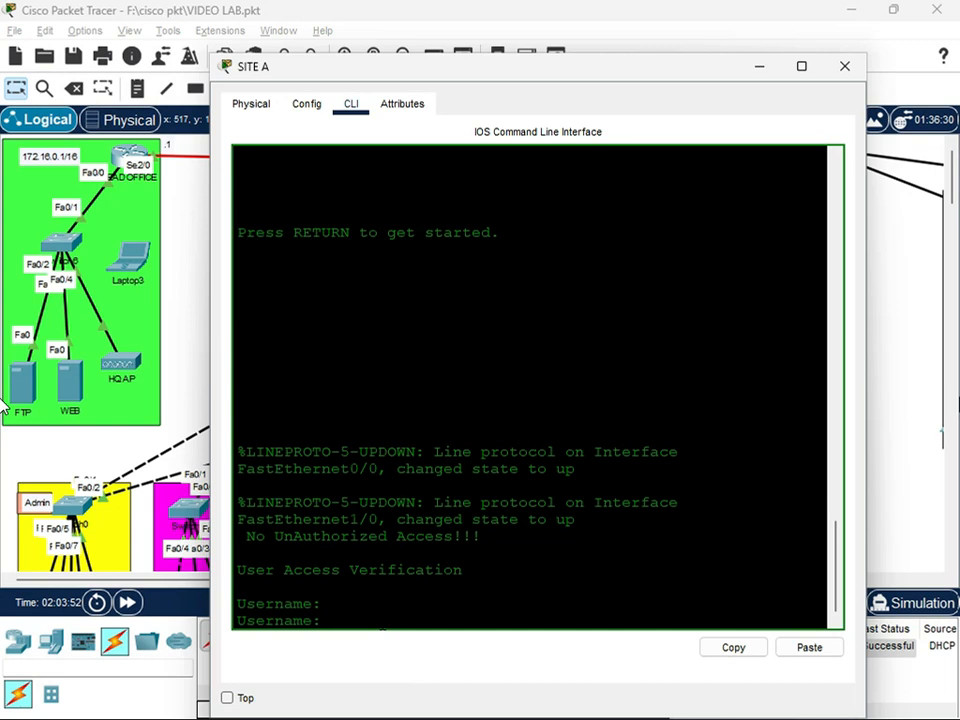
Log in to the SITE A router's command line with the username and account password
text(cisco)
key(Return)
key(Return)
text(cisco)
key(Return)
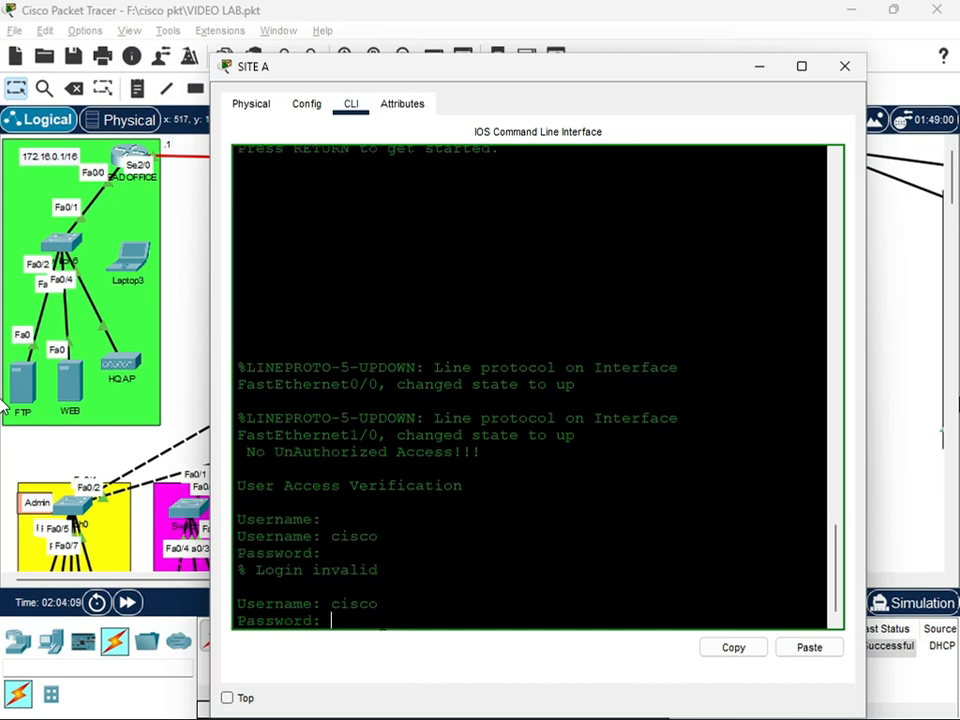
Enter privileged mode on SITE A with the enable password and open global configuration mode
key(Return)
text(en)
key(Return)
key(Return)
text(config t)
Start OSPF process 10 on SITE A and set its router ID to 1.1.1.2
key(Return)
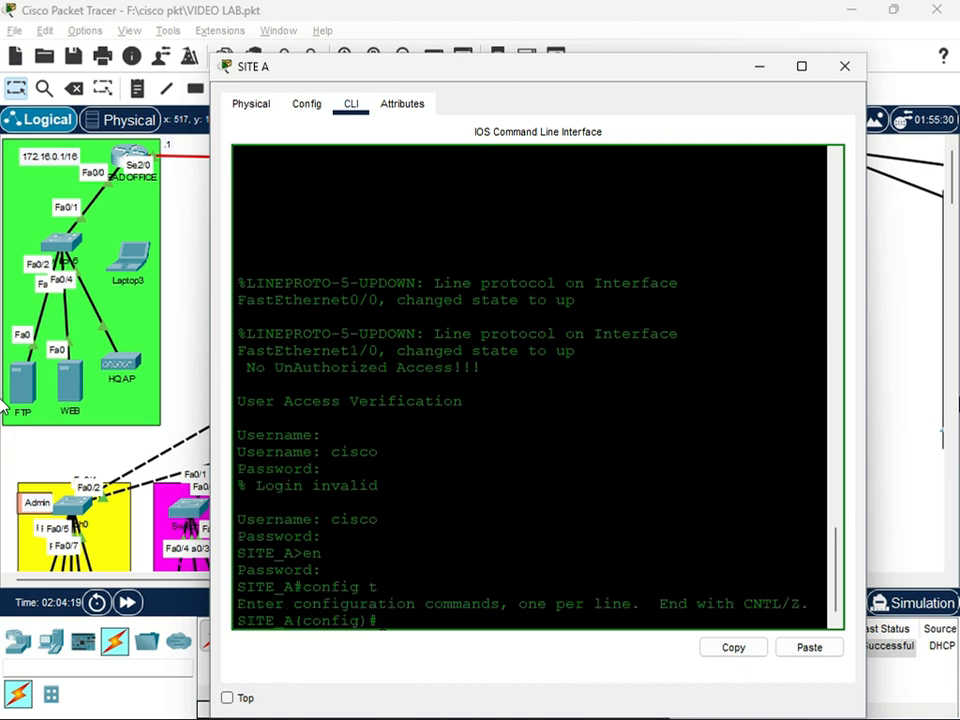
key(Return)
text(router ospf 10)
key(Return)
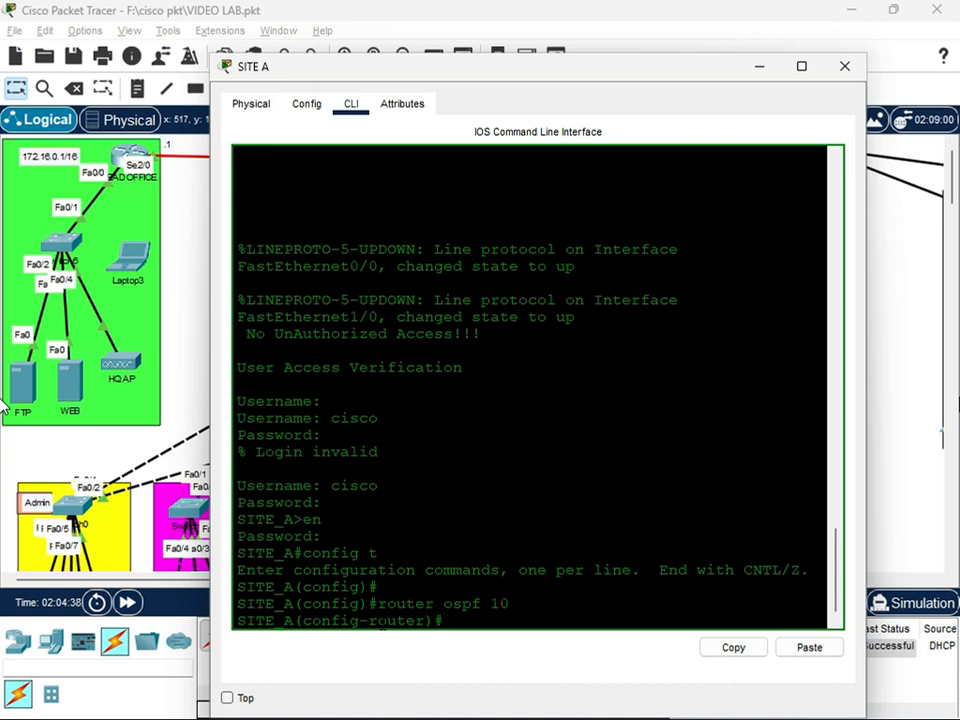
text(router-id 11)
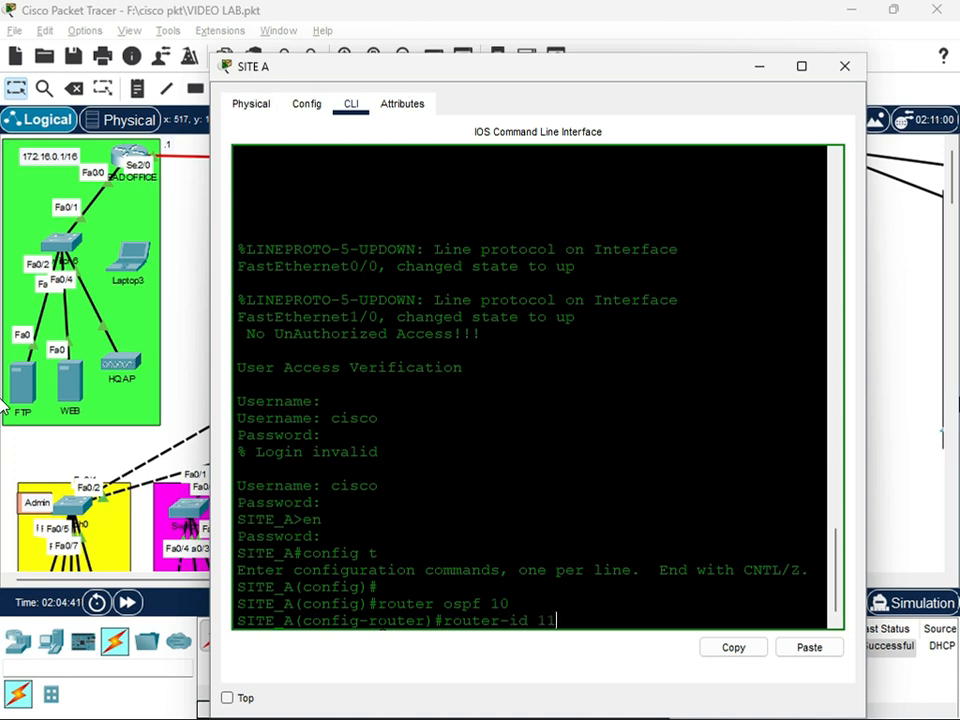
key(BackSpace)
text(.1.1.2)
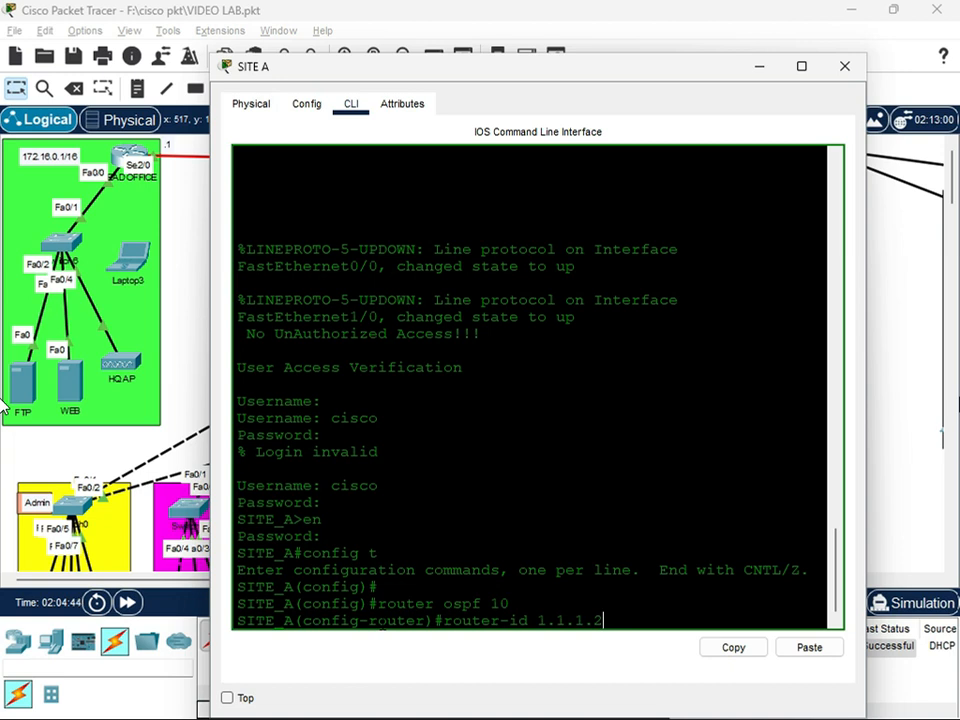
key(Return)
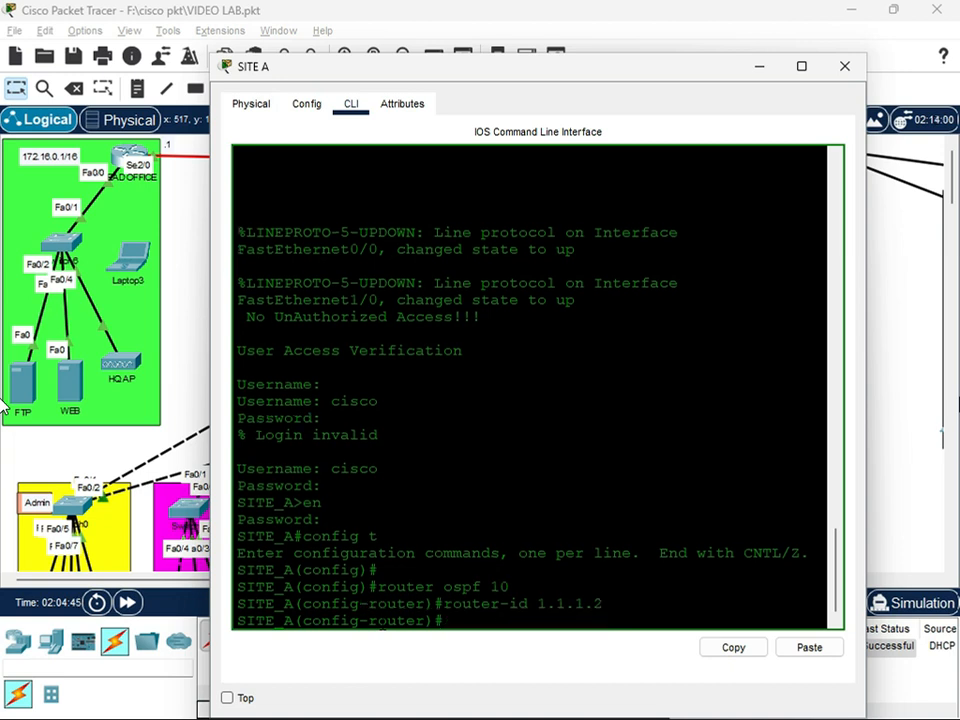
Advertise network 10.10.10.8 with wildcard mask 0.0.0.3 in OSPF area 0 on SITE A
text(network 10)
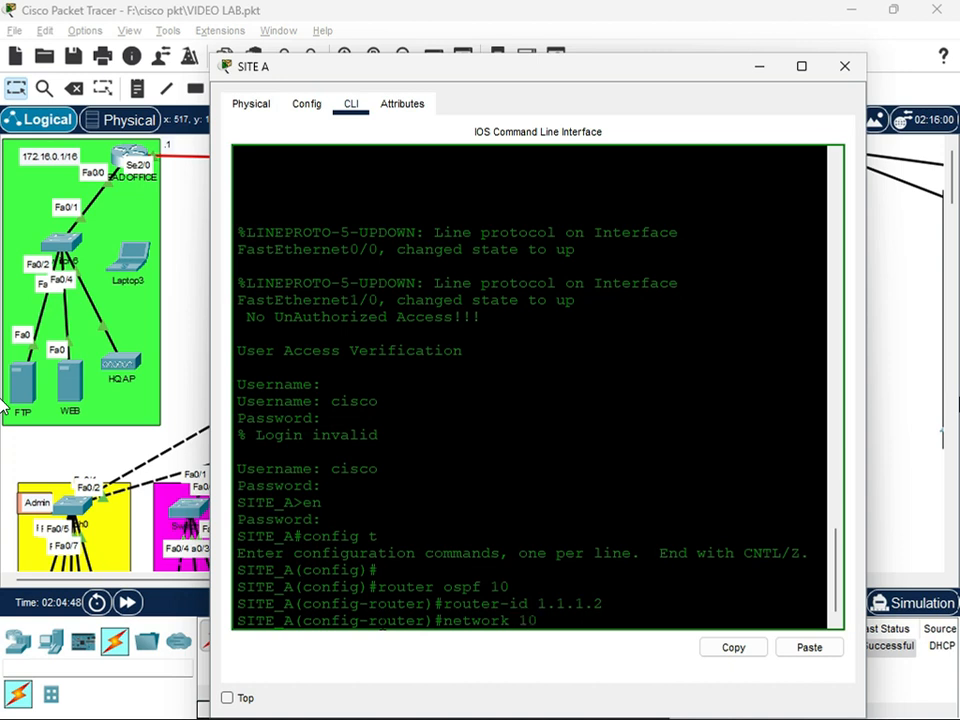
text(.10.10.9)
text(8 0.0.0.3)
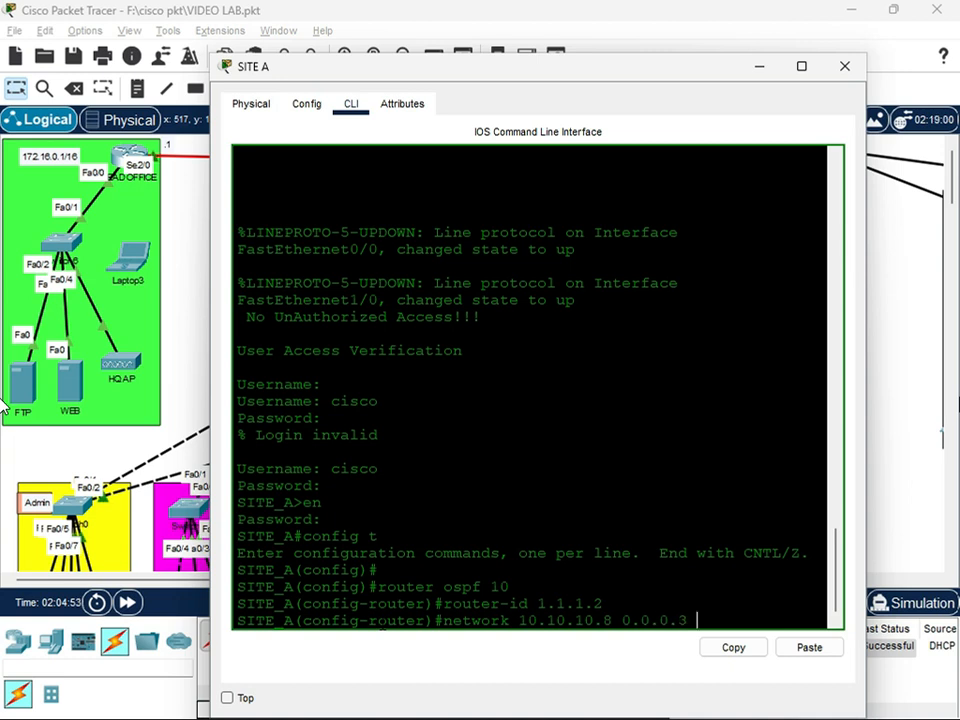
text( area 0)
key(Return)
drag(470, 68, 480, 165)
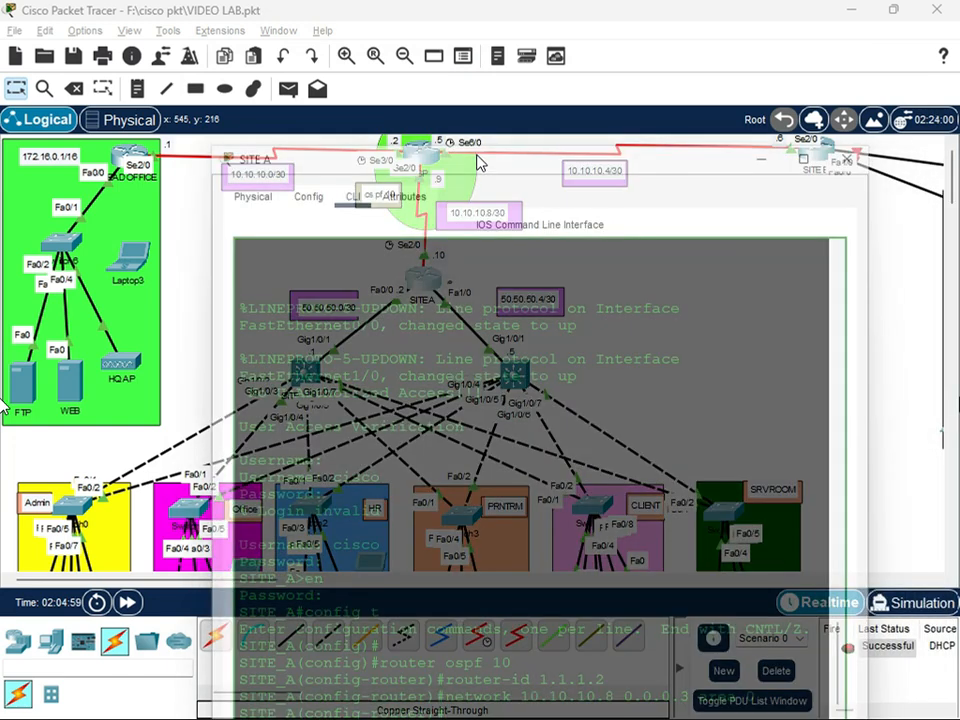
drag(473, 170, 450, 95)
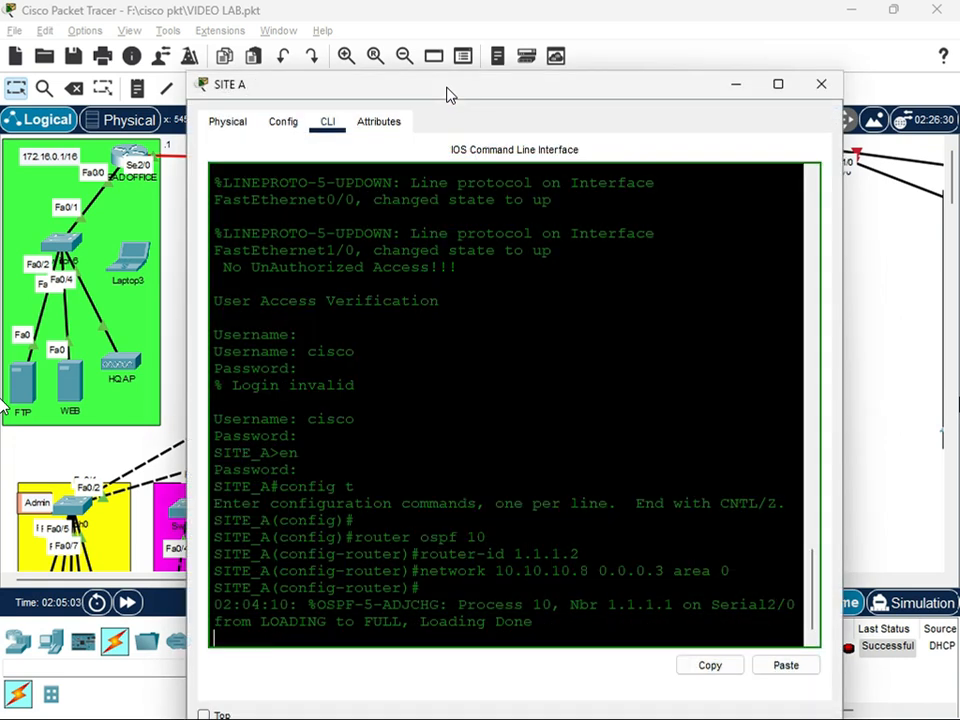
drag(430, 605, 553, 628)
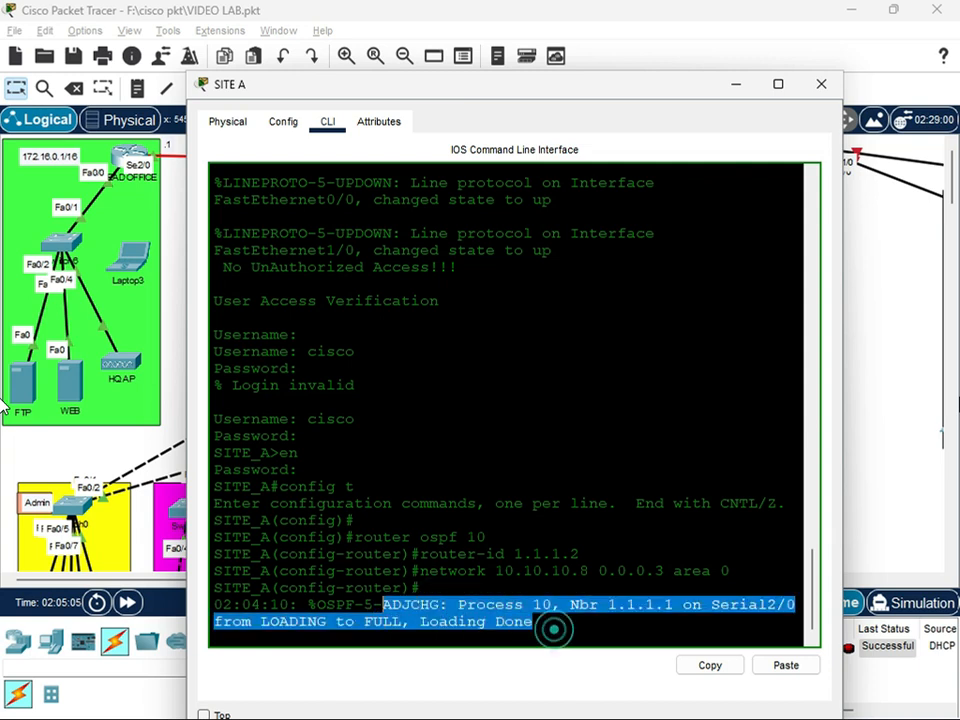
click(500, 621)
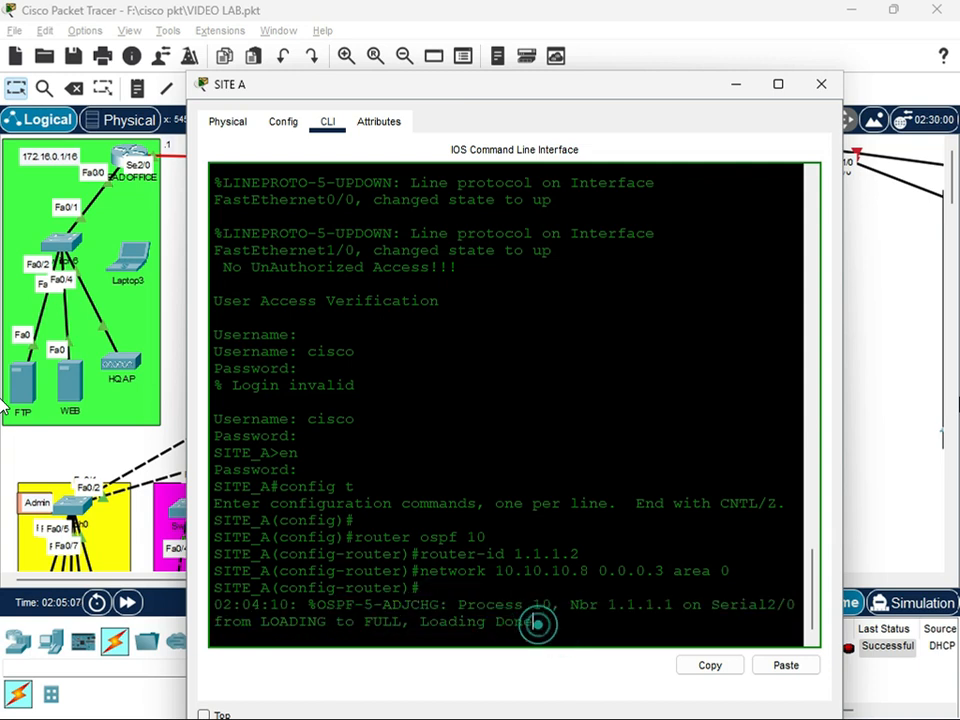
key(Return)
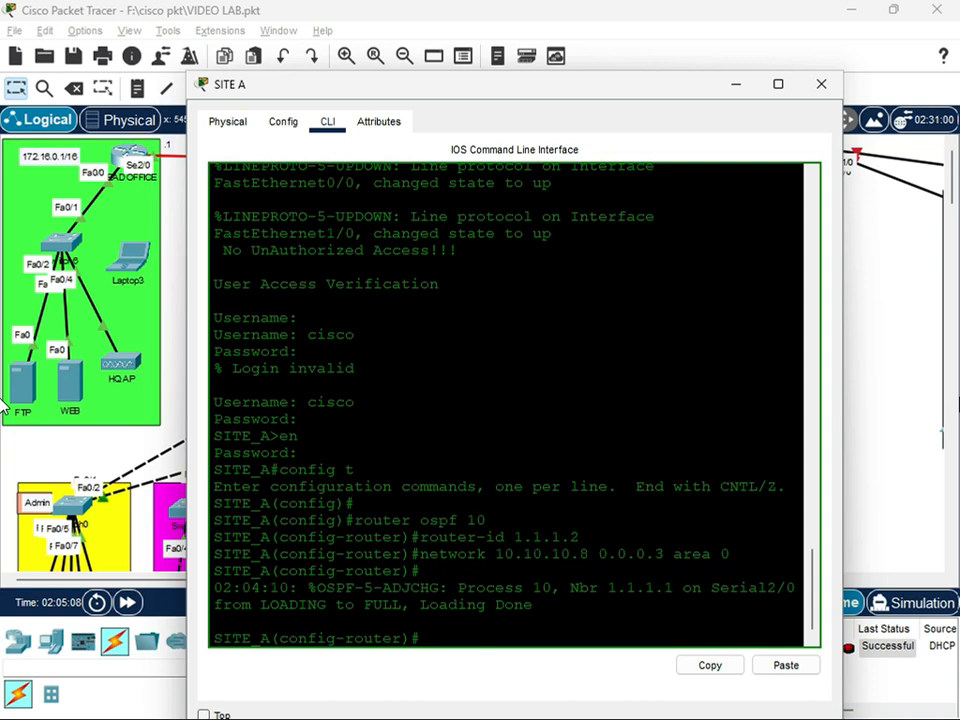
Add network 50.50.50.0 with wildcard mask 0.0.0.3 to OSPF area 0 on SITE A
text(network 50)
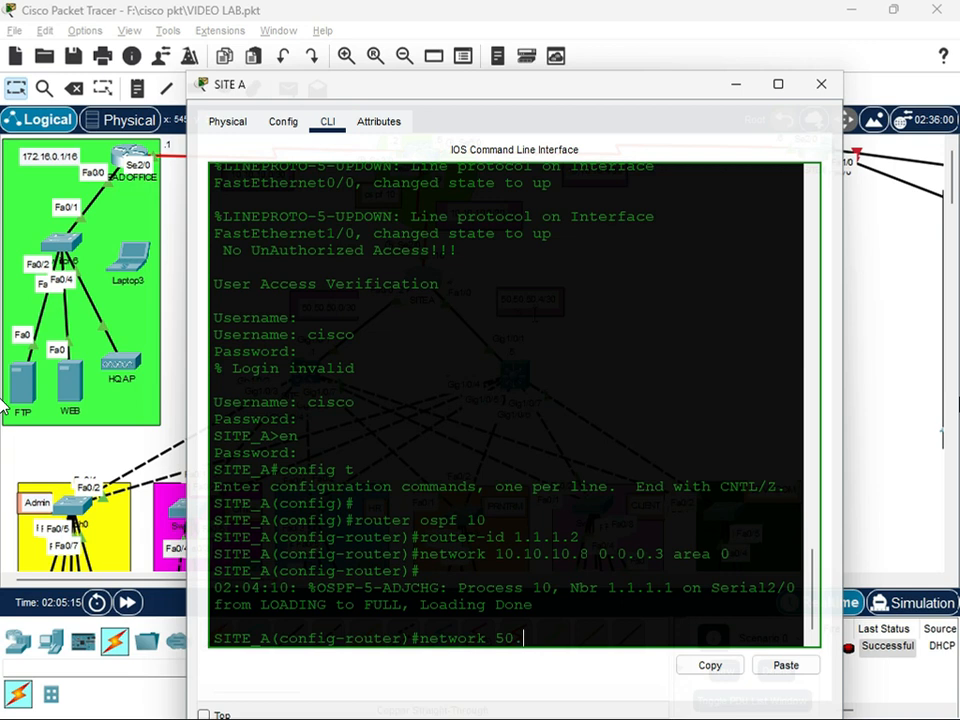
text(.0 0.0.0.3 area 0)
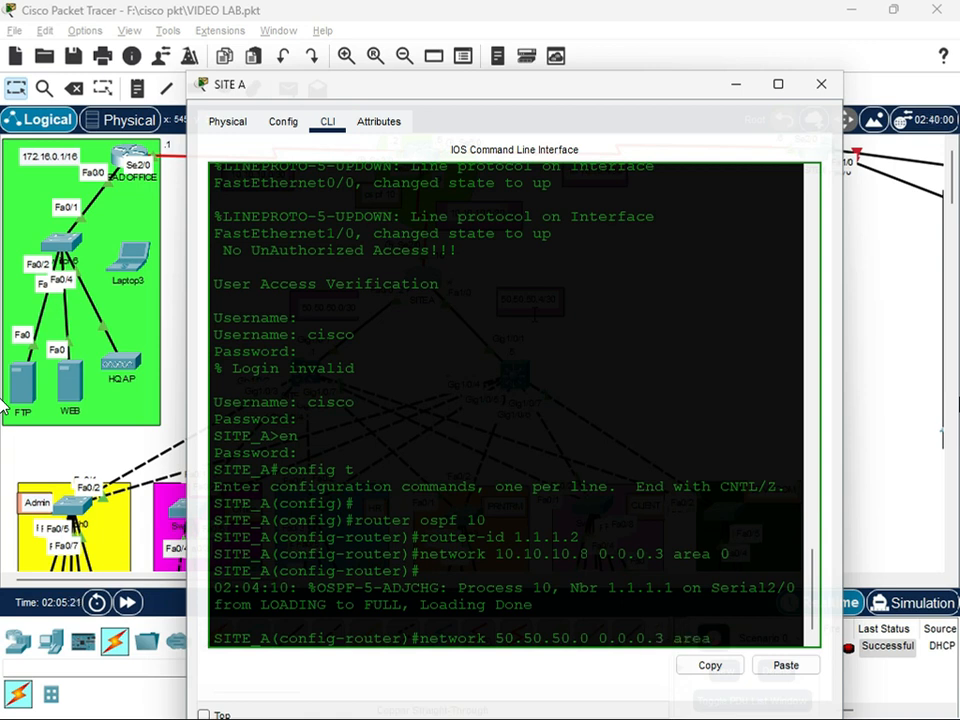
key(Return)
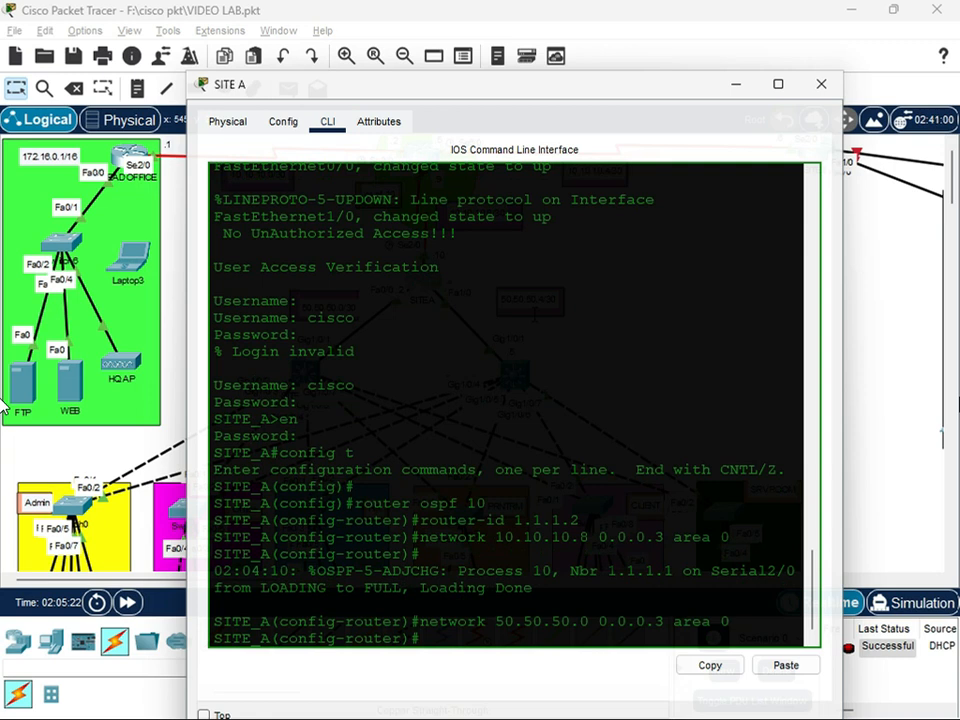
Reuse the previous network statement to add 50.50.50.4 with wildcard mask 0.0.0.3 to OSPF area 0 on SITE A
key(Up)
key(Left)
key(Left)
key(Left)
key(Left)
key(Left)
key(Left)
key(Left)
key(Left)
key(Left)
key(Left)
key(Left)
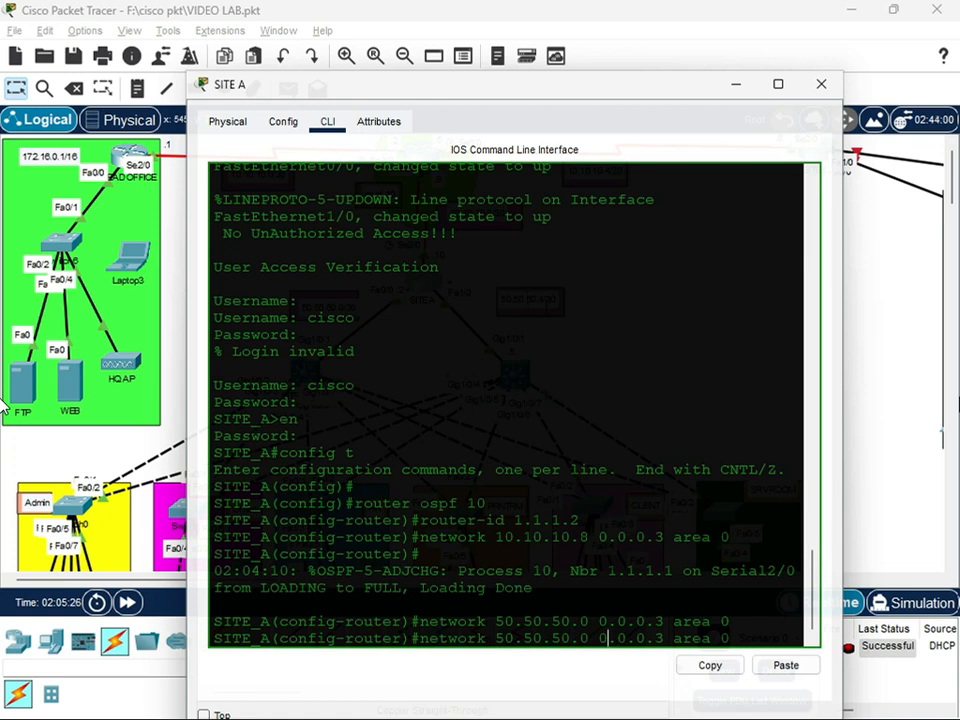
key(BackSpace)
text(4)
key(Return)
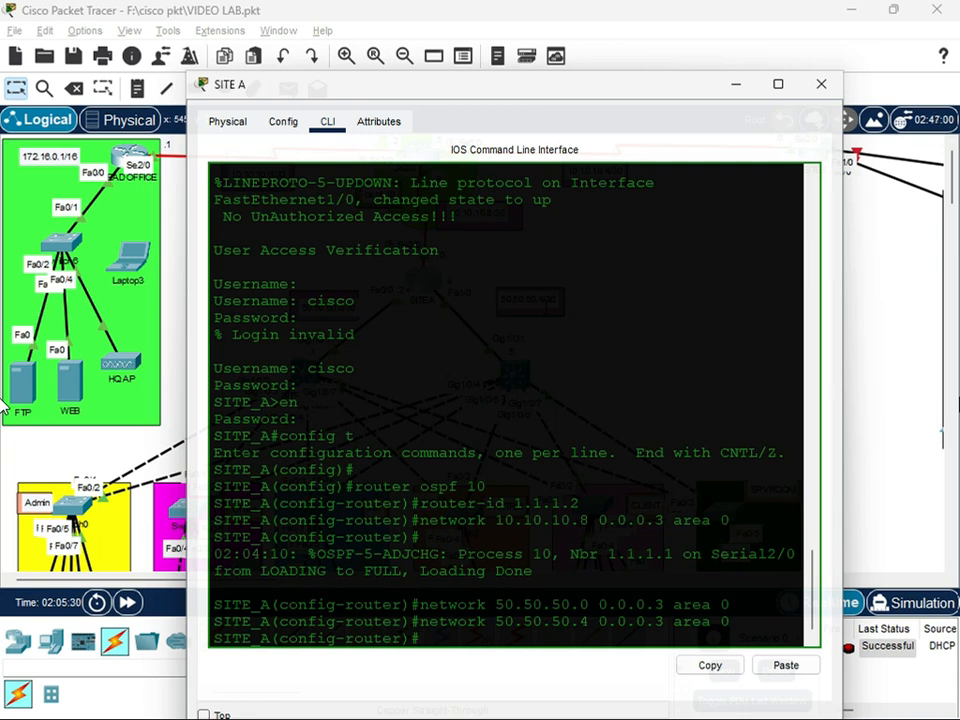
Save SITE A's running configuration, exit OSPF configuration mode and close the router's window
text(do wr)
key(Return)
key(Return)
text(exit)
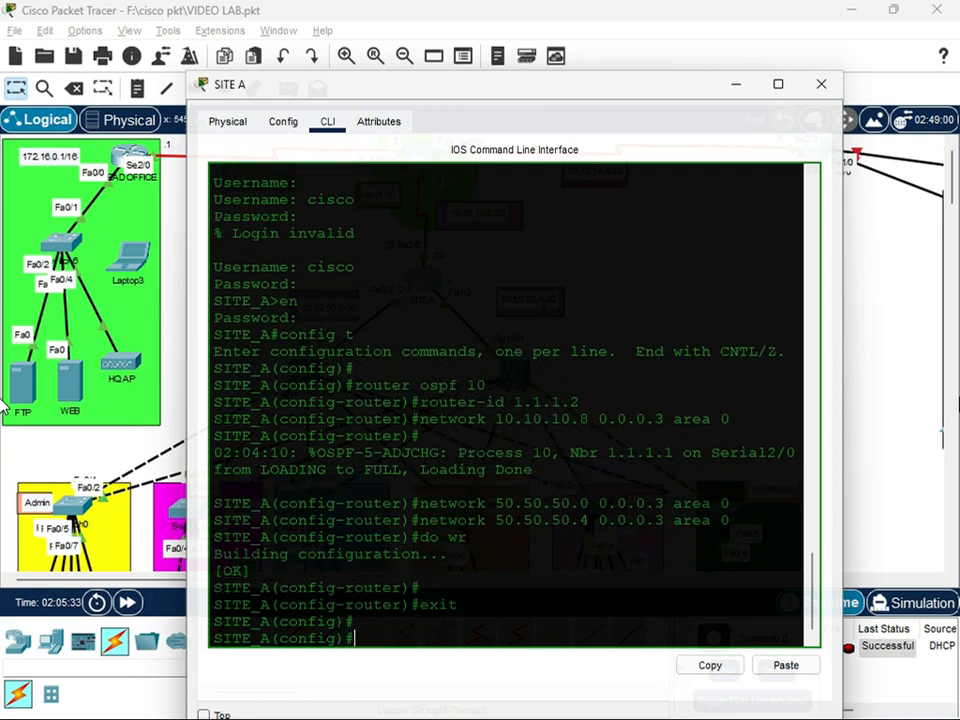
click(821, 84)
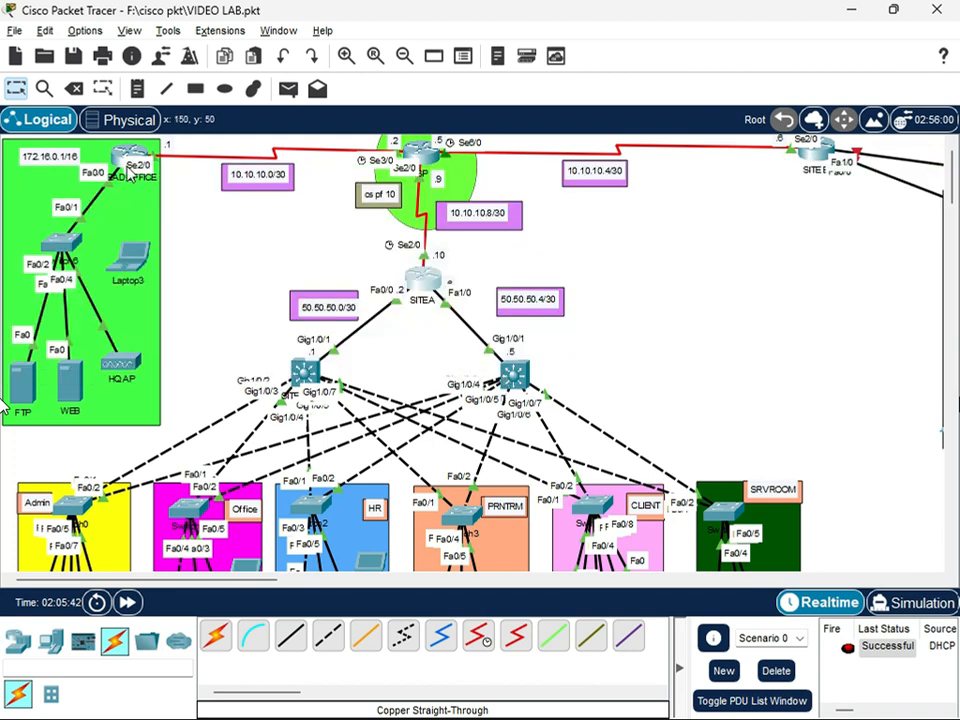
Open the HEAD OFFICE router's command line and log in with the username and account password
mouse_move(133, 152)
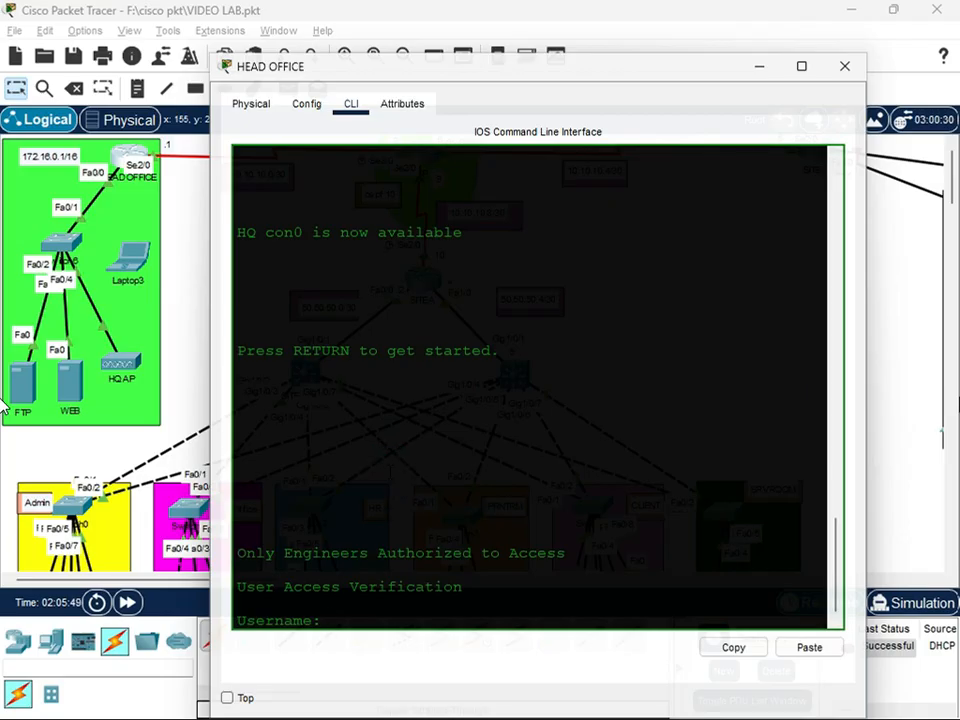
text(cisco)
key(Return)
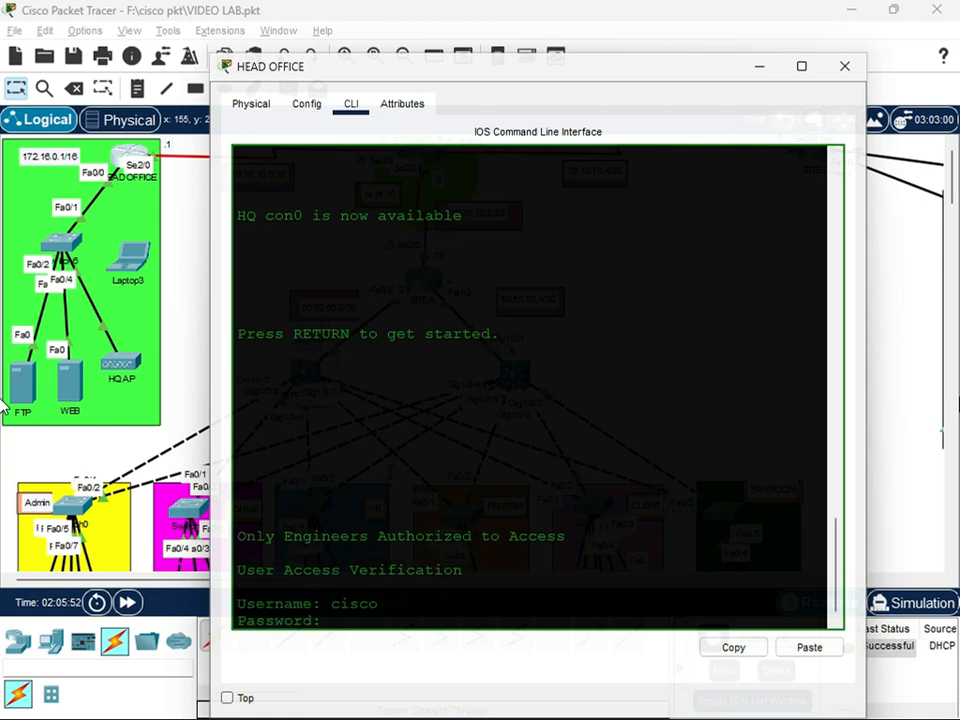
key(Return)
text(c)
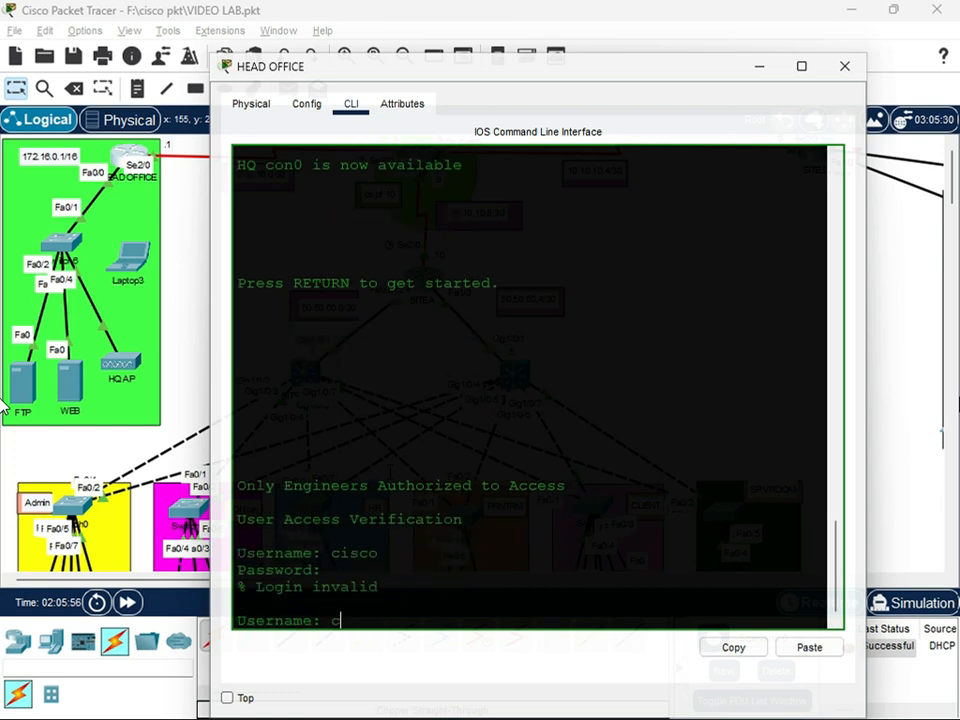
text(isco)
key(Return)
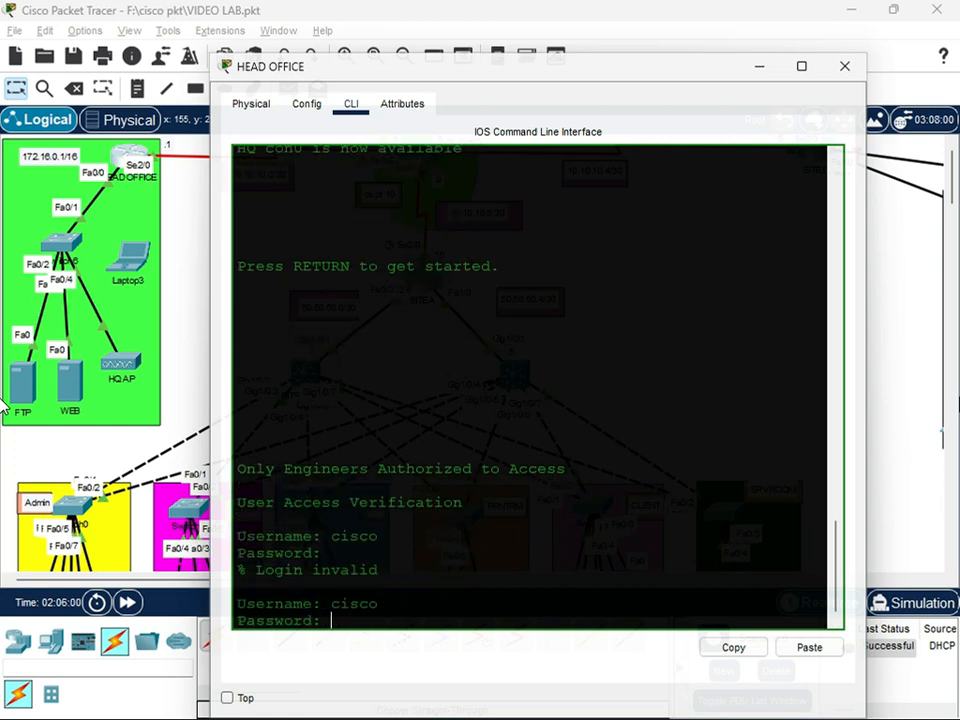
key(Return)
Enter privileged mode on the HEAD OFFICE router with the enable password and open global configuration mode
text(en)
key(Return)
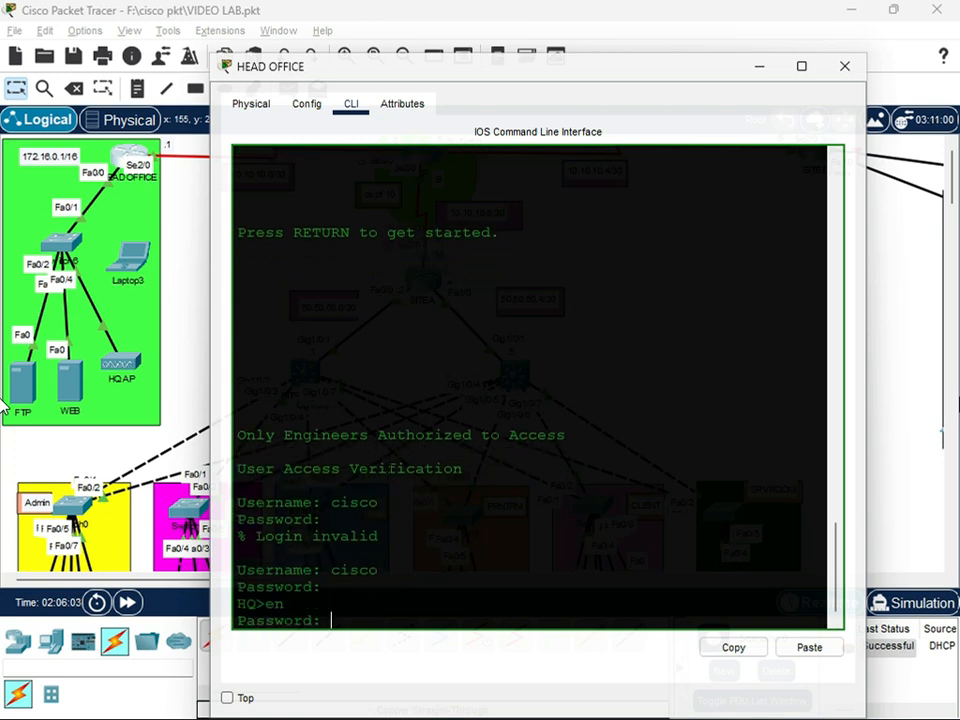
key(Return)
text(confi)
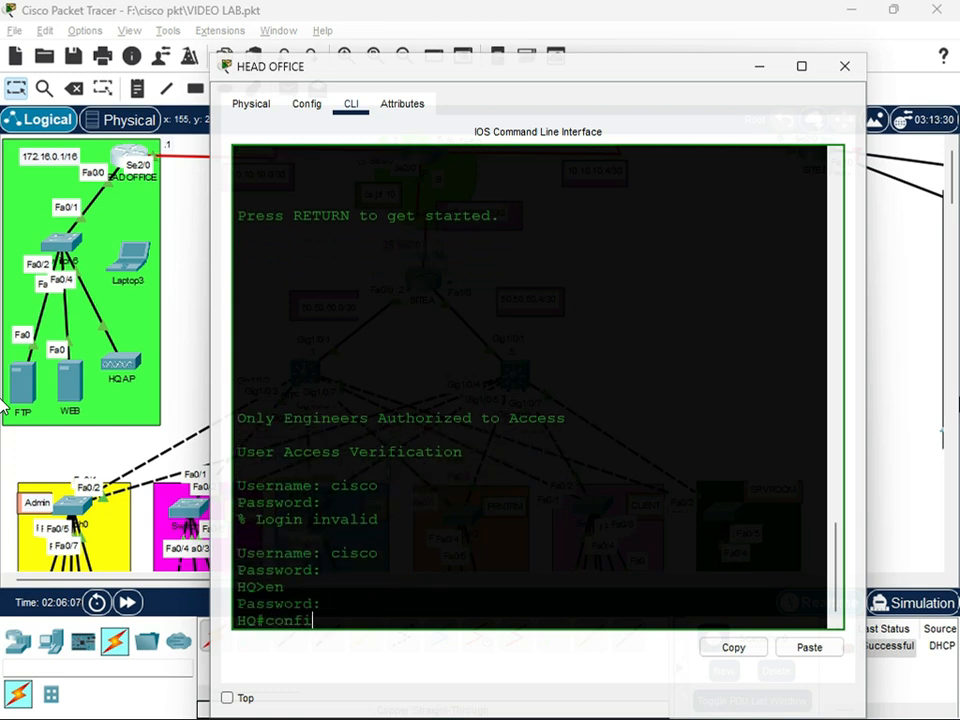
text(g t)
key(Return)
key(Return)
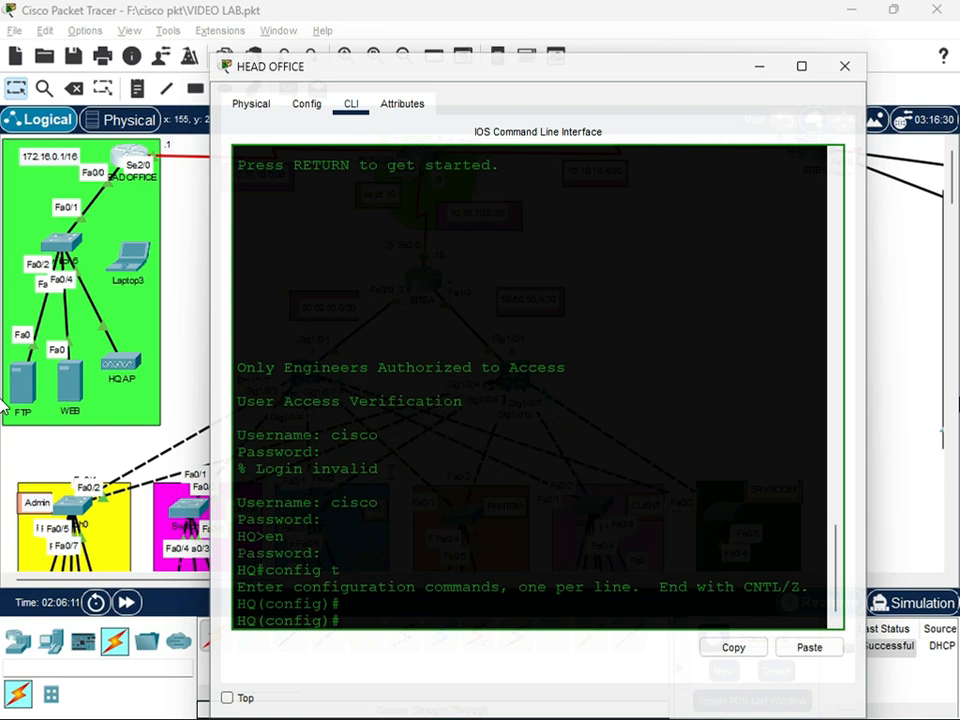
Start OSPF process 10 on the HEAD OFFICE router and set its router ID to 1.1.1.3
text(router)
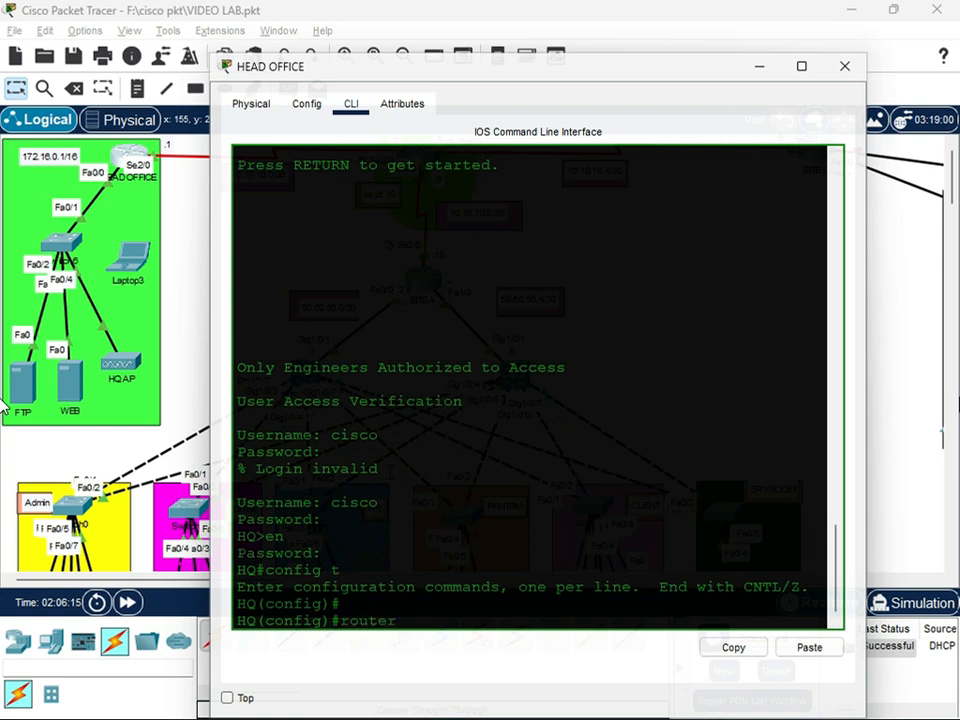
text( ospf 10)
key(Return)
text(router)#router)
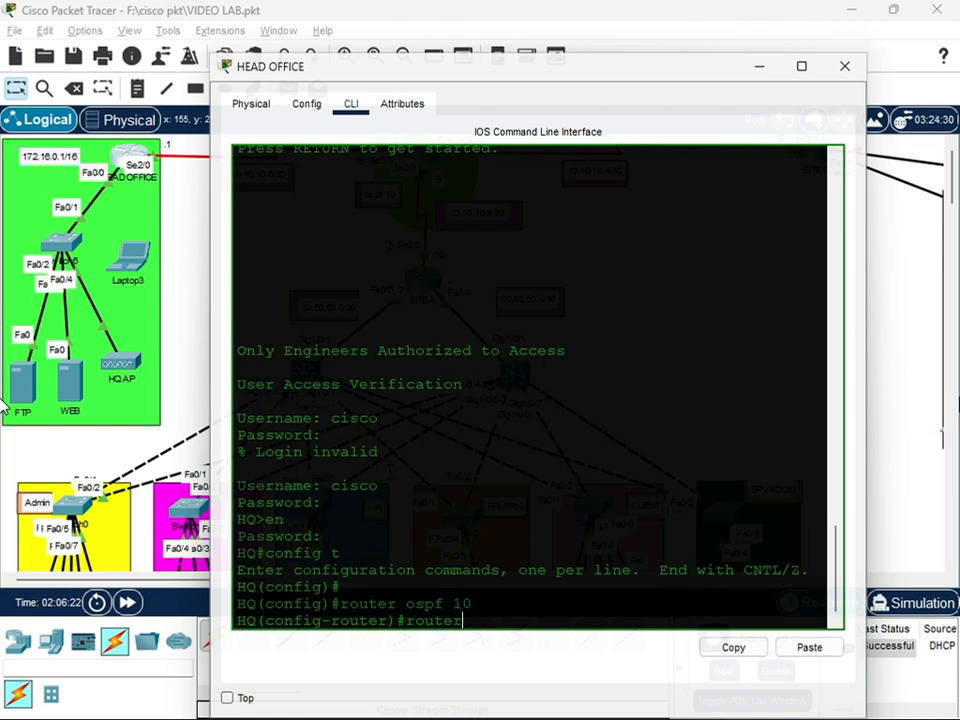
text(-id 1.1.1.3)
key(Return)
text(network 10.10.10.10)
Advertise network 10.10.10.0 with wildcard mask 0.0.0.3 in OSPF area 0 on the HEAD OFFICE router
key(BackSpace)
key(BackSpace)
text(0 0.0.0.3 area 0)
key(Return)
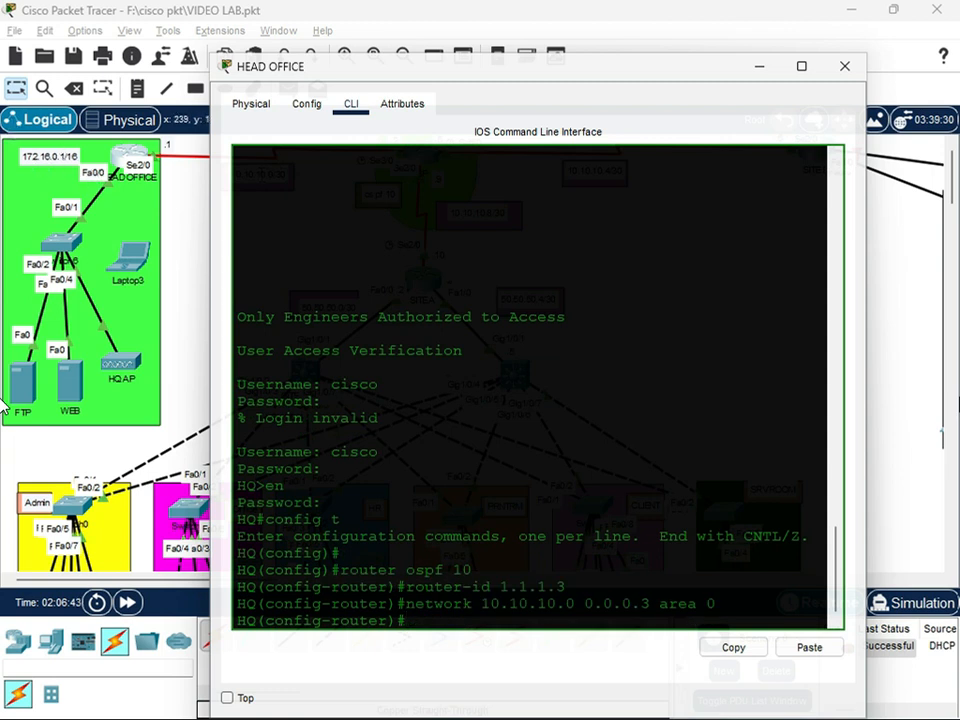
text(netw)
text(ork)
drag(578, 614, 349, 586)
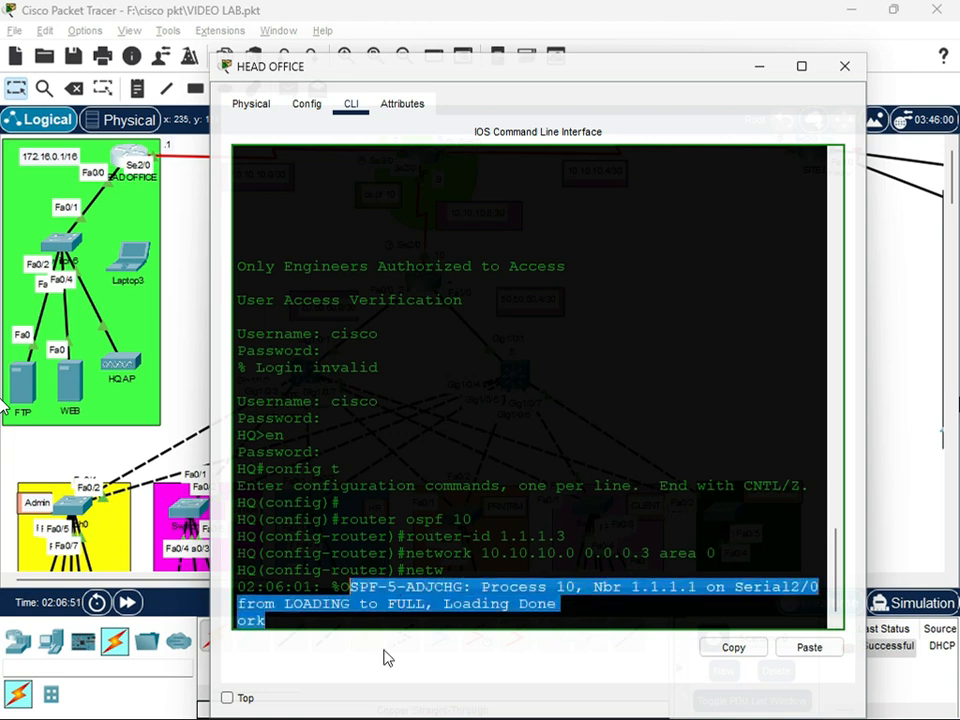
click(452, 621)
key(Return)
Add the LAN network 172.16.0.0 with wildcard mask 0.0.255.255 to OSPF area 0 on the HEAD OFFICE router
text(network 172.16.0)
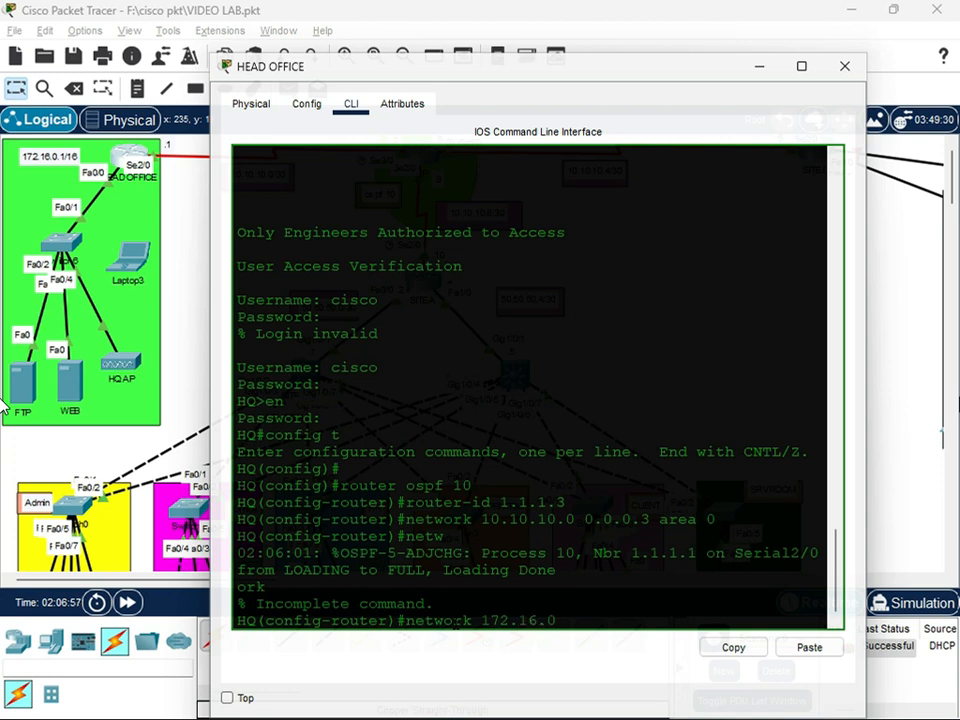
text(.0 0.0.255.255)
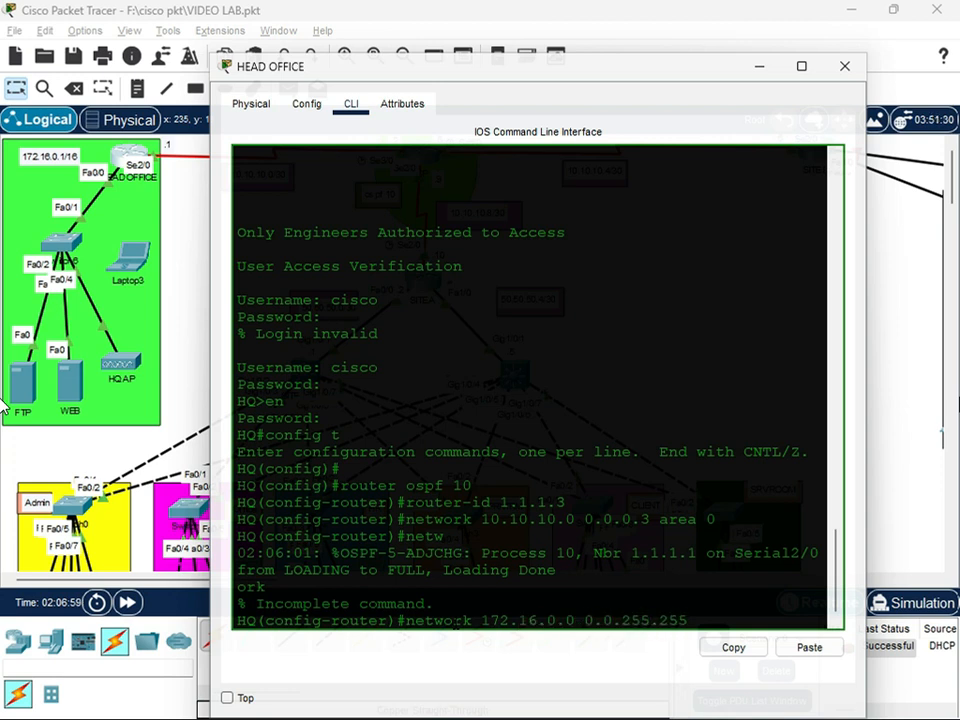
text( area 0)
key(Return)
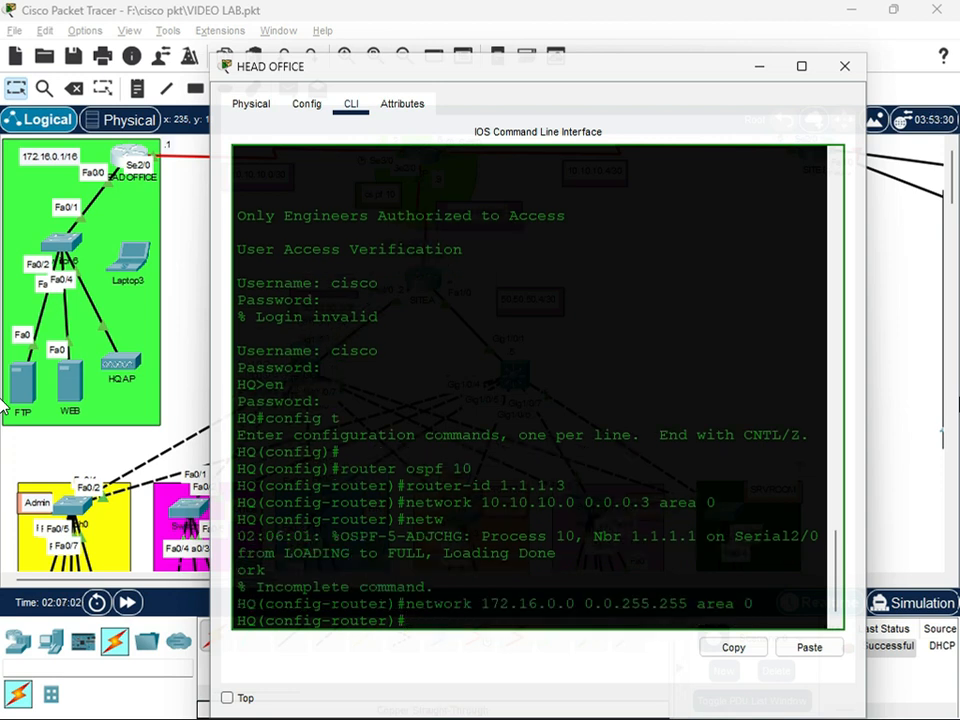
drag(631, 604, 688, 604)
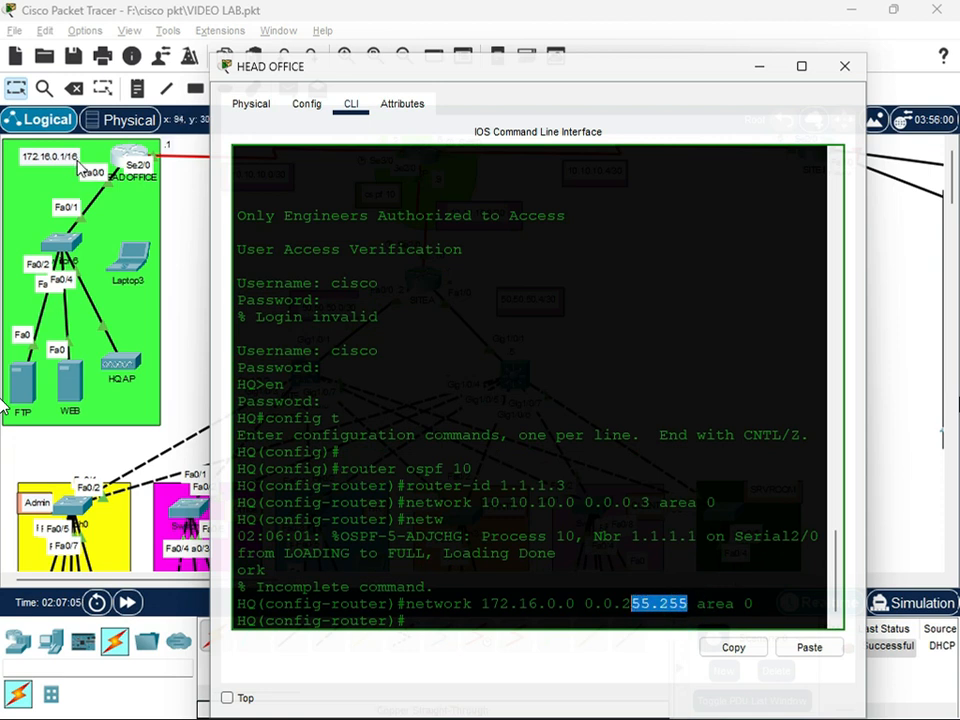
Leave OSPF configuration mode on the HEAD OFFICE router, save its running configuration and close the router's window
click(414, 617)
text(exit)
key(Return)
text(do wr)
key(Return)
key(Return)
text(c)
key(BackSpace)
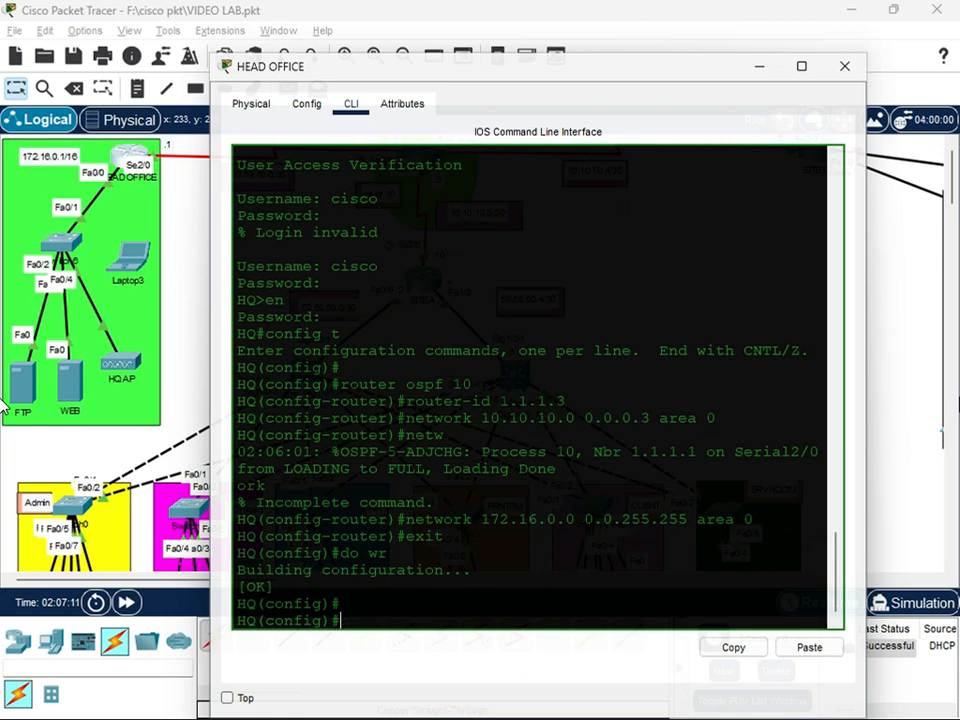
click(844, 66)
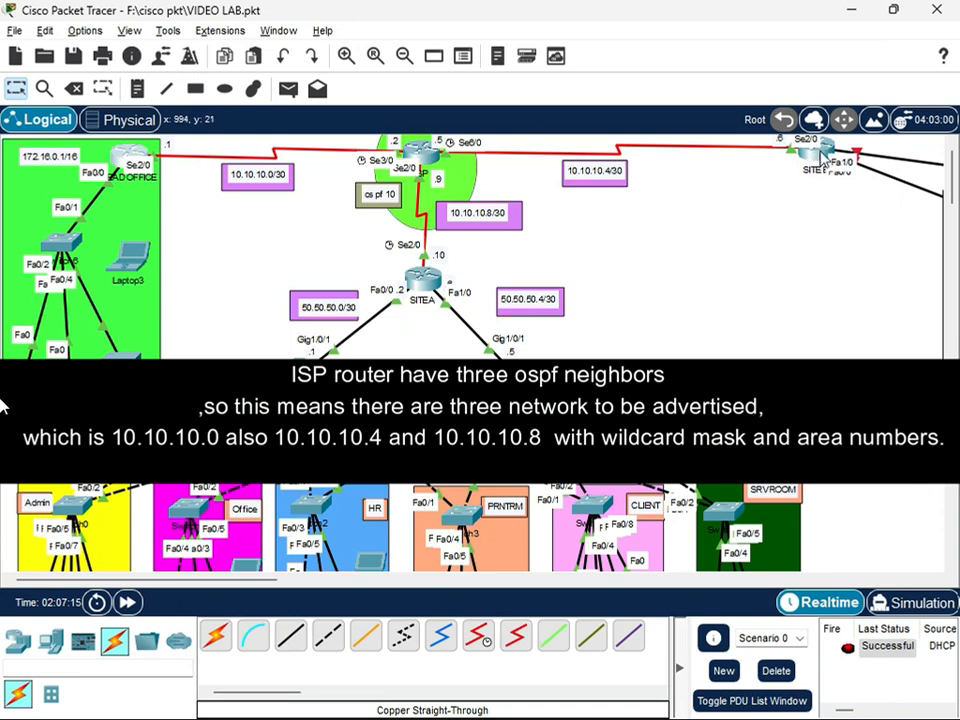
Open the SITE B router's command line and log in with the console username and password
drag(224, 577, 349, 592)
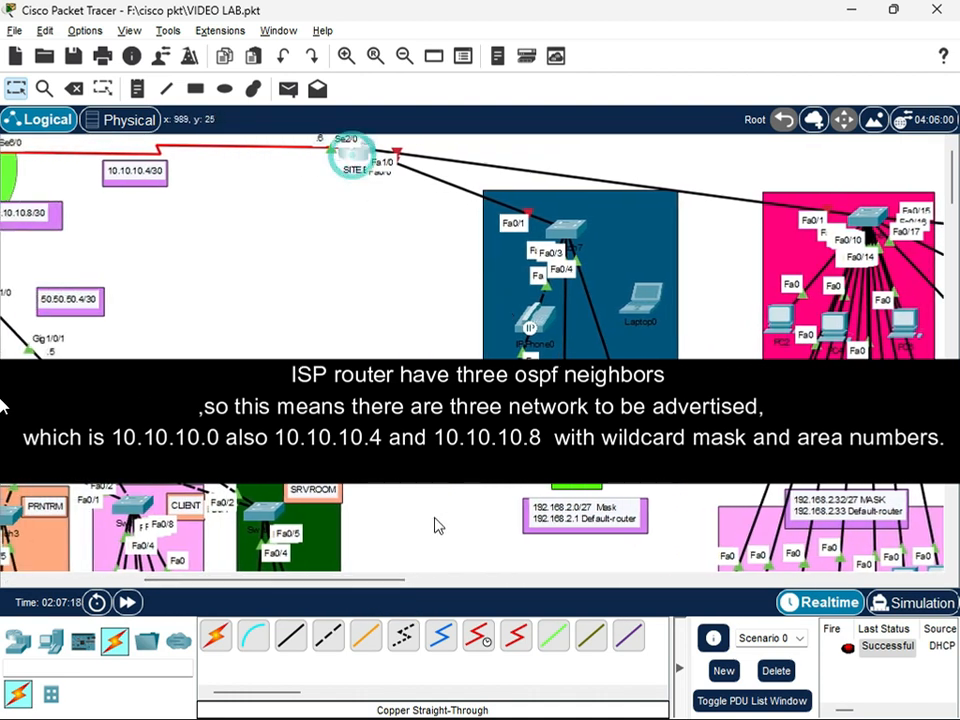
click(352, 155)
click(348, 590)
key(Return)
key(Return)
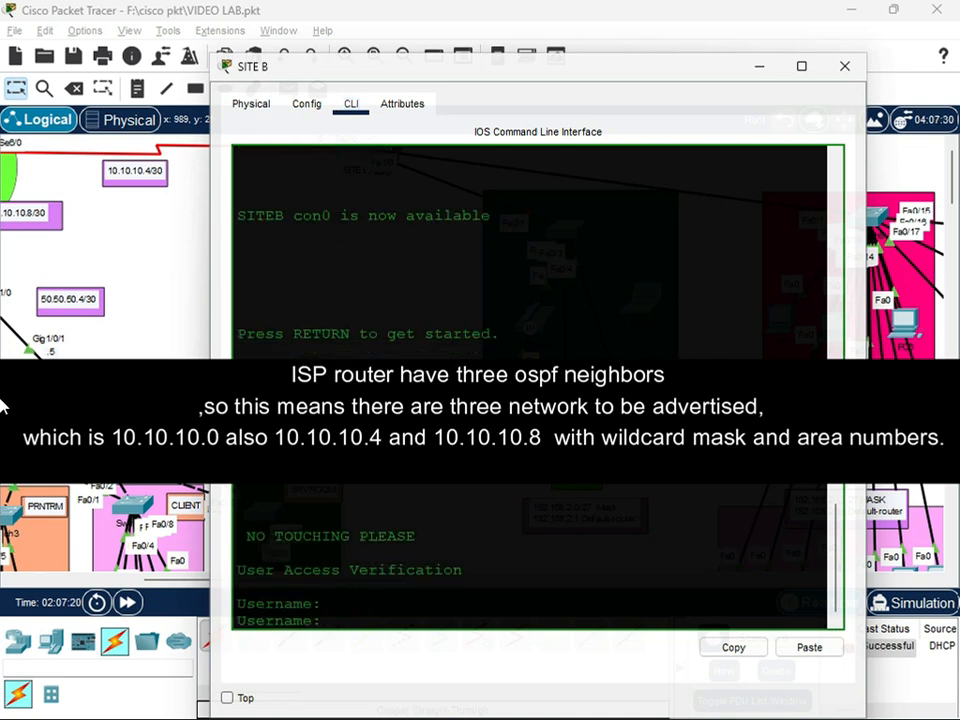
text(ciso)
key(Return)
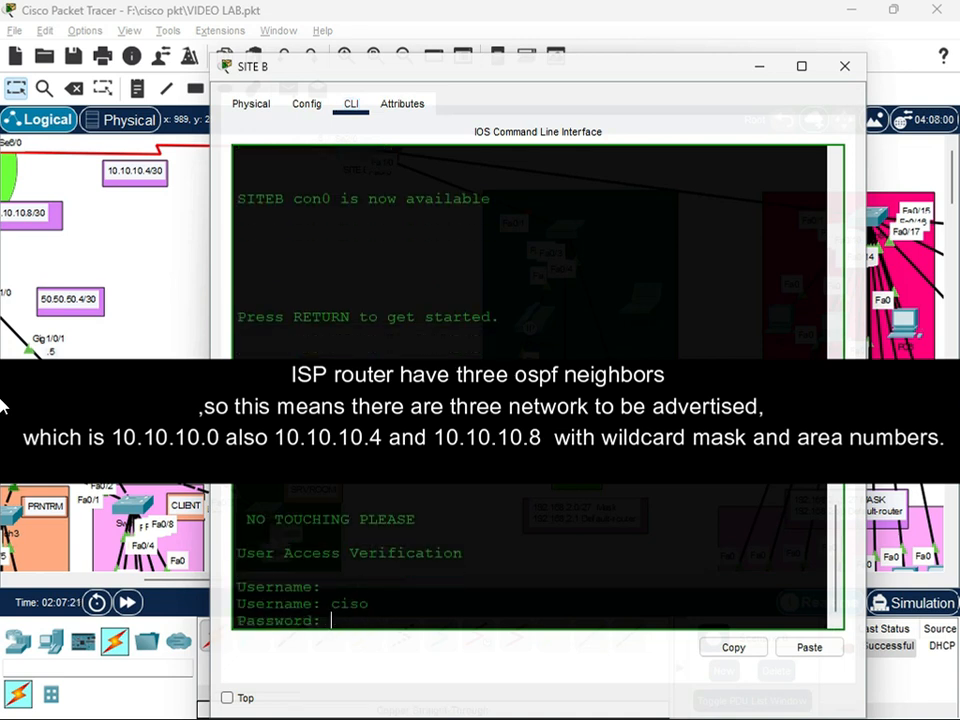
key(Return)
text(cisco)
key(Return)
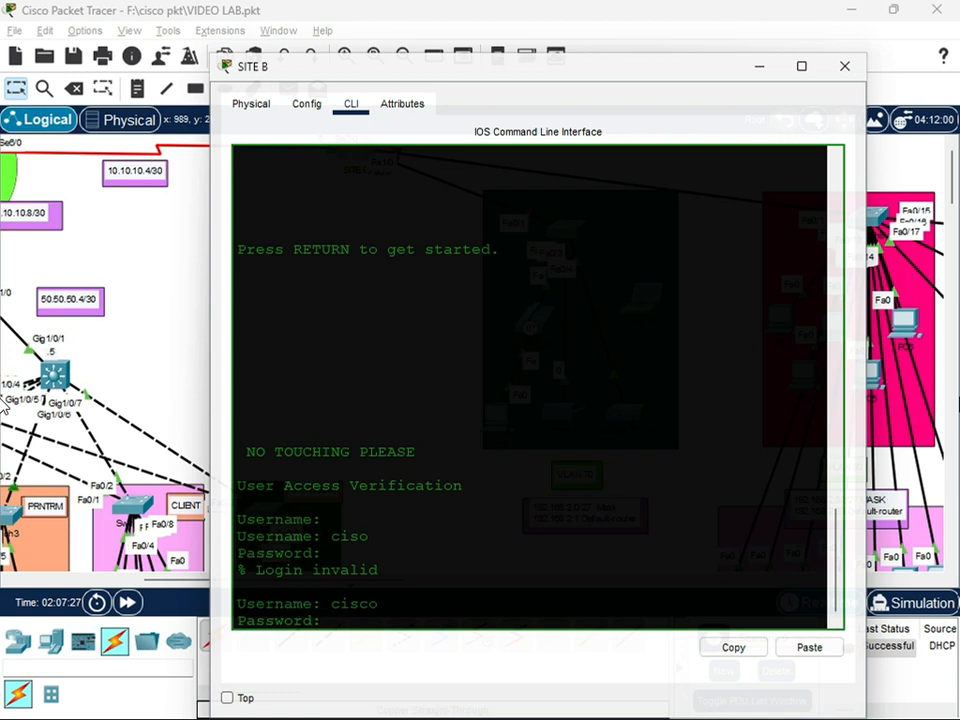
key(Return)
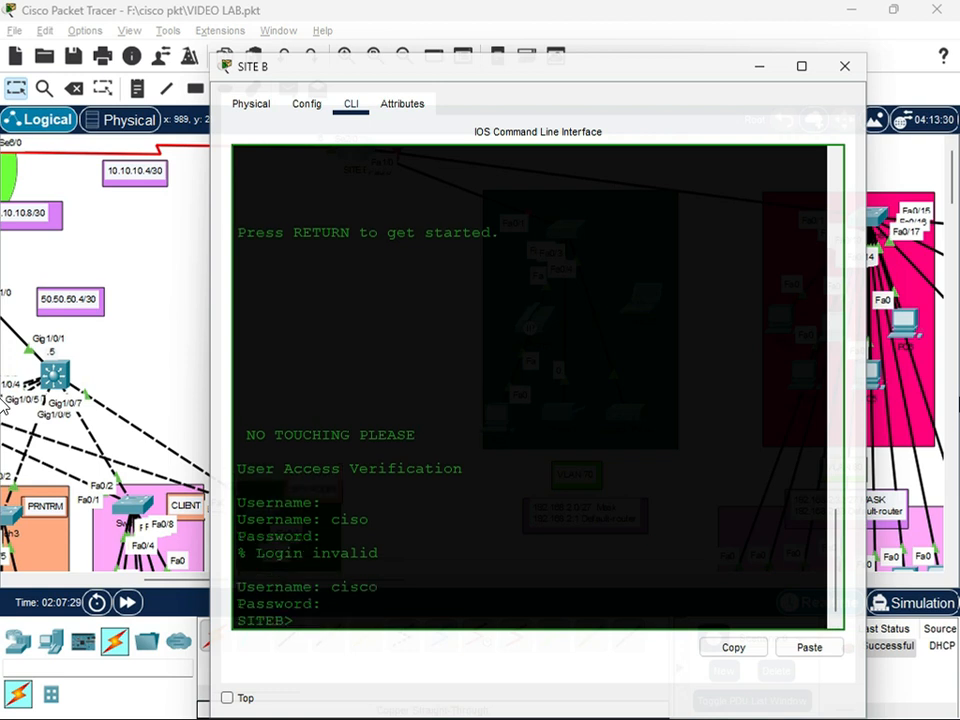
Enter privileged mode on the SITE B router with the enable password and open global configuration mode
text(en)
key(Return)
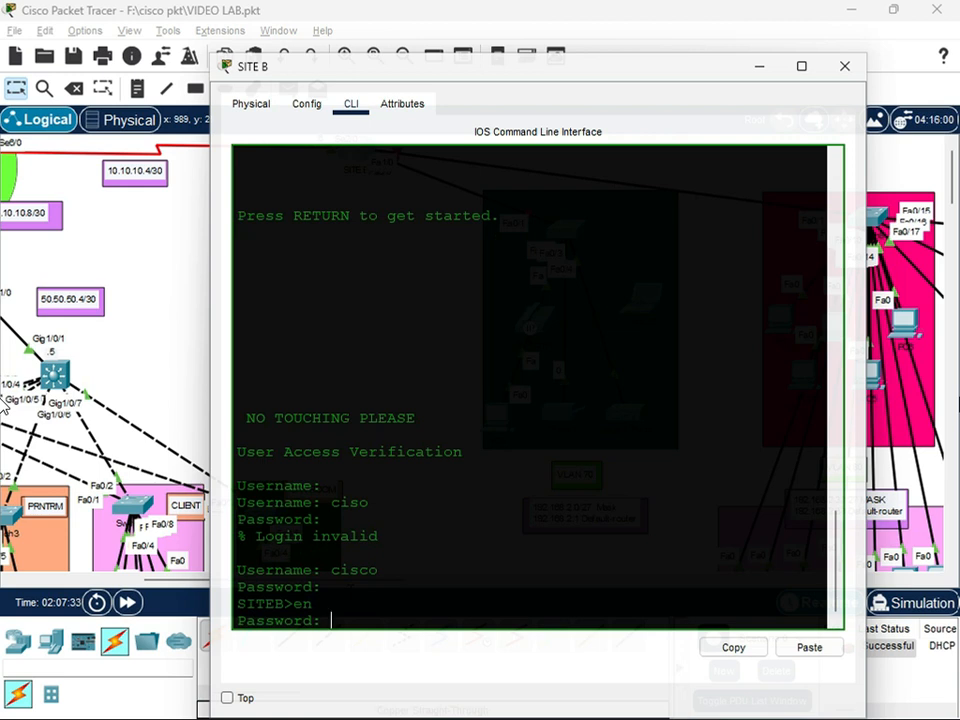
key(Return)
text(conf)
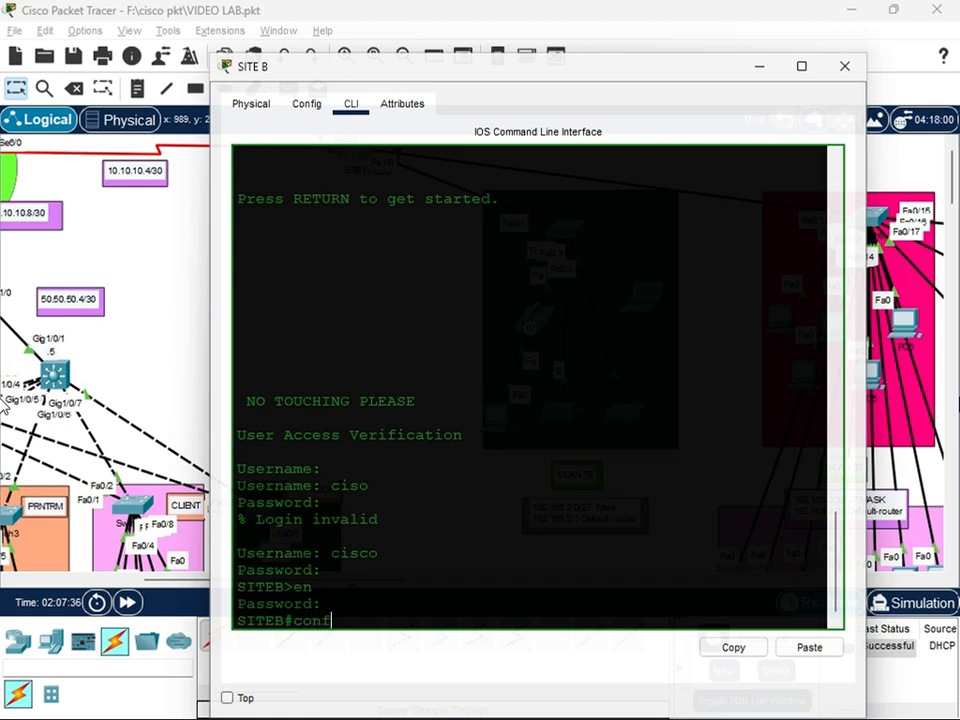
text(ig t)
key(Return)
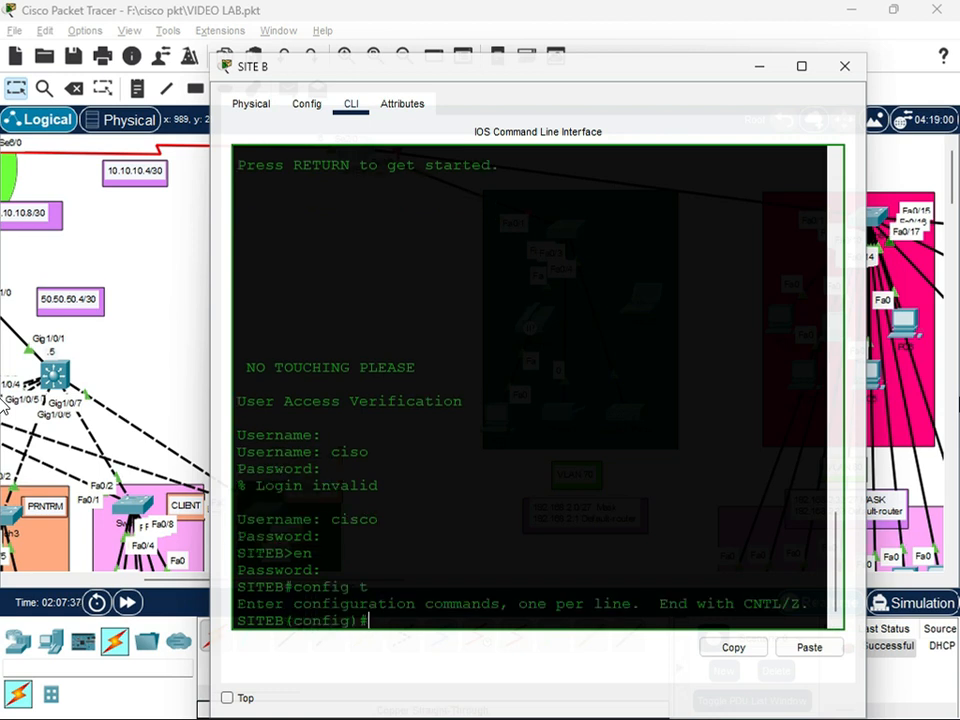
Start OSPF process 10 on the SITE B router and set its router ID to 1.1.1.4
text(router ospf )
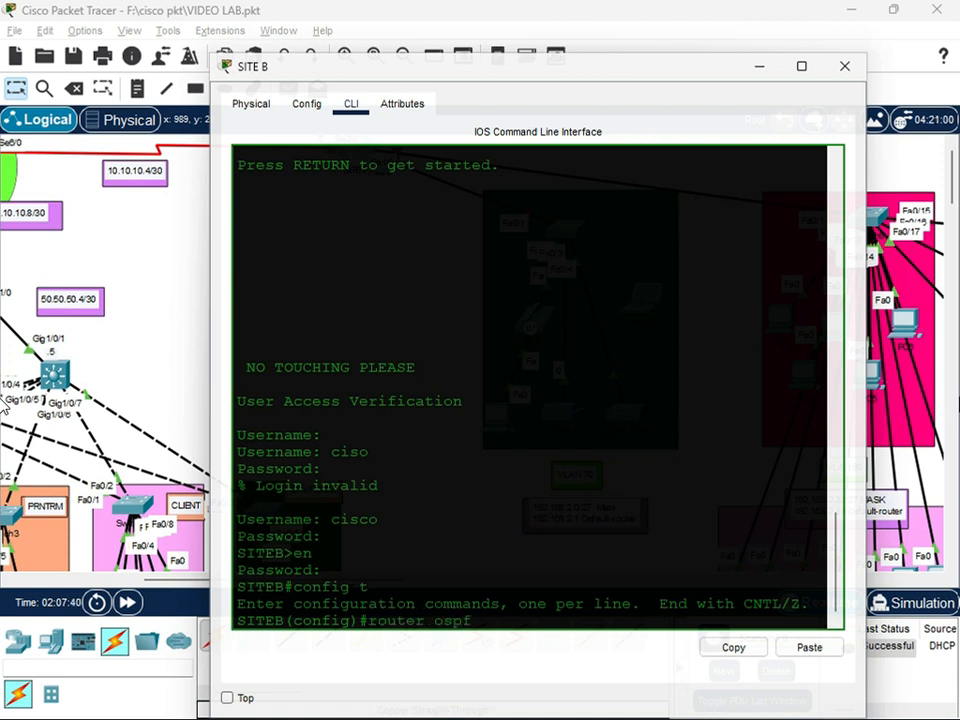
text(10)
key(Return)
text(router)#router-id)
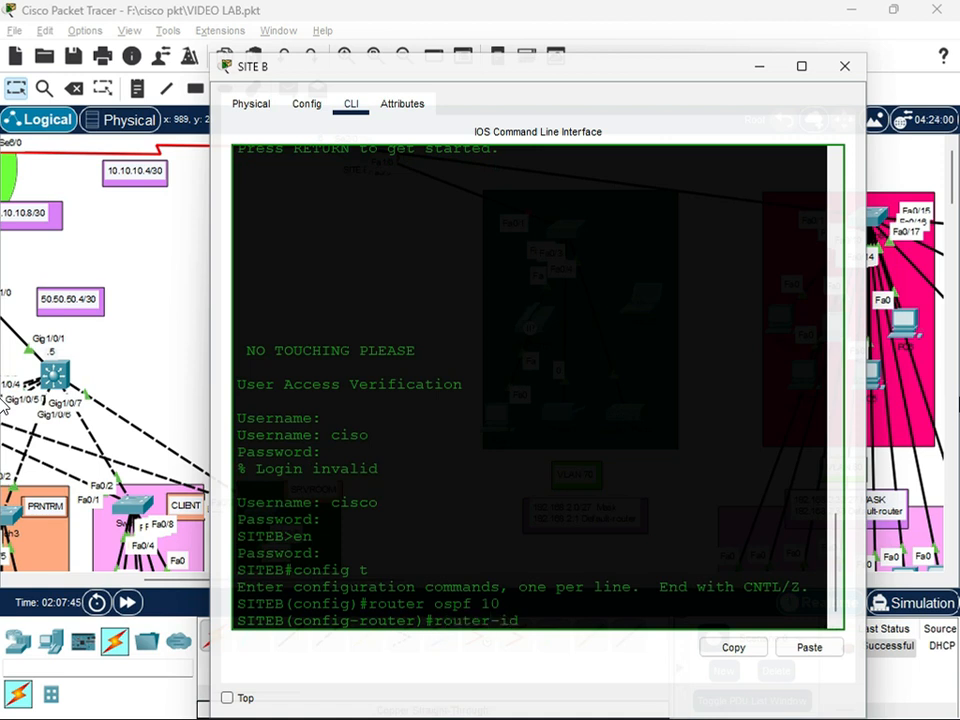
text( 1.1.1.4)
key(Return)
Advertise network 10.10.10.4 with wildcard mask 0.0.0.3 in OSPF area 0 on the SITE B router
text(netwpr)
key(BackSpace)
key(BackSpace)
key(BackSpace)
text(ork)
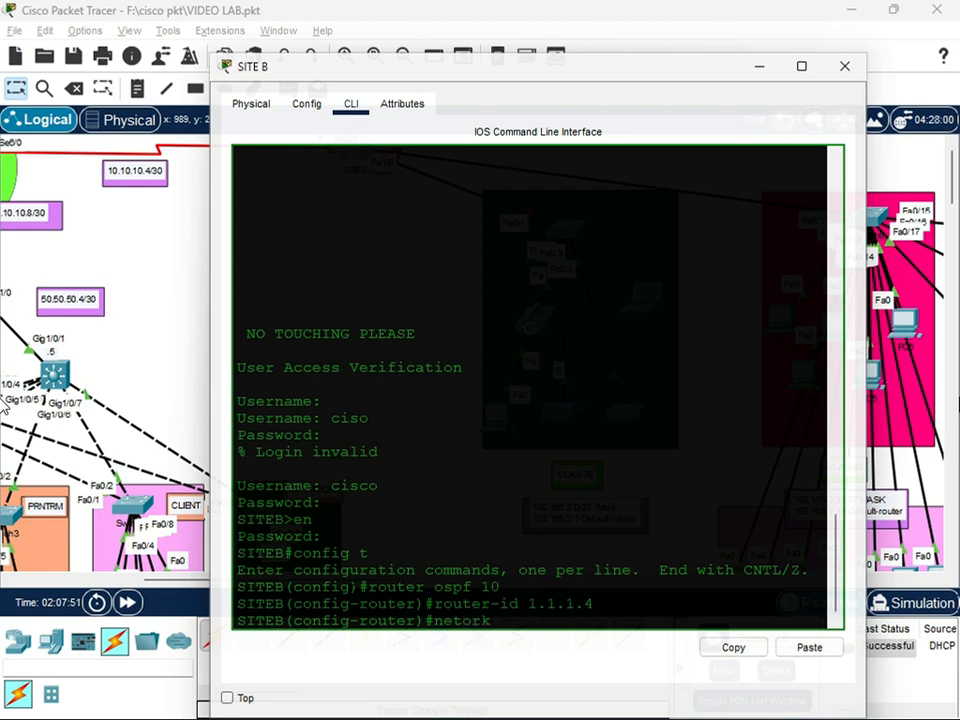
key(BackSpace)
key(BackSpace)
key(BackSpace)
text(work 10.10.10.4)
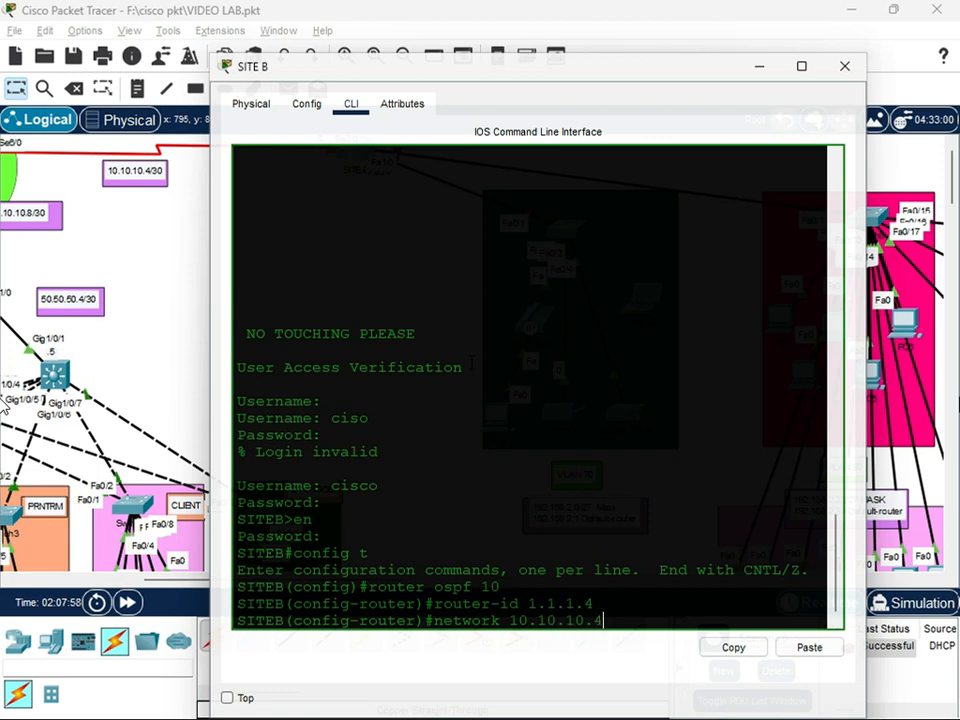
text(.0.0.0)
text(.3 ar)
text(ae 0)
key(BackSpace)
key(BackSpace)
key(BackSpace)
key(BackSpace)
text(ea)
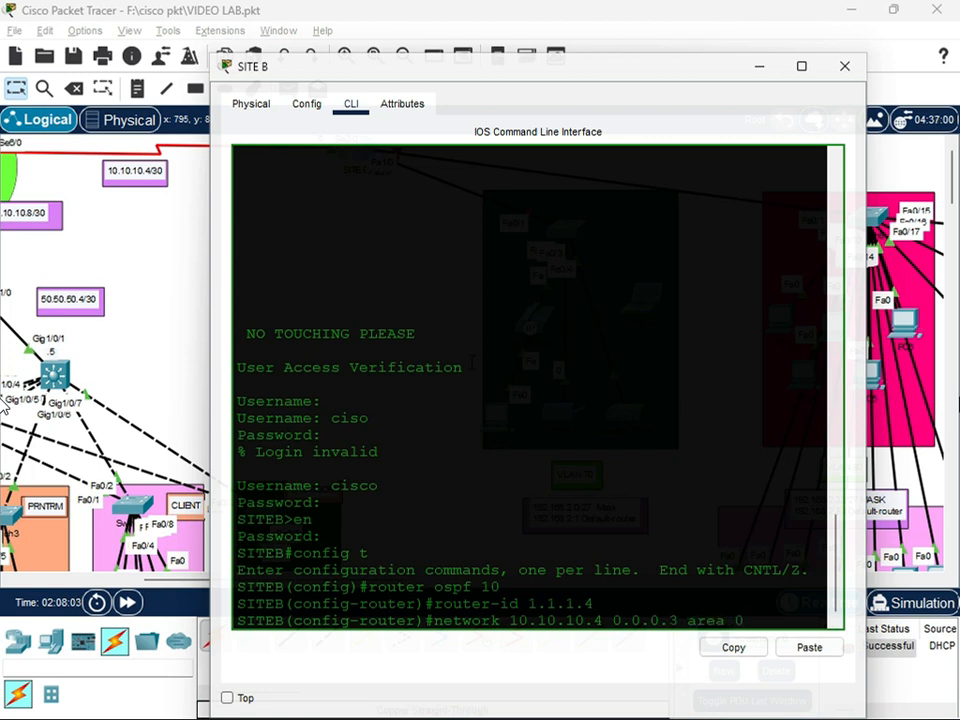
key(Return)
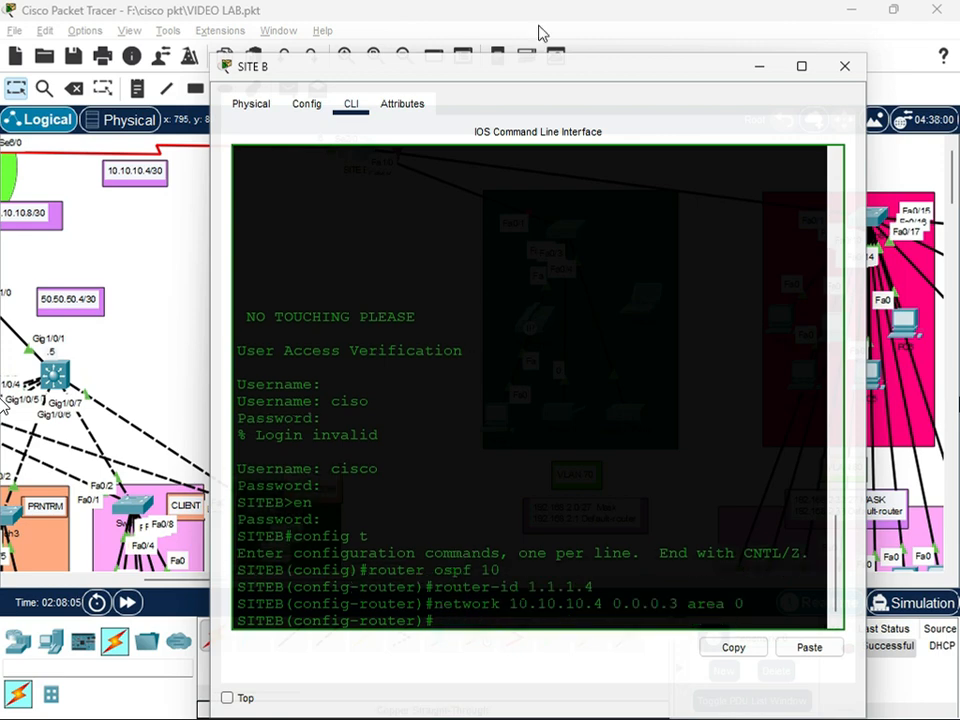
Check the VLAN 70 subnet label in the topology and begin an OSPF network statement for 192.168.2.0 on SITE B
drag(534, 80, 283, 268)
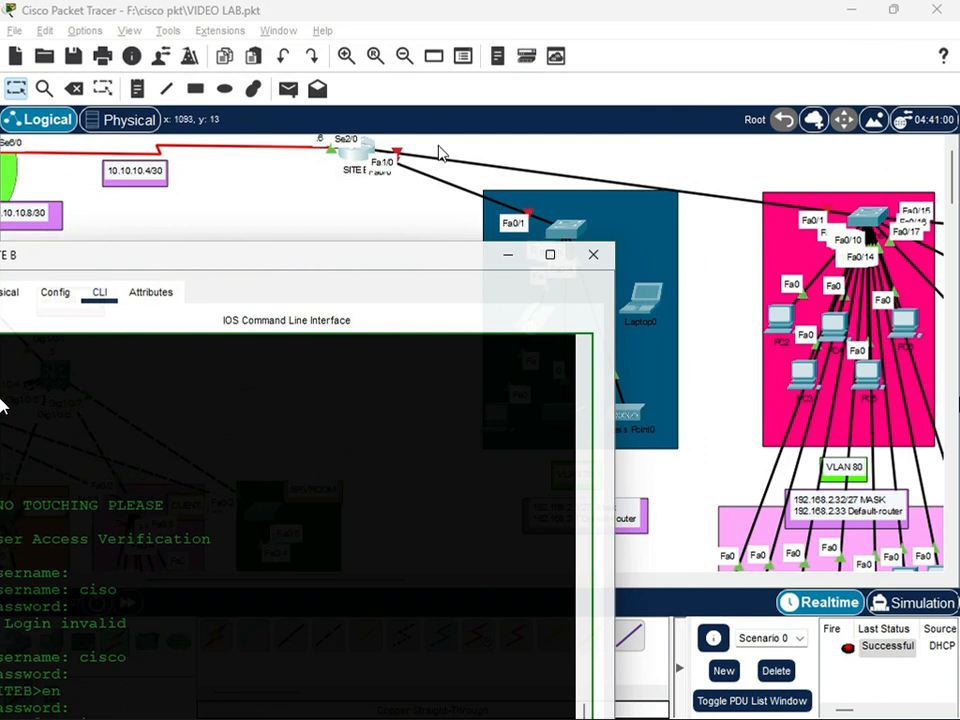
drag(441, 266, 441, 550)
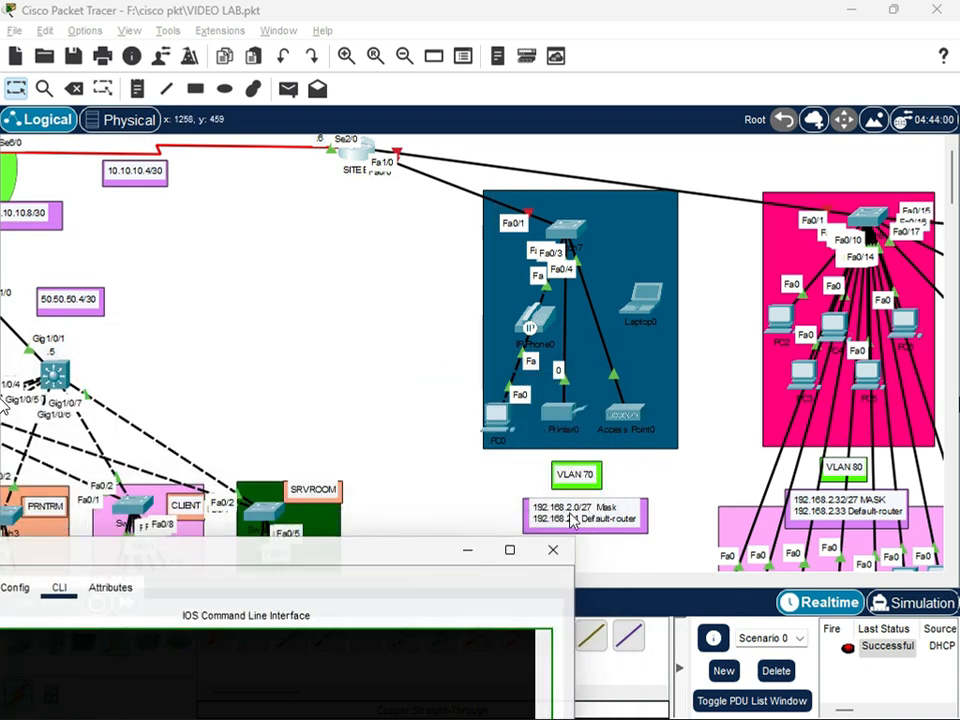
drag(372, 562, 381, 558)
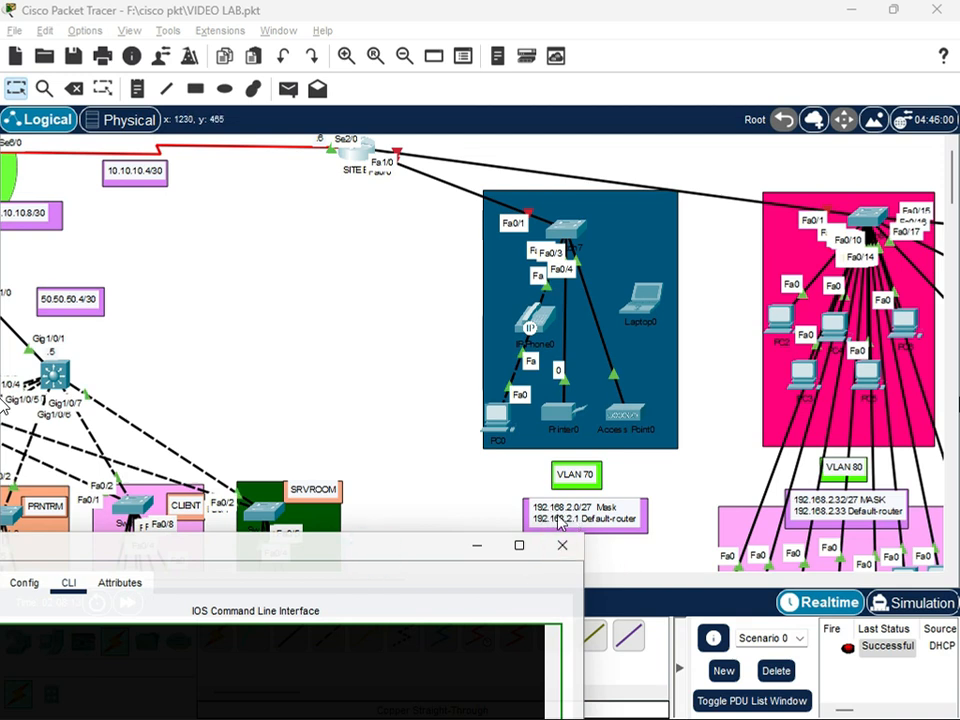
drag(450, 556, 680, 101)
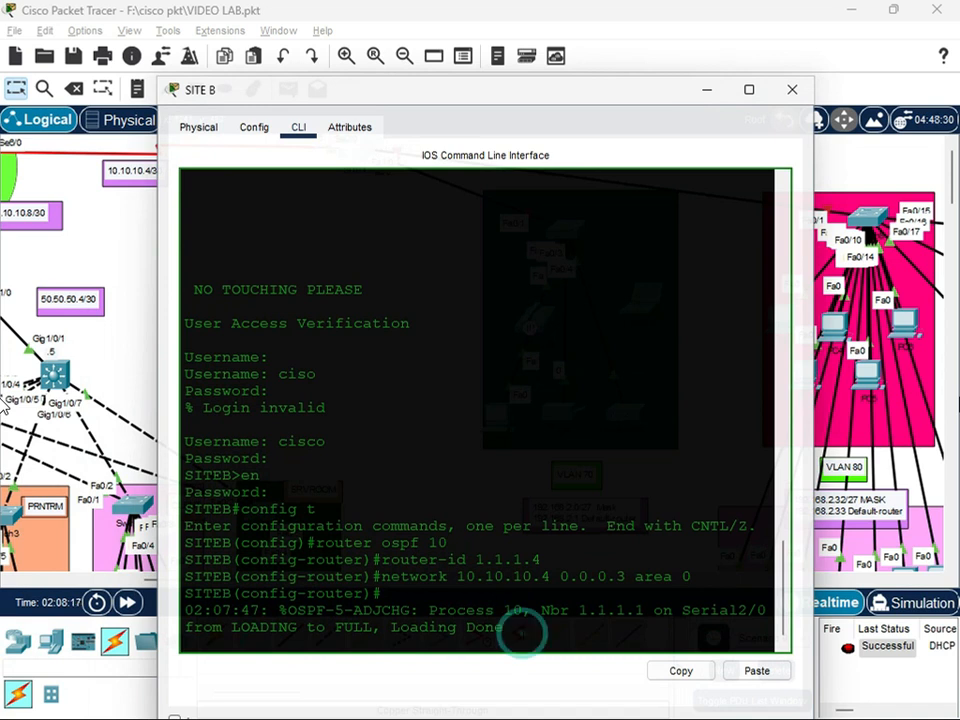
key(Return)
text(network)
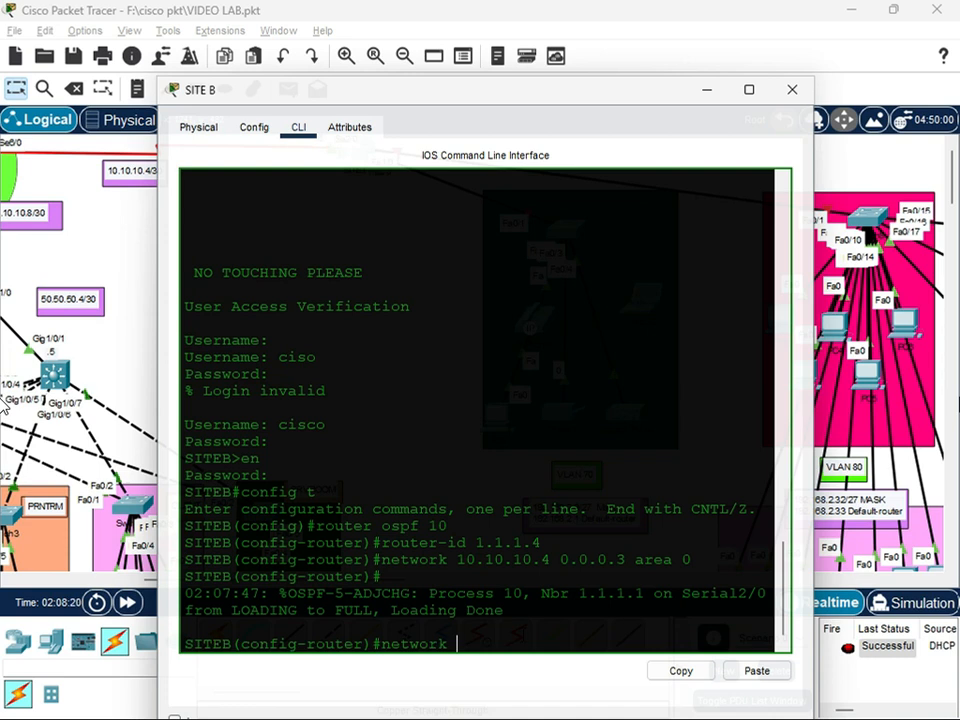
text( 192.168.2)
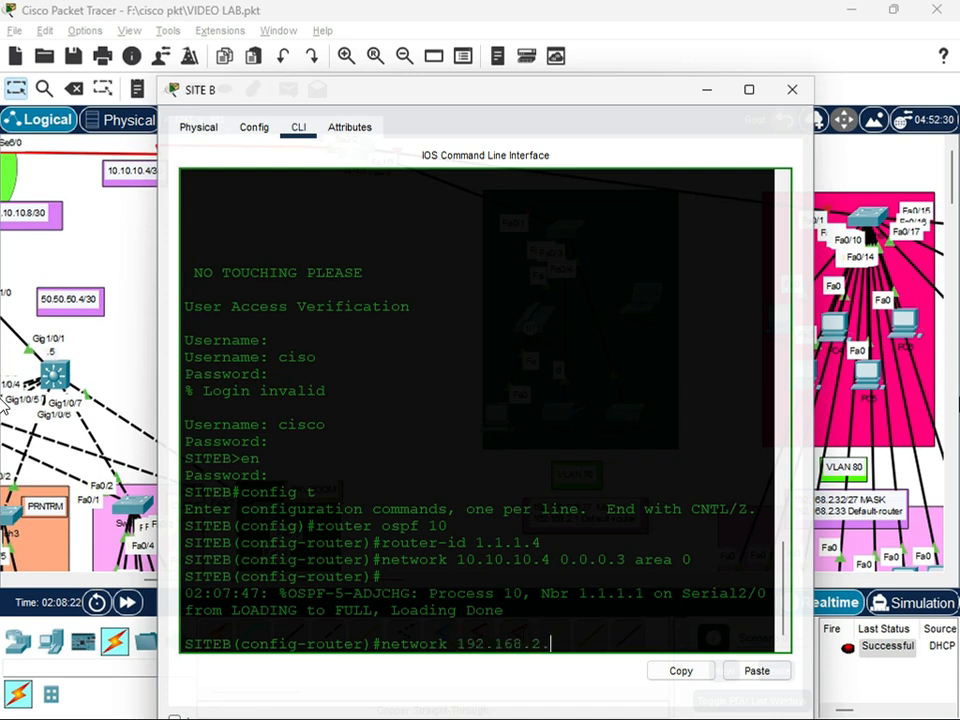
text(.0.0)
Switch to Calculator, subtract 224 from 255 to work out the /27 wildcard octet, and close it
key(super)
text(cal)
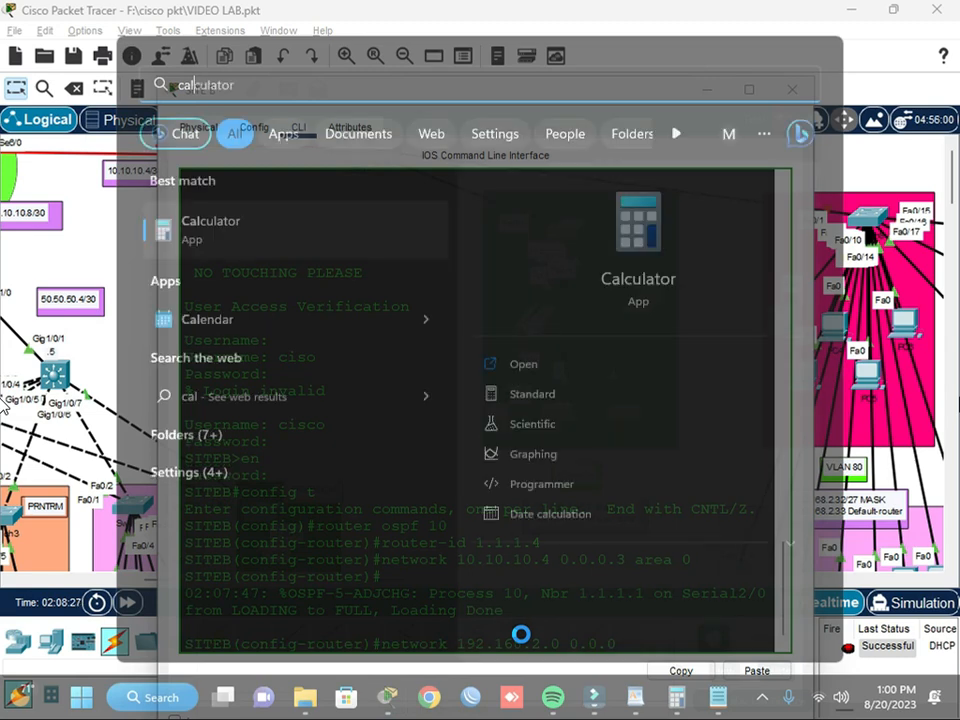
key(Return)
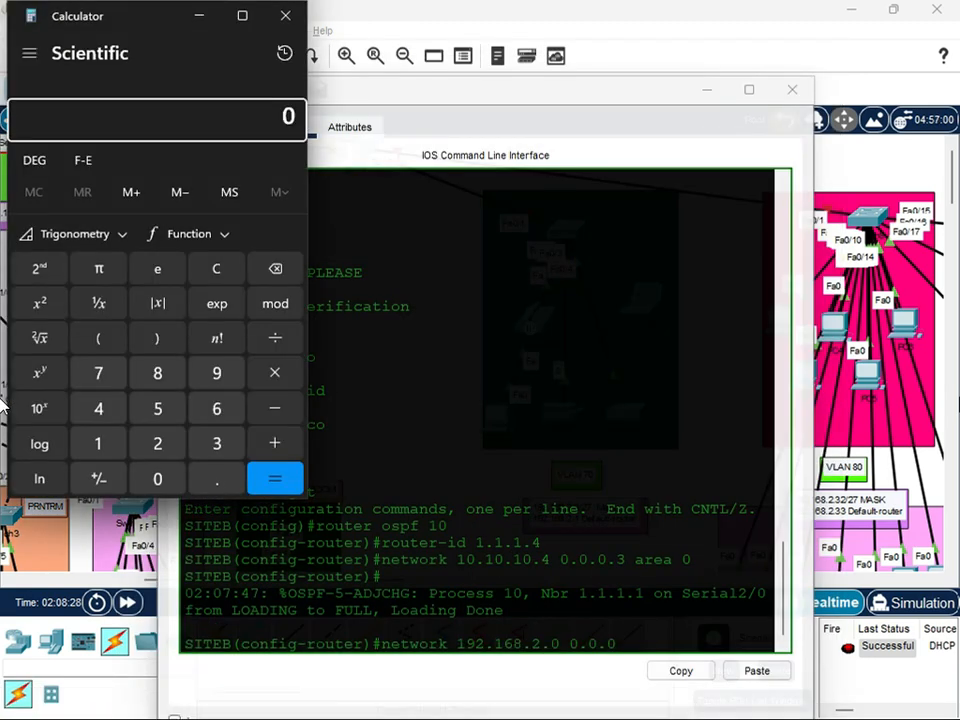
text(25)
text(5 - )
text(224)
key(Return)
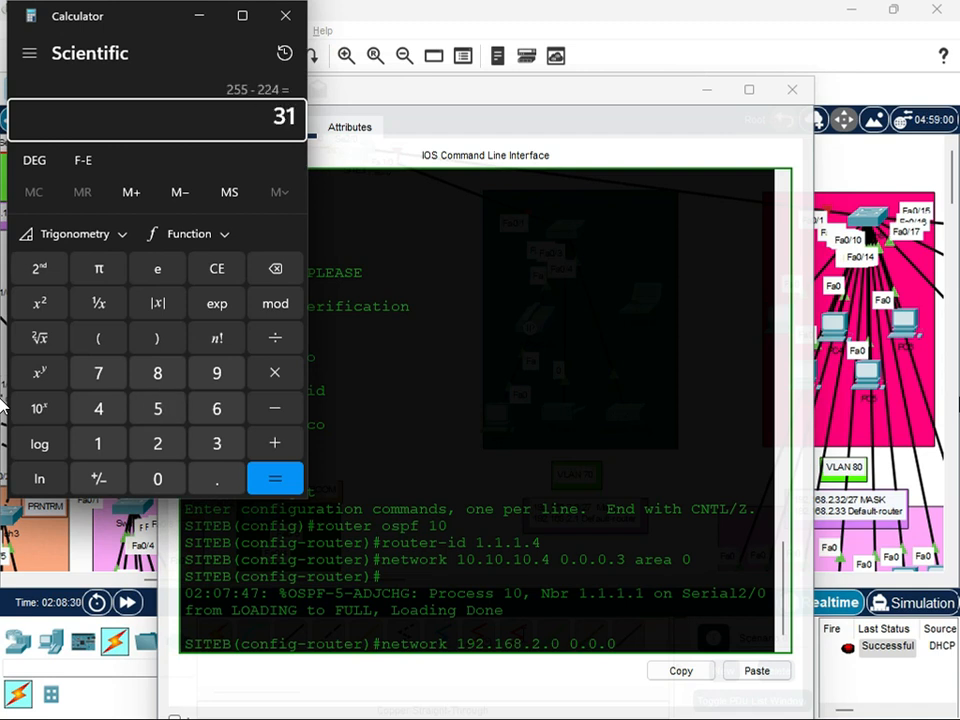
click(286, 16)
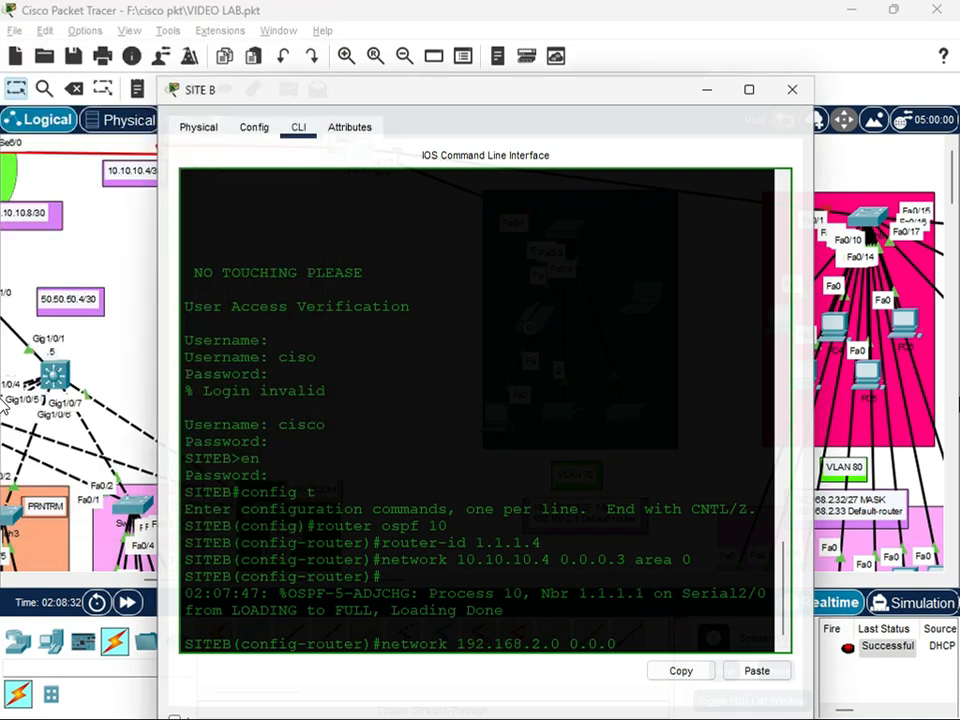
Complete the 192.168.2.0 network statement with wildcard mask 0.0.0.31 in area 0
click(643, 648)
text(.31 area 0)
key(Return)
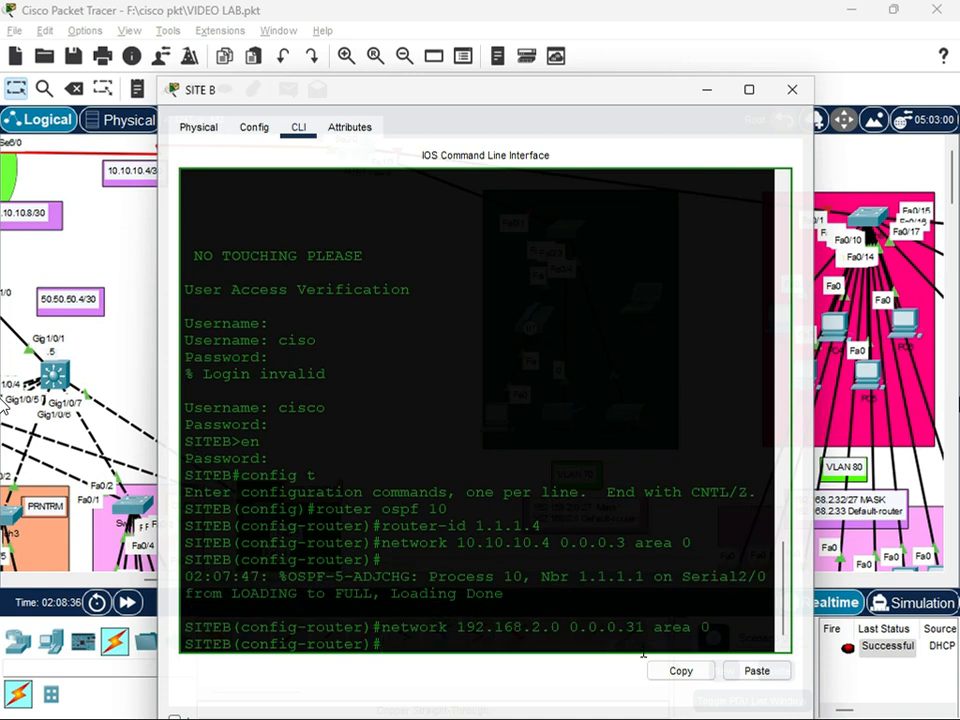
Reuse the last network statement to advertise the VLAN 80 subnet 192.168.2.32 with wildcard mask 0.0.0.31 in area 0
key(Up)
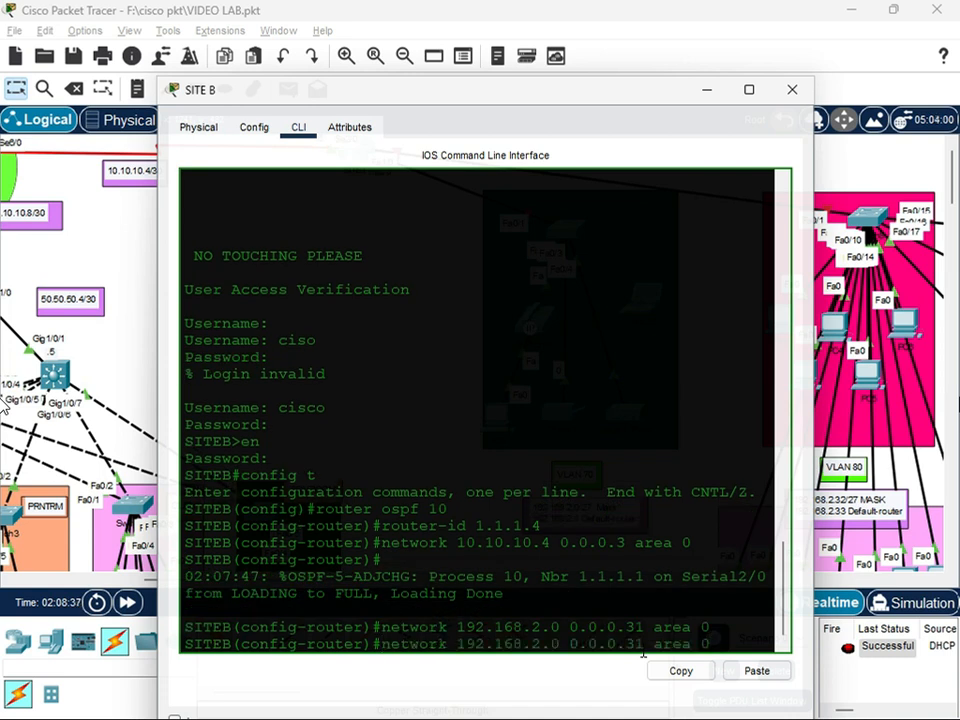
drag(654, 100, 279, 204)
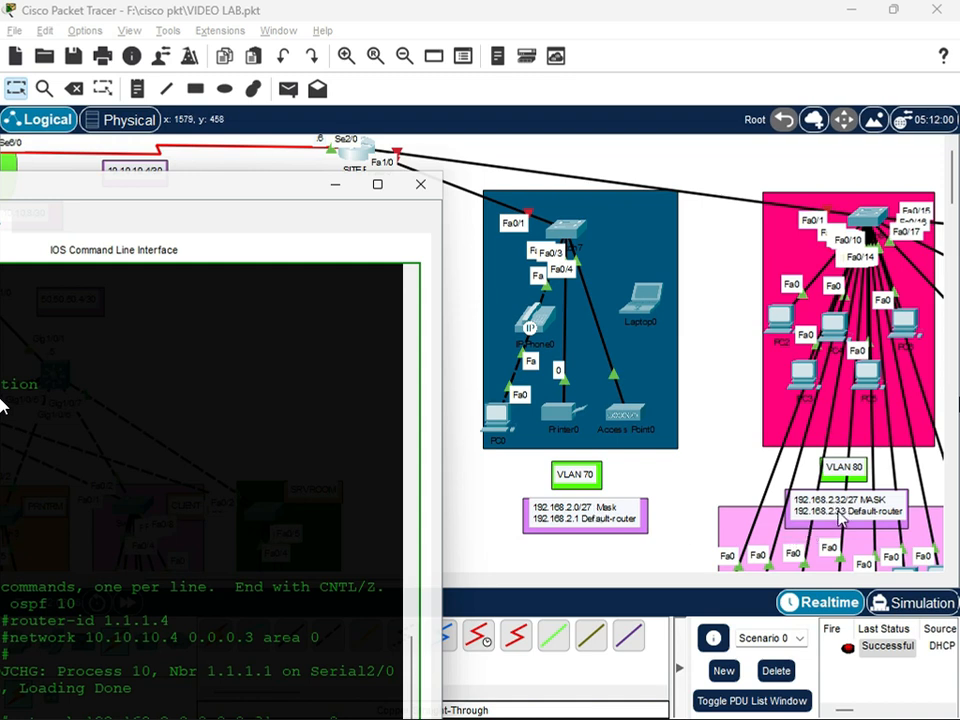
click(234, 200)
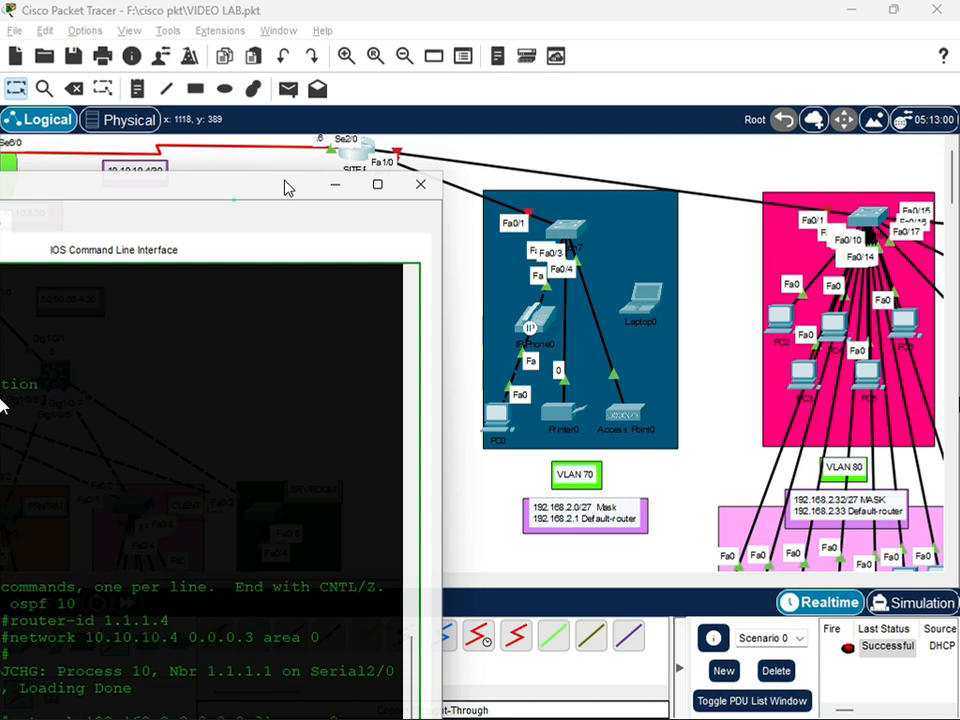
drag(253, 193, 580, 98)
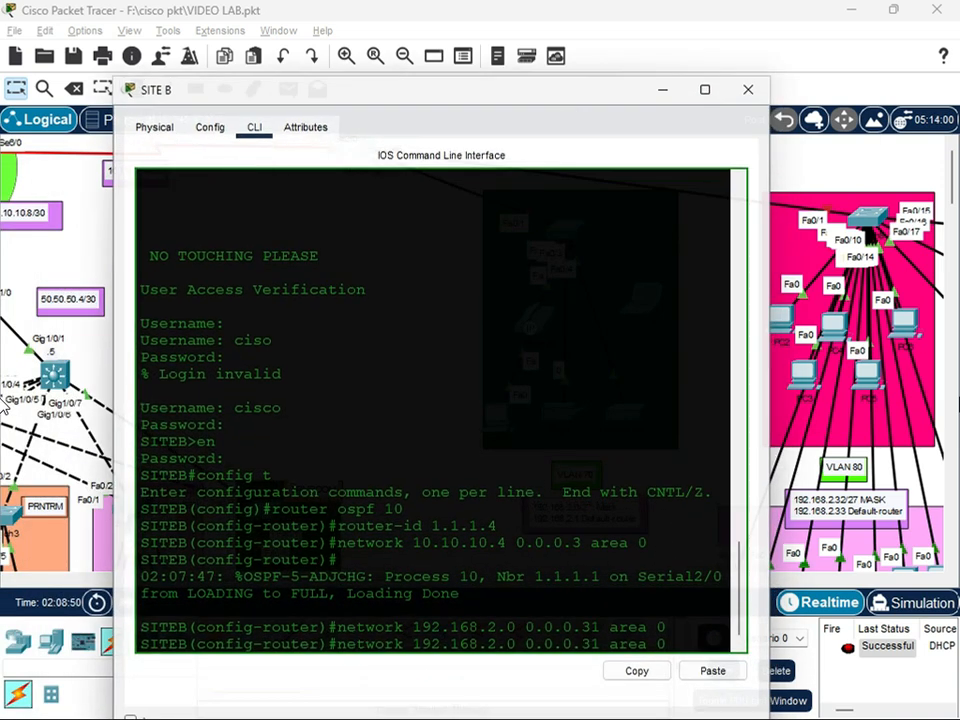
click(519, 636)
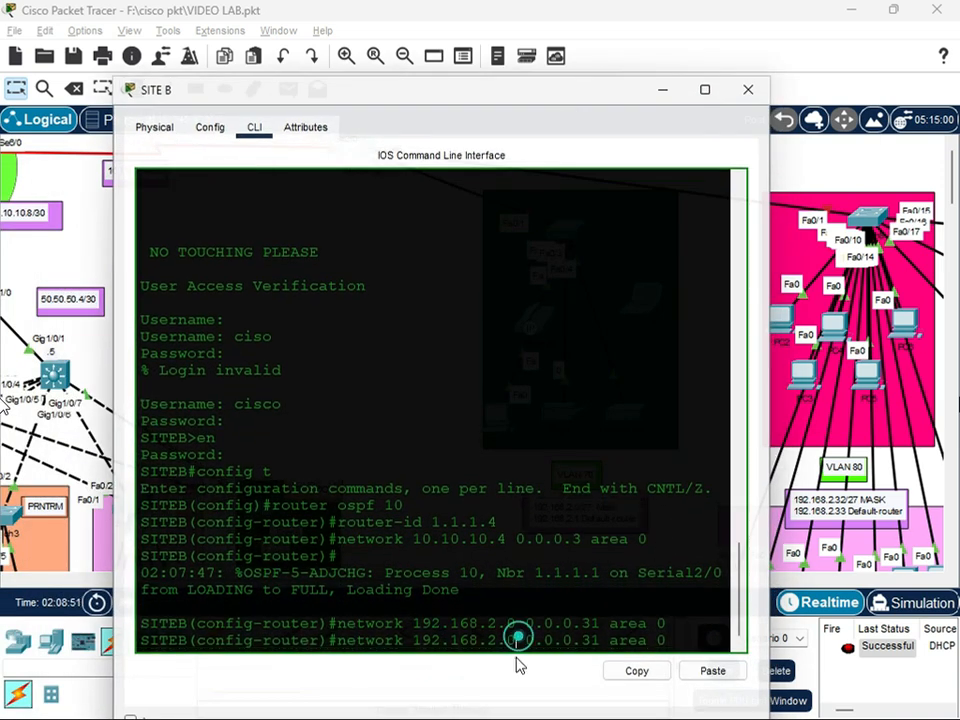
text(32)
key(BackSpace)
key(Left)
key(Left)
key(Left)
key(Left)
key(Left)
key(Left)
key(Left)
key(BackSpace)
text(32)
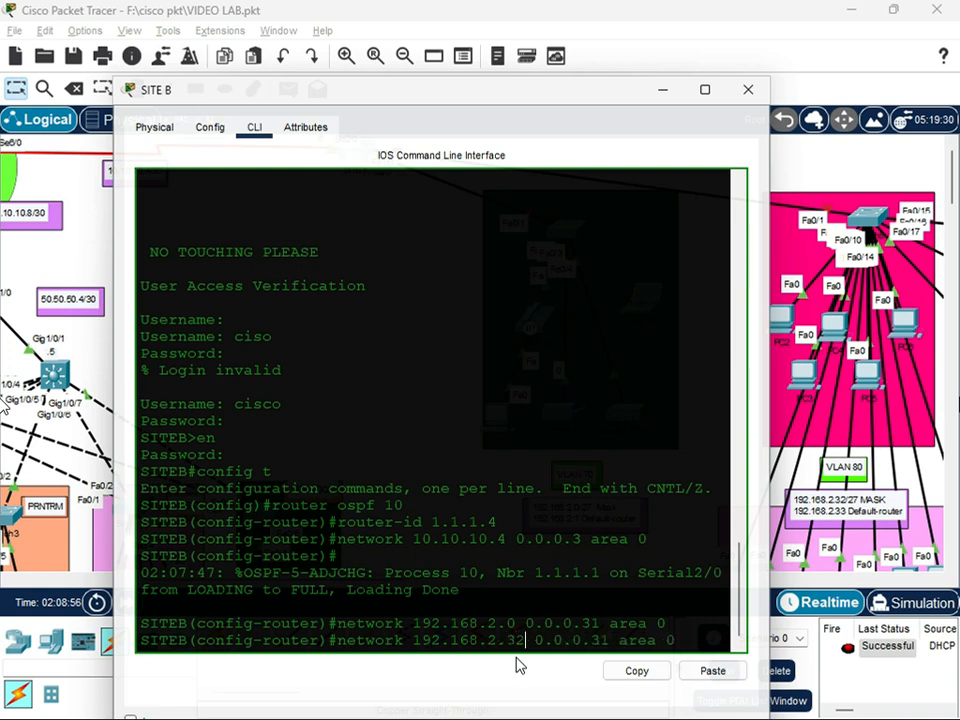
key(Return)
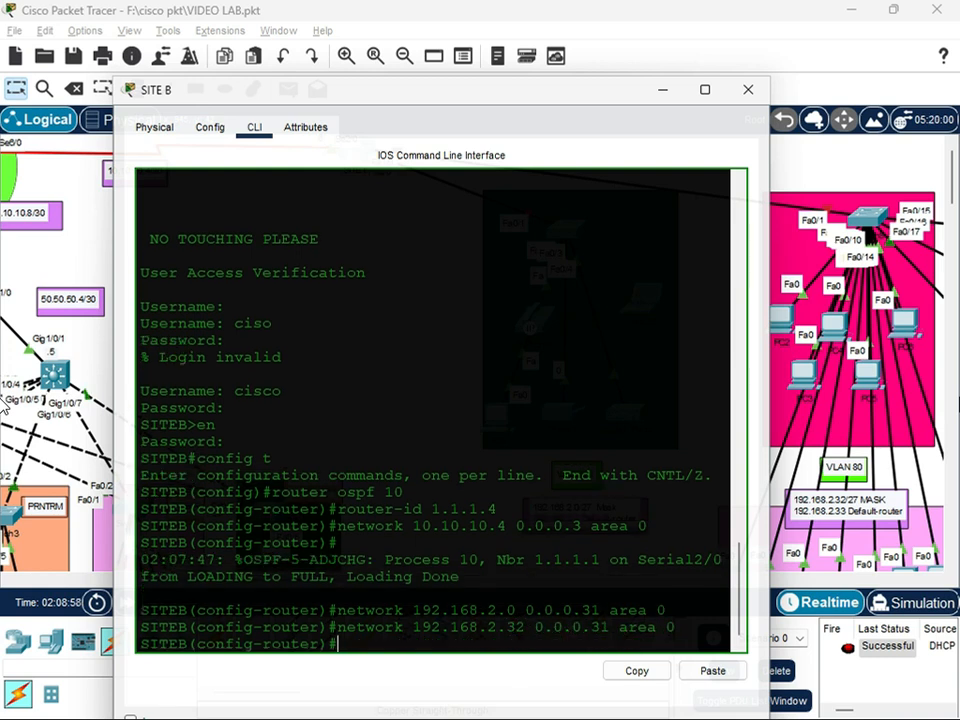
drag(570, 94, 434, 104)
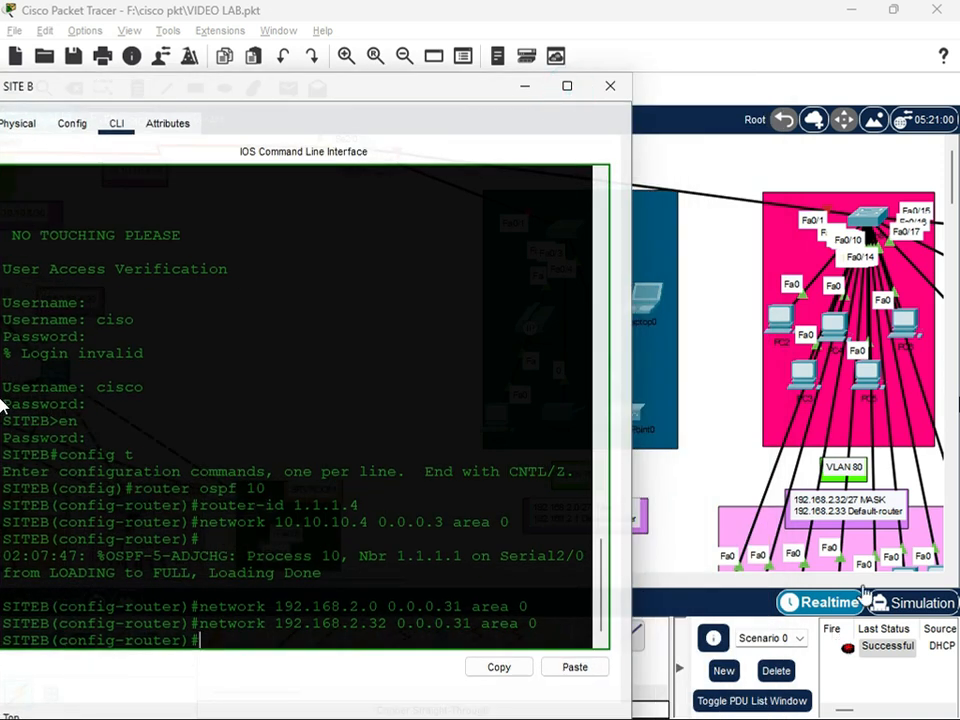
Check the VLAN 90 subnet label and advertise 192.168.2.64 with wildcard mask 0.0.0.31 in area 0 on SITE B
scroll(660, 390, down, 2)
scroll(850, 570, down, 2)
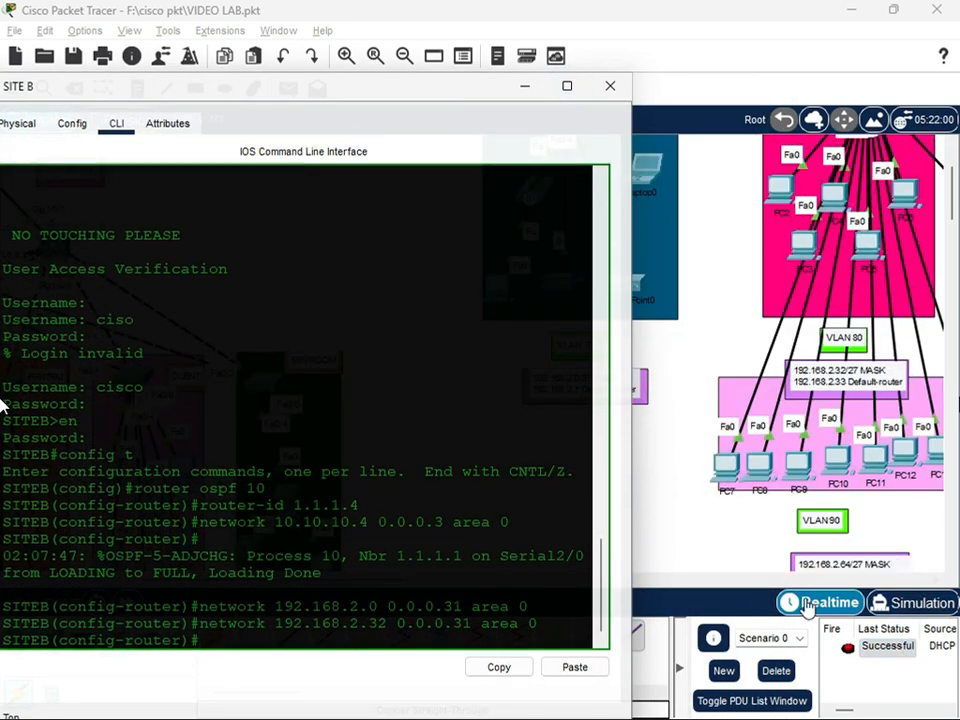
scroll(850, 570, down, 2)
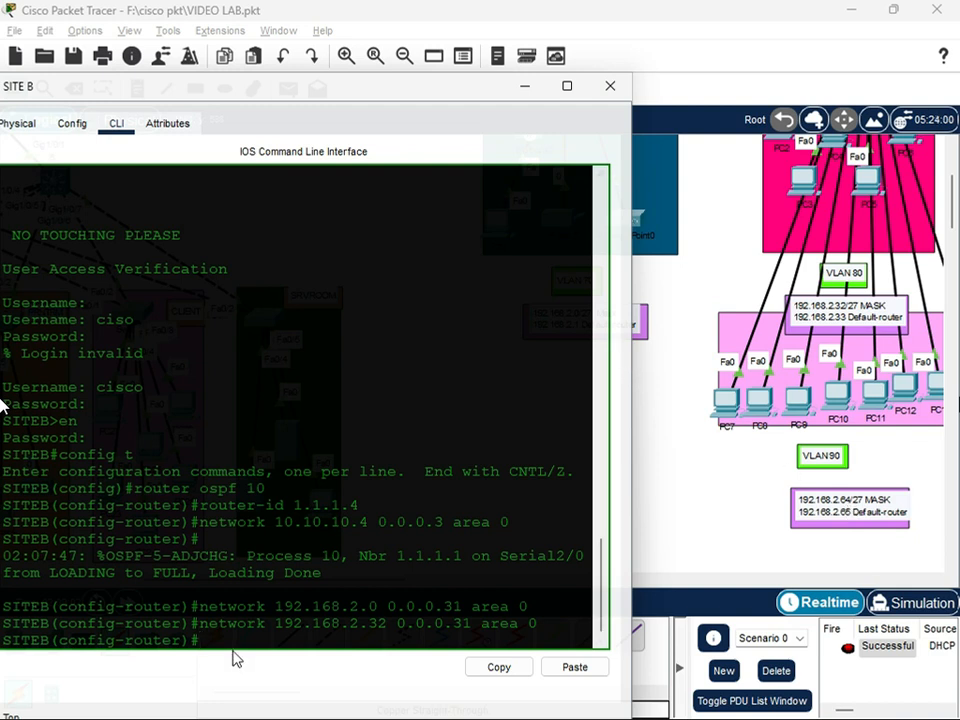
key(Up)
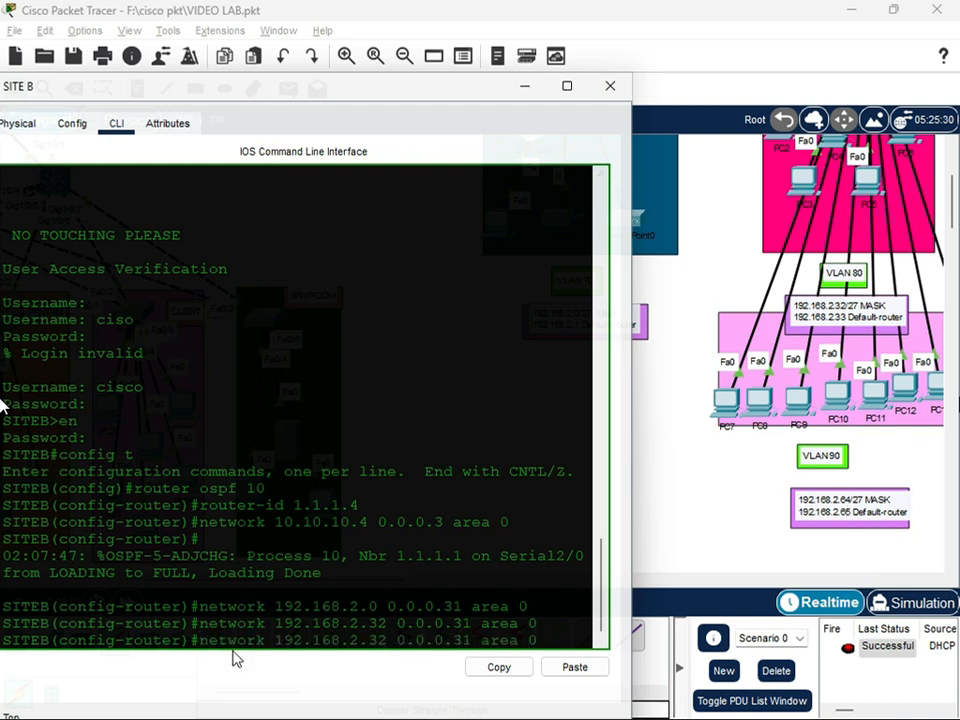
key(BackSpace)
key(BackSpace)
text(64)
key(Return)
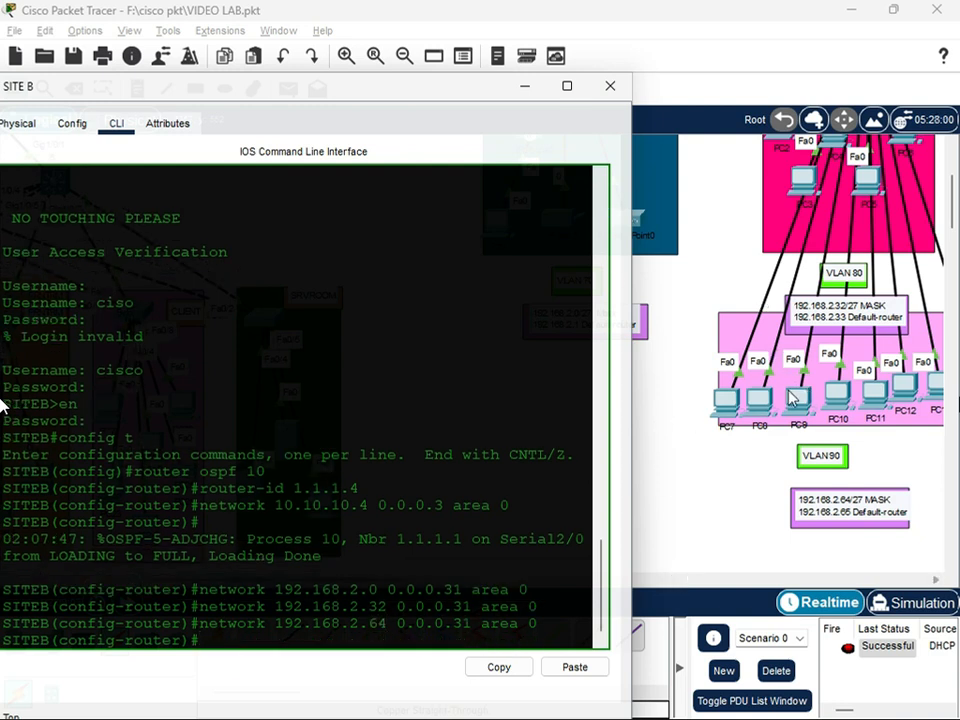
Check the VLAN 100 subnet label and advertise 192.168.2.96 with wildcard mask 0.0.0.31 in area 0 on SITE B
scroll(740, 556, up, 1)
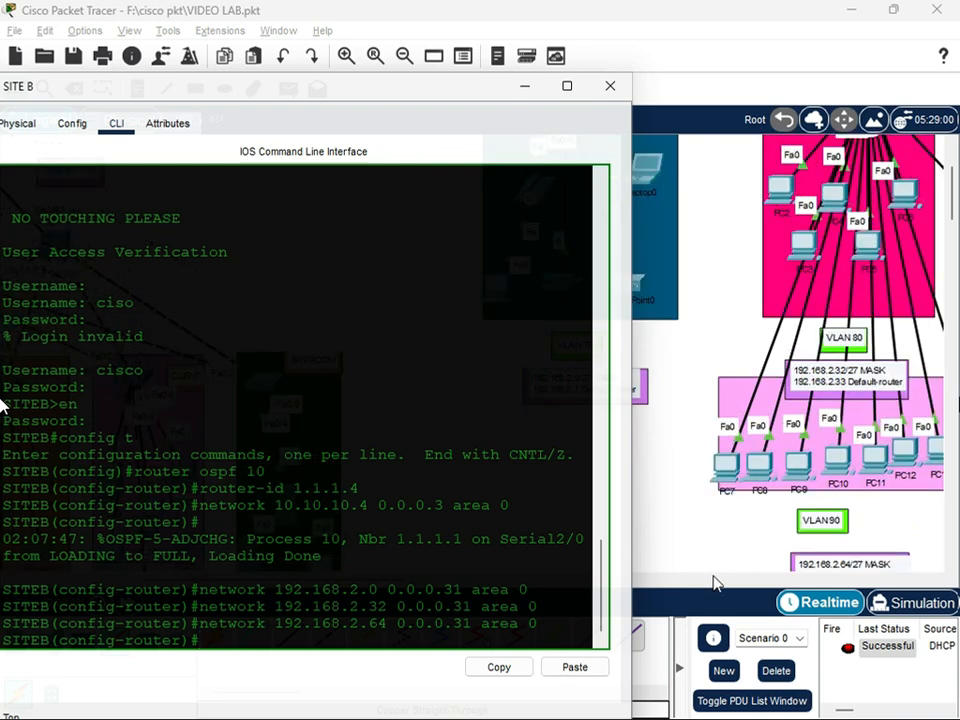
click(707, 581)
drag(570, 584, 437, 583)
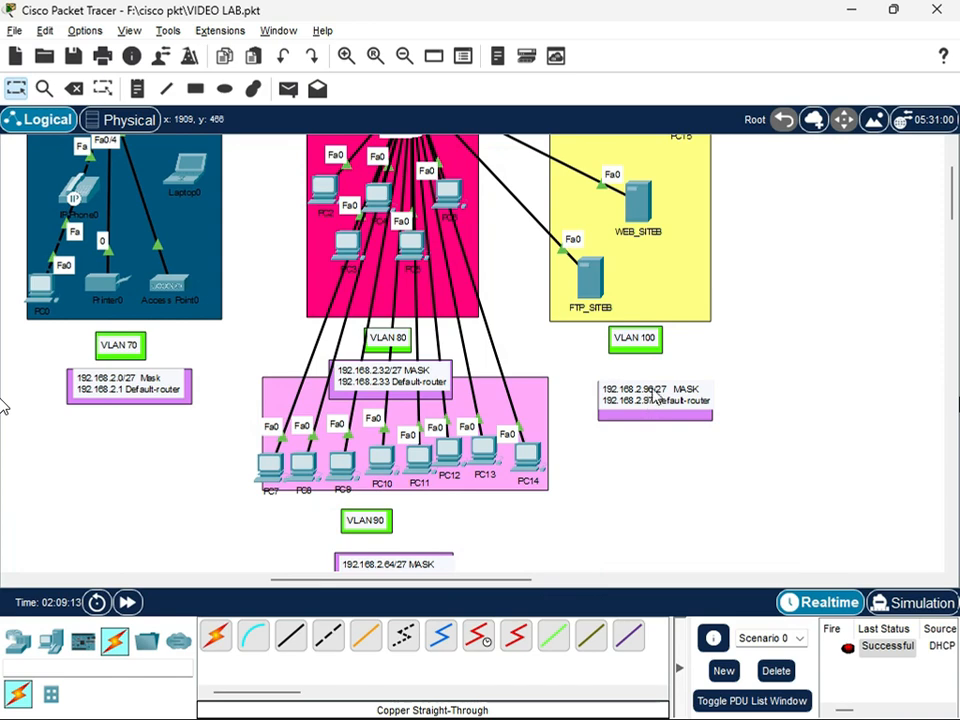
drag(493, 582, 432, 586)
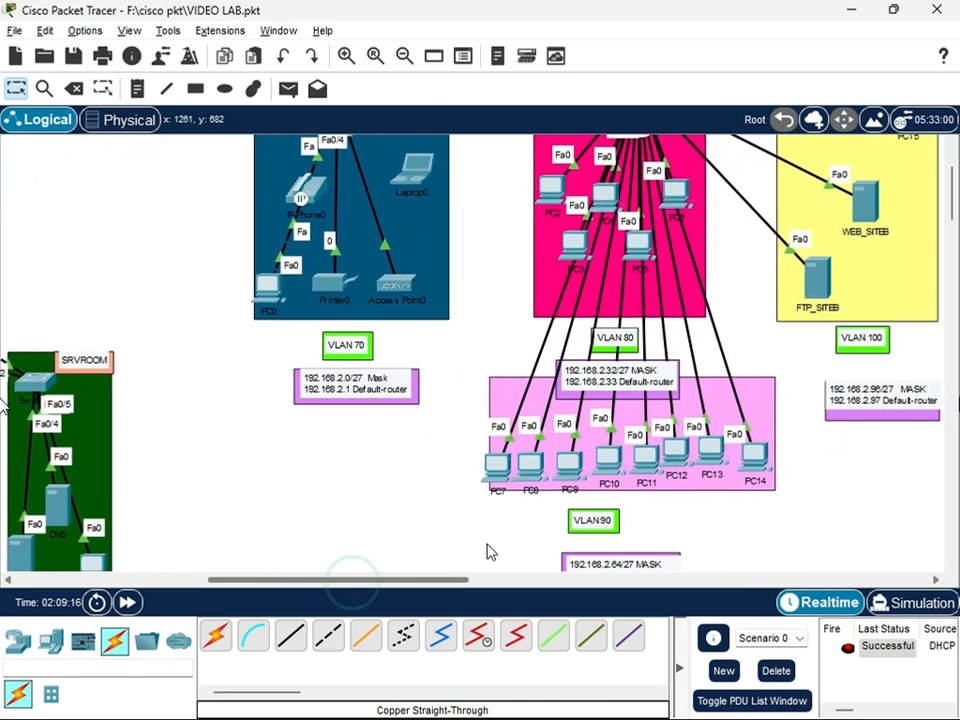
scroll(490, 549, up, 3)
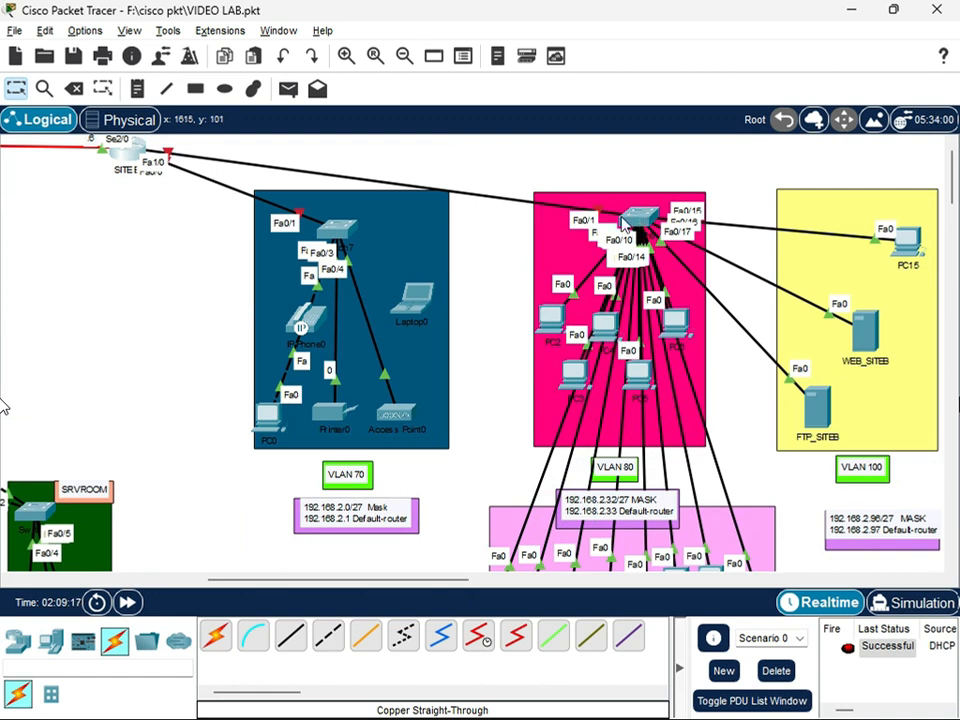
click(127, 150)
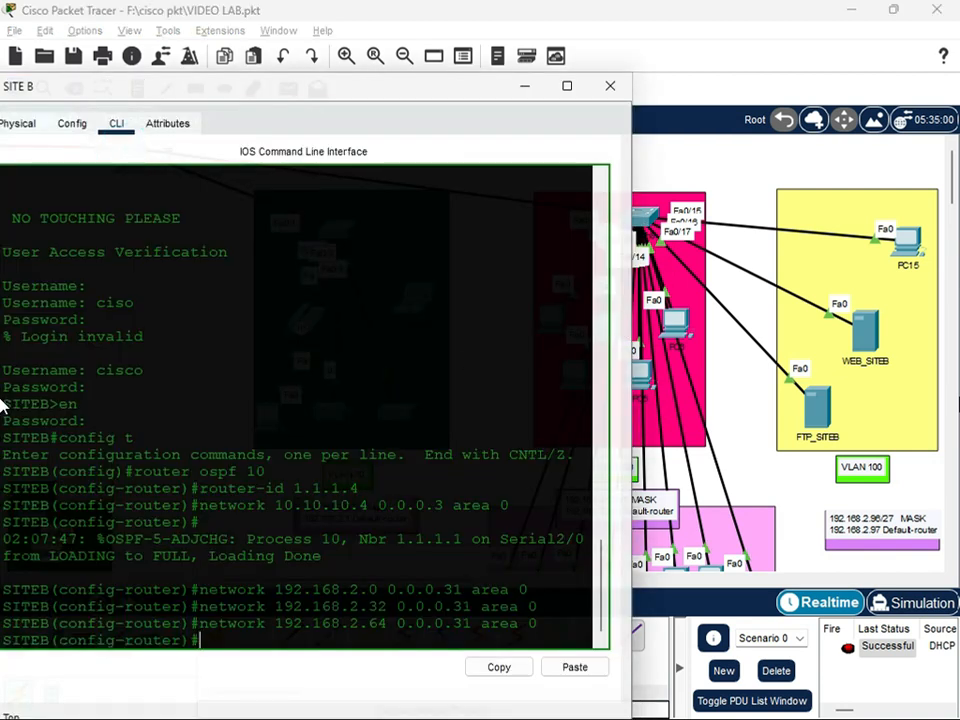
key(Up)
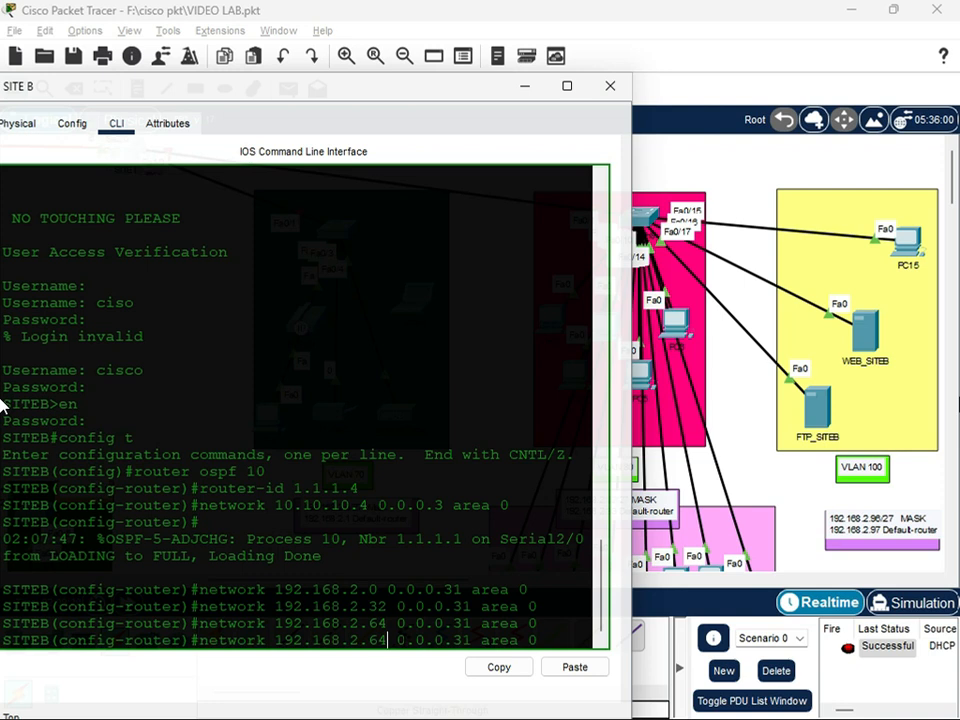
key(BackSpace)
key(BackSpace)
text(96)
key(Return)
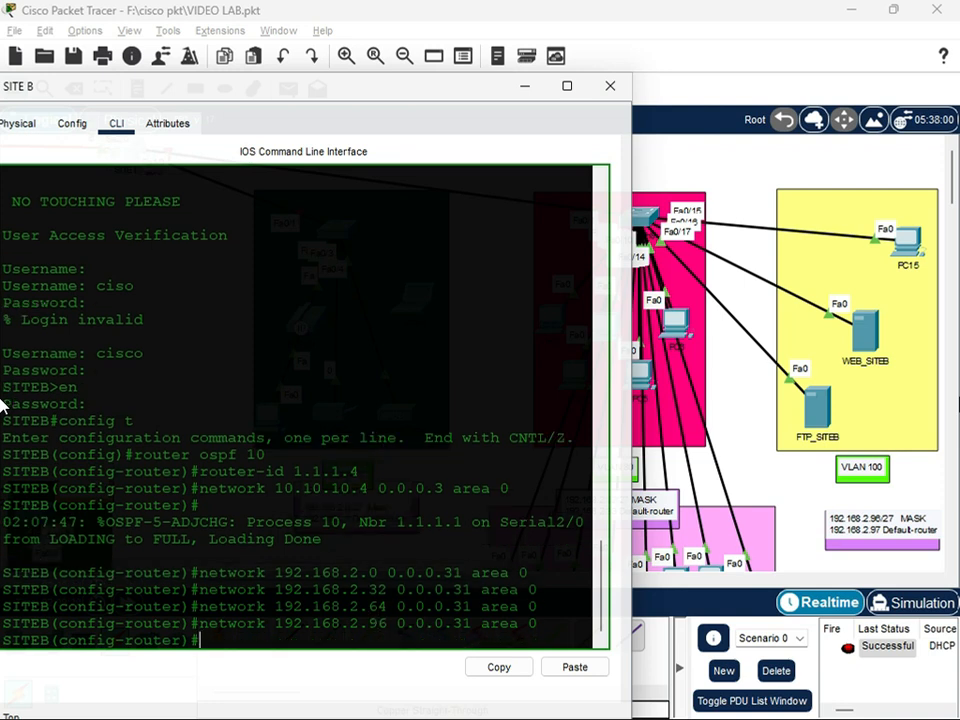
Save the SITE B running configuration with do wr and close the router's window
text(do wr)
key(Return)
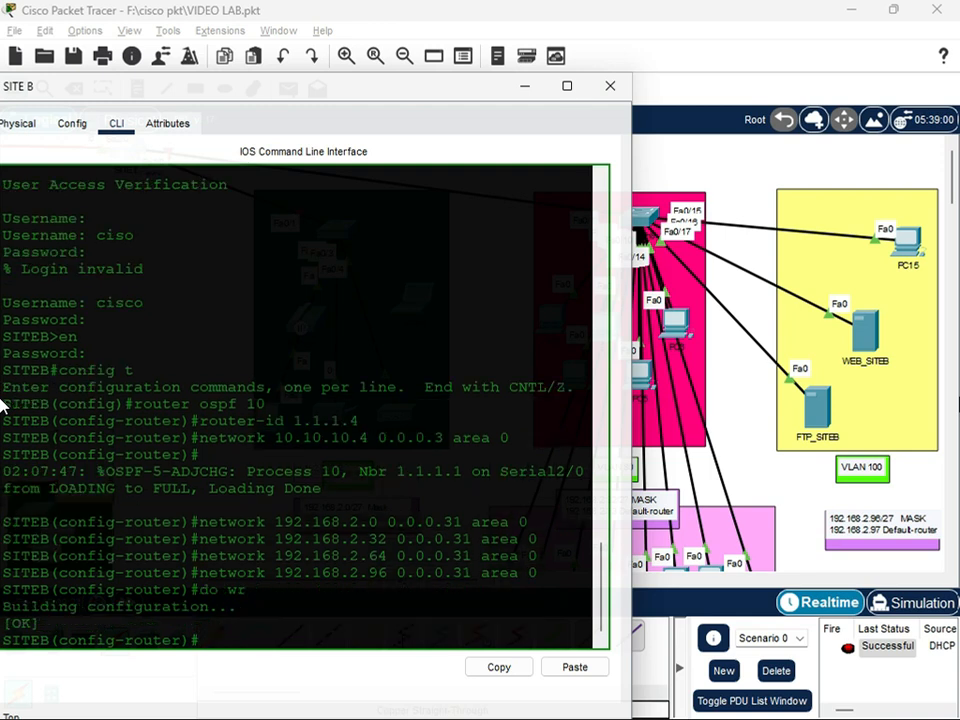
key(Return)
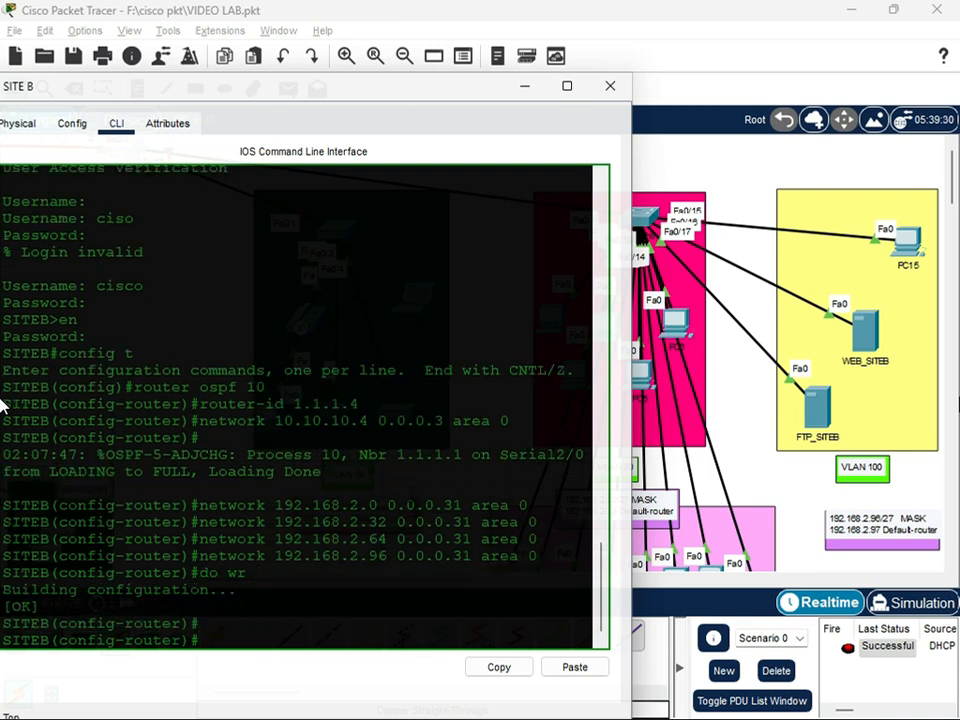
click(609, 86)
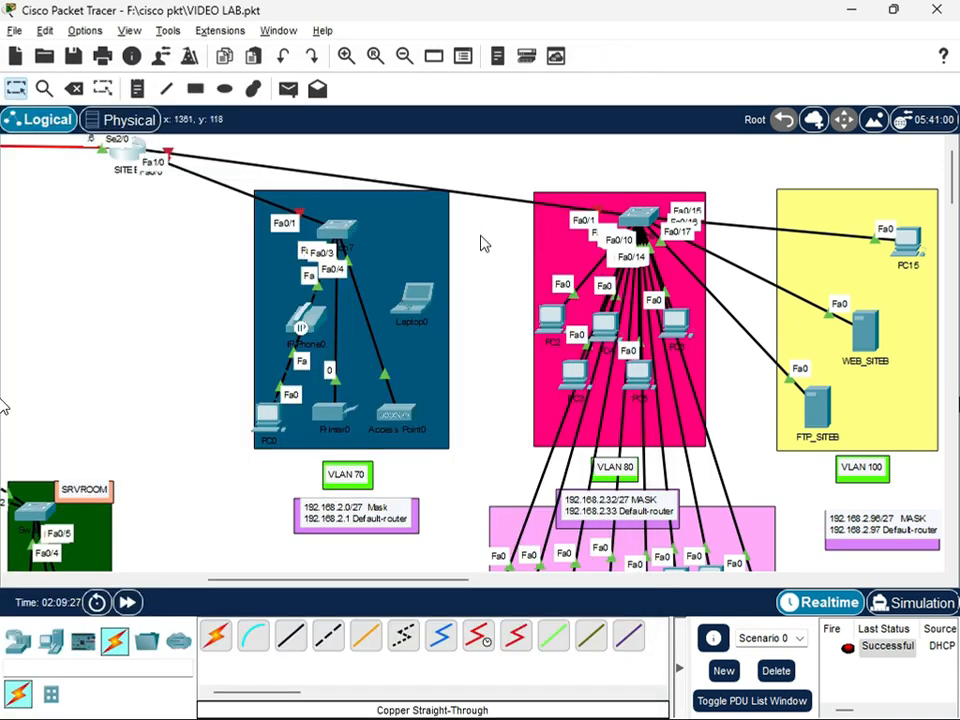
click(125, 152)
click(463, 616)
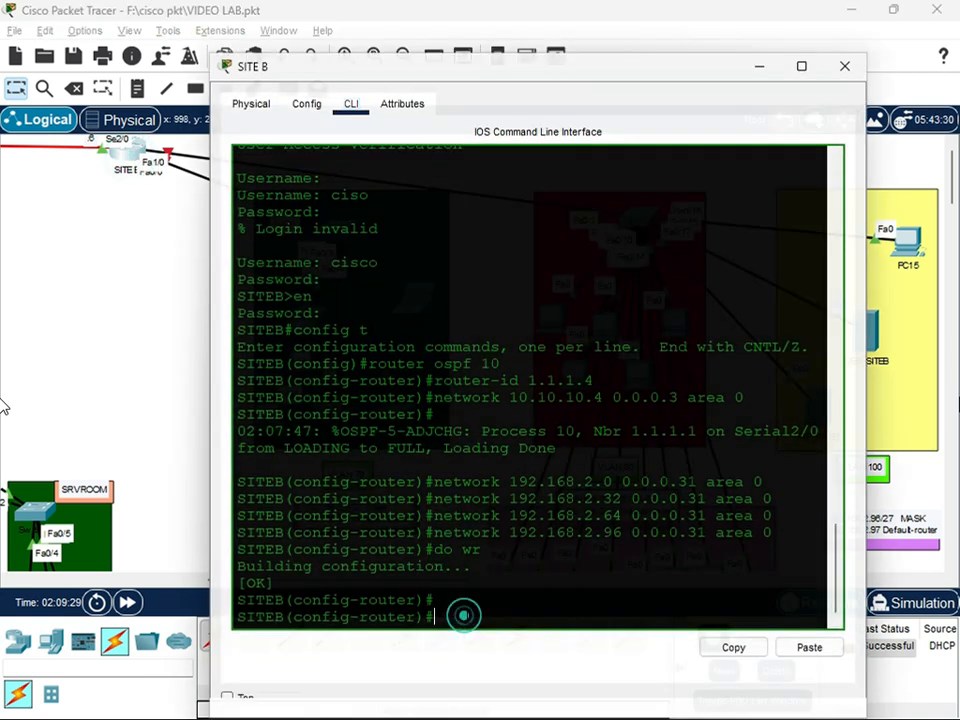
text(if)
key(BackSpace)
key(BackSpace)
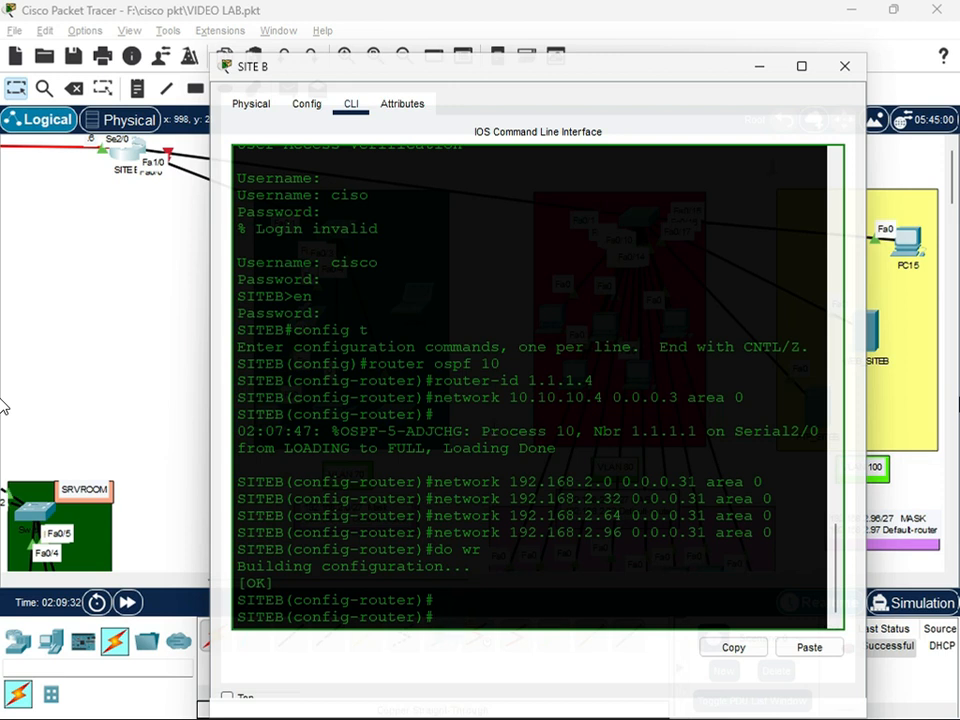
click(845, 66)
Reopen the SITE B command line and create subinterface fa0/0.70
drag(336, 250, 346, 238)
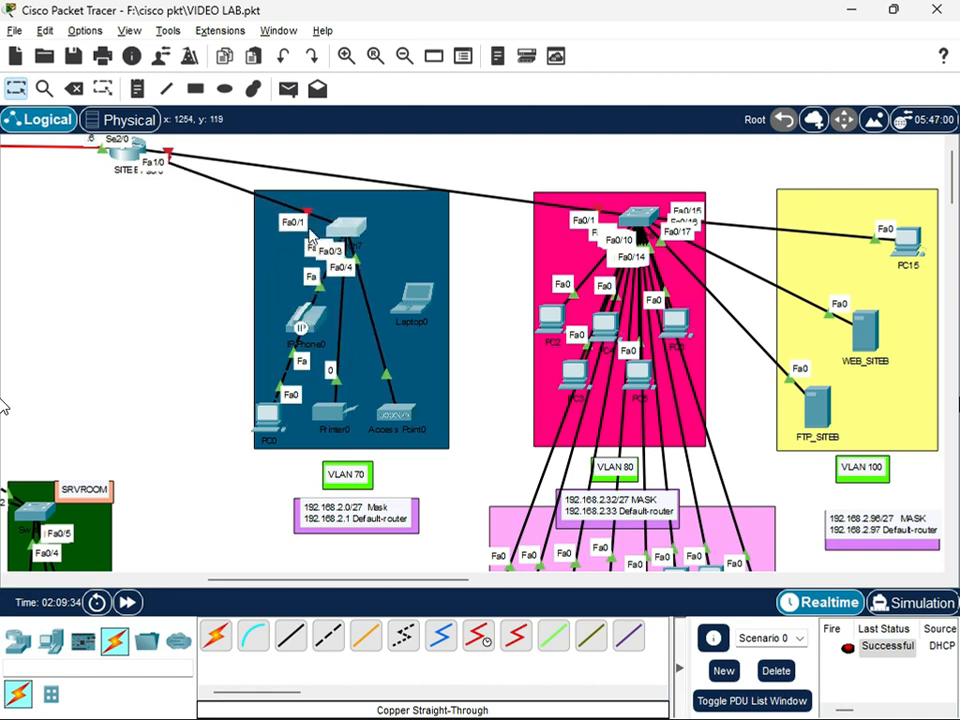
double_click(127, 150)
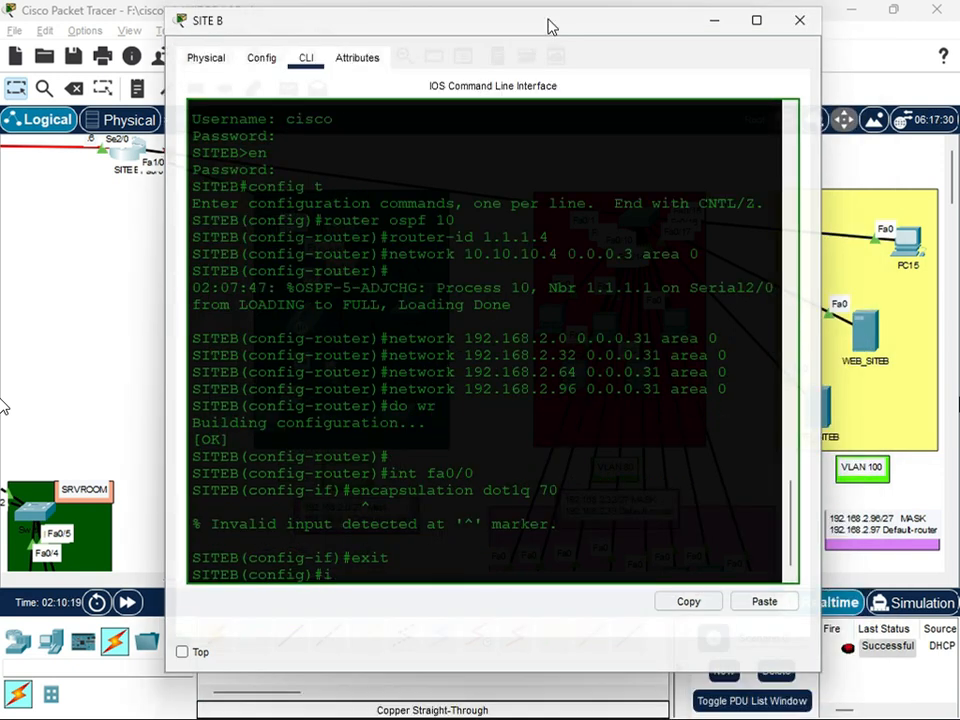
text(int fa0/0.70)
key(Return)
Set dot1q encapsulation for VLAN 70 on subinterface fa0/0.70
text(encapsulatio)
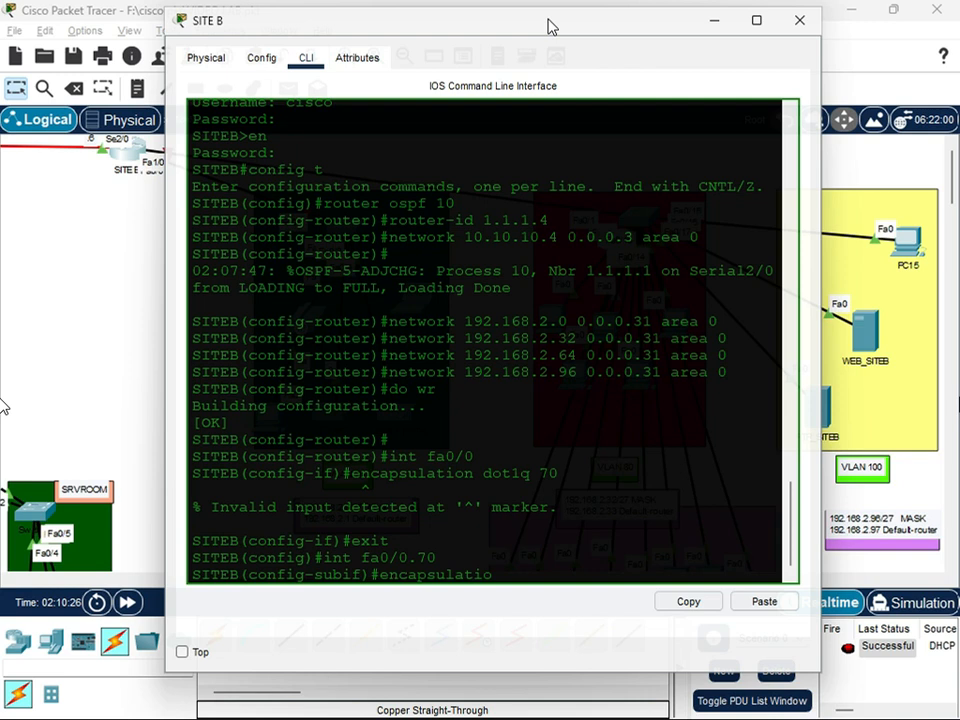
text(nm)
key(BackSpace)
text(dot1q 70)
key(Return)
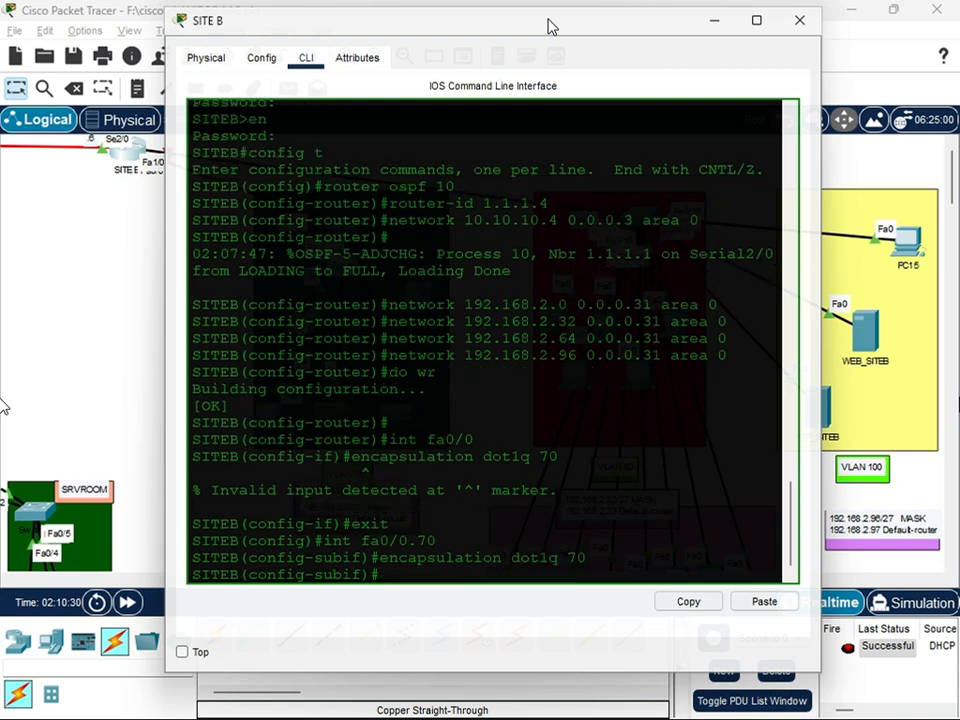
Assign IP address 192.168.2.1 with mask 255.255.255.224 to subinterface fa0/0.70
text(ip add 192.168.2.1)
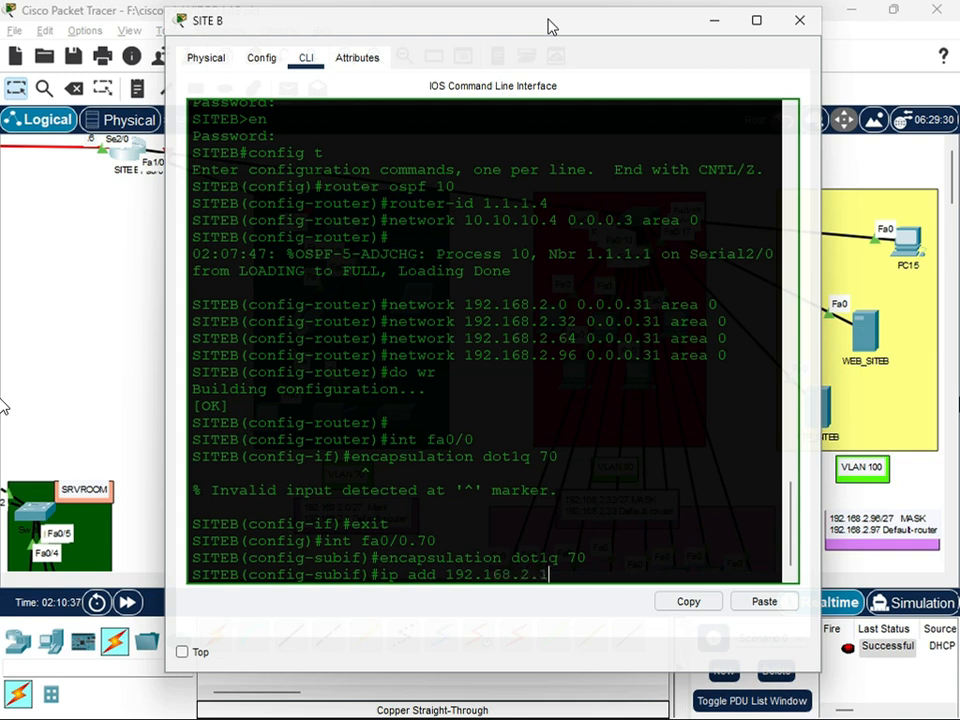
text( 255.255.255.224)
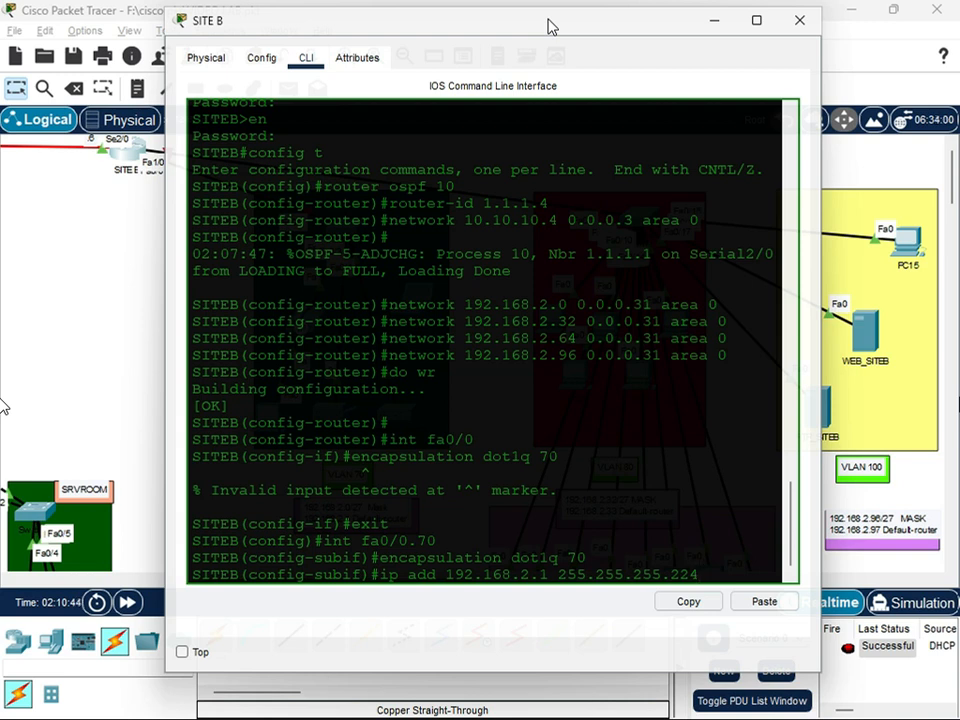
key(Return)
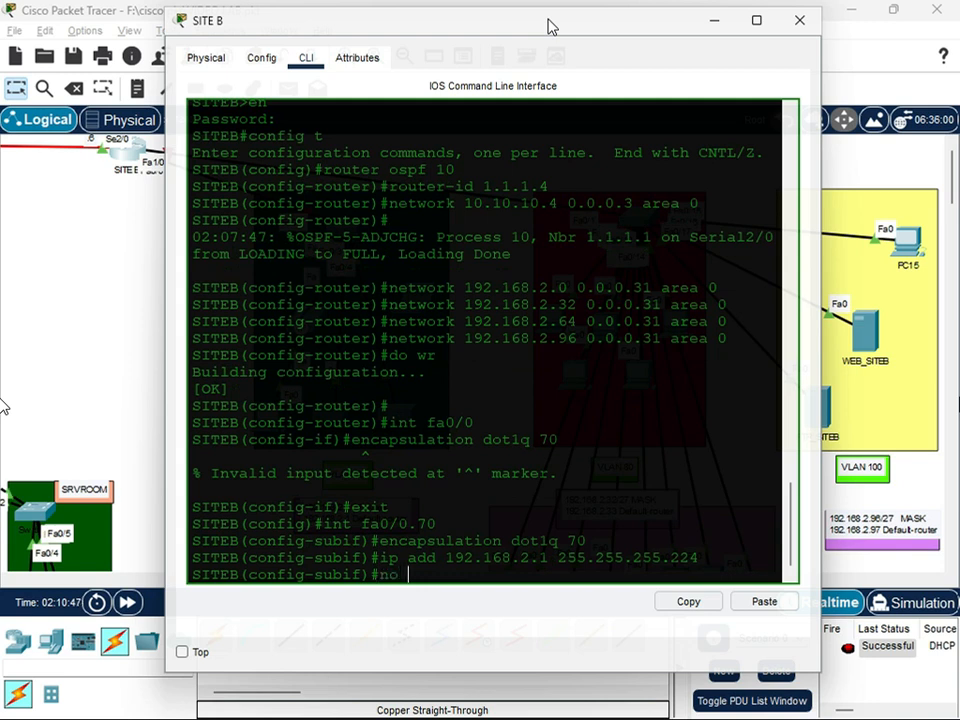
Exit the VLAN 70 subinterface to global configuration mode
text(no shu)
key(BackSpace)
key(BackSpace)
key(BackSpace)
key(BackSpace)
key(BackSpace)
key(BackSpace)
text(exit)
key(Return)
key(Return)
key(Return)
Check in the topology which SITE B router port connects to the VLAN 80 switch, and return to the router's command line
text(int fa)
drag(436, 30, 370, 382)
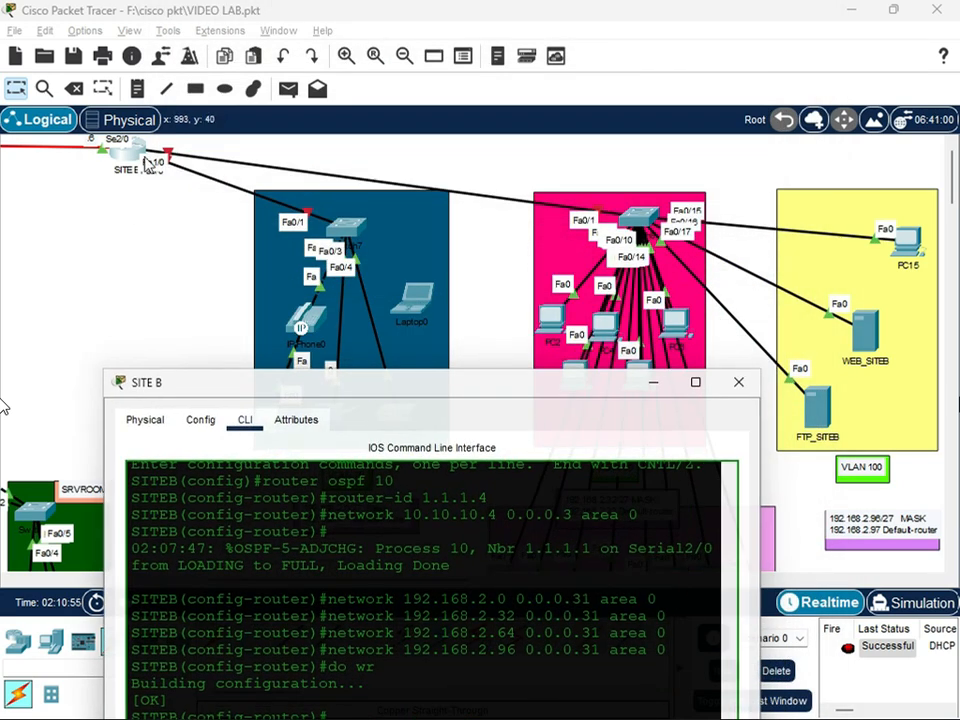
click(492, 170)
drag(665, 170, 643, 212)
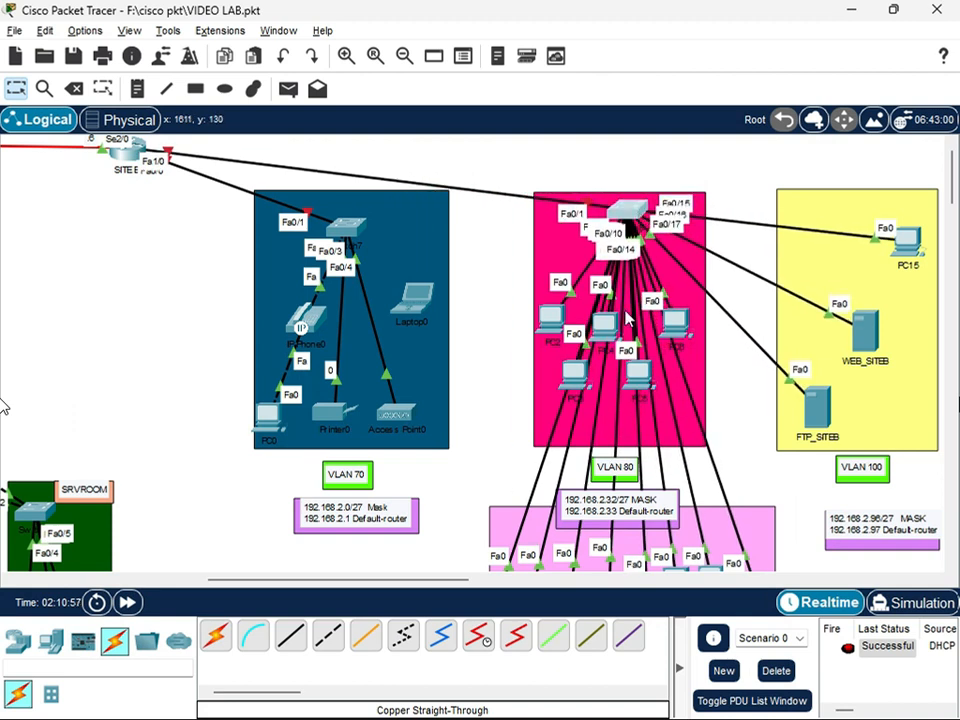
click(125, 155)
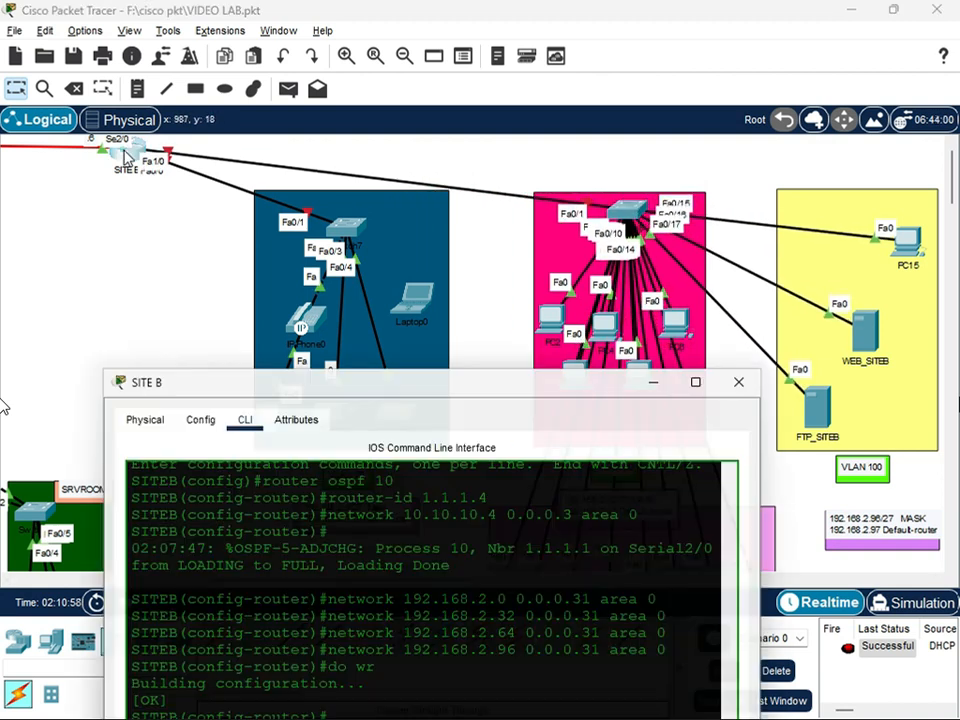
drag(380, 378, 410, 98)
text(0/)
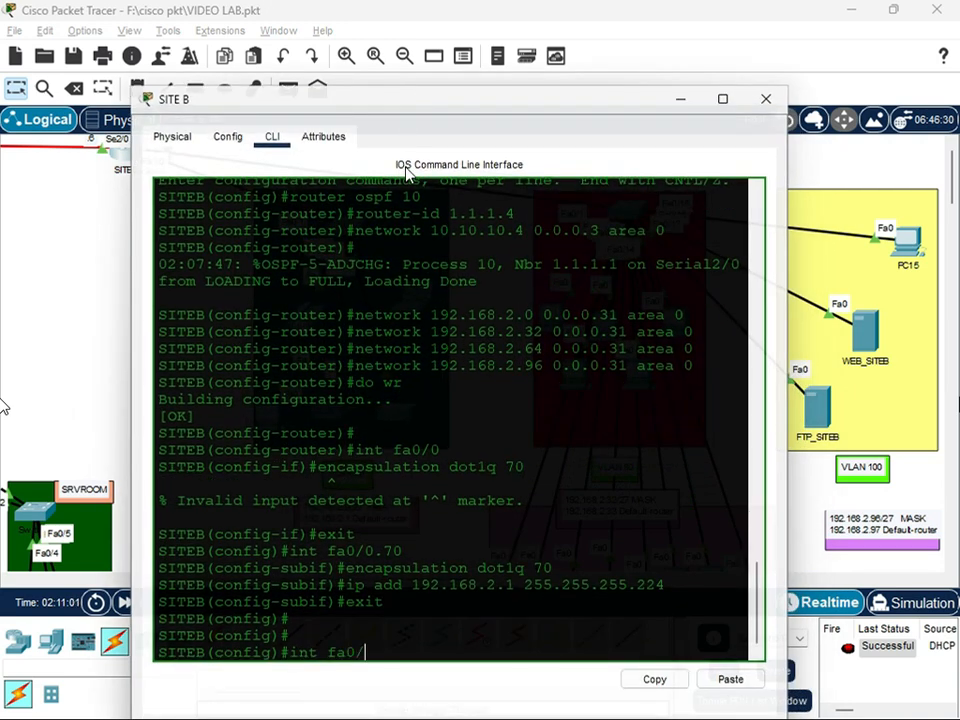
drag(248, 125, 300, 118)
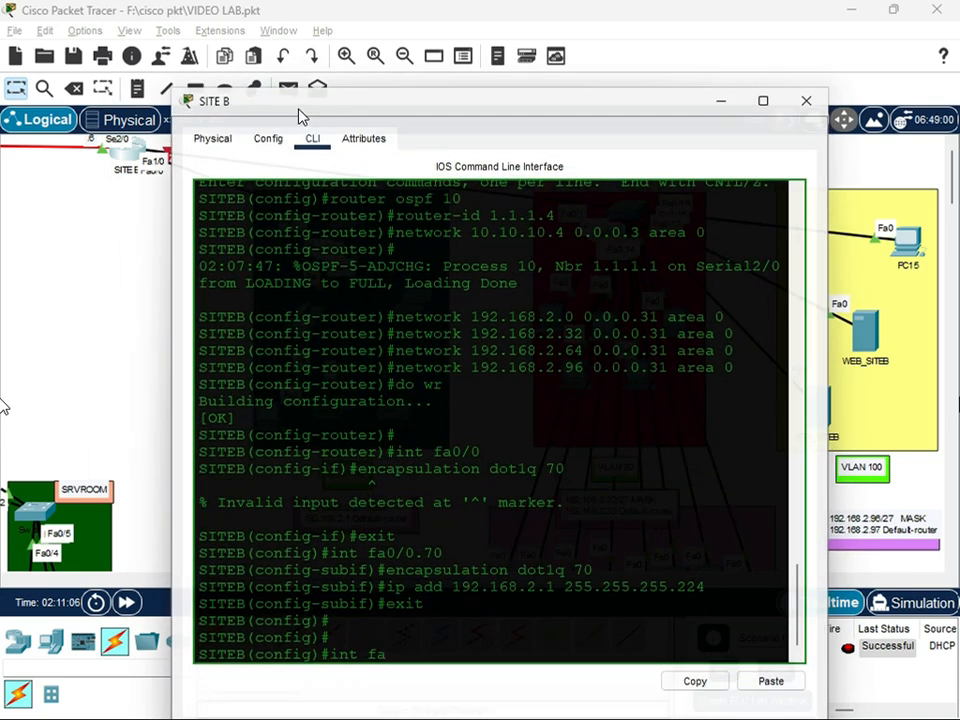
key(Return)
key(Up)
key(BackSpace)
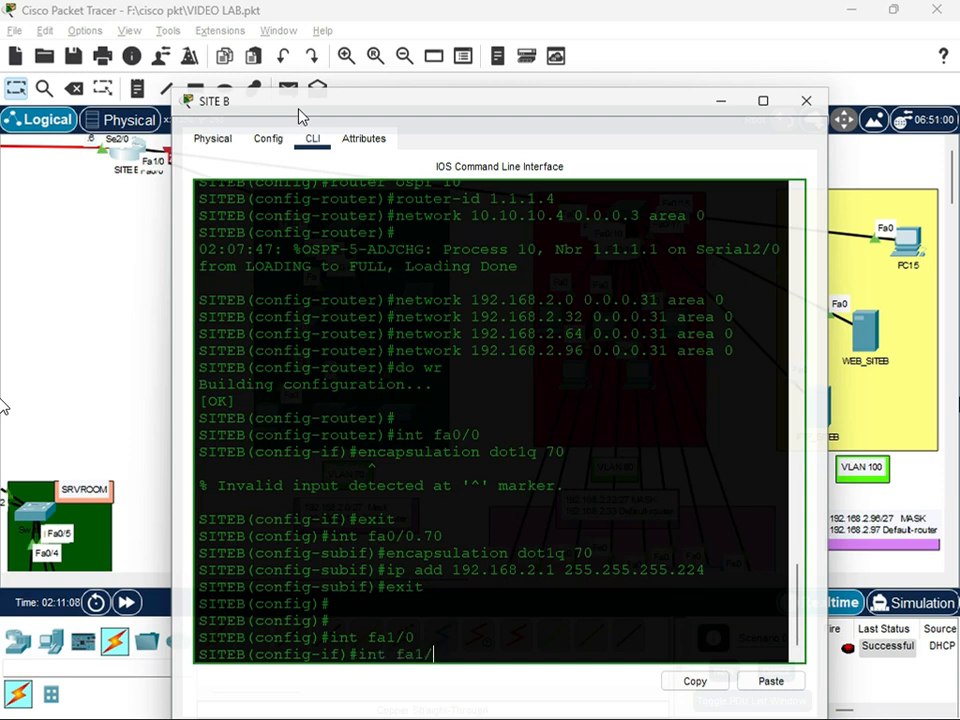
key(BackSpace)
key(BackSpace)
key(BackSpace)
key(BackSpace)
key(BackSpace)
key(BackSpace)
text(exit)
key(Return)
Create subinterface fa1/0.80 on SITE B with dot1q encapsulation for VLAN 80
text(int fa1/0.80)
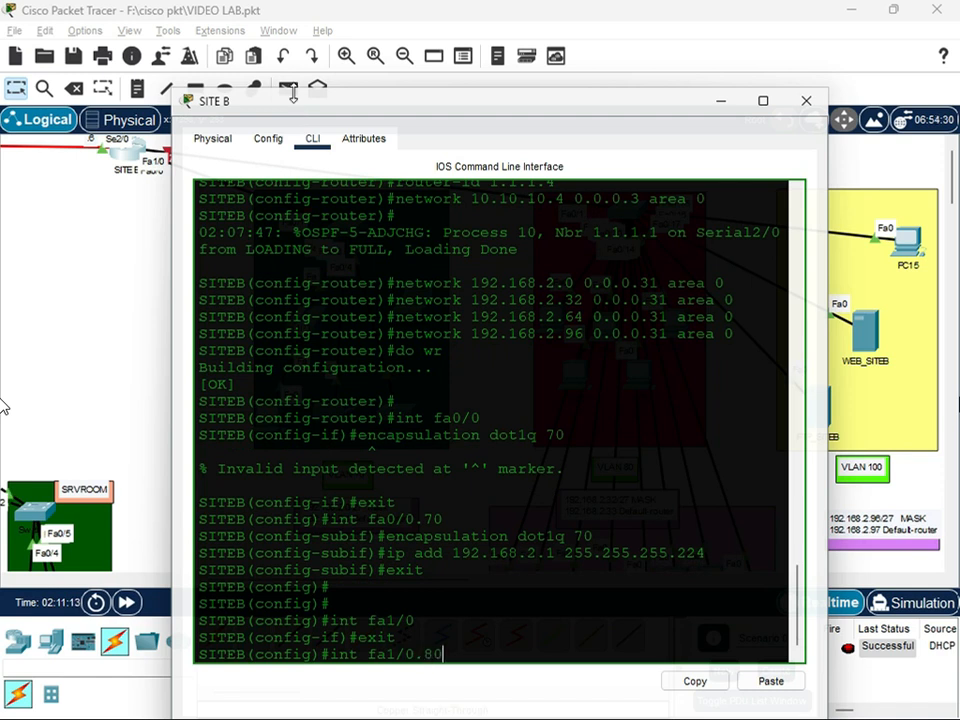
key(Return)
text(encapsulation dot)
text(1q 9)
text(0)
key(Return)
Try IP address 192.168.2.33 with mask 255.255.255.252 on subinterface fa1/0.80, and remove that address
text(ip add 192.)
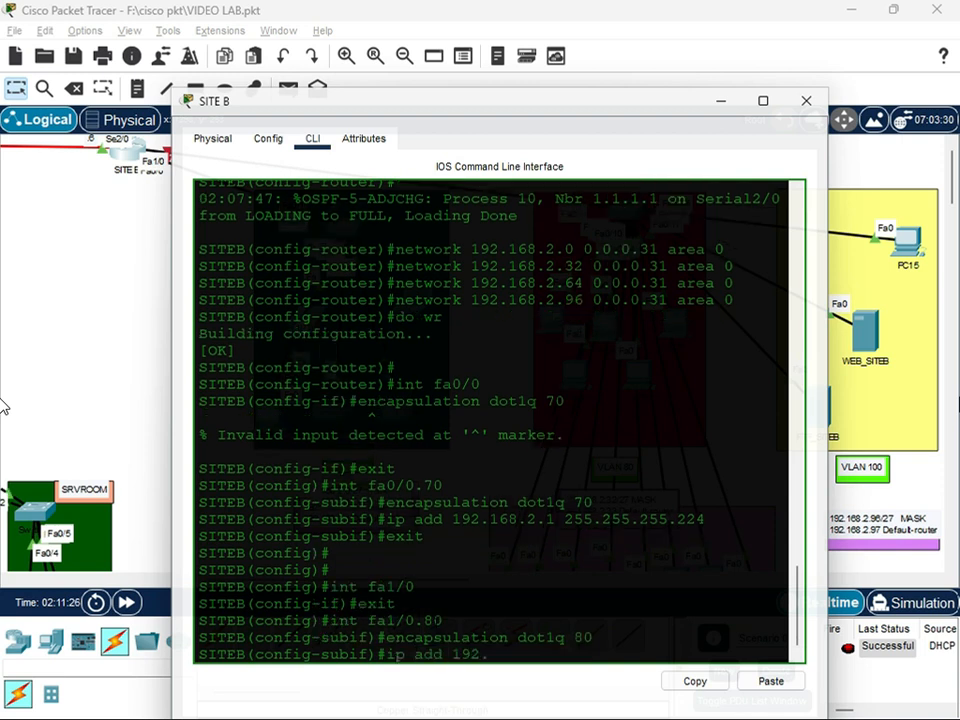
text(168.2.33 255.255.255.252)
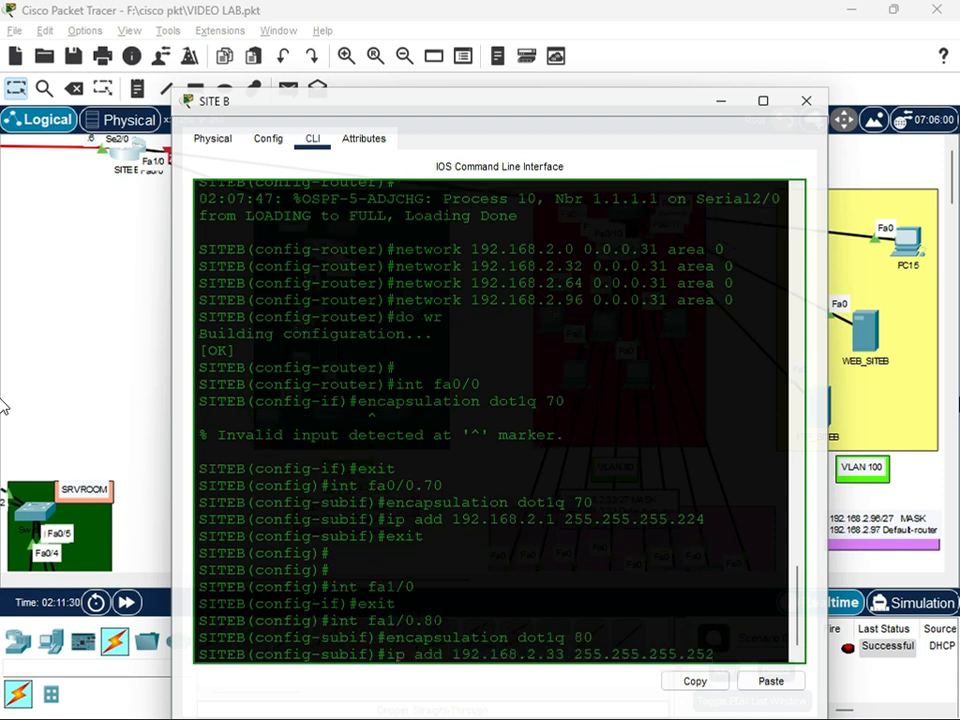
key(Return)
key(Up)
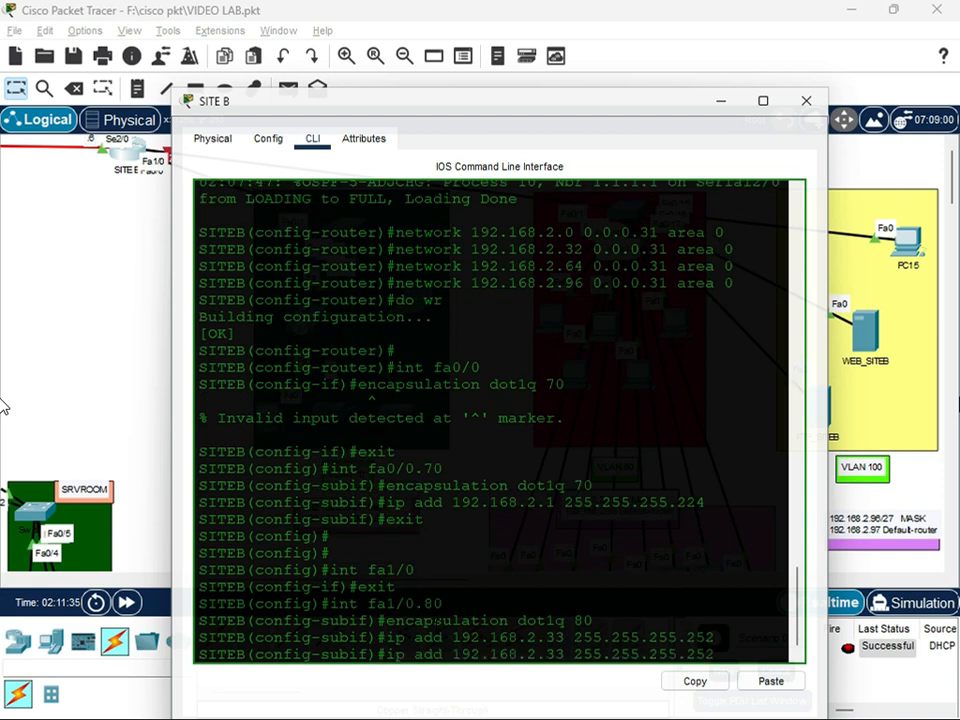
text(no)
key(Return)
Assign IP address 192.168.2.33 with mask 255.255.255.224 to subinterface fa1/0.80
key(Up)
key(BackSpace)
key(Left)
key(Left)
key(Left)
key(Left)
key(Left)
key(Left)
key(Left)
key(Left)
key(Left)
key(Left)
key(Left)
key(Left)
key(Left)
key(Left)
key(Left)
key(Left)
key(Left)
key(Left)
key(BackSpace)
key(BackSpace)
key(BackSpace)
key(Return)
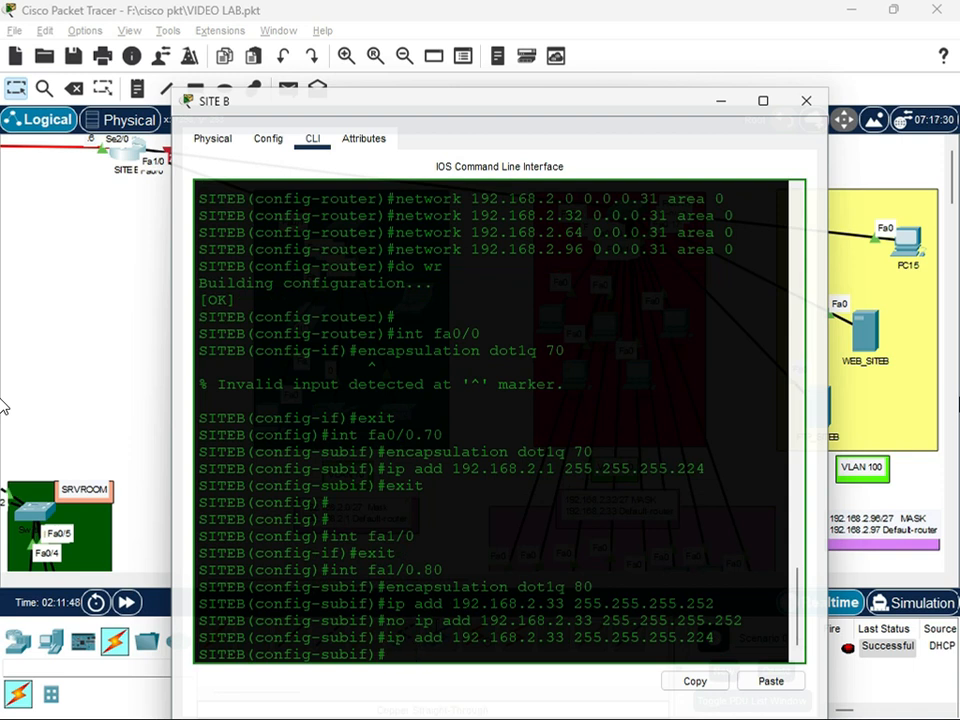
Create subinterface fa1/0.90 on SITE B with dot1q encapsulation for VLAN 90
text(exit)
key(Return)
text(int fa1/0.)
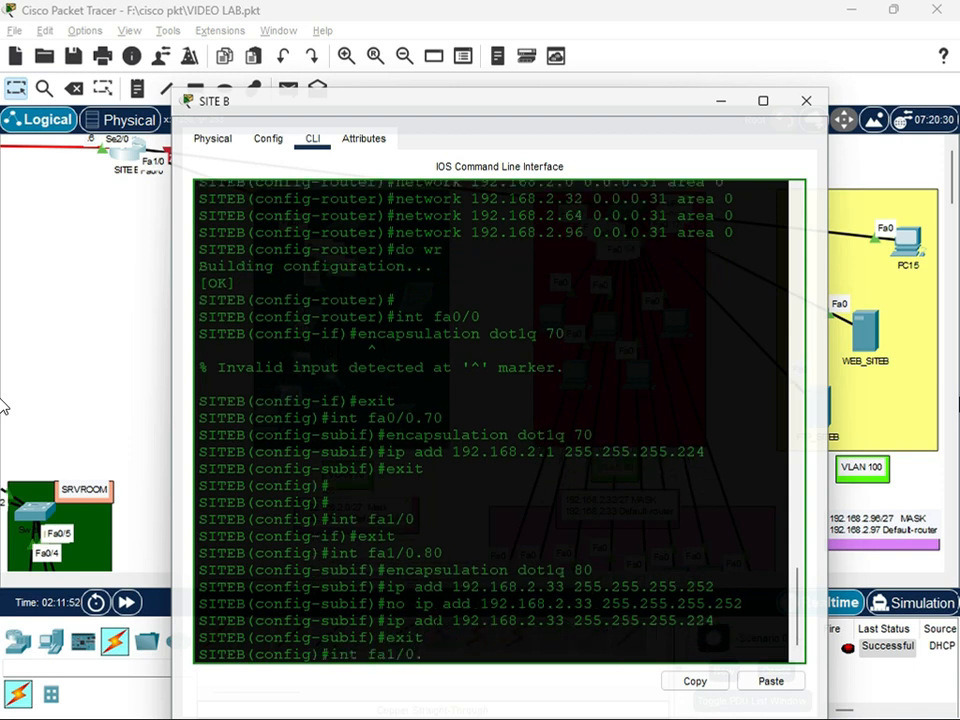
text(90)
key(Return)
text(encapsulation)
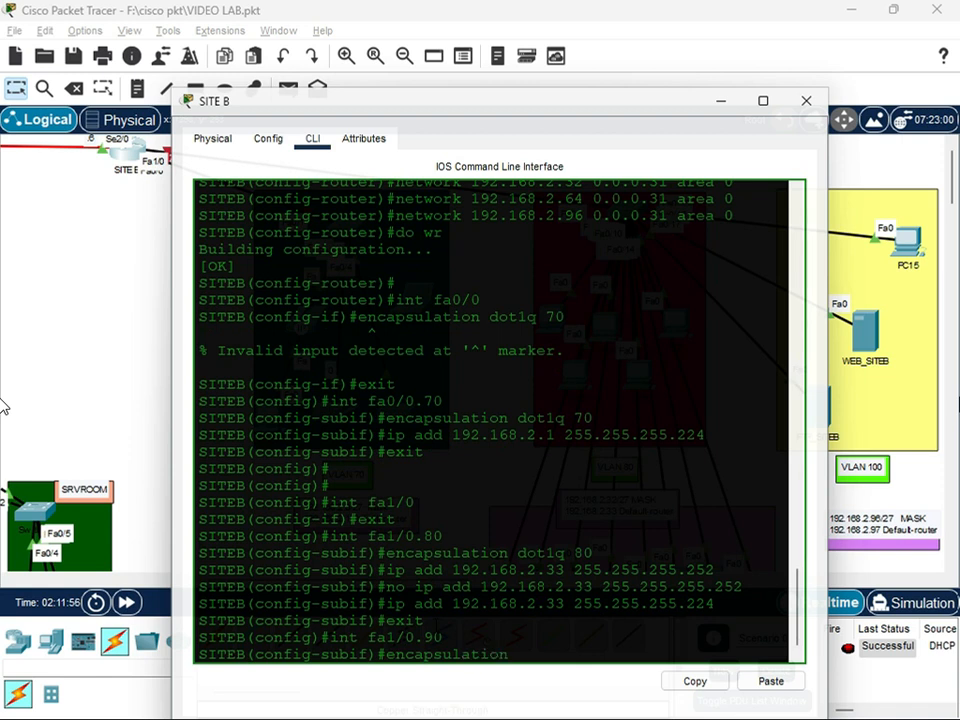
text( dot1q 90)
key(Return)
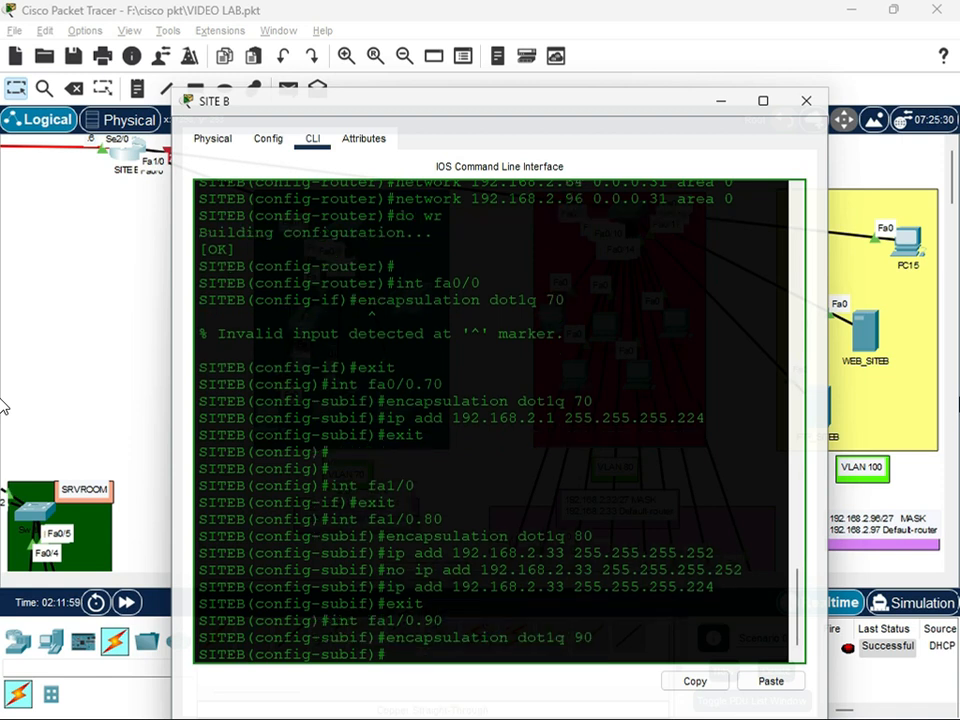
Assign IP address 192.168.2.65 with mask 255.255.255.224 to subinterface fa1/0.90 and leave its configuration
text(ip add)
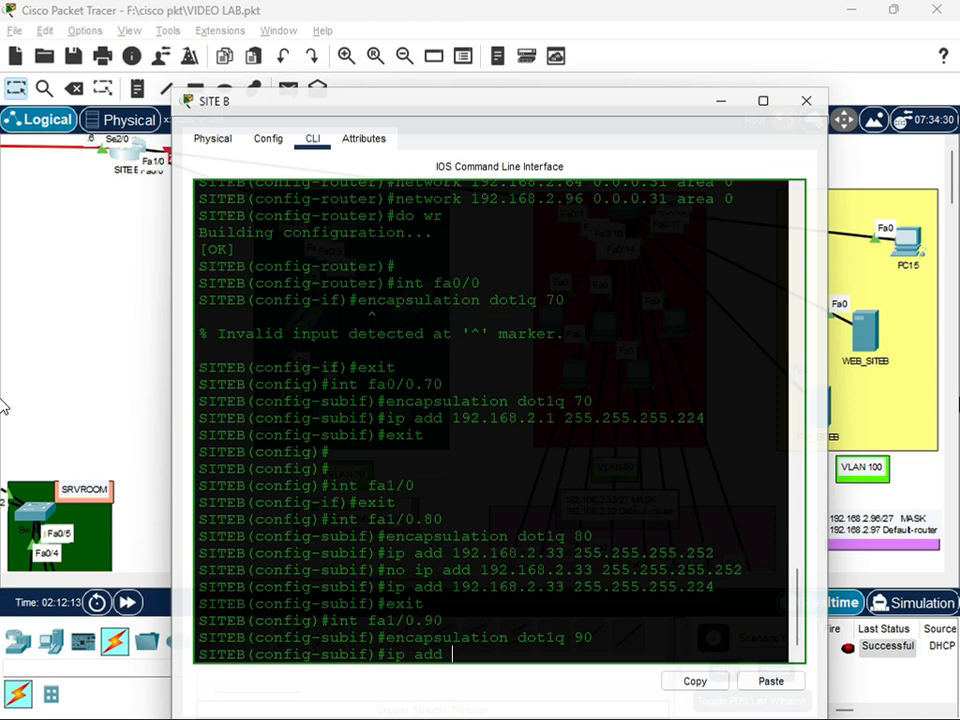
text(192.168)
drag(583, 103, 543, 62)
scroll(690, 488, down, 3)
text(.2.6)
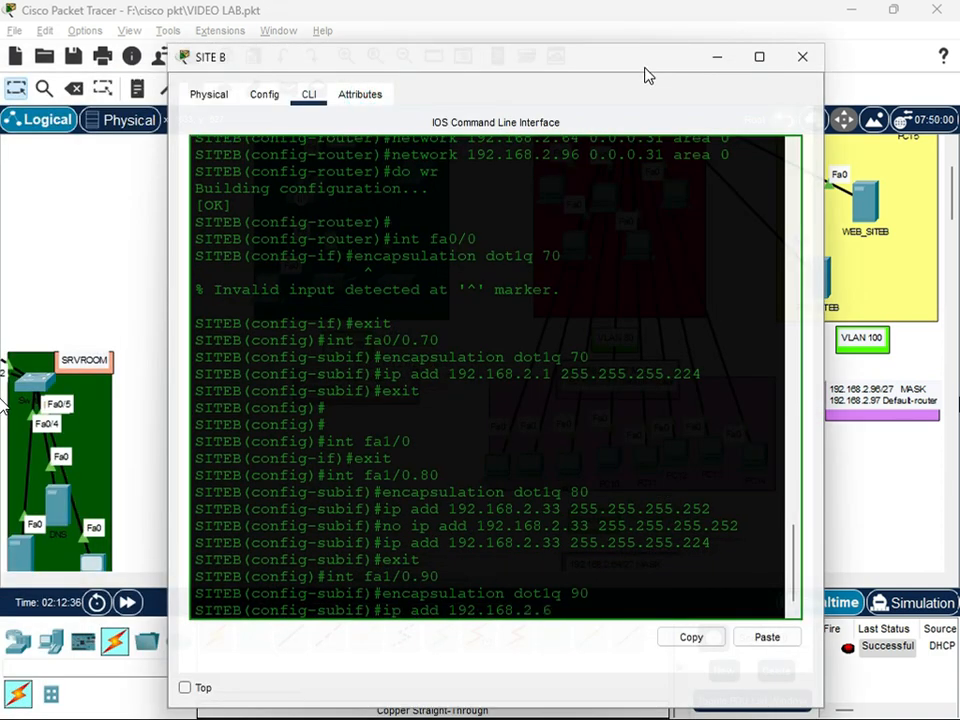
text(5 255.255.255.224)
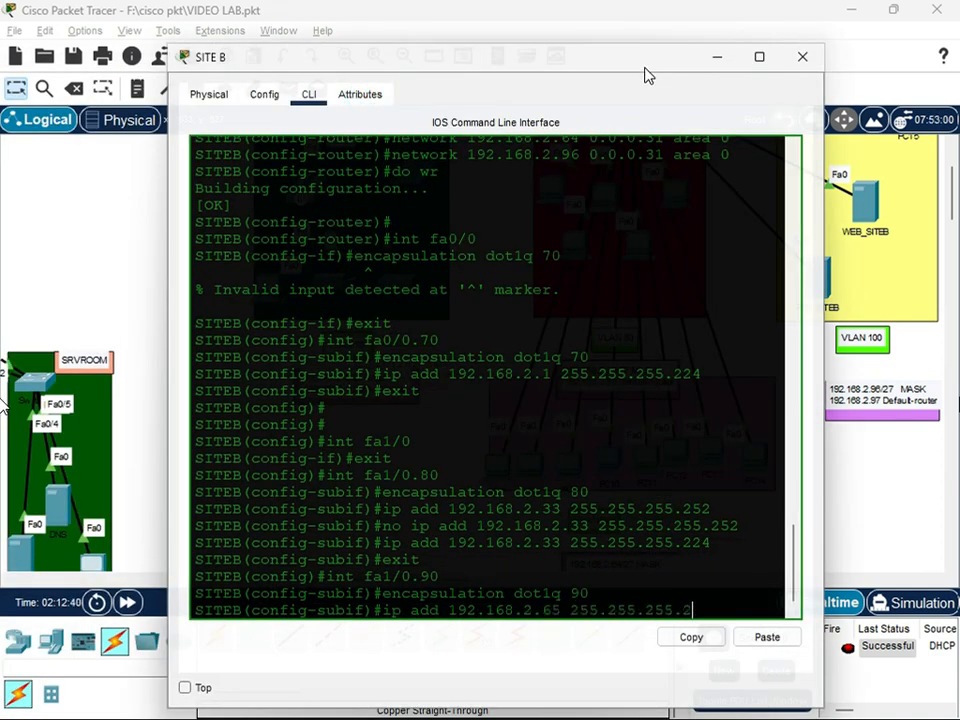
key(Return)
text(exit)
key(Return)
Create subinterface fa1/0.100 on SITE B with dot1q encapsulation for VLAN 100
text(int)
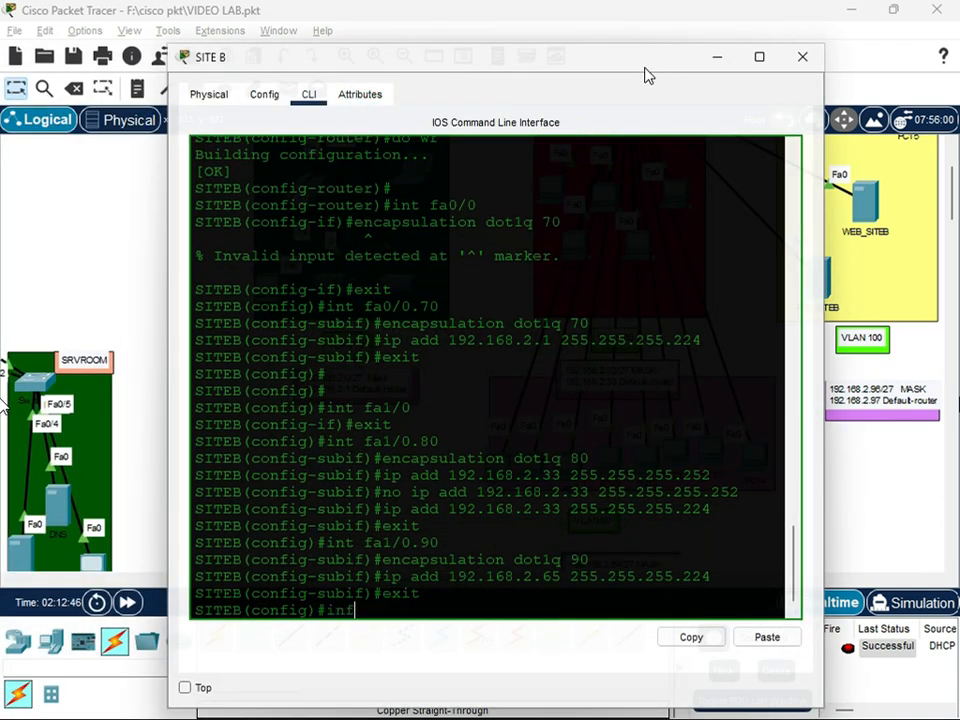
text( fa1/0.100)
key(Return)
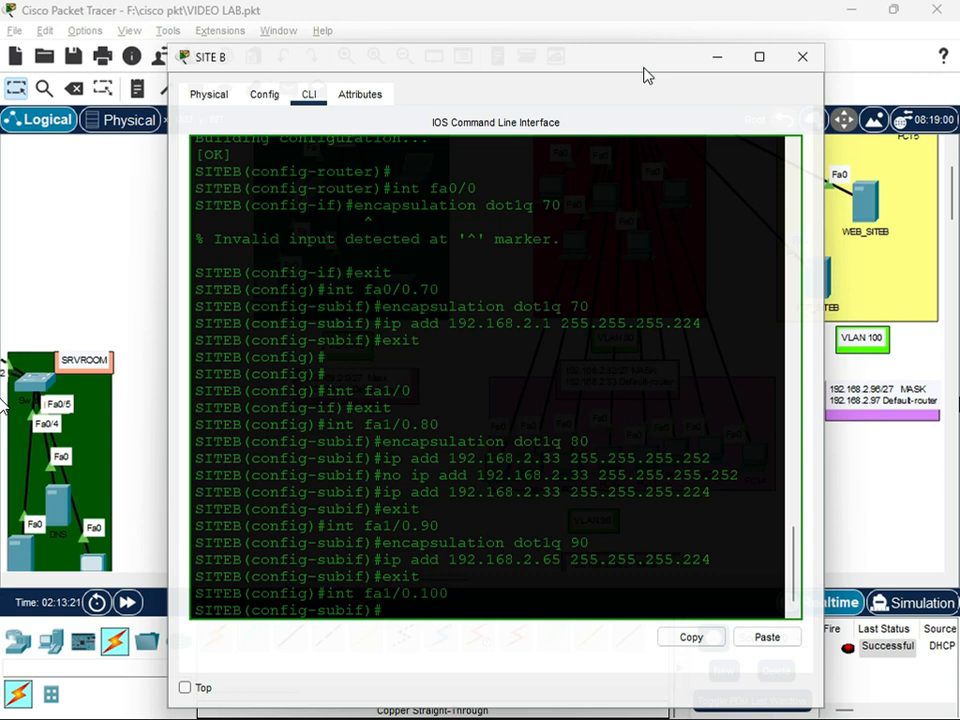
text(encapsulation dot1q 100)
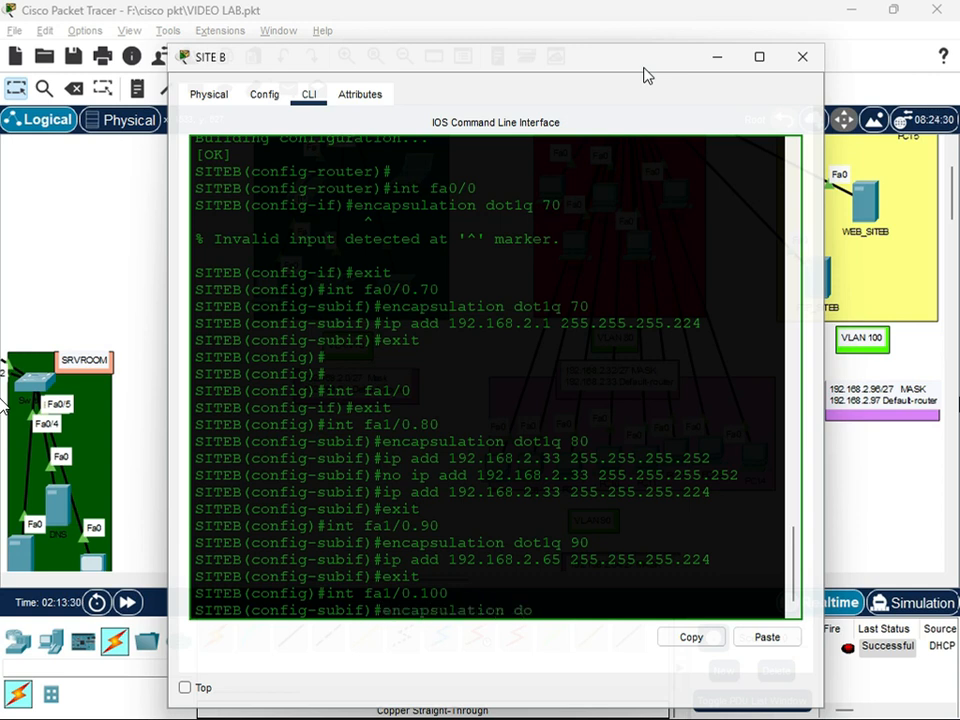
key(Return)
Assign IP address 192.168.2.97 with mask 255.255.255.224 to subinterface fa1/0.100 and leave its configuration
text(i)
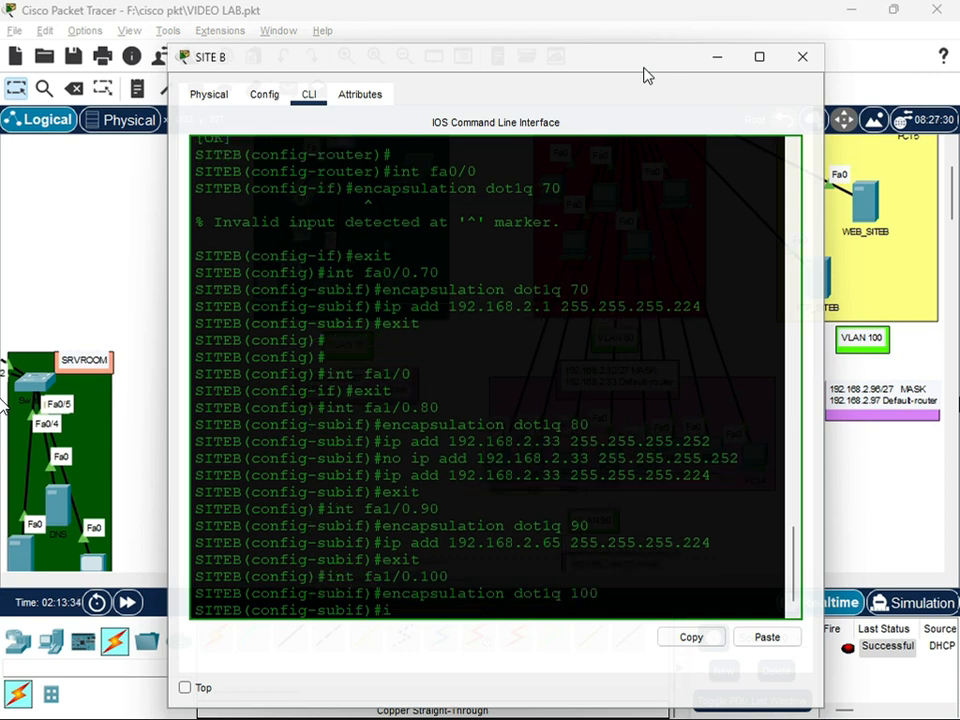
text(p add 192.168.2.)
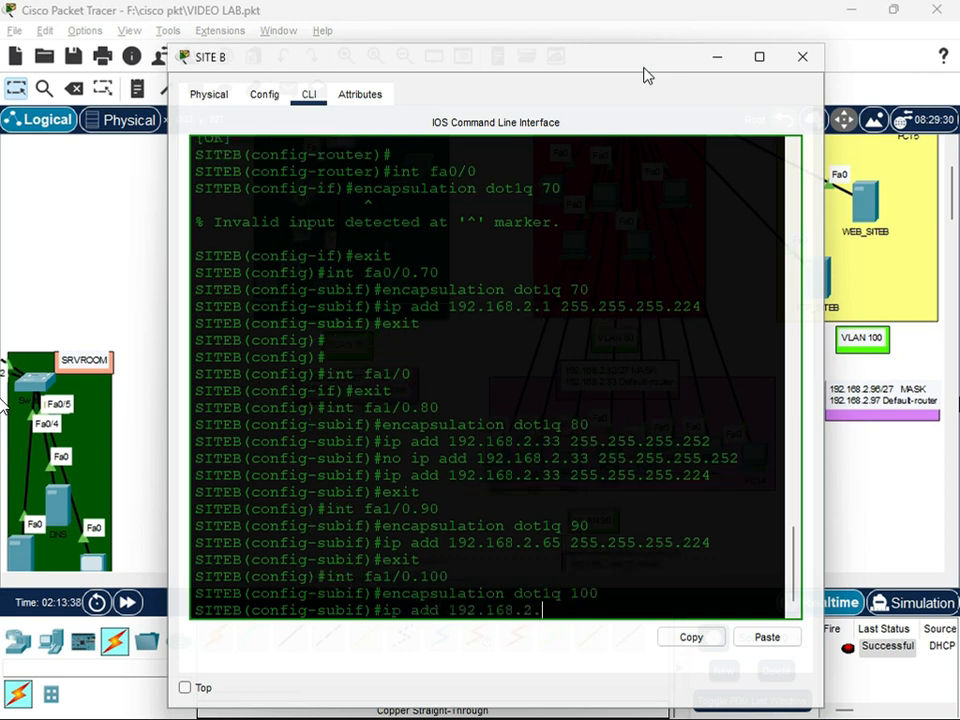
text(97 255.255.255.2)
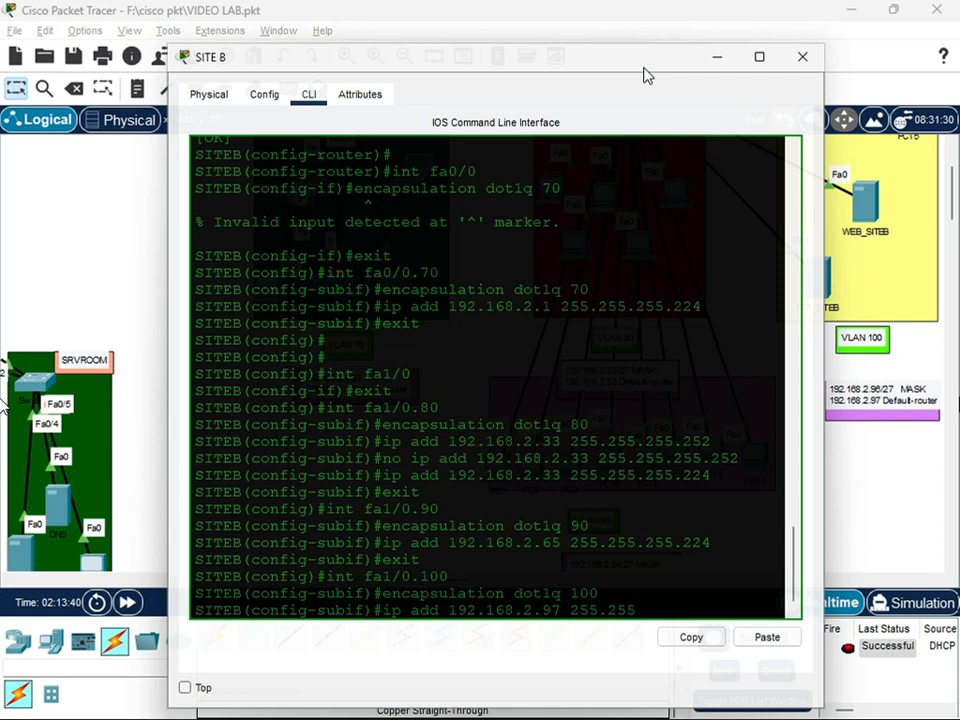
text(24)
key(Return)
text(exit)
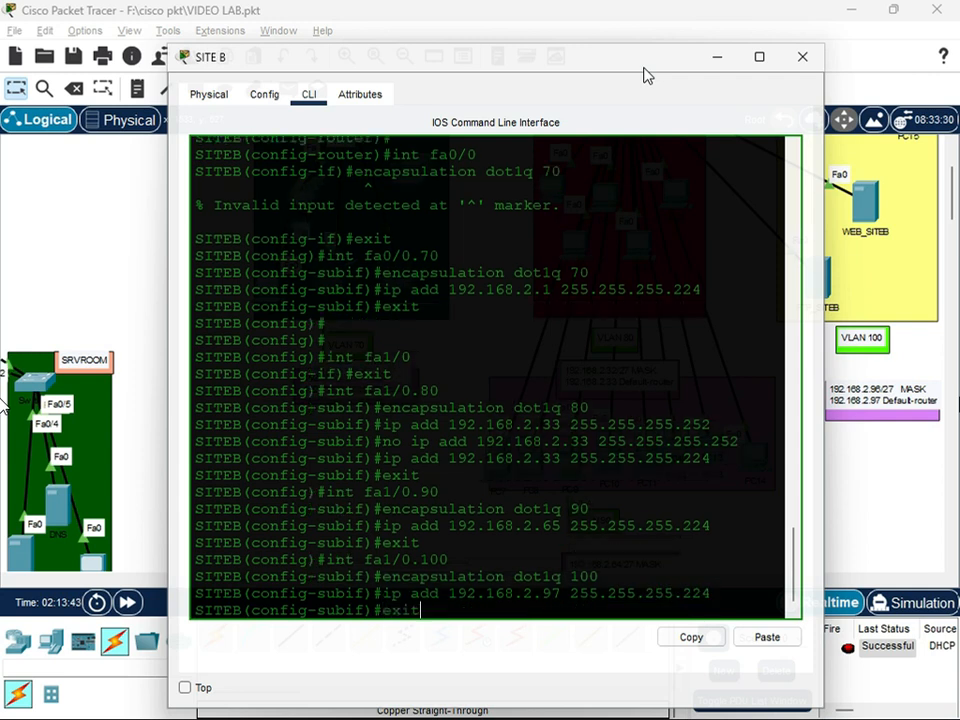
key(Return)
Enable physical interface fa0/0 on the SITE B router
text(int)
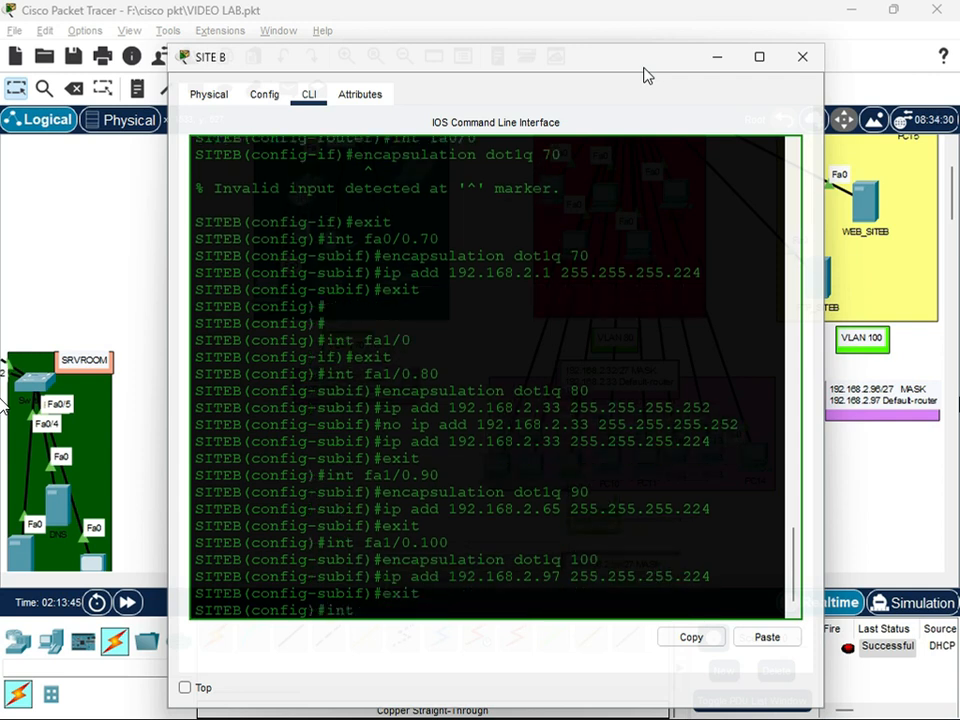
text( fa0/0)
key(Return)
text(no shut)
key(Return)
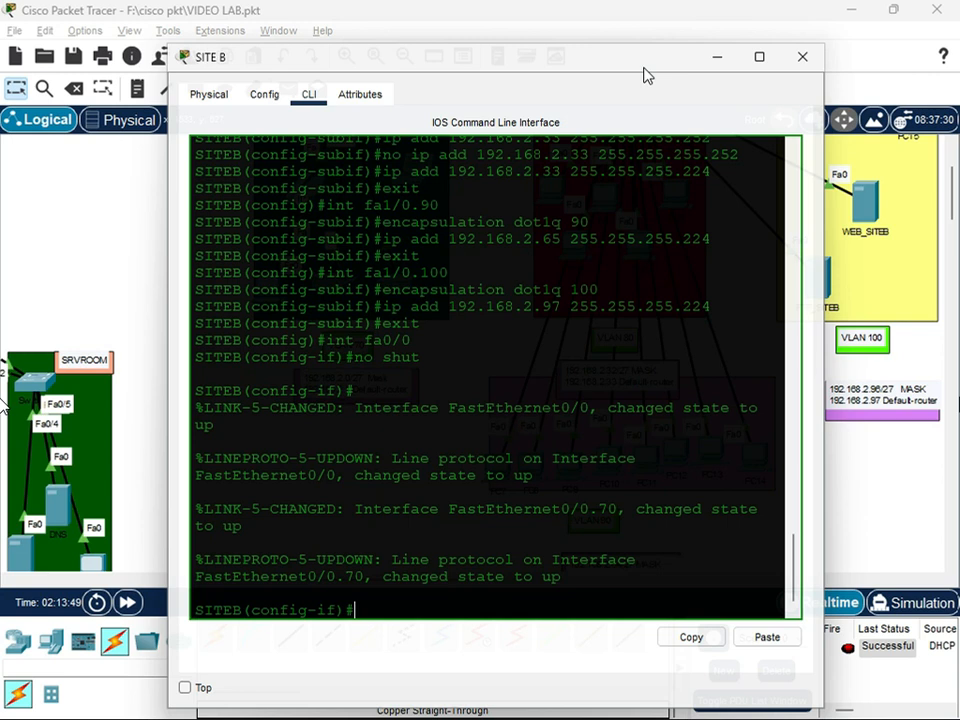
Enable physical interface fa1/0 on the SITE B router
text(int fa1/0)
key(Return)
text(no shut)
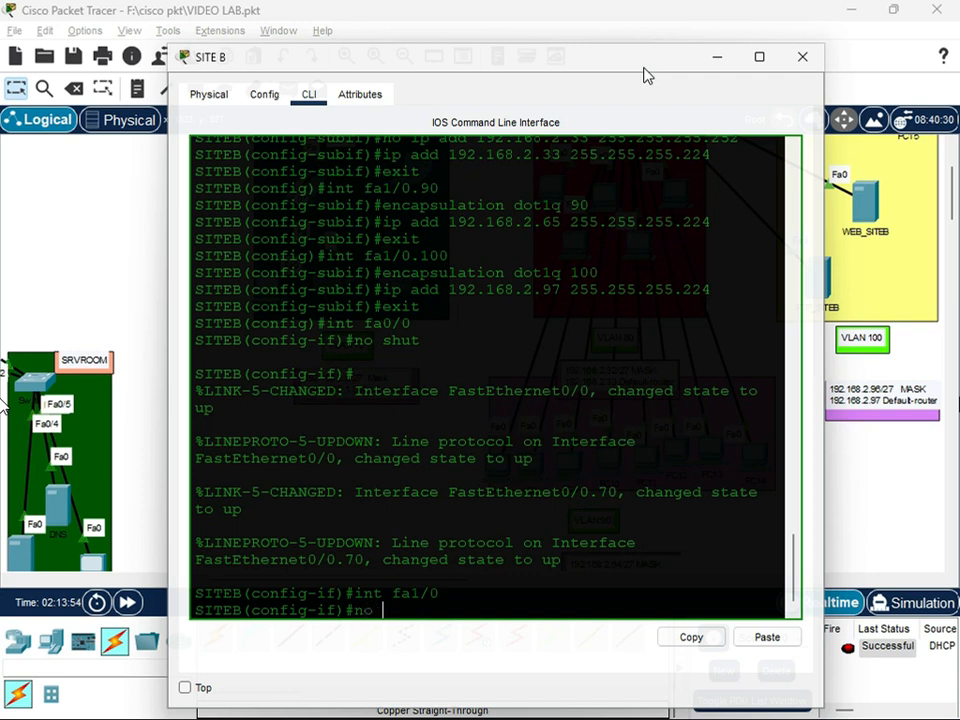
key(Return)
key(Return)
Save the SITE B router's running configuration from interface configuration mode
text(d)
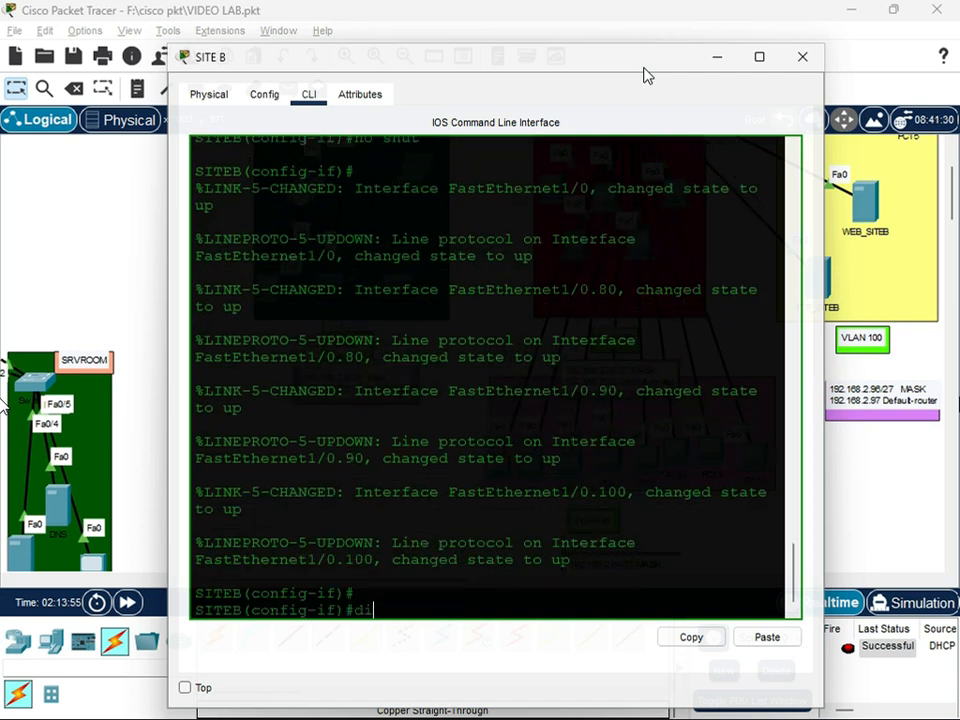
text(o wr)
key(Return)
key(Return)
key(Return)
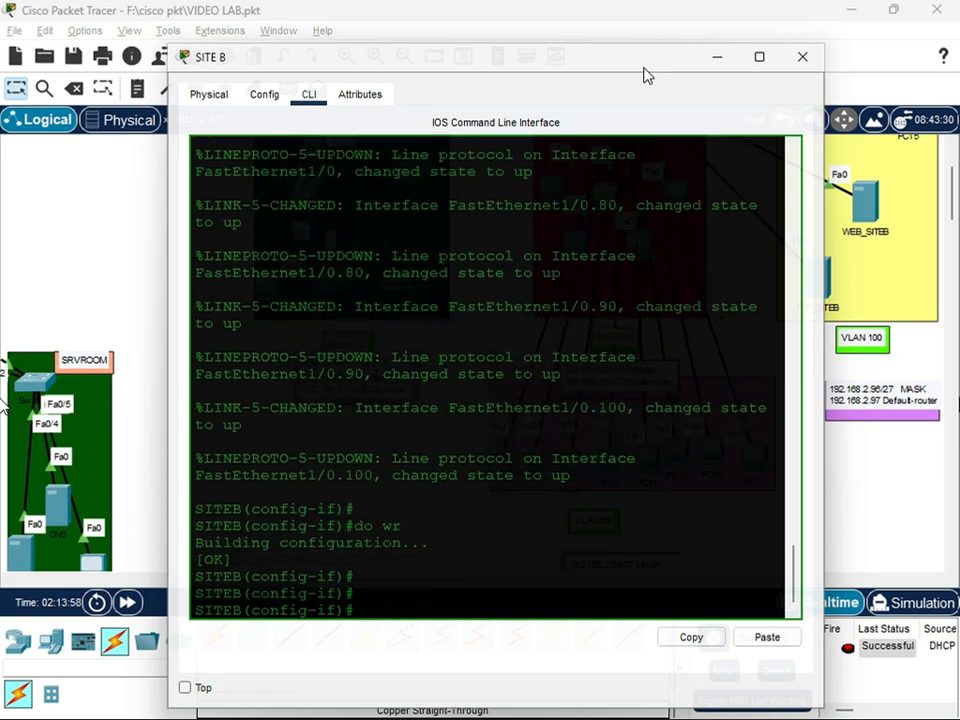
Try to create a DHCP pool named "VLAN 70" from interface configuration mode
text(serv)
key(BackSpace)
text(ip dhcp pool)
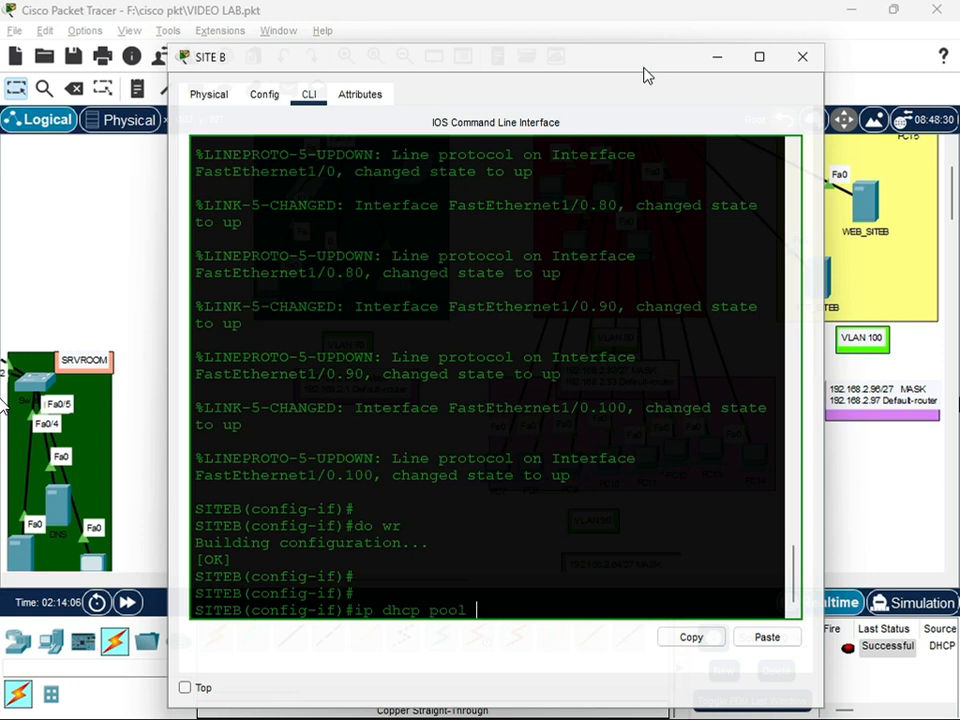
text( VLAN10)
key(BackSpace)
key(BackSpace)
text(70)
key(Return)
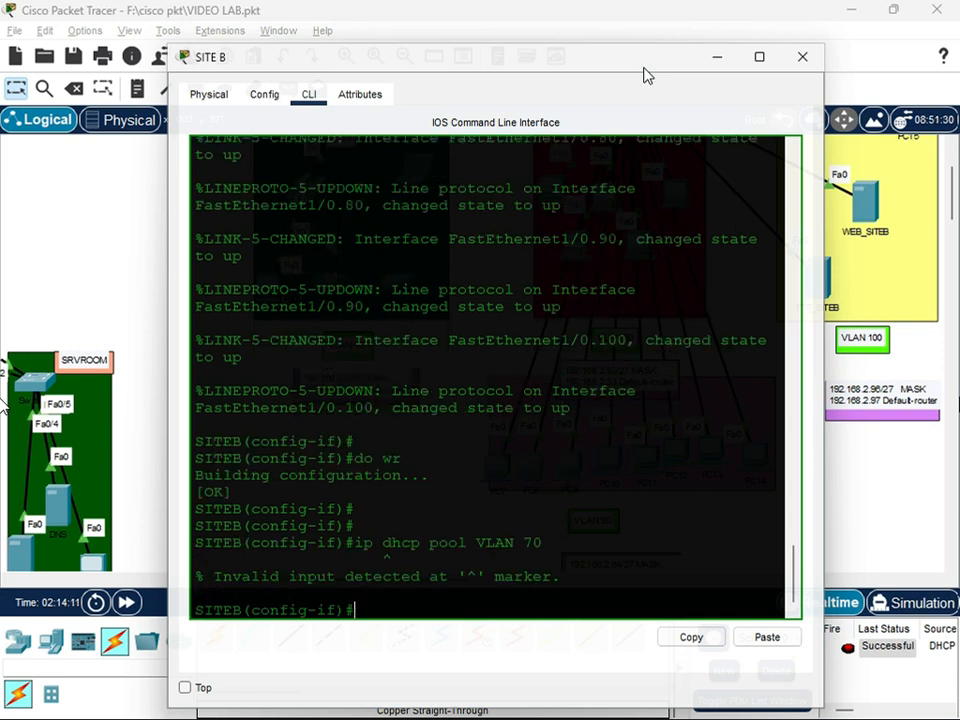
key(Up)
key(Left)
key(Left)
key(Left)
key(Left)
key(Left)
key(Left)
key(Left)
key(Left)
key(Left)
key(Left)
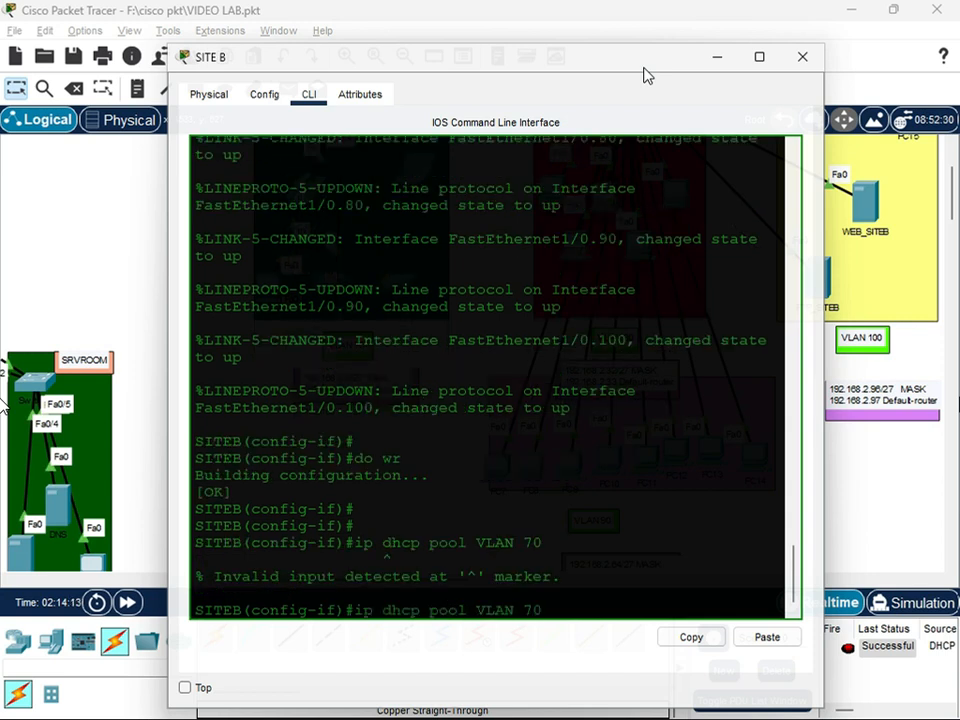
key(Right)
key(Right)
key(Right)
key(Right)
key(Right)
key(Right)
key(Right)
key(Right)
key(Right)
key(Right)
key(BackSpace)
key(BackSpace)
key(BackSpace)
key(BackSpace)
key(BackSpace)
key(BackSpace)
key(BackSpace)
key(BackSpace)
key(BackSpace)
key(BackSpace)
key(BackSpace)
key(BackSpace)
key(BackSpace)
key(BackSpace)
key(BackSpace)
key(BackSpace)
key(BackSpace)
key(BackSpace)
key(BackSpace)
Leave interface configuration mode and return to SITE B's global configuration mode
text(e)
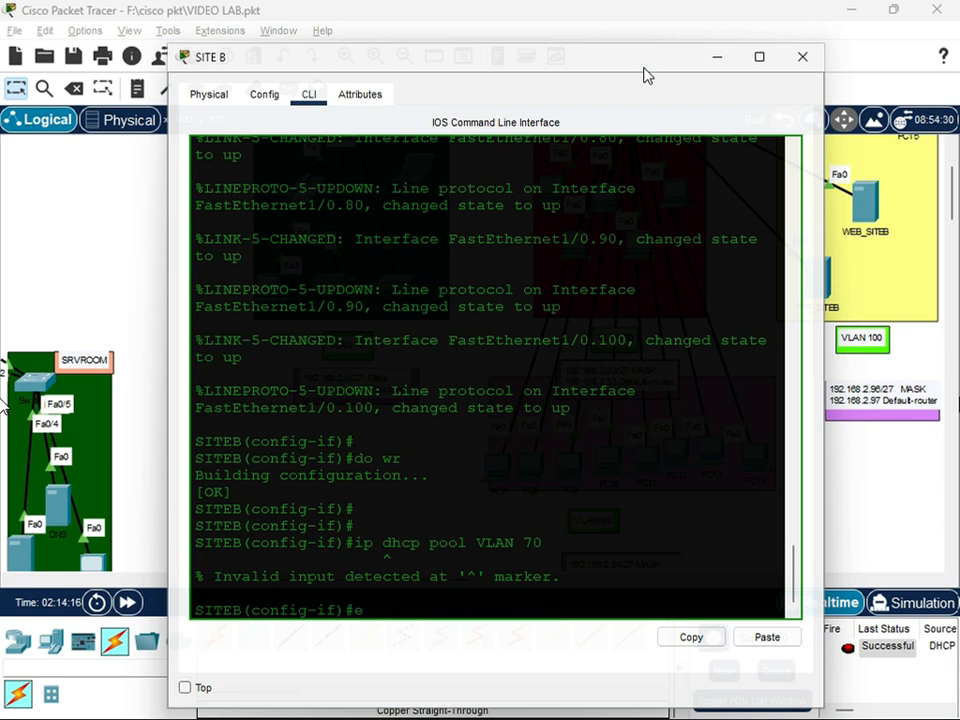
text(xit)
key(Return)
Try to create the DHCP pool as "VLAN 70", with a space, from global configuration mode
key(Up)
key(Up)
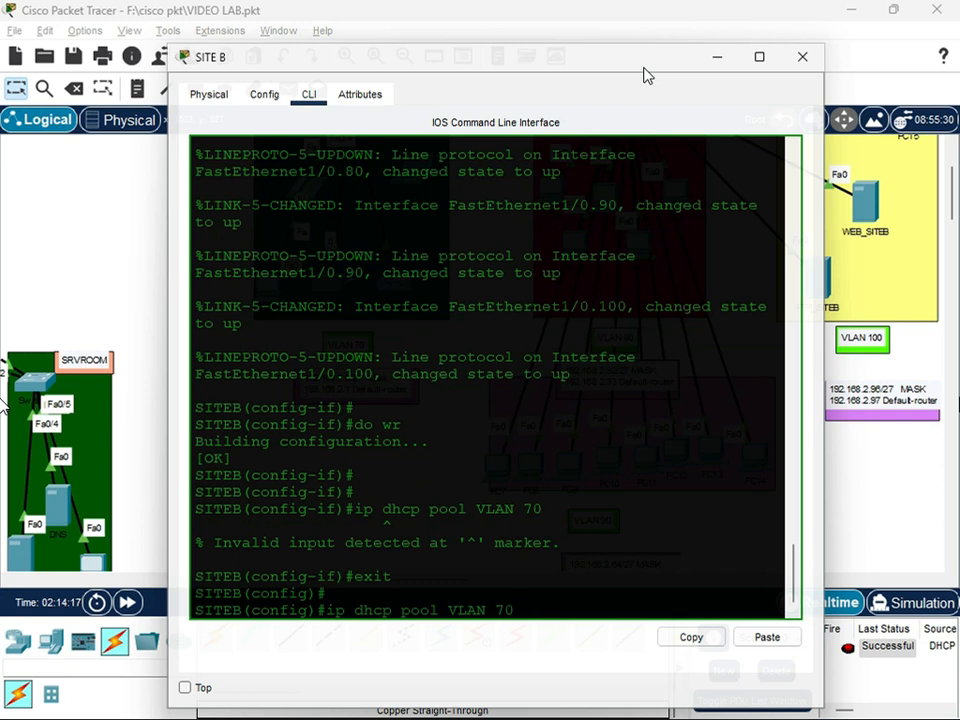
key(Return)
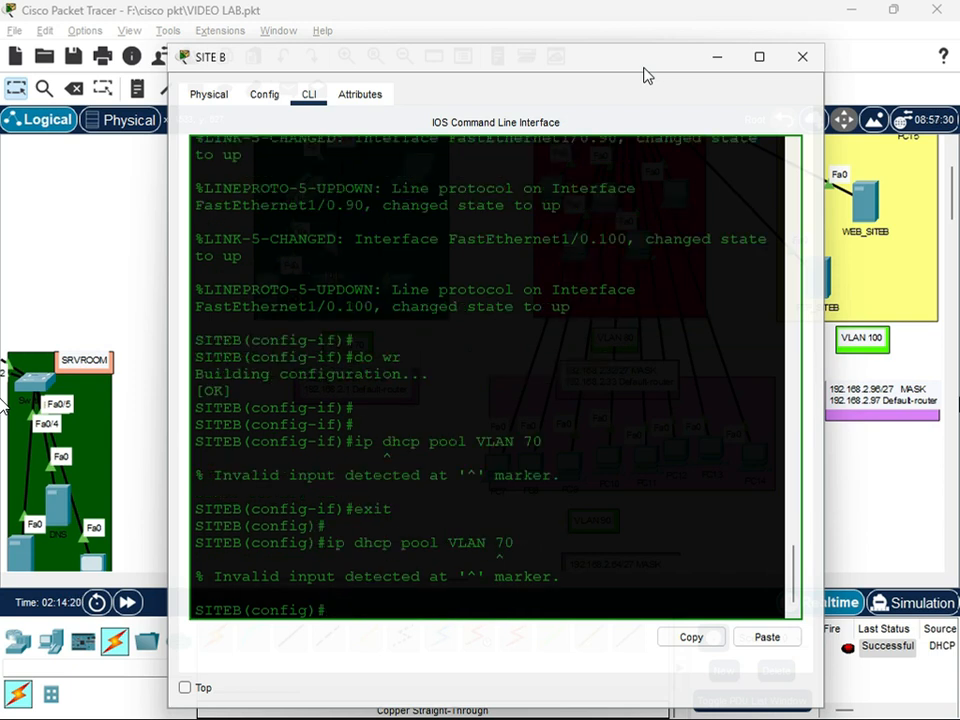
Create DHCP pool VLAN70 on SITE B for network 192.168.2.0 with mask 255.255.255.224
key(Up)
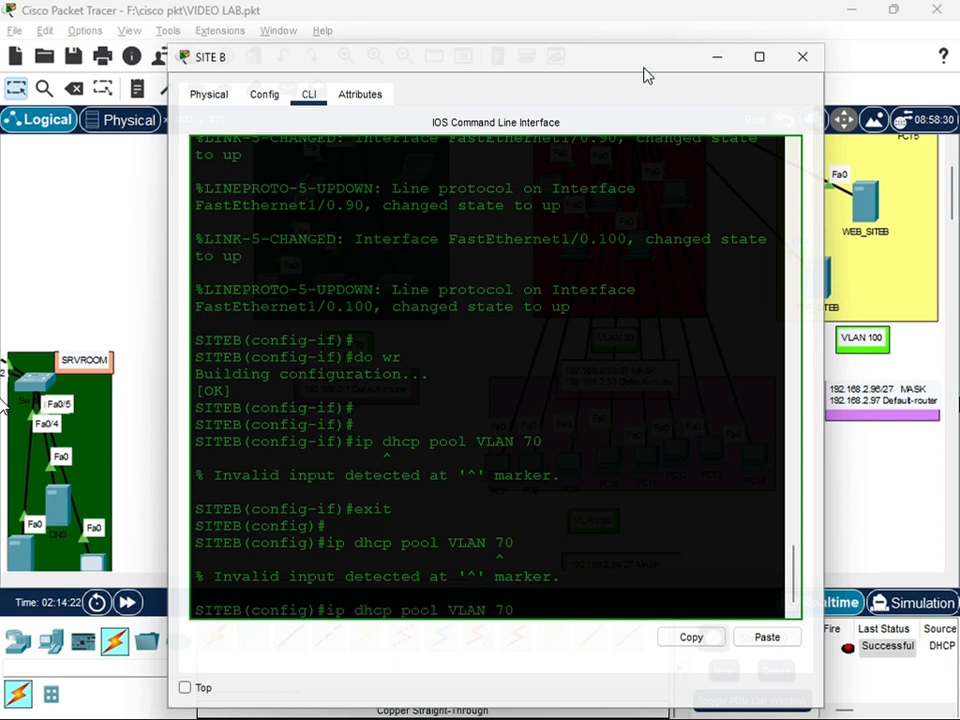
key(Left)
key(BackSpace)
key(Return)
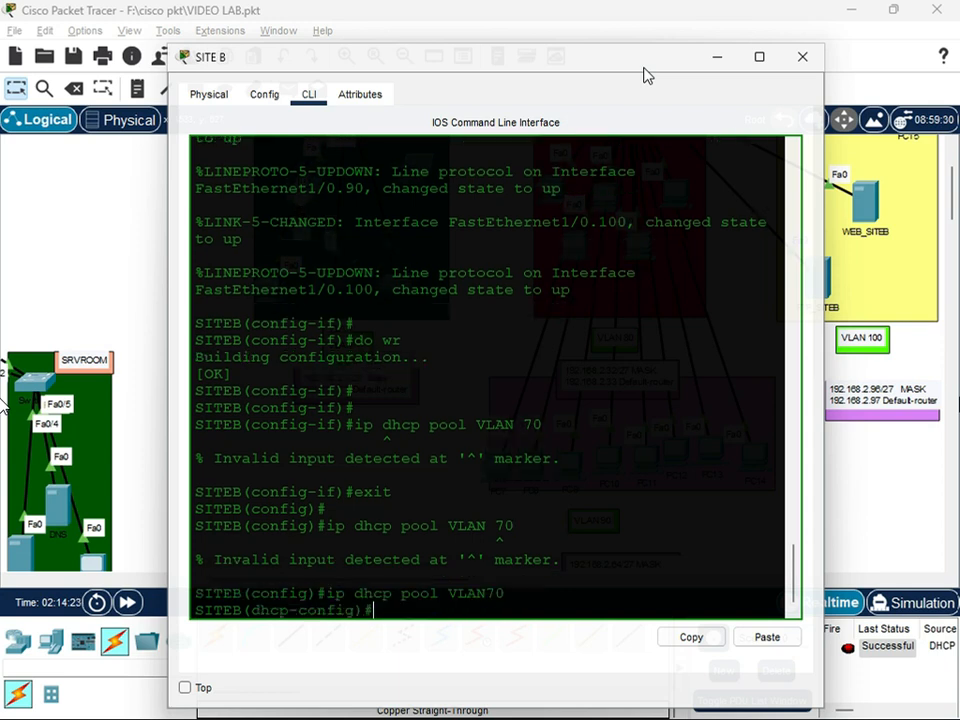
text(network 192.1)
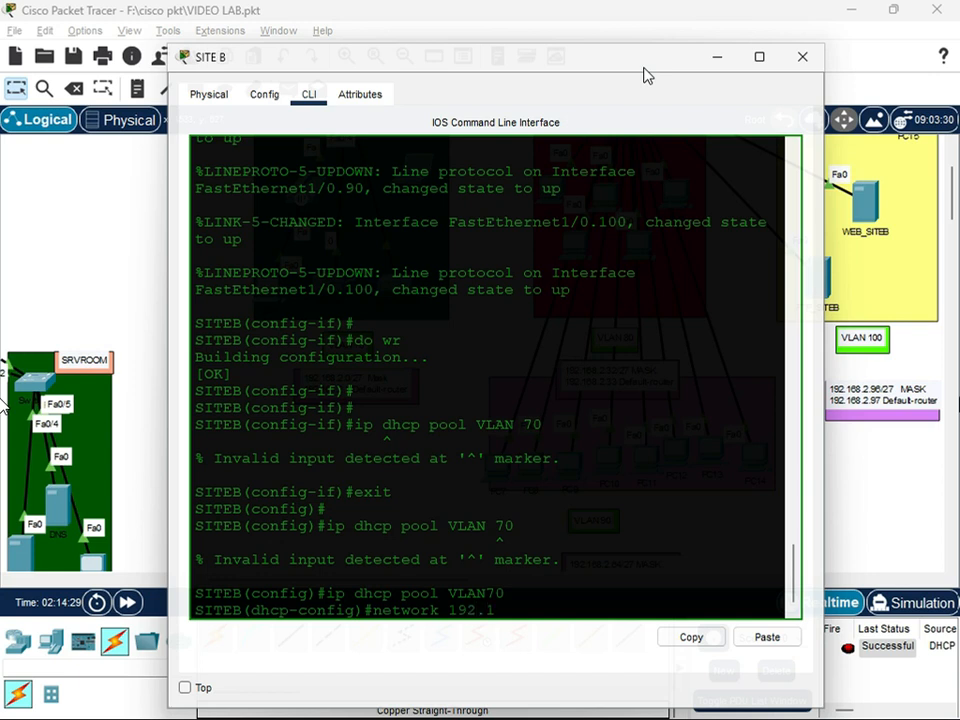
text(68.2.0 255.255.255.224)
key(Return)
Set 192.168.2.1 as the default router of DHCP pool VLAN70
key(Up)
key(BackSpace)
key(BackSpace)
key(BackSpace)
key(BackSpace)
key(BackSpace)
key(BackSpace)
key(BackSpace)
key(BackSpace)
key(BackSpace)
key(BackSpace)
key(BackSpace)
key(BackSpace)
key(BackSpace)
key(BackSpace)
key(BackSpace)
key(BackSpace)
key(BackSpace)
key(BackSpace)
key(BackSpace)
text(2.1)
key(Left)
key(Left)
key(Left)
key(Left)
key(Left)
key(Left)
key(Left)
key(Left)
key(Left)
key(Left)
key(Left)
key(Left)
key(BackSpace)
key(BackSpace)
key(BackSpace)
key(BackSpace)
key(BackSpace)
key(BackSpace)
key(BackSpace)
text(default-ro)
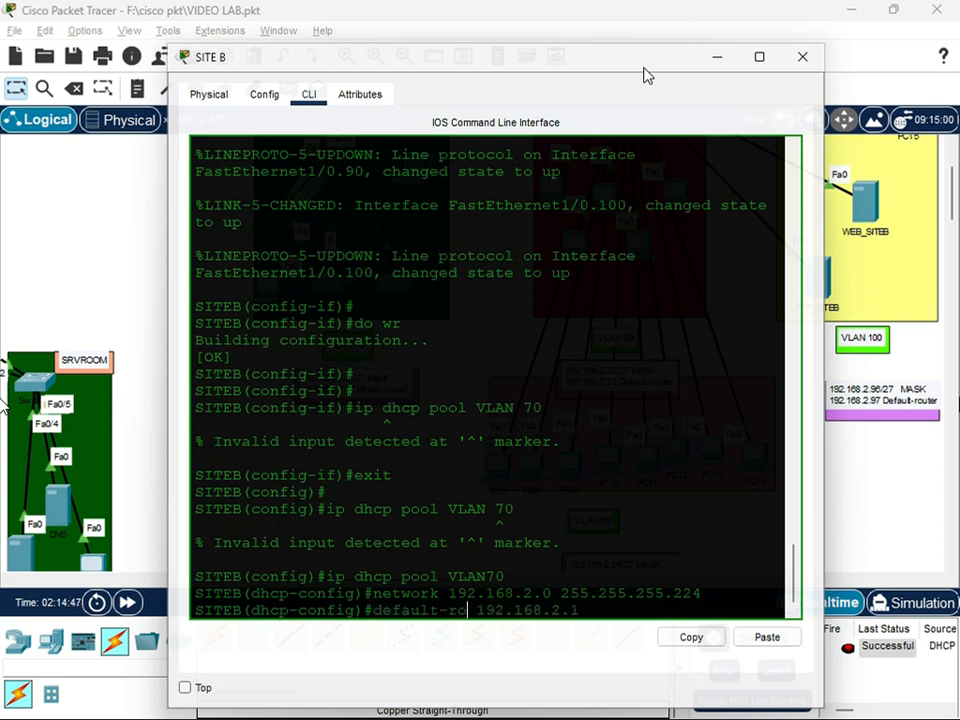
text(uter)
key(Return)
Set 8.8.8.8 as the DNS server of DHCP pool VLAN70 and leave the pool configuration
text(dns-server 8.8.8.8)
key(Return)
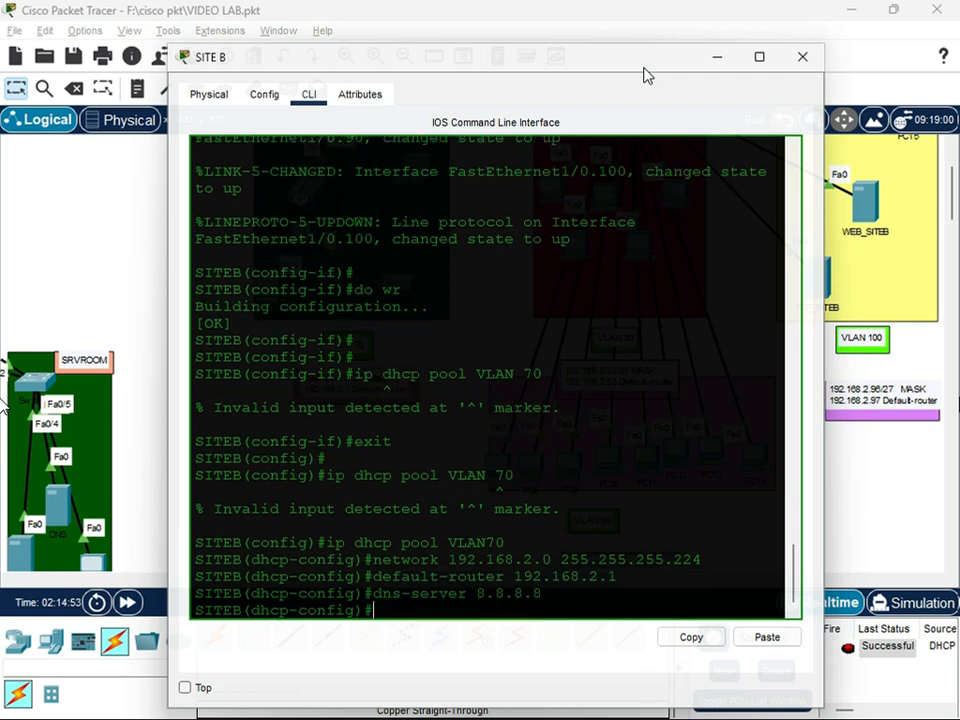
text(exit)
key(Return)
Create DHCP pool VLAN80 on SITE B for network 192.168.2.32 with mask 255.255.255.224
text(ip d)
key(BackSpace)
key(BackSpace)
key(BackSpace)
key(BackSpace)
text(ip dhcp pool VLAN80)
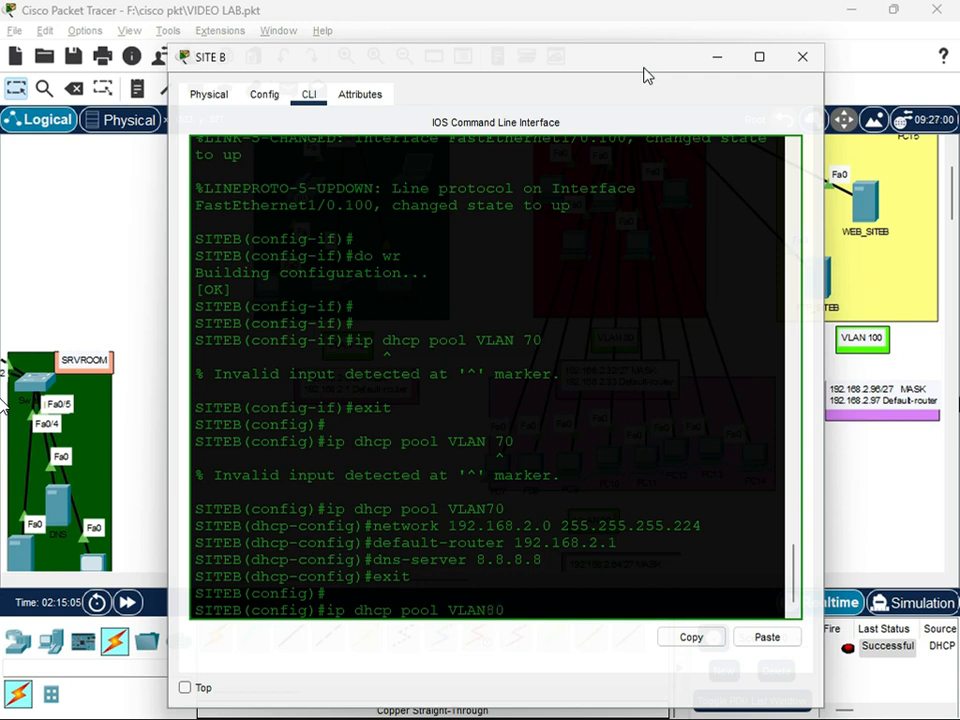
key(Return)
text(Net 192.168.2.32)
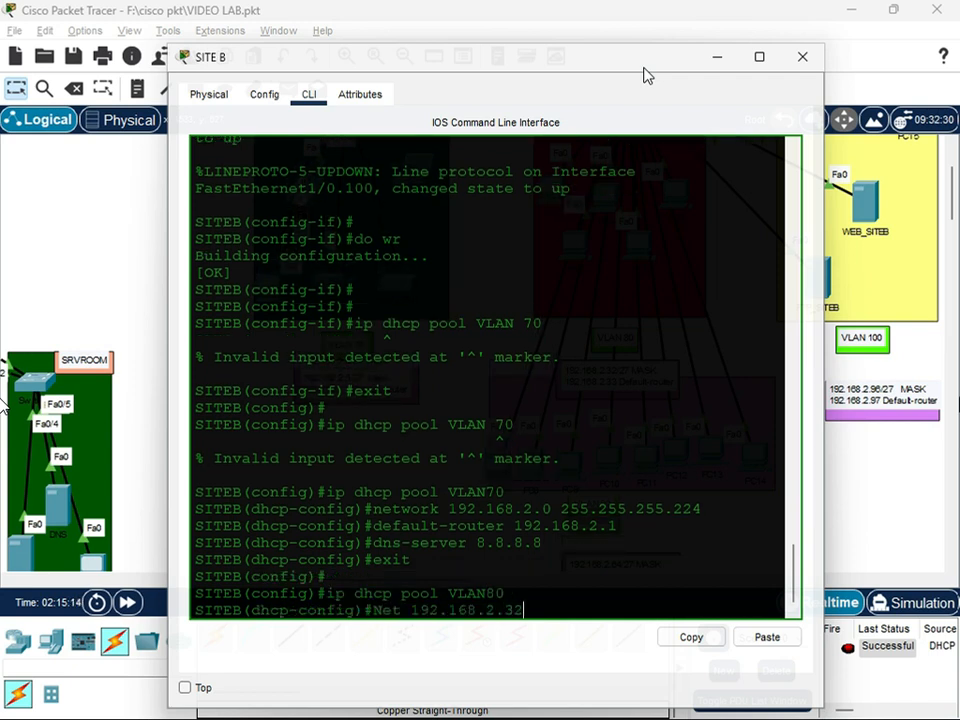
text( 255.255.255.224)
key(Return)
Give DHCP pool VLAN80 default router 192.168.2.33 and DNS server 8.8.8.8, and leave the pool configuration
text(default-router 192.168.2.33)
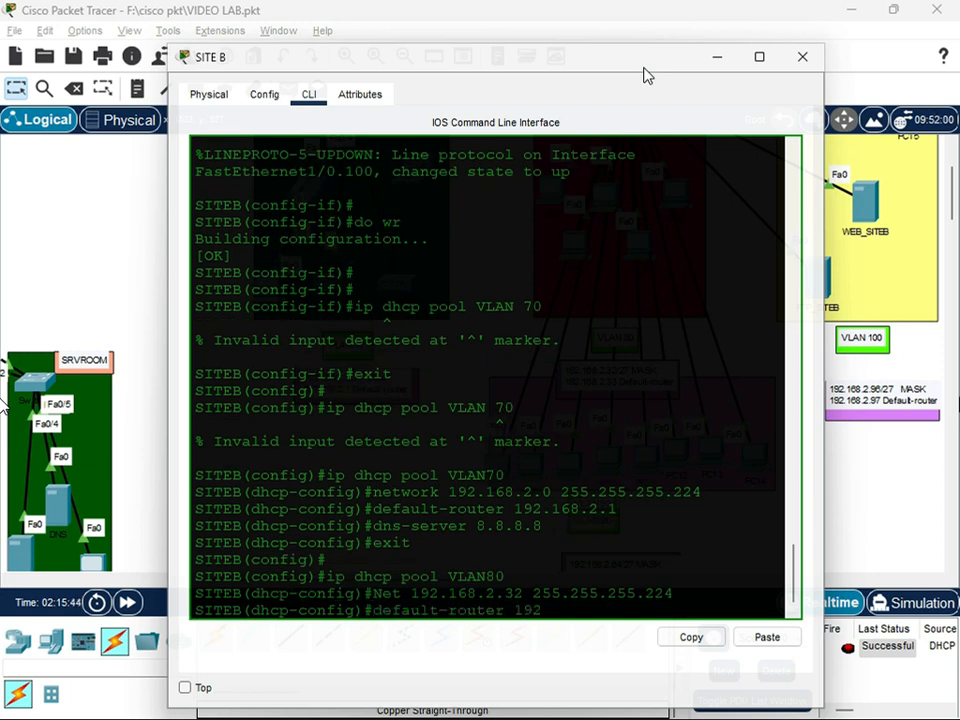
key(Return)
text(dns-server 8.8.8.8)
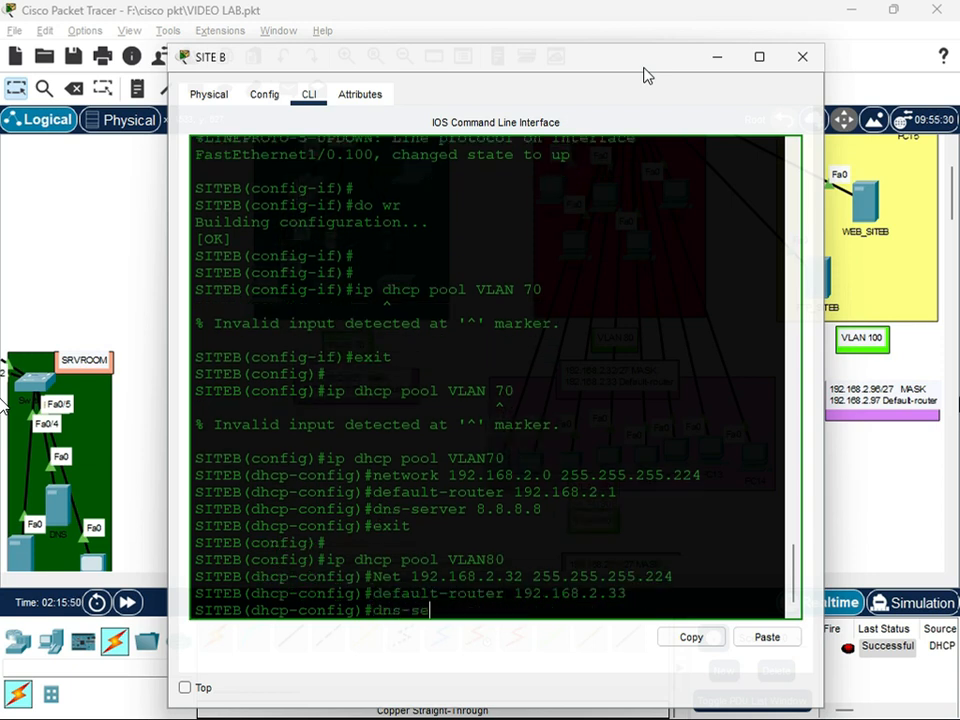
key(Return)
text(exit)
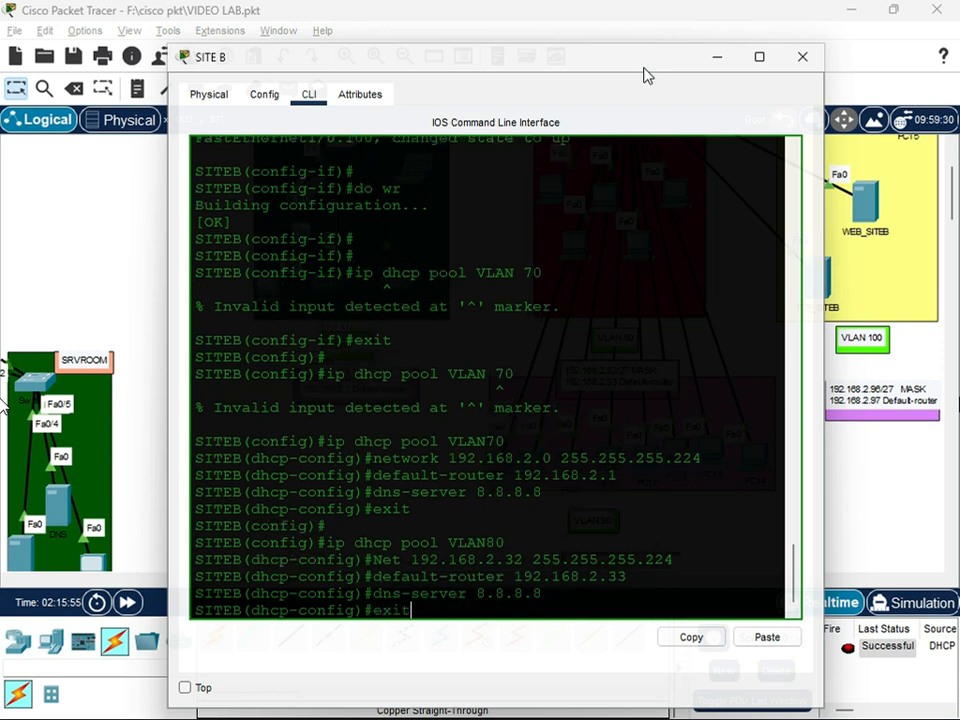
key(Return)
Create DHCP pool VLAN90 on SITE B
text(ip dhcp pool)
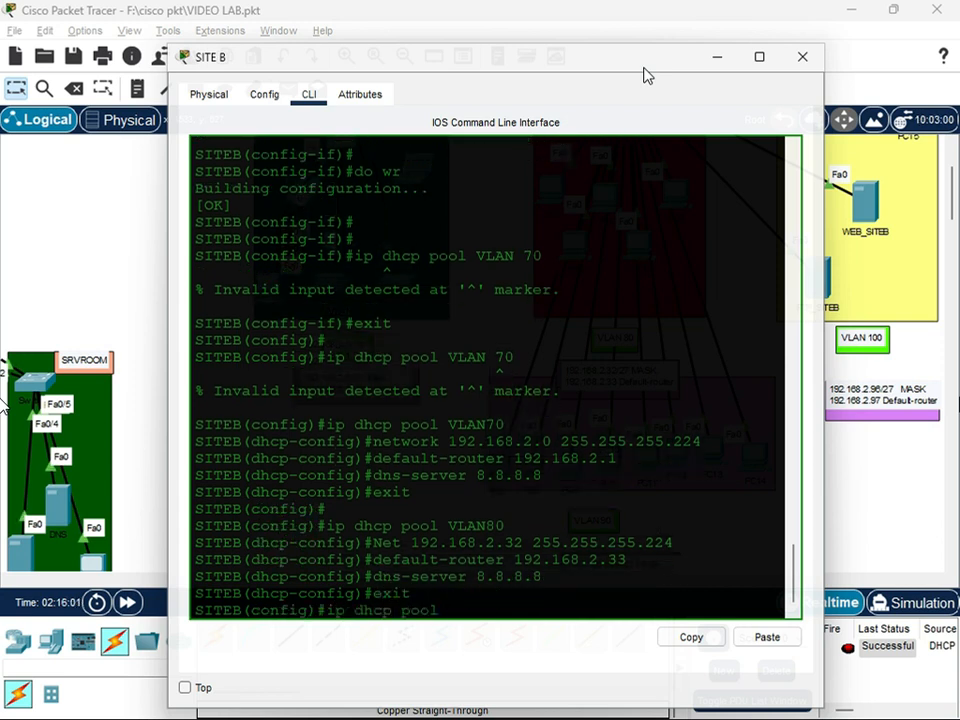
text( VLAN)
key(BackSpace)
text(9)
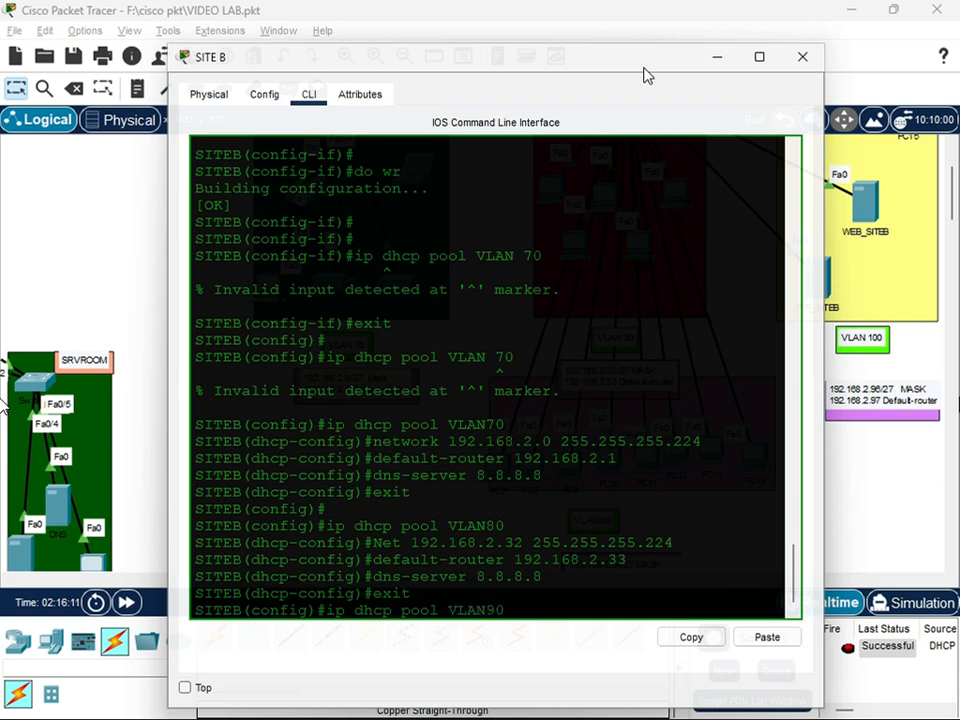
text(0)
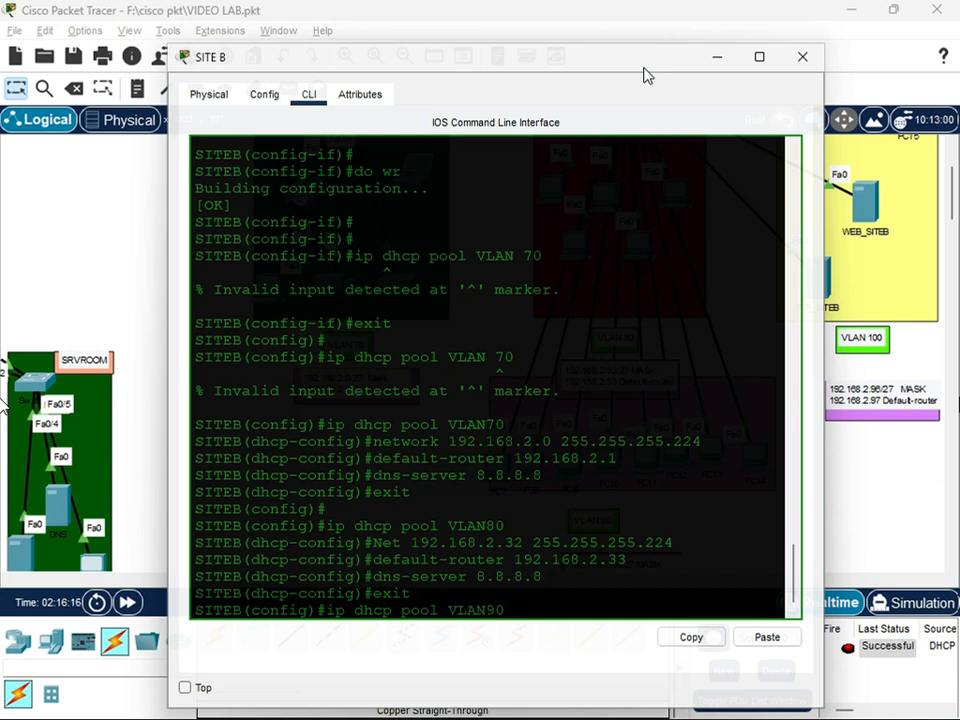
key(Return)
Set the network of DHCP pool VLAN90 to 192.168.2.64 with mask 255.255.255.224
text(network )
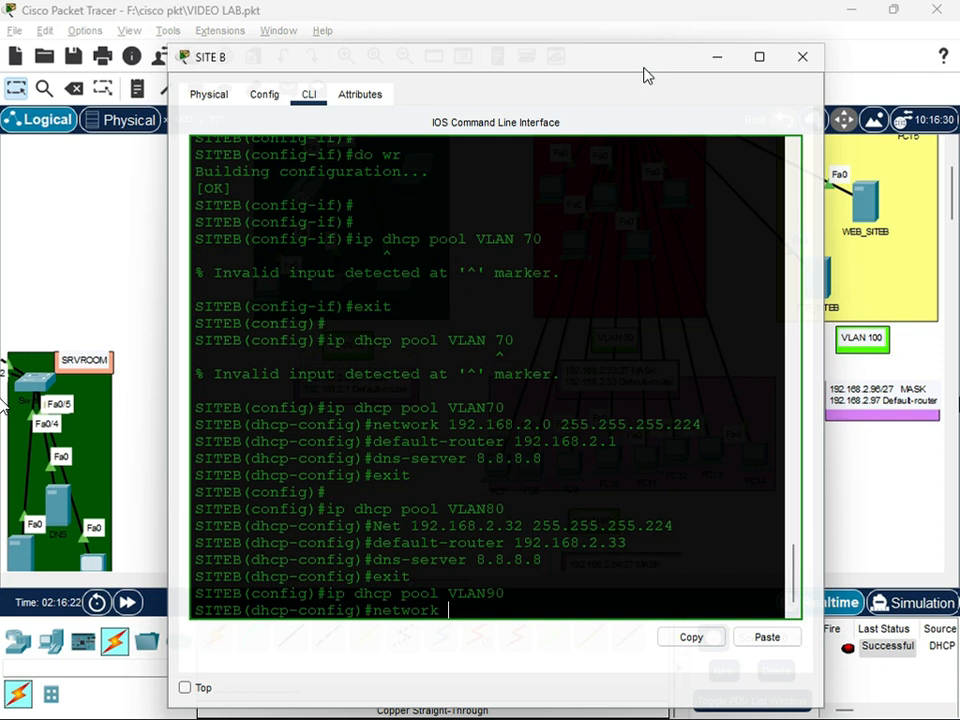
text(192.168.2.6)
key(BackSpace)
text(2.64 255.255.255.224)
key(Return)
Set 192.168.2.65 as the default router of DHCP pool VLAN90
key(Up)
key(BackSpace)
key(BackSpace)
key(BackSpace)
key(BackSpace)
key(BackSpace)
key(BackSpace)
key(BackSpace)
key(BackSpace)
key(BackSpace)
key(BackSpace)
key(BackSpace)
key(BackSpace)
key(BackSpace)
key(BackSpace)
key(BackSpace)
key(BackSpace)
key(BackSpace)
key(BackSpace)
key(BackSpace)
text(.65)
key(Left)
key(Left)
key(Left)
key(Left)
key(Left)
key(Left)
key(Left)
key(Left)
key(Left)
key(Left)
key(Left)
key(Left)
key(BackSpace)
key(BackSpace)
key(BackSpace)
key(BackSpace)
key(BackSpace)
key(BackSpace)
key(BackSpace)
key(BackSpace)
text(default-router)
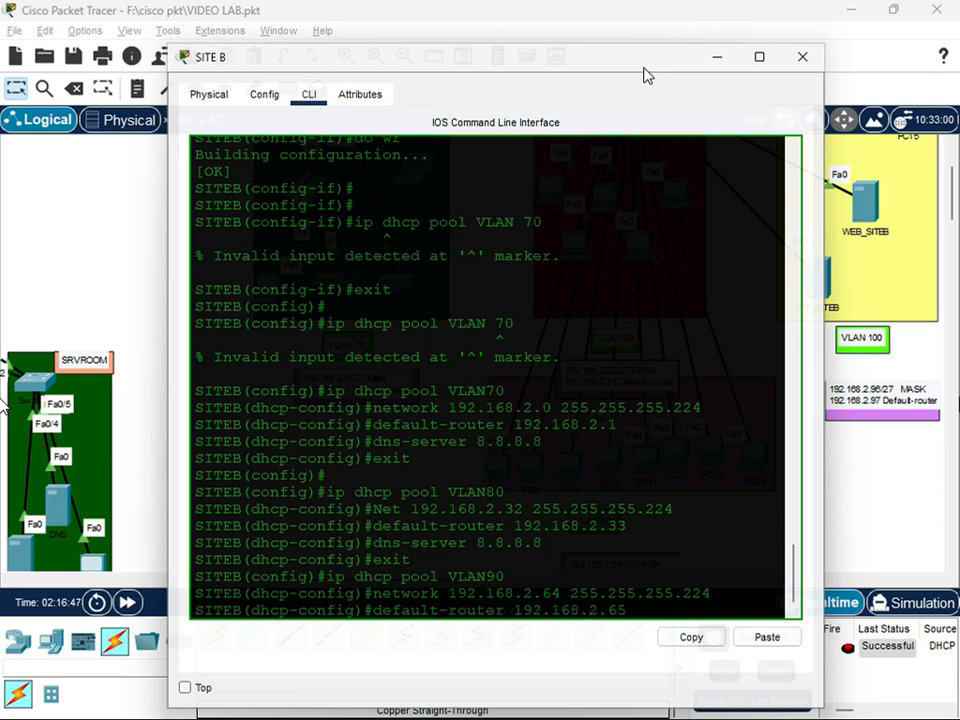
key(Return)
Set 8.8.8.8 as the DNS server of DHCP pool VLAN90 and leave the pool configuration
text(dns-server 8.8.8.8)
key(Return)
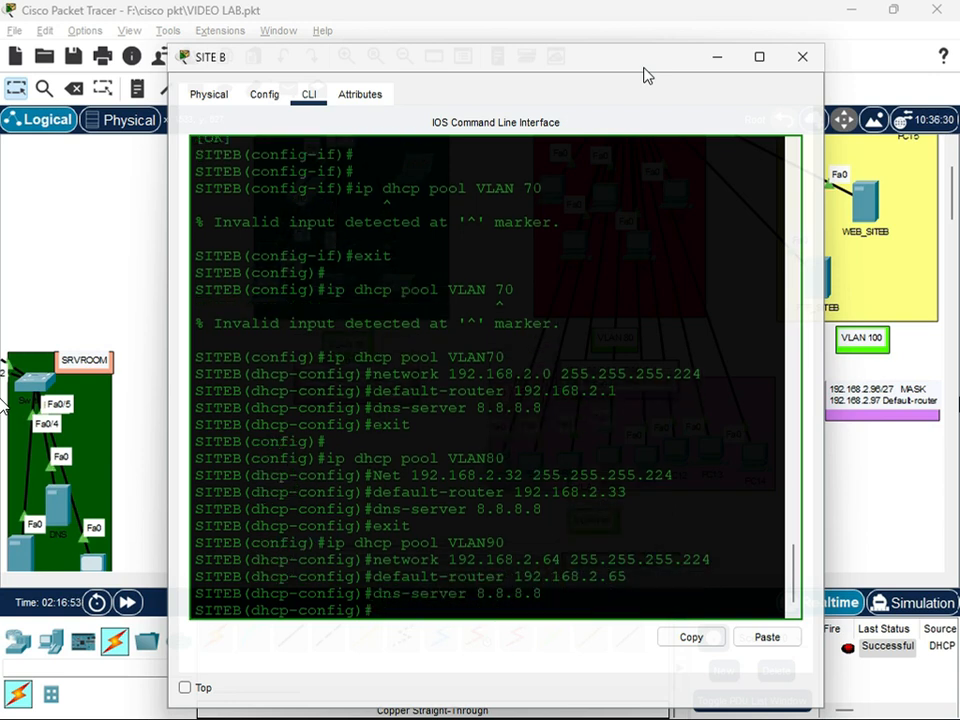
text(exit)
key(Return)
Create DHCP pool VLAN100 on SITE B for network 192.168.2.96 with mask 255.255.255.224
text(ip dhcp pool VLAN100)
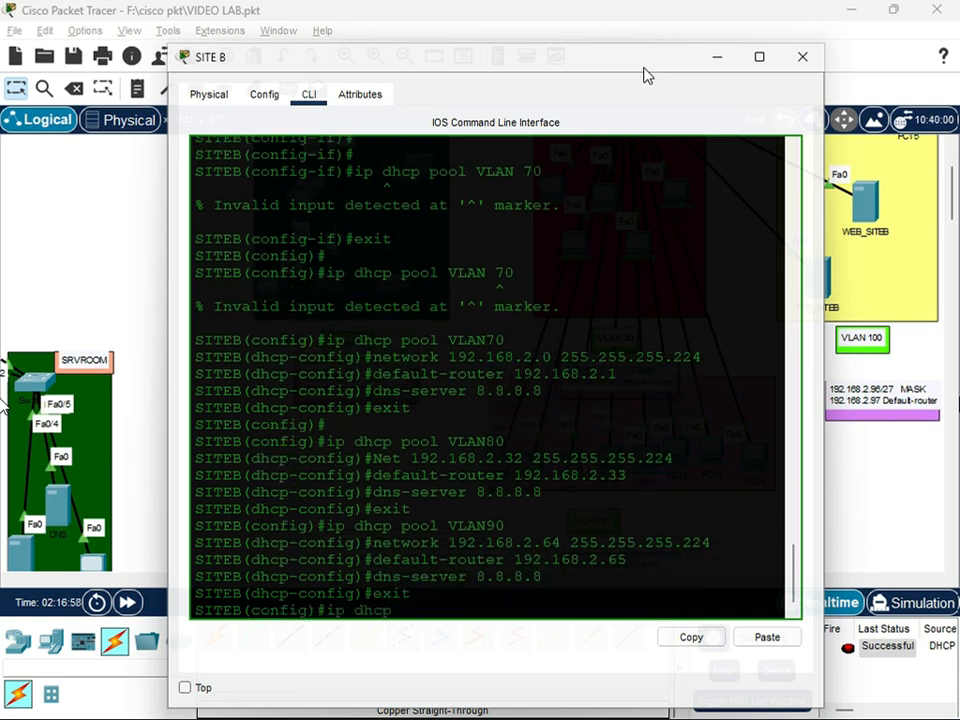
key(Return)
text(net 192.168.2.96 255.255.255.224)
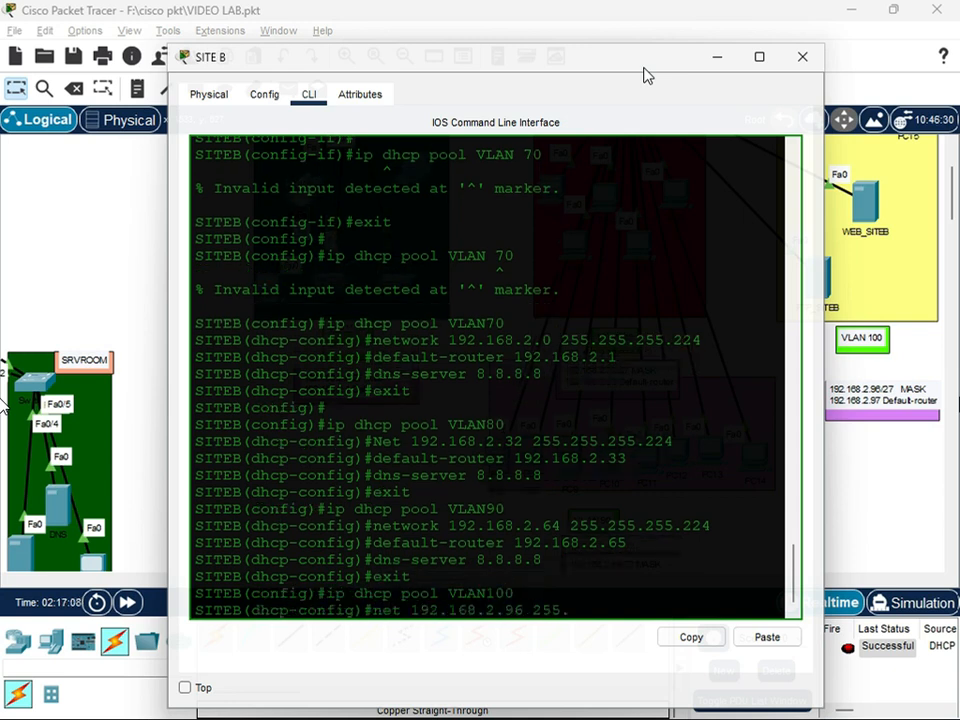
key(Return)
Set 192.168.2.97 as the default router of DHCP pool VLAN100
key(Up)
key(BackSpace)
key(BackSpace)
key(BackSpace)
key(BackSpace)
key(BackSpace)
key(BackSpace)
key(BackSpace)
key(BackSpace)
key(BackSpace)
key(BackSpace)
key(BackSpace)
key(BackSpace)
key(BackSpace)
key(BackSpace)
key(BackSpace)
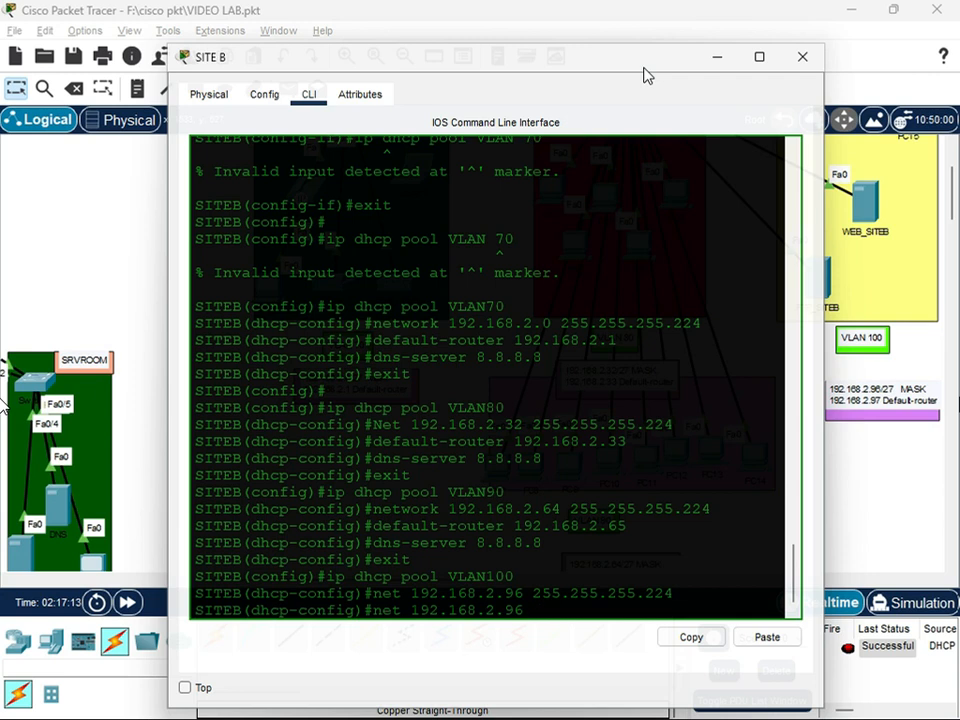
key(BackSpace)
key(BackSpace)
key(BackSpace)
text(default-ro)
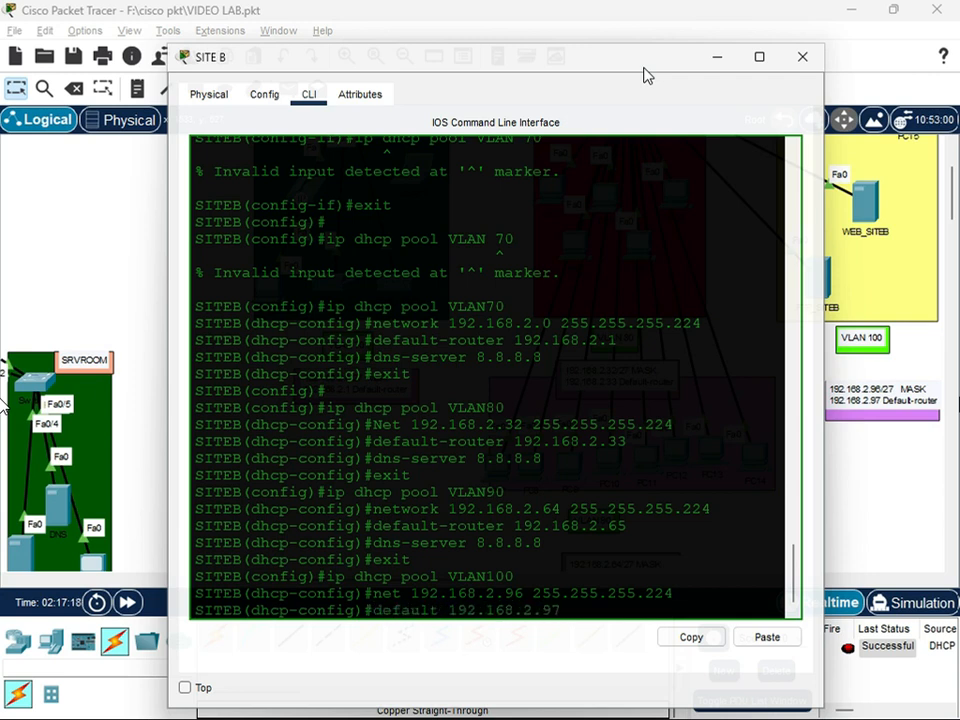
text(uter)
key(Return)
Set 8.8.8.8 as the DNS server of DHCP pool VLAN100
text(dns-server)
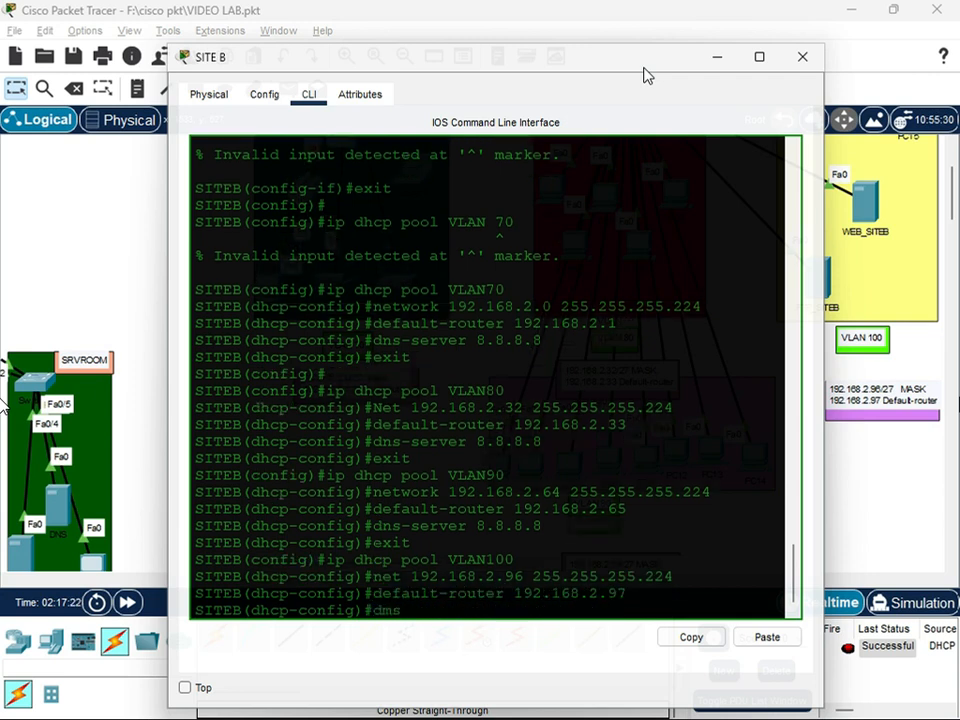
key(Return)
key(Up)
text(8.8.8.8)
key(Return)
Try to leave the pool configuration and save with the single command "exit do wr"
text(exit do wr)
key(Return)
key(Return)
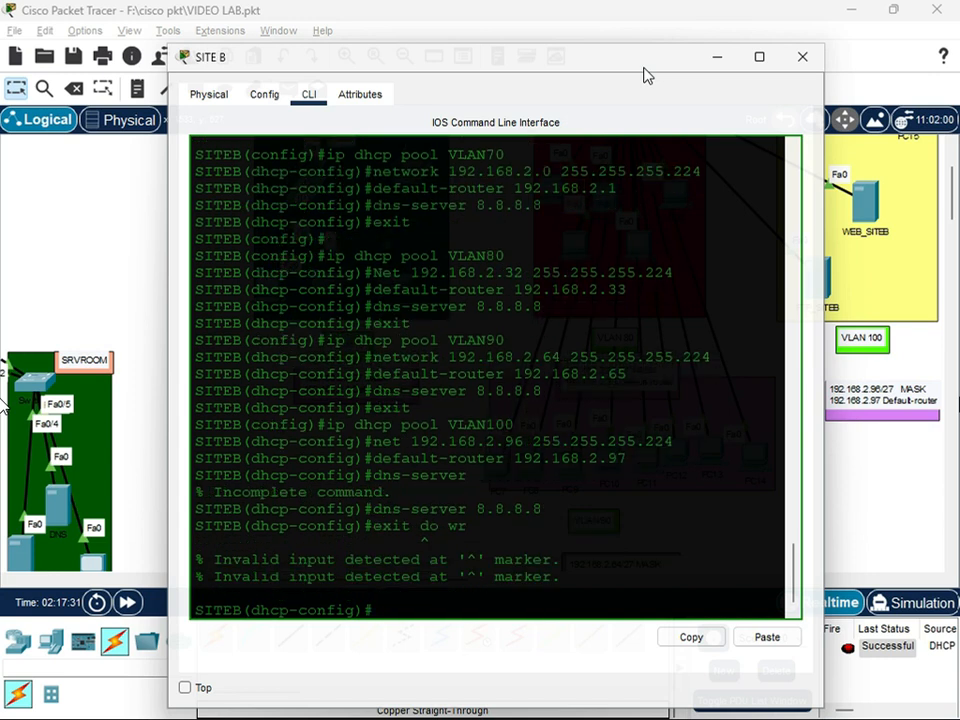
key(Return)
Leave the VLAN100 pool configuration and save the router configuration with "do wr"
key(Up)
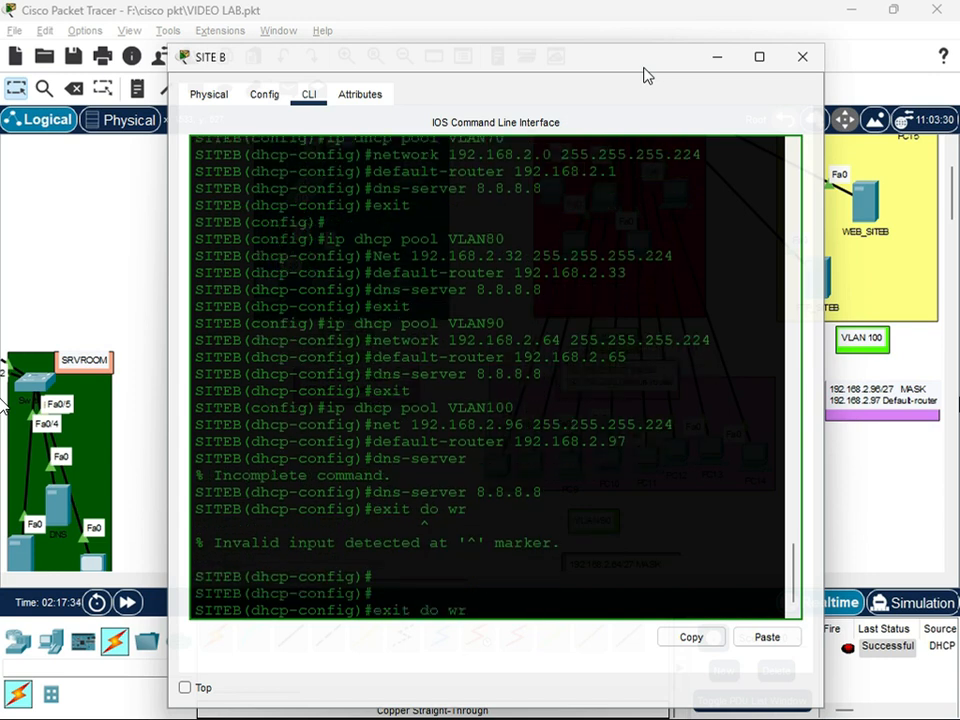
key(Right)
key(Right)
key(Right)
key(Right)
key(BackSpace)
key(BackSpace)
key(BackSpace)
key(BackSpace)
key(BackSpace)
key(BackSpace)
key(BackSpace)
text(it)
key(Return)
text(do wr)
key(Return)
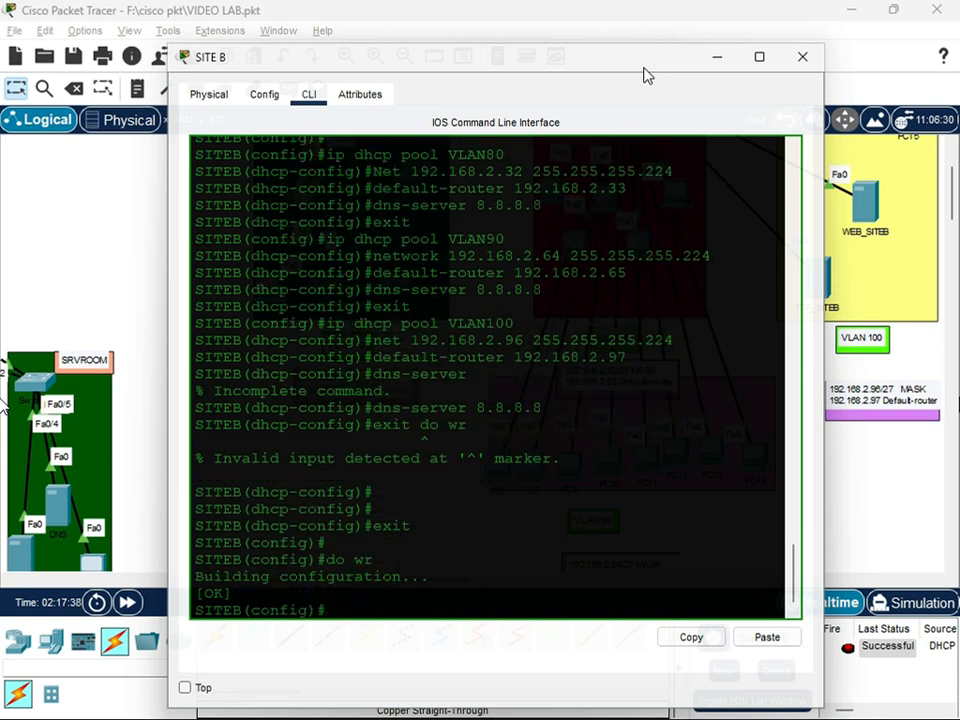
Copy SITE B's running configuration to startup-config from configuration mode and close the router window
key(Return)
text(co)
key(BackSpace)
key(BackSpace)
text(do copy )
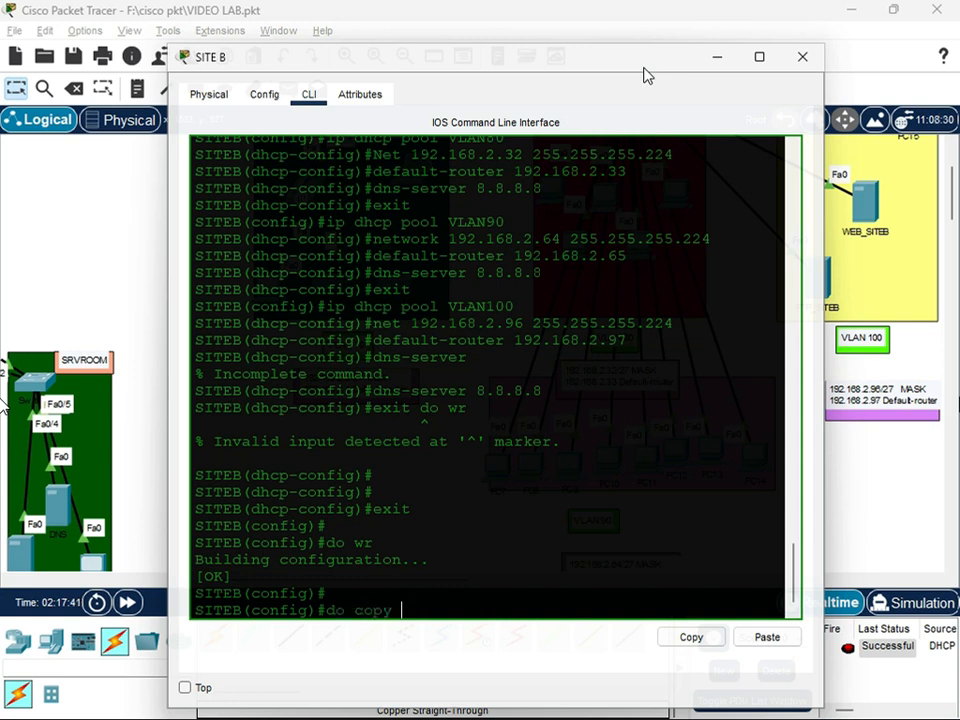
text(run stat)
key(Return)
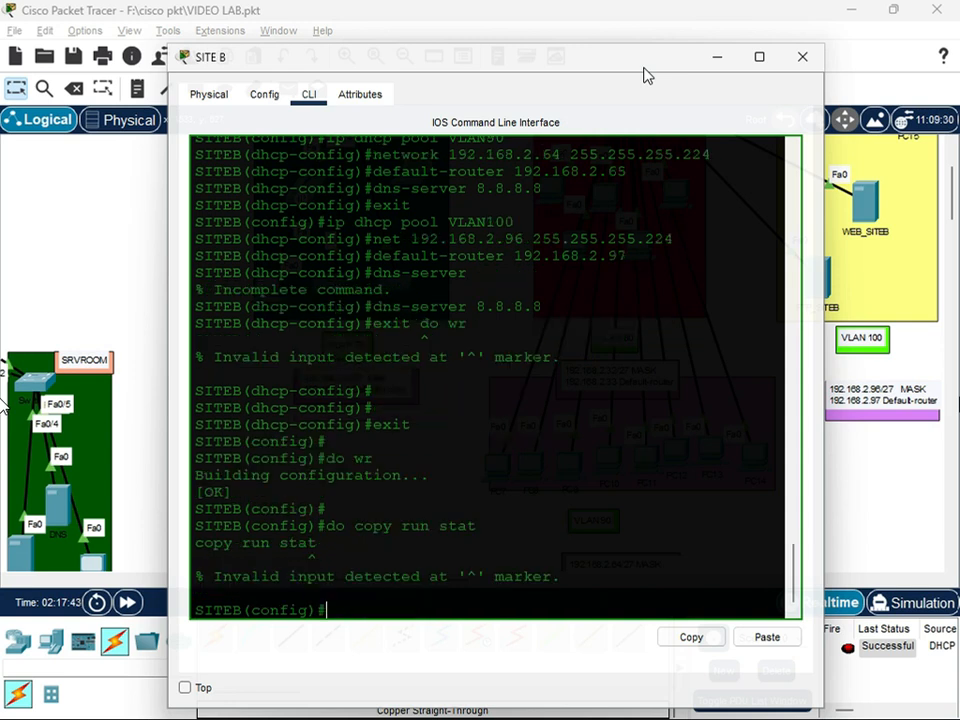
key(Up)
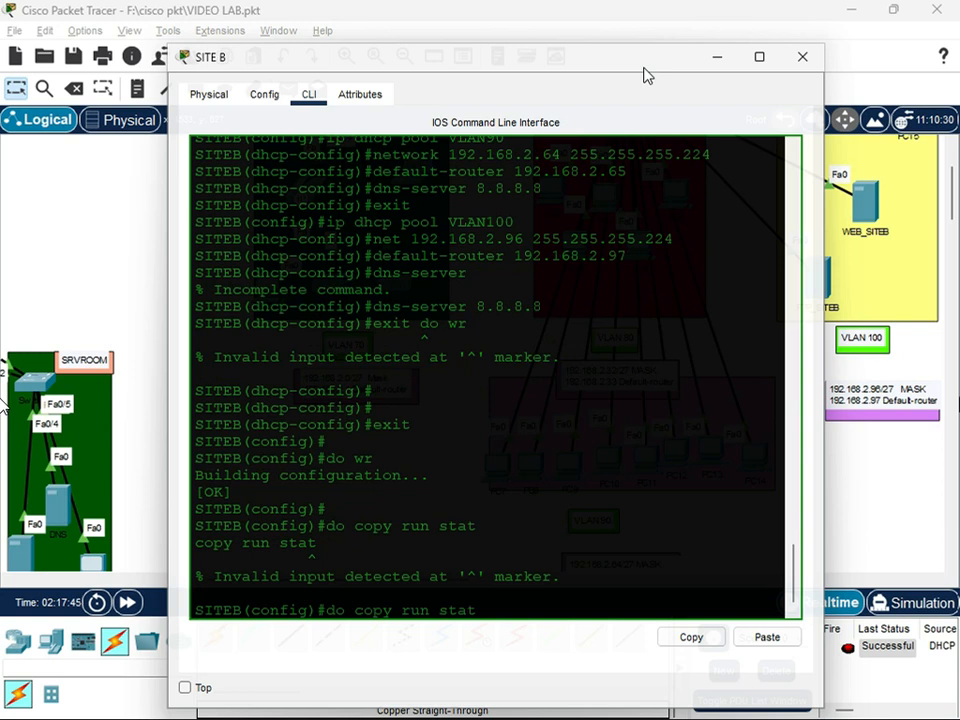
key(BackSpace)
text(rt)
key(Return)
key(Return)
key(Return)
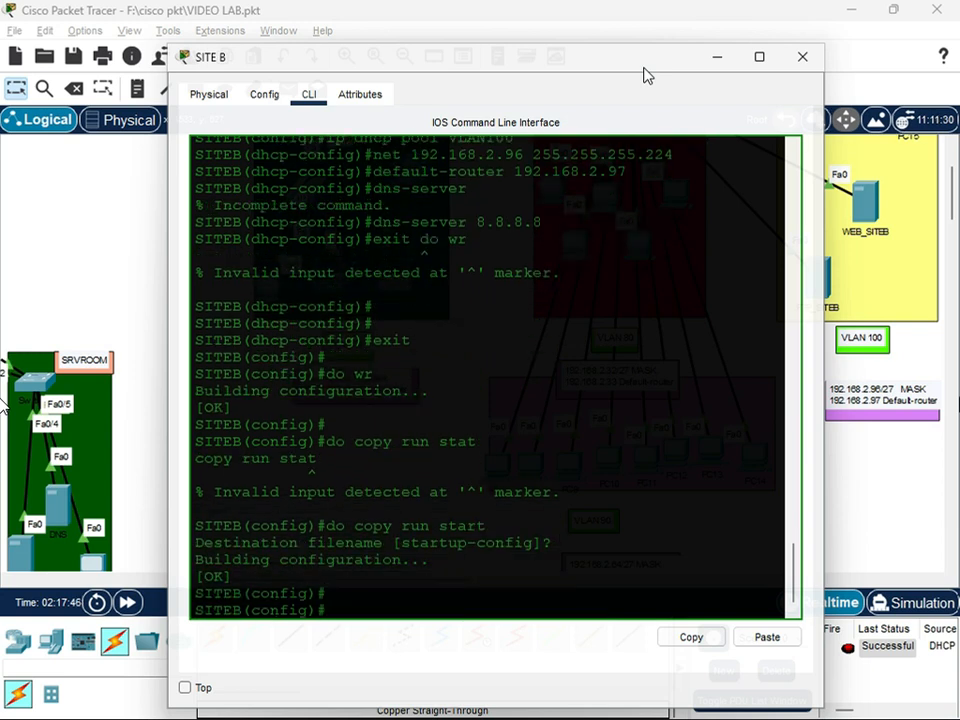
click(796, 57)
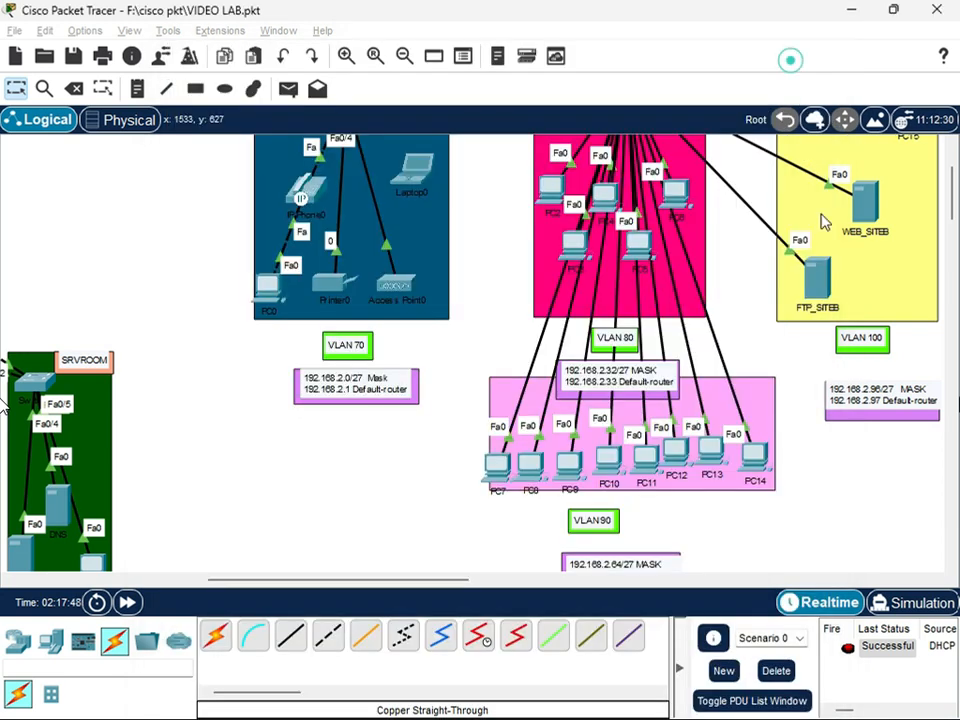
Switch PC15 in VLAN 100 to DHCP addressing and close its window
scroll(556, 483, down, 3)
scroll(589, 472, up, 5)
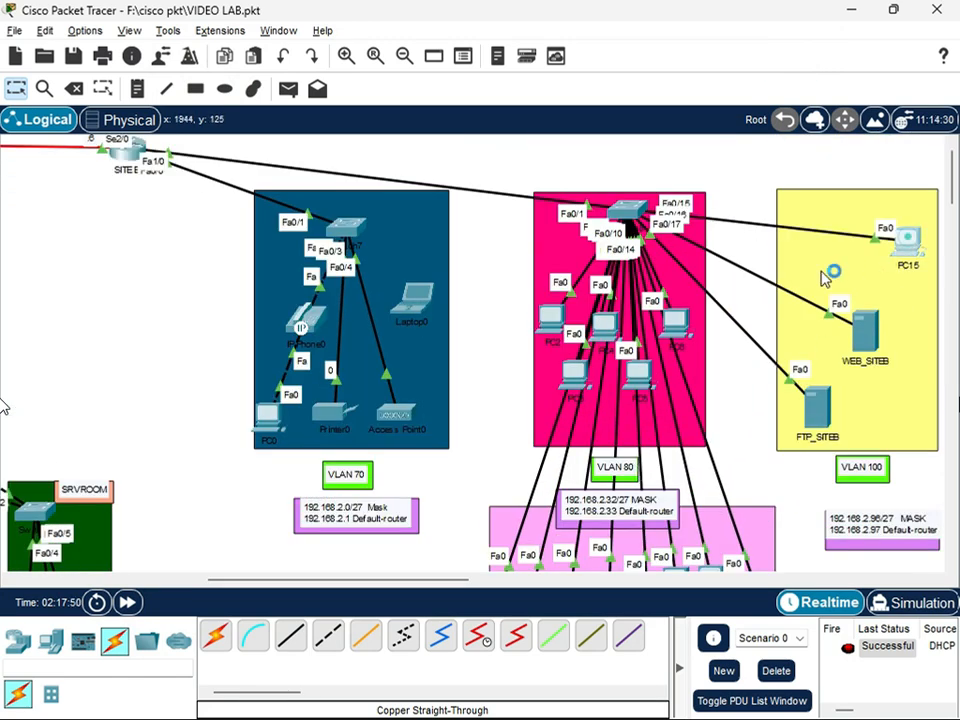
click(915, 258)
click(362, 103)
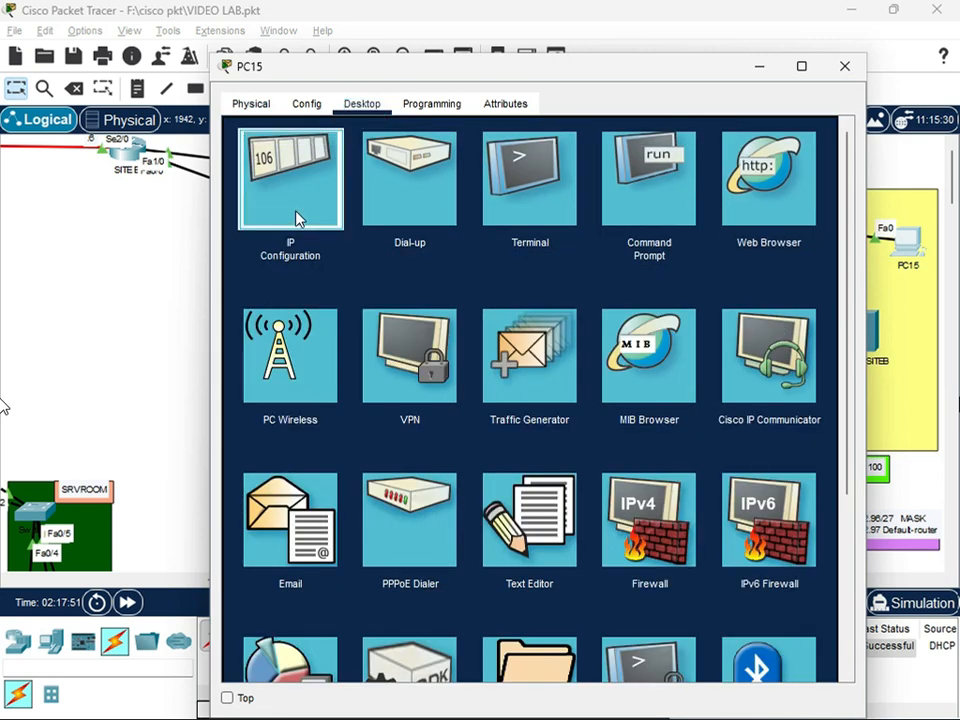
click(298, 214)
click(246, 207)
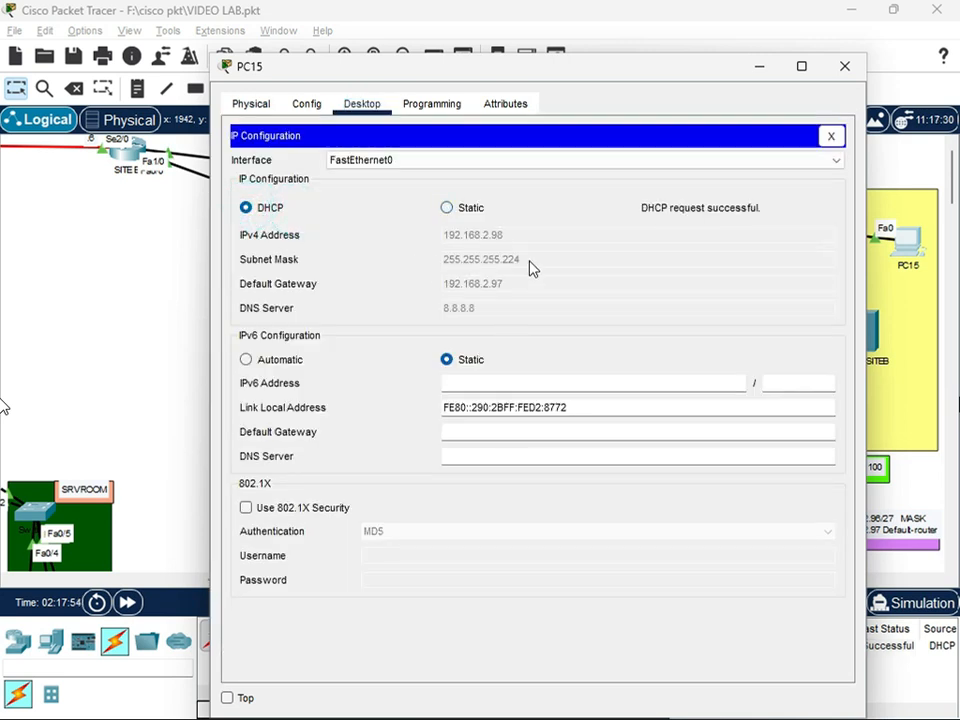
click(845, 68)
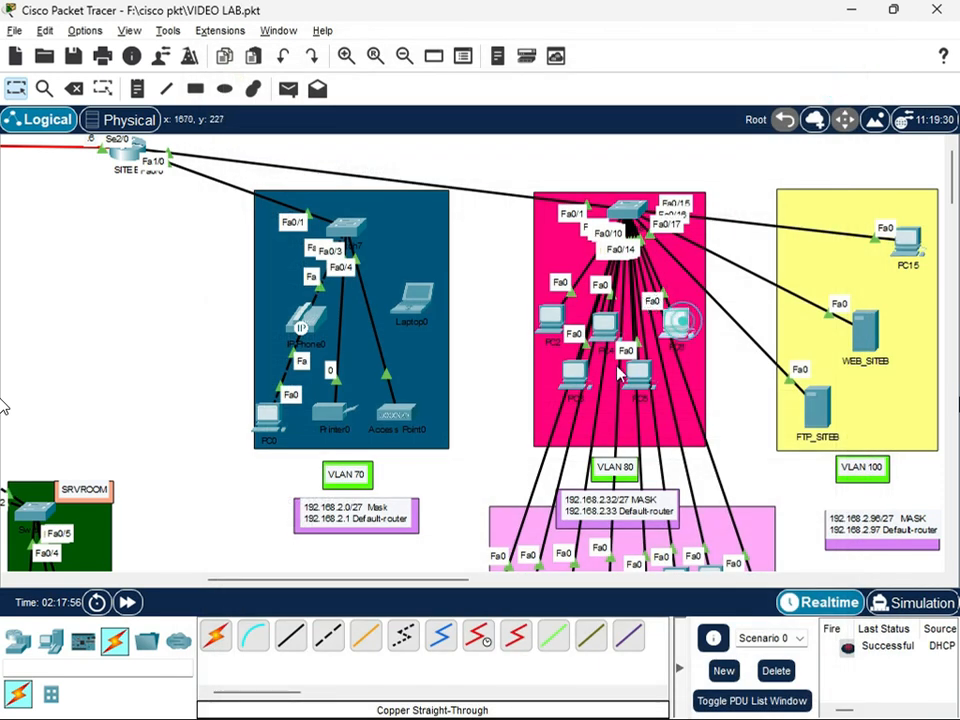
Switch PC6 in VLAN 80 to DHCP addressing and close its window
click(676, 322)
click(362, 103)
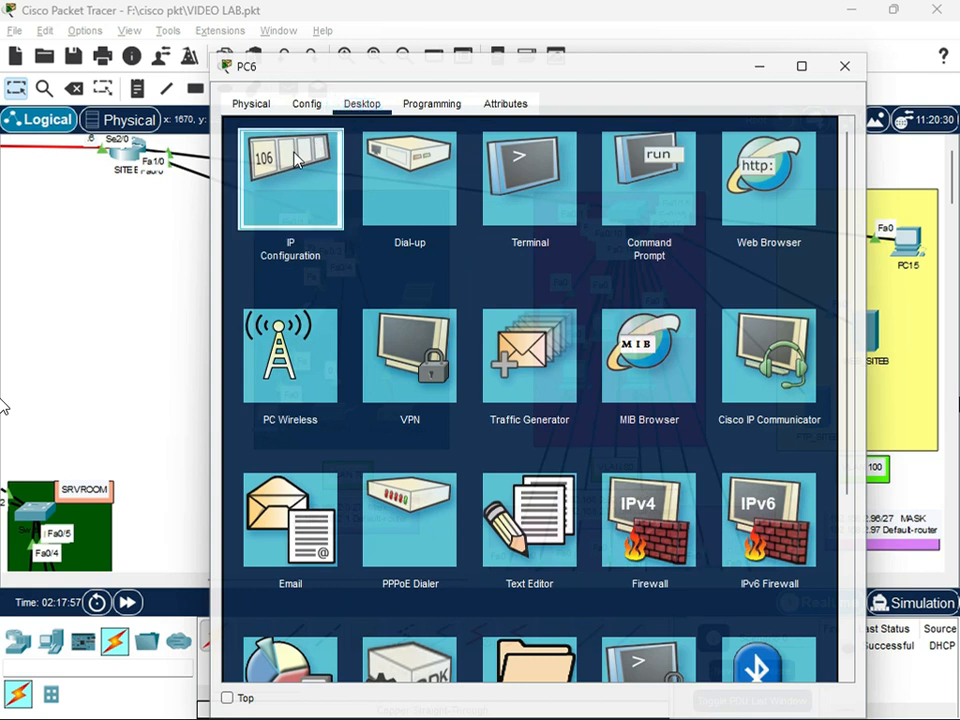
click(293, 150)
click(260, 208)
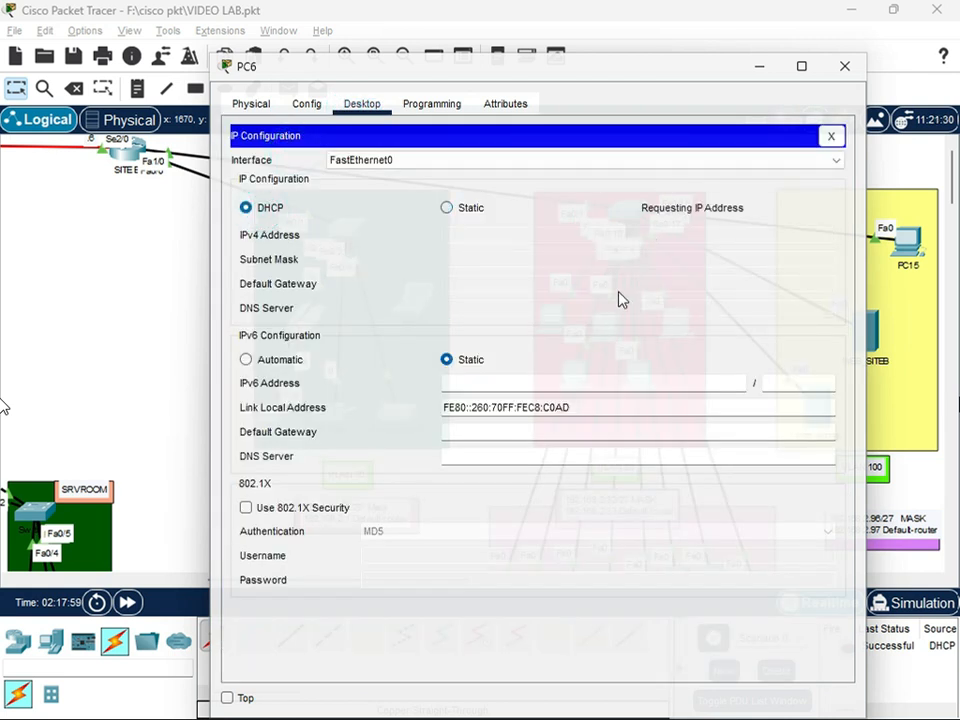
click(845, 67)
Switch PC5 in VLAN 80 to DHCP addressing and close its window
click(639, 378)
click(362, 125)
click(293, 172)
click(246, 229)
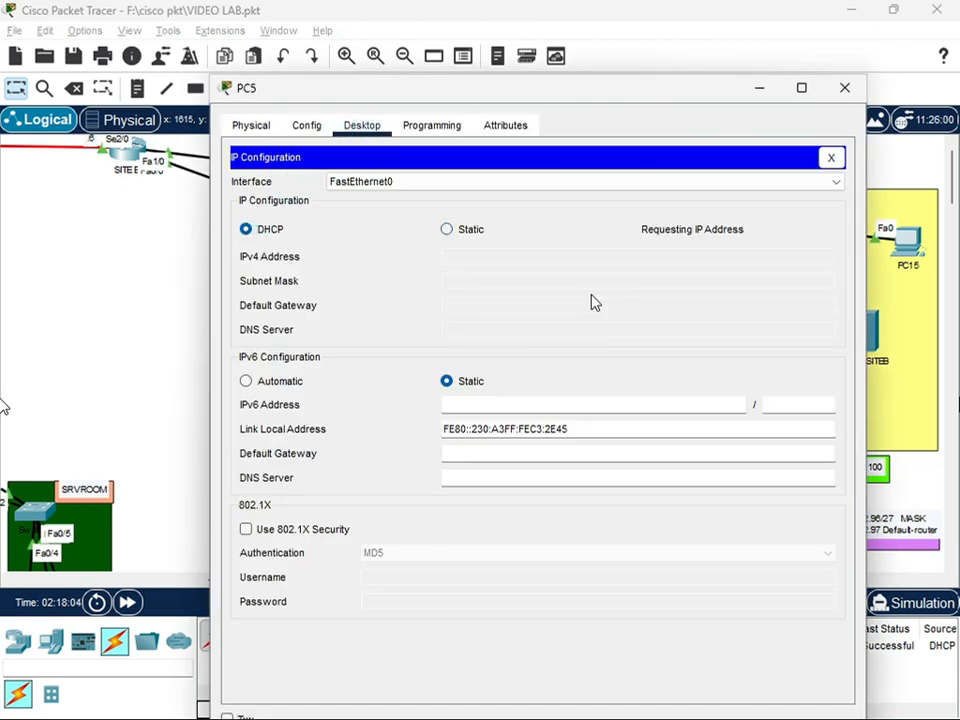
click(835, 88)
Switch PC4 in VLAN 80 to DHCP addressing and close its window
click(606, 322)
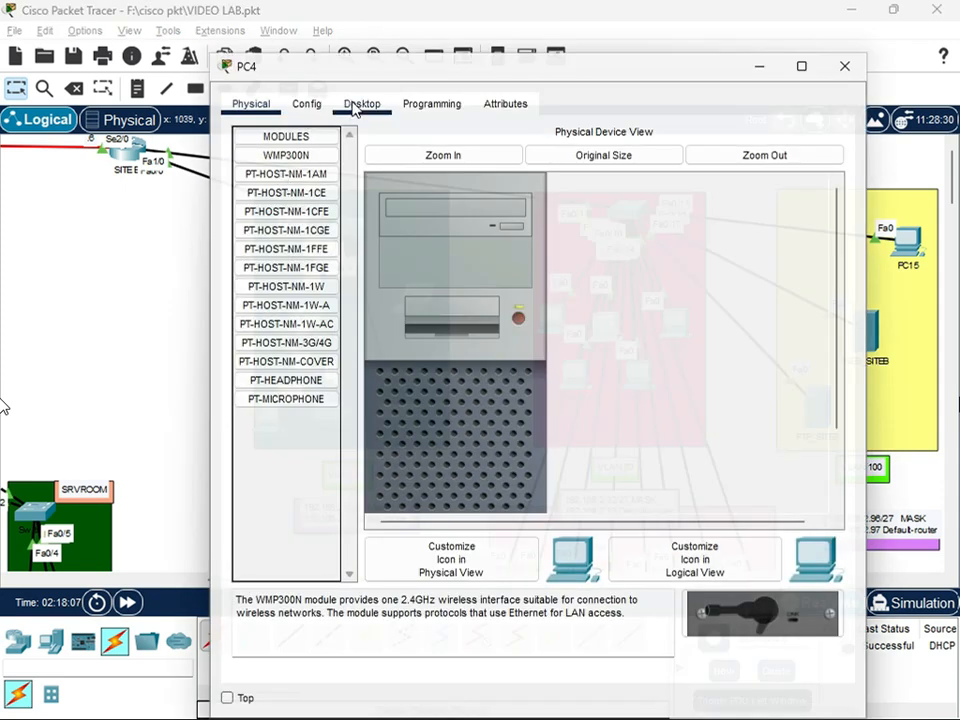
click(362, 104)
click(272, 172)
click(247, 207)
click(845, 66)
Switch PC3 in VLAN 80 to DHCP addressing and close its window
click(423, 284)
click(362, 104)
click(272, 172)
click(251, 208)
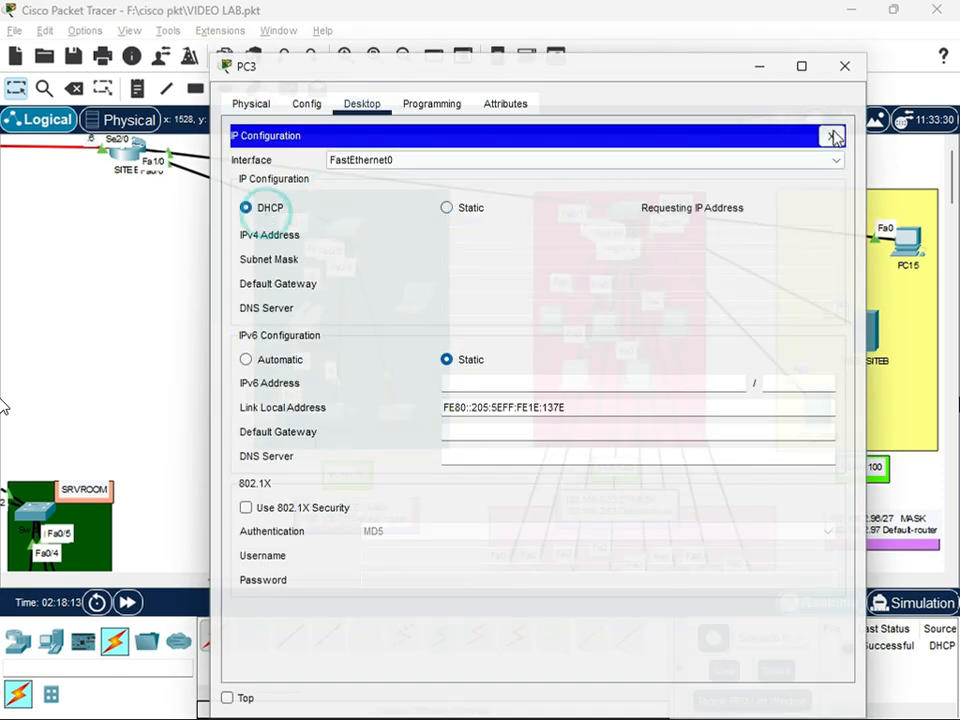
click(845, 66)
Switch PC2 in VLAN 80 to DHCP addressing and close its window
click(550, 318)
click(362, 104)
click(272, 172)
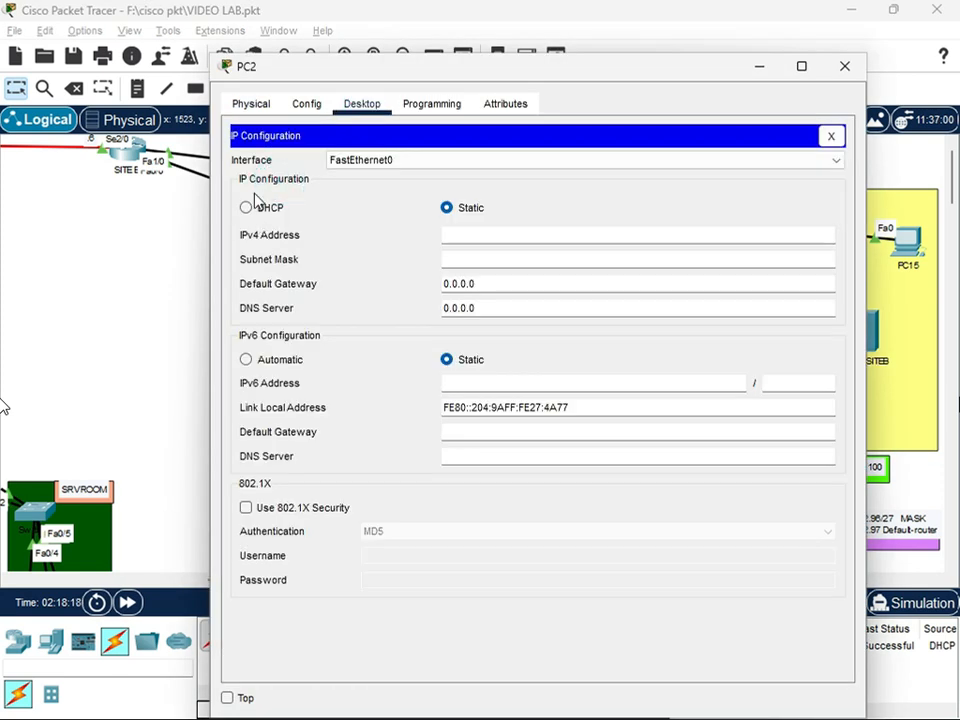
click(247, 207)
click(844, 67)
Switch PC14 in VLAN 90 to DHCP addressing and close its window
scroll(575, 333, down, 5)
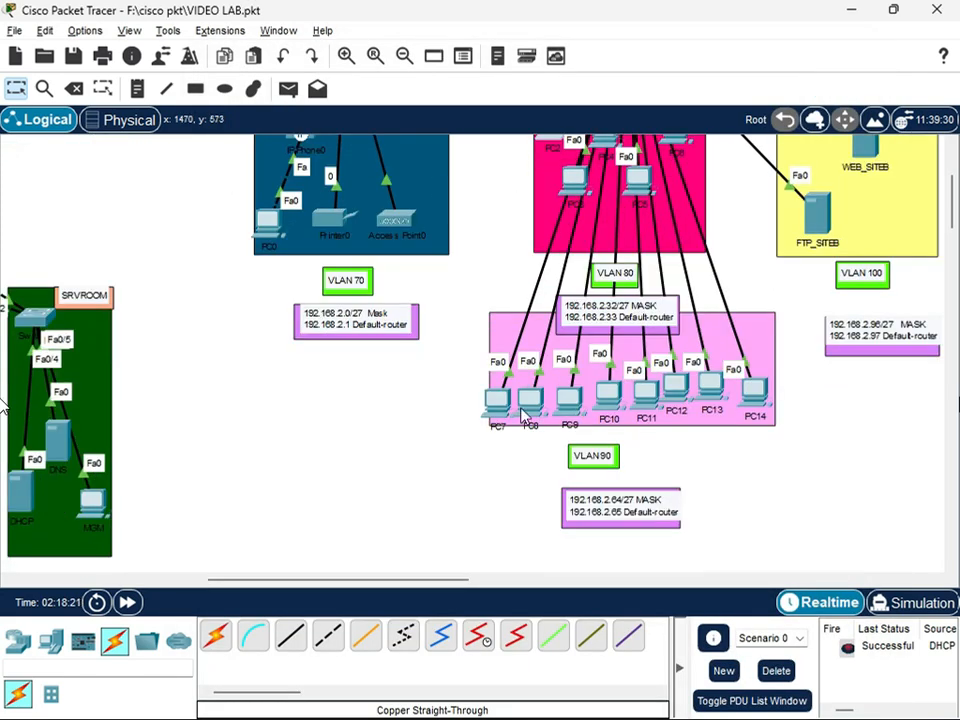
click(752, 393)
click(362, 125)
click(292, 240)
click(246, 229)
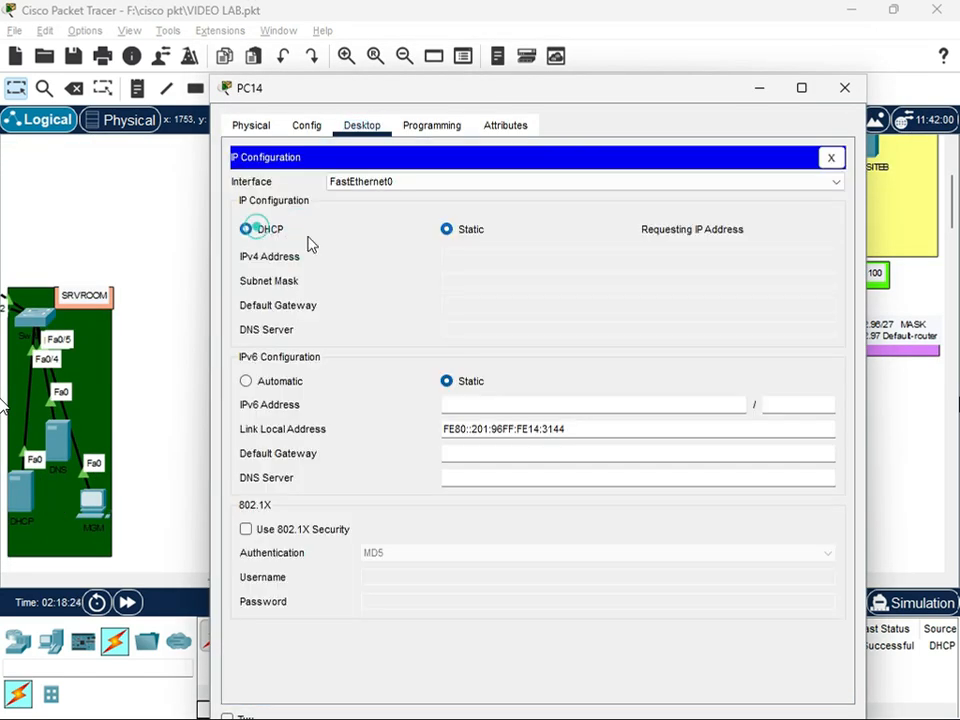
click(844, 87)
Switch PC13 in VLAN 90 to DHCP addressing and close its window
click(714, 386)
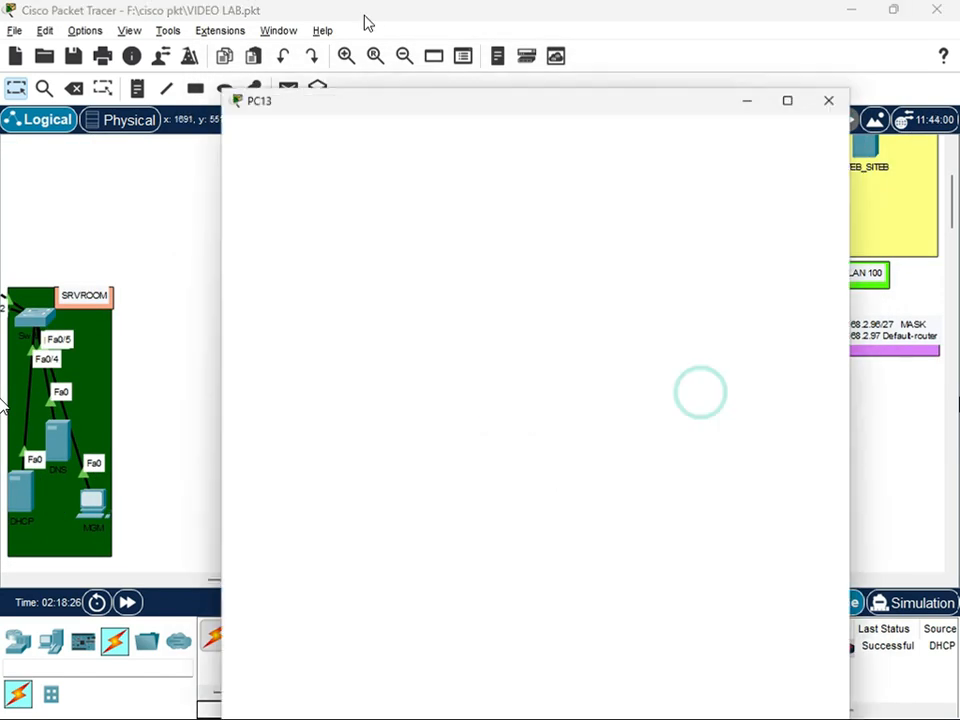
click(362, 125)
click(272, 190)
click(246, 229)
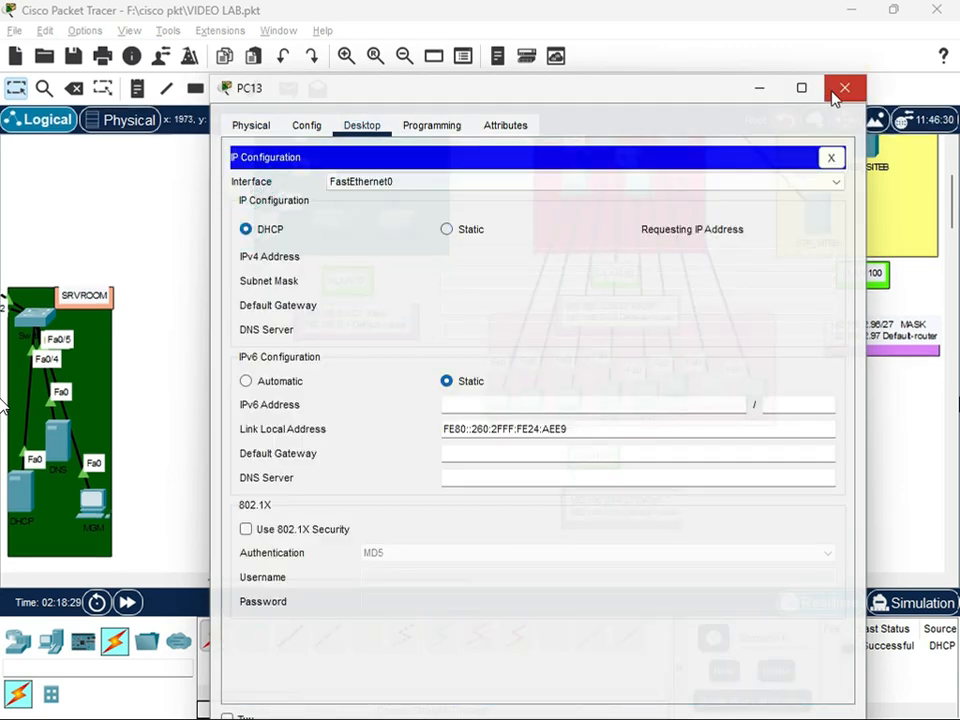
click(844, 87)
Switch PC12 in VLAN 90 to DHCP addressing and close its window
click(676, 385)
click(362, 103)
click(272, 168)
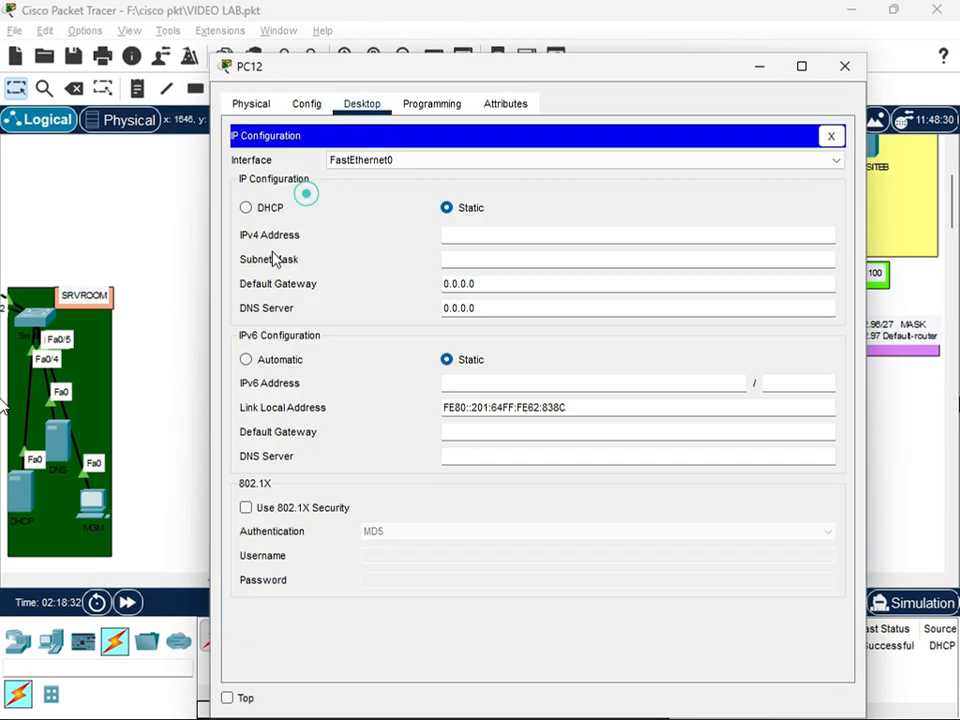
click(246, 207)
click(844, 66)
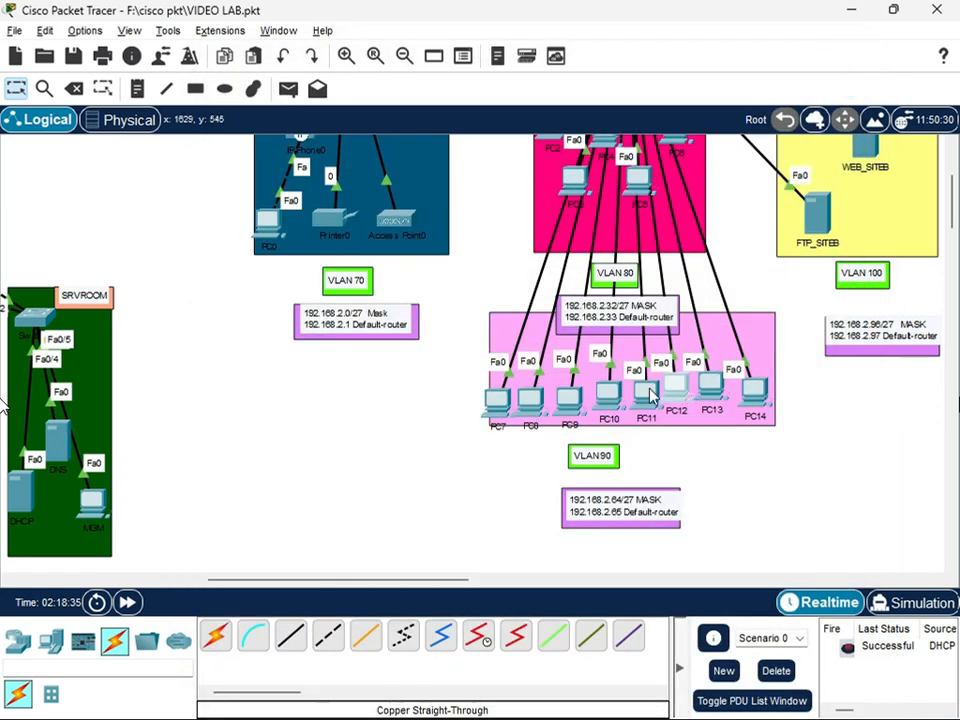
Switch PC11 in VLAN 90 to DHCP addressing and close its window
click(638, 385)
click(362, 125)
click(302, 221)
click(246, 229)
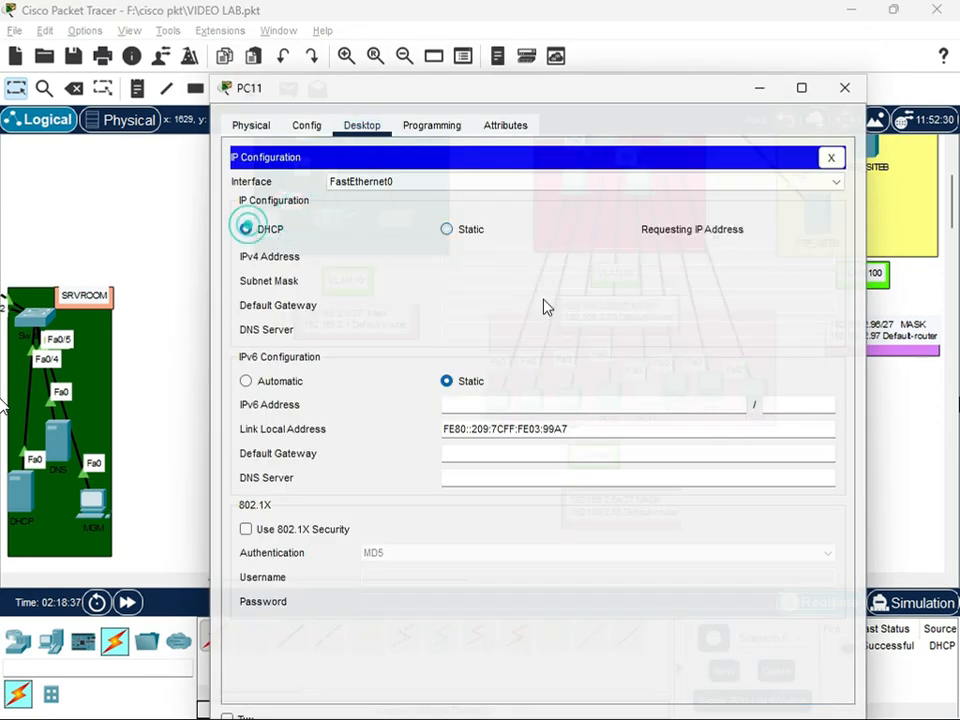
click(844, 88)
Switch PC10 in VLAN 90 to DHCP addressing and close its window
click(604, 385)
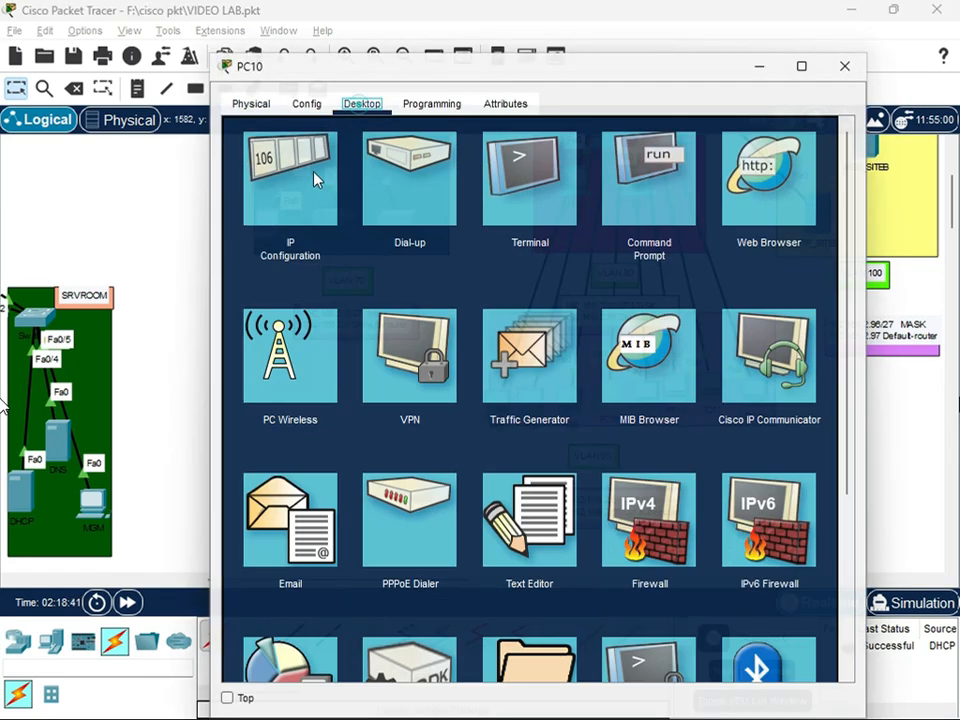
click(315, 178)
click(246, 207)
click(844, 67)
Switch PC9 in VLAN 90 to DHCP addressing and close its window
click(568, 390)
click(364, 103)
click(294, 190)
click(248, 208)
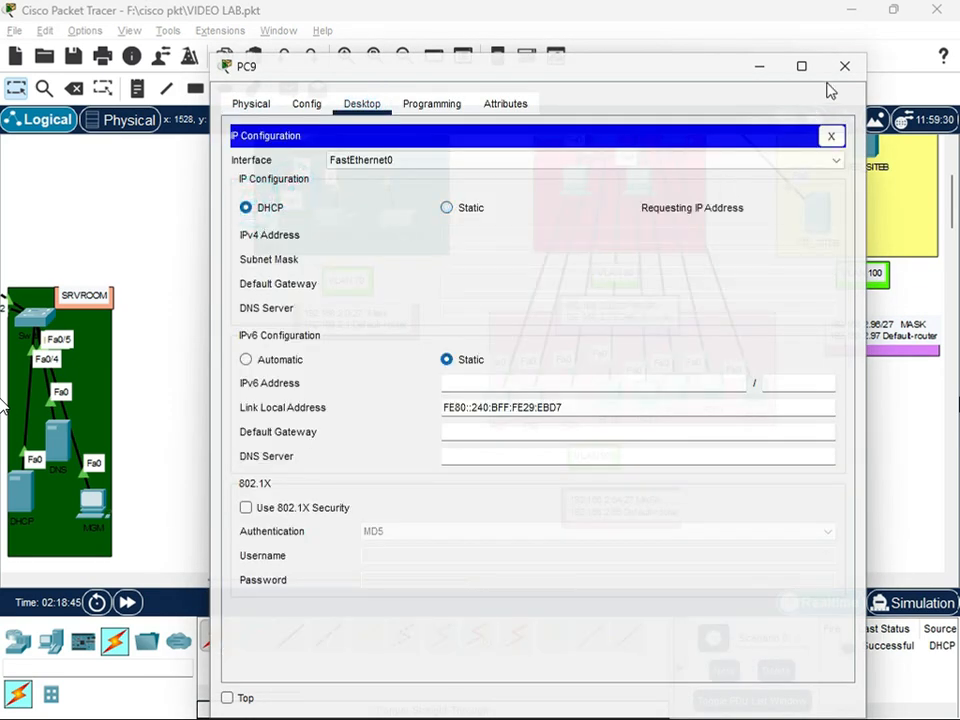
click(842, 70)
Switch PC8 in VLAN 90 to DHCP addressing and close its window
click(543, 408)
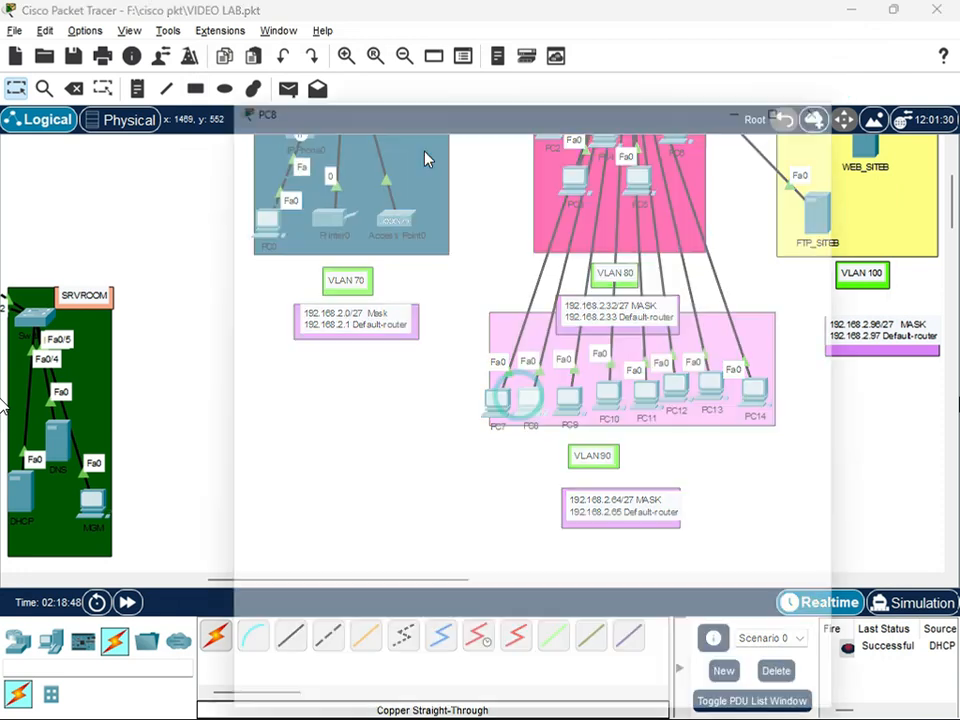
click(362, 124)
click(291, 190)
click(268, 230)
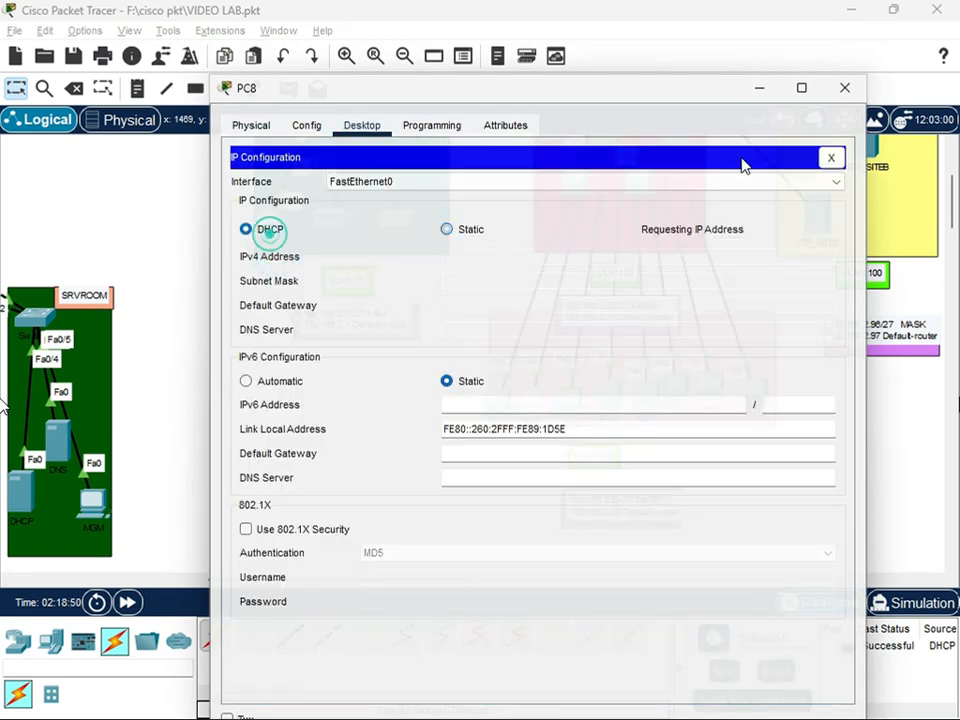
click(844, 88)
Switch PC7 in VLAN 90 to DHCP addressing and close its window
click(494, 405)
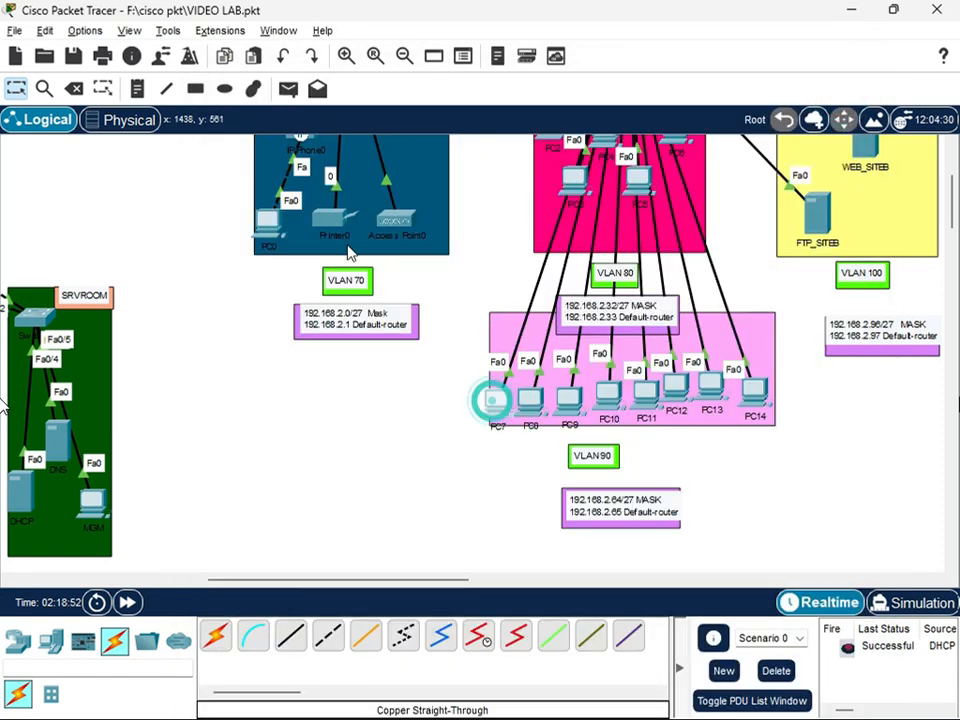
click(362, 104)
click(323, 177)
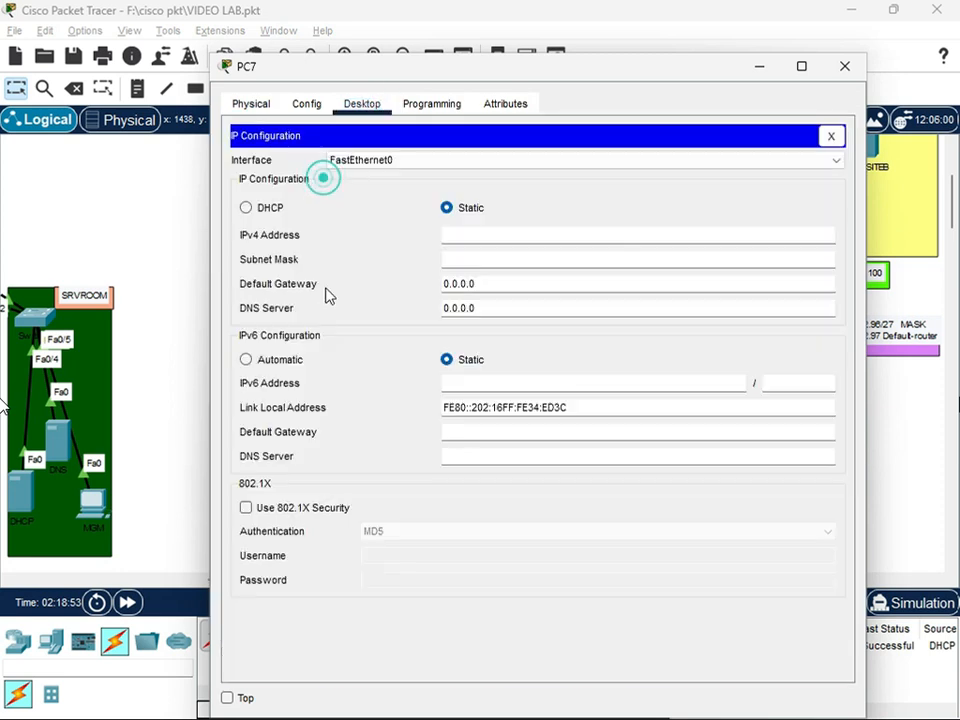
click(246, 207)
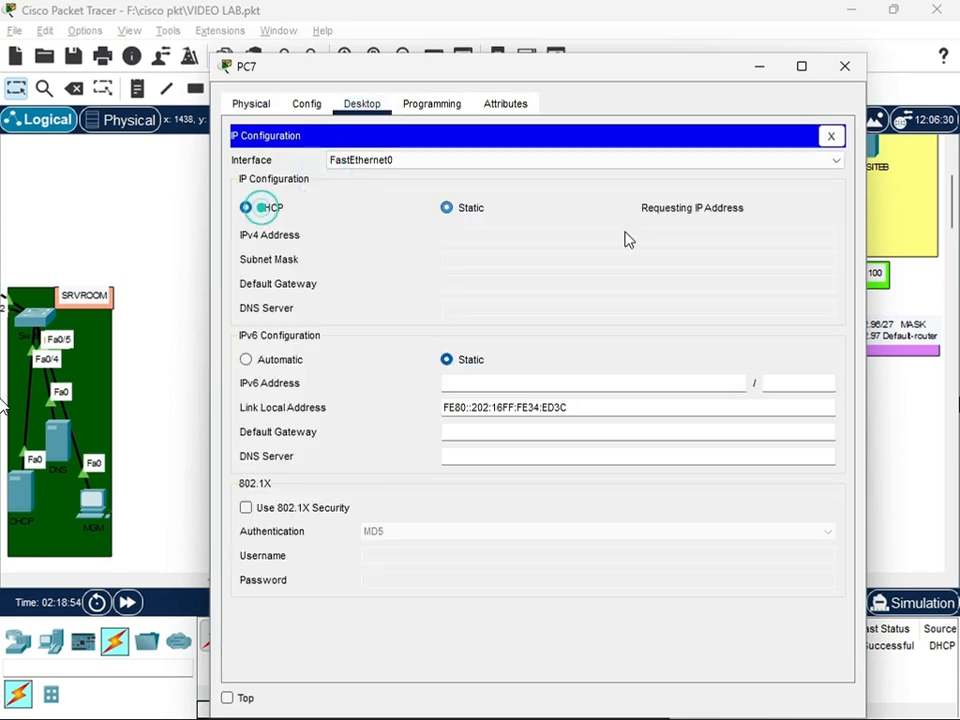
click(847, 80)
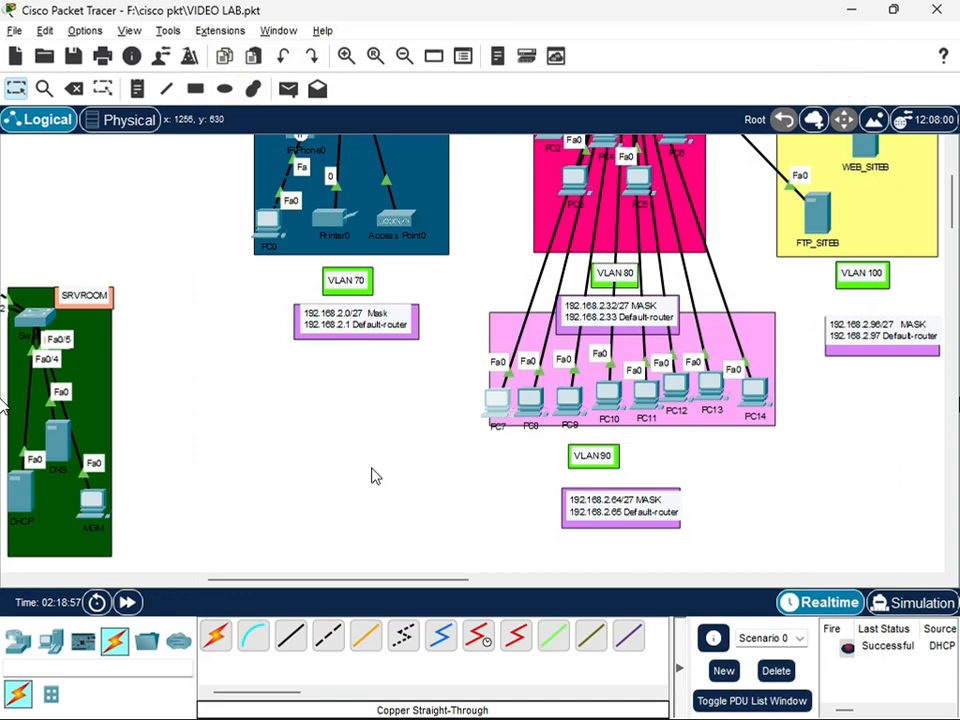
Set the SSID on Port 1 of Access Point0 in VLAN 70 to office
scroll(450, 437, up, 2)
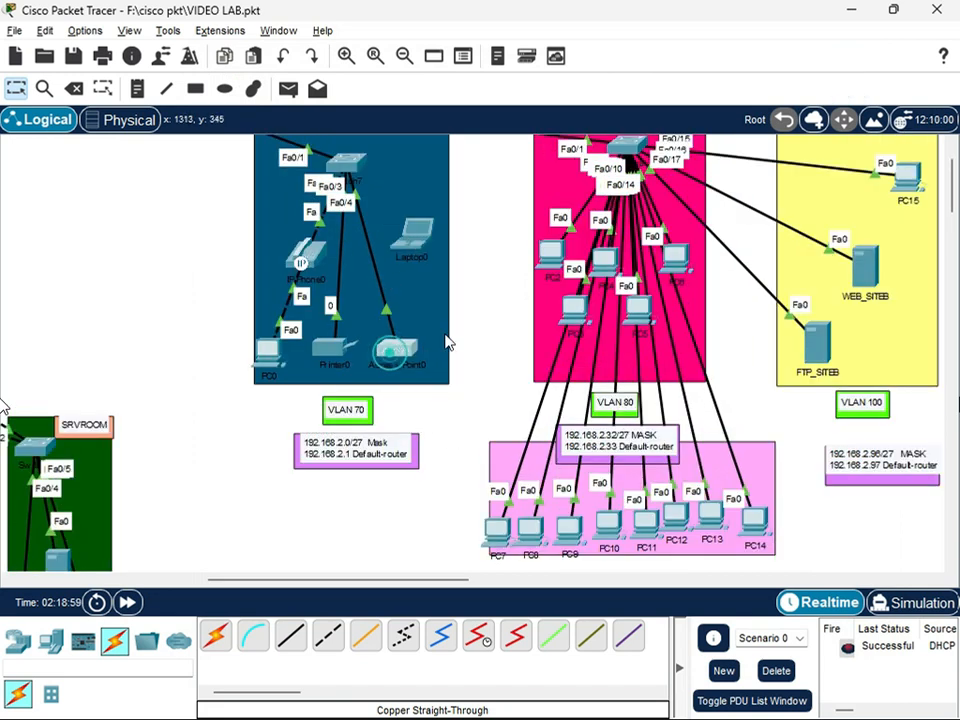
click(398, 348)
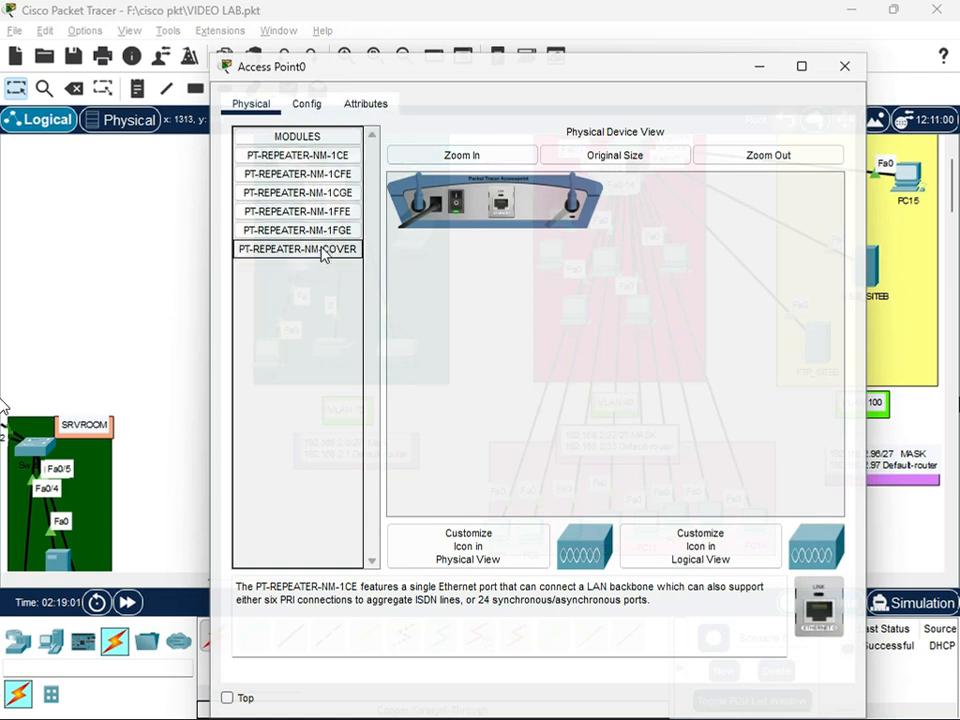
click(310, 105)
click(294, 208)
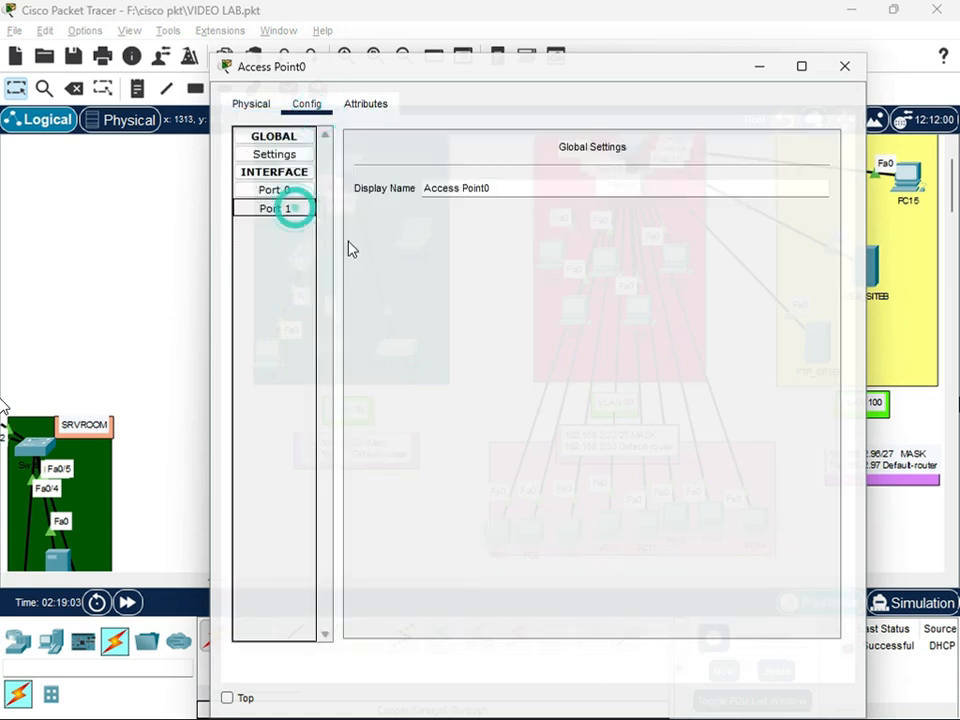
double_click(639, 185)
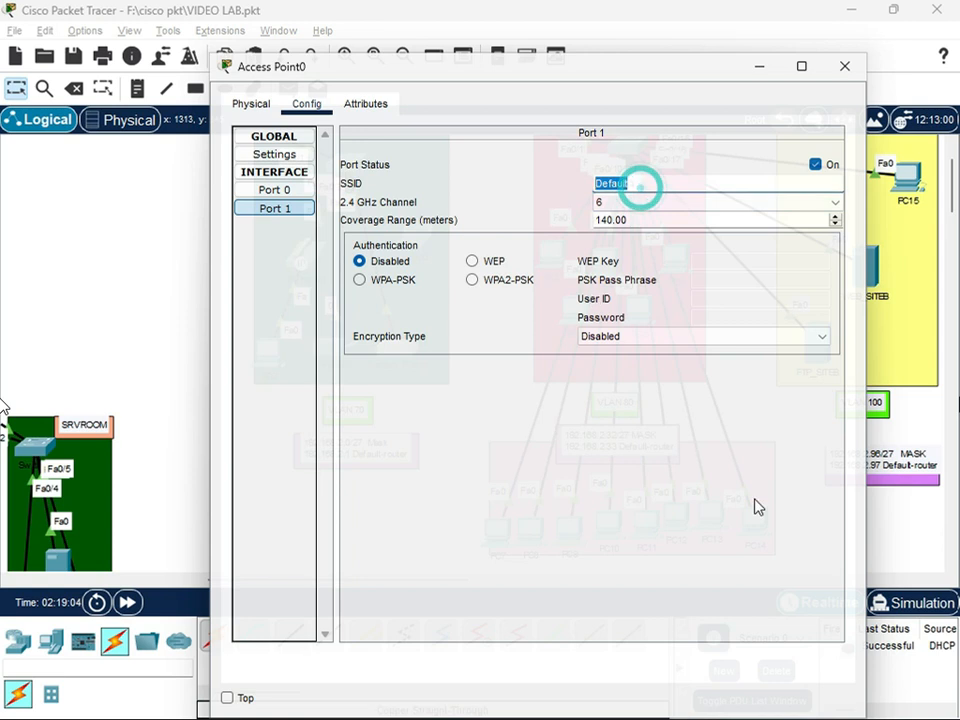
text(office)
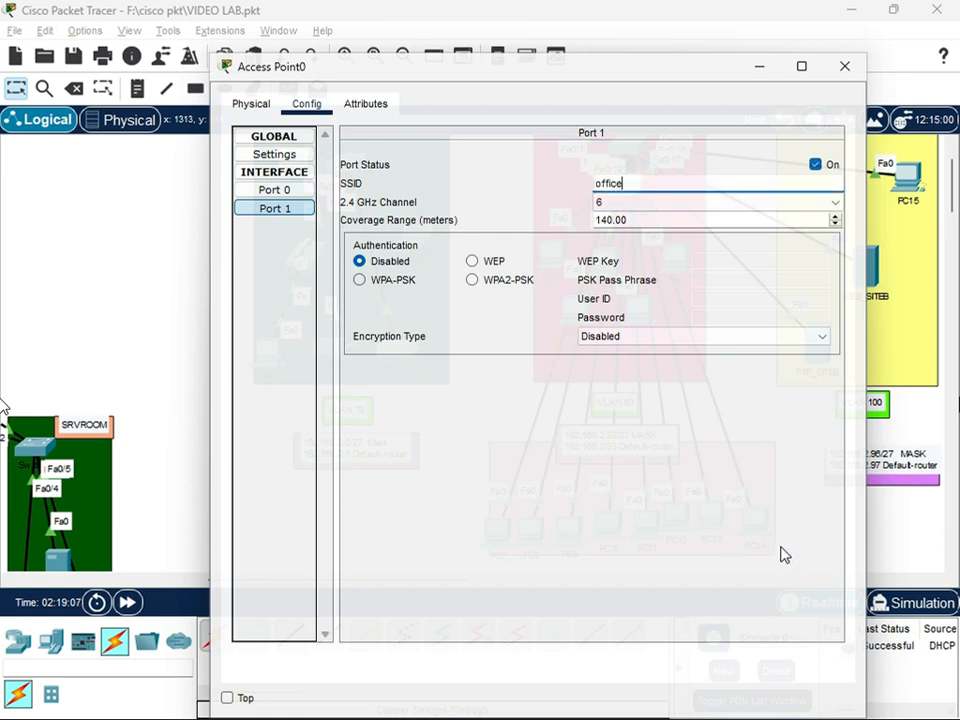
Secure Access Point0's Port 1 with WPA2-PSK authentication, enter the PSK pass phrase, check Port 0 and close the window
click(471, 282)
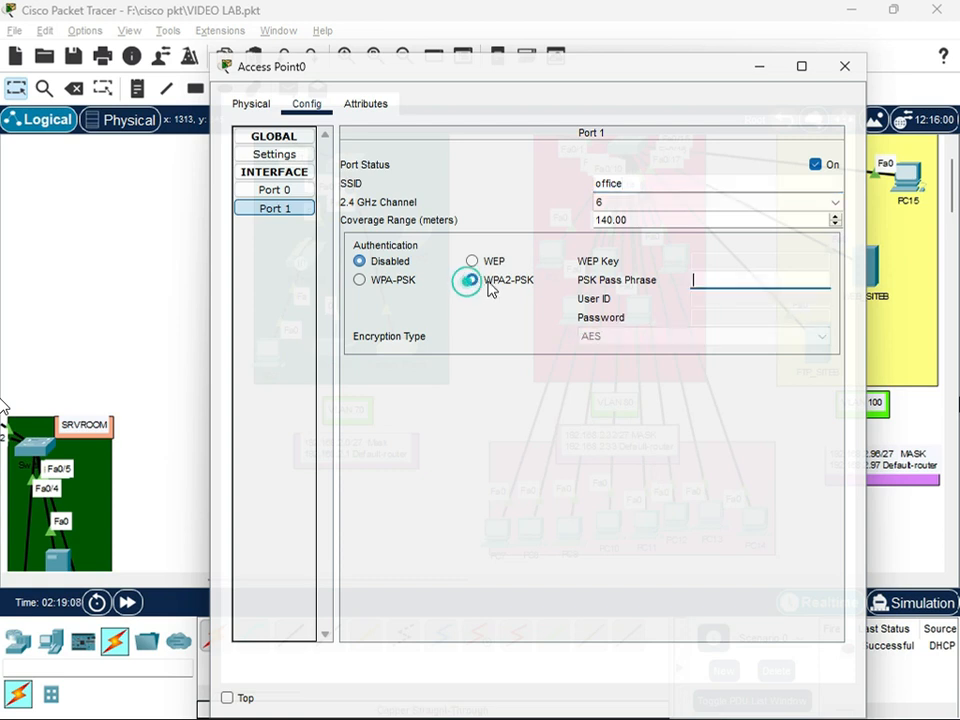
click(722, 280)
text(of)
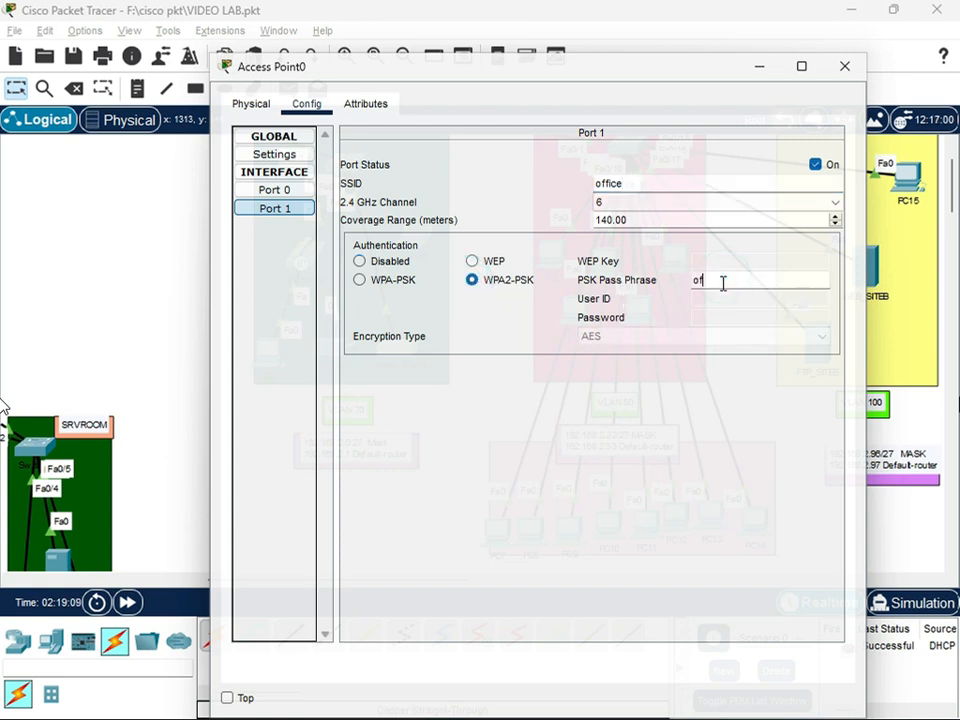
text(fice@123)
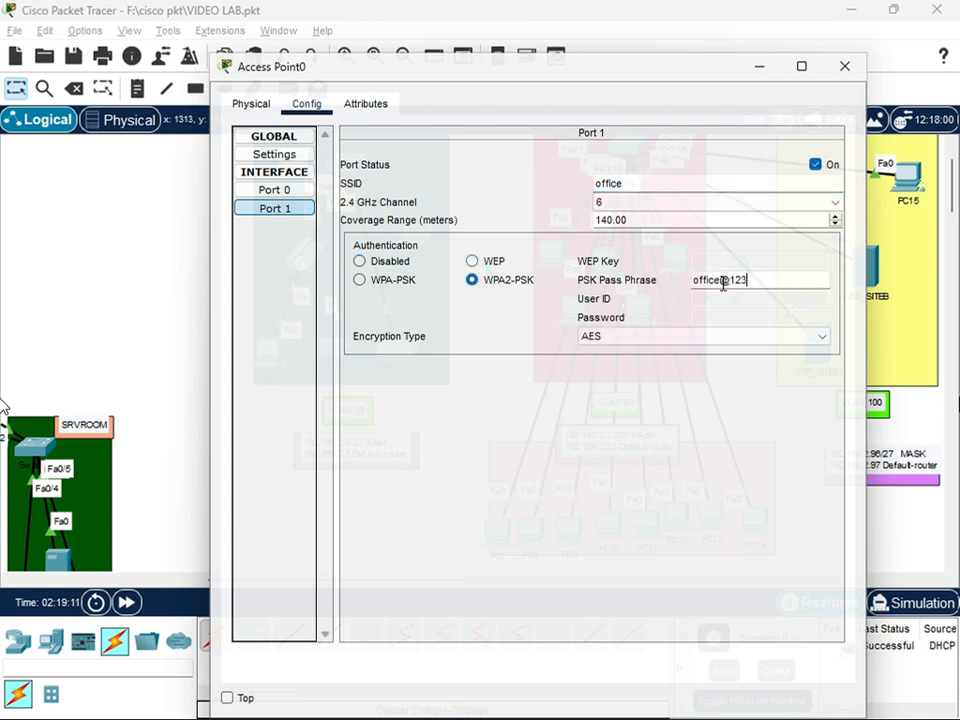
click(274, 190)
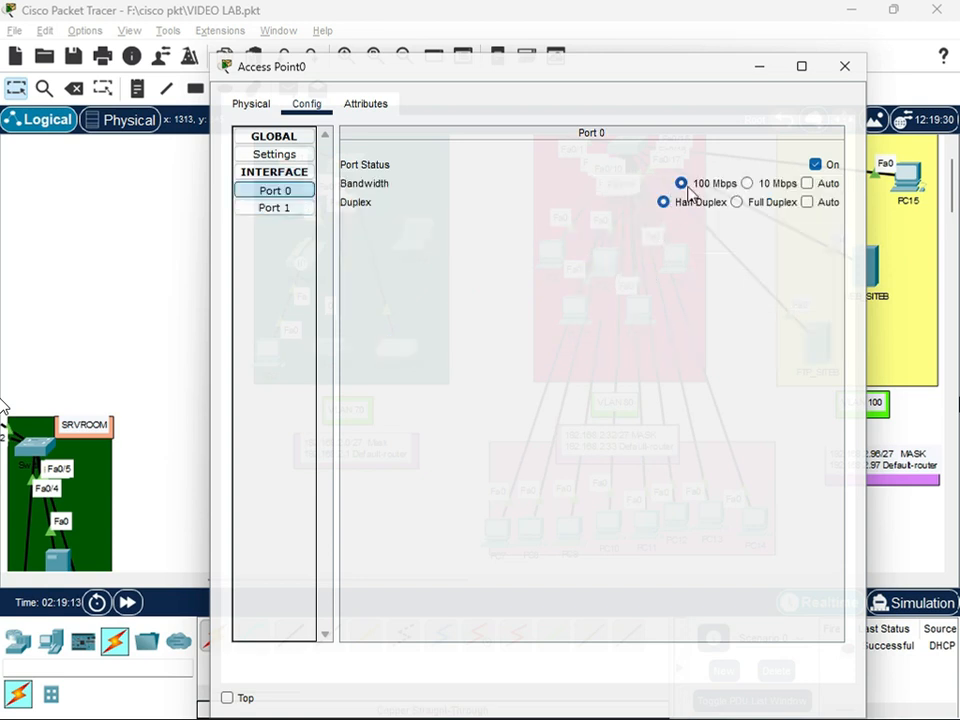
click(843, 68)
Power off Laptop0, replace its Ethernet module with the WPC300N wireless module, and power it back on
click(412, 238)
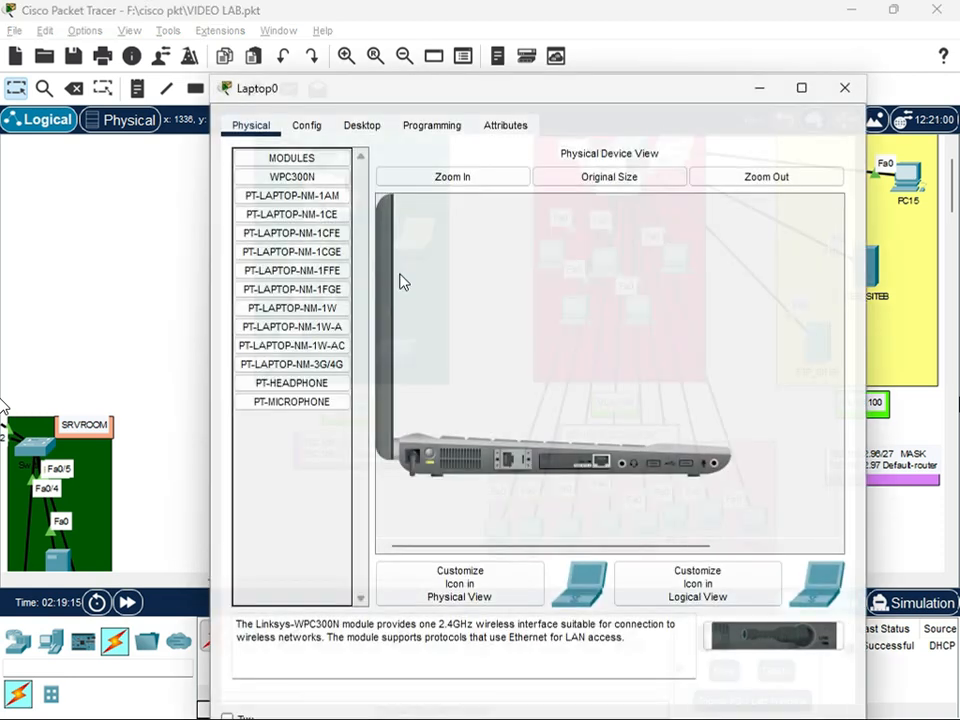
click(428, 456)
drag(583, 455, 730, 598)
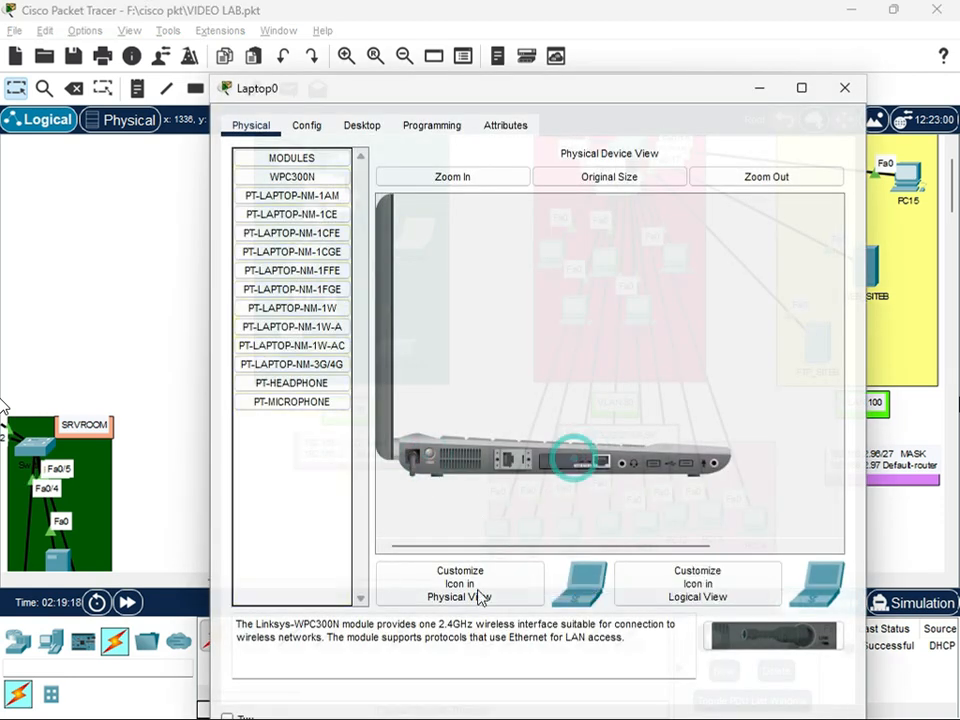
drag(567, 461, 262, 464)
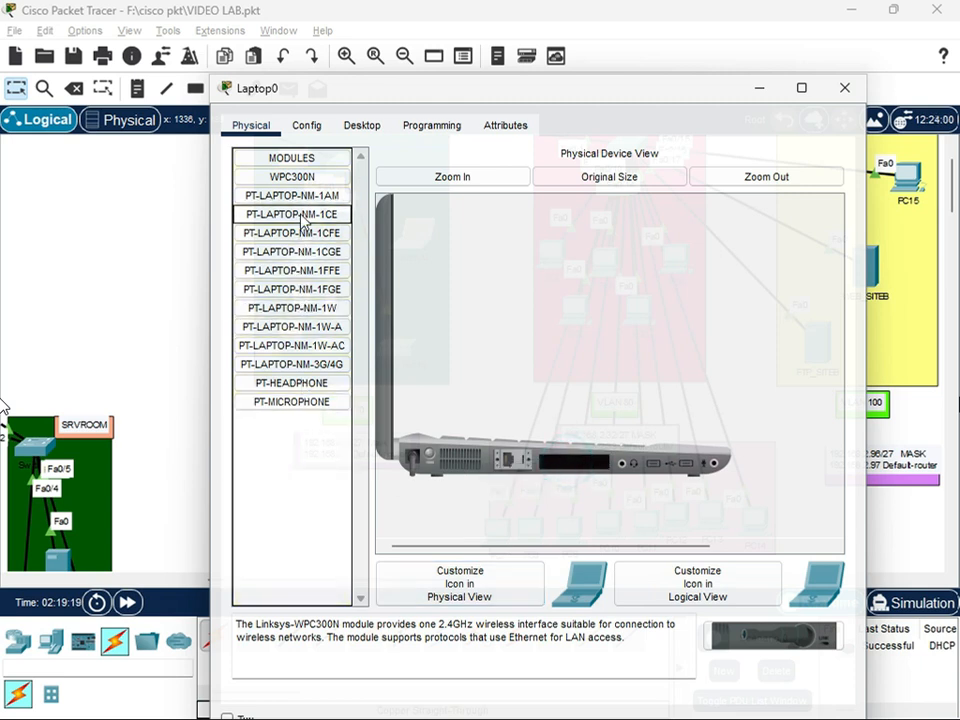
drag(307, 177, 586, 476)
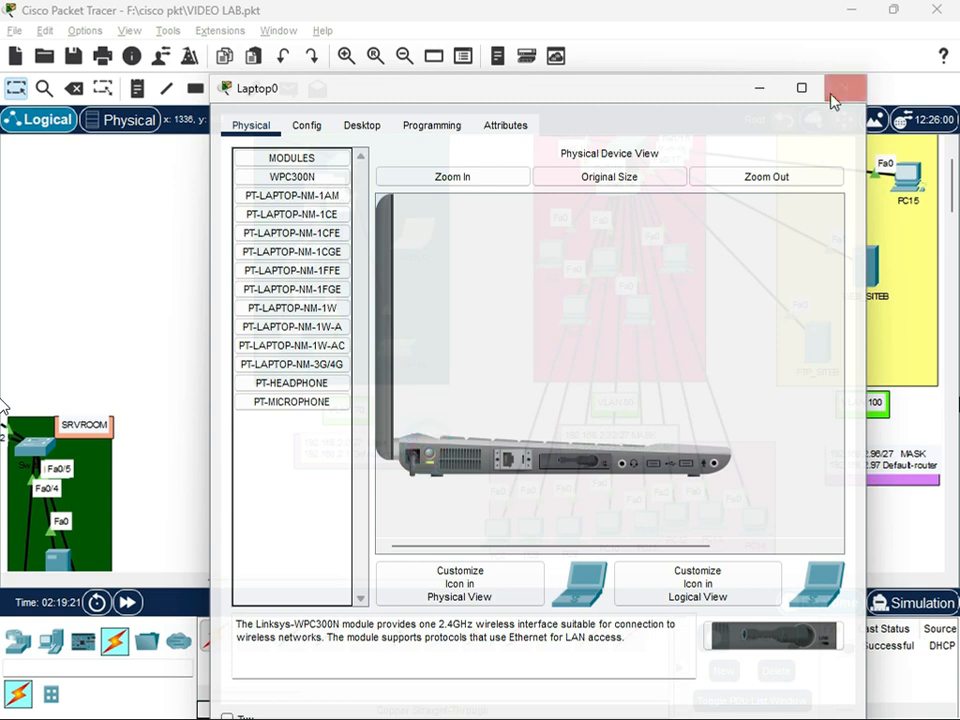
Open Laptop0's PC Wireless utility and refresh its list of available wireless networks
click(310, 126)
click(361, 125)
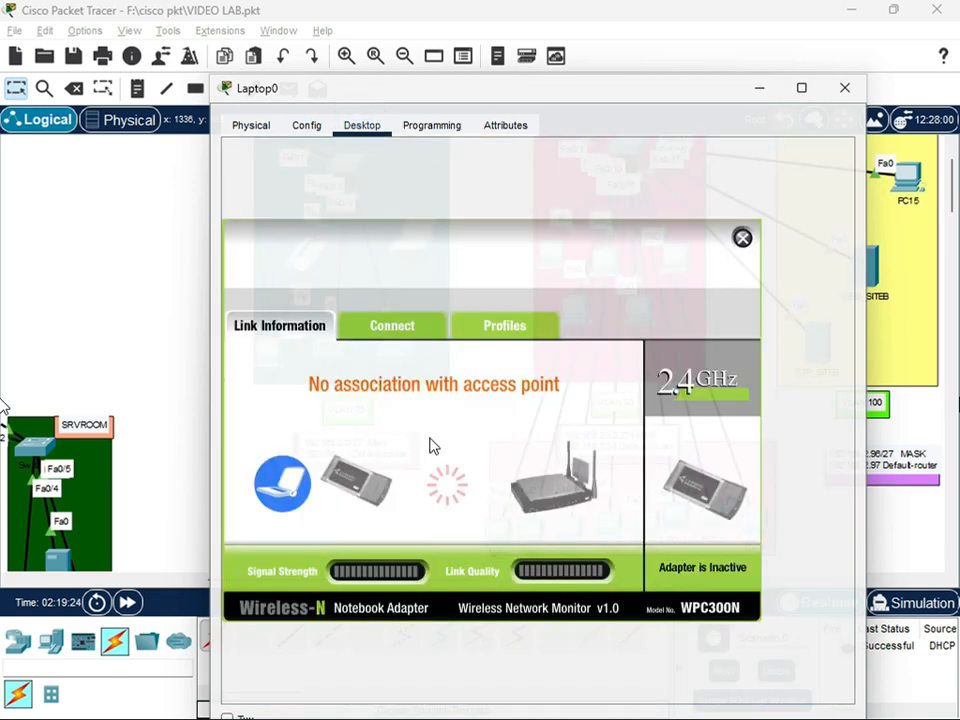
click(391, 327)
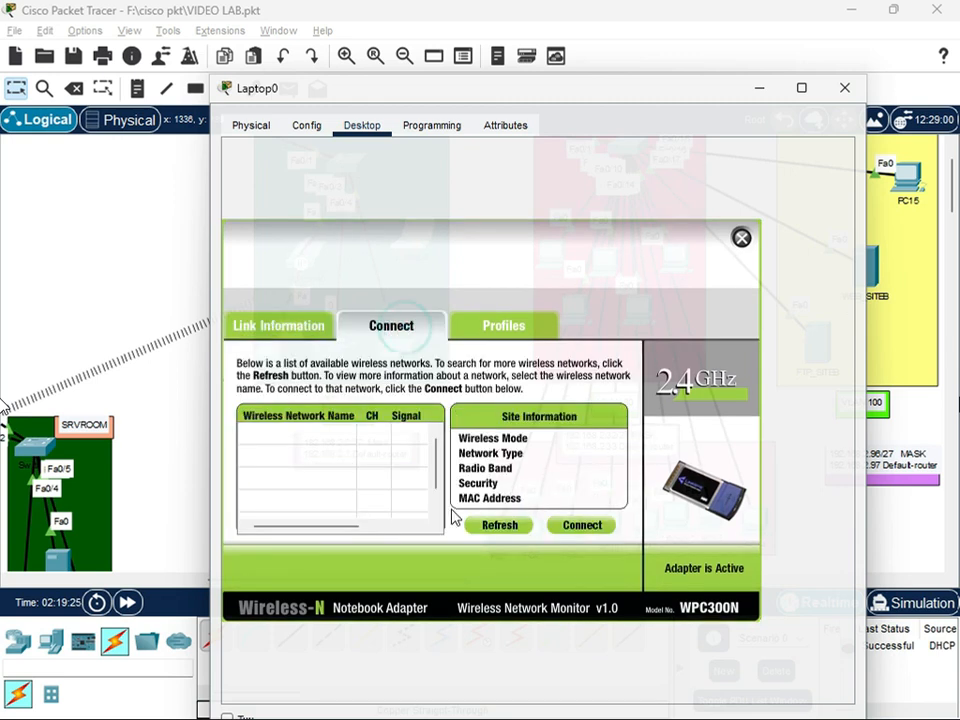
click(485, 527)
click(487, 527)
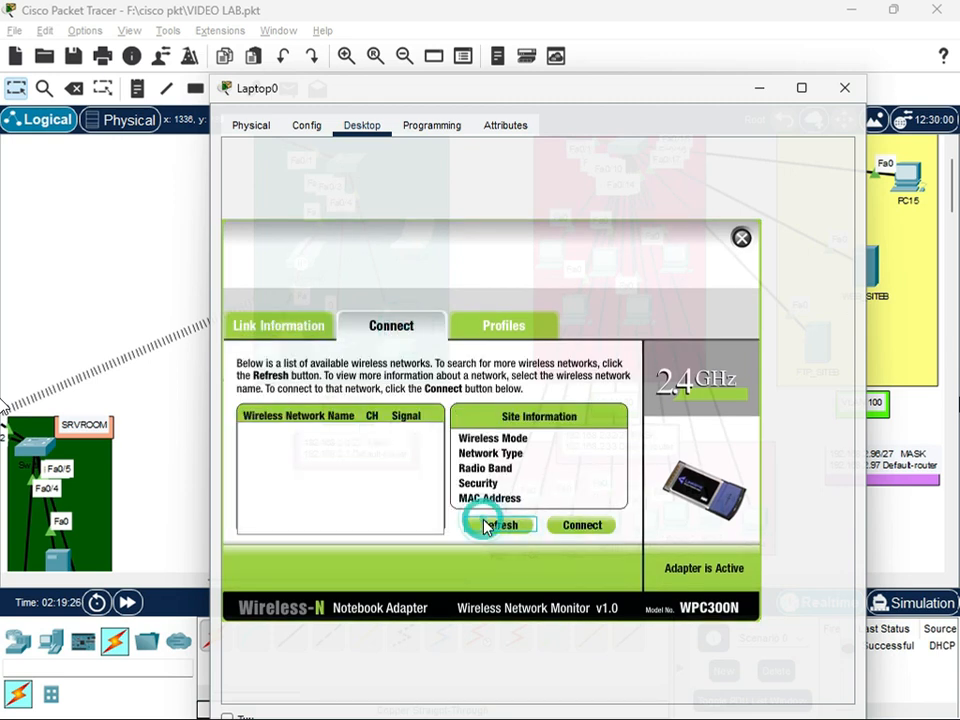
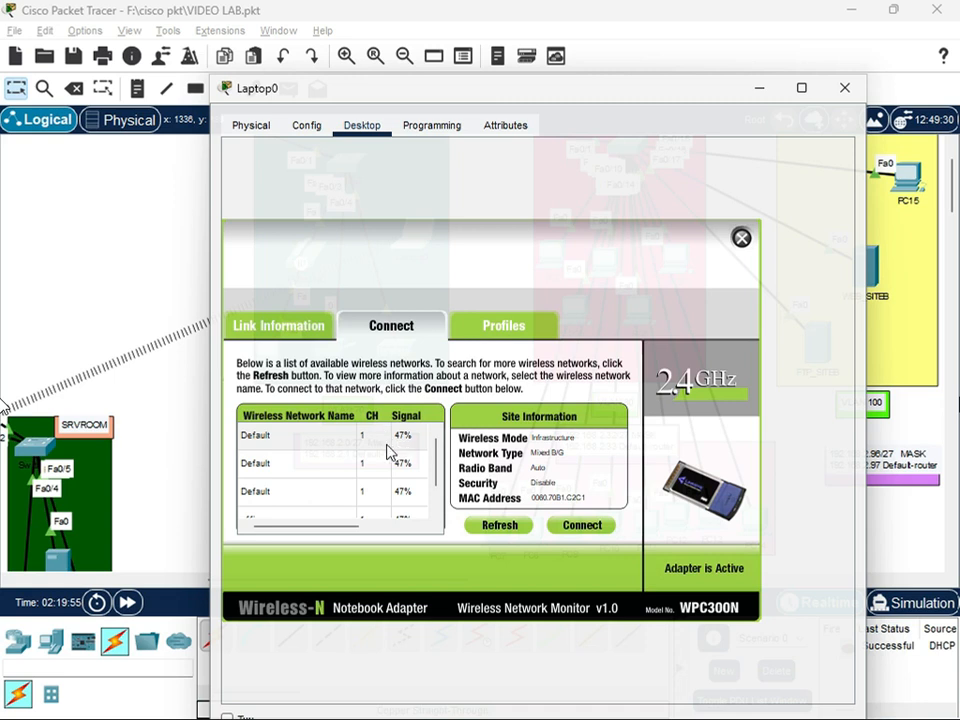
Connect Laptop0 to the office wireless network with WPA2-Personal security, enter the pre-shared key, and close the laptop's window
click(387, 443)
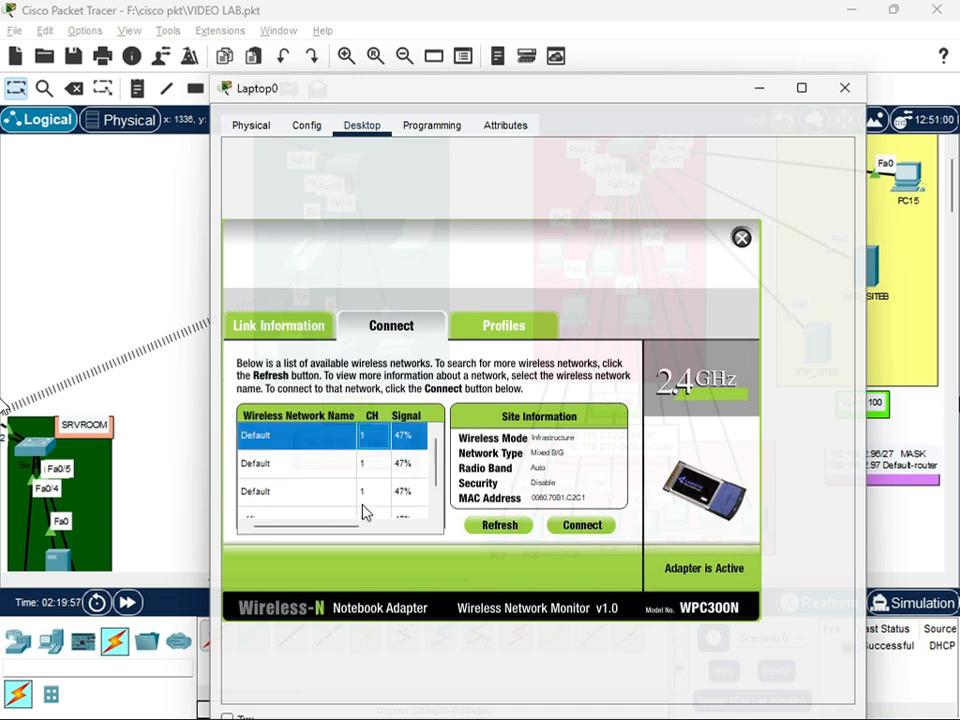
scroll(390, 481, down, 1)
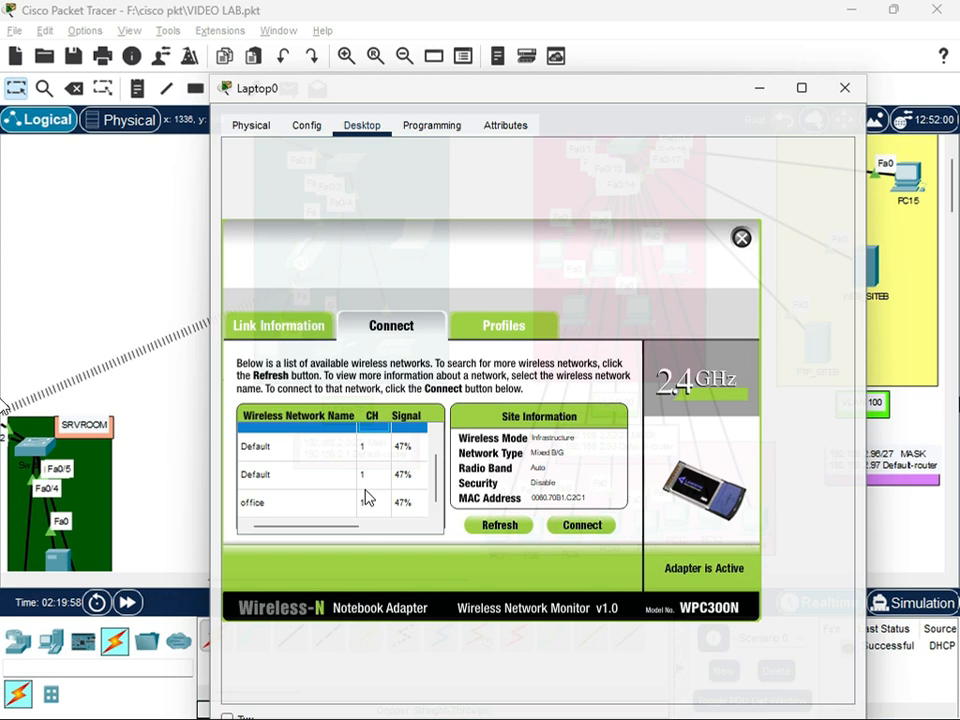
click(349, 505)
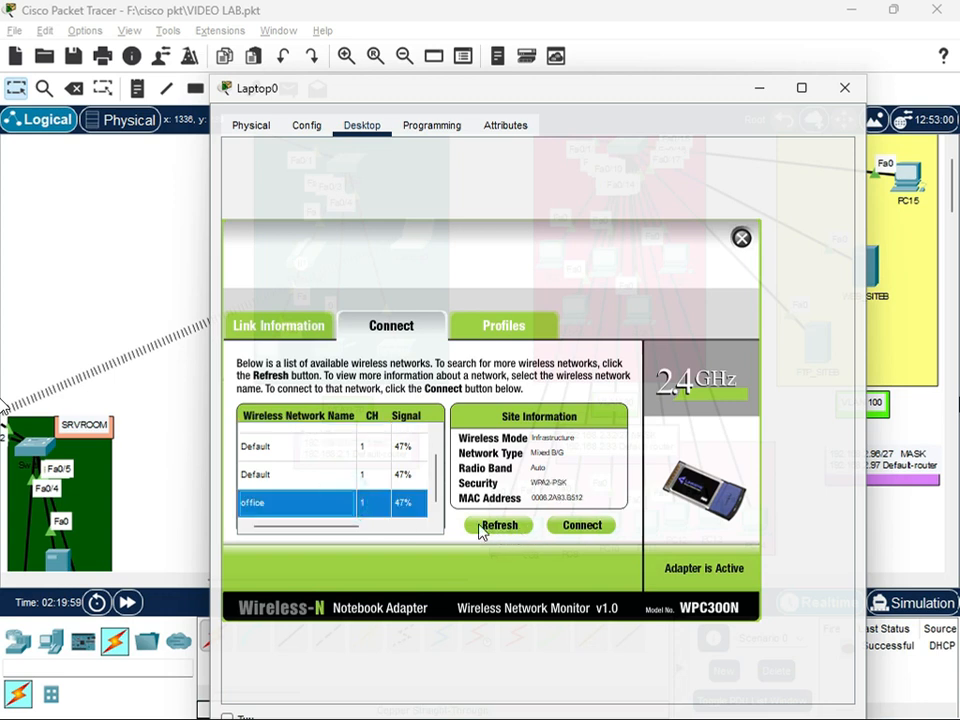
click(567, 524)
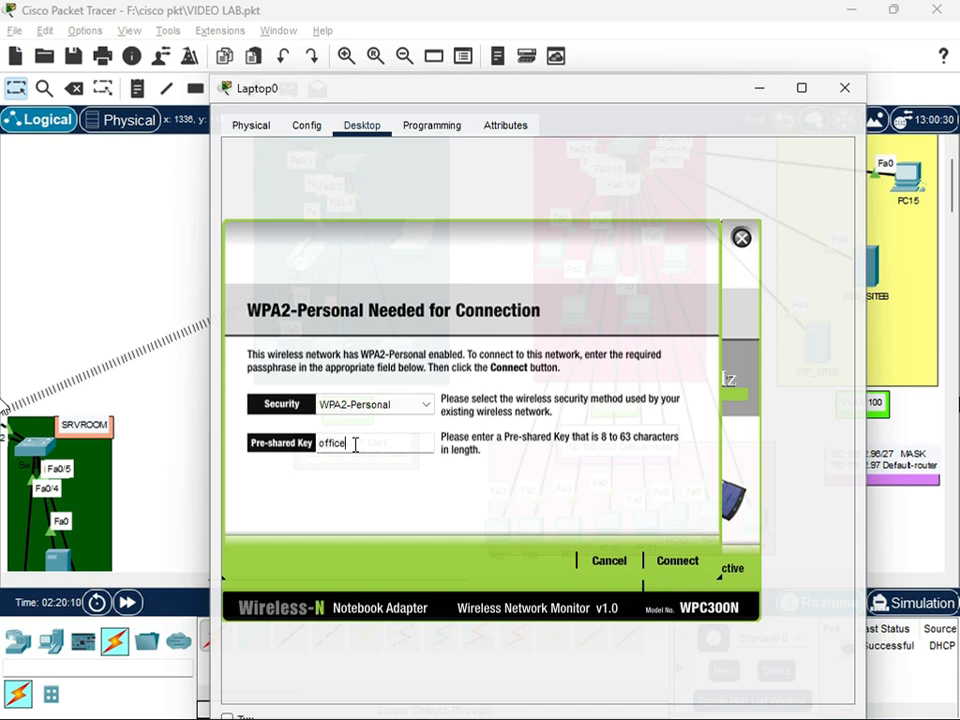
text(office@123)
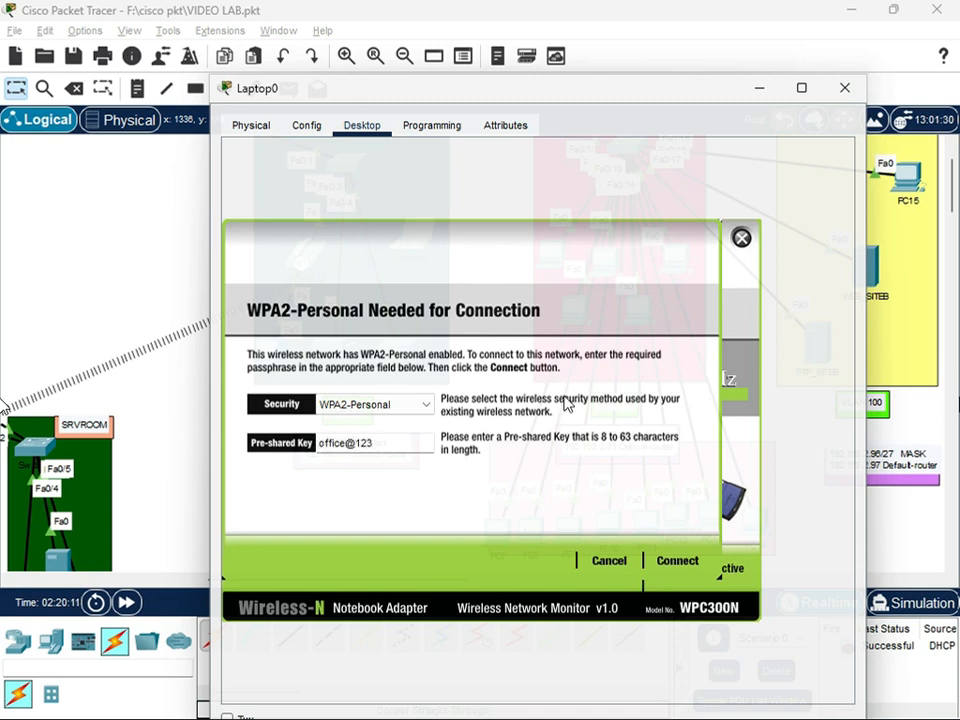
click(677, 560)
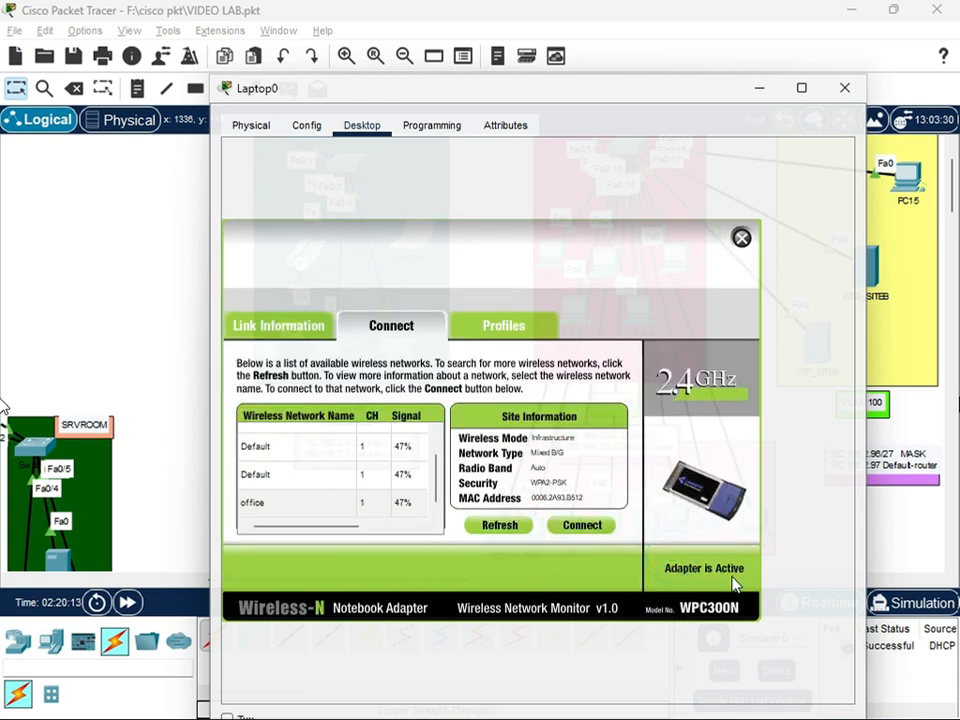
click(741, 237)
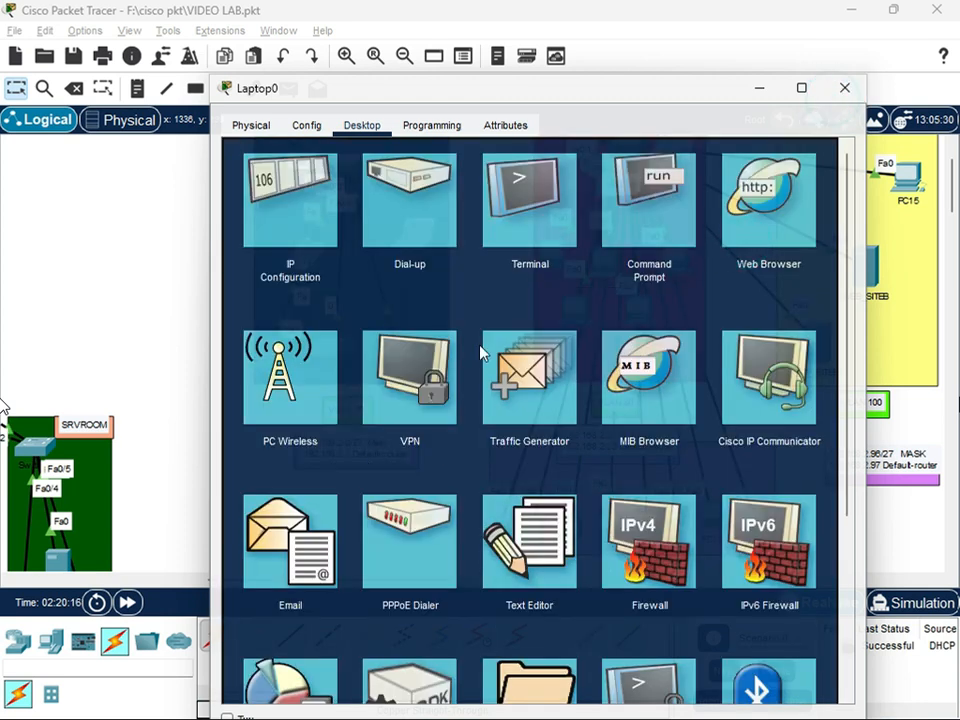
click(840, 90)
Open the IP configuration of the FTP_SITEB server in VLAN 100 and request its IPv4 settings by DHCP
scroll(398, 370, up, 2)
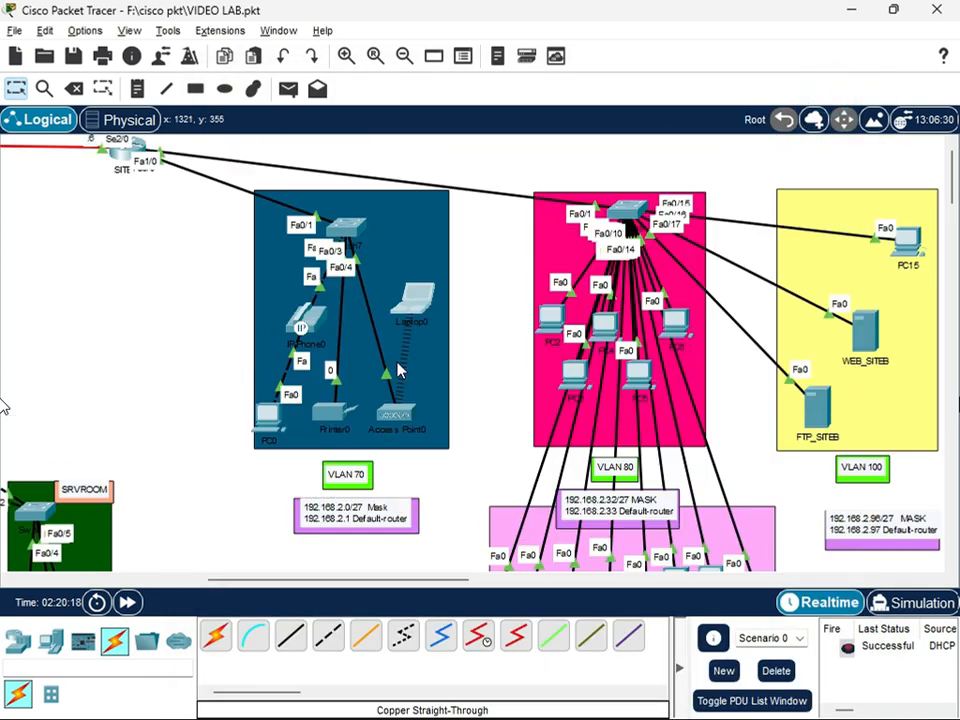
scroll(745, 400, down, 2)
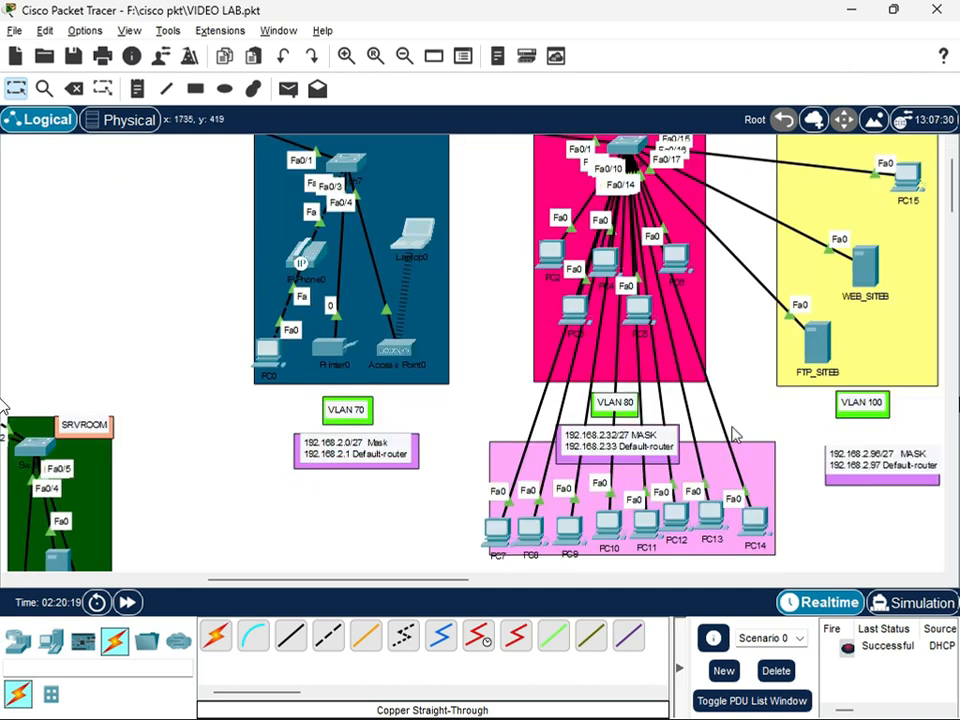
scroll(830, 390, up, 2)
click(815, 405)
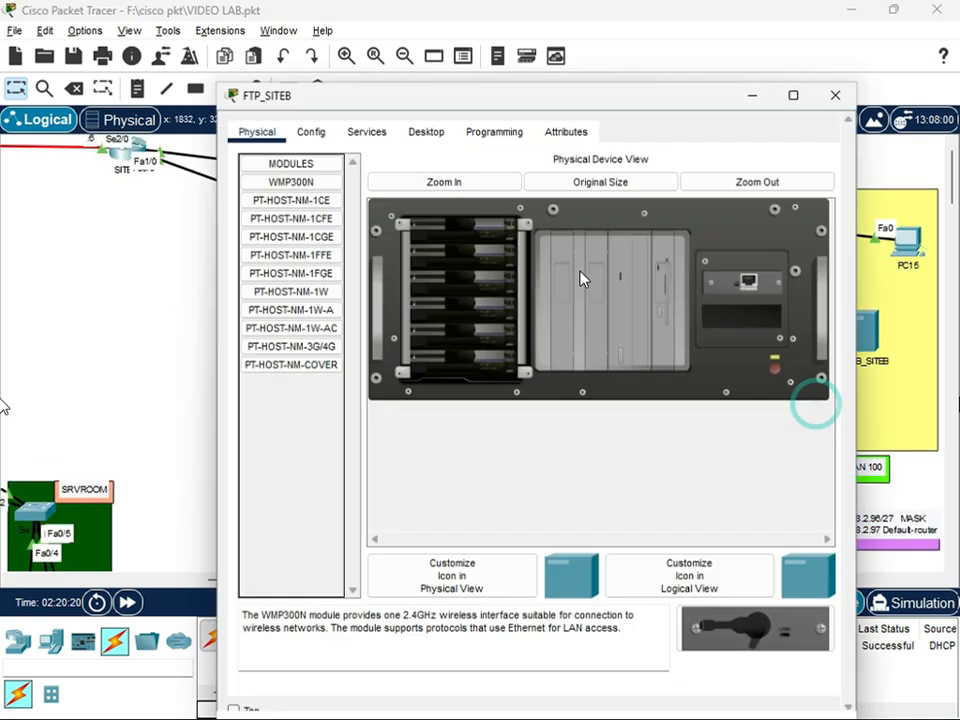
click(437, 131)
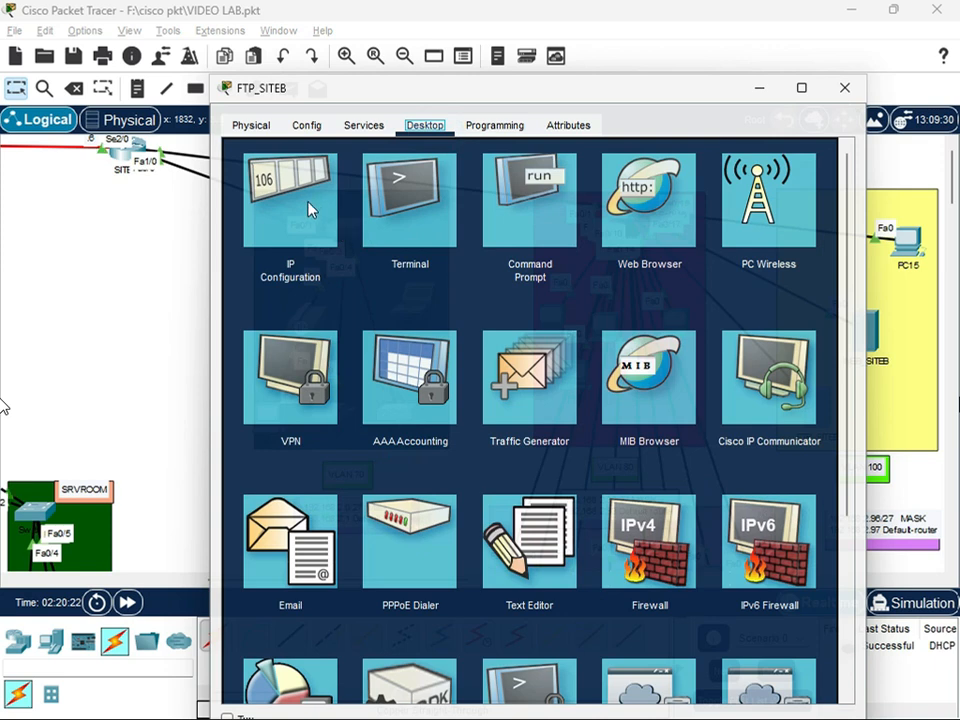
click(258, 130)
click(456, 125)
click(410, 127)
click(300, 228)
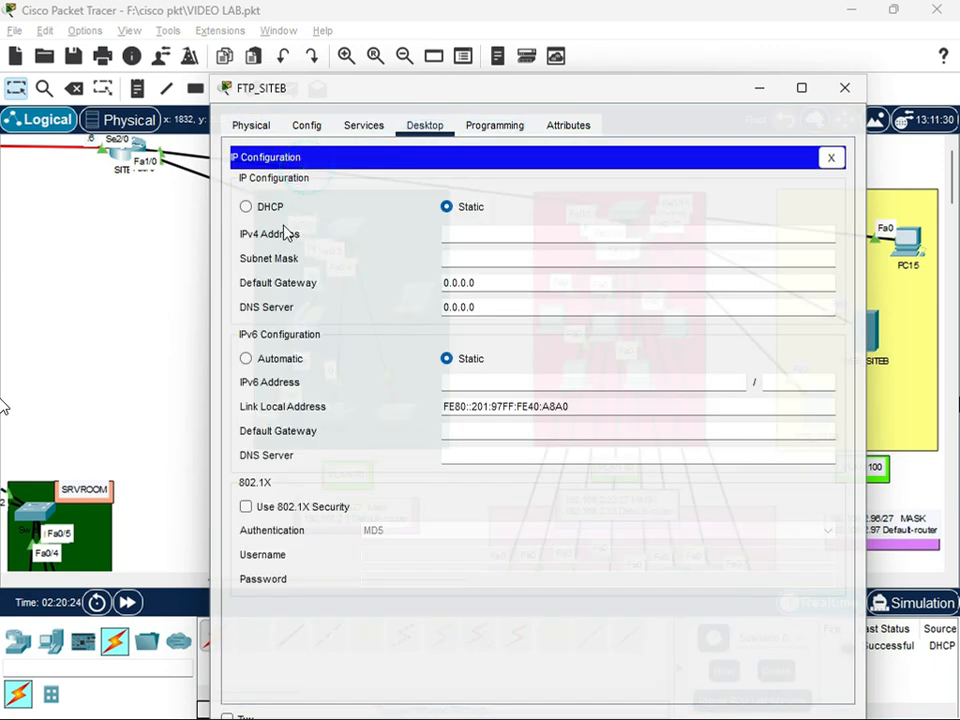
click(262, 208)
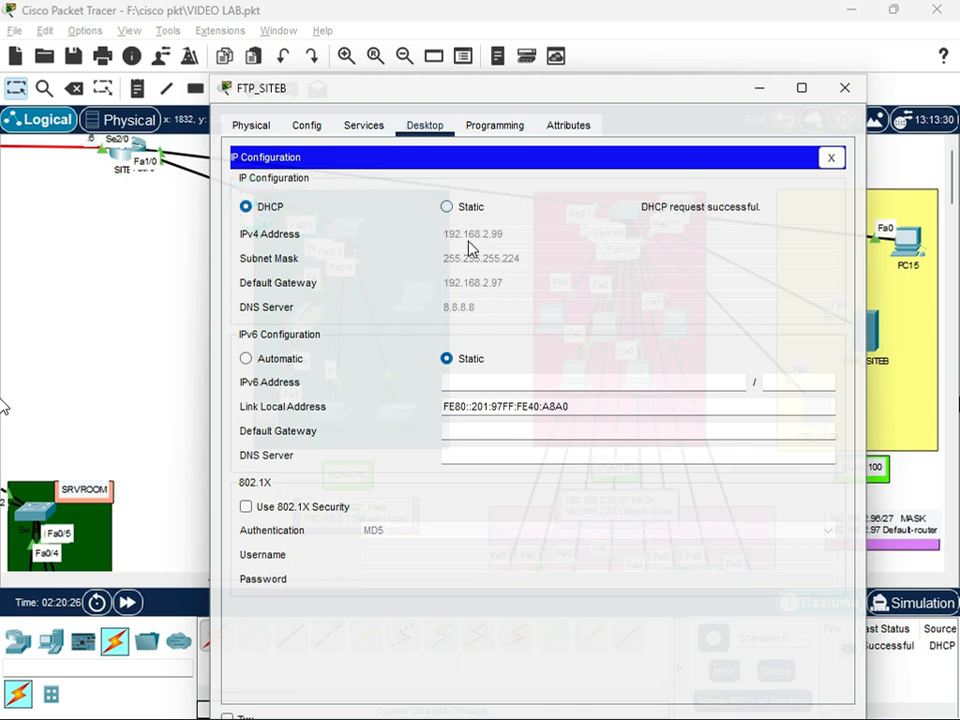
Give FTP_SITEB the static IPv4 address 192.168.2.99, subnet mask 255.255.255.224, default gateway 192.168.2.97 and DNS server 8.8.8.8
click(446, 208)
click(477, 232)
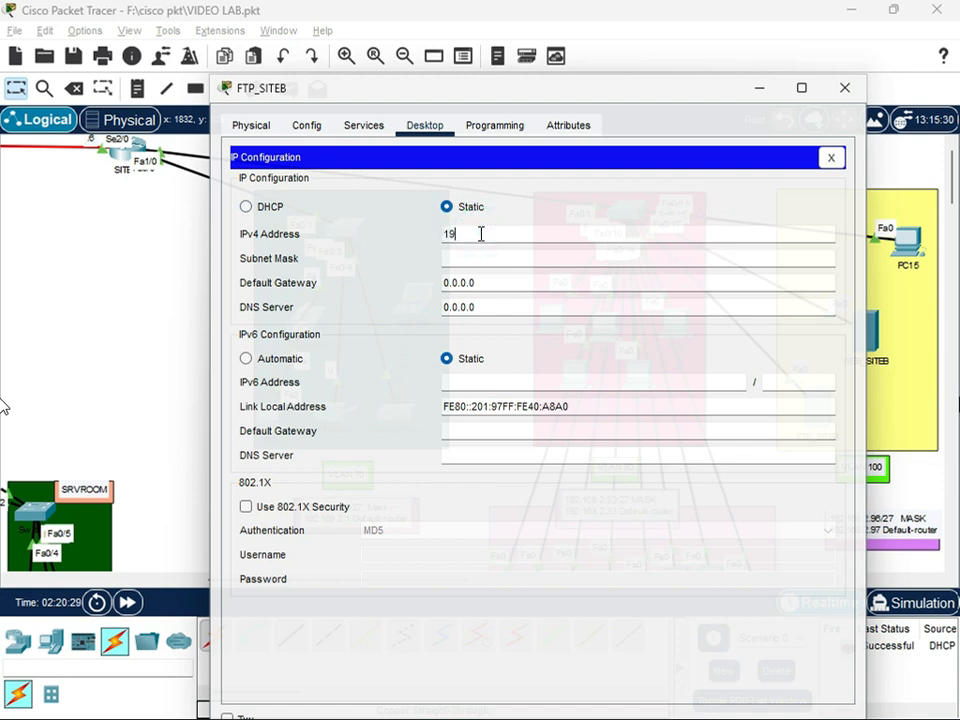
key(Tab)
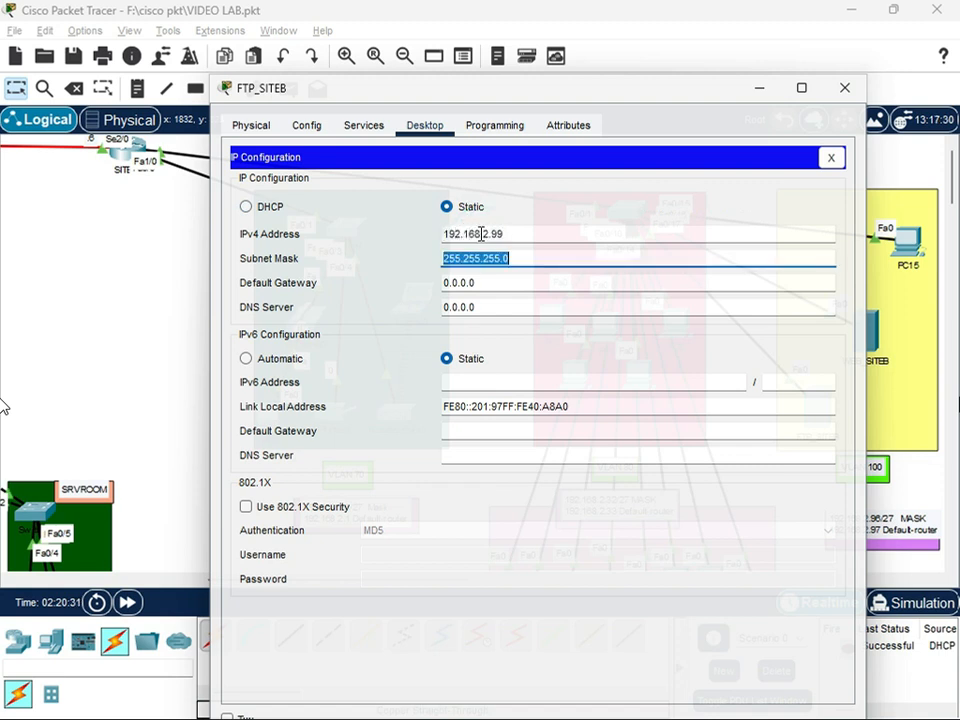
text(24)
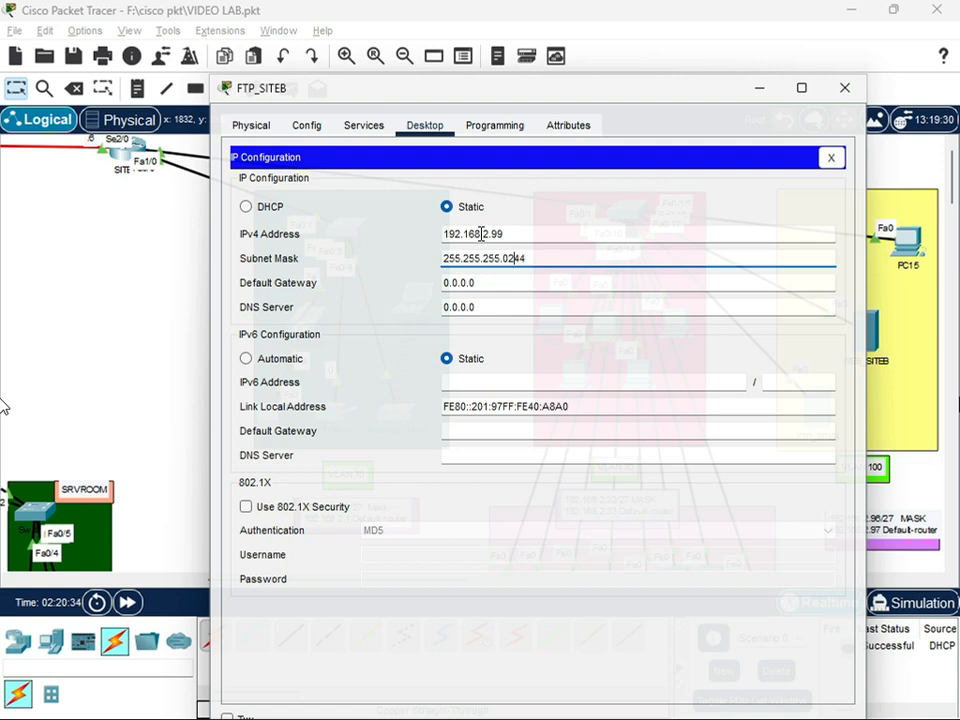
key(Tab)
text(192)
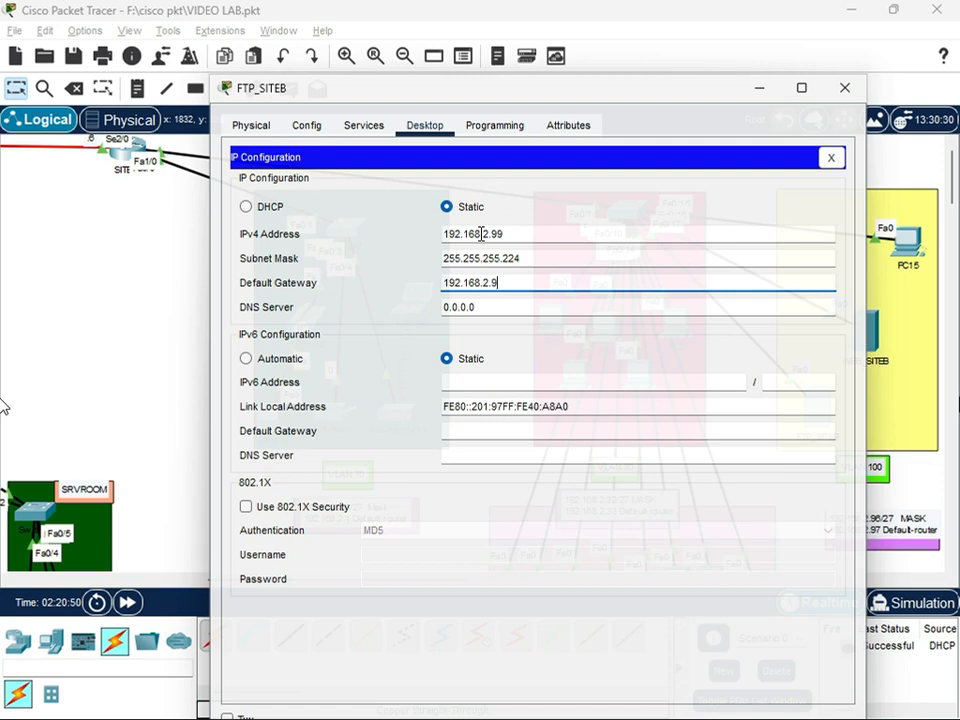
key(Tab)
text(8.8.)
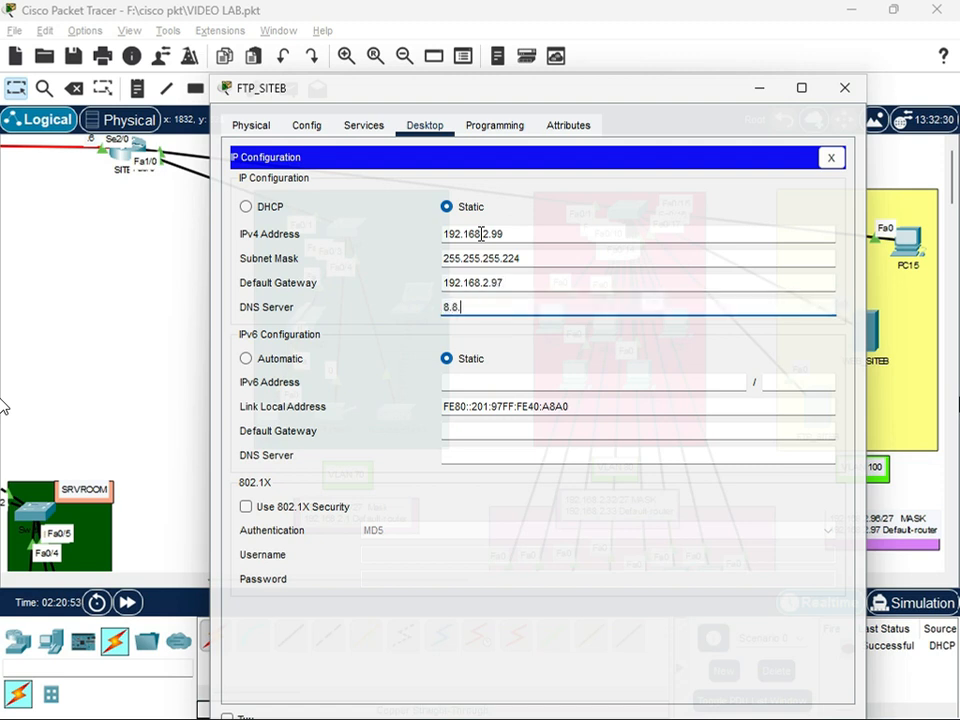
text(8.8)
Check the user account and stored files of FTP_SITEB's FTP service and close the server's window
click(364, 127)
click(285, 335)
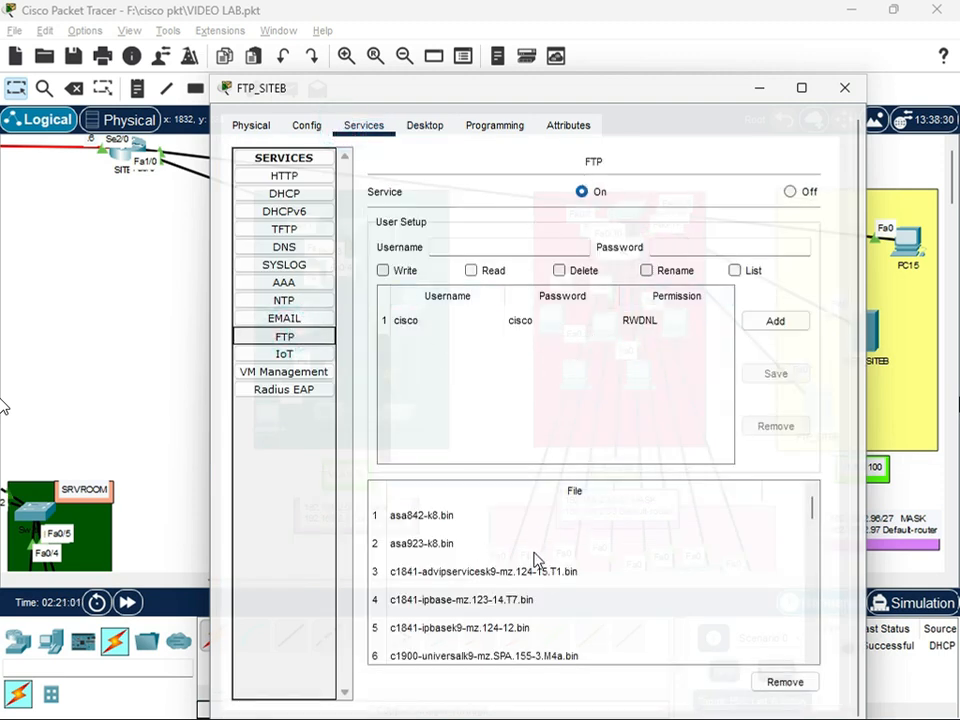
click(552, 324)
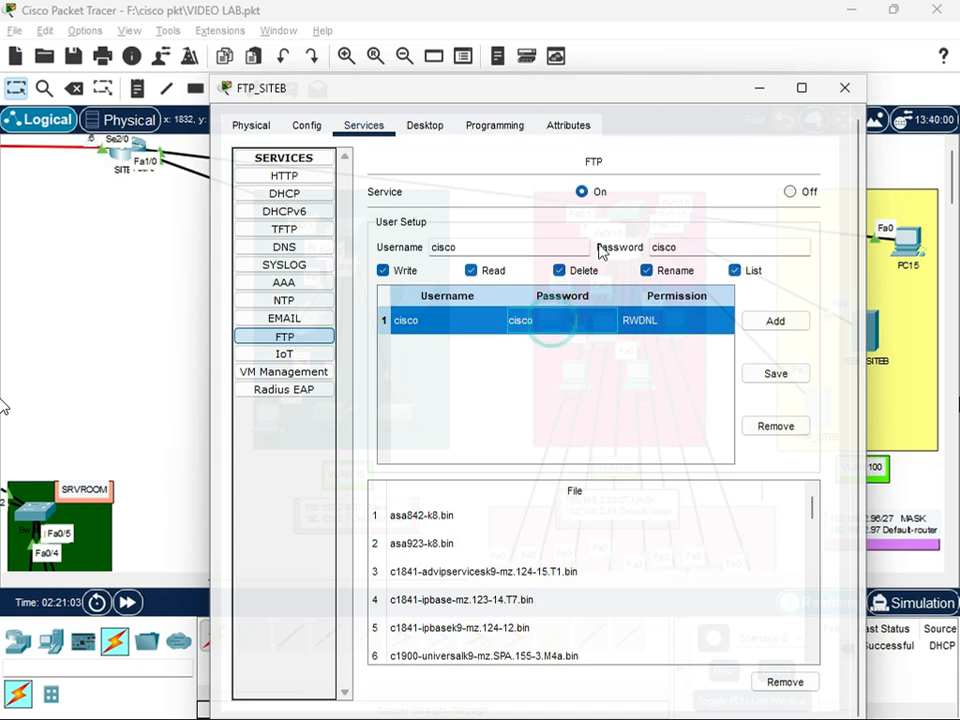
scroll(450, 525, down, 1)
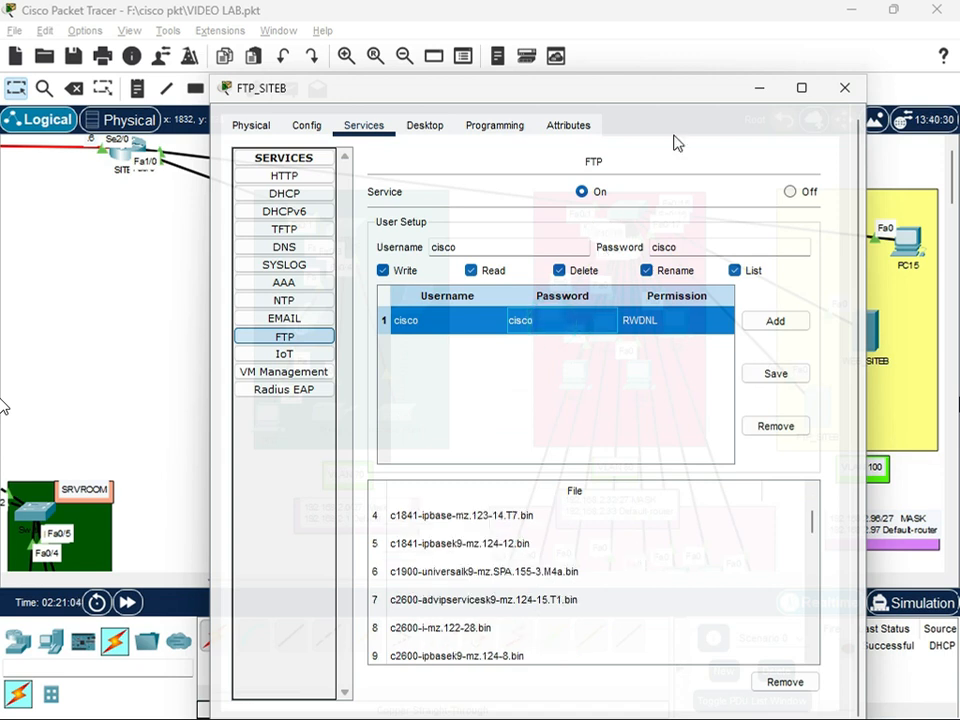
click(844, 88)
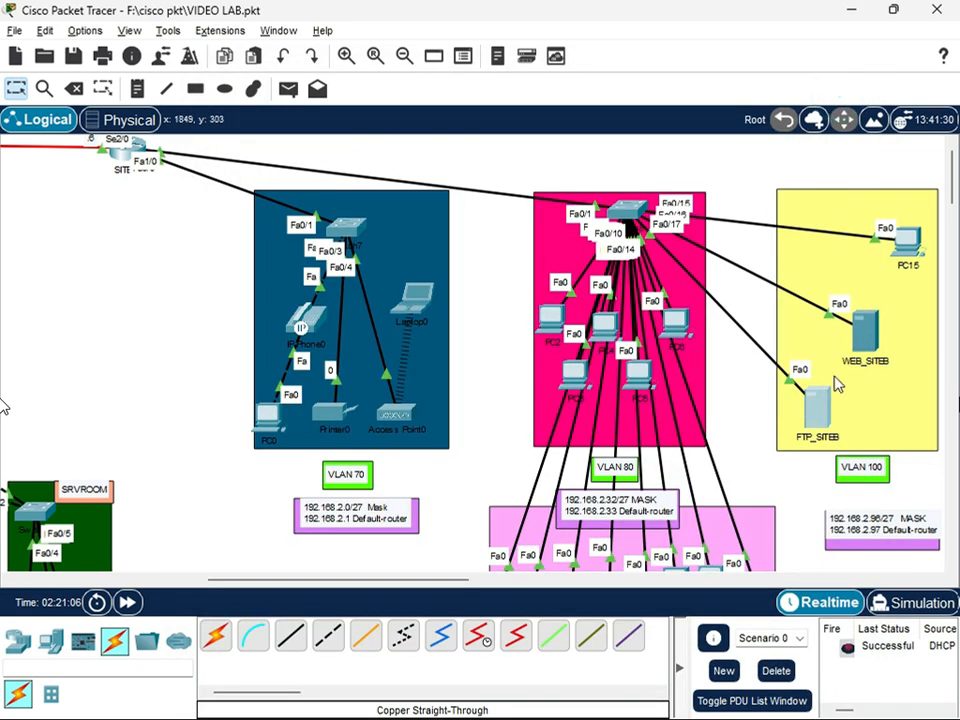
Open the WEB_SITEB server's IP configuration and request its IPv4 settings by DHCP
click(865, 340)
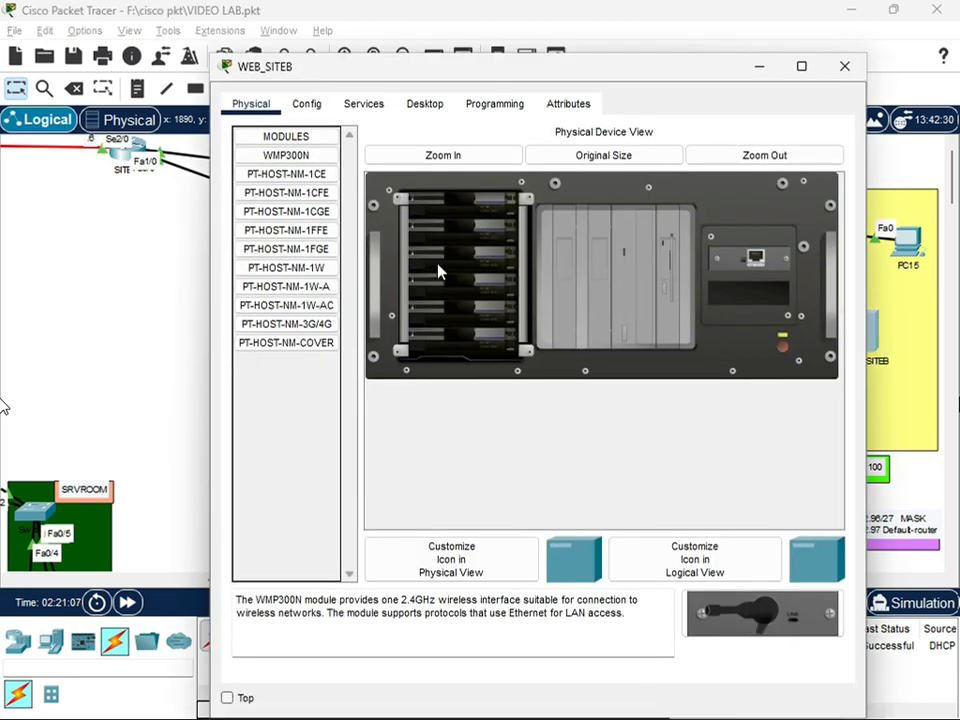
click(424, 103)
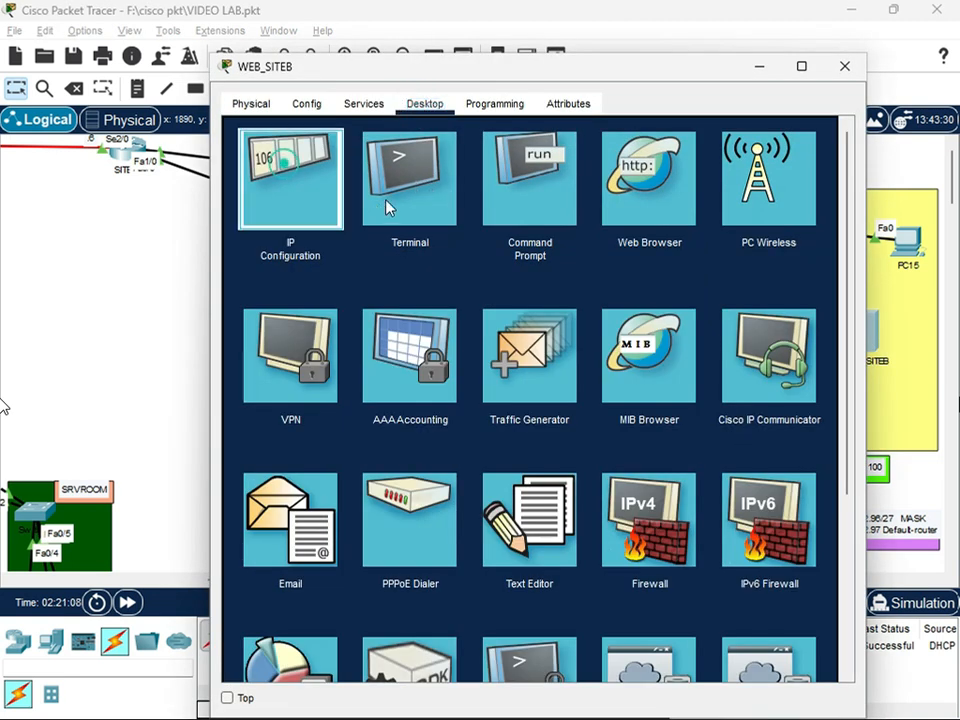
click(290, 170)
click(297, 189)
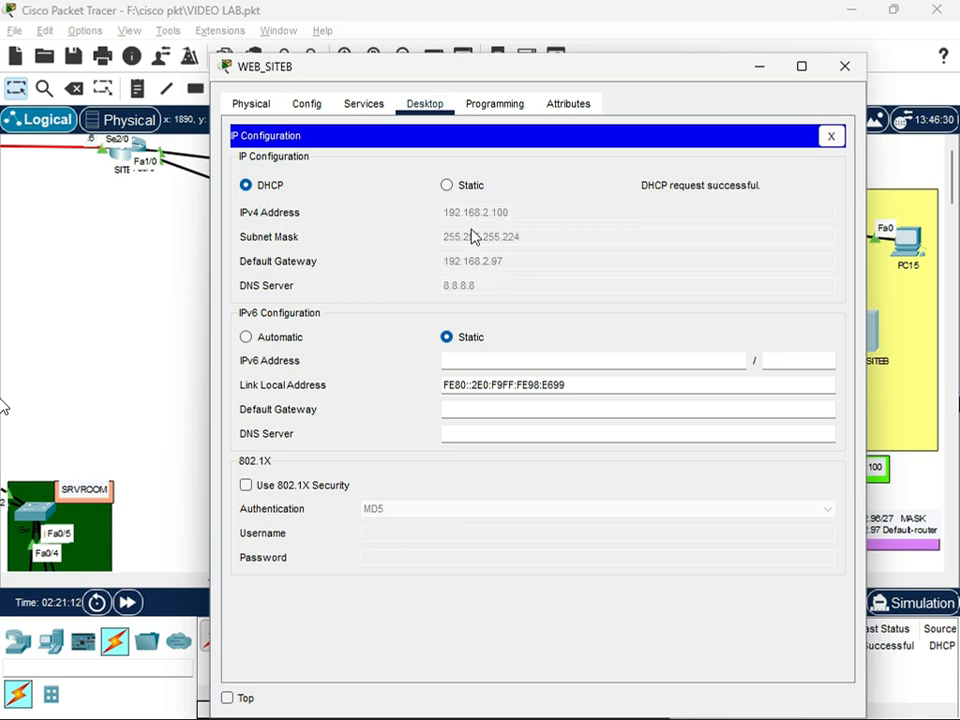
Give WEB_SITEB the static IPv4 address 192.168.2.100, subnet mask 255.255.255.224, default gateway 192.168.2.97 and DNS server 8.8.8.8
click(454, 190)
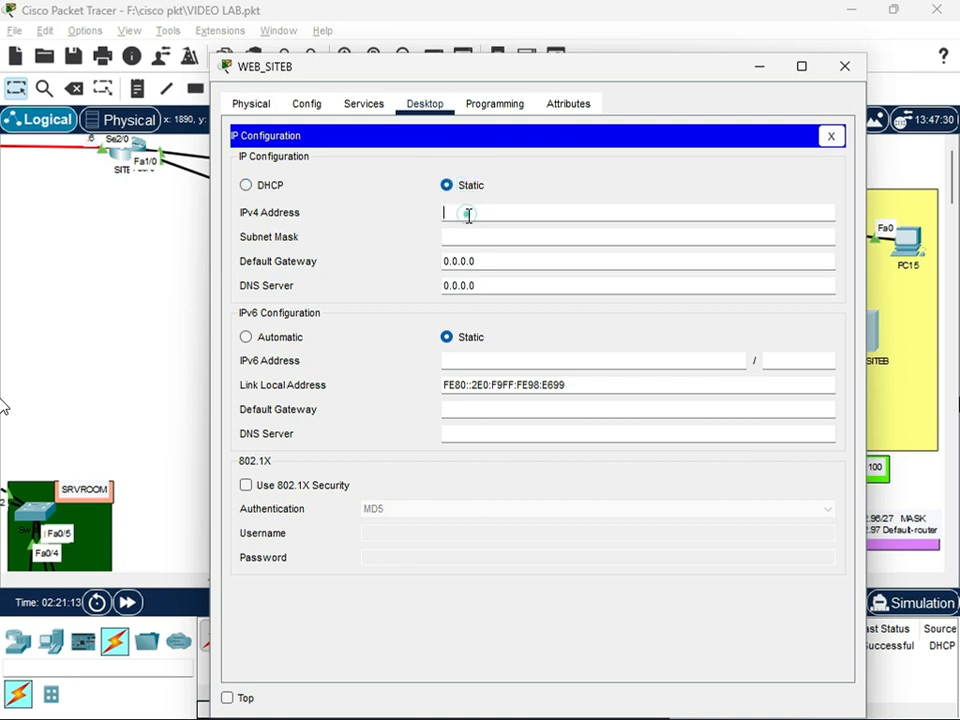
text(192.168.2.100)
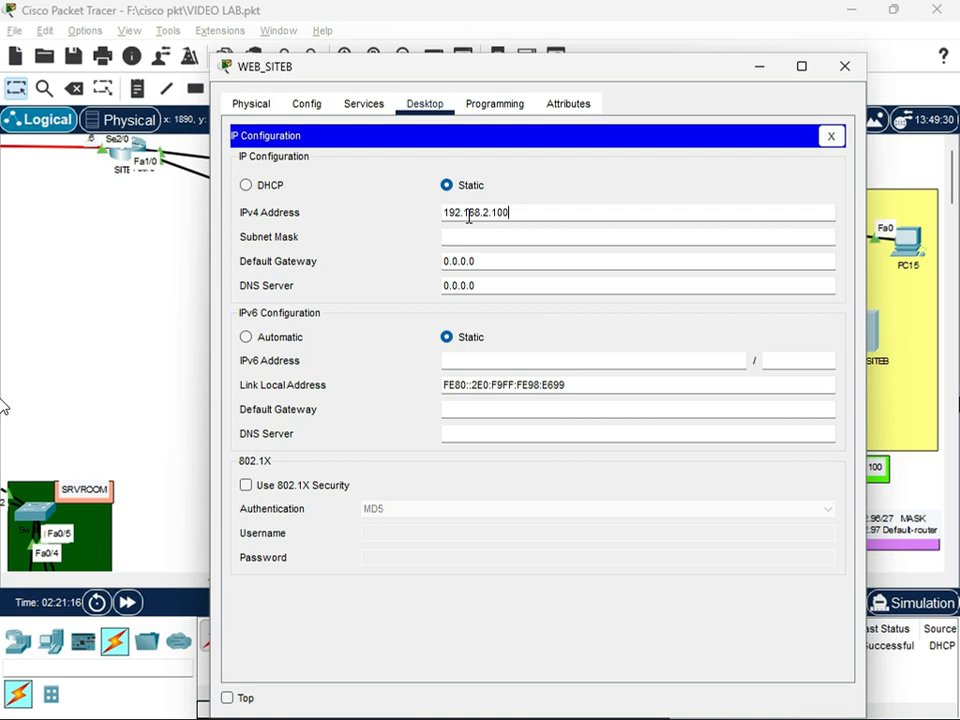
key(Tab)
key(BackSpace)
text(224)
key(Tab)
text(192.168.2.97)
key(Tab)
text(8)
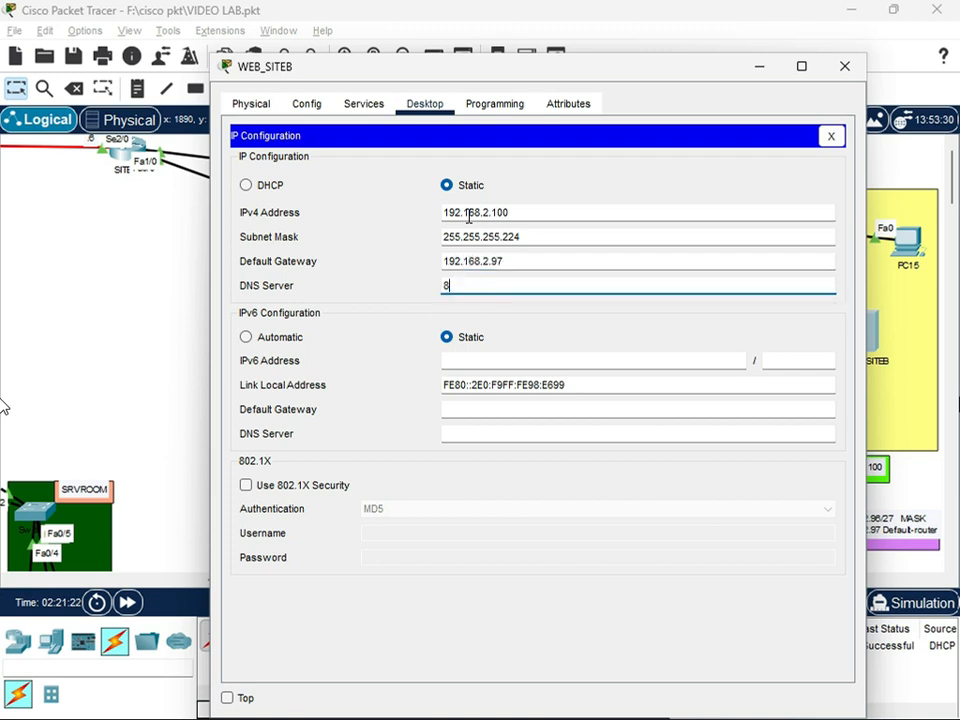
text(.8.8.8)
Turn off plain HTTP in WEB_SITEB's web service
click(363, 104)
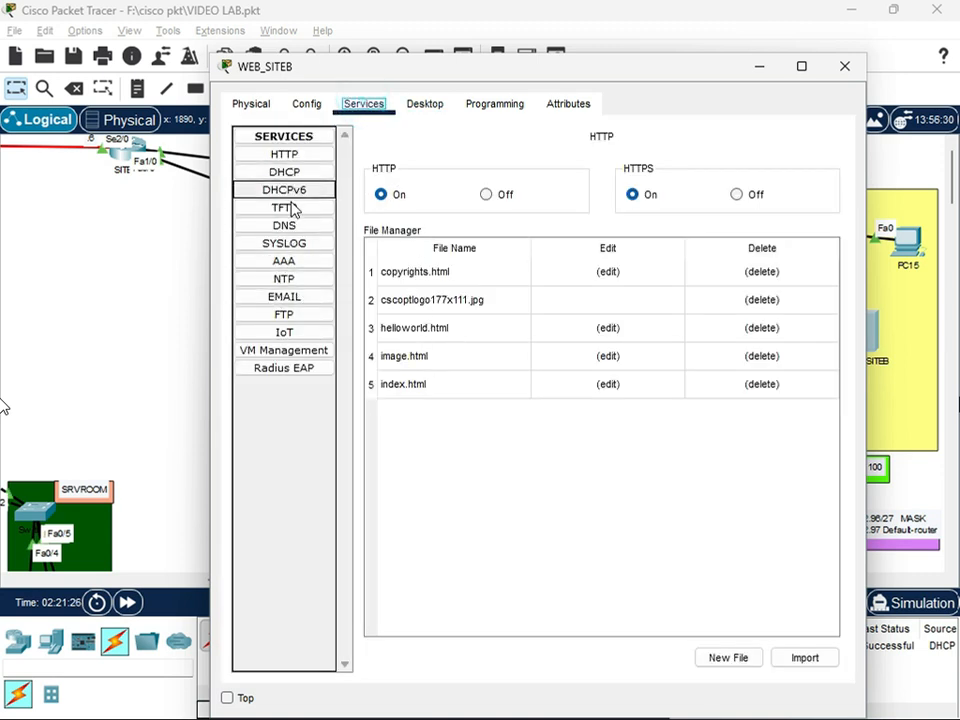
click(300, 154)
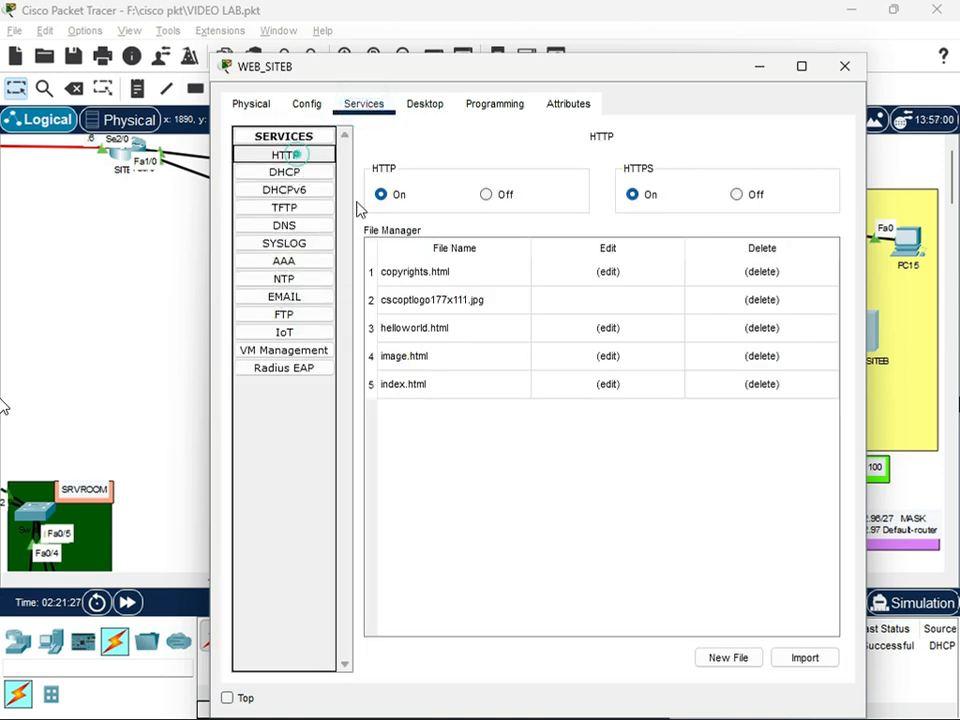
click(486, 195)
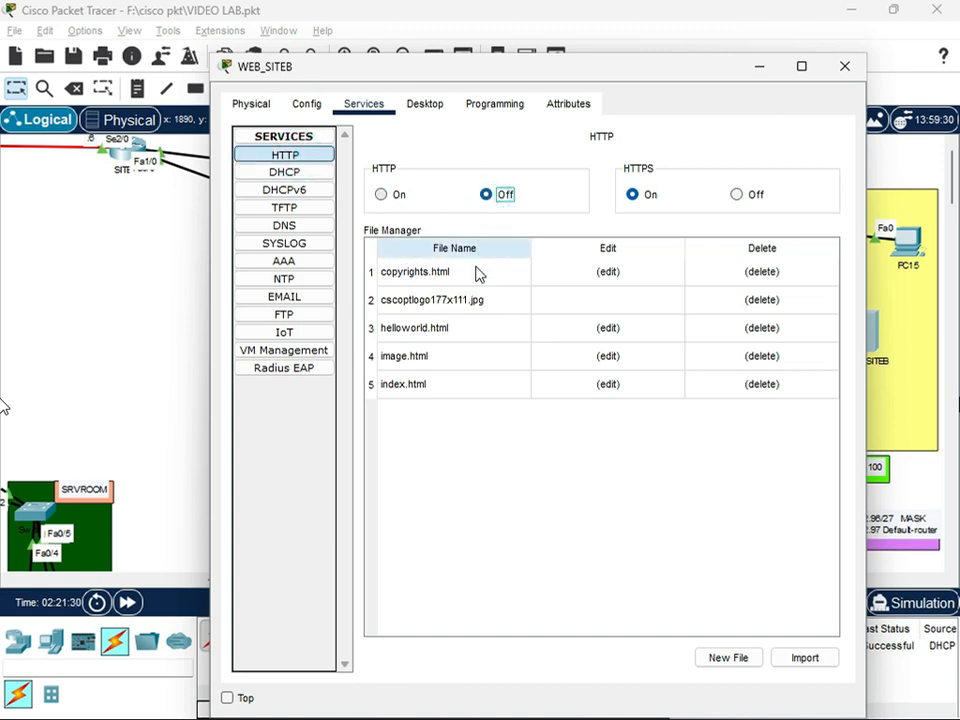
Open helloworld.html in WEB_SITEB's web service for editing and replace its content with an html doctype declaration and an opening html tag
click(438, 328)
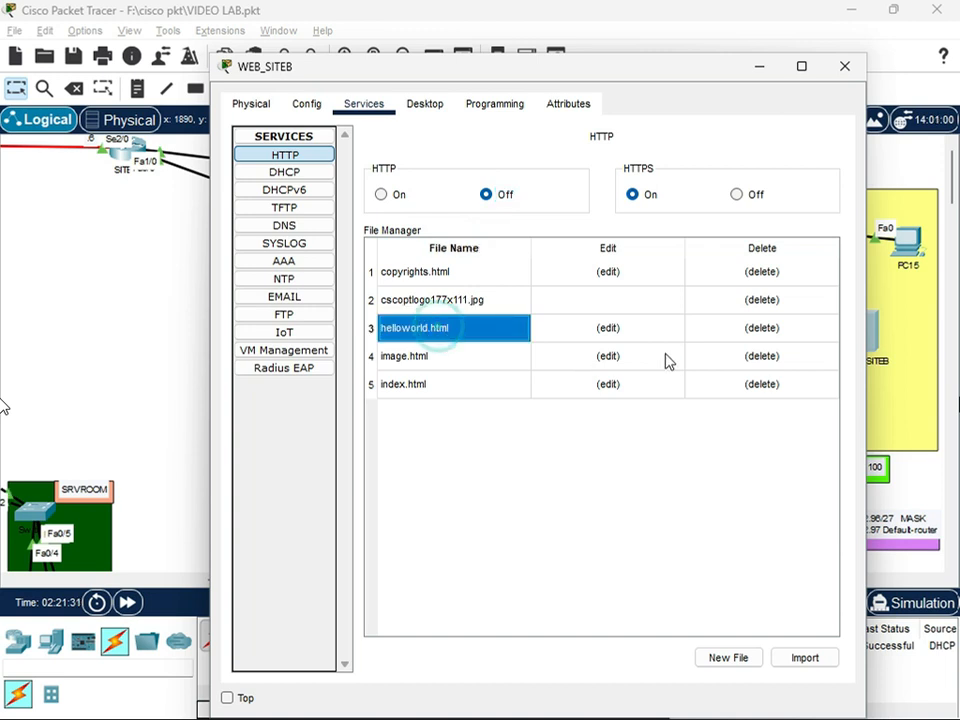
click(620, 332)
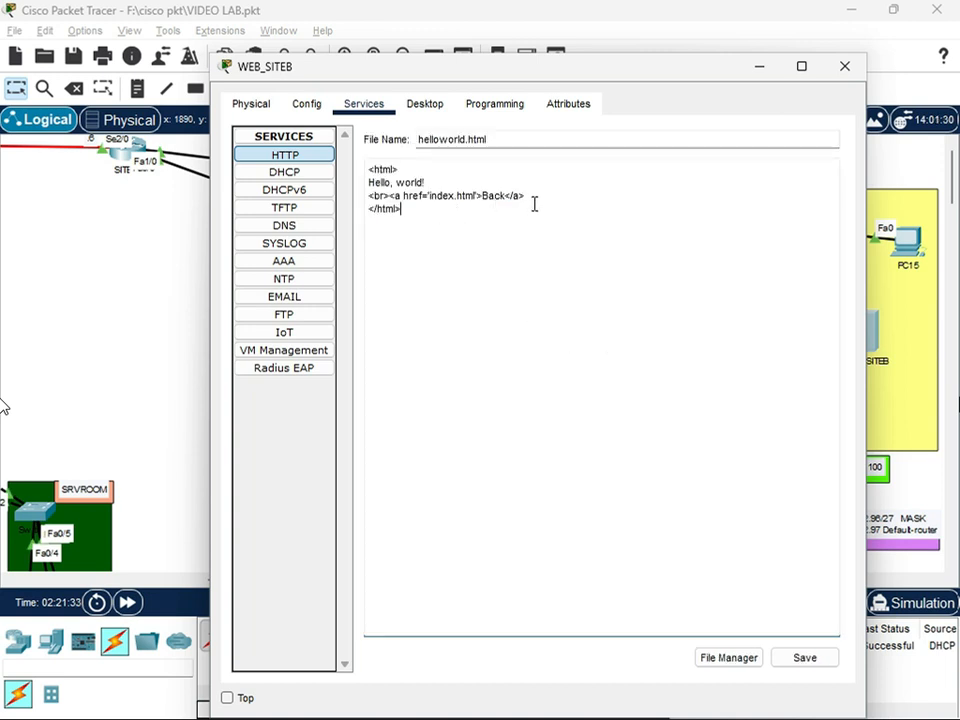
drag(531, 204, 347, 165)
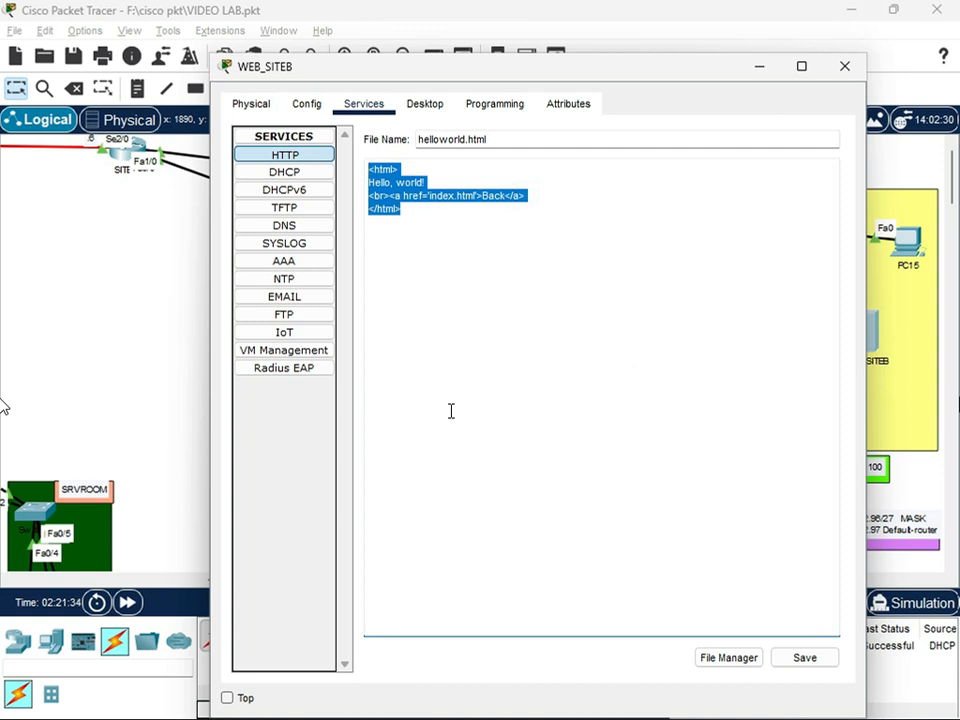
text(<>)
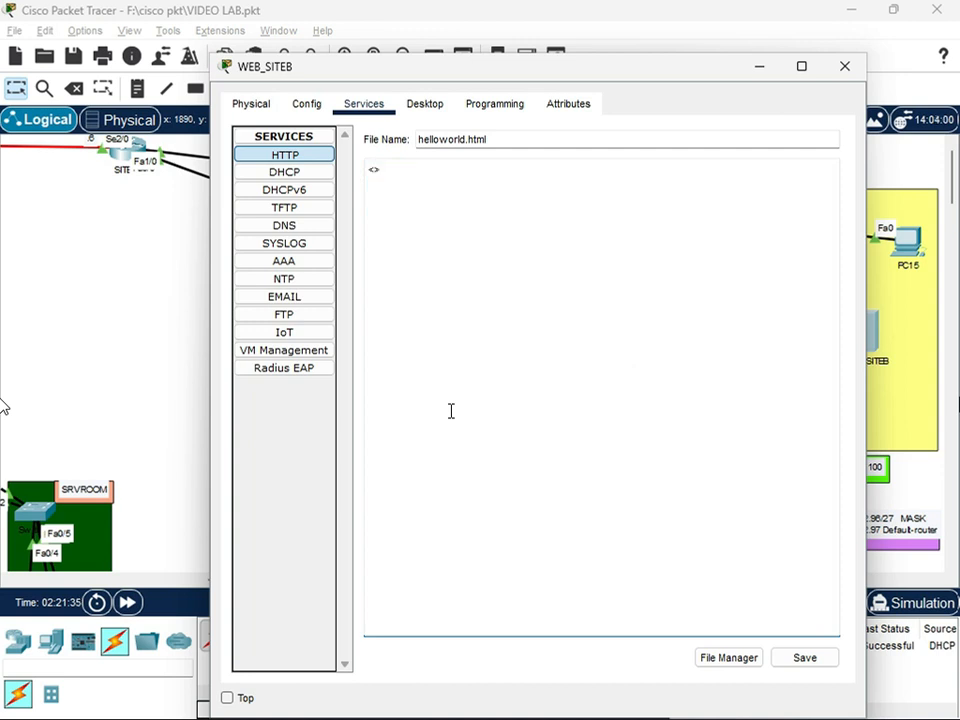
text(!Doctypehtml)
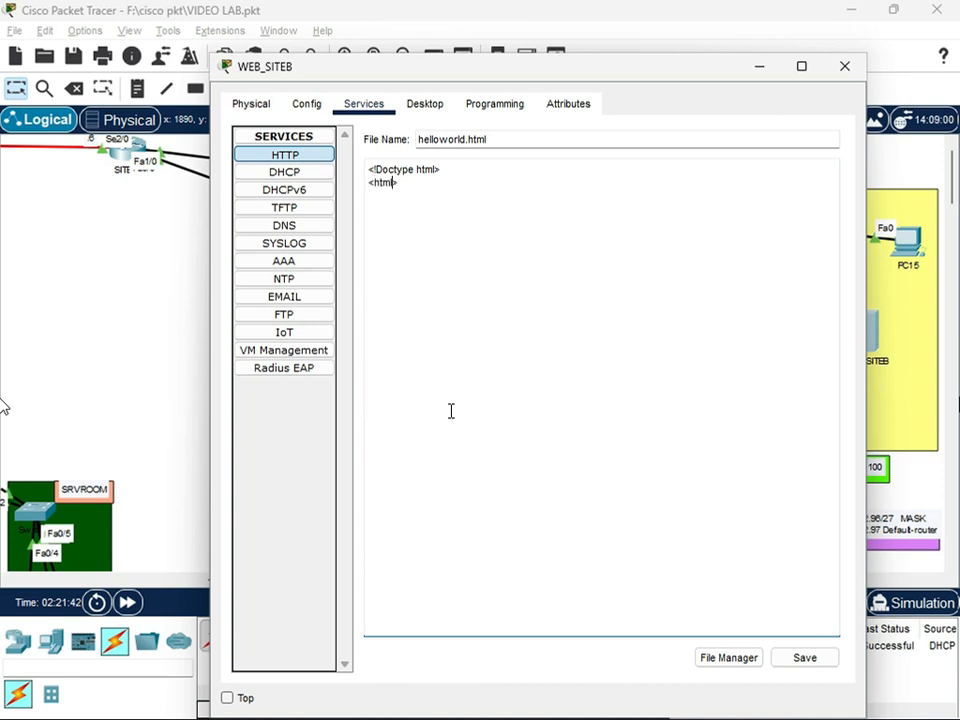
Add an opening head tag and the page title "THIS IS JUST THE TEST" to the file
key(Return)
text(<>)
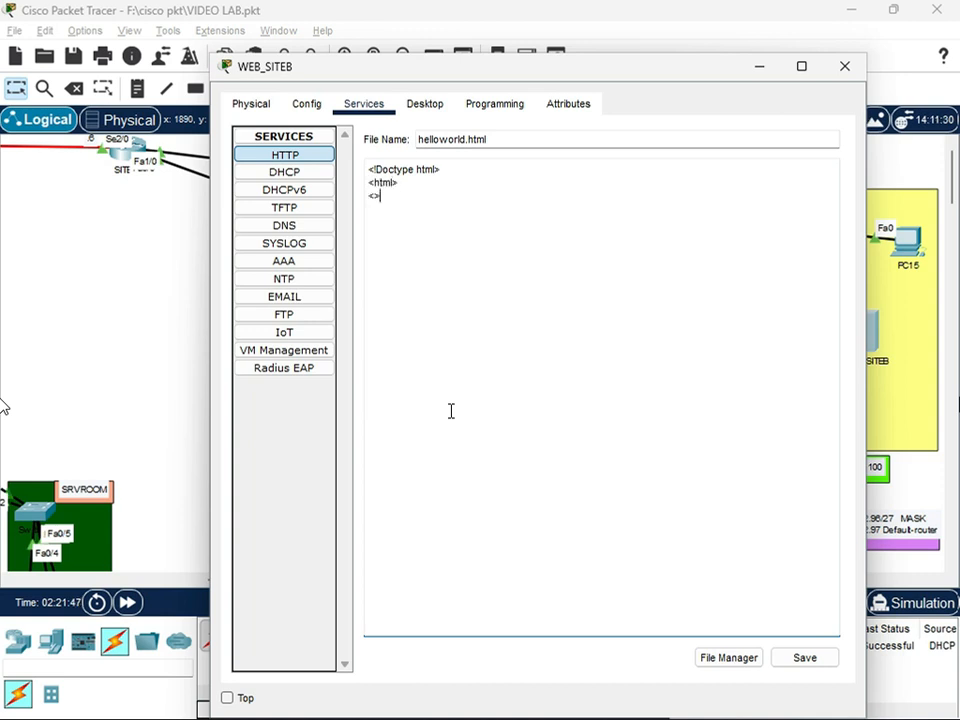
key(Left)
text(head> <title> )
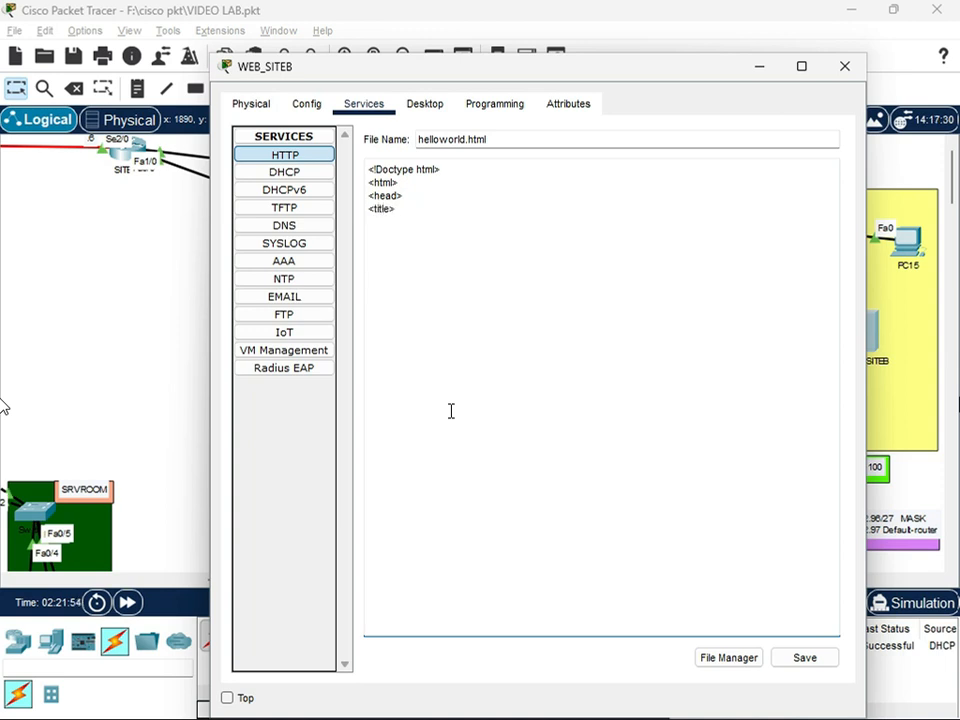
text(THIS IS JUST THE TEST</titile>)
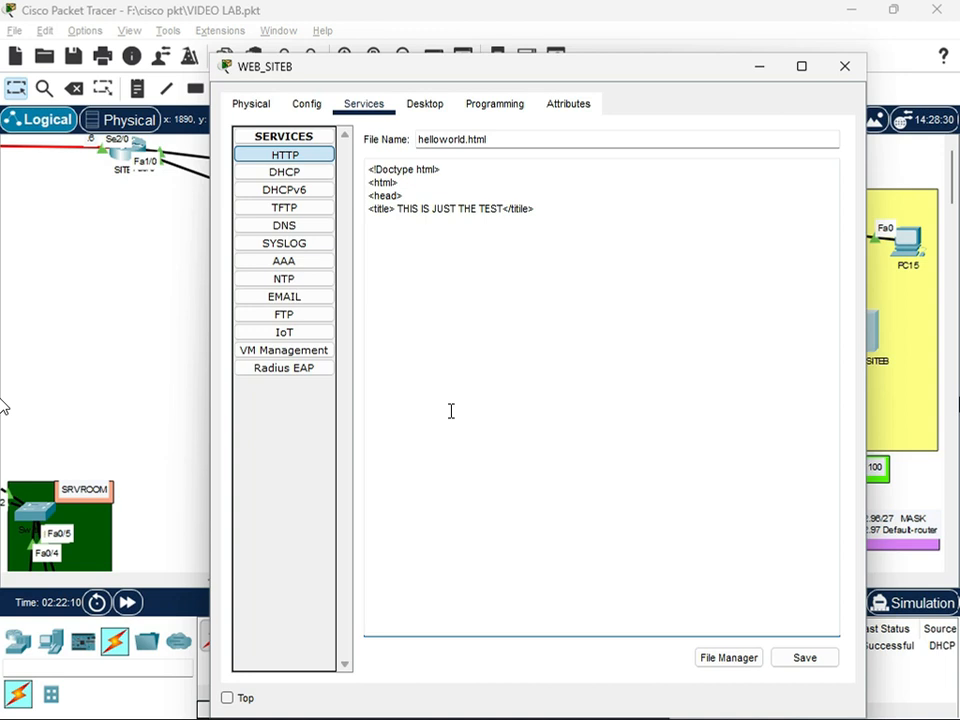
Close the head, add a body tag and start a p1 element reading "yes so the site can be reachable any where on the network"
key(Return)
text(<>)
key(Left)
text(/head> <)
text(/bod)
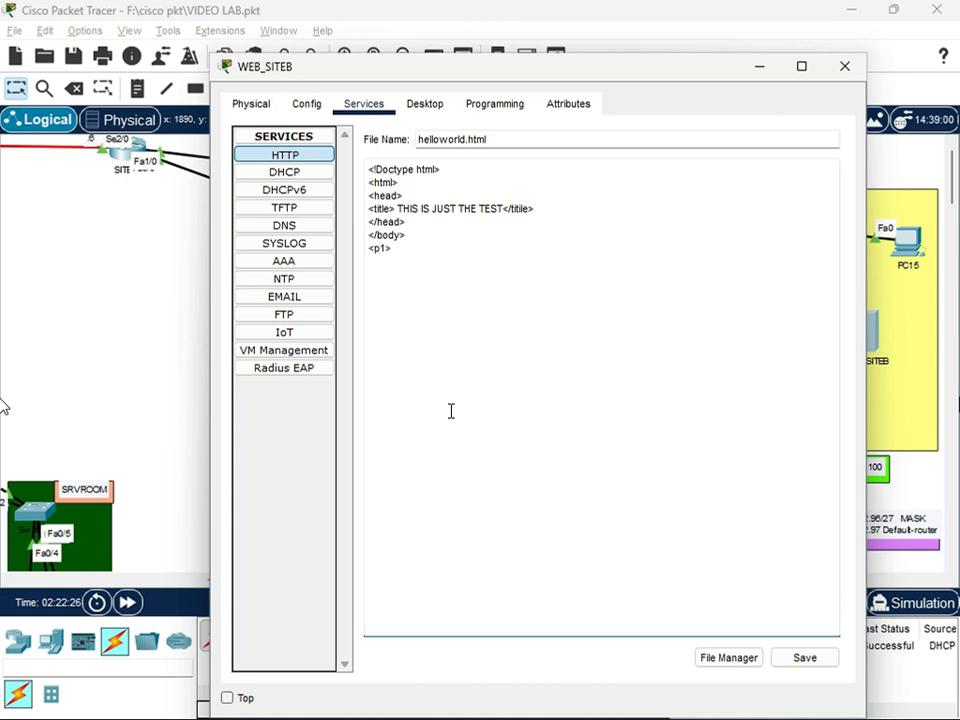
text(e site can be reachable any where on the network )
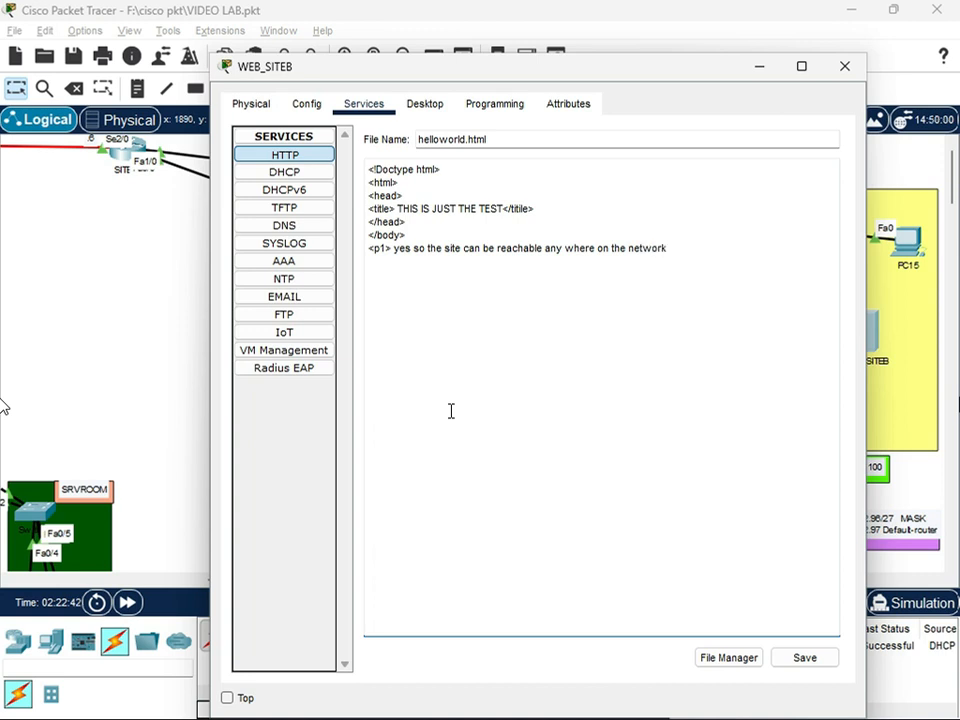
text(</p1> </)
text(body)
Add closing p1 and body tags below the text and correct the earlier body tag to an opening tag
key(Left)
key(Left)
key(Left)
key(BackSpace)
key(Down)
key(Down)
key(Down)
key(Right)
key(Right)
key(Right)
key(Right)
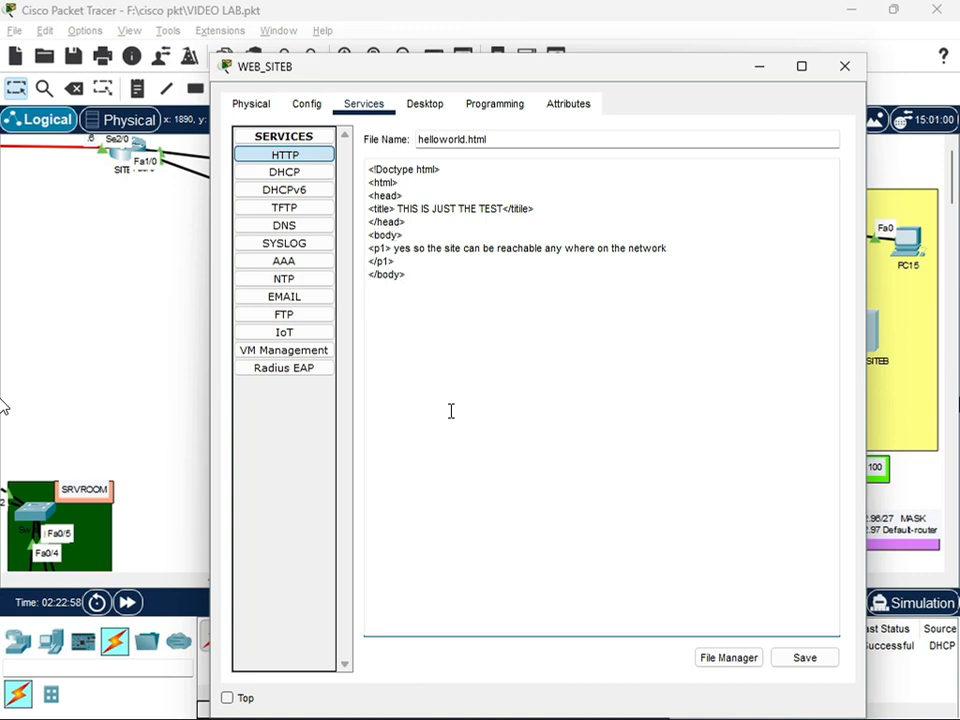
End the page with a closing html tag and save helloworld.html, confirming the overwrite
text(<html>)
key(Left)
key(Left)
key(Left)
key(Left)
key(Left)
text(/)
click(805, 657)
click(574, 421)
click(805, 657)
click(572, 420)
Save the page under the file name WEBTEST.html and close the WEB_SITEB window
triple_click(514, 141)
key(BackSpace)
text(WEBTES)
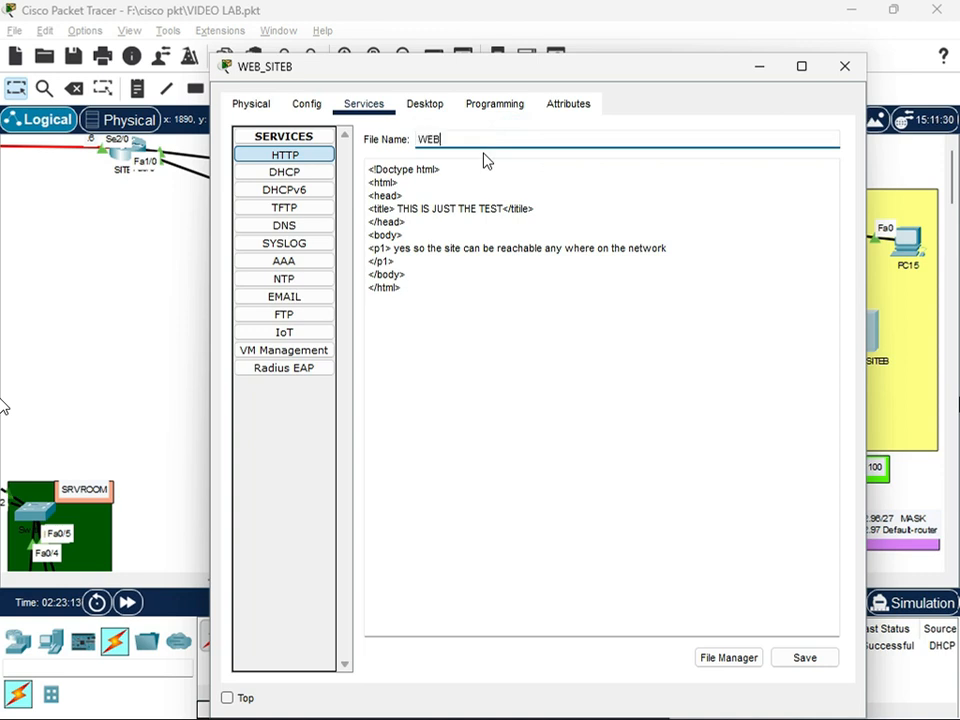
text(T.html)
click(805, 657)
click(844, 66)
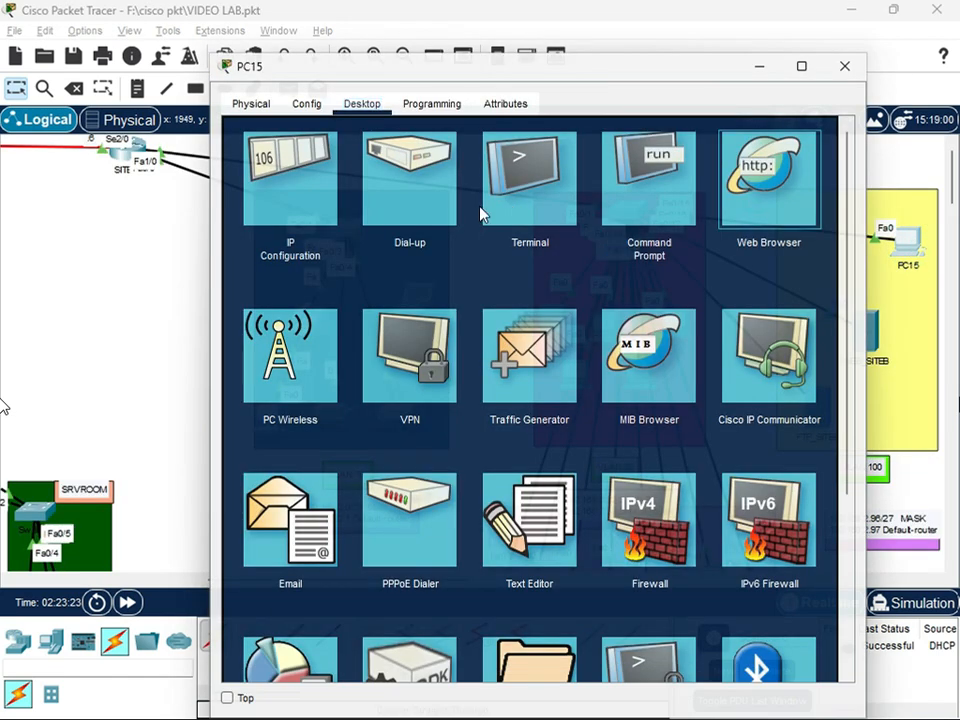
click(769, 178)
click(371, 162)
text(https://192.168.)
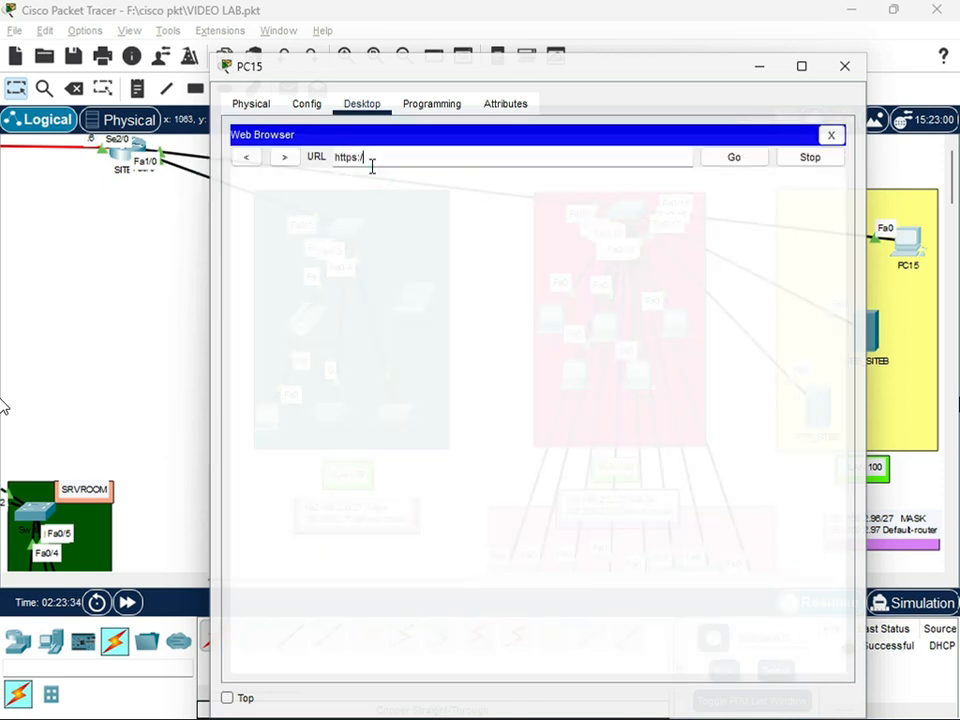
text(2.100)
key(Return)
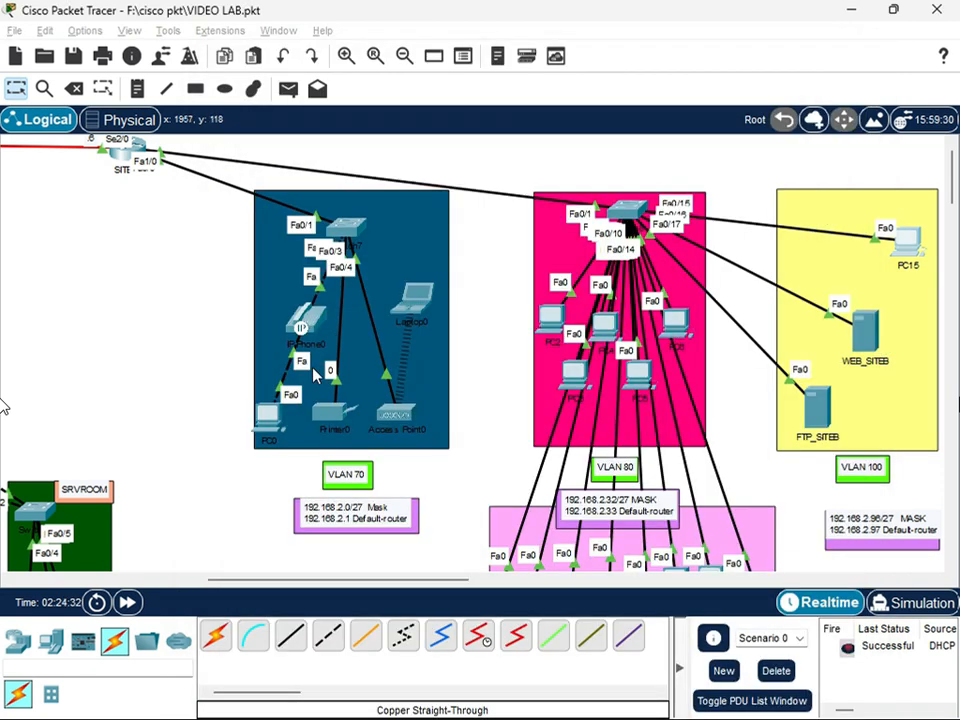
Go to the SITE A part of the topology and save the lab file
scroll(385, 546, down, 2)
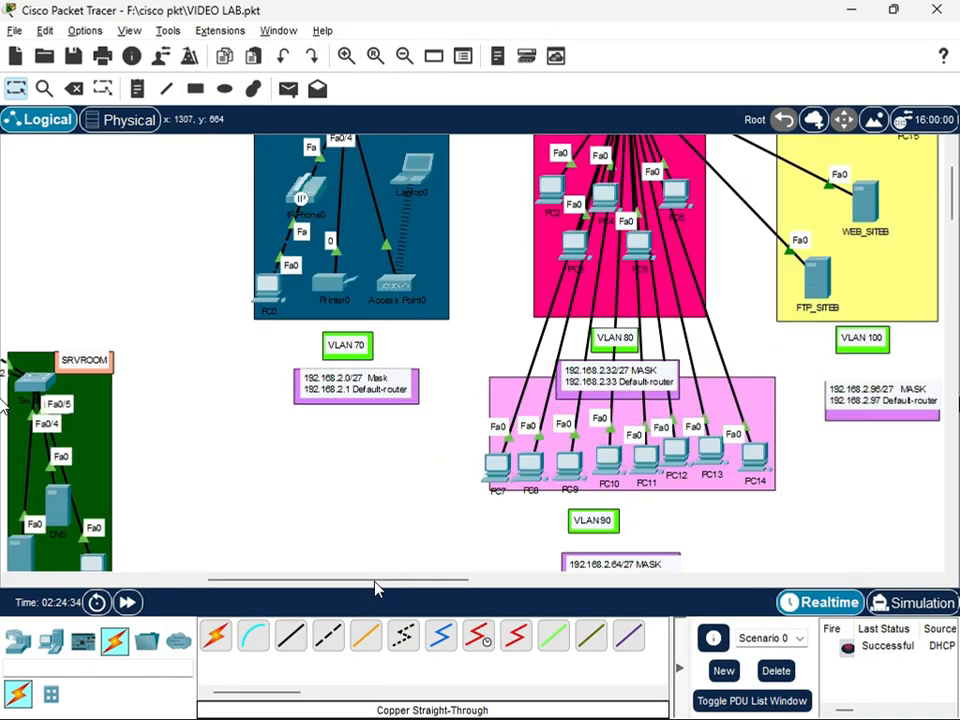
drag(375, 580, 207, 594)
scroll(500, 480, down, 2)
scroll(475, 585, up, 3)
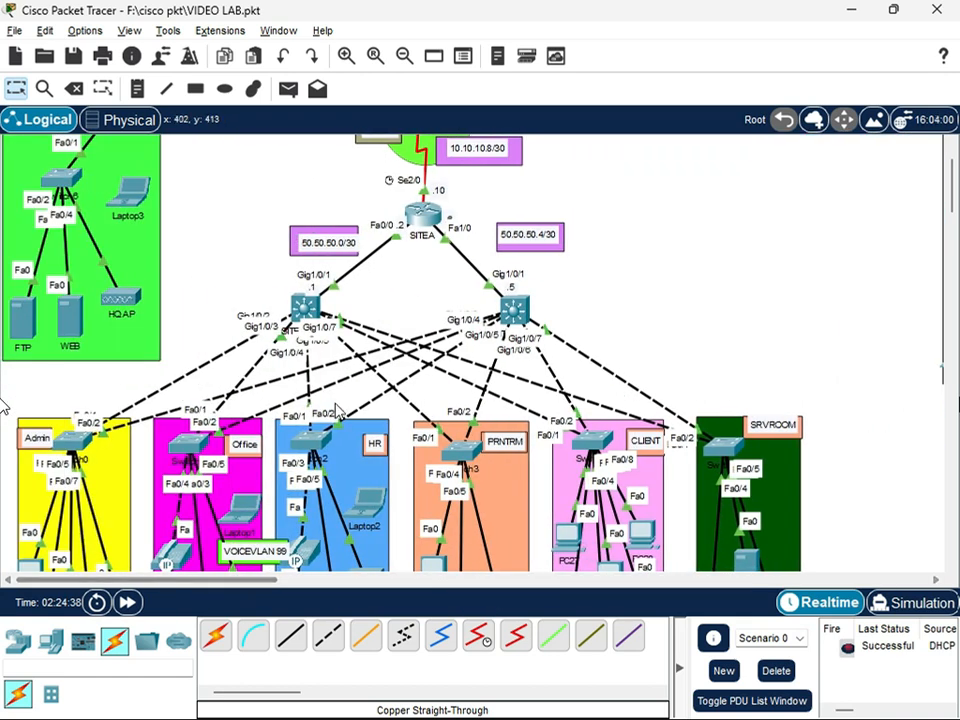
scroll(120, 250, down, 2)
click(15, 30)
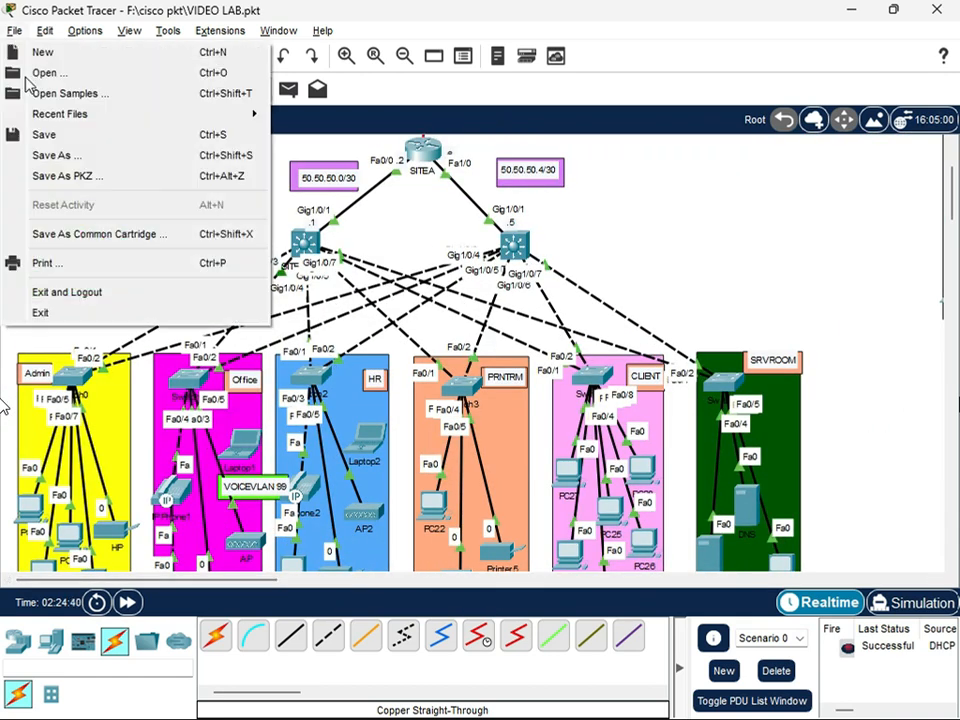
click(44, 134)
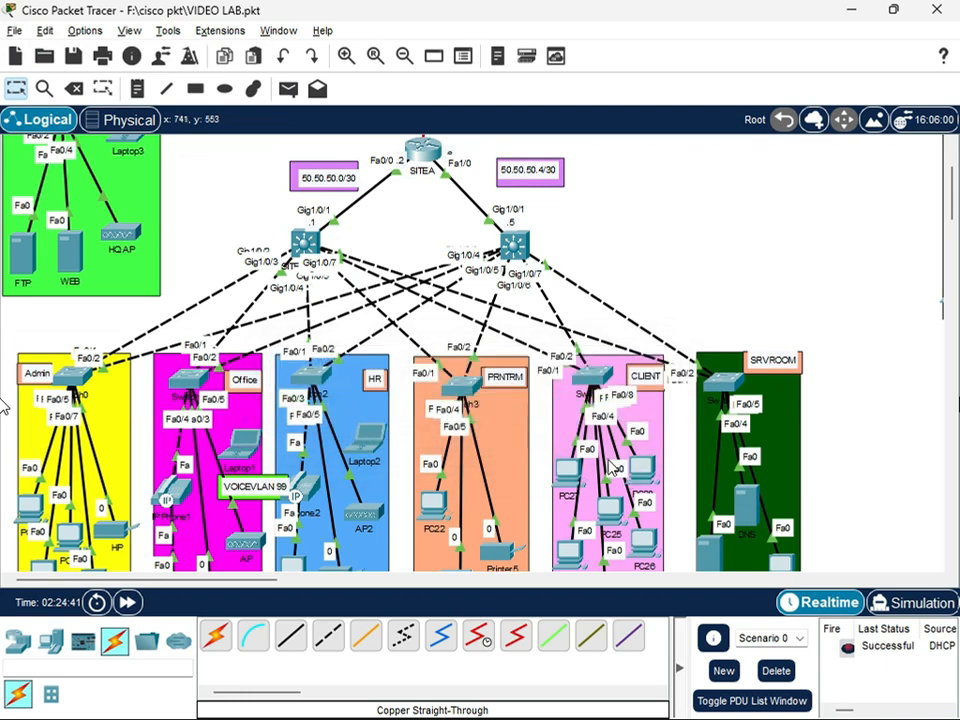
scroll(610, 460, down, 3)
scroll(609, 463, up, 1)
scroll(608, 463, up, 1)
scroll(612, 452, down, 1)
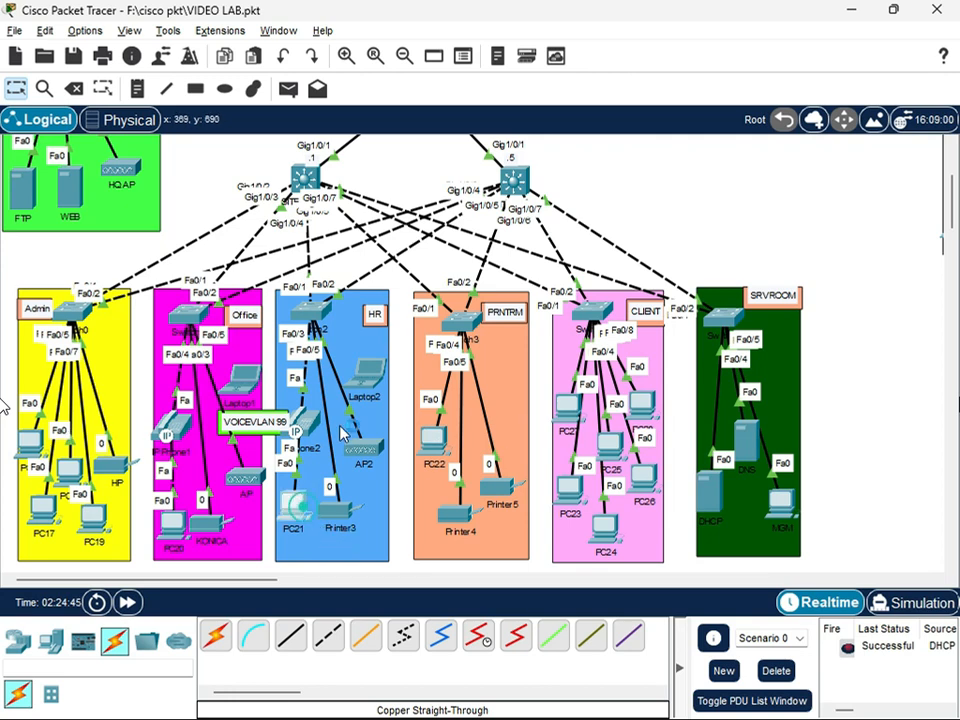
click(300, 510)
click(362, 106)
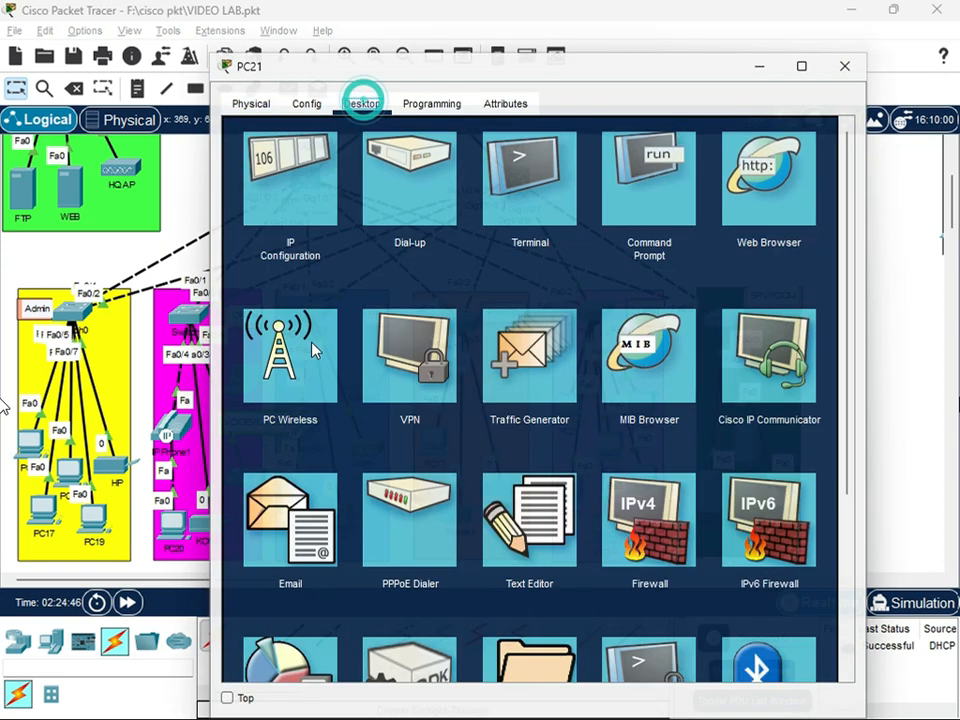
click(845, 66)
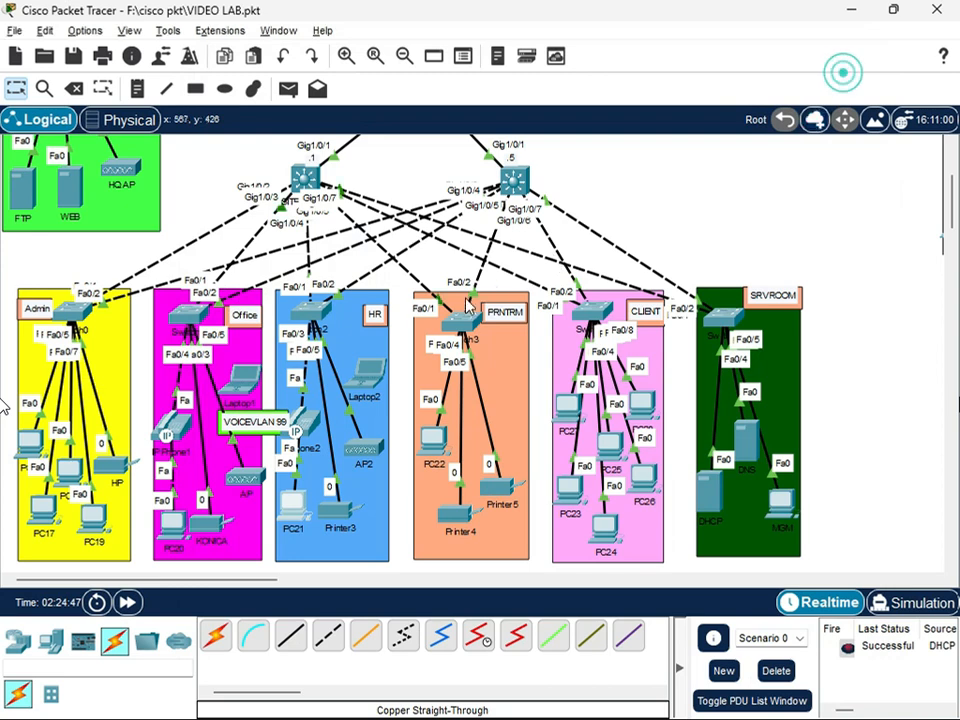
Test connectivity by sending simple PDUs from the SITEA router to the HEADOFFICE router and to the SITEB router
scroll(446, 326, up, 3)
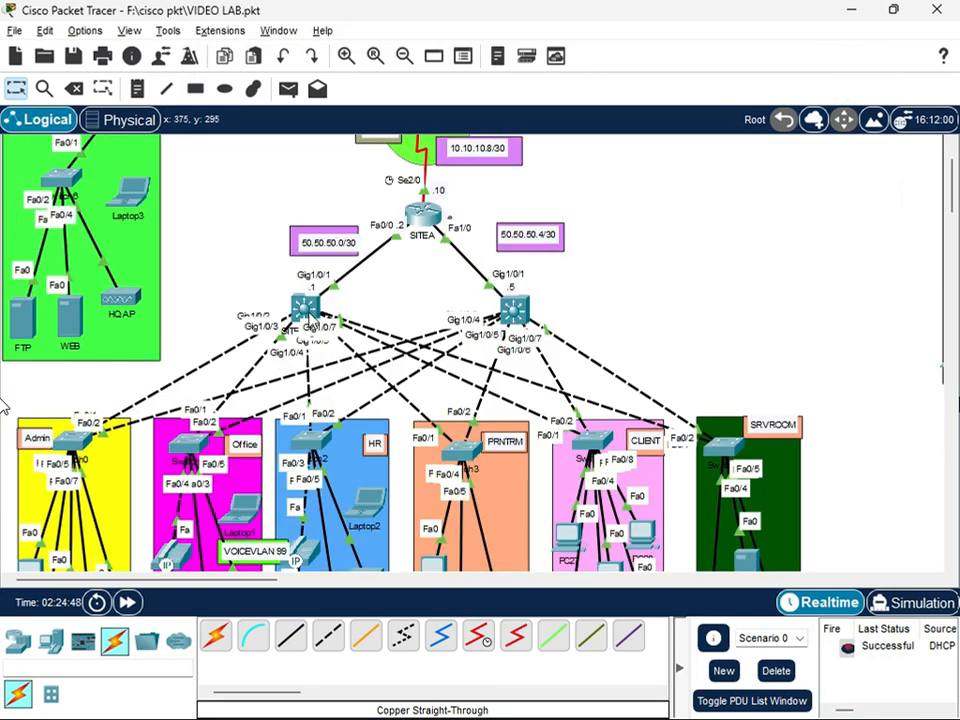
scroll(438, 372, up, 2)
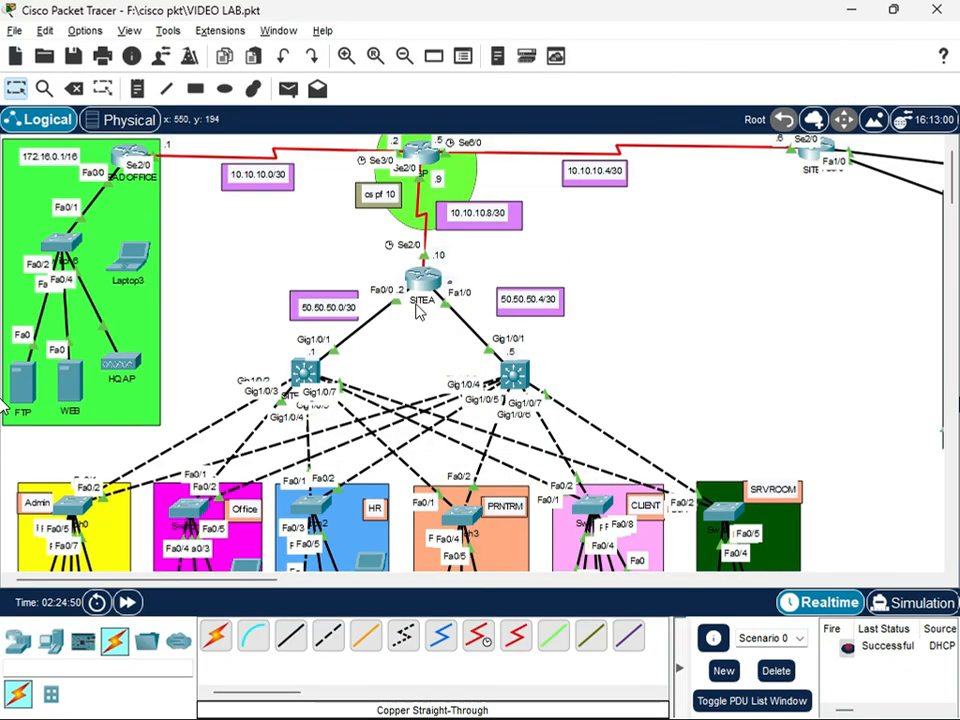
click(288, 89)
click(422, 279)
click(133, 160)
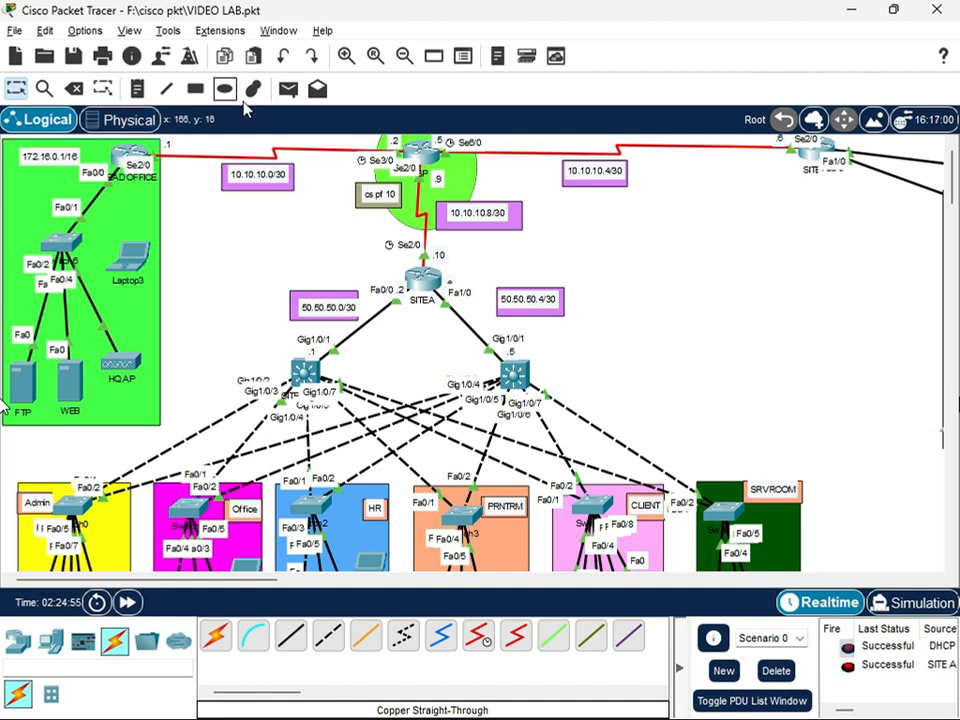
click(288, 89)
click(420, 280)
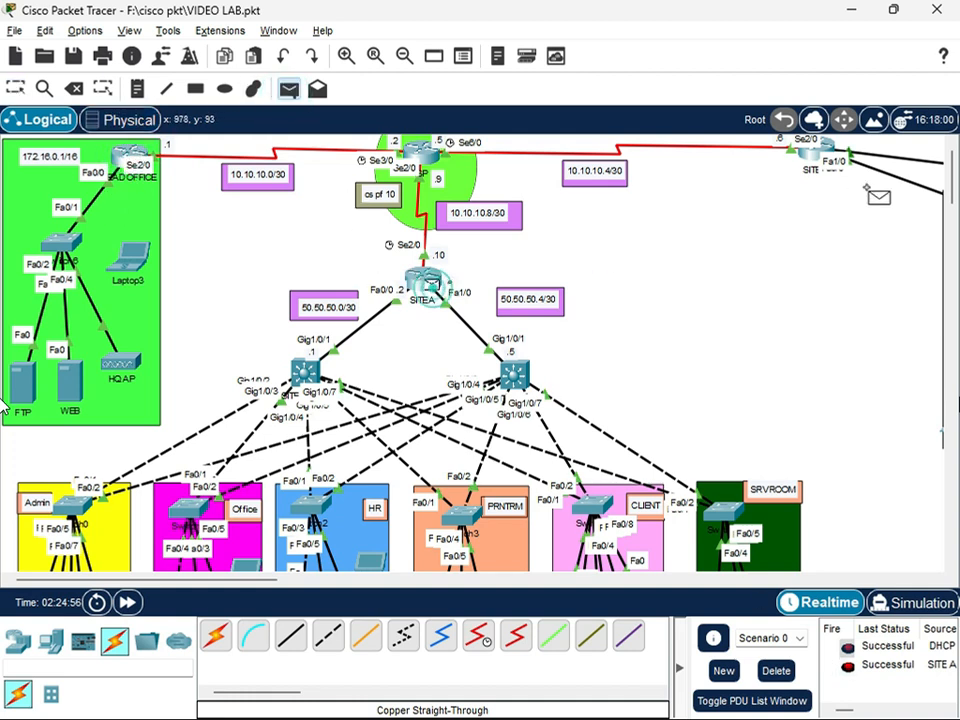
click(818, 152)
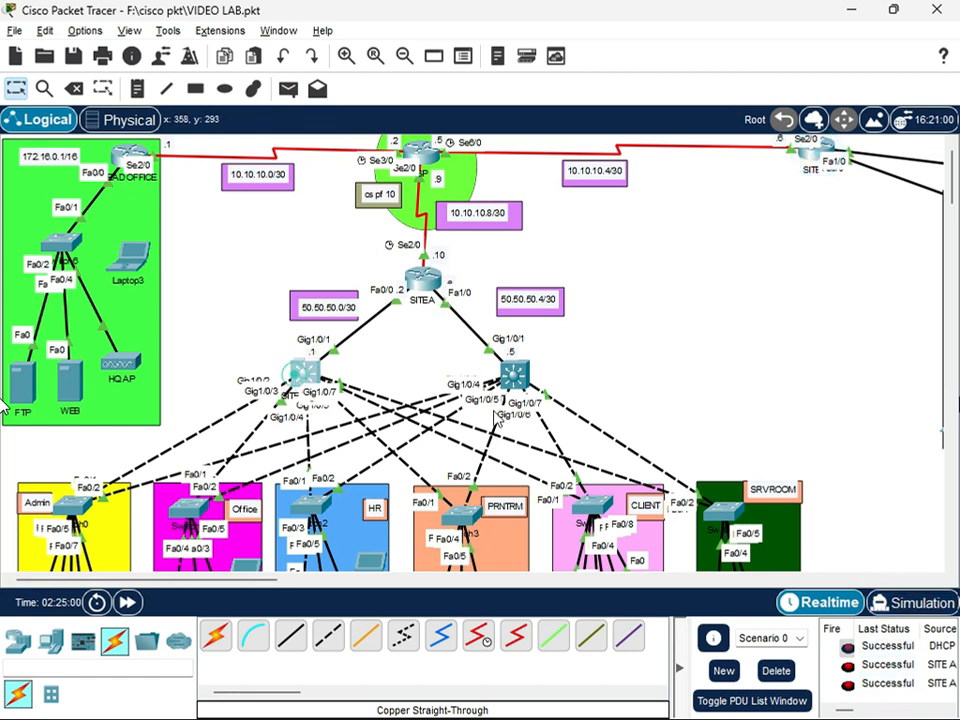
Open SITEA_SW1's command line, return from interface mode to global configuration and enable IP routing
click(308, 368)
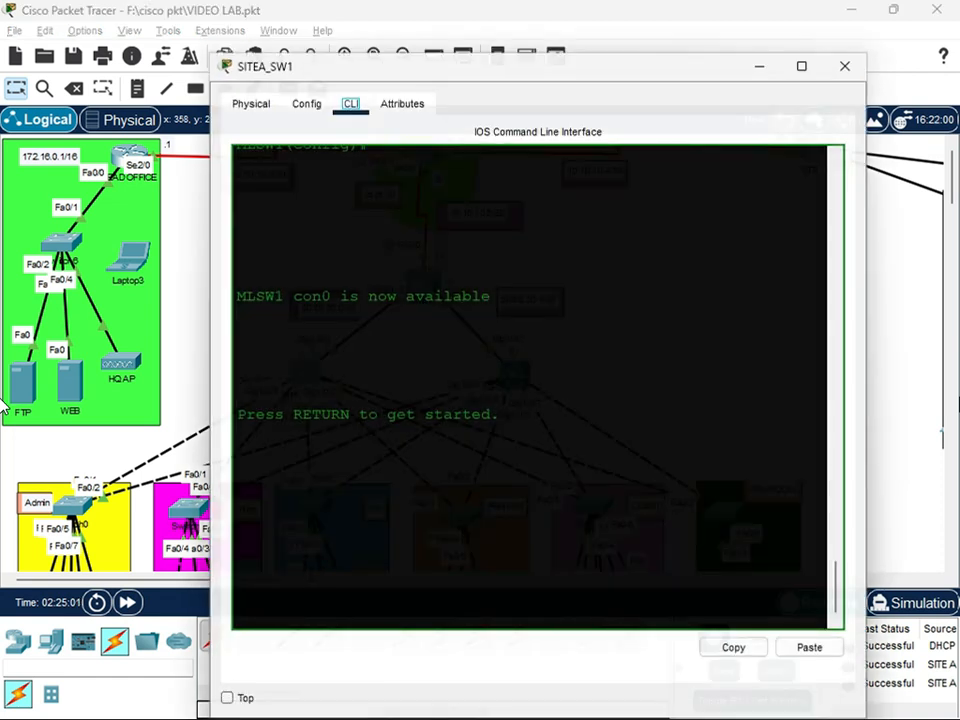
click(300, 105)
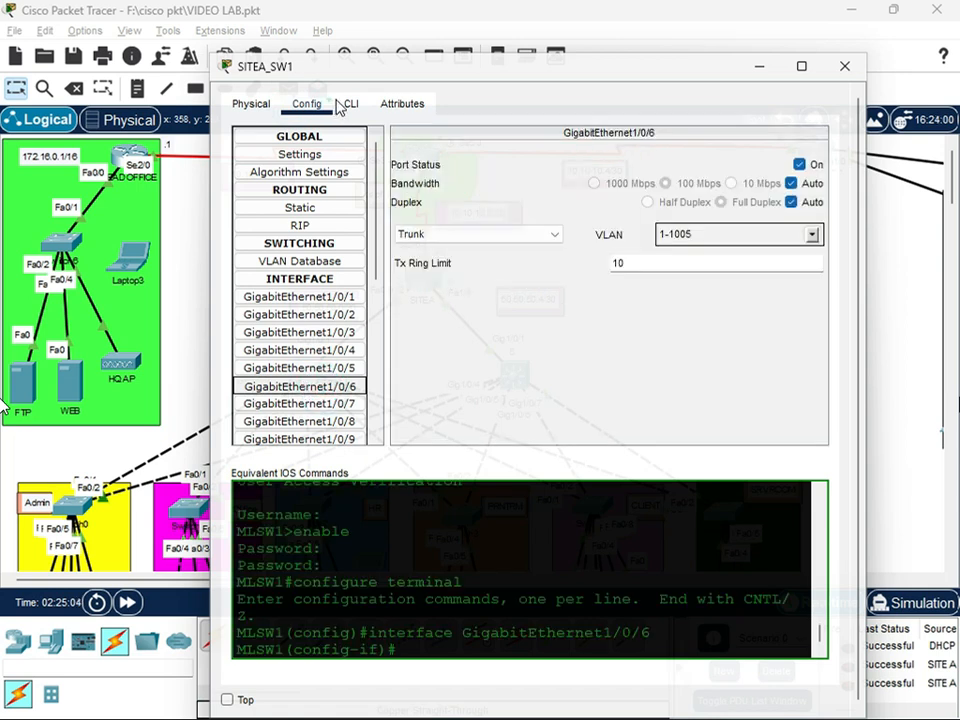
click(350, 104)
click(401, 617)
text(eexit)
key(Return)
key(Return)
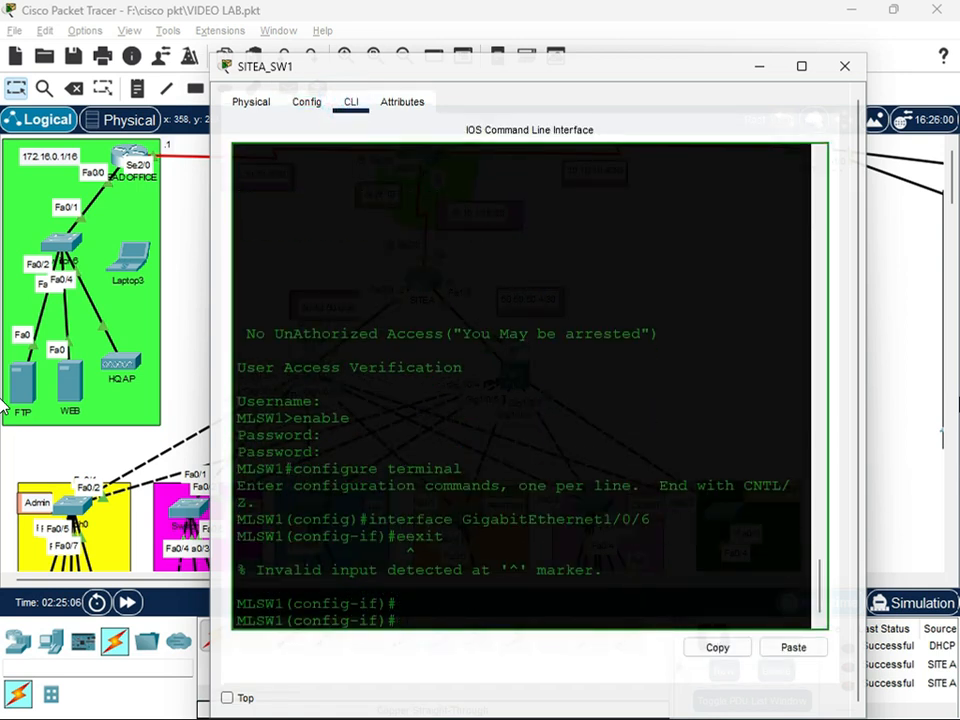
text(exit)
key(Return)
key(Return)
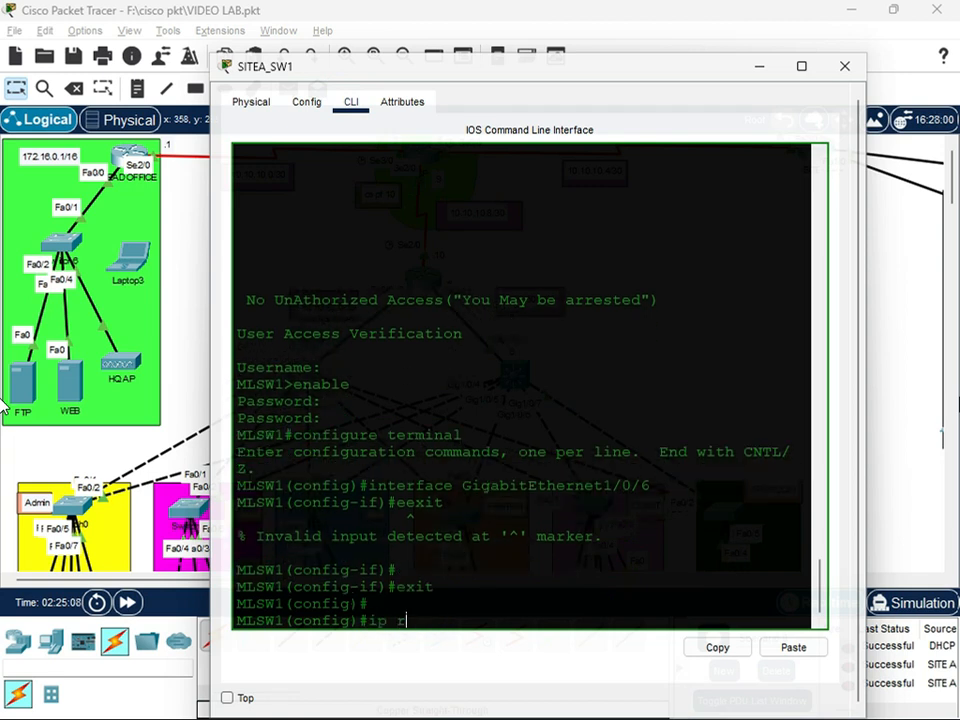
text(ip routing)
key(Return)
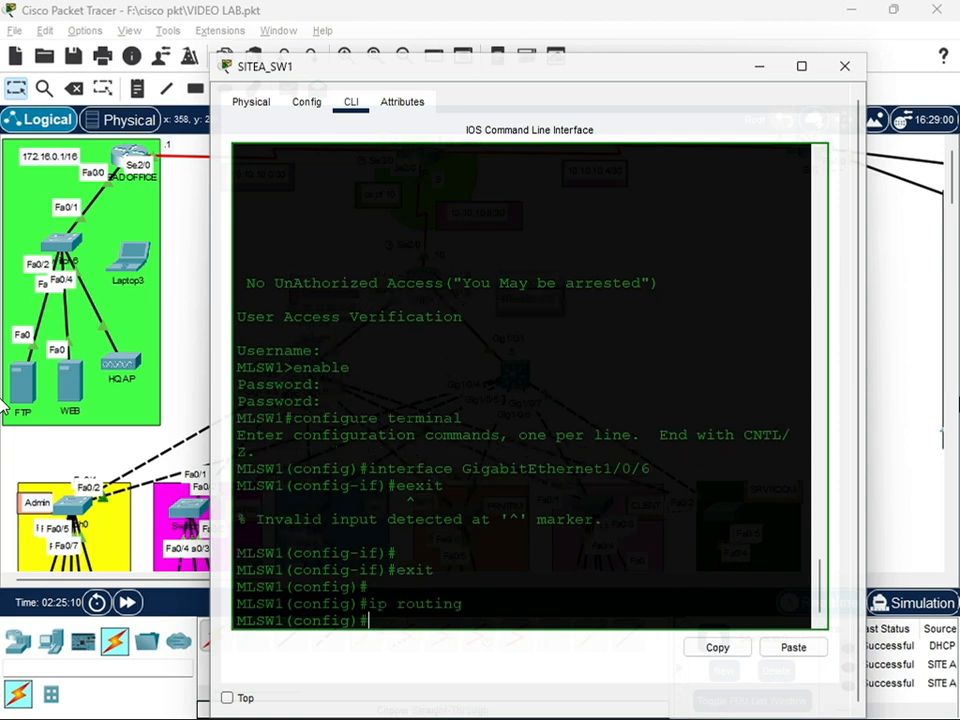
Start OSPF process 10 on SITEA_SW1 and set its router ID to 1.1.1.5
key(Return)
key(Return)
text(router ospf)
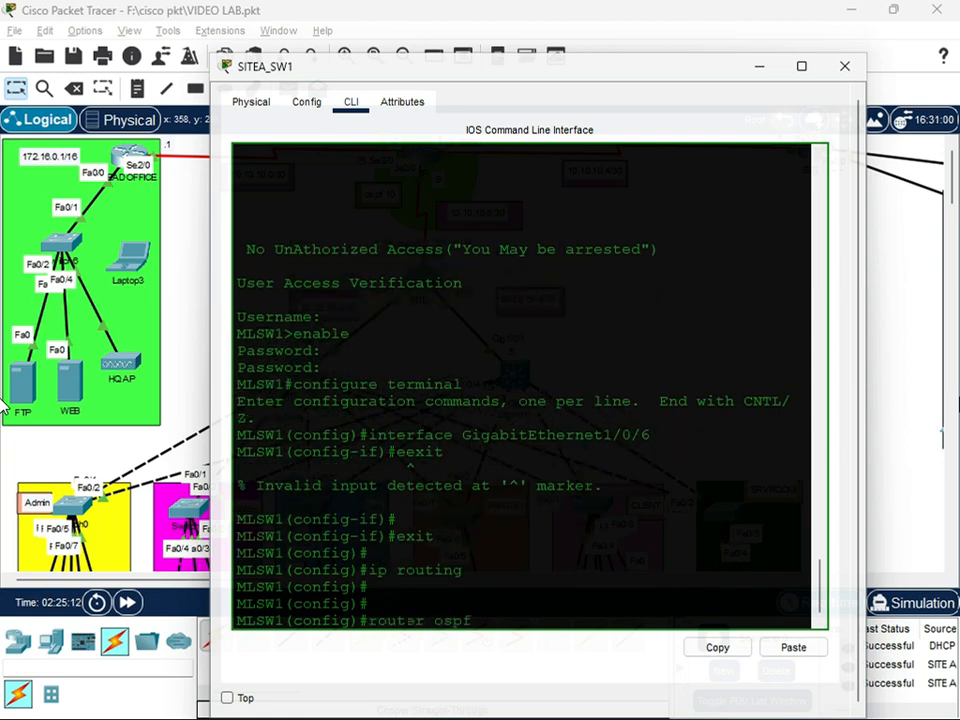
text( 10)
key(Return)
text(router)#router)
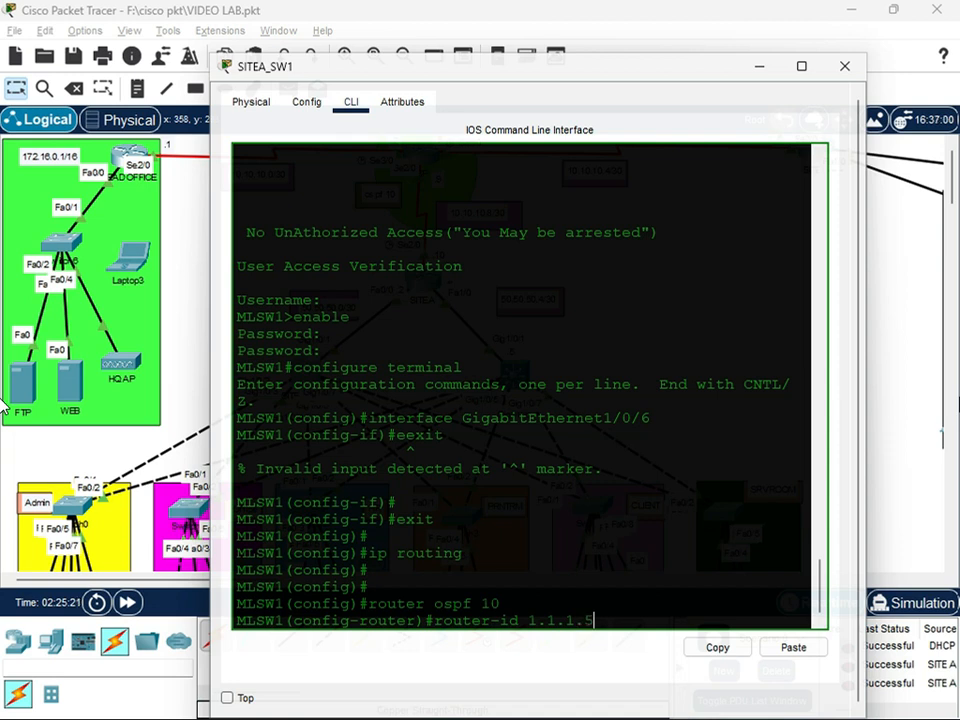
text(-id 1.1.1.5)
key(Return)
Advertise network 50.50.50.0 with wildcard mask 0.0.0.3 in OSPF area 0 on SITEA_SW1
text(network 192.16)
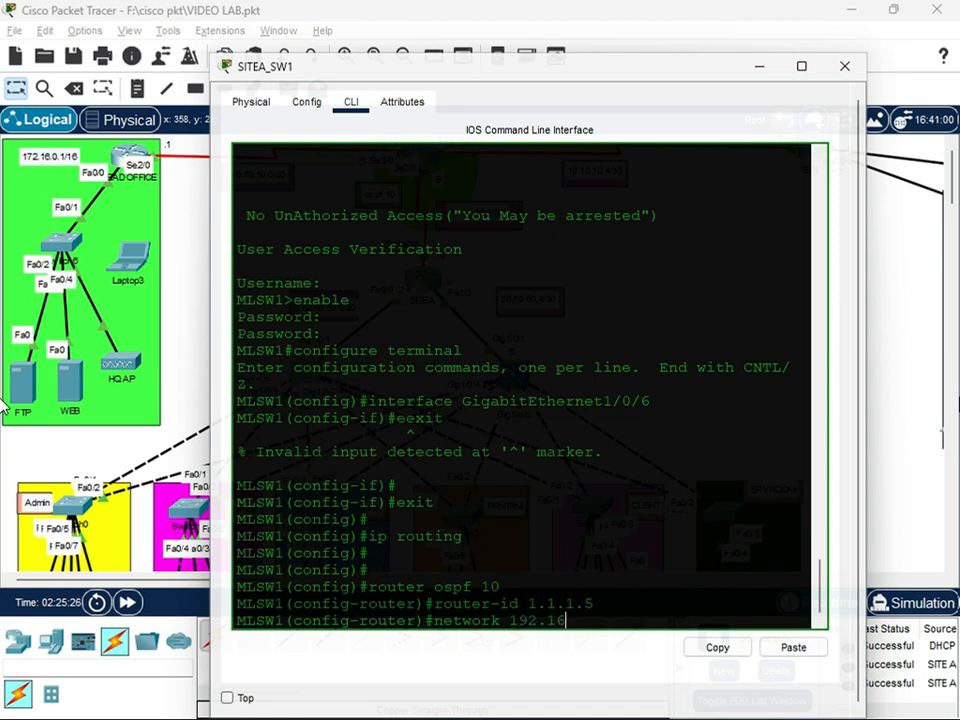
key(BackSpace)
key(BackSpace)
key(BackSpace)
key(BackSpace)
text(50.50.50.0 0.0.0.3 a)
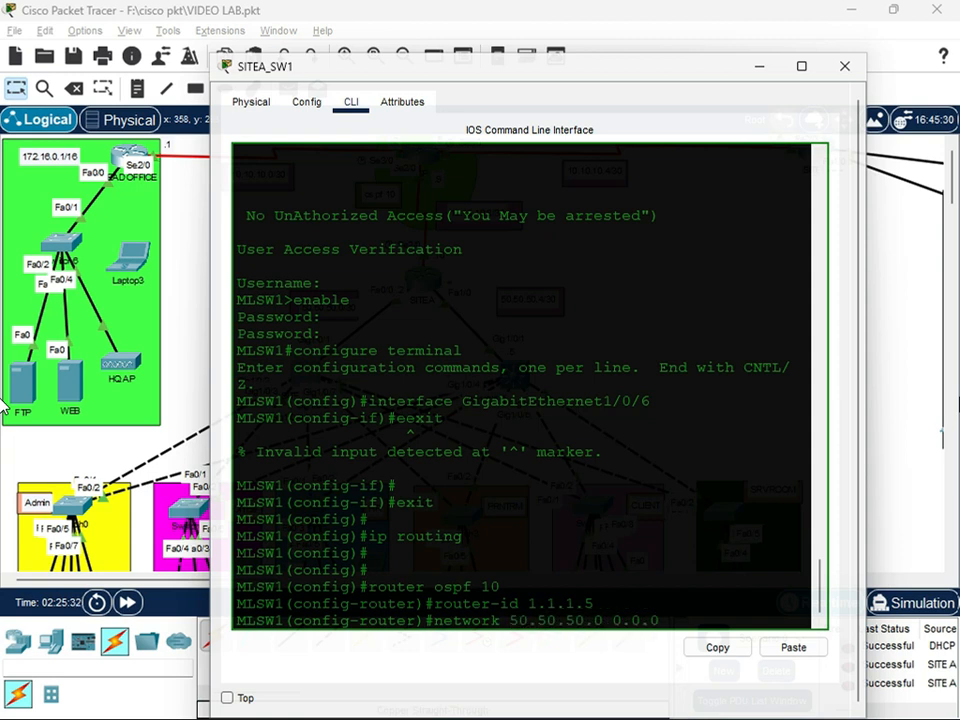
text(rea 0)
key(Return)
Try to advertise 50.50.50.1 and 50.50.50.4 with wildcard mask 0.0.0.3 in SITEA_SW1's OSPF process
key(Up)
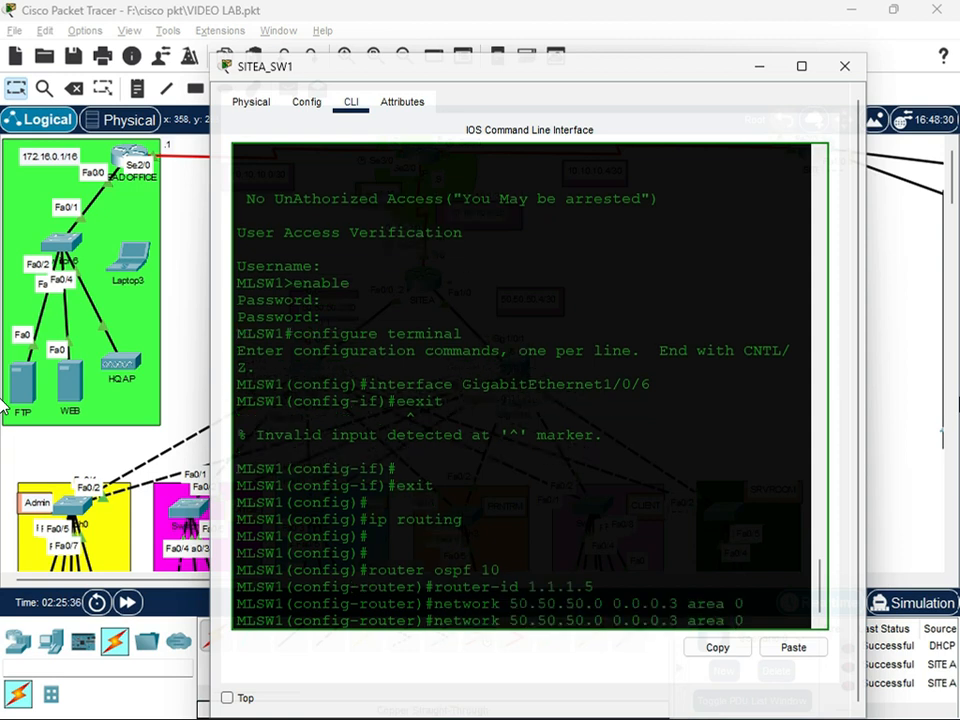
key(BackSpace)
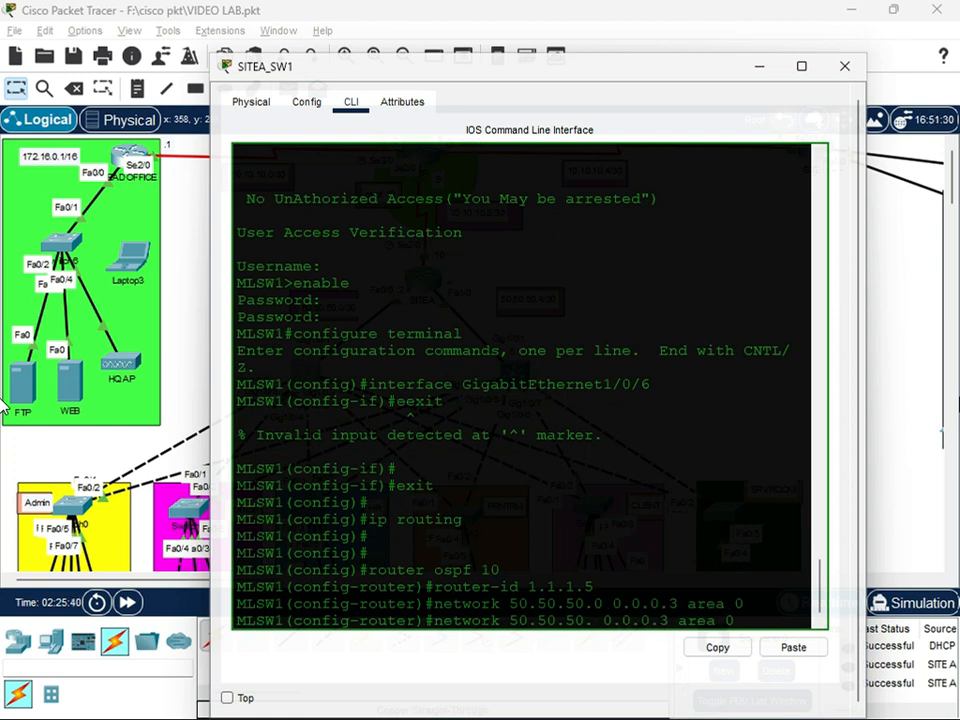
text(1)
key(Return)
key(Up)
key(Left)
key(Left)
key(Left)
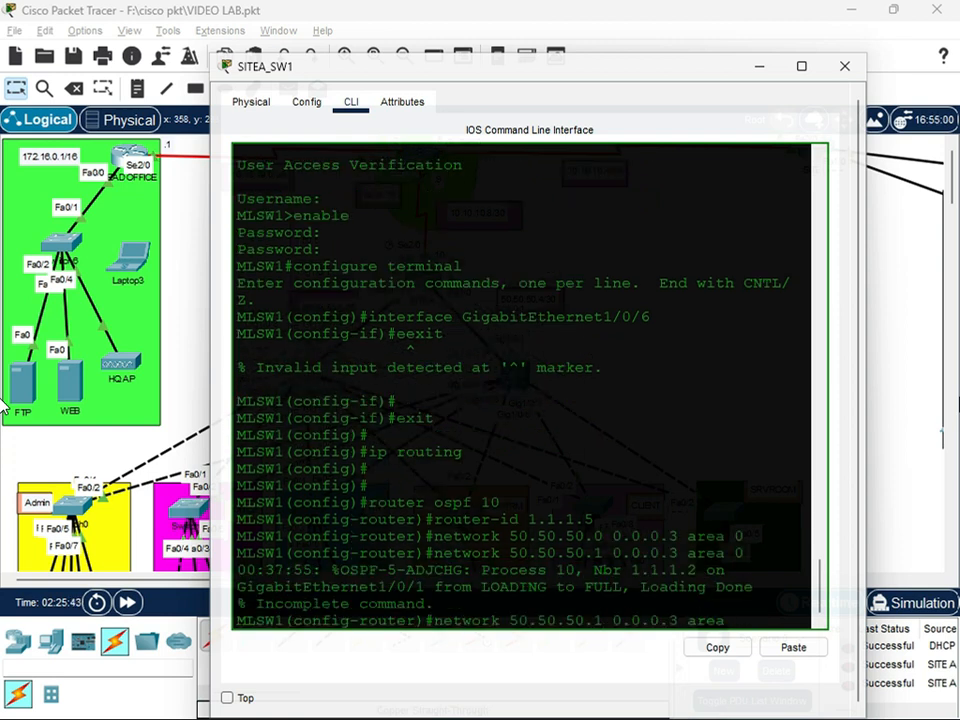
key(Left)
key(Left)
key(Left)
key(Left)
key(Left)
key(Left)
key(Left)
key(Left)
key(Left)
key(Left)
key(BackSpace)
text(4)
key(Return)
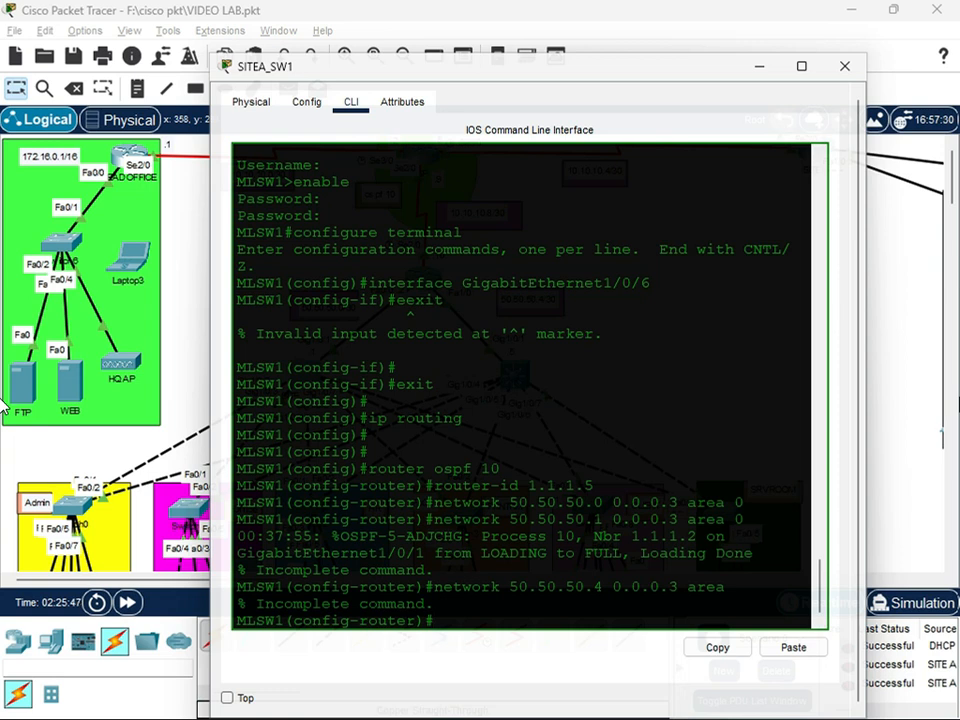
Try to remove the 50.50.50.4 0.0.0.3 network statement from SITEA_SW1's OSPF process and clear the recalled command
drag(332, 536, 697, 536)
click(481, 602)
click(457, 619)
key(Up)
key(Left)
key(Left)
key(Left)
key(Left)
key(Left)
key(Left)
key(Left)
key(Left)
key(Left)
key(Left)
key(Left)
key(Left)
key(Left)
key(Left)
key(Left)
key(Left)
key(Left)
key(Left)
key(Left)
key(Left)
key(Left)
key(Left)
key(Left)
key(Left)
key(Left)
key(Left)
key(Left)
key(Left)
key(Left)
key(Left)
text(no)
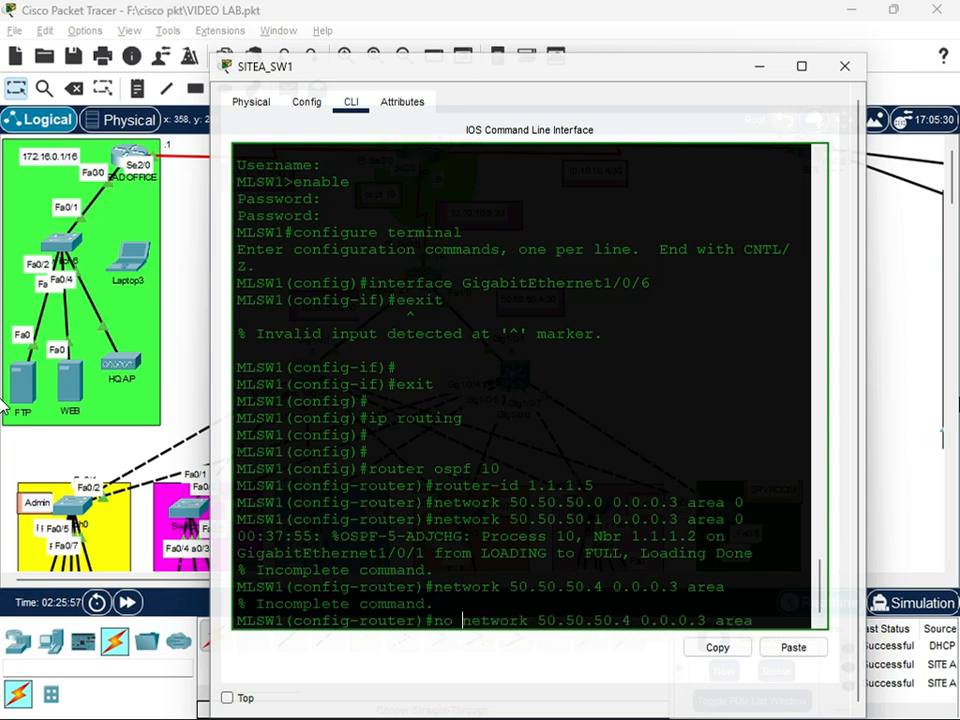
key(Return)
key(Up)
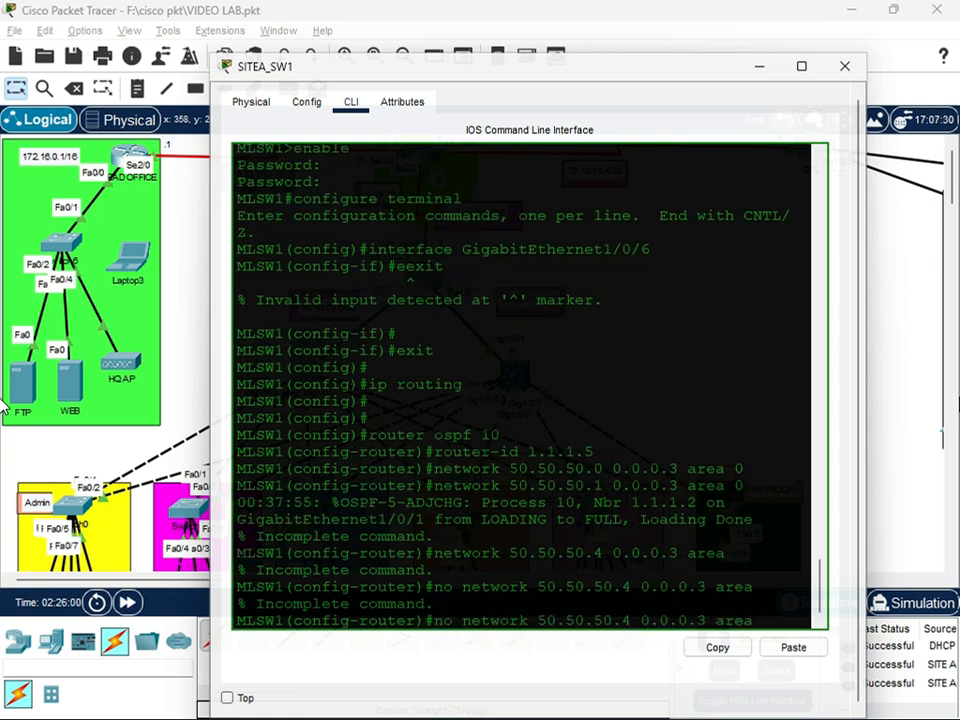
key(BackSpace)
key(BackSpace)
key(BackSpace)
key(BackSpace)
key(BackSpace)
key(BackSpace)
key(BackSpace)
key(BackSpace)
key(BackSpace)
key(BackSpace)
key(BackSpace)
key(BackSpace)
key(BackSpace)
key(BackSpace)
key(BackSpace)
key(BackSpace)
key(BackSpace)
key(BackSpace)
key(BackSpace)
key(BackSpace)
Advertise network 192.168.1.0 with wildcard mask 0.0.0.31 in OSPF area 0 on SITEA_SW1
text(network)
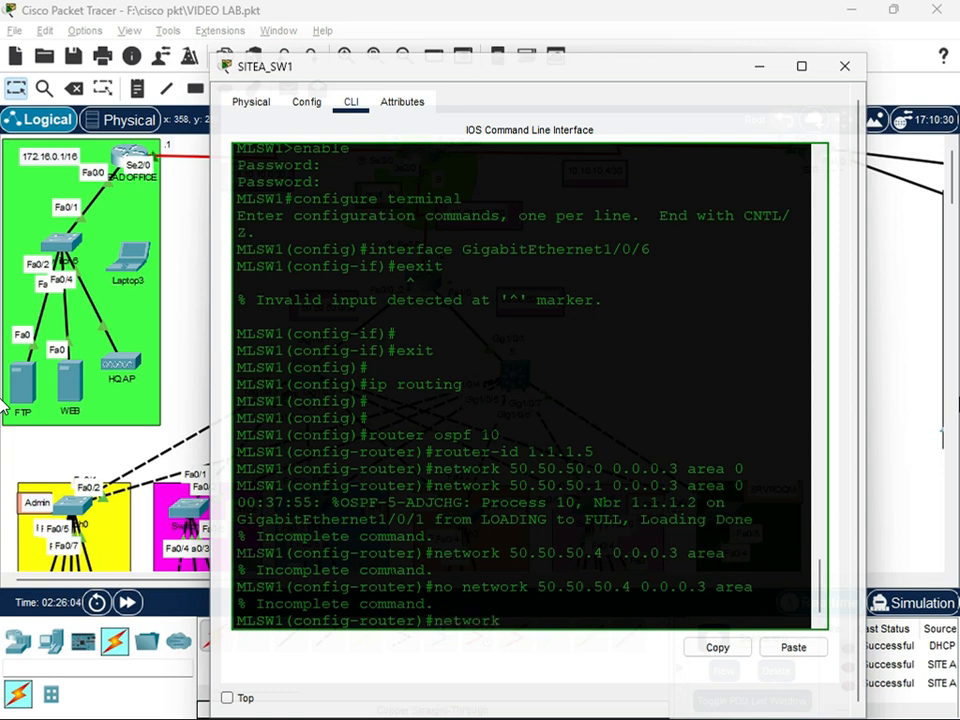
scroll(75, 388, down, 5)
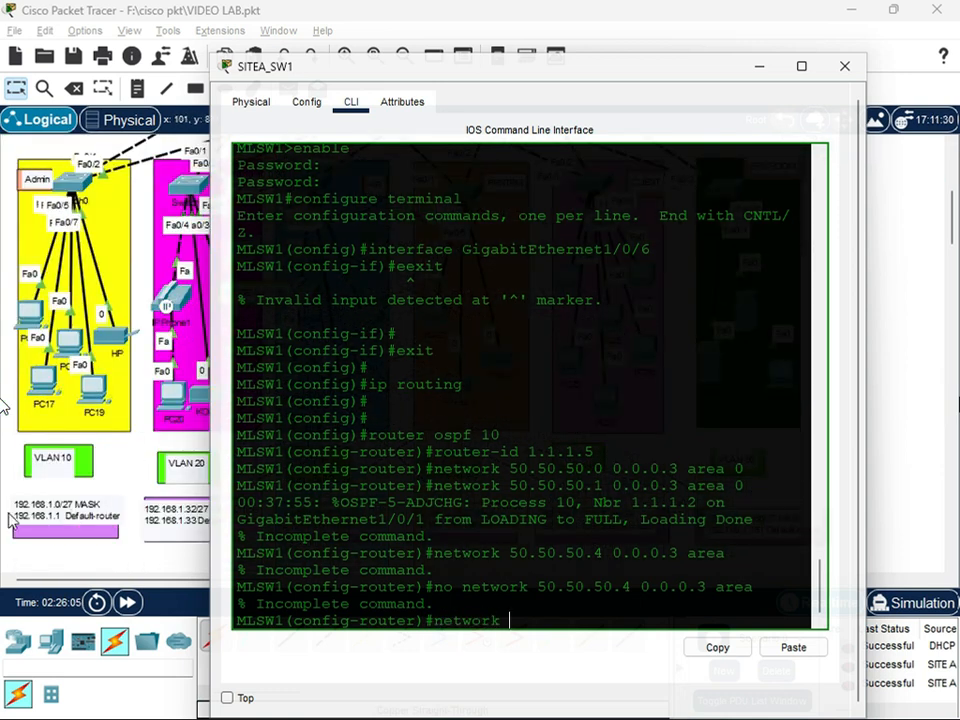
text(192.168.1)
key(BackSpace)
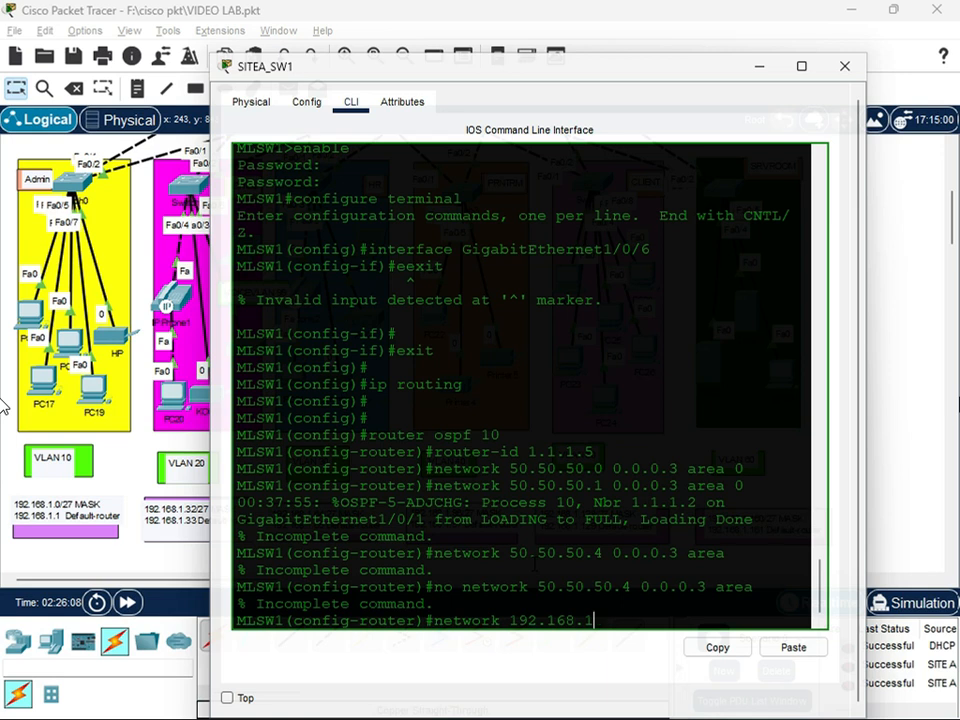
text(.0 0.0.0.31 area 0)
key(Return)
Add networks 192.168.32.0 and 192.168.64.0 with wildcard mask 0.0.0.31 to OSPF area 0 on SITEA_SW1
key(Up)
key(Left)
key(Left)
key(Left)
key(Left)
key(Left)
key(Left)
key(Left)
key(Left)
key(Left)
key(Left)
key(Left)
key(Left)
key(Left)
key(Left)
key(Left)
key(Left)
key(Left)
key(Left)
key(BackSpace)
text(32)
key(Return)
key(Up)
key(Left)
key(Left)
key(Left)
key(Left)
key(Left)
key(Left)
key(Left)
key(Left)
key(Left)
key(Left)
key(Left)
key(Left)
key(Left)
key(Left)
key(Left)
key(Left)
key(Left)
key(Left)
key(BackSpace)
key(BackSpace)
text(64)
key(Return)
Add networks 192.168.96.0 and 192.168.128.0 with wildcard mask 0.0.0.31 to OSPF area 0 on SITEA_SW1
key(Up)
key(Left)
key(Left)
key(Left)
key(BackSpace)
key(BackSpace)
text(96)
key(Return)
key(Up)
key(Left)
key(Left)
key(Left)
key(Left)
key(Left)
key(Left)
key(Left)
key(Left)
key(Left)
key(Left)
key(Left)
key(Left)
key(Left)
key(Left)
key(Left)
key(Left)
key(Left)
key(Left)
key(BackSpace)
key(BackSpace)
text(128)
key(Return)
Add network 192.168.160.0 with wildcard mask 0.0.0.31 to OSPF area 0 on SITEA_SW1
key(Up)
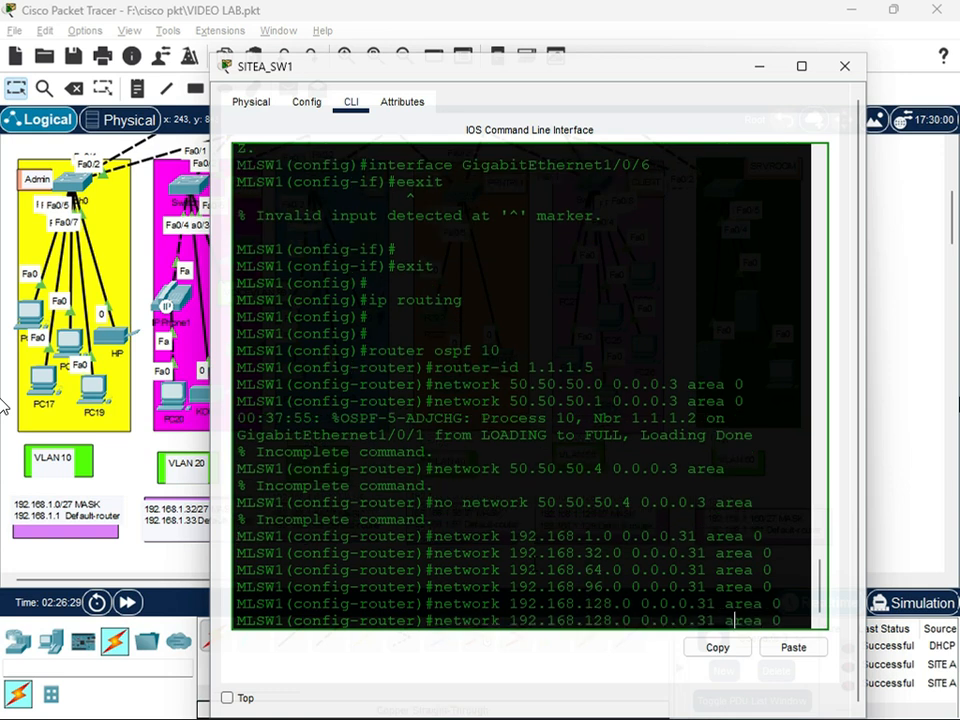
key(BackSpace)
key(BackSpace)
text(60)
key(Return)
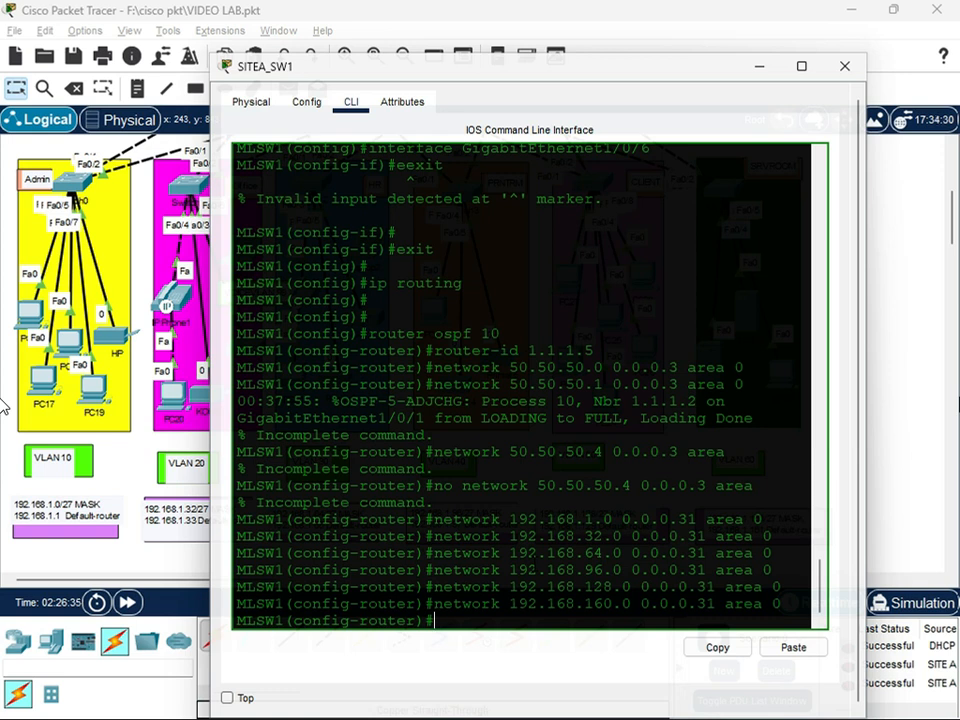
Save SITEA_SW1's running configuration with do wr and close its window
text(do wr)
key(Return)
right_click(533, 567)
click(838, 69)
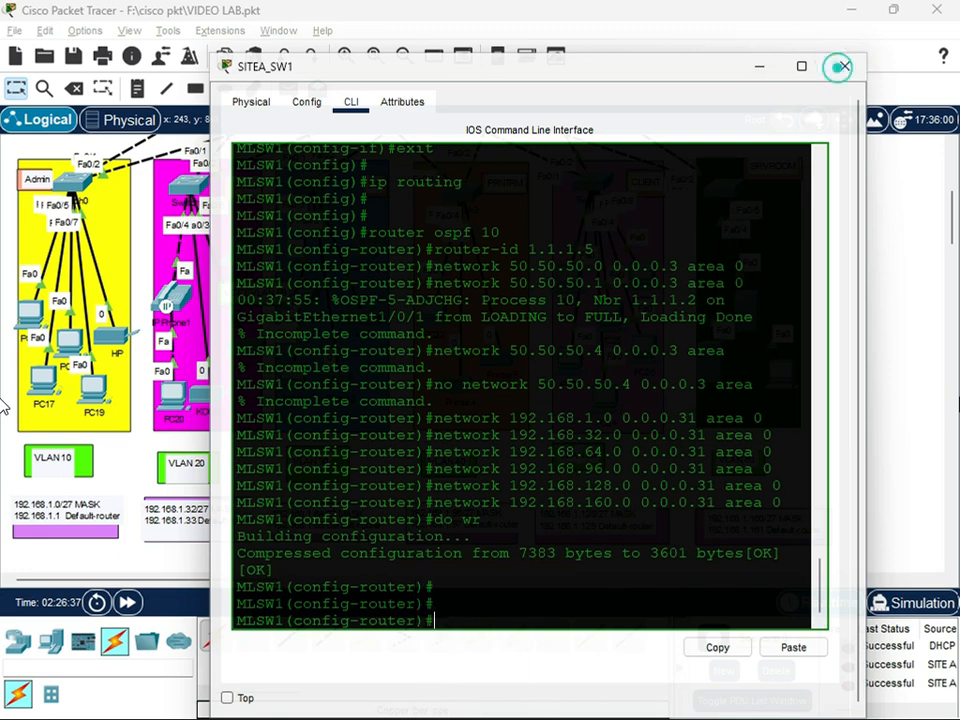
click(844, 66)
Open SITEA_SW2's command line, return from interface mode to global configuration and enable IP routing
scroll(495, 315, up, 5)
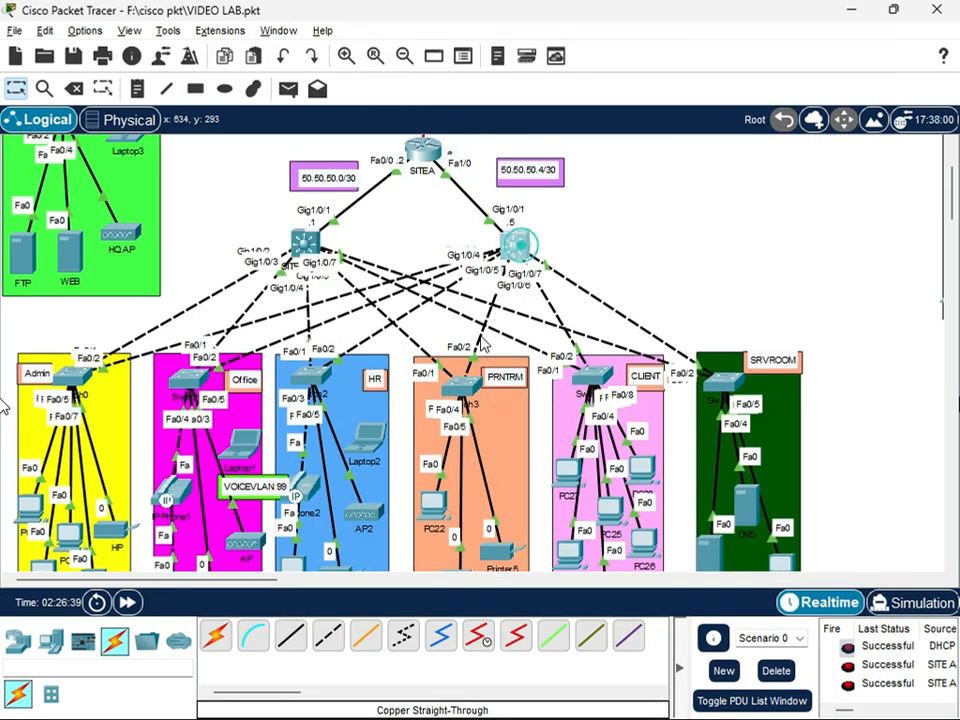
click(513, 243)
click(388, 551)
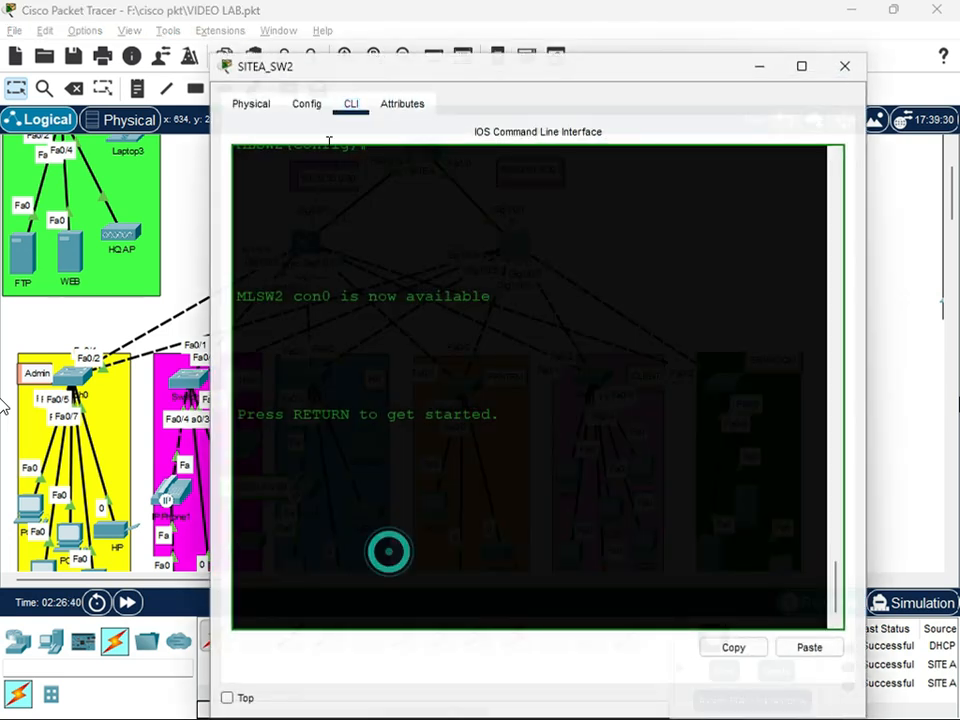
click(308, 103)
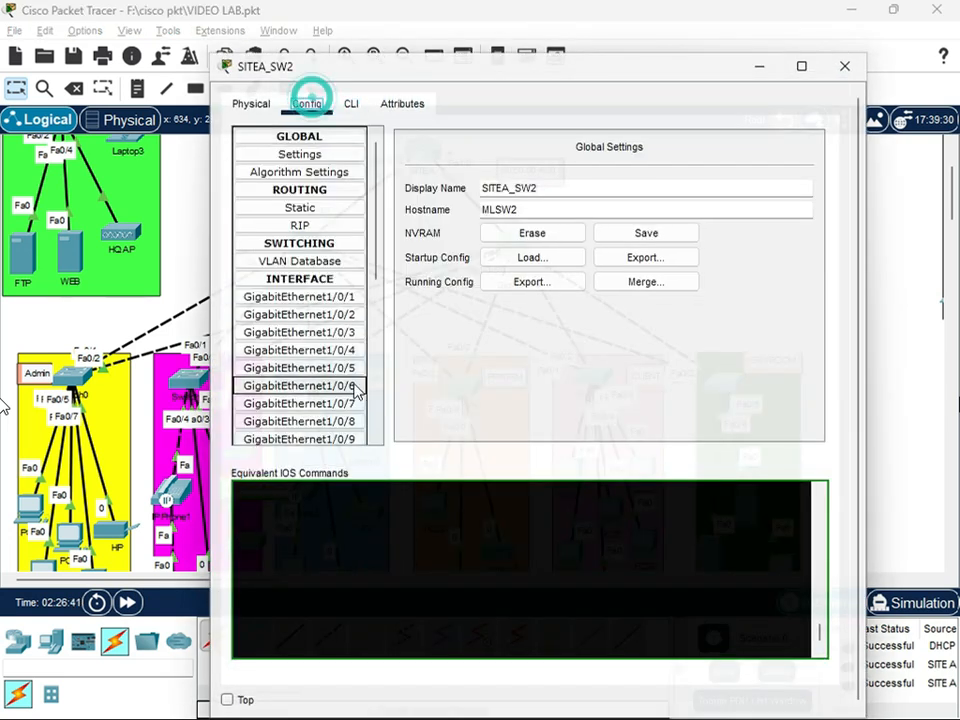
click(351, 104)
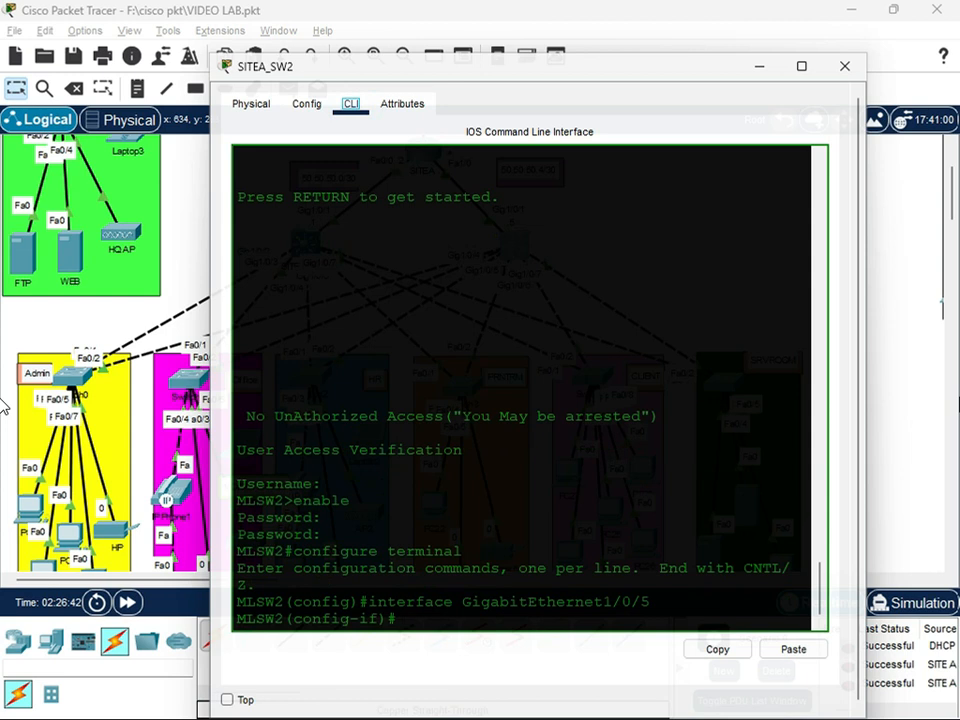
click(400, 618)
text(exit)
key(Return)
key(Return)
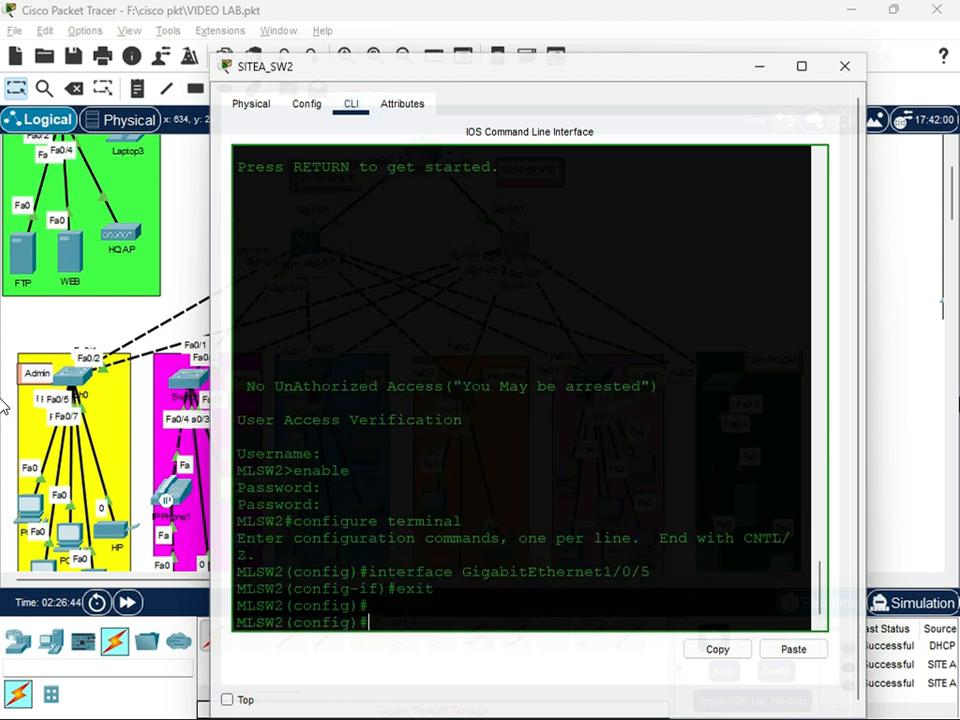
key(Return)
text(ip ro)
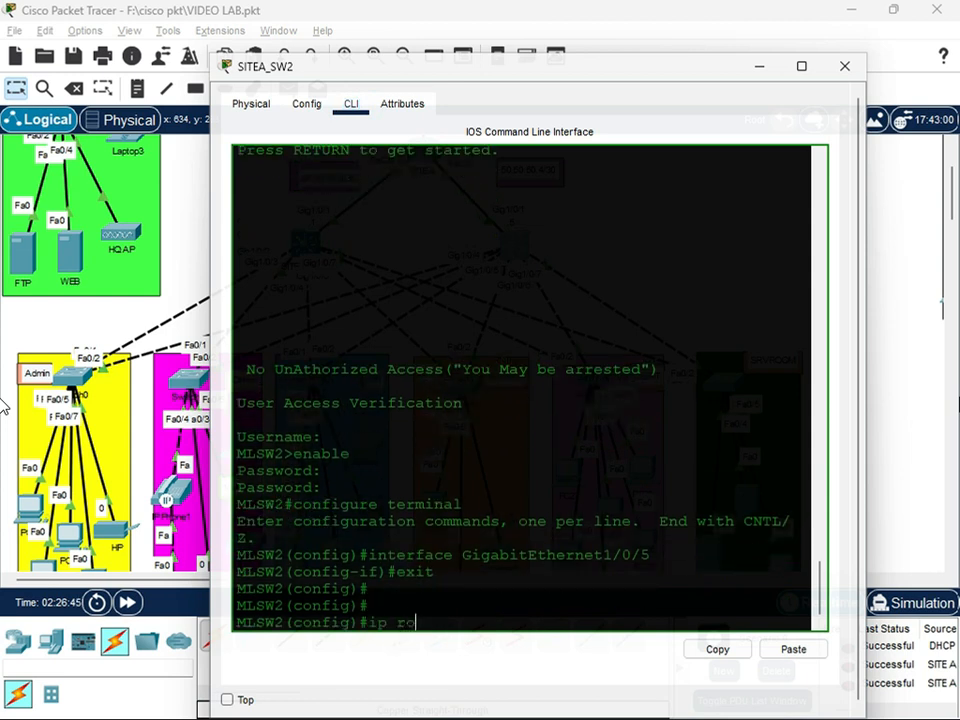
text(uting)
key(Return)
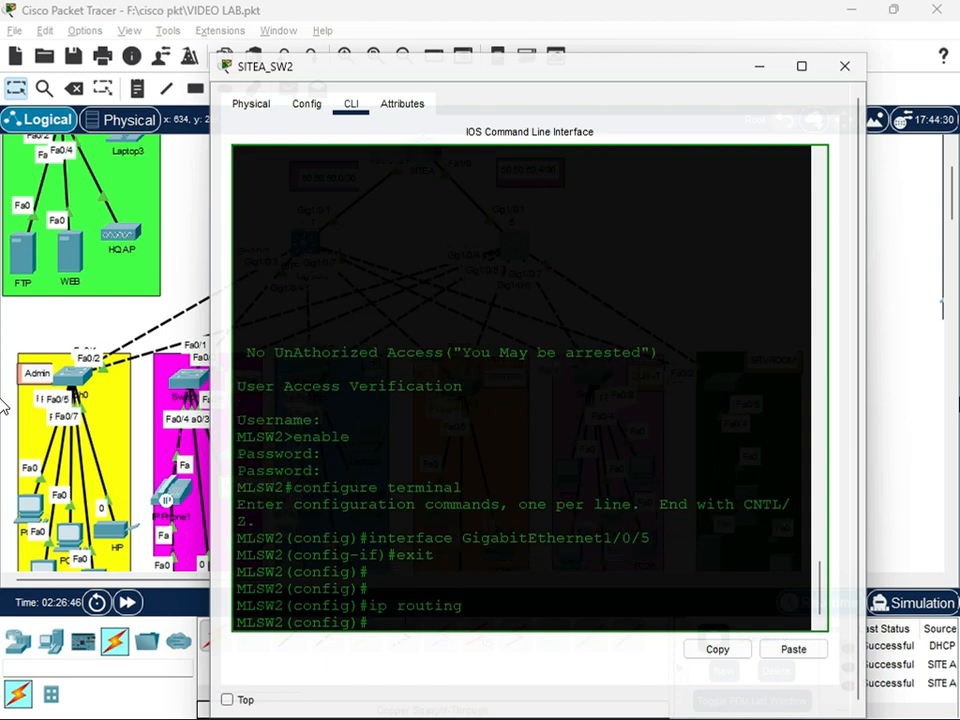
Start OSPF process 10 on SITEA_SW2 and set its router ID to 1.1.1.6
key(Return)
text(router )
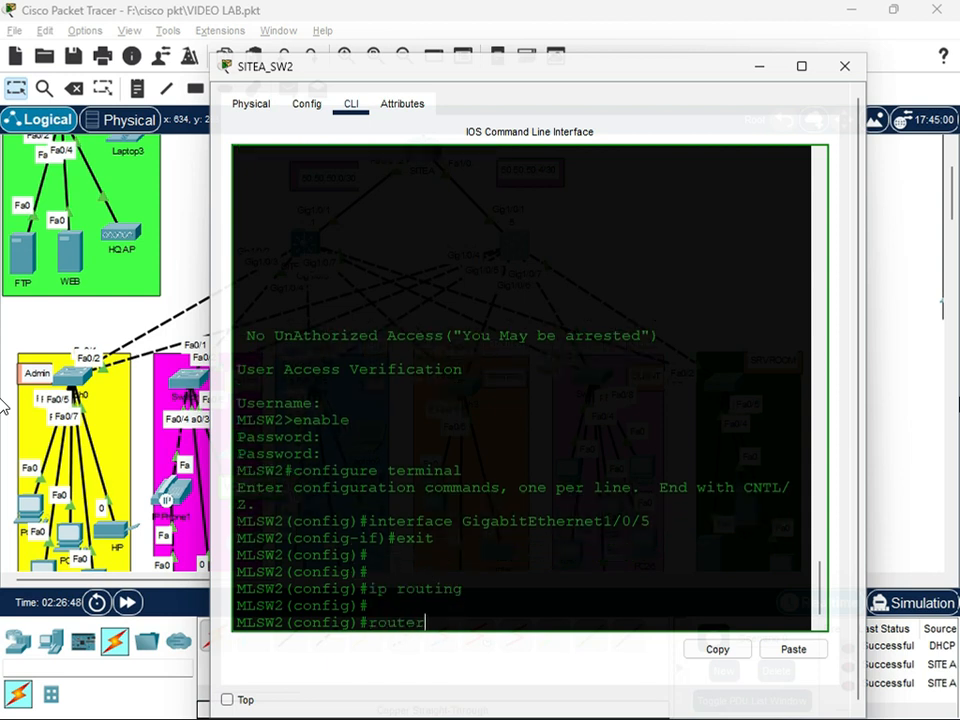
text(ospf 10)
key(Return)
text(router-)
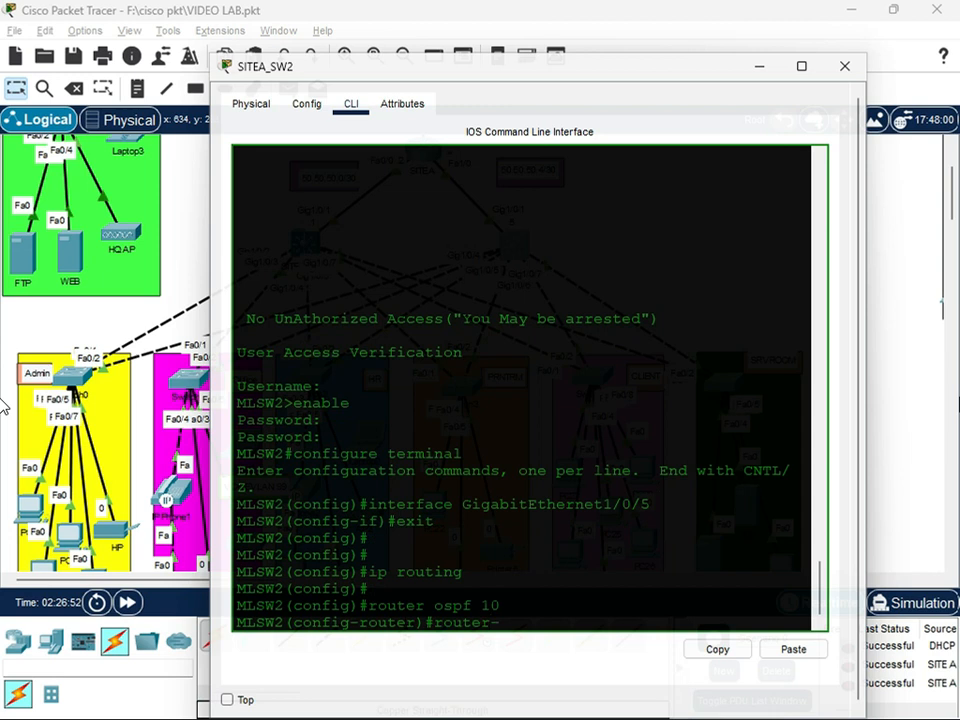
text(id 1111)
key(BackSpace)
text(6)
key(Left)
key(Left)
key(Left)
text(.)
key(Right)
text(.)
key(Right)
text(.)
key(Return)
Advertise network 50.50.50.4 with wildcard mask 0.0.0.3 in OSPF area 0 on SITEA_SW2
text(net 50.50.50.4 0.0.0.3 area 0)
key(Return)
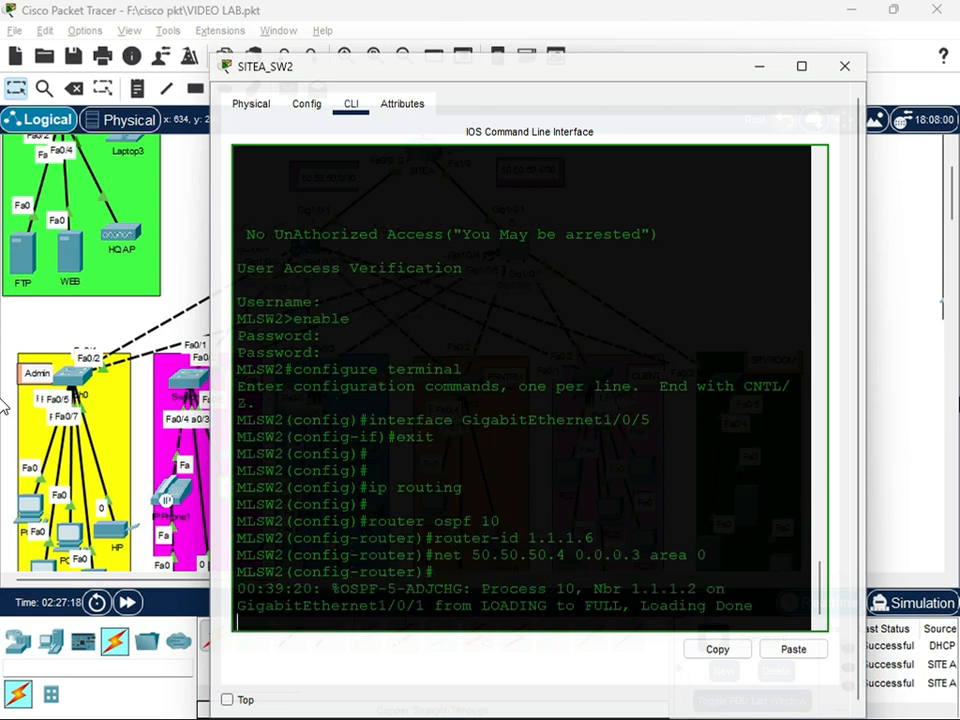
Advertise network 192.168.1.0 with wildcard mask 0.0.0.31 in OSPF area 0 on SITEA_SW2
drag(574, 606, 430, 589)
click(430, 621)
key(Return)
key(Return)
text(network 192.168.2.)
scroll(3, 406, down, 3)
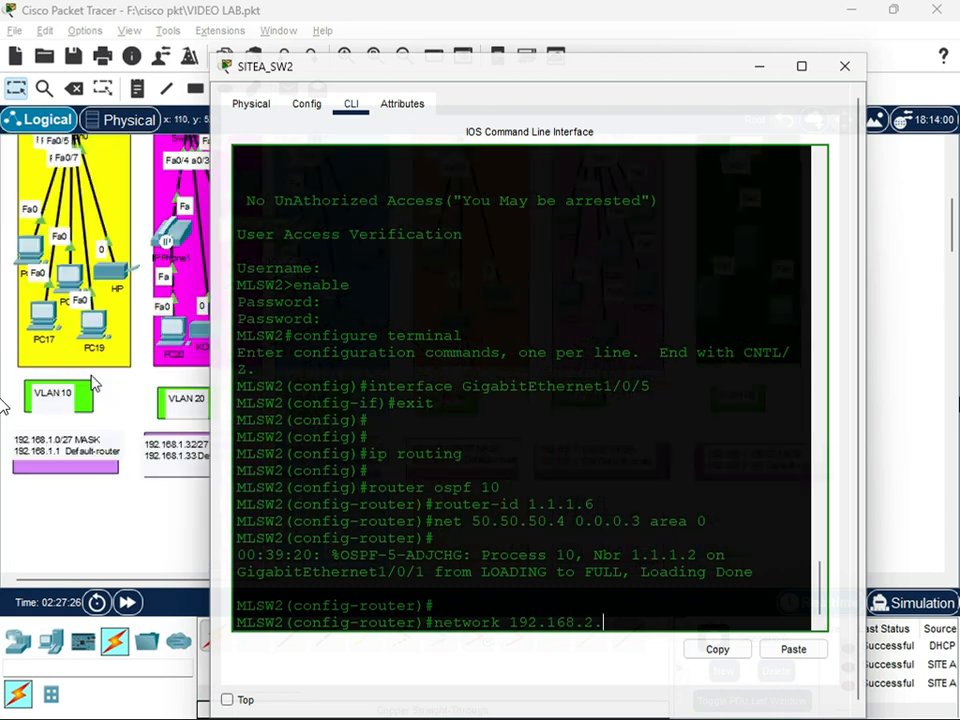
text(0 0.0.0.31 arae 0)
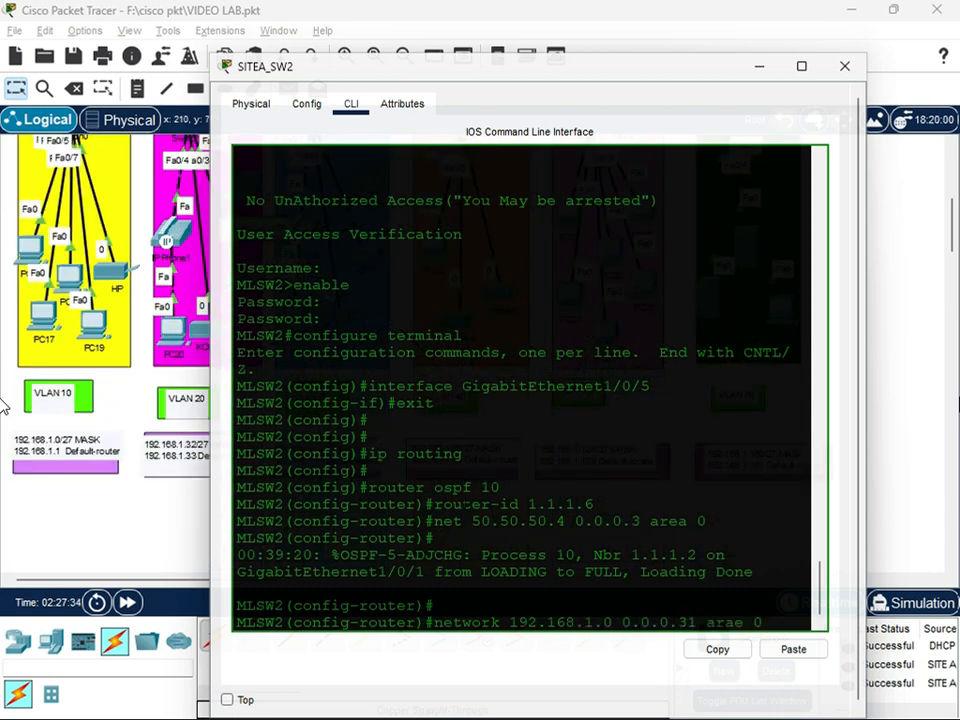
key(Left)
key(Left)
key(BackSpace)
key(BackSpace)
key(BackSpace)
key(Return)
key(Up)
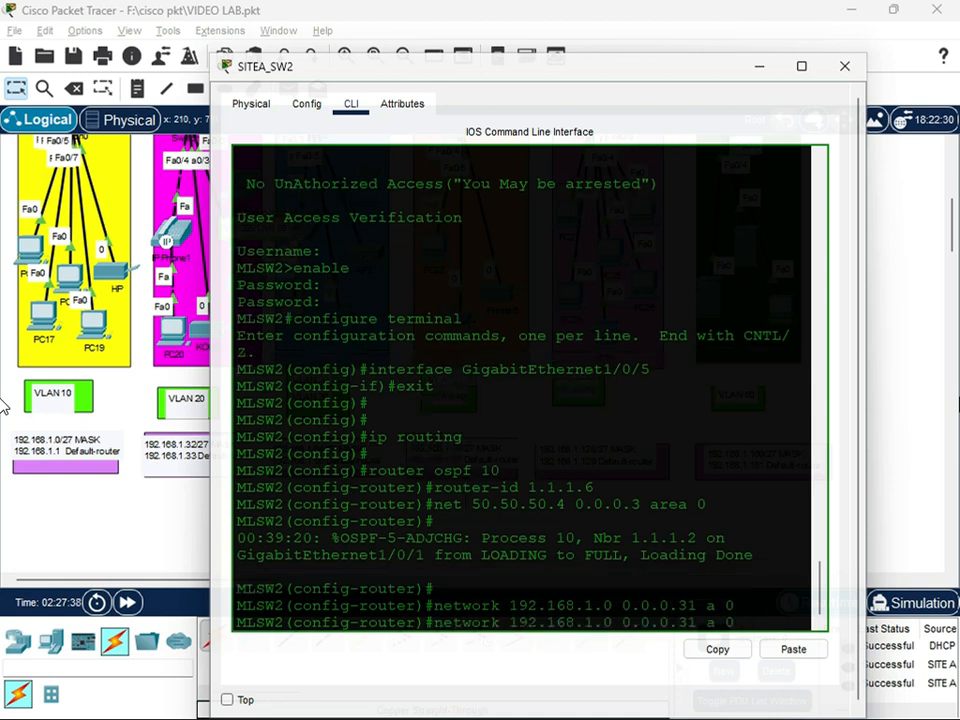
Advertise network 192.168.1.32 with wildcard mask 0.0.0.31 in OSPF area 0 on SITEA_SW2
key(Left)
key(Left)
key(Left)
key(Left)
key(Left)
key(Left)
key(Left)
key(Left)
key(Left)
key(Left)
key(BackSpace)
text(32)
key(Return)
Advertise network 192.168.1.64 with wildcard mask 0.0.0.31 in OSPF area 0 on SITEA_SW2
key(Up)
key(Left)
key(Left)
key(Left)
key(Left)
key(Left)
key(Left)
key(Left)
key(Left)
key(Left)
key(Left)
key(Left)
key(Left)
key(Left)
key(BackSpace)
key(BackSpace)
text(64)
key(Return)
Advertise network 192.168.1.96 with wildcard mask 0.0.0.31 in OSPF area 0 on SITEA_SW2
key(Up)
key(Left)
key(Left)
key(Left)
key(Left)
key(Left)
key(Left)
key(Left)
key(Left)
key(Left)
key(Left)
key(Left)
key(Left)
key(Left)
key(BackSpace)
key(BackSpace)
text(96)
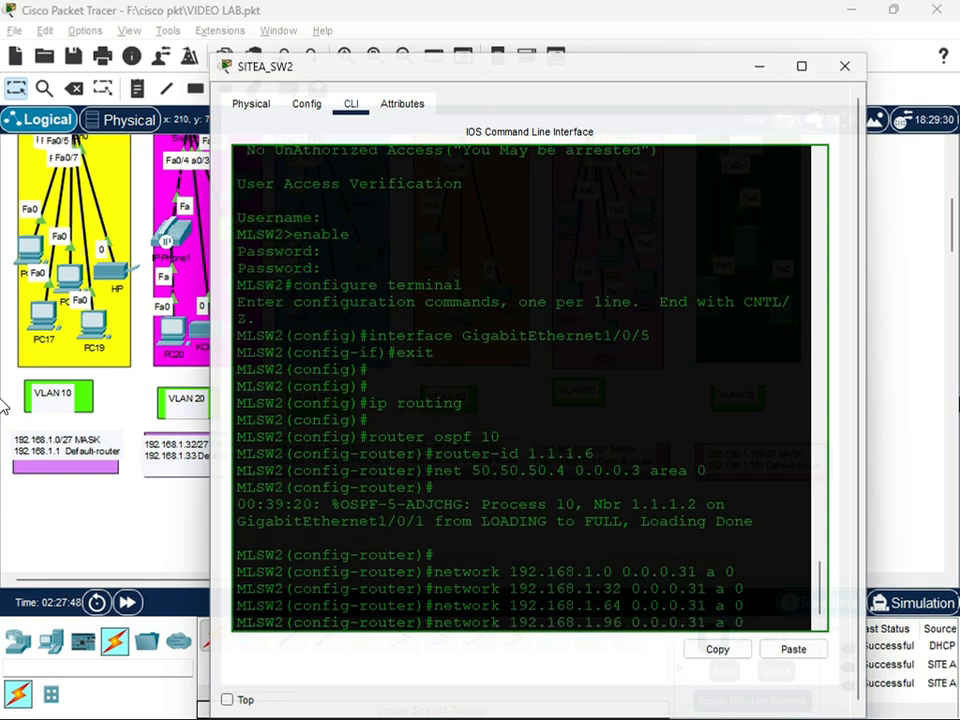
key(Return)
Advertise network 192.168.1.128 with wildcard mask 0.0.0.31 in OSPF area 0 on SITEA_SW2
key(Up)
key(Left)
key(Left)
key(Left)
key(Left)
key(Left)
key(Left)
key(Left)
key(Left)
key(Left)
key(Left)
key(Left)
key(Left)
key(Left)
key(BackSpace)
key(BackSpace)
text(128)
key(Return)
Advertise network 192.168.1.160 with wildcard mask 0.0.0.31 in OSPF area 0 on SITEA_SW2
key(Up)
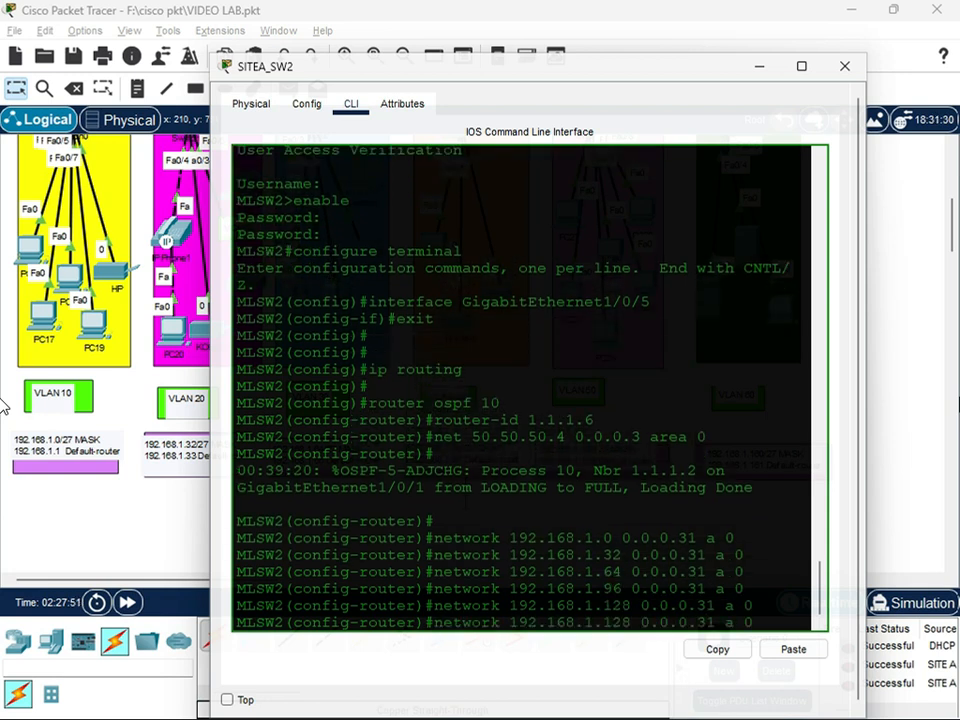
key(Left)
key(Left)
key(Left)
key(Left)
key(Left)
key(Left)
key(Left)
key(Left)
key(Left)
key(Left)
key(Left)
key(Left)
key(Left)
key(BackSpace)
key(BackSpace)
key(BackSpace)
text(160)
key(Return)
Save SITEA_SW2's running configuration with do wr and close the switch's window
text(do)
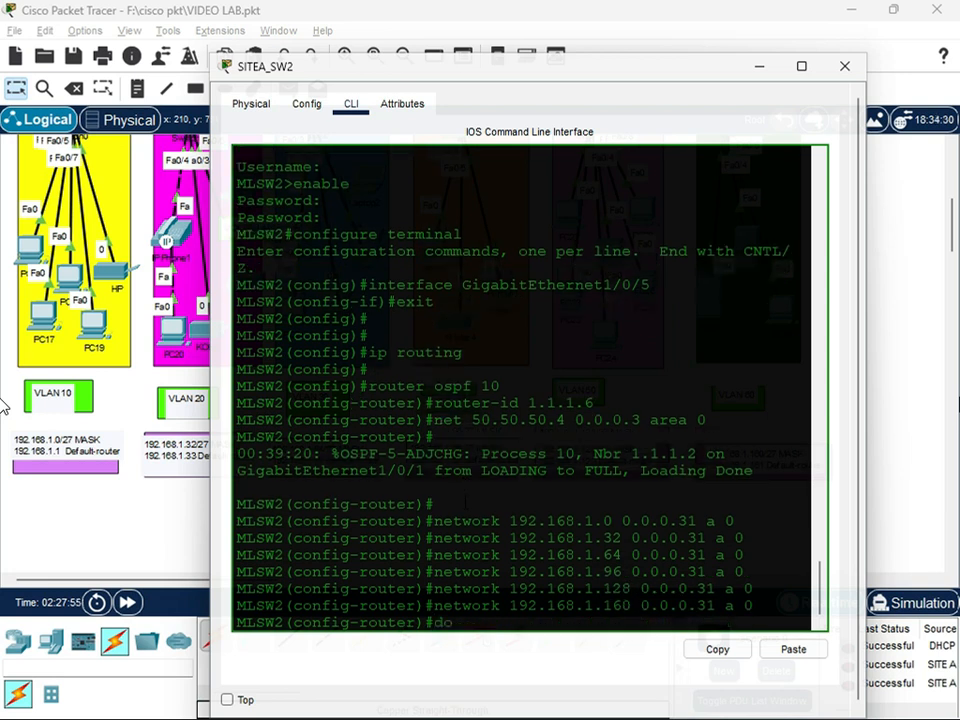
text( wr)
key(Return)
key(Return)
key(Return)
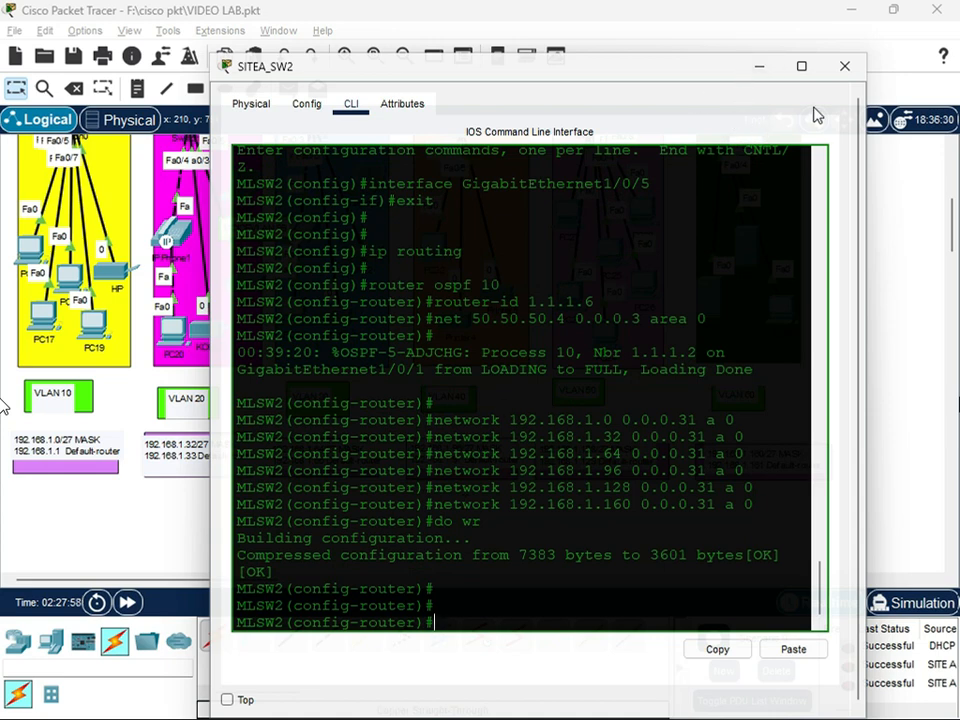
click(840, 68)
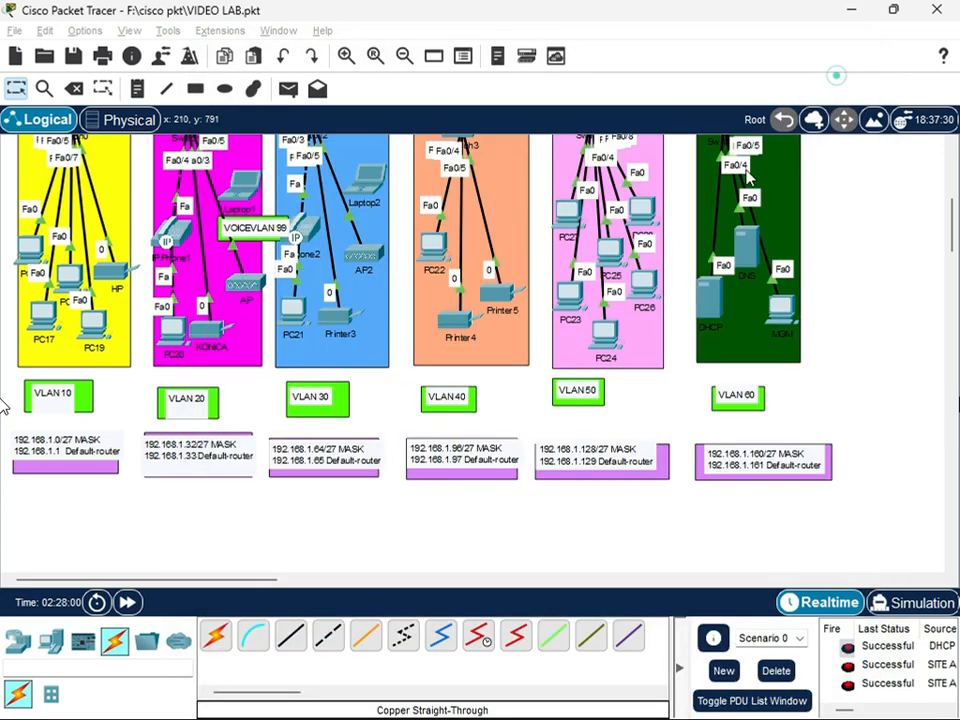
scroll(533, 405, up, 5)
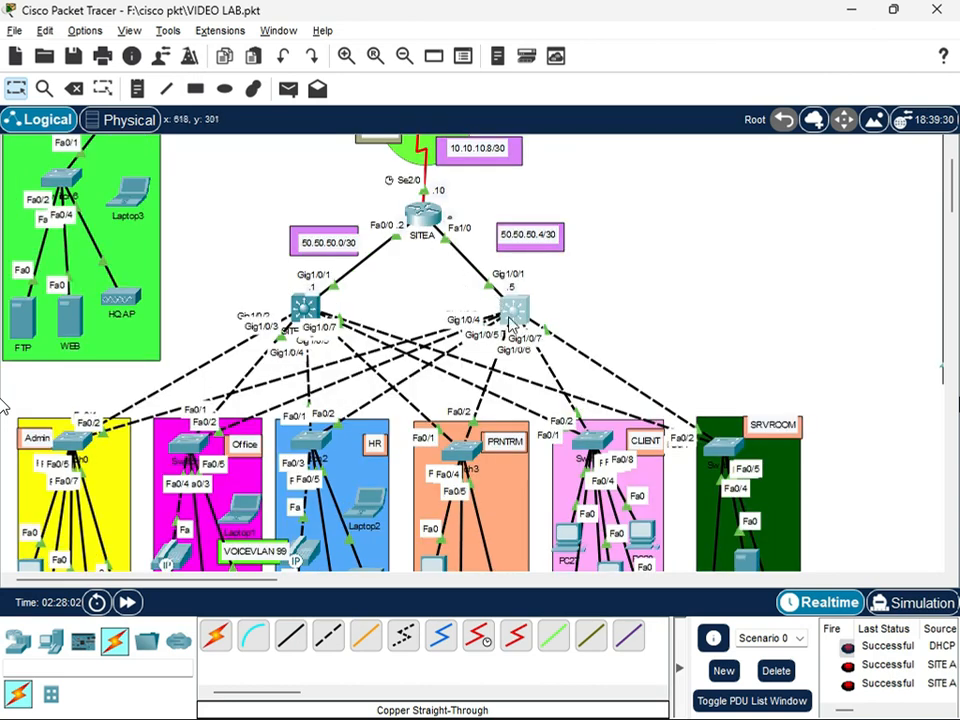
click(512, 316)
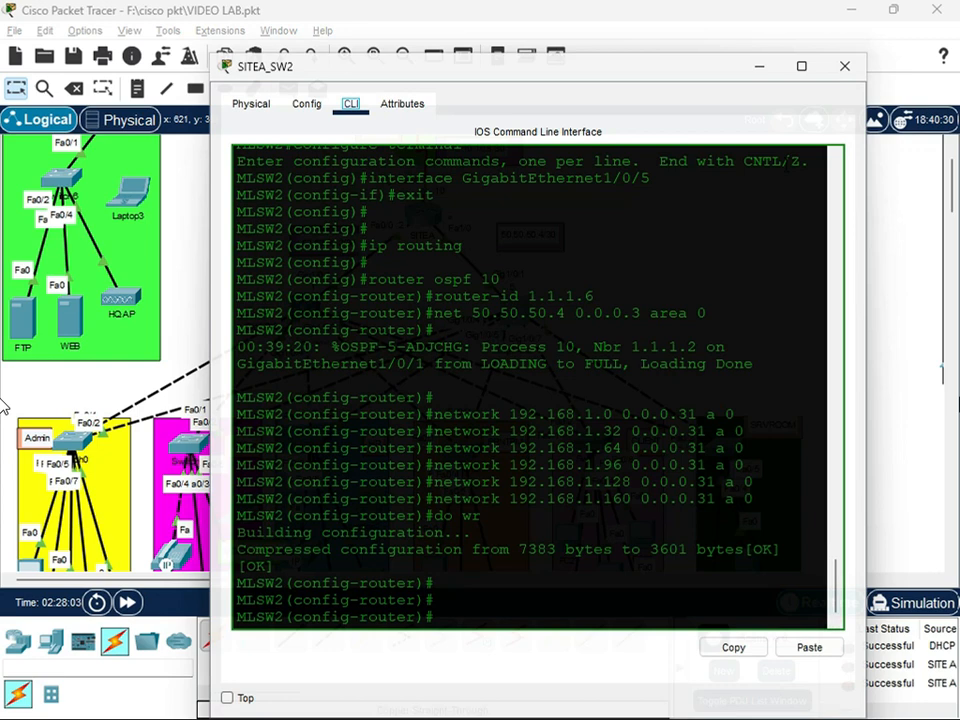
click(844, 66)
scroll(505, 418, up, 3)
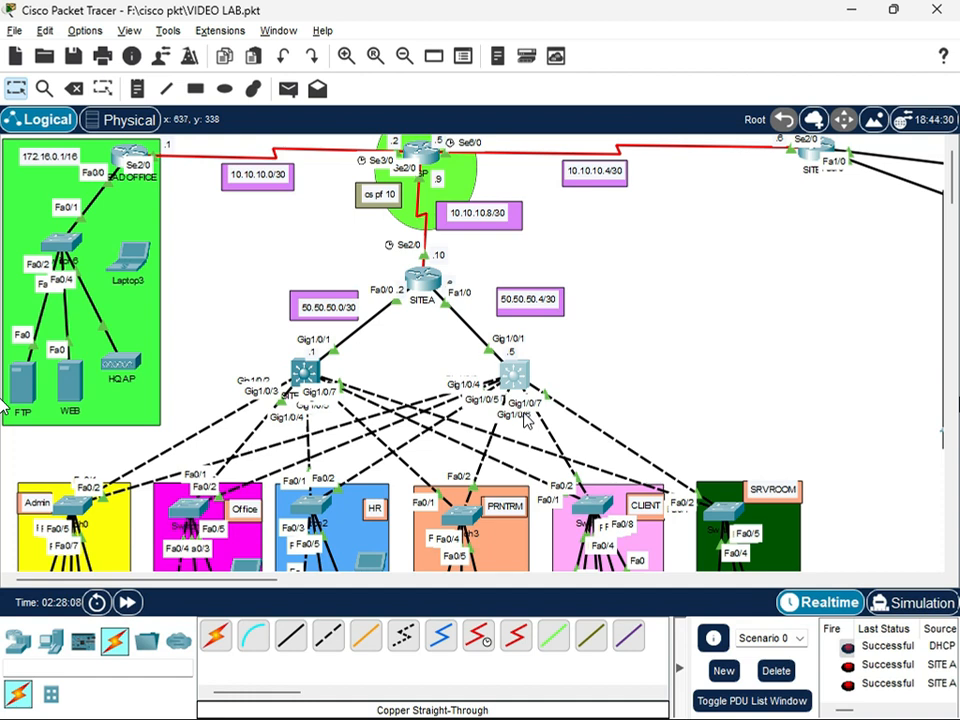
Reopen SITEA_SW2's command line and leave OSPF router configuration for global configuration mode
click(514, 374)
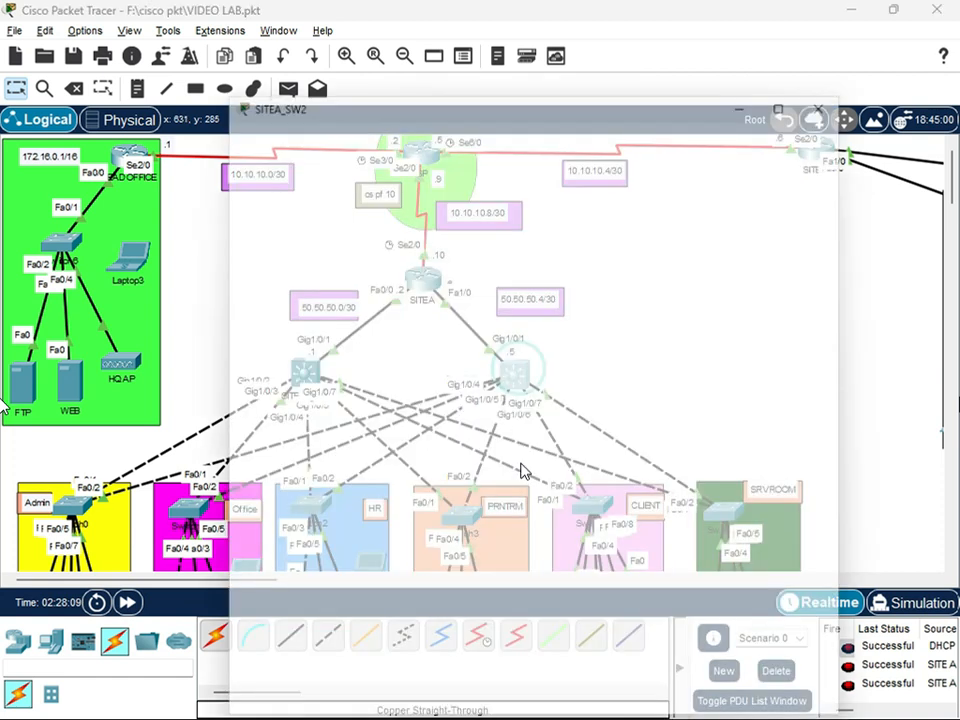
click(461, 634)
text(ig-router)#i)
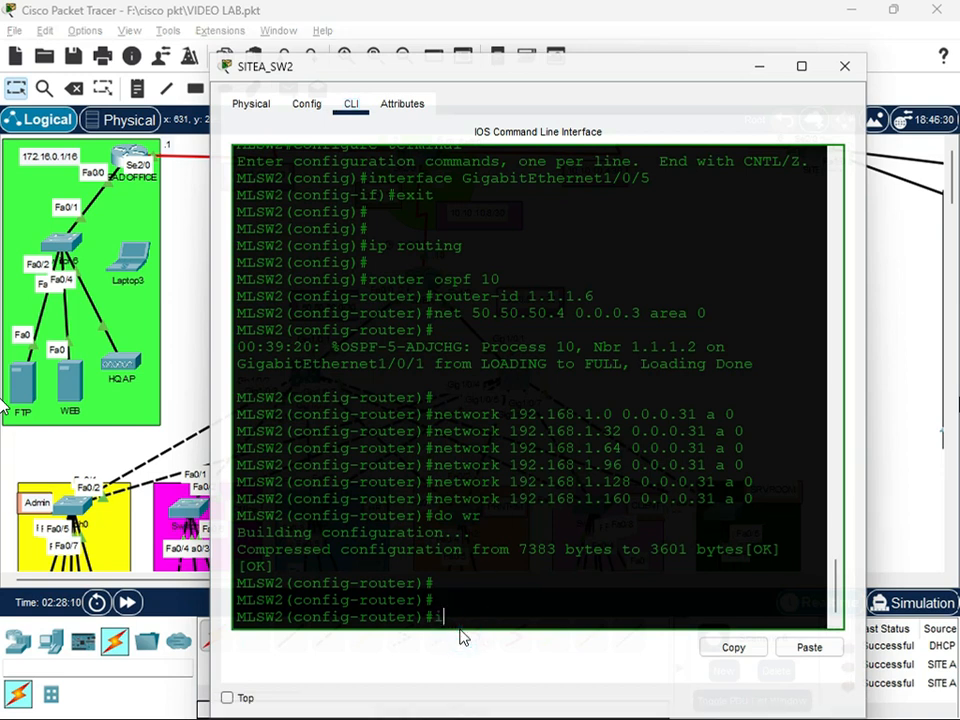
text(p)
key(BackSpace)
key(BackSpace)
key(BackSpace)
text(exit)
key(Return)
Try to add a default route (0.0.0.0 0.0.0.0) with next hop 50.50.50.5 on SITEA_SW2
text(ip route 0.0.0.0 0.0.0.0)
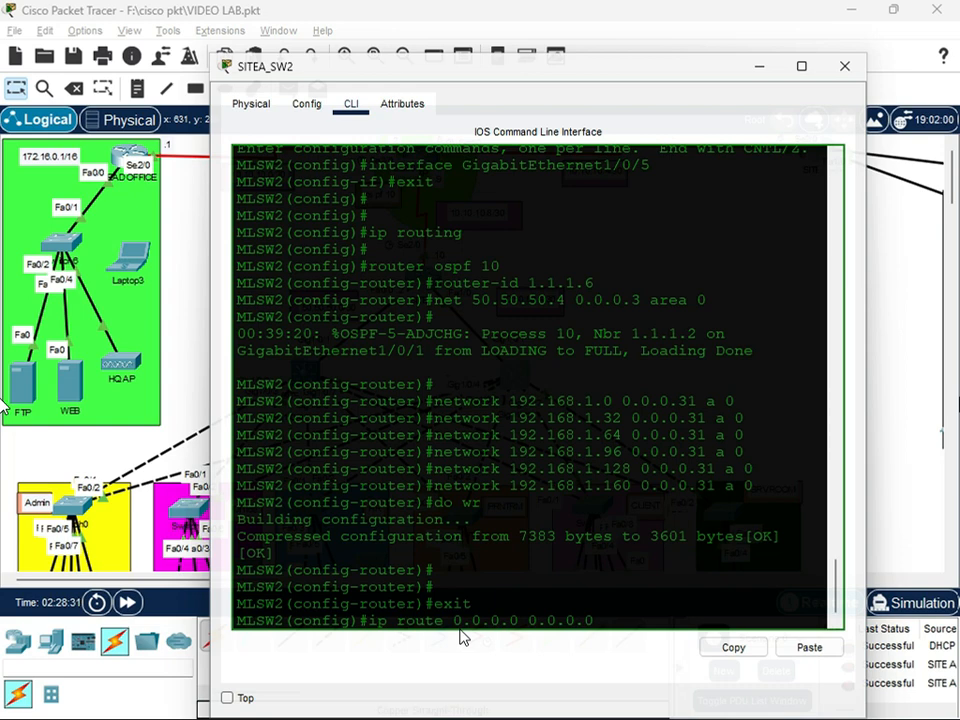
drag(478, 80, 467, 495)
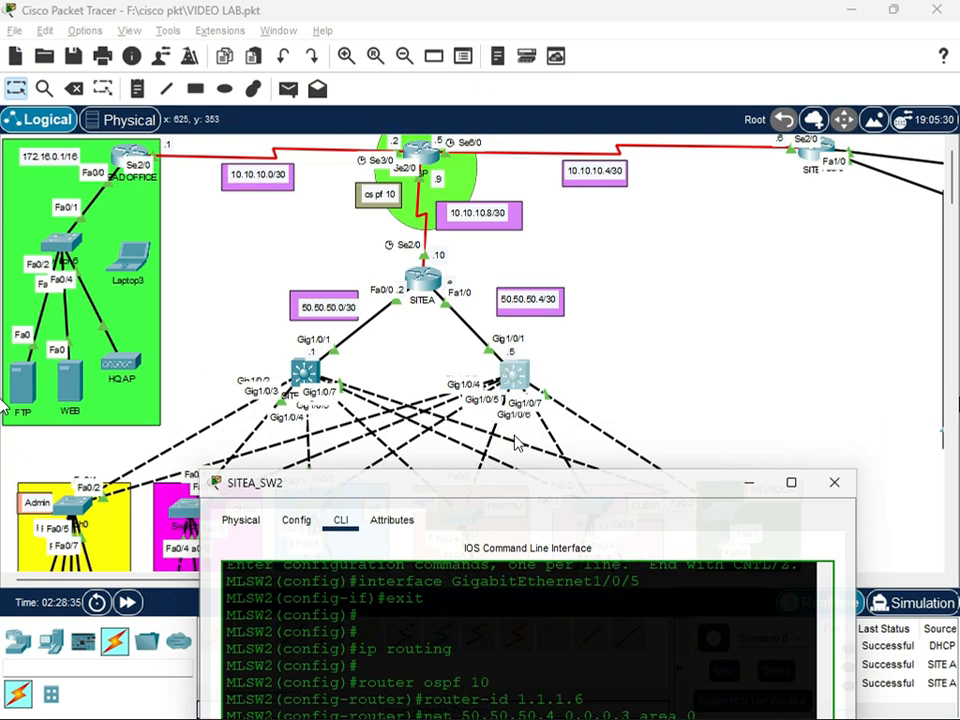
drag(506, 486, 492, 108)
text(50.50.50.5)
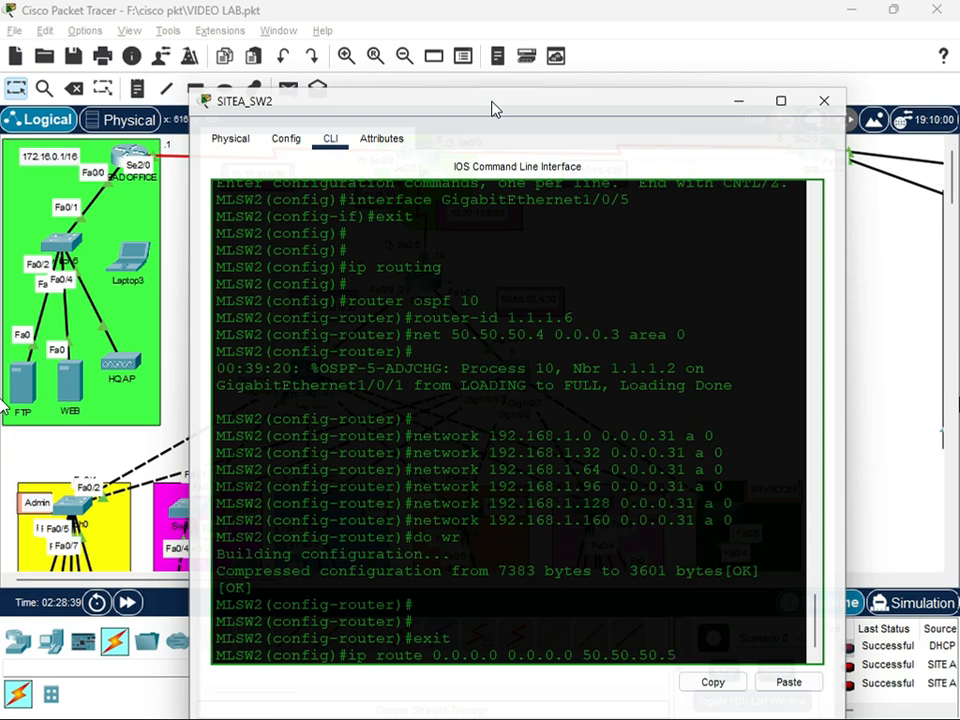
key(Return)
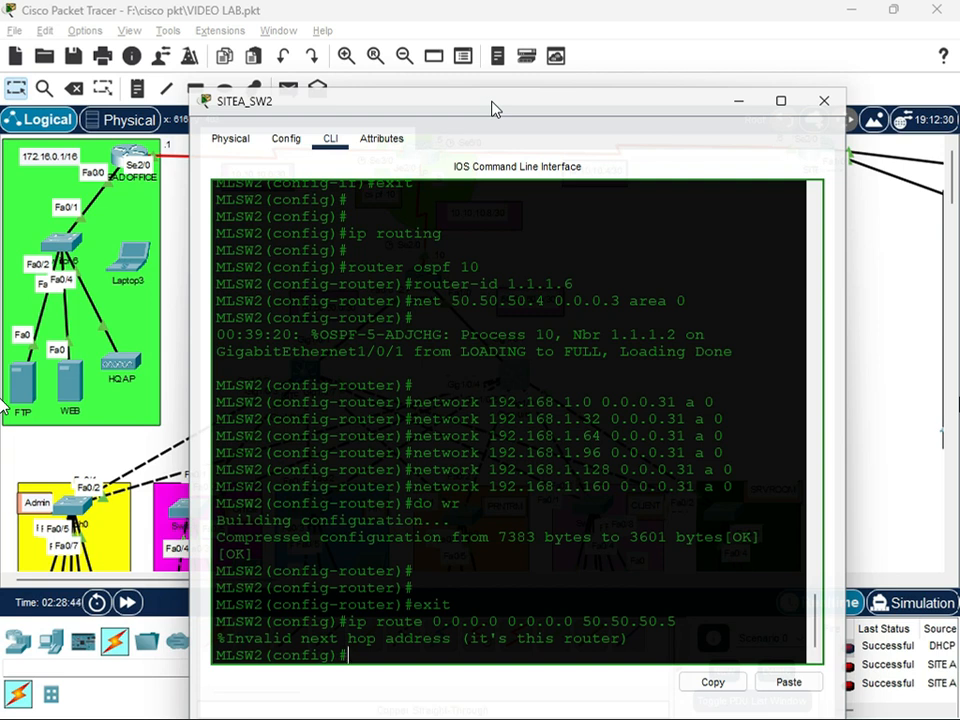
Add a default route (0.0.0.0 0.0.0.0) with next hop 50.50.50.6 on SITEA_SW2
key(Up)
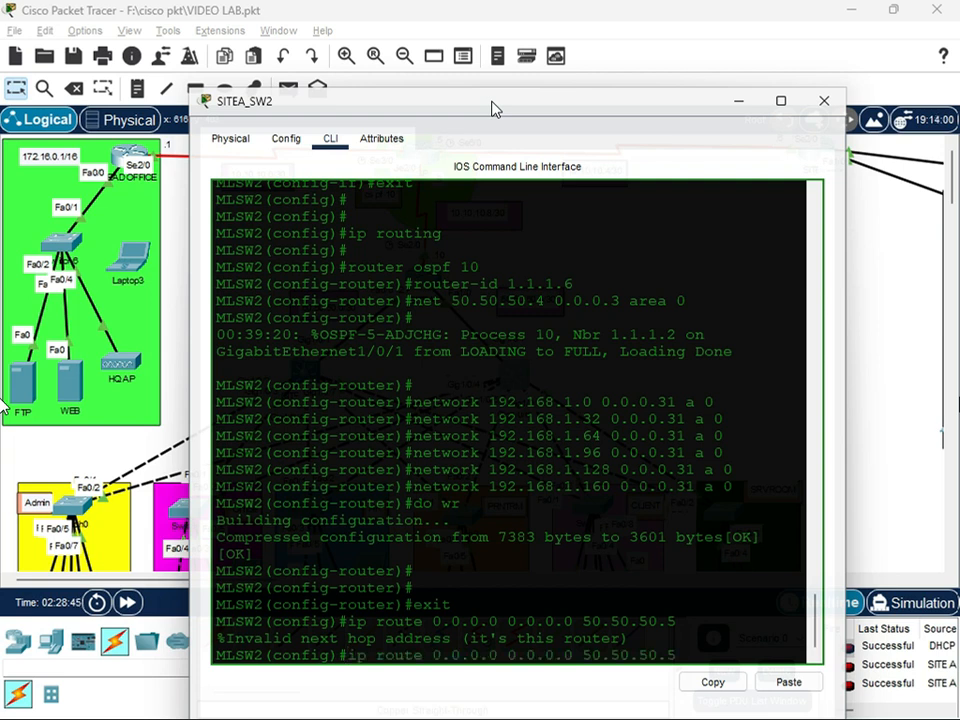
drag(490, 107, 542, 79)
click(458, 293)
click(506, 365)
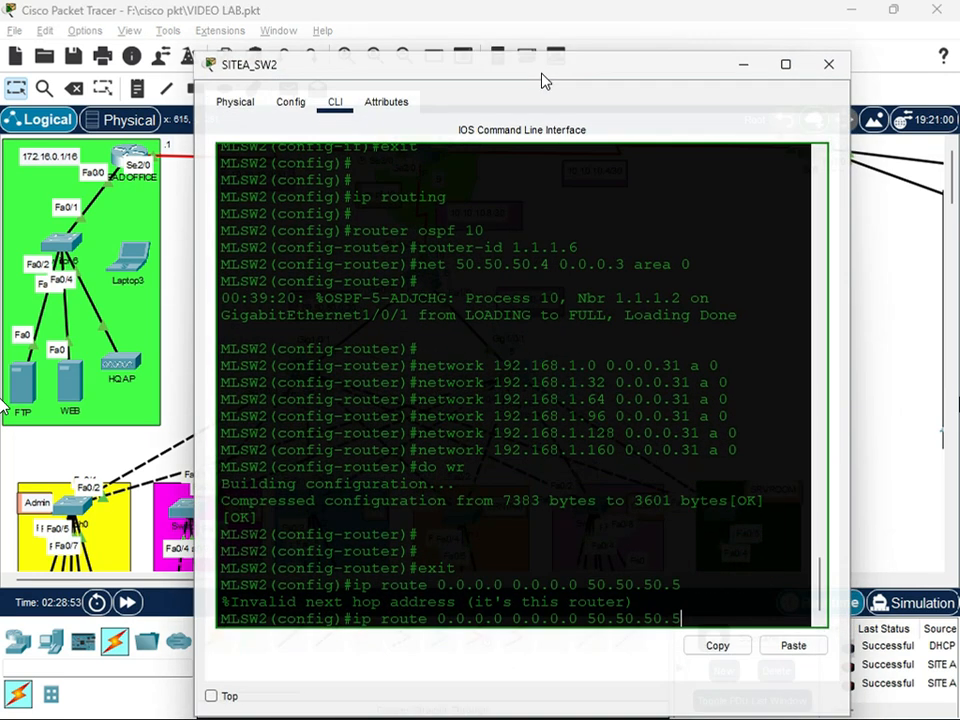
key(Return)
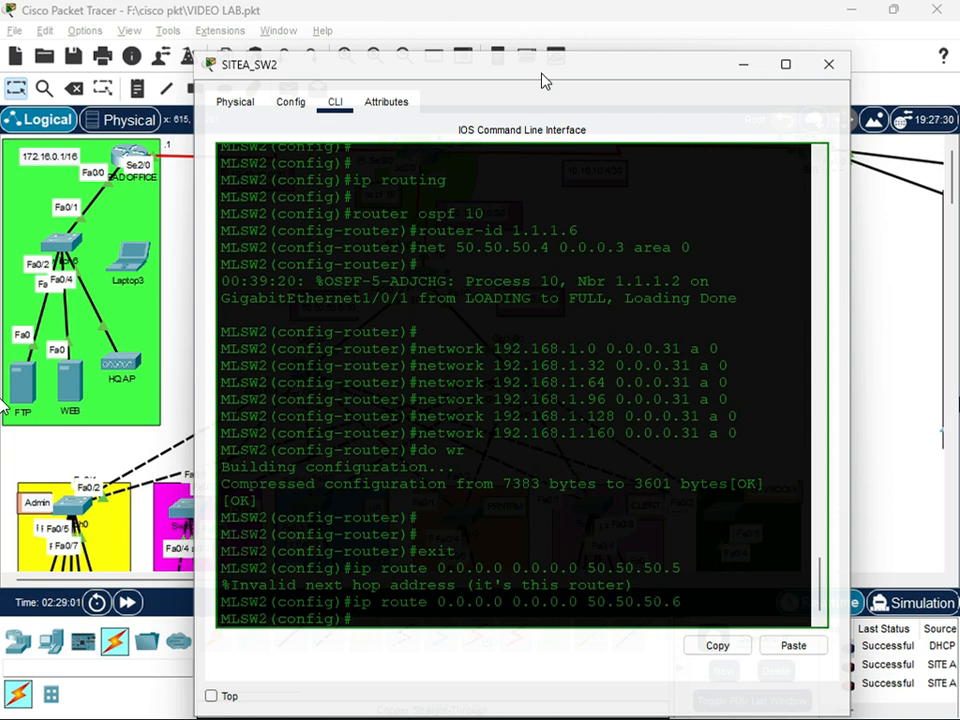
Save SITEA_SW2's configuration with the default route using do wr and close its window
text(do wr)
key(Return)
key(Return)
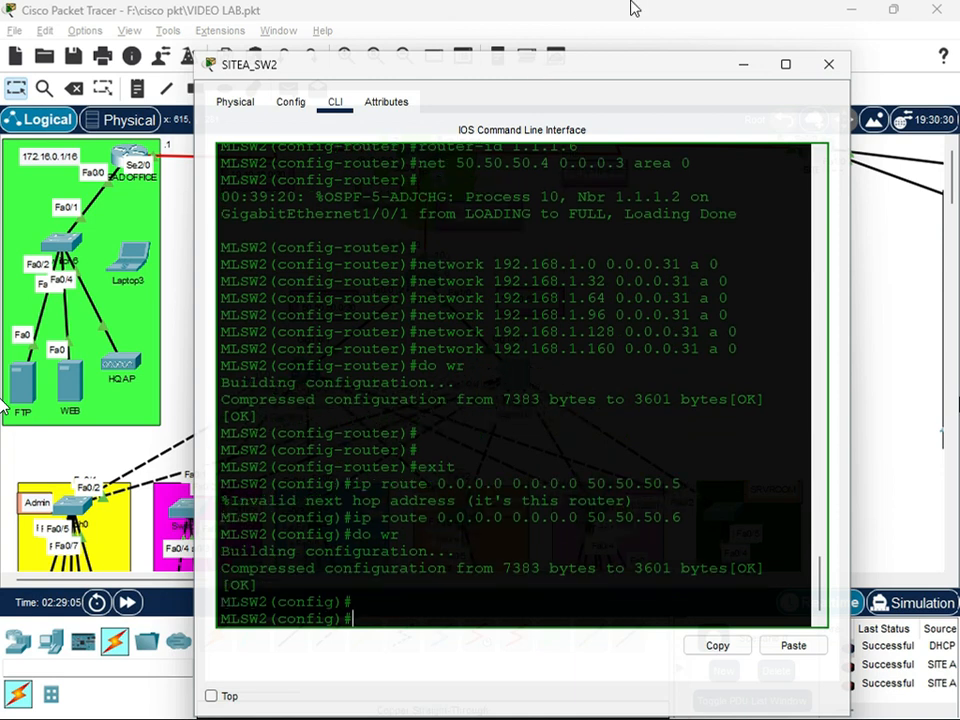
click(828, 64)
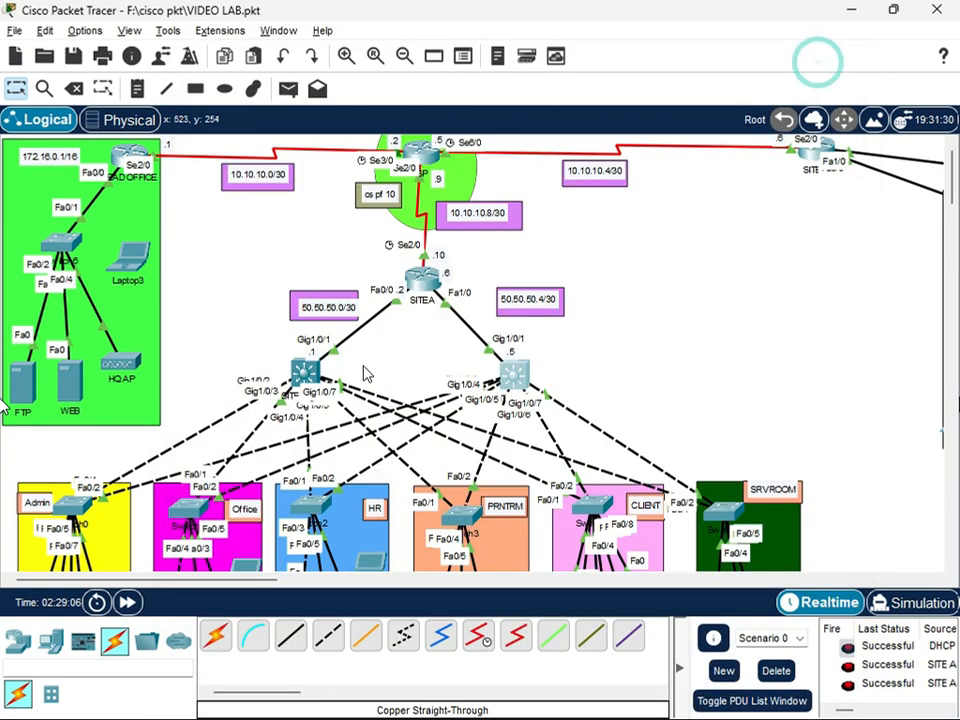
Open SITEA_SW1's command line and exit OSPF router configuration to global configuration mode
click(303, 372)
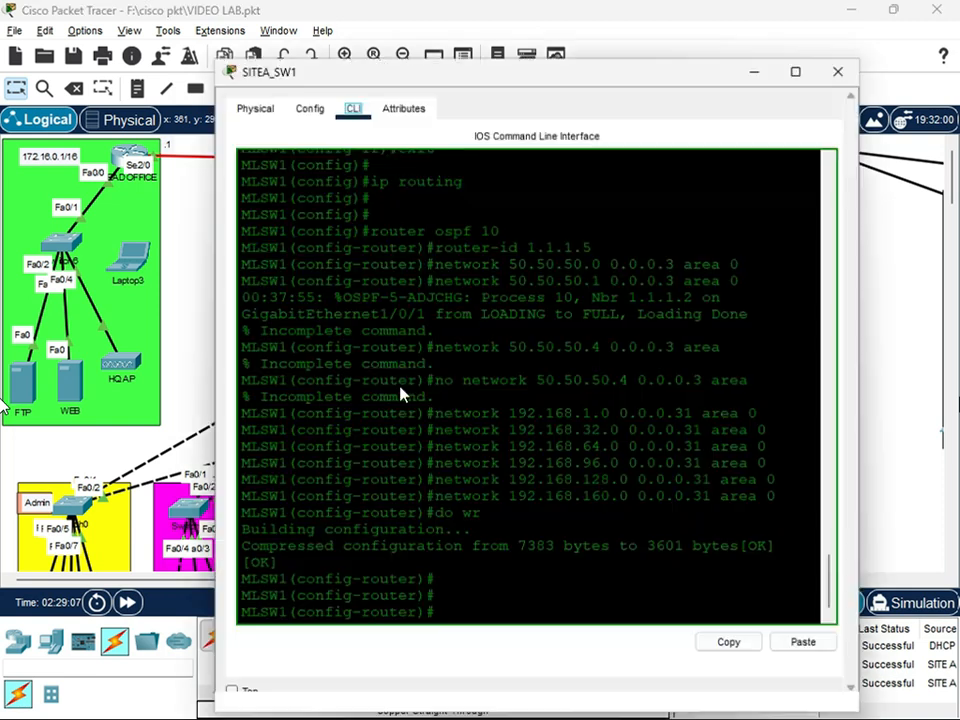
click(440, 612)
text(exi)
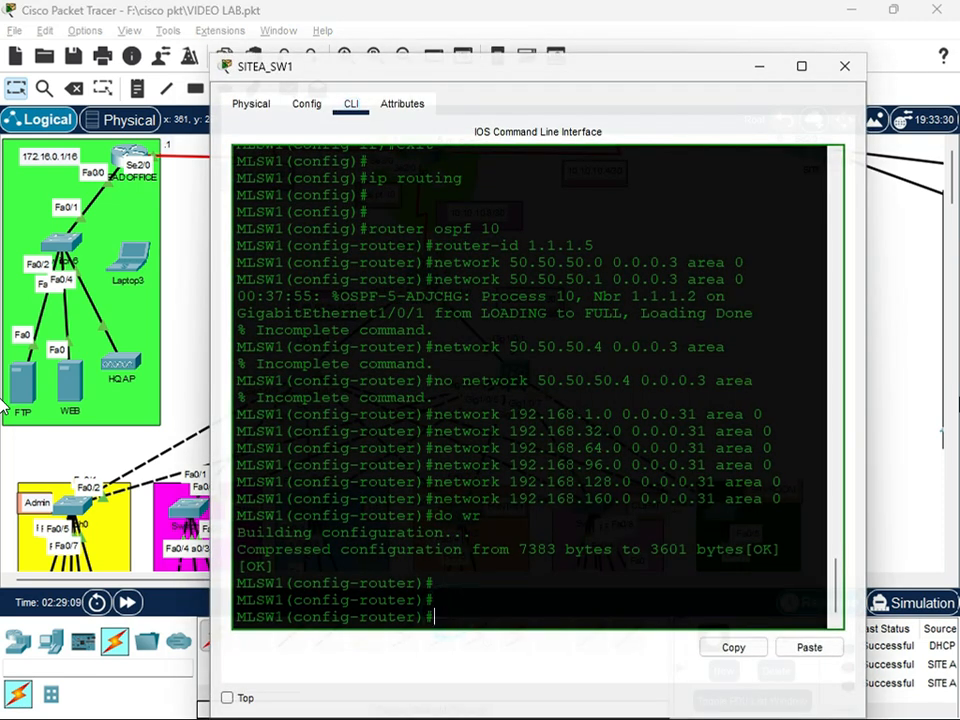
text(t)
key(Return)
key(Return)
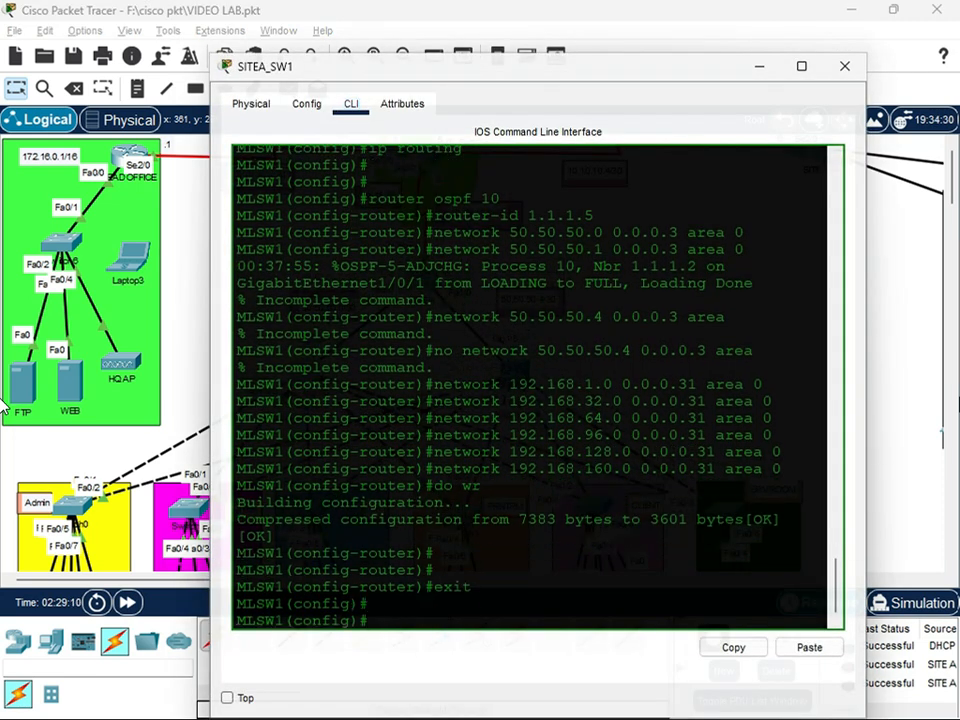
Add a default route (0.0.0.0 0.0.0.0) with next hop 50.50.50.2 and administrative distance 70 on SITEA_SW1
text(ip route 0.0.0.0 0.0.0.0 )
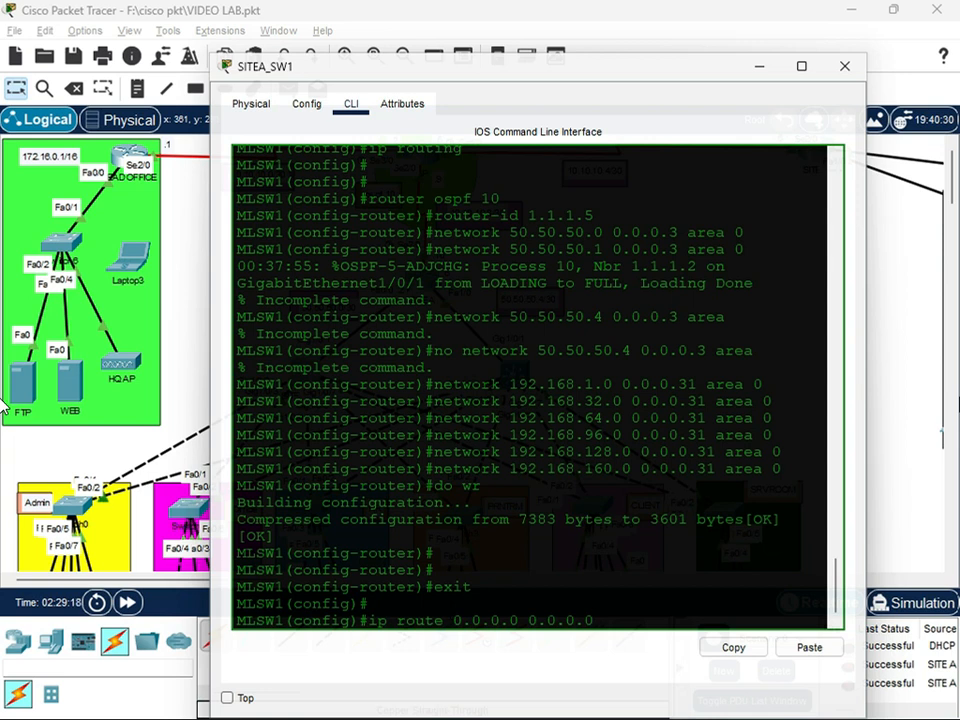
text(50.50.50)
drag(512, 72, 511, 455)
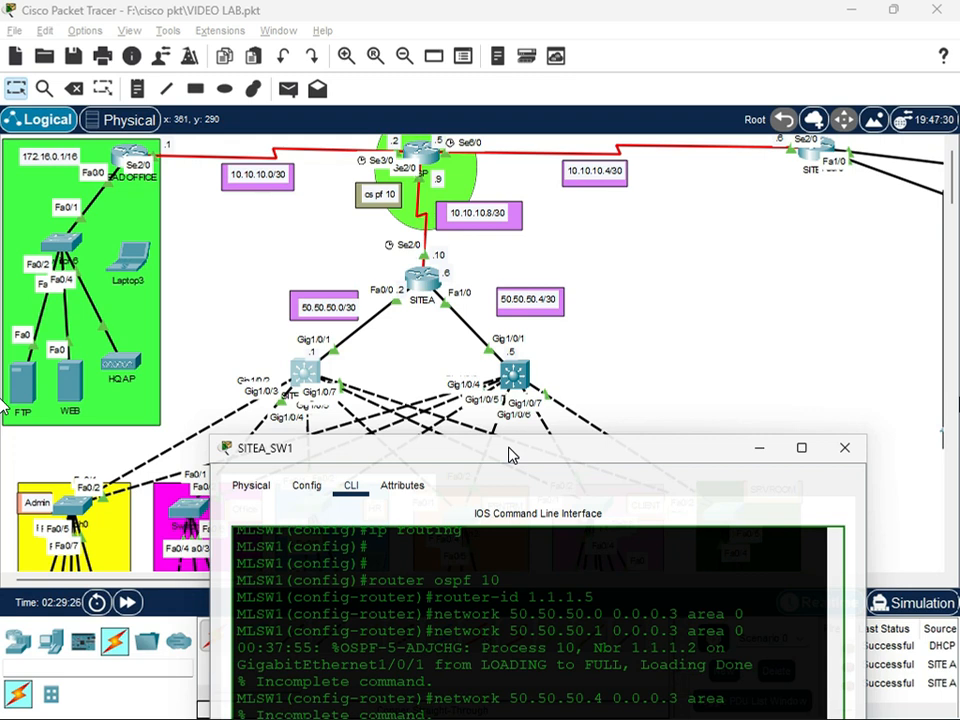
drag(510, 455, 510, 445)
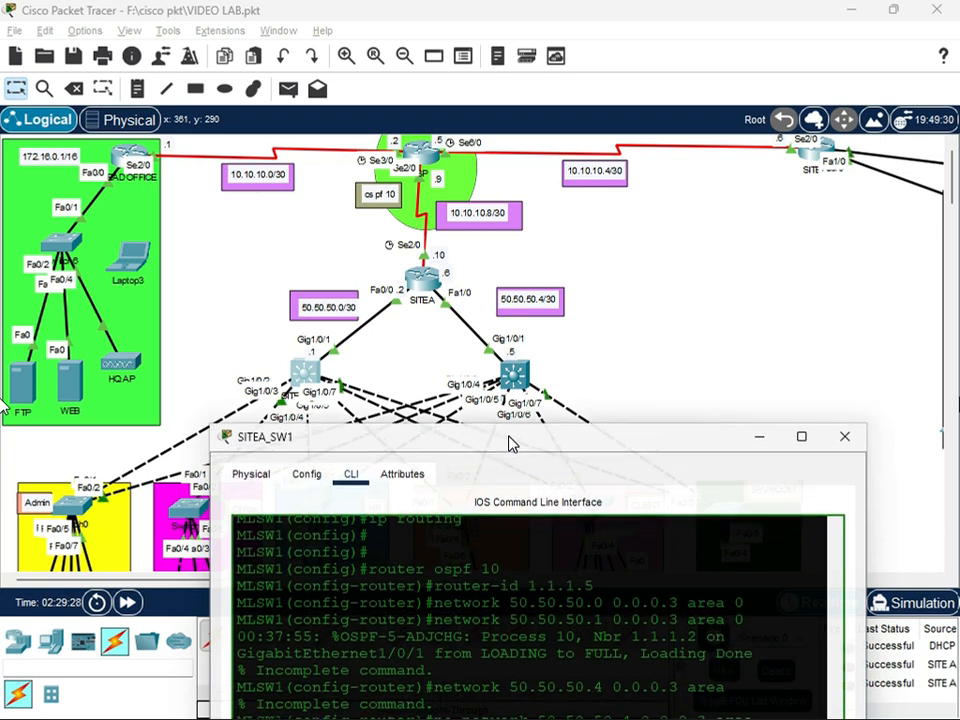
drag(510, 440, 469, 428)
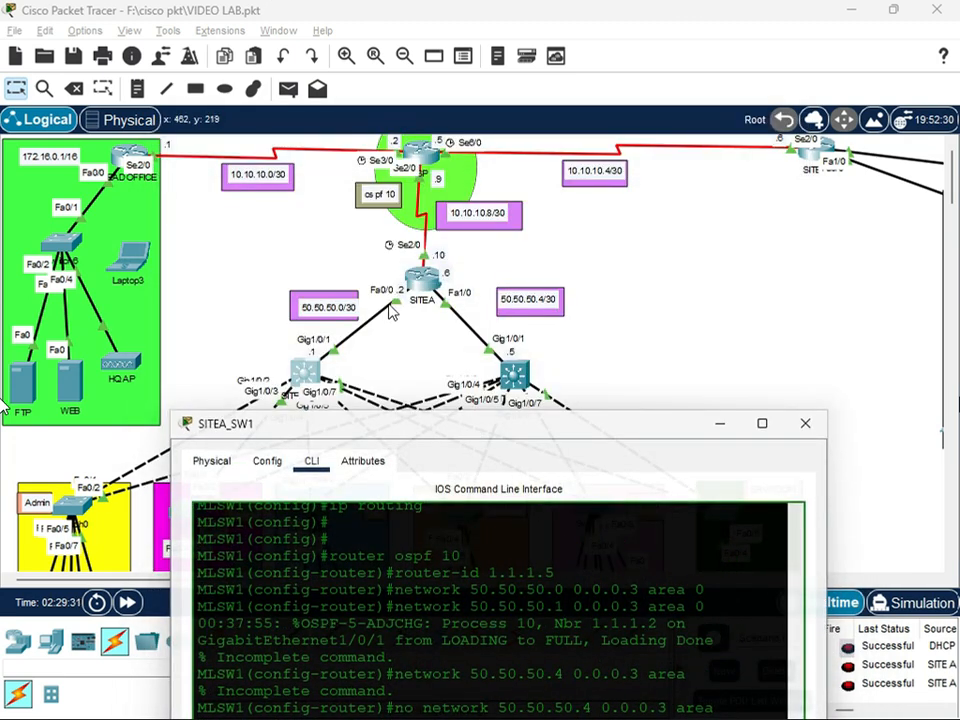
drag(456, 423, 470, 141)
text(2 70)
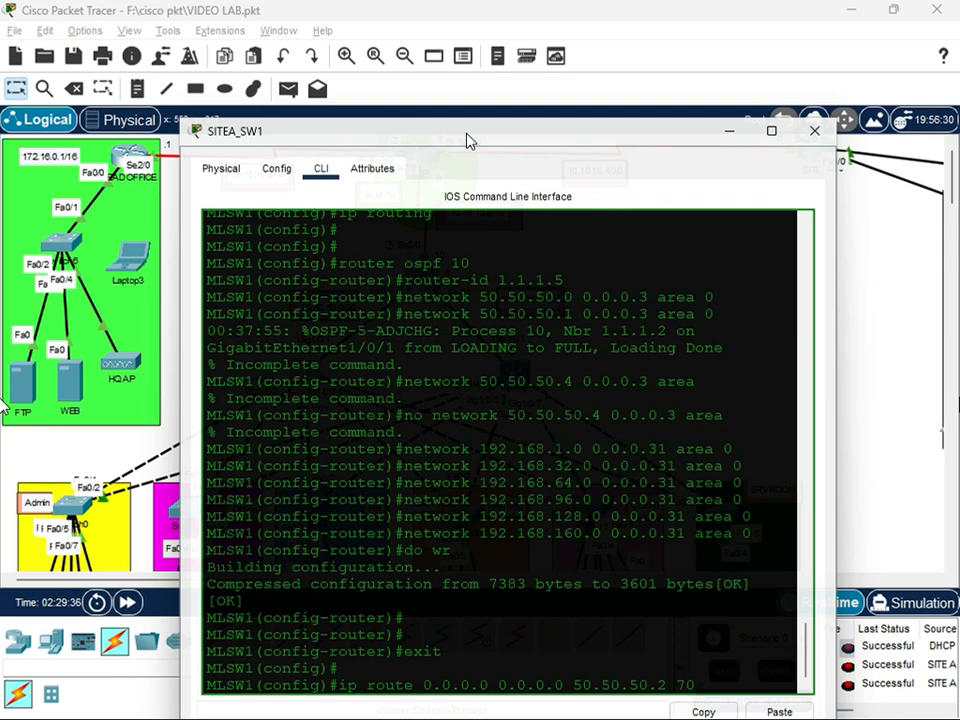
key(Return)
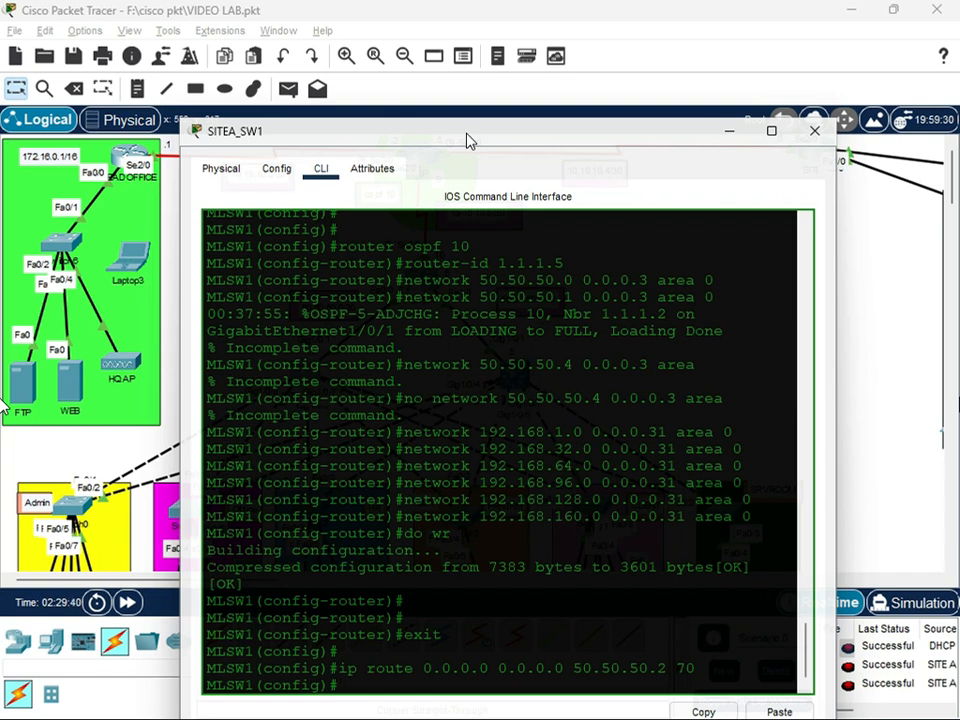
Save SITEA_SW1's configuration with do wr, exit global configuration mode and close the switch's window
text(do wr)
key(Return)
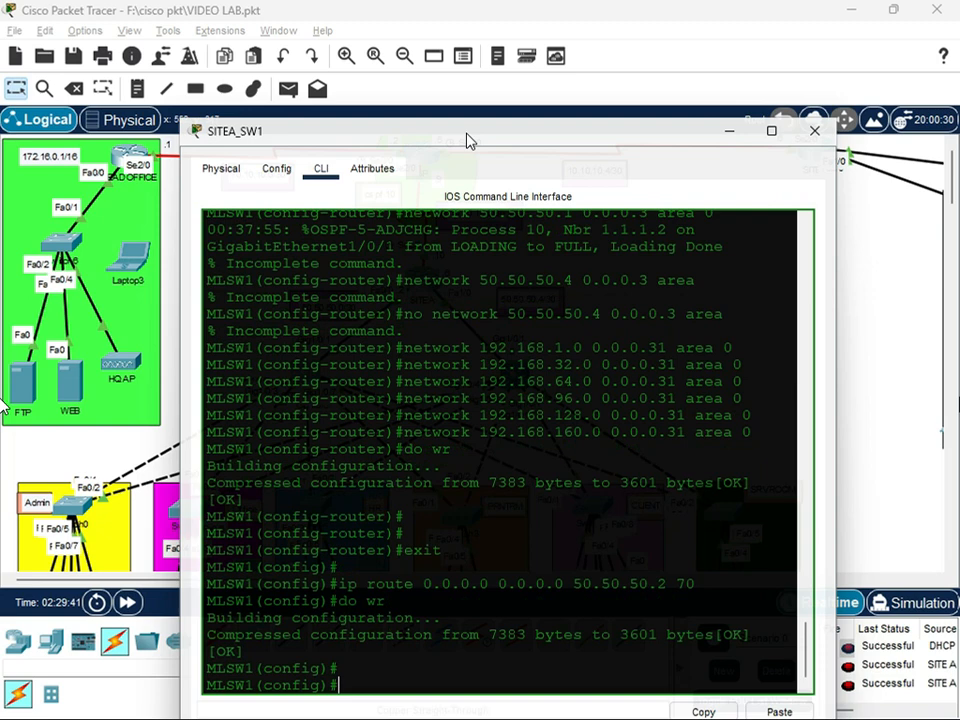
key(Return)
key(Return)
text(exit)
key(Return)
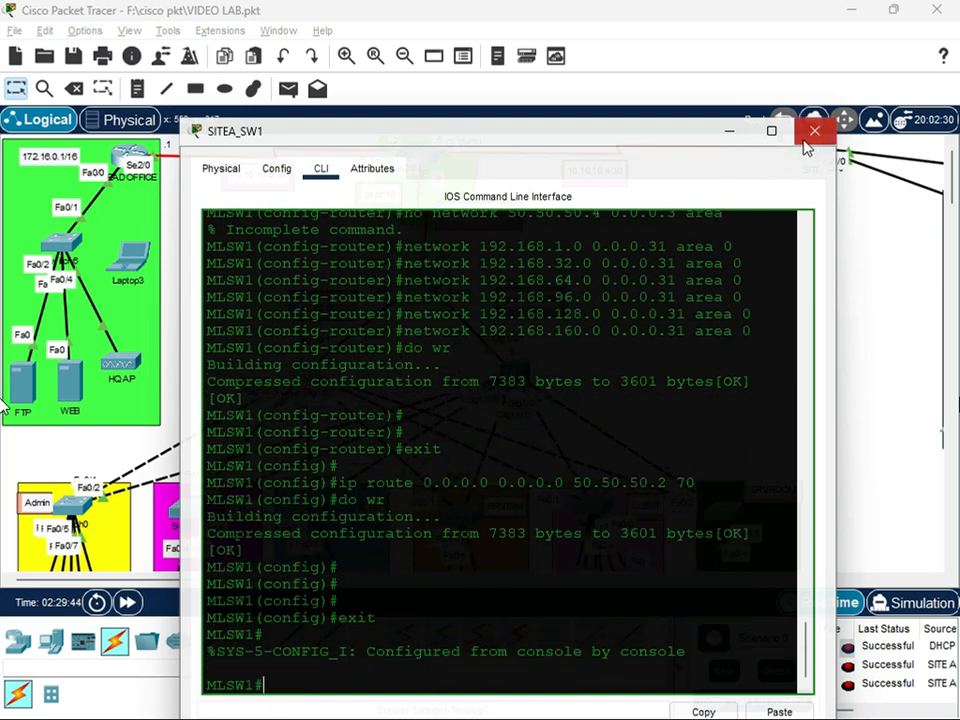
click(813, 130)
Open the configuration settings of interface GigabitEthernet1/0/3 on SITEA_SW1
scroll(440, 368, down, 5)
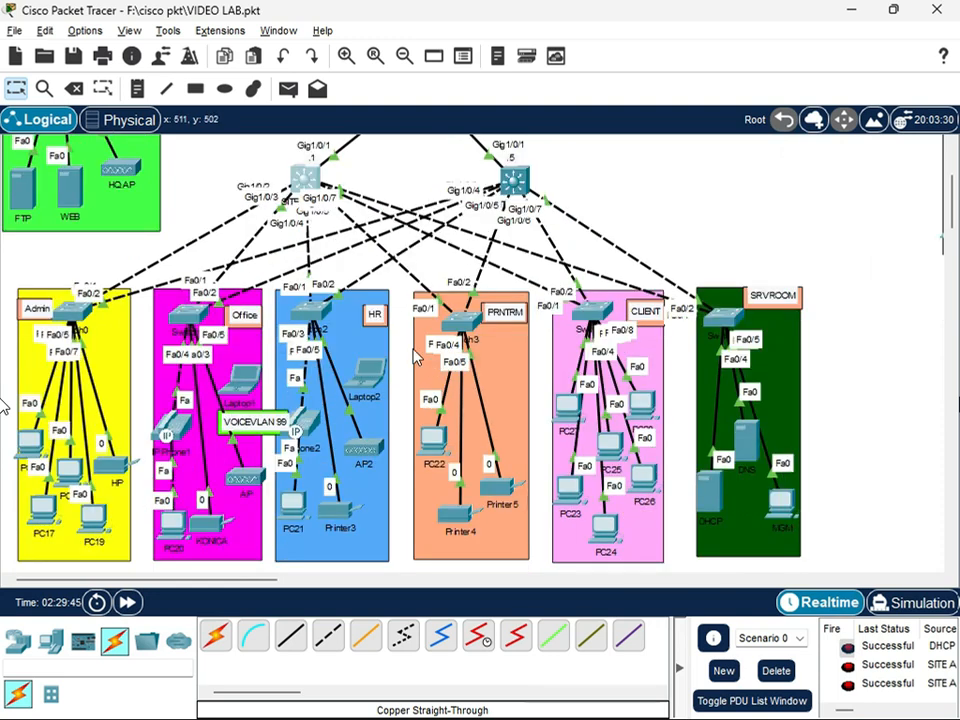
scroll(412, 354, down, 1)
scroll(408, 356, up, 1)
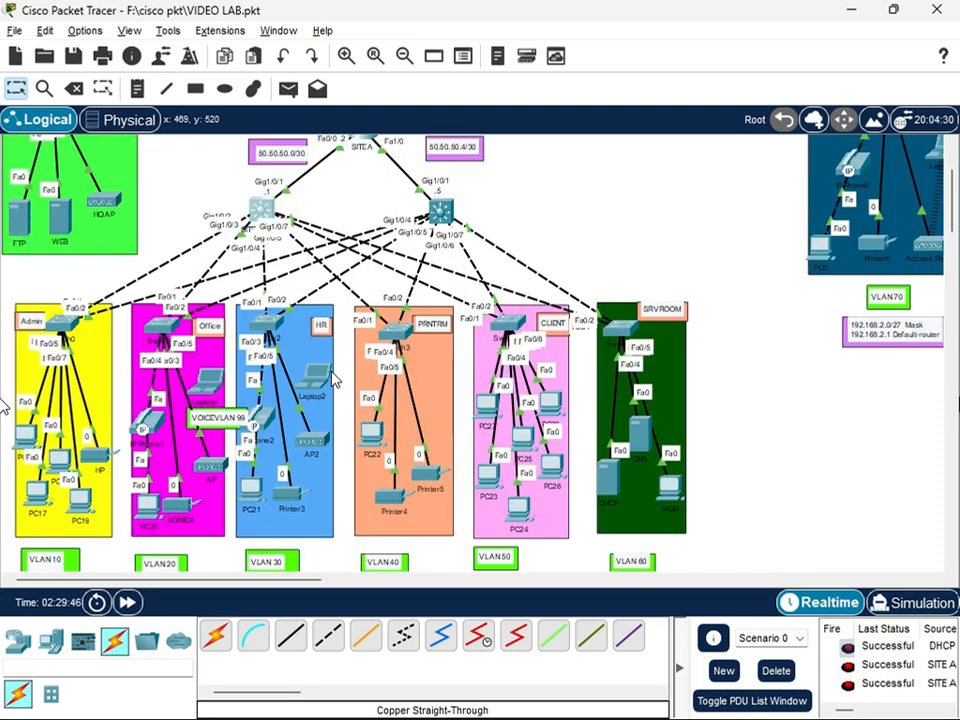
scroll(332, 382, up, 1)
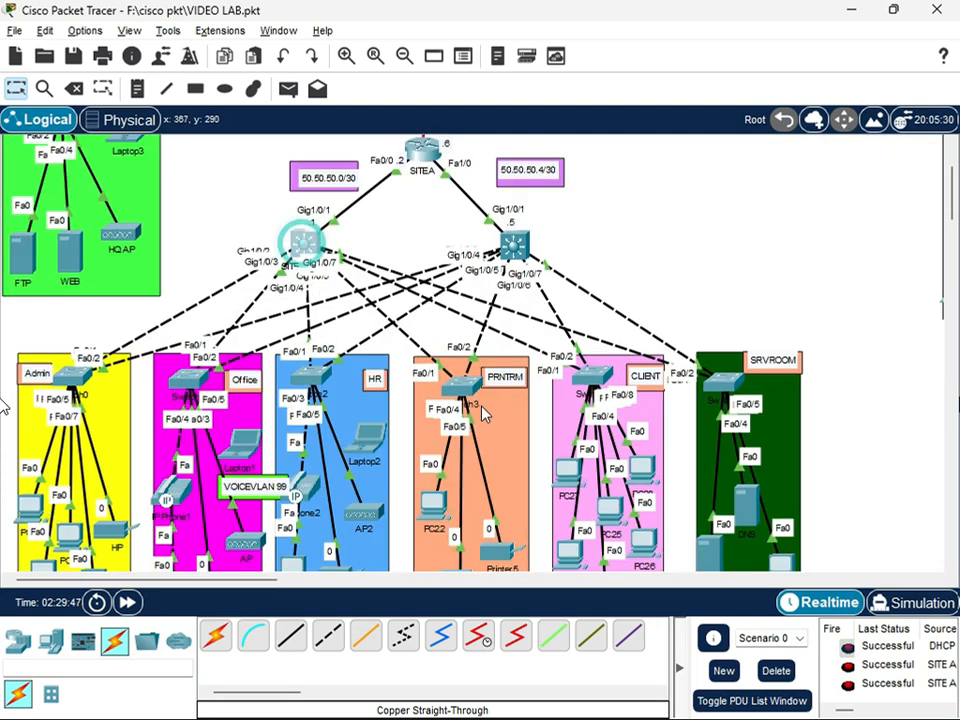
click(305, 242)
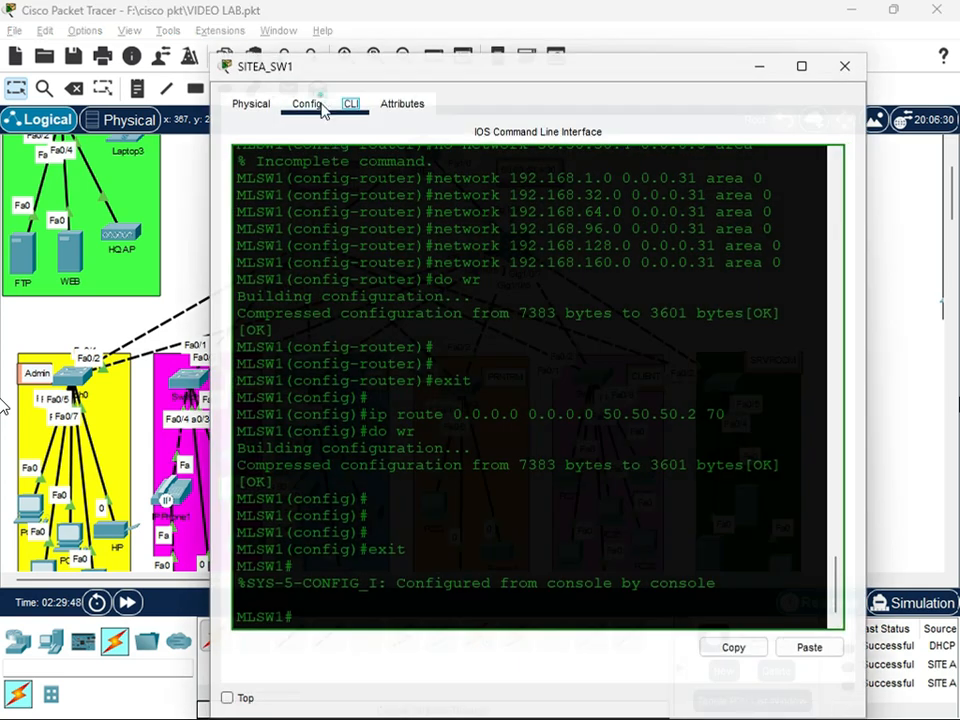
click(312, 104)
click(308, 332)
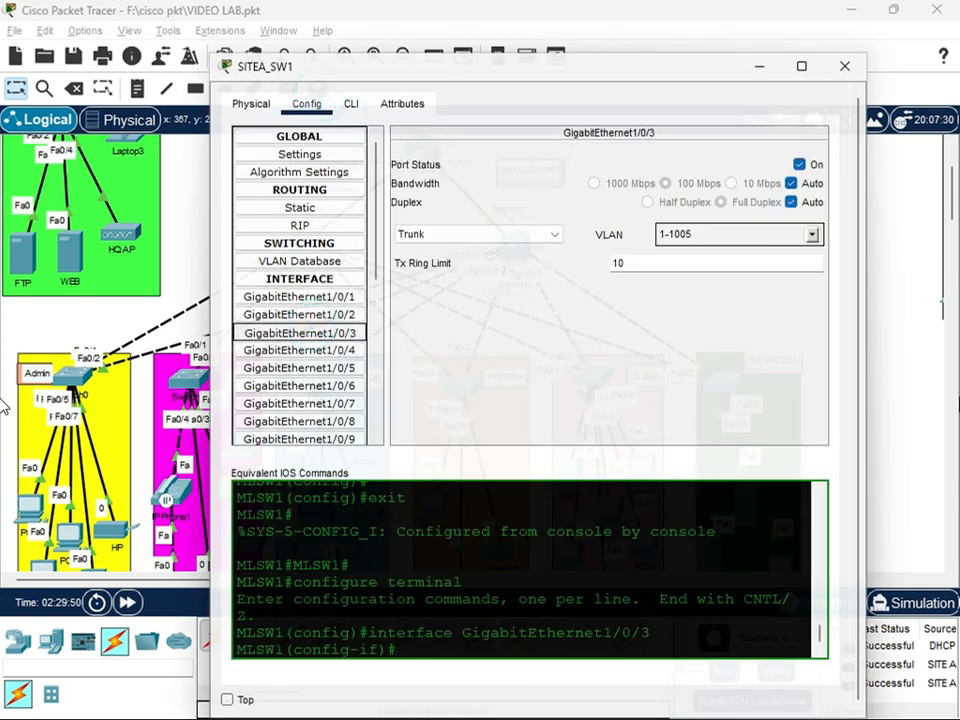
Return to SITEA_SW1's command line and exit interface configuration to global configuration mode
click(352, 106)
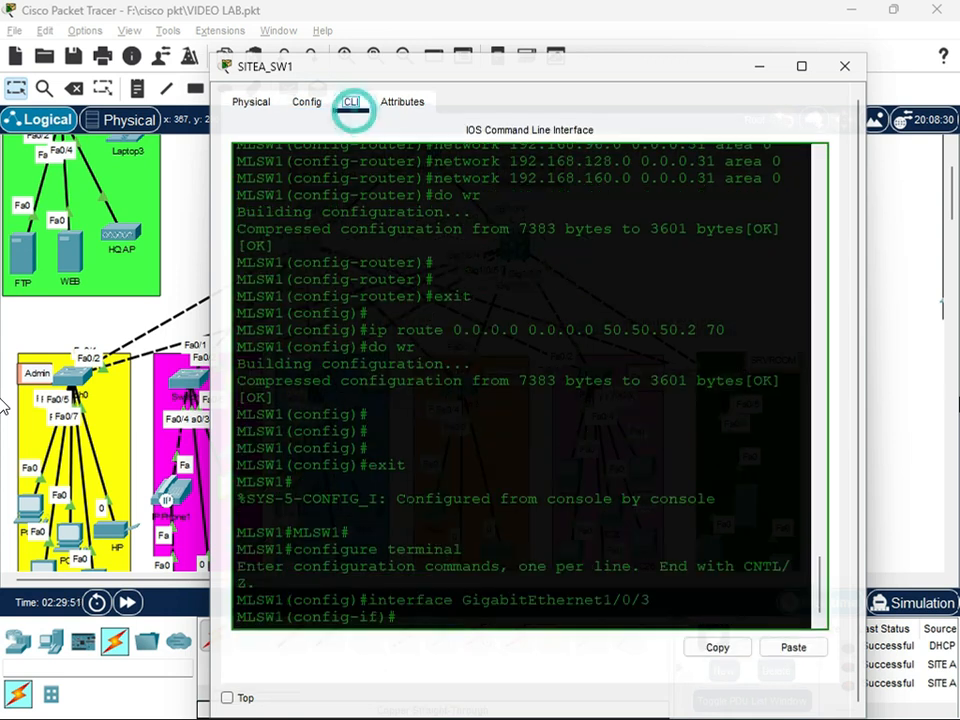
click(413, 620)
text(exit)
key(Return)
Enter VLAN 10 interface configuration on SITEA_SW1 and begin its IP helper address with 192.168.1
key(Return)
key(Return)
key(Return)
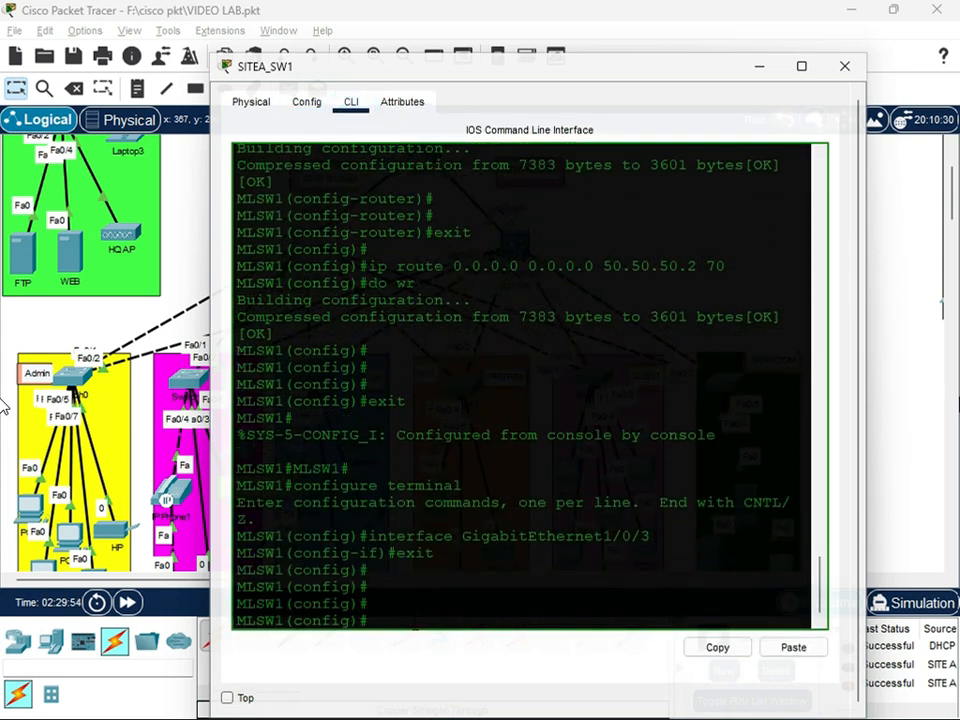
text(inter)
text(vl)
text(an )
text(10)
key(Return)
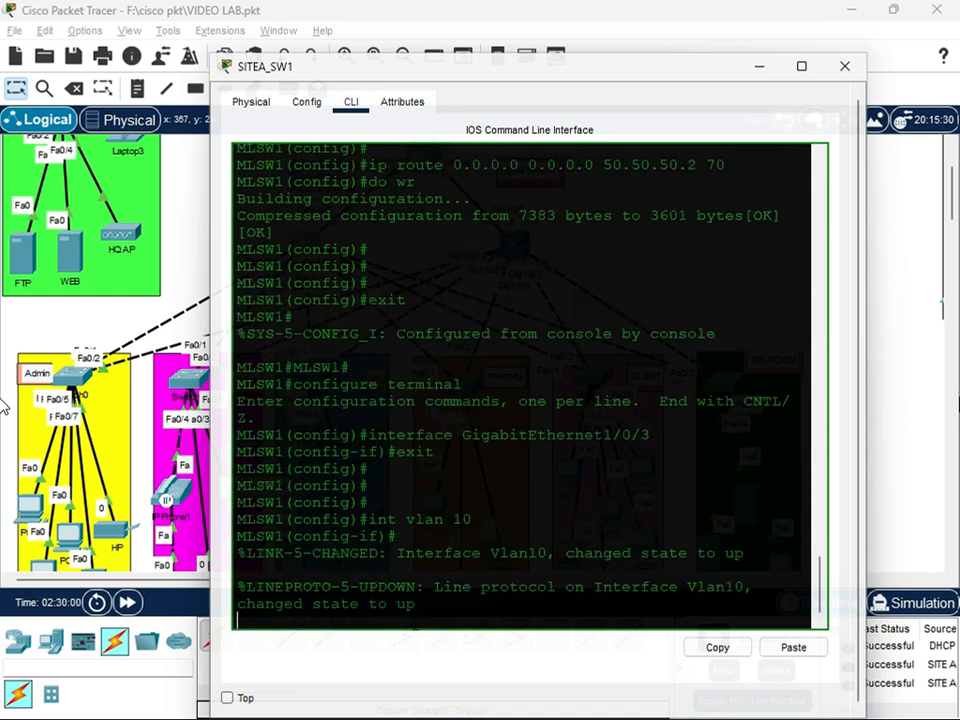
key(Return)
text(ip add)
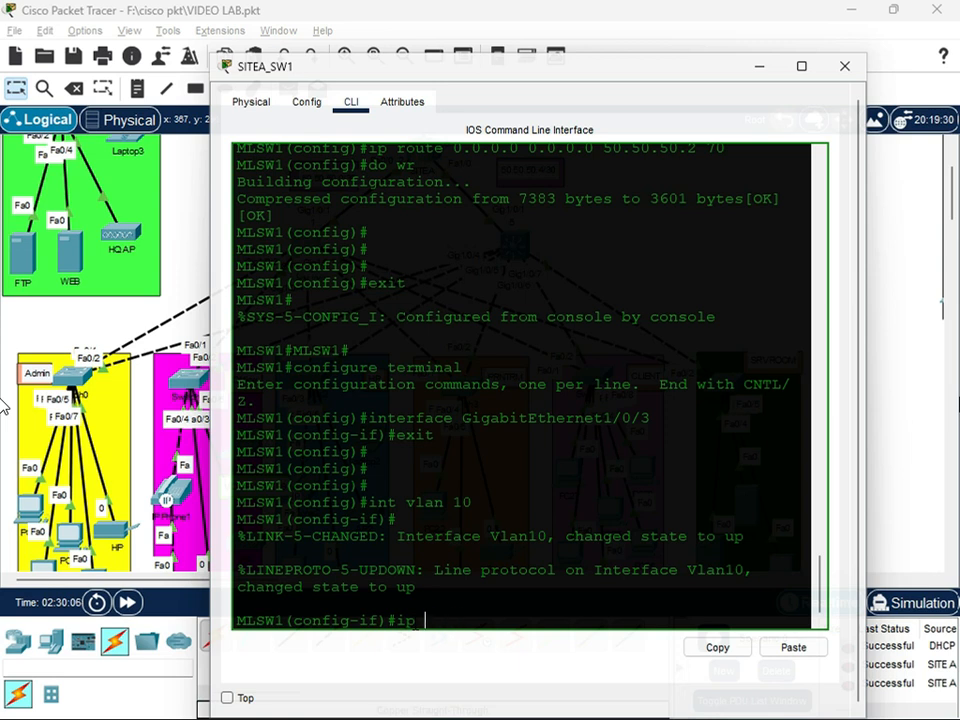
text(helper-add 192.168.)
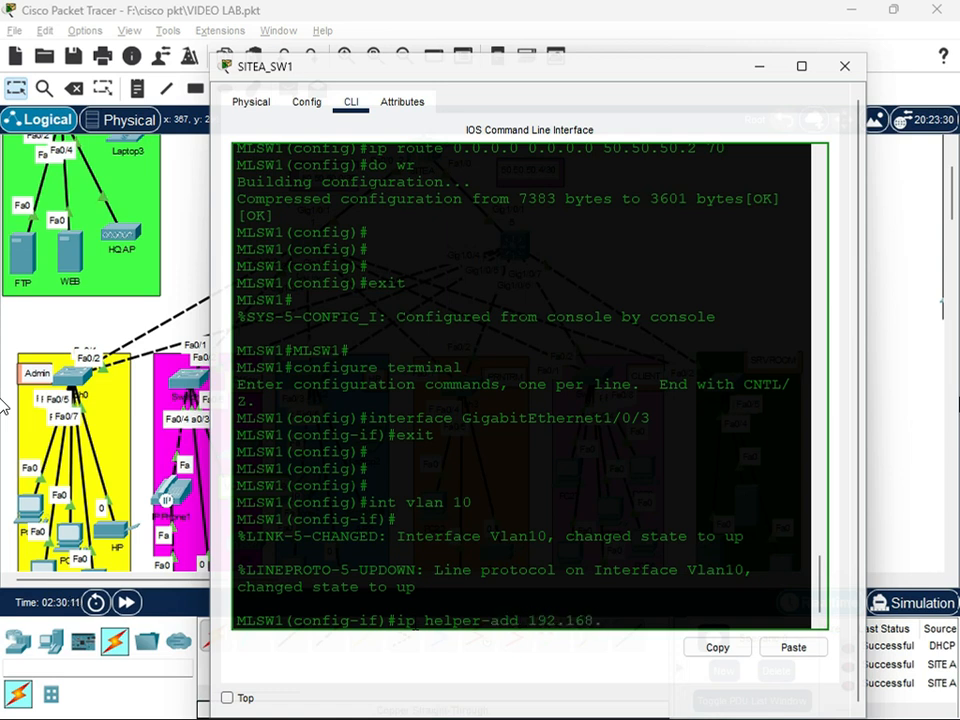
text(1)
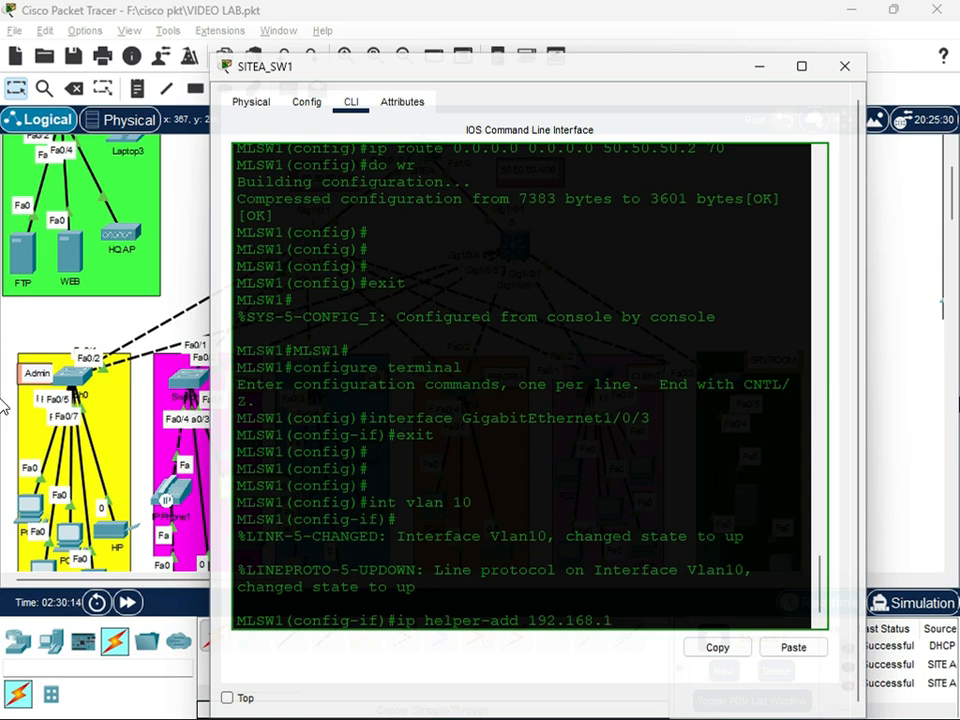
Look up the IPv4 address in the SRVROOM DHCP server's IP configuration and close its window
click(895, 445)
scroll(733, 495, down, 1)
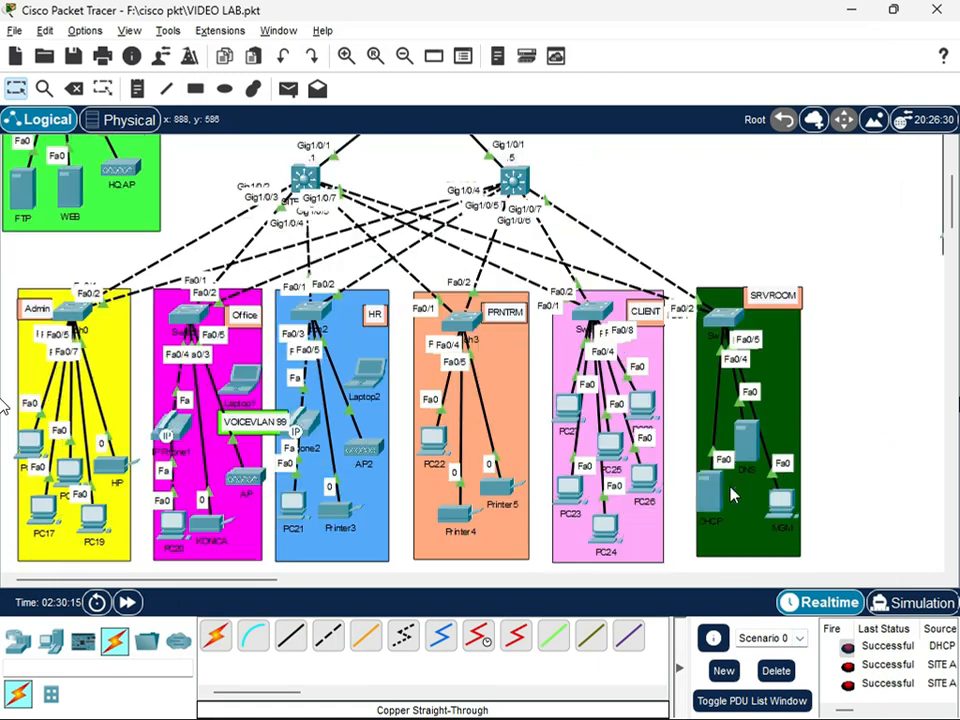
click(713, 507)
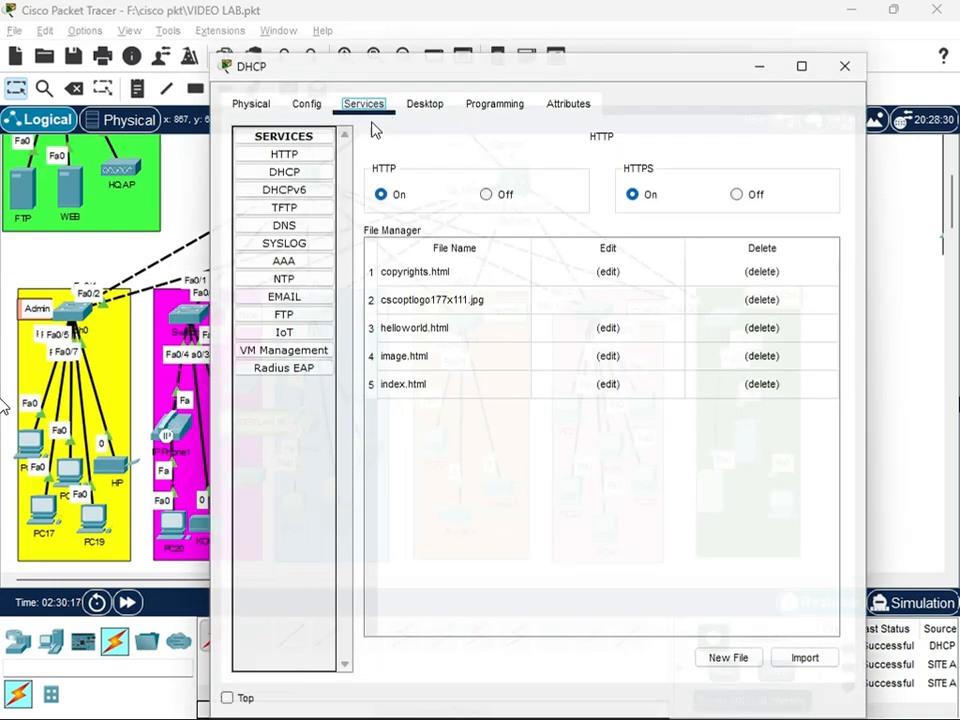
click(234, 102)
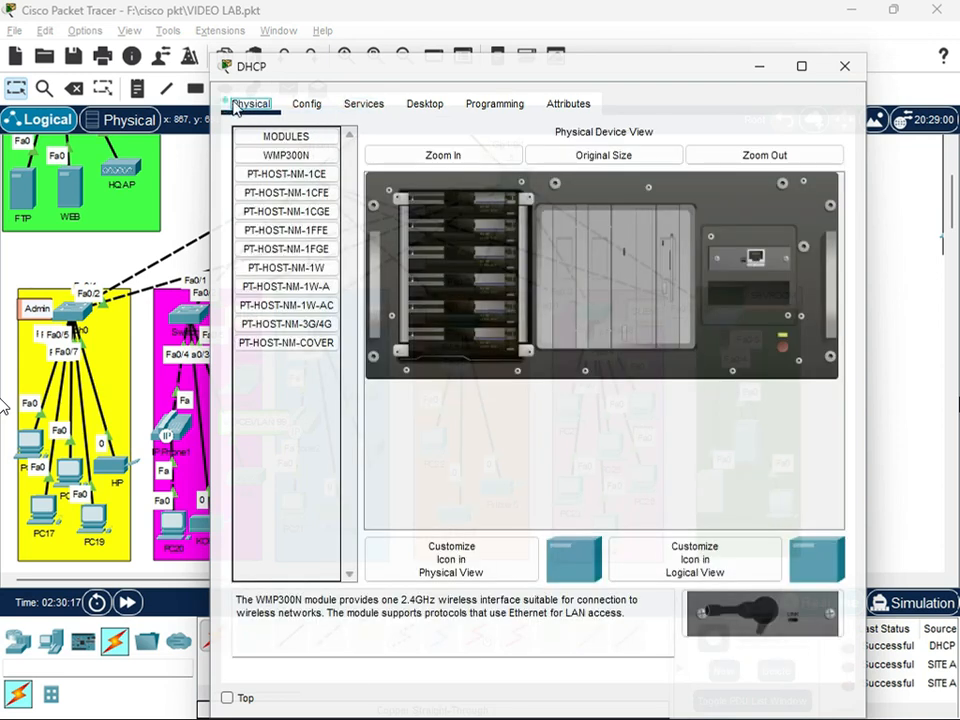
click(389, 104)
click(425, 104)
click(326, 180)
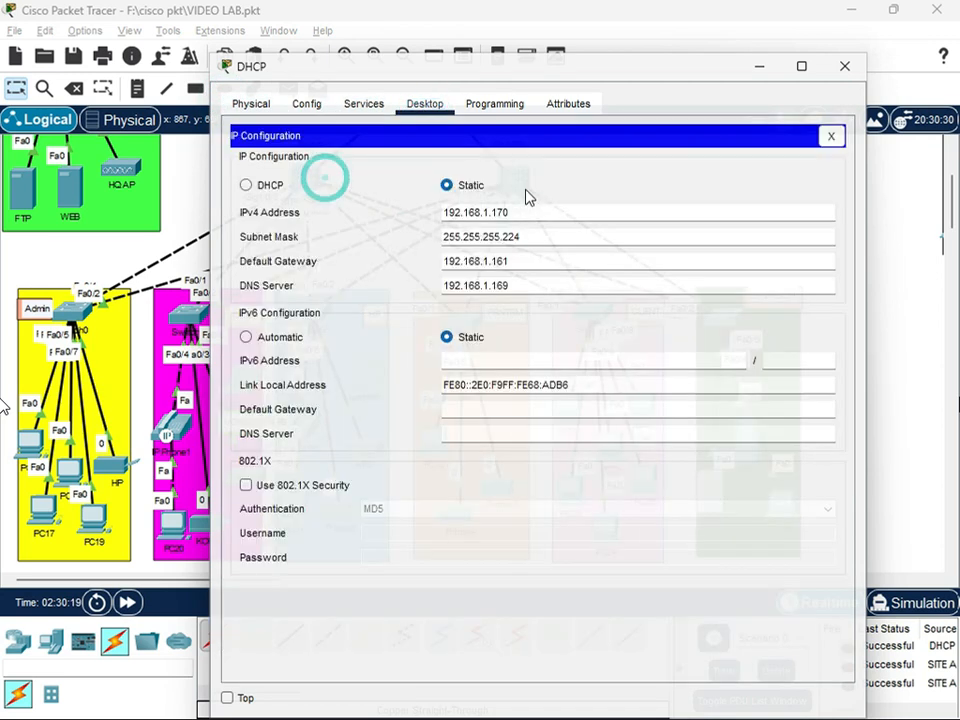
double_click(514, 208)
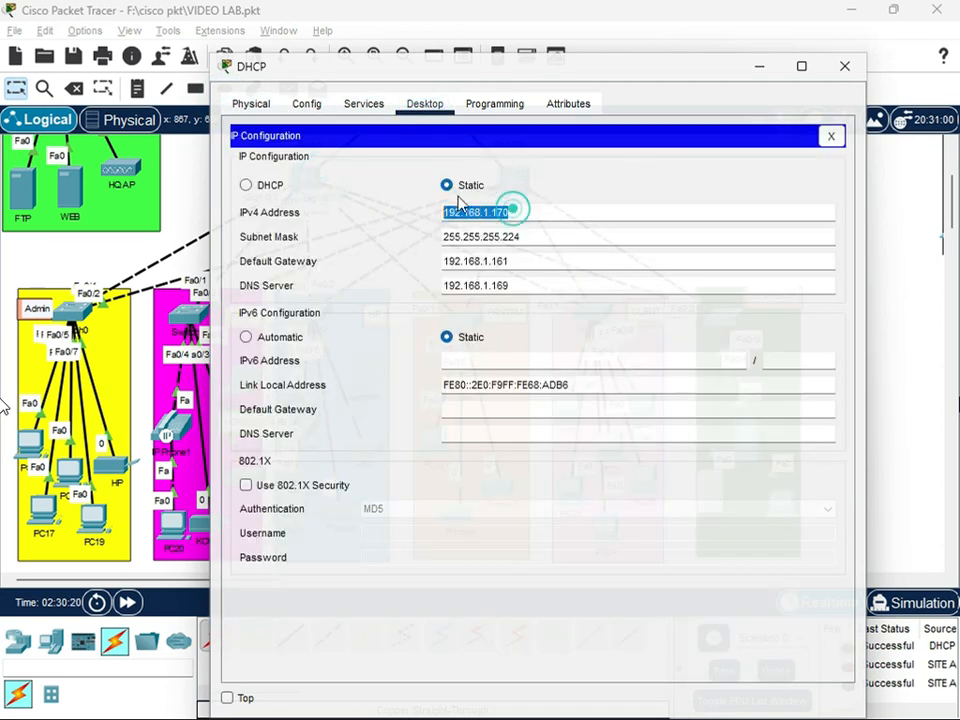
click(840, 66)
Reopen SITEA_SW1 and complete VLAN 10's IP helper address as 192.168.1.170
click(308, 172)
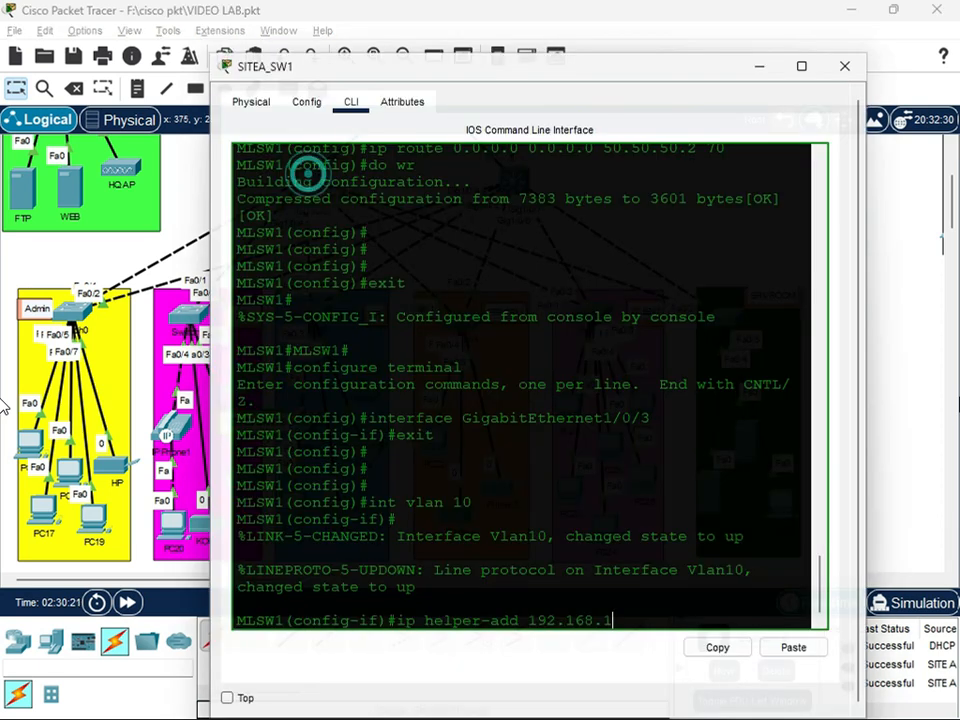
text(170)
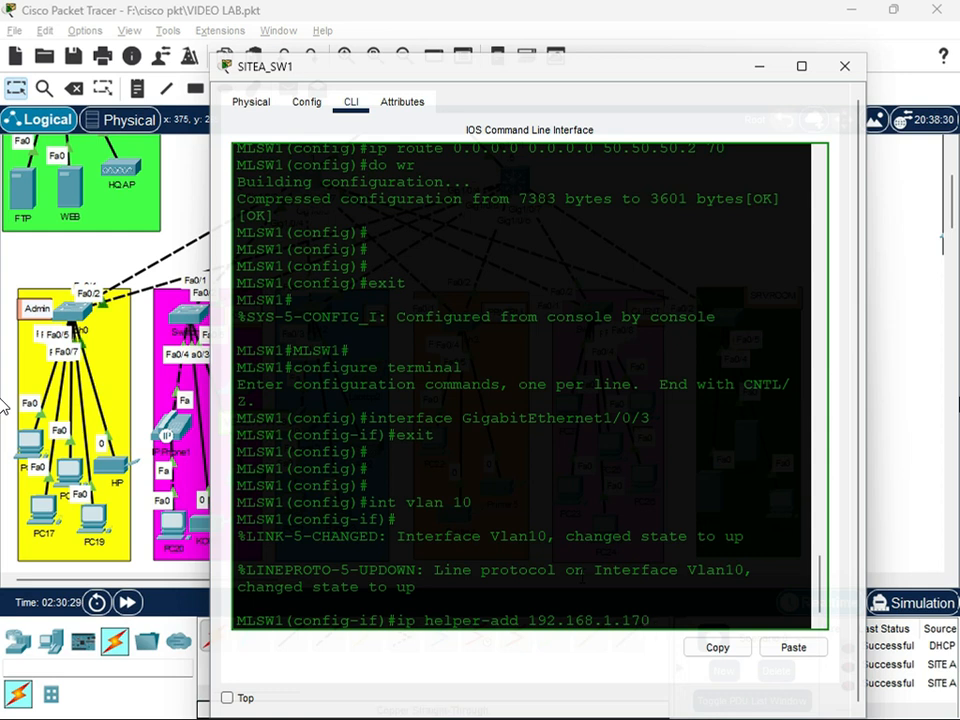
key(Return)
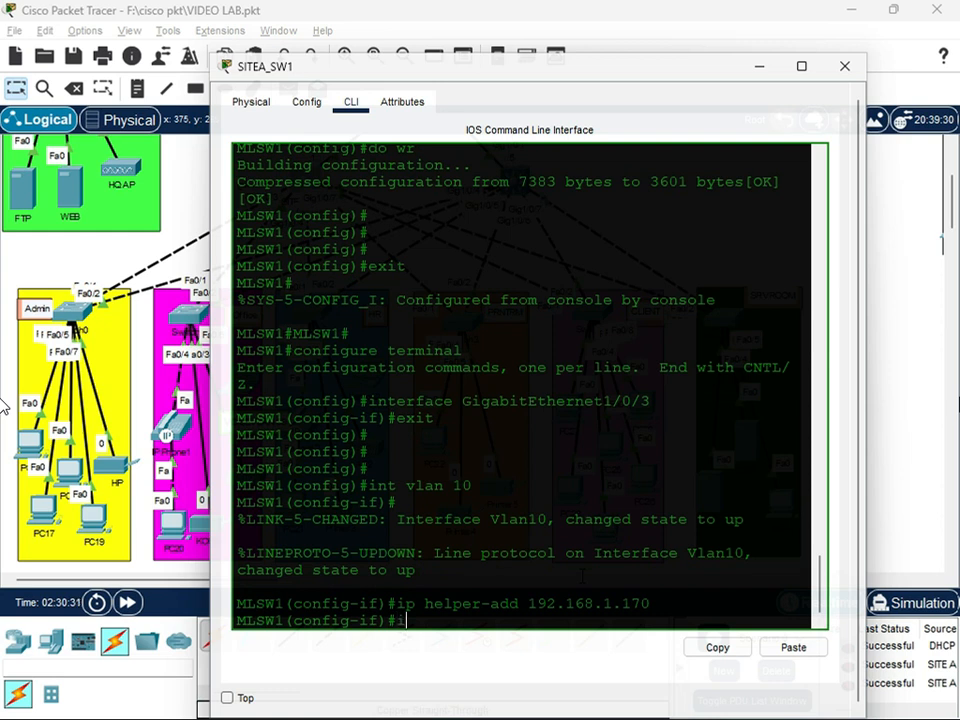
Assign IP address 192.168.1.33 255.255.255.224 to interface VLAN 10 and exit its configuration
text(ip add 192.168.1)
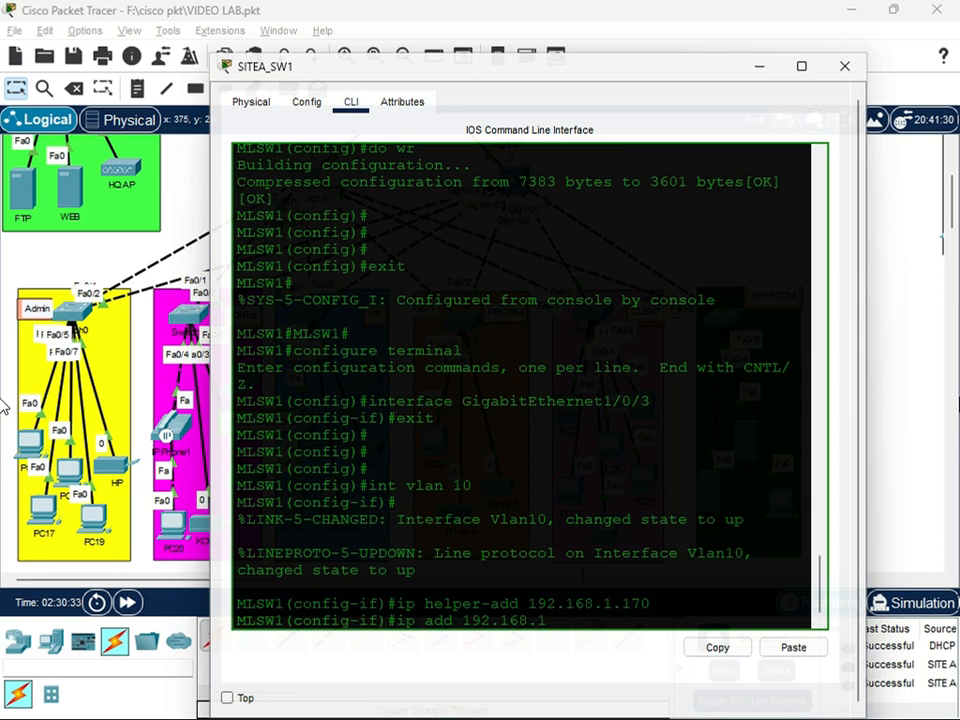
text(.33 255.255.2255.224)
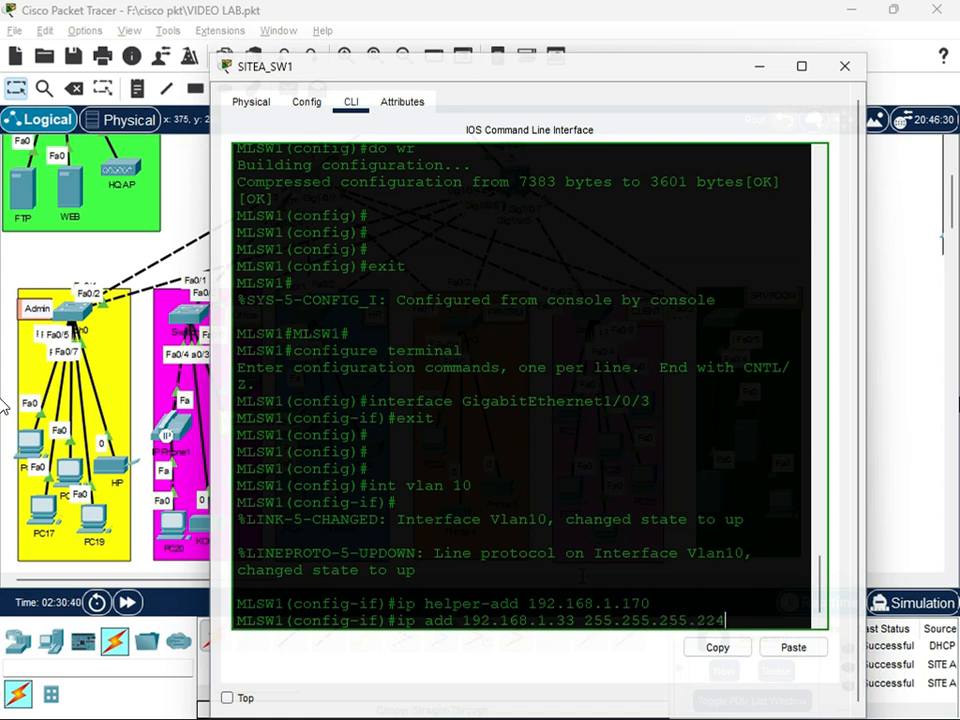
key(Return)
text(exit)
key(Return)
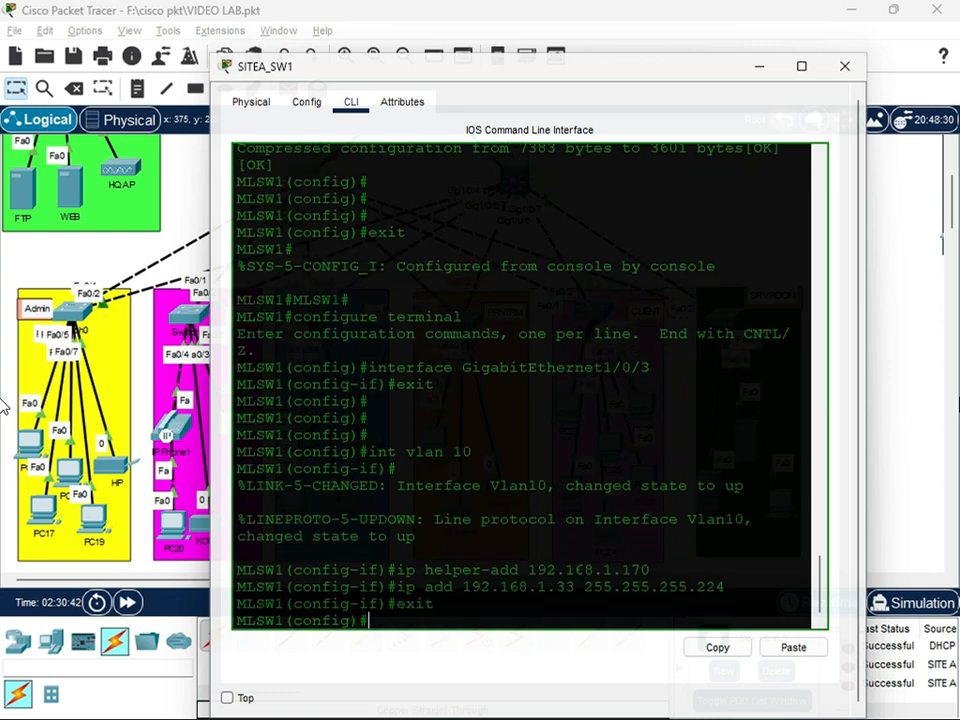
Enter VLAN 20 interface configuration and set its IP helper address to 192.168.1.170
text(int vlan 20)
key(Return)
key(Return)
text(ip helper-address 192.168.1.170)
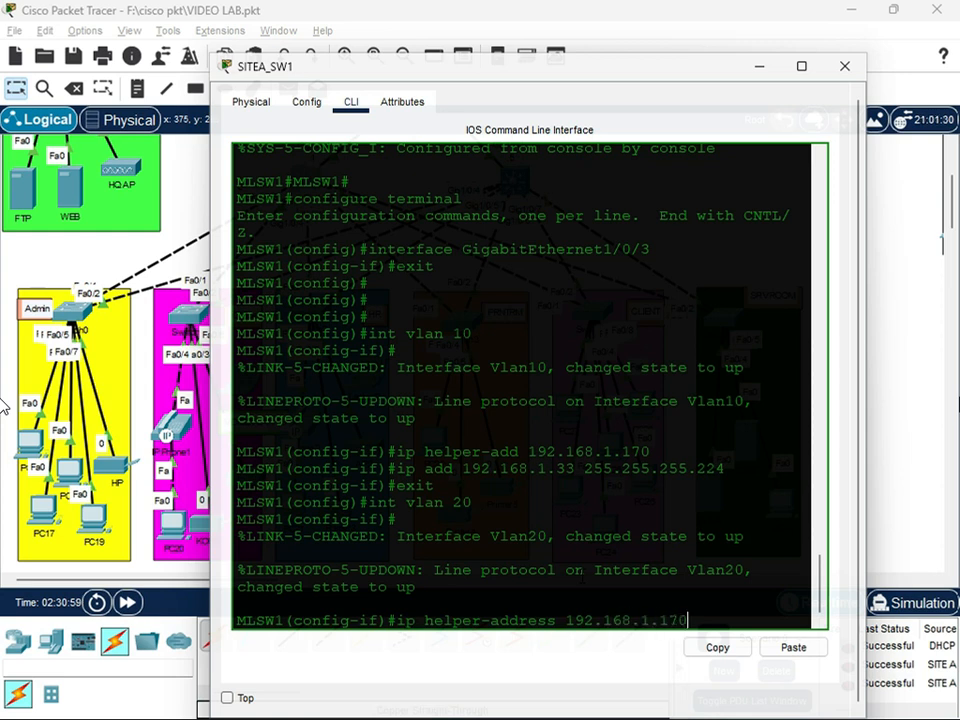
key(Return)
Try to assign IP address 192.168.1.33 255.255.255.224 to interface VLAN 20, then exit to global configuration mode
text(ip add 192.)
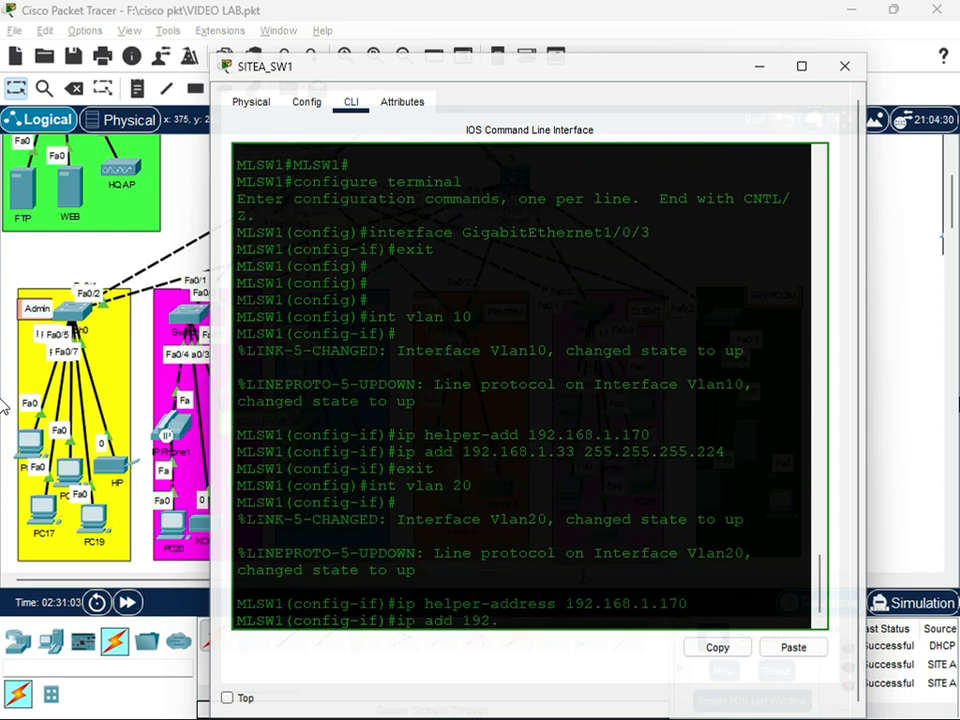
text(168.1.33)
scroll(3, 405, down, 3)
text(255.255.255.224)
key(Return)
key(Up)
key(Down)
drag(716, 418, 368, 401)
click(566, 418)
text(exit)
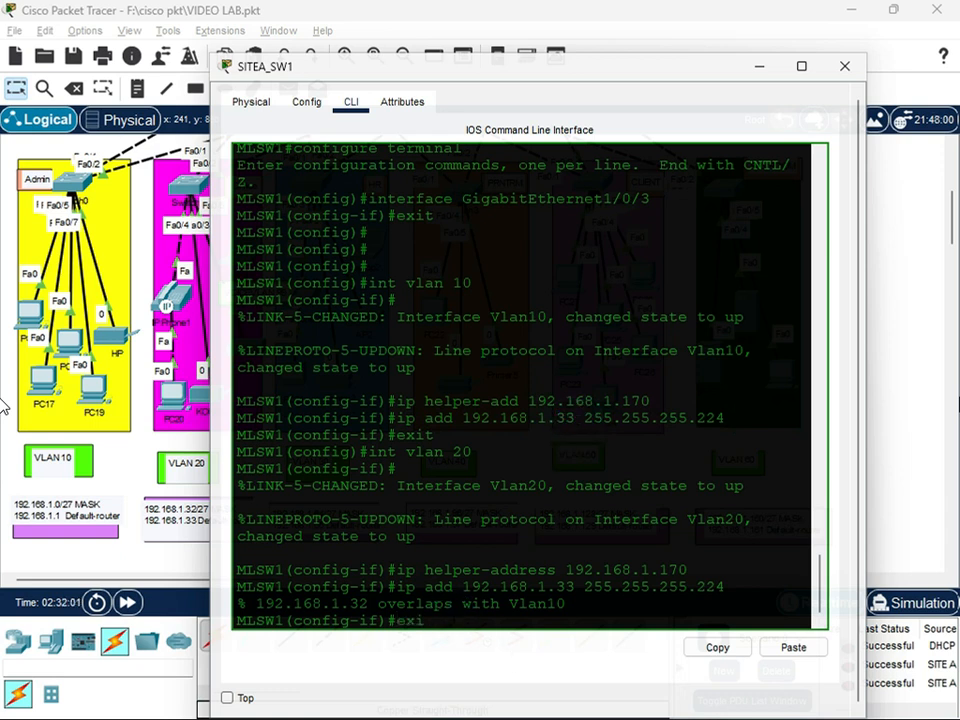
key(Return)
Reenter interface VLAN 10 and remove its IP address 192.168.1.33 255.255.255.224
key(Return)
text(intervlan 10)
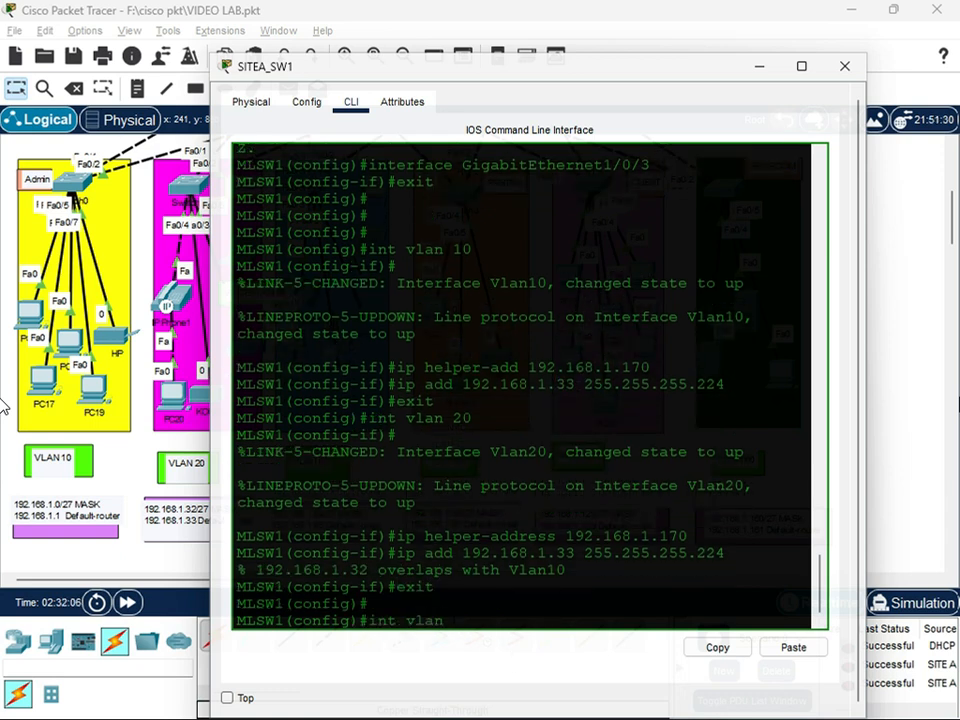
key(Return)
text(no ip add 1)
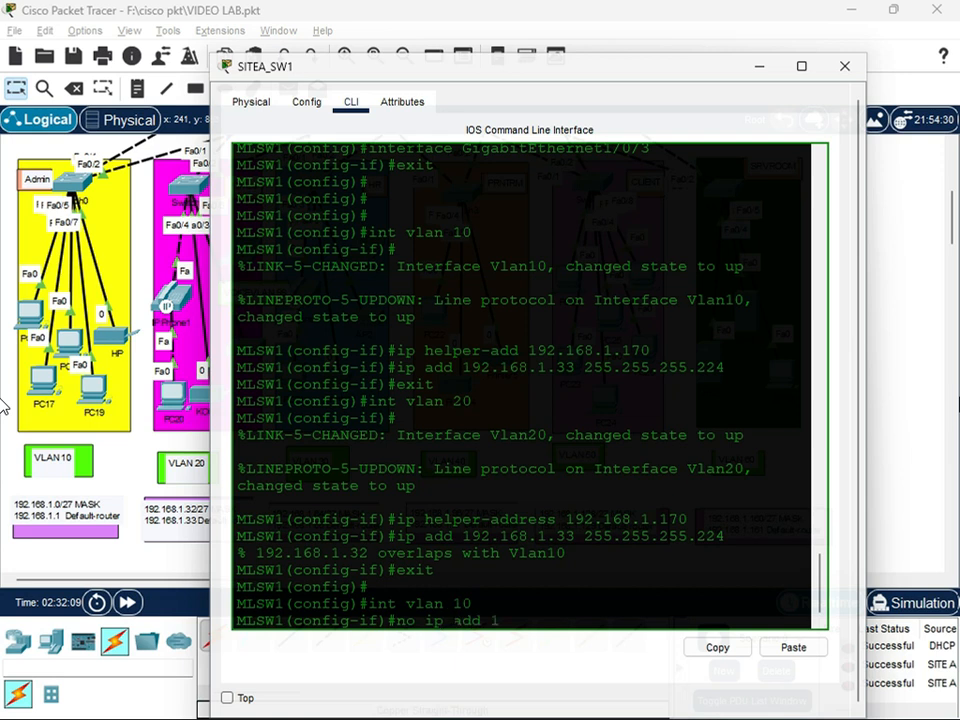
text(92.168.1.33 255.255.255.224)
key(Return)
Assign IP address 192.168.1.1 255.255.255.224 to interface VLAN 10 and exit its configuration
key(Up)
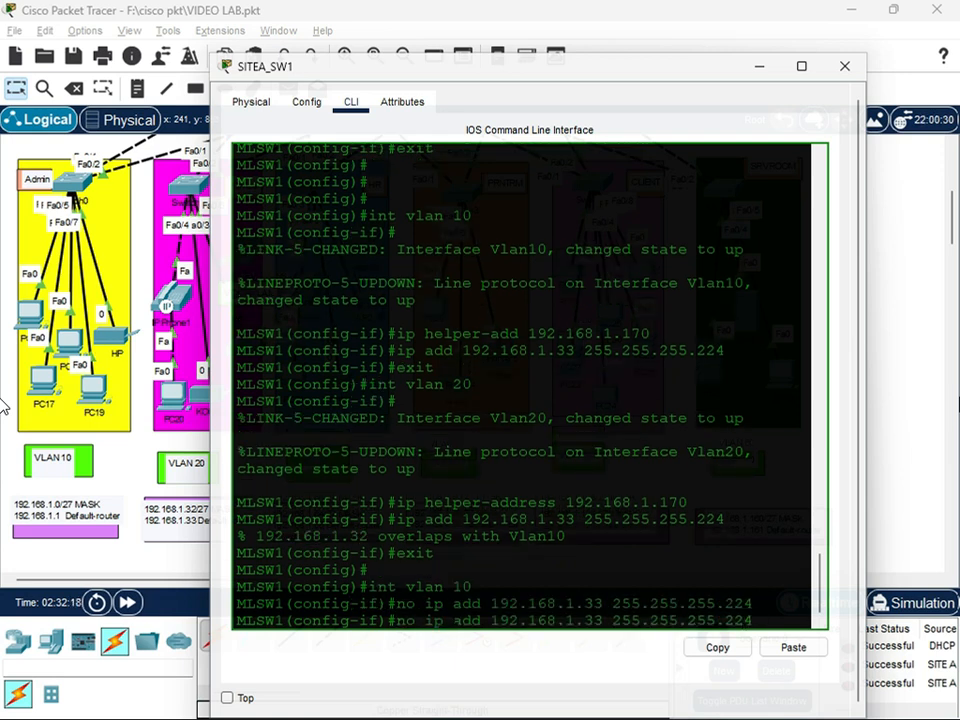
key(Delete)
key(Delete)
text(1)
key(Left)
key(Left)
key(Left)
key(Left)
key(Left)
key(Left)
key(Left)
key(Left)
key(Left)
key(Left)
key(Left)
key(Left)
key(Left)
key(Left)
key(Left)
key(Left)
key(BackSpace)
key(BackSpace)
key(BackSpace)
key(Return)
text(exit)
key(Return)
text(exit)
Reenter interface VLAN 20 and reapply the IP helper address 192.168.1.170
key(Up)
key(Up)
key(Up)
key(Up)
key(Up)
key(Up)
key(Up)
key(Return)
key(Up)
key(Up)
key(Up)
key(Up)
Assign IP address 192.168.1.33 255.255.255.224 to interface VLAN 20 and exit to global configuration mode
key(Up)
key(Up)
key(Up)
key(Up)
key(Return)
key(Up)
key(Up)
key(Up)
key(Up)
key(Up)
key(Left)
key(Left)
key(Left)
key(Left)
key(Left)
key(Left)
key(Left)
key(Left)
key(Left)
key(Left)
key(Left)
key(Left)
key(Left)
key(Left)
key(Left)
key(Left)
key(Left)
key(Left)
key(Left)
key(Left)
key(BackSpace)
key(BackSpace)
key(BackSpace)
key(Return)
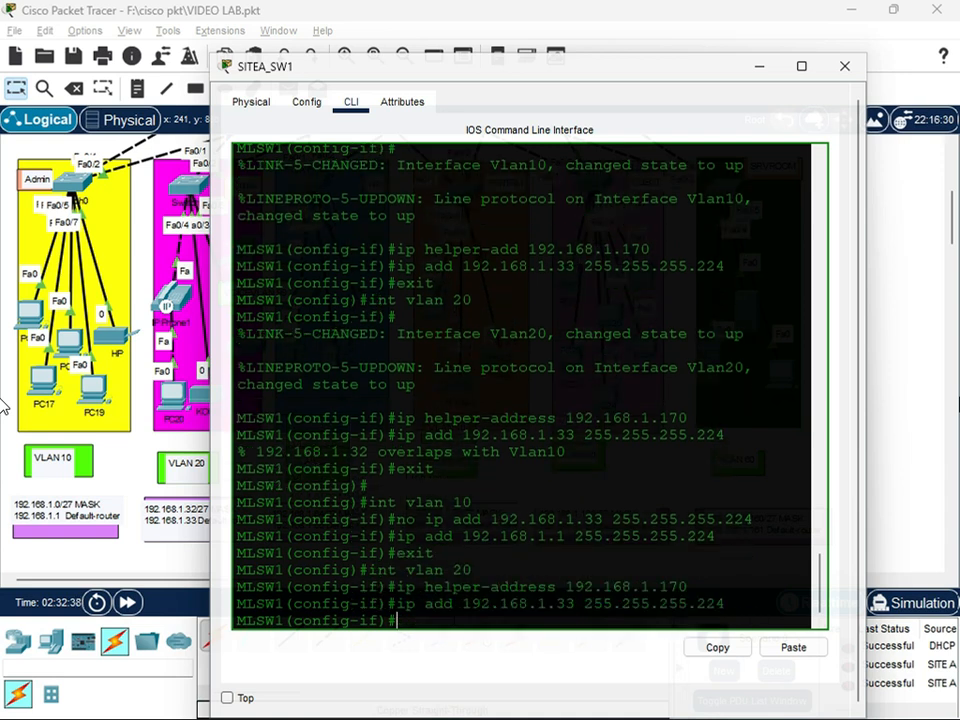
text(exit)
key(Return)
key(Return)
key(Return)
Enter VLAN 30 interface configuration and set its IP helper address to 192.168.1.170
text(int )
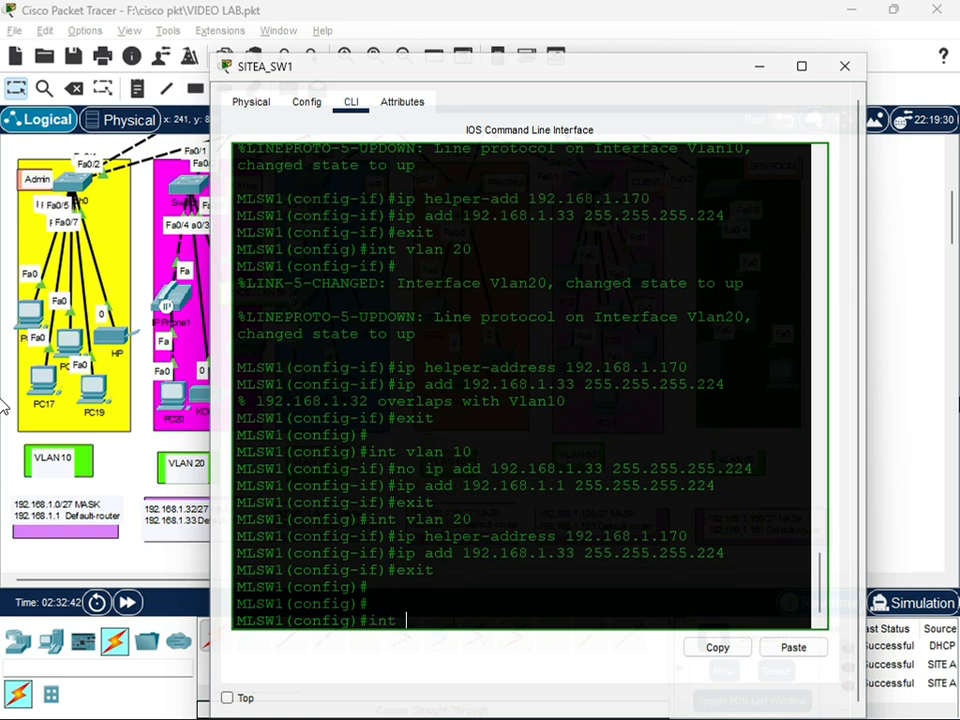
text(vlan 30)
key(Return)
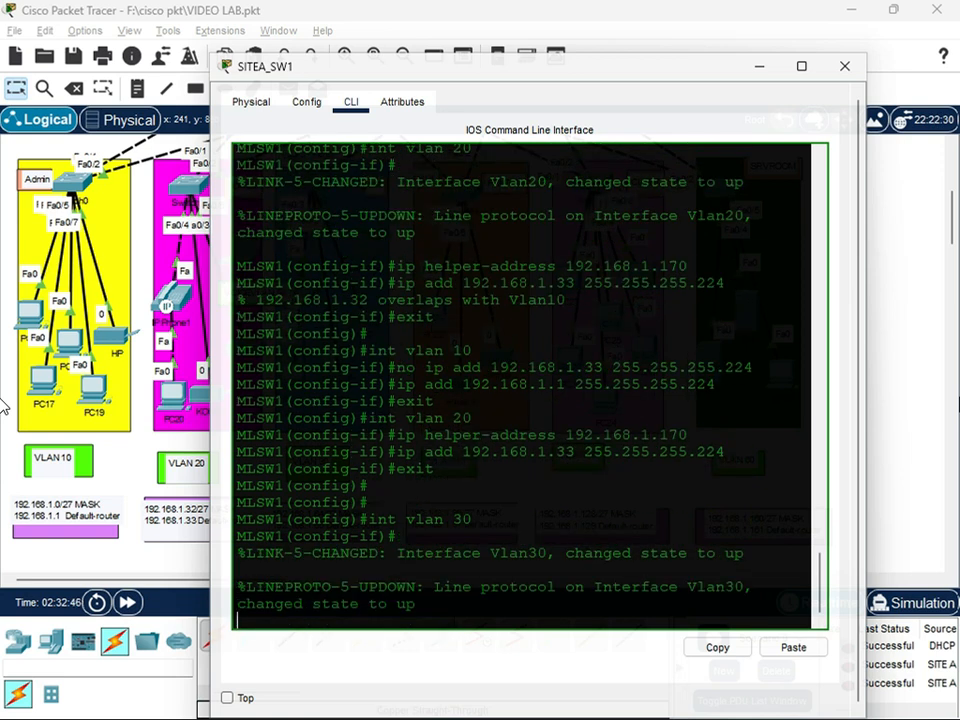
key(Return)
text(ip helper-address 192.168.1.170)
key(Return)
Assign IP address 192.168.1.65 255.255.255.224 to interface VLAN 30 and exit to global configuration mode
text(ip add 192.168.1.65 255.255.255.224)
key(Return)
text(exit)
key(Return)
Enter VLAN 40 interface configuration and set its IP helper address to 192.168.1.170
key(Return)
key(Return)
key(Return)
text(int vlan)
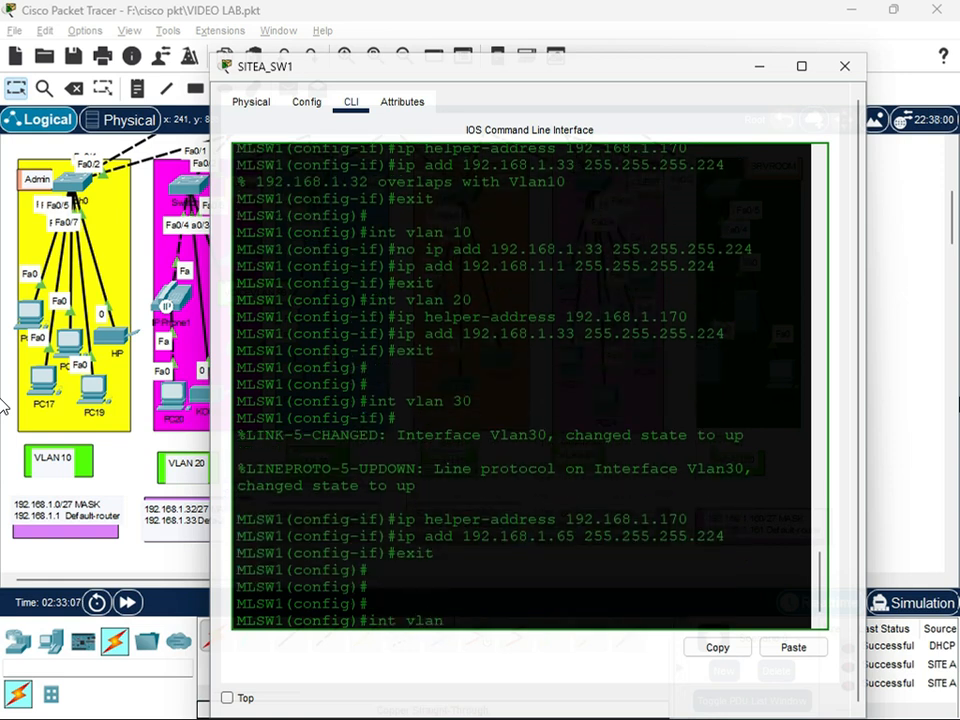
text( 40)
key(Return)
key(Return)
text(ip)
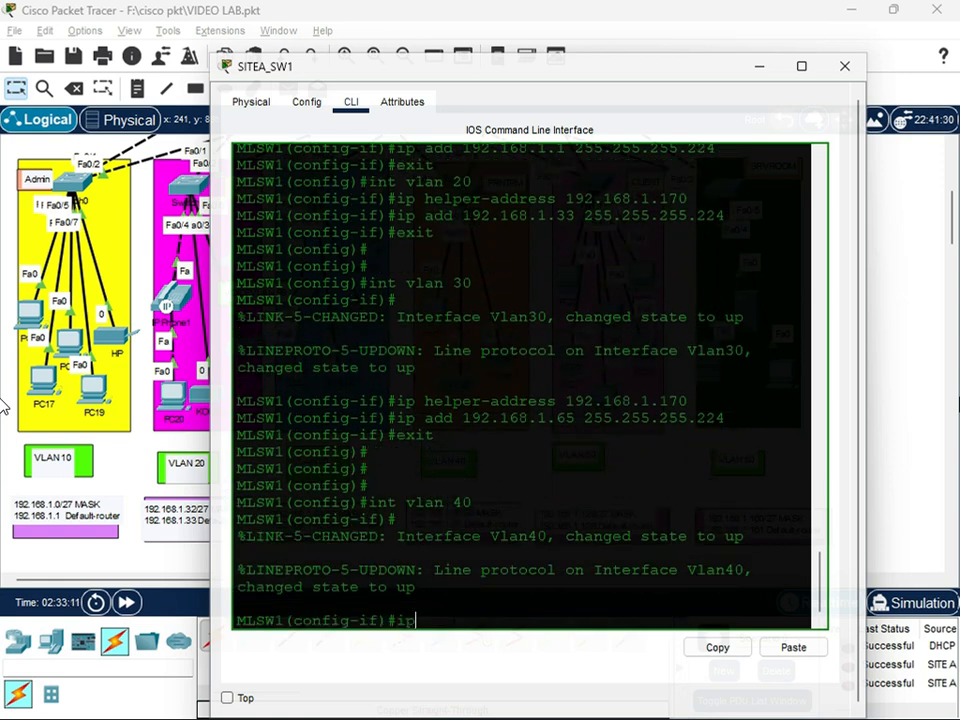
text( helper-address 192.168.1.170)
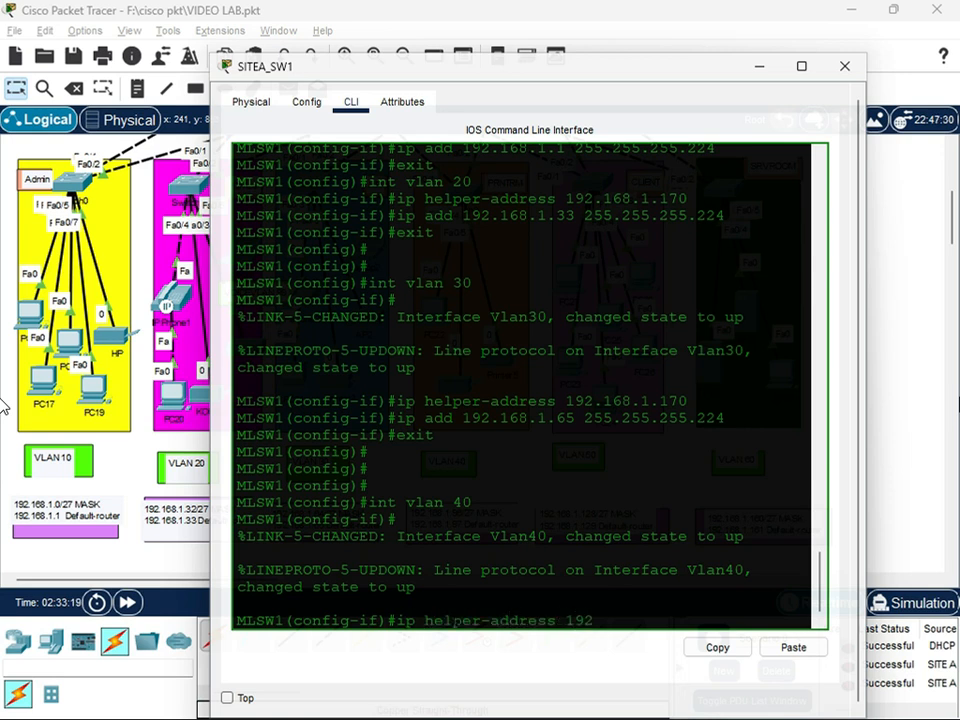
key(Return)
Assign IP address 192.168.1.97 255.255.255.224 to interface VLAN 40 and exit to global configuration mode
text(ip add 192.168.1)
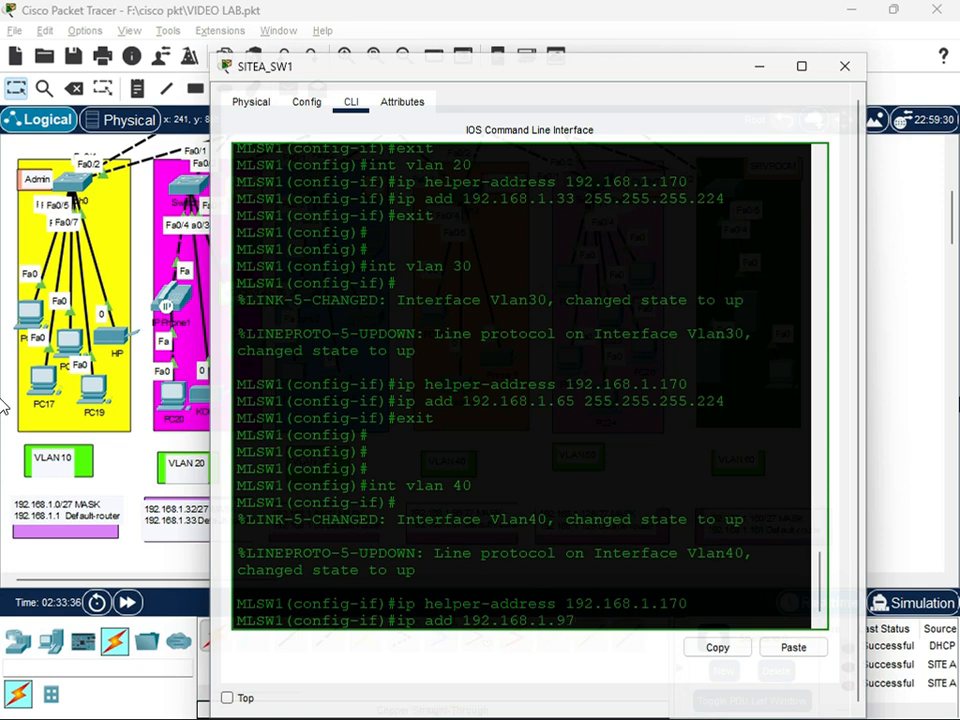
text(.97 255.255.255.2424)
key(Return)
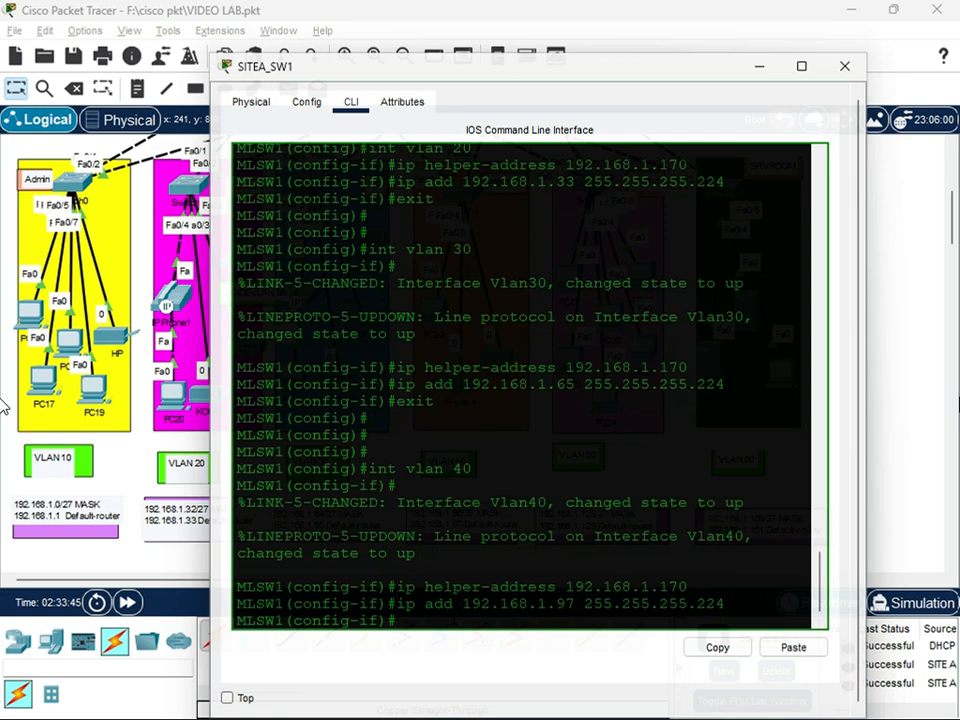
text(exit)
key(Return)
key(Return)
Enter VLAN 50 interface configuration and set its IP helper address to 192.168.1.170
text(int)
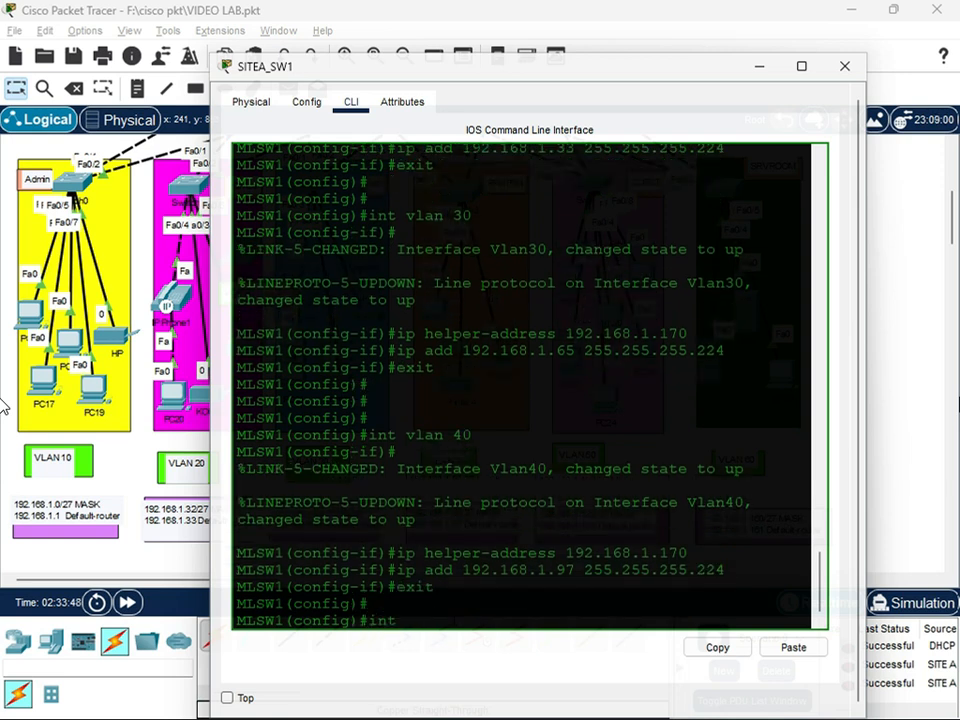
text( vlan 50)
key(Return)
text(ip helper-address 192.168.1.170)
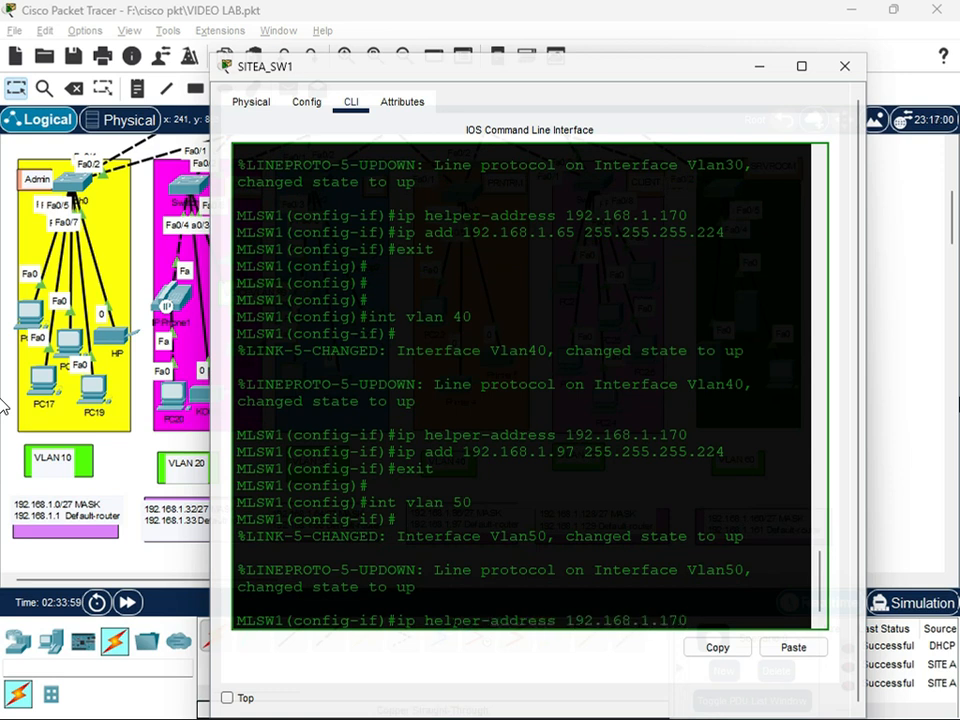
key(Return)
Assign IP address 192.168.1.129 255.255.255.224 to interface VLAN 50 and exit to global configuration mode
text(ip)
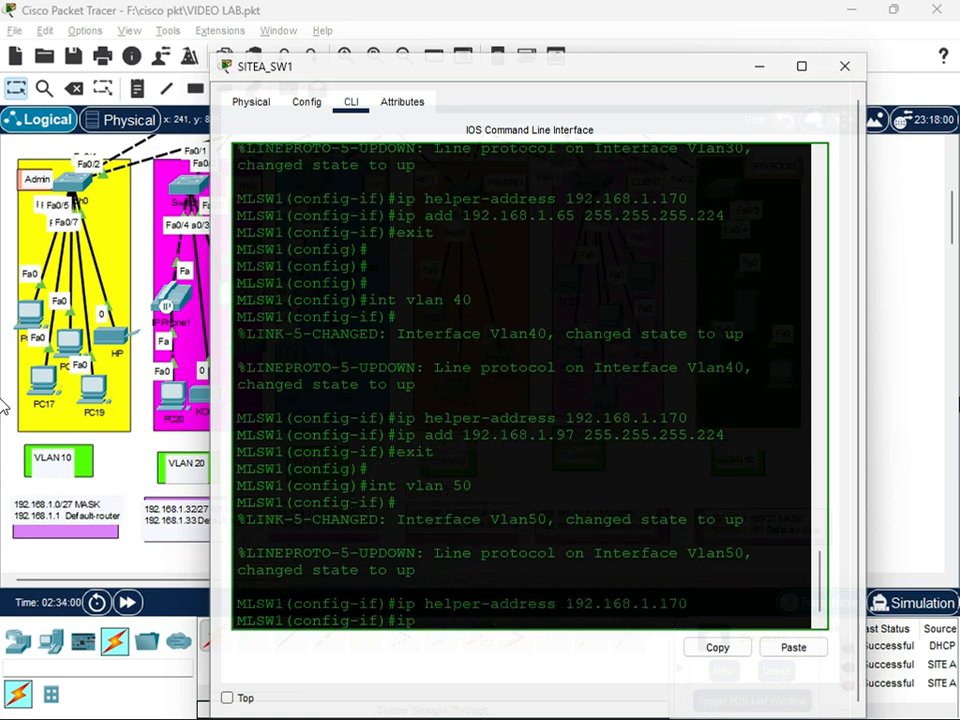
text( add 192.168.1.)
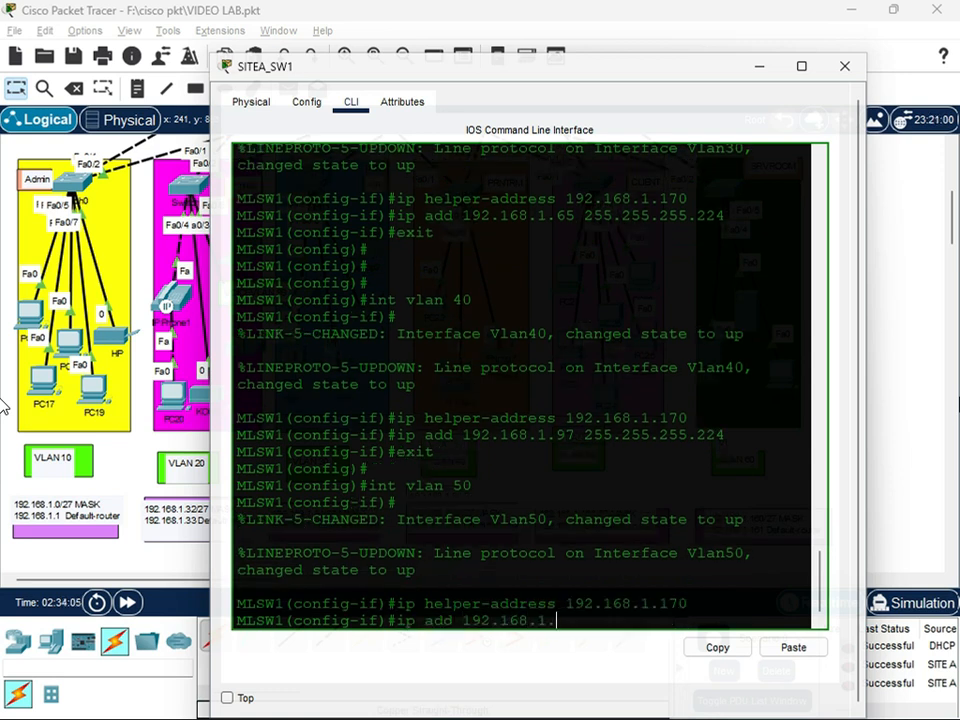
text(129 255.255.255.224)
key(Return)
text(exit)
key(Return)
Enter VLAN 60 interface configuration and set its IP helper address to 192.168.1.170
text(i)
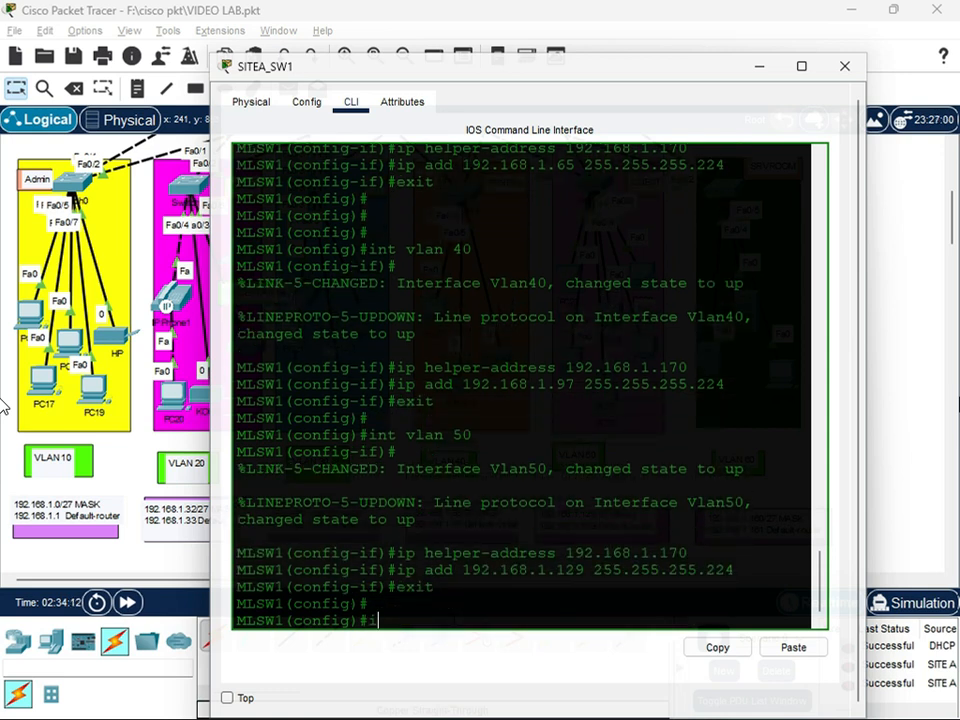
text(nt vlan 60)
key(Return)
text(ip a)
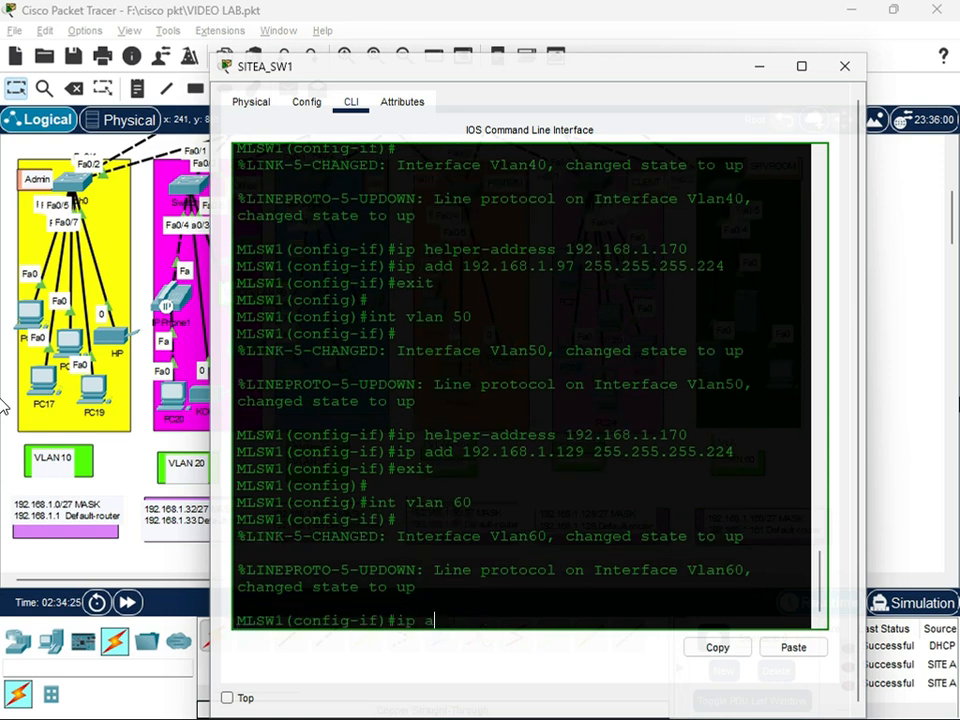
text(dd ddress 192.168.1.170)
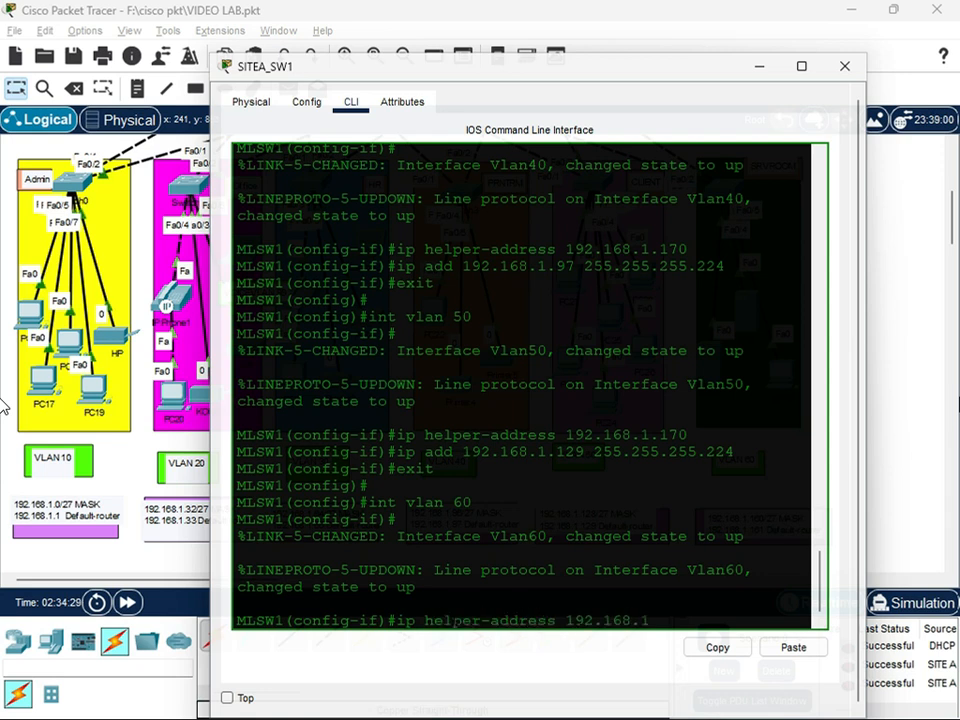
key(Return)
Assign IP address 192.168.1.161 255.255.255.224 to interface VLAN 60 and exit to global configuration mode
text(ip add 192.168.1.161)
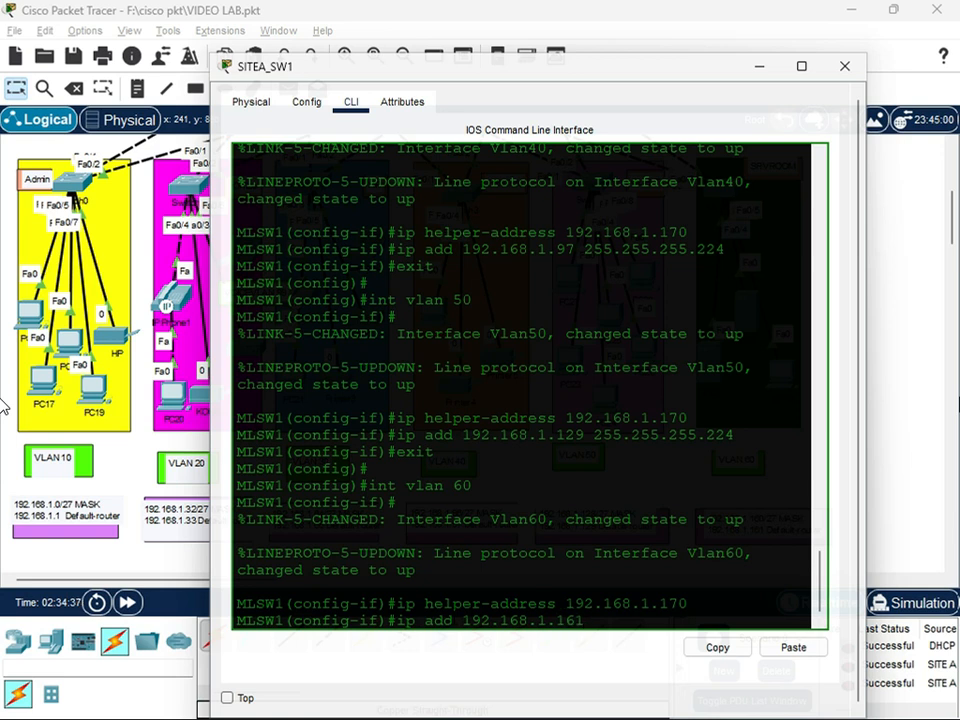
text( 255.255.255.224)
key(Return)
text(exit)
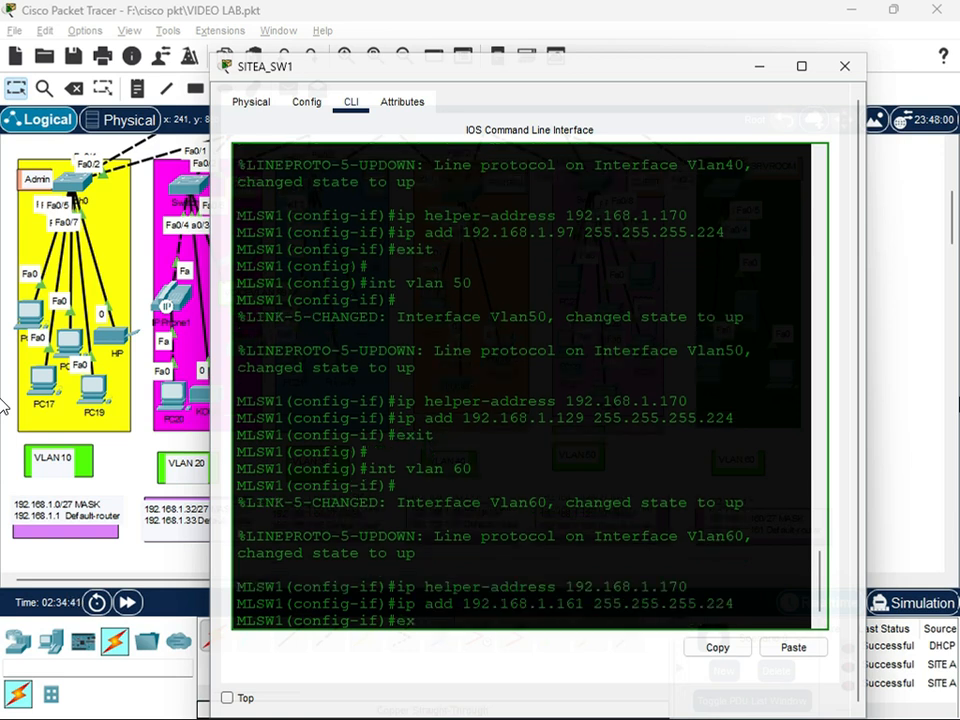
key(Return)
Save SITEA_SW1's running configuration with do wr and close its device window
key(Return)
On SITEA_SW2, enter VLAN 10 interface configuration and set its IP helper address to 192.168.1.170
key(Return)
text(do wr)
key(Return)
key(Return)
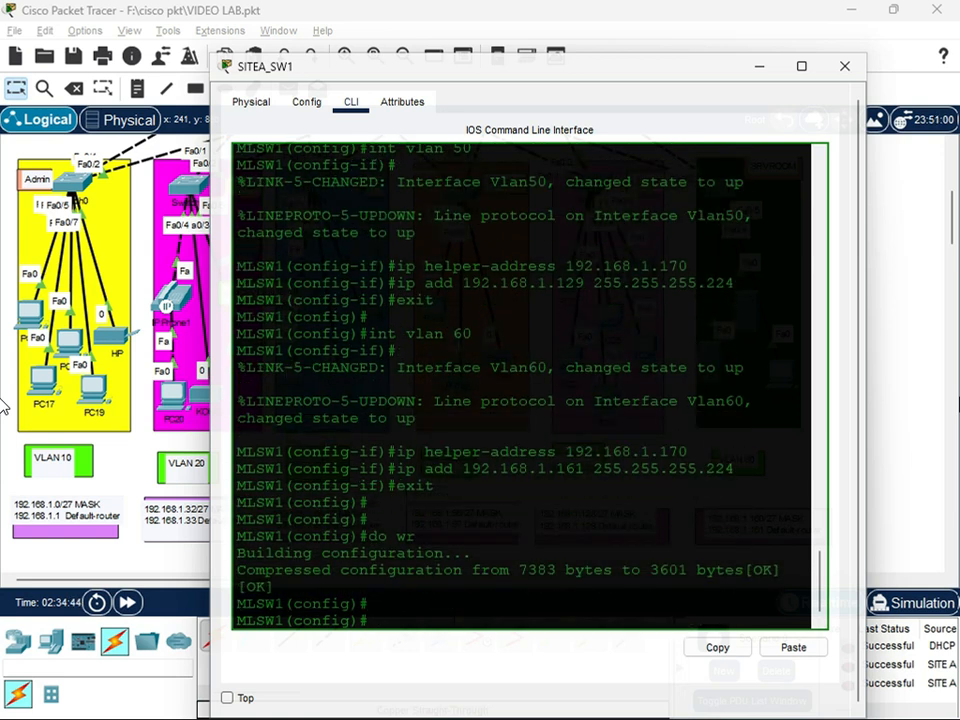
click(845, 67)
scroll(517, 228, up, 3)
click(510, 236)
click(379, 626)
key(Return)
text(i)
text(nt vlan 10)
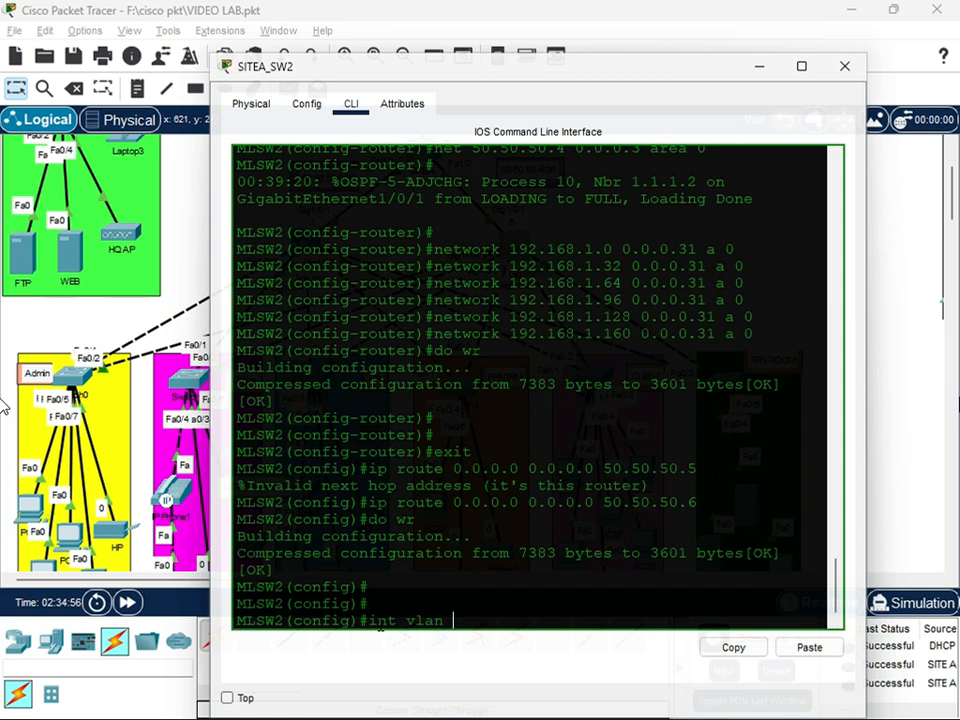
key(Return)
key(Return)
text(ip helper)
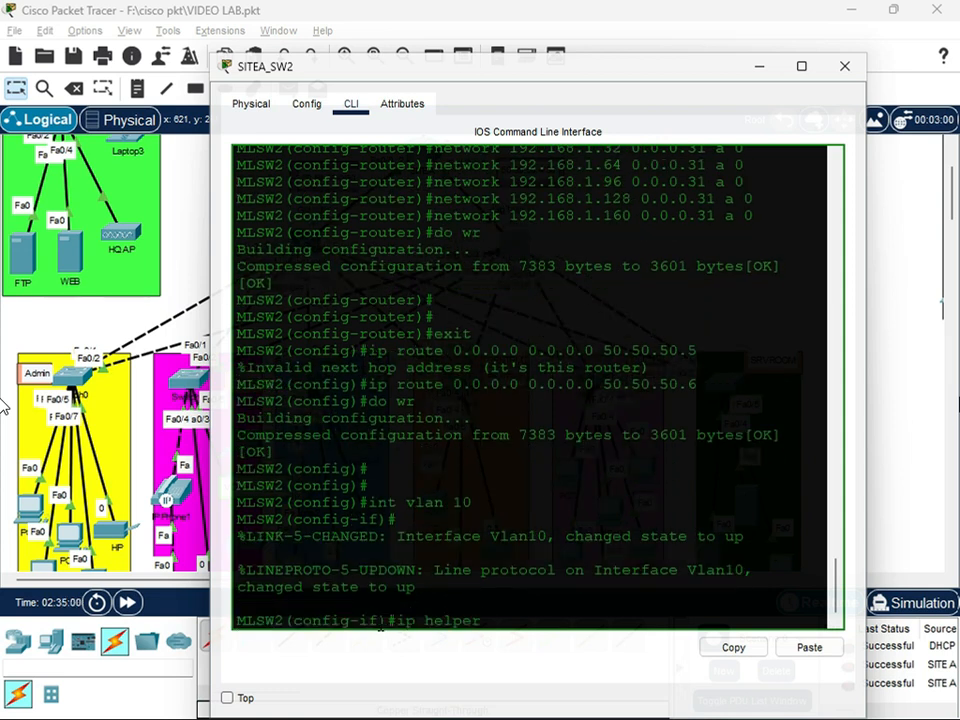
text(-address 192.168.1.170)
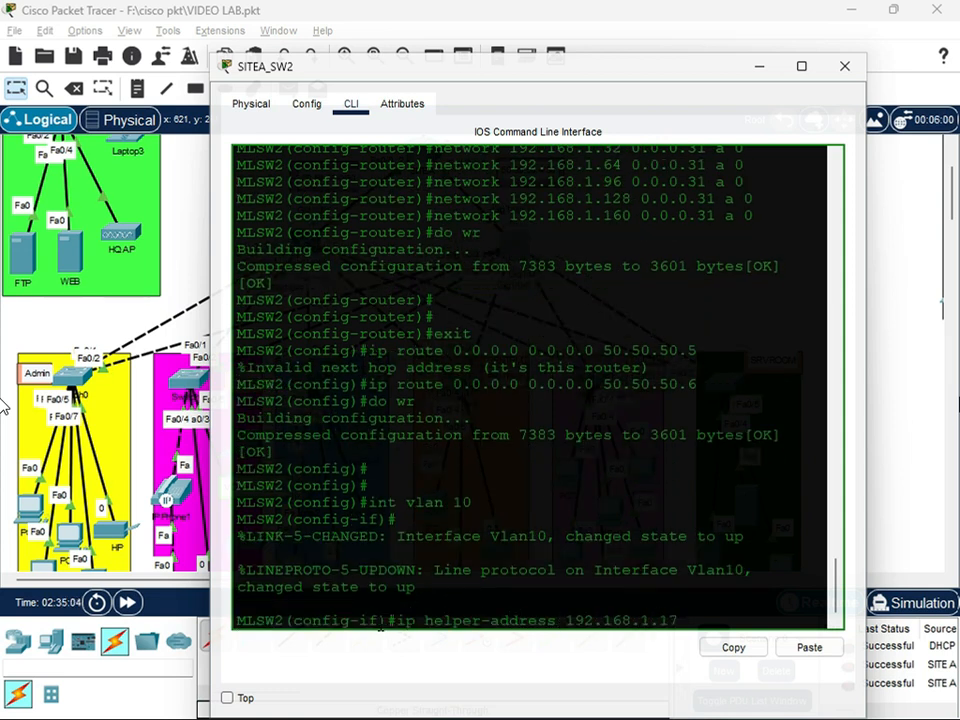
key(Return)
Assign IP address 192.168.1.1 255.255.255.224 to SITEA_SW2's interface VLAN 10 and exit to global configuration mode
text(ip add 192.168.1.1 255.255.255.224)
key(Return)
text(exit)
key(Return)
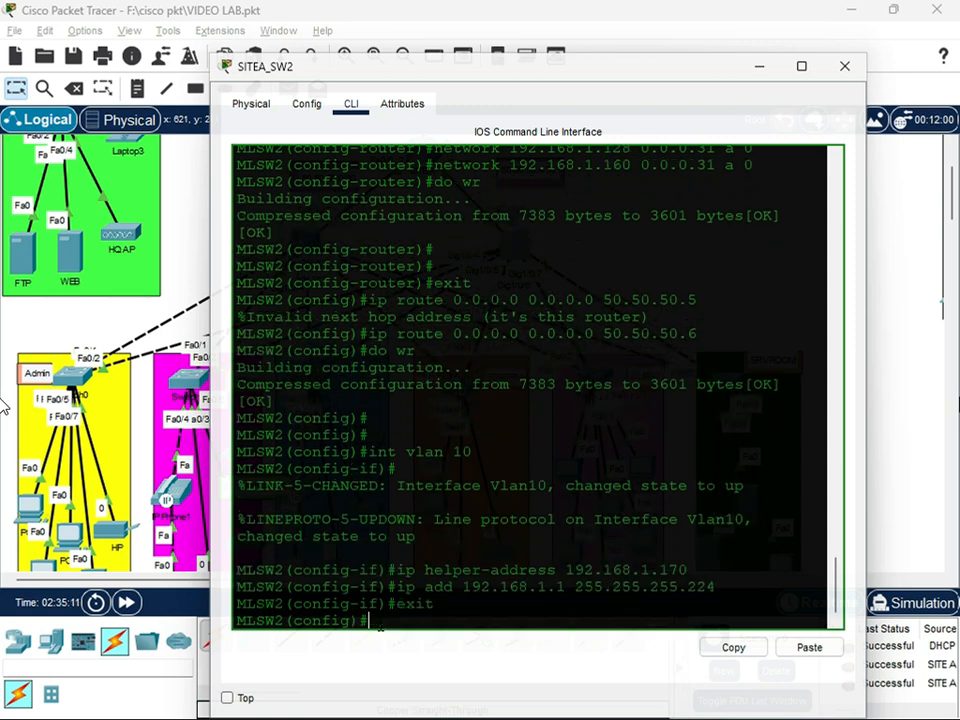
Enter VLAN 20 interface configuration on SITEA_SW2 and set its IP helper address to 192.168.1.170
text(int vlan 20)
key(Return)
key(Return)
text(ip a)
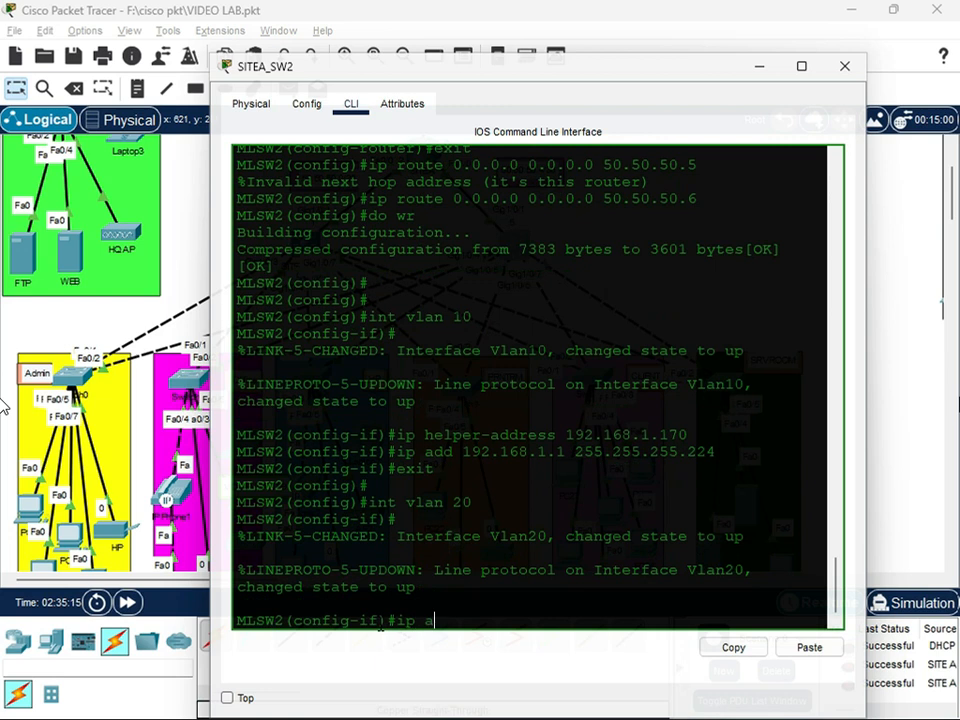
text(dd)
key(Left)
key(Left)
key(Left)
key(Left)
text(helper-)
key(Right)
key(Right)
key(Right)
text(ress 192.168.1.170)
Assign IP address 192.168.1.33 255.255.255.224 to SITEA_SW2's interface VLAN 20 and exit to global configuration mode
key(Return)
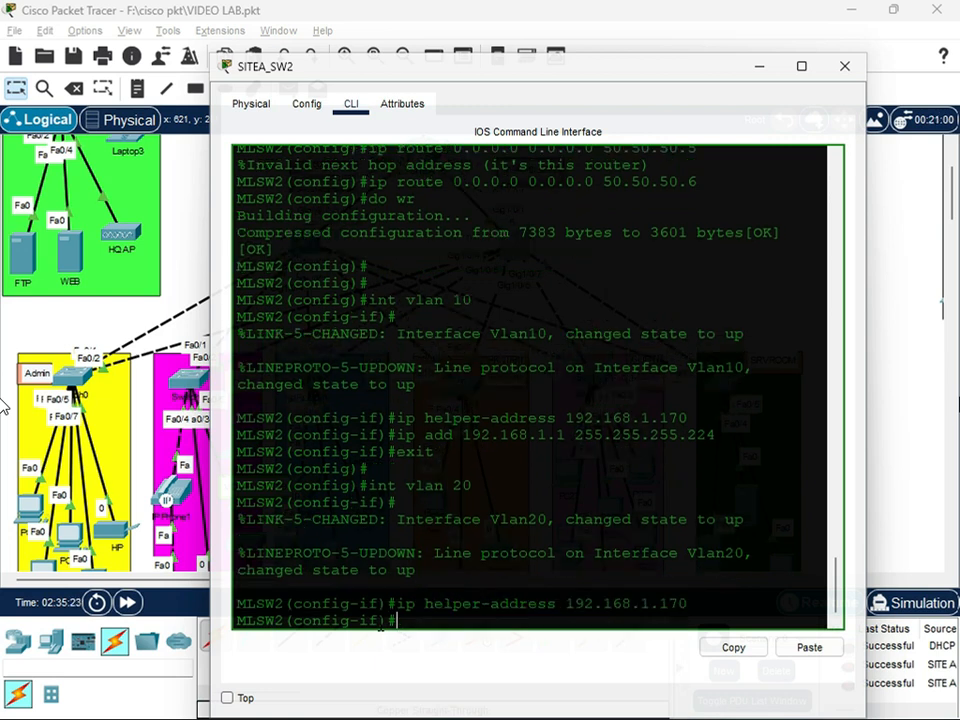
text(ip add 192.168.1.33 255.255.255.224)
key(Return)
text(exit)
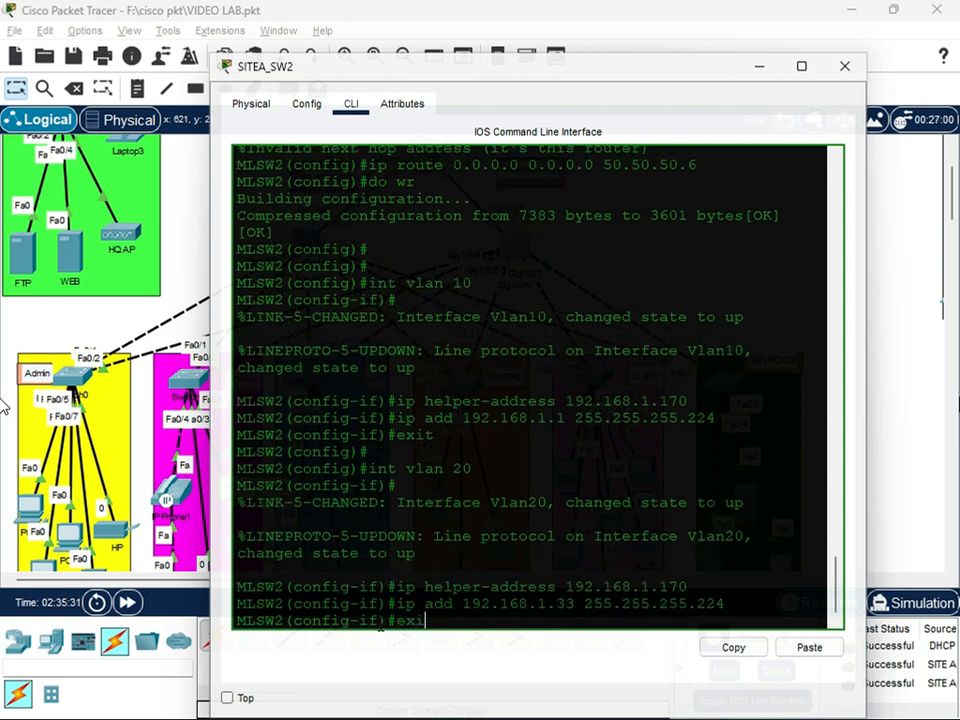
key(Return)
Enter VLAN 30 interface configuration on SITEA_SW2 and set its IP helper address to 192.168.1.170
text(int vlan 3)
key(BackSpace)
text(vlan 30)
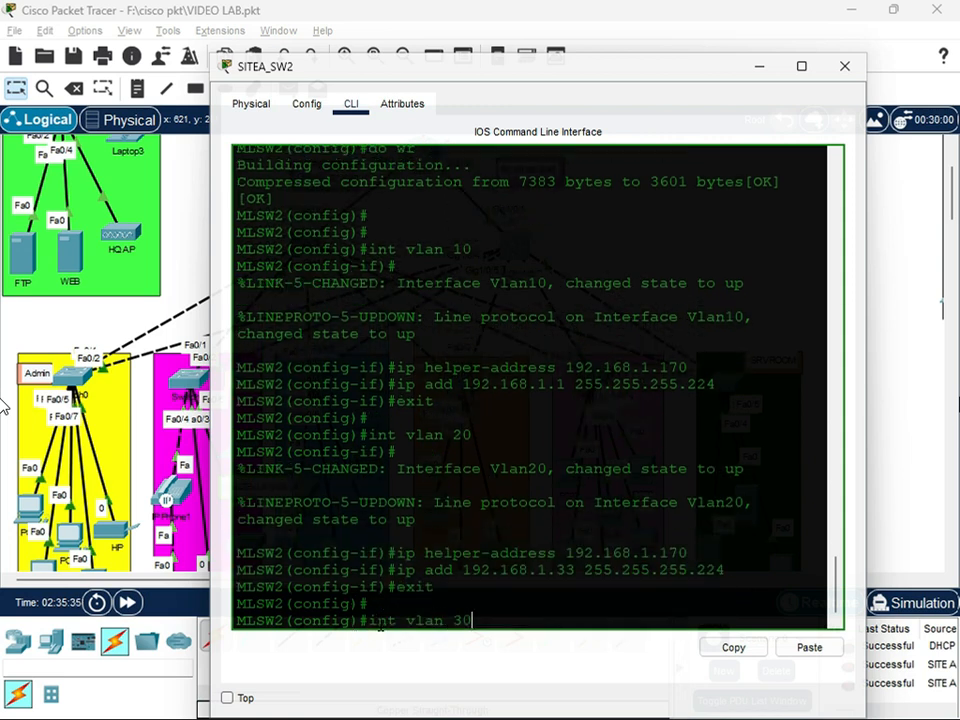
key(Return)
text(helper-add 192.168.1.170)
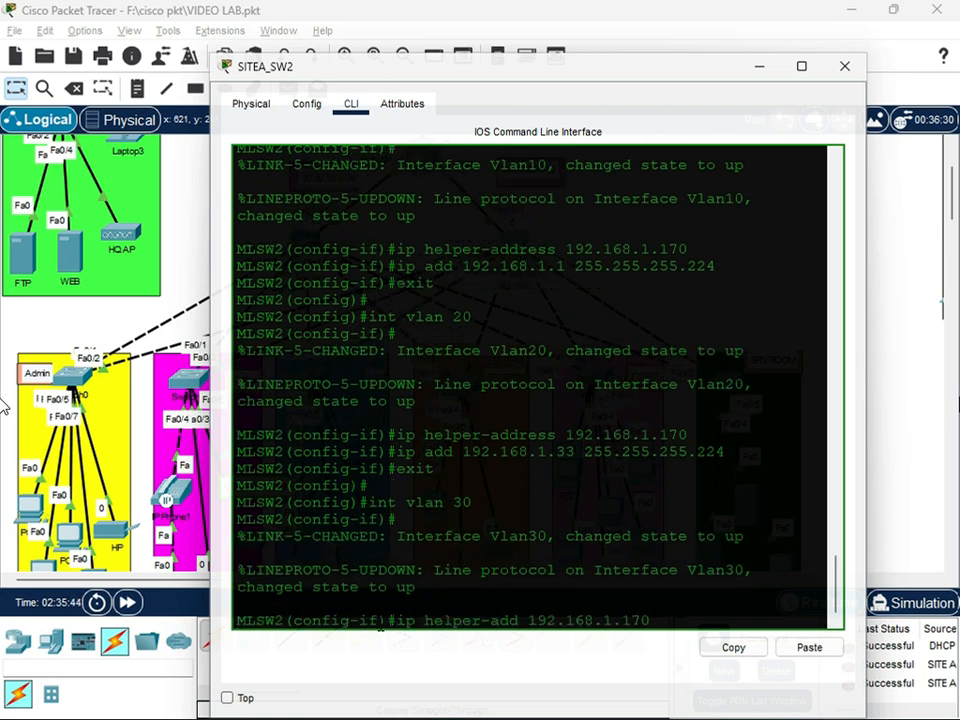
key(Return)
Assign IP address 192.168.1.65 255.255.255.224 to SITEA_SW2's interface VLAN 30 and exit to global configuration mode
text(ip add 192.168.)
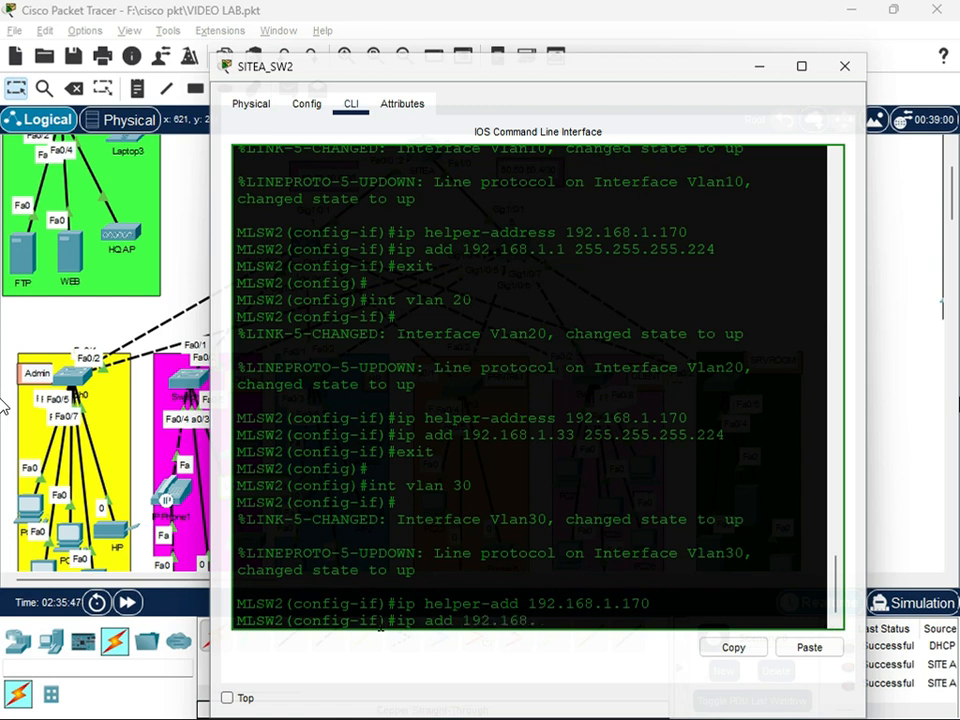
text(1.65 255.255.255)
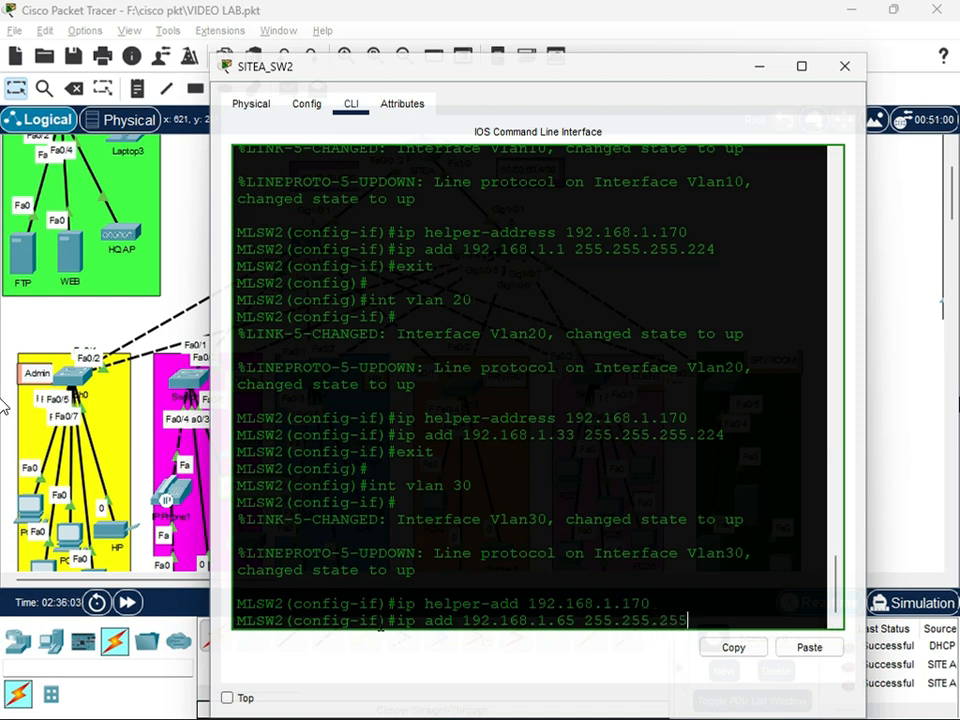
key(Return)
text(exit)
key(Return)
key(Return)
Enter VLAN 40 interface configuration on SITEA_SW2 and set its IP helper address to 192.168.1.170
text(int)
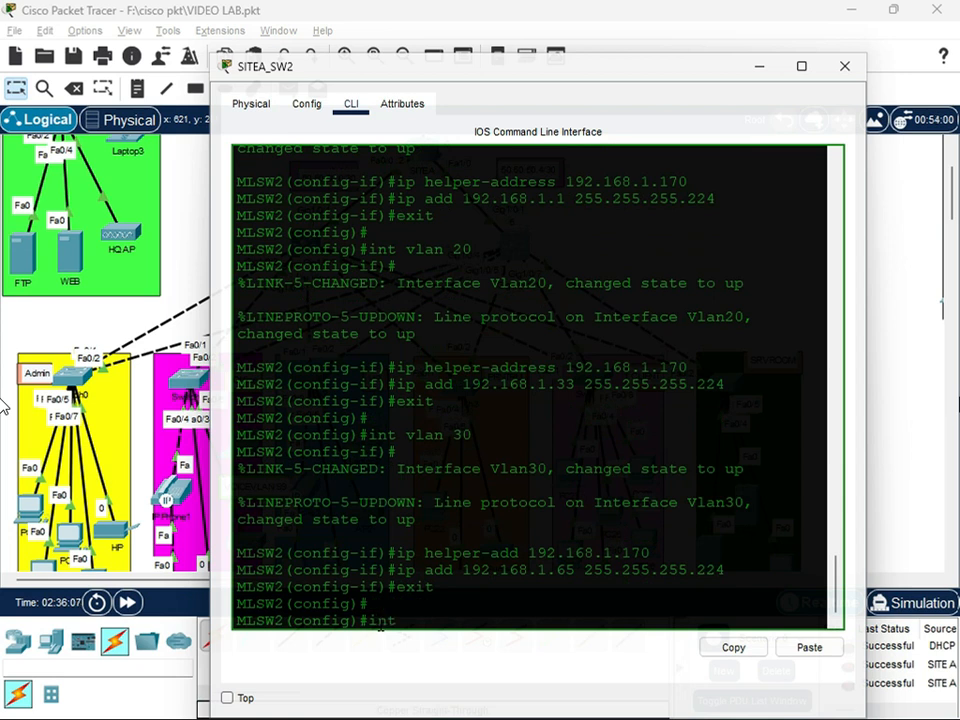
text( vlan 40)
key(Return)
key(Return)
key(Return)
text(ip add)
key(Left)
key(Left)
key(Left)
text(helper-add)
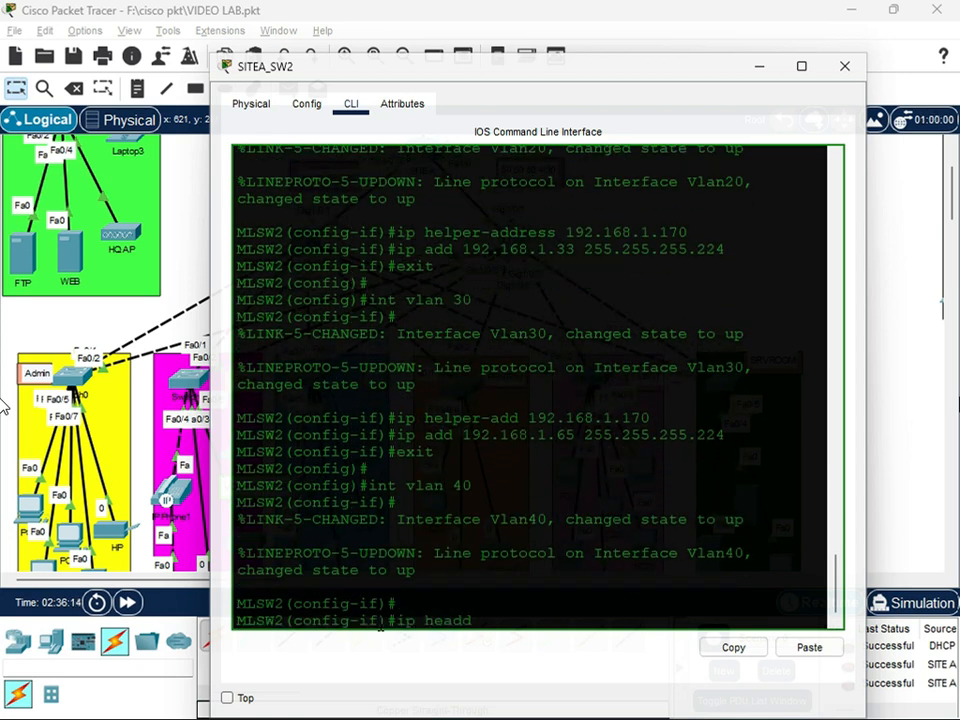
text(ress 192.168.1.170)
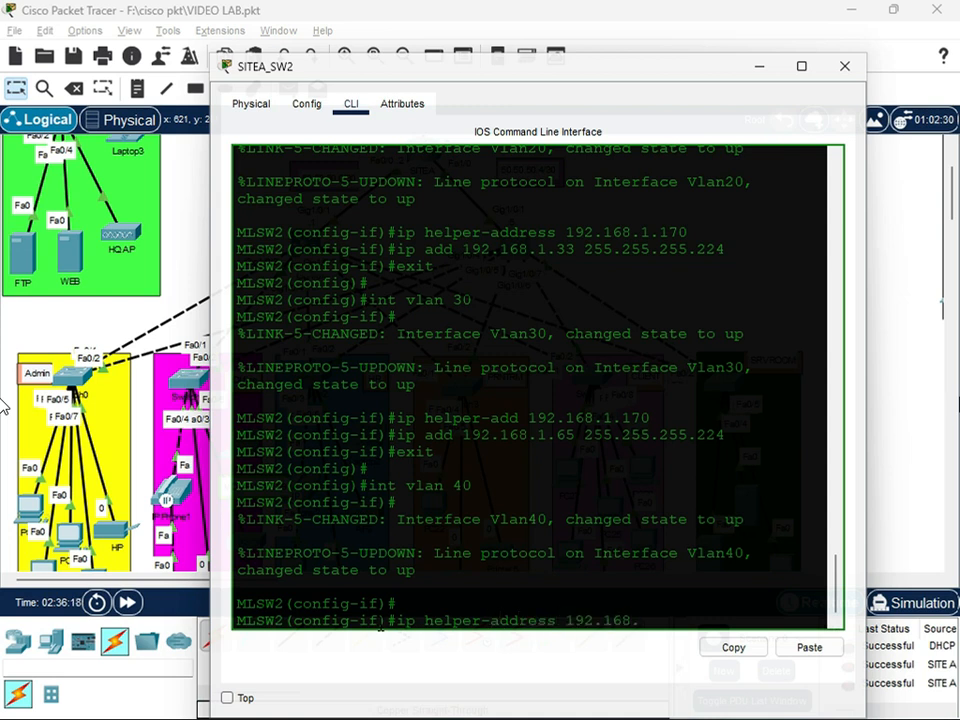
key(Return)
Assign IP address 192.168.1.97 255.255.255.224 to SITEA_SW2's interface VLAN 40 and exit to global configuration mode
text(ip add 192.168.1.97)
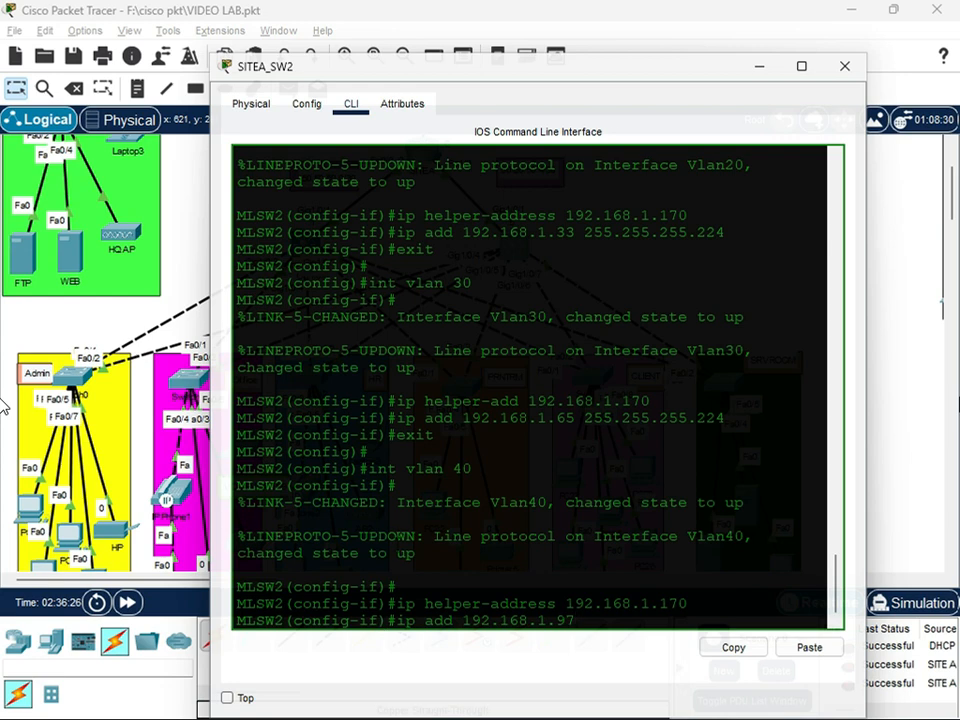
drag(606, 74, 352, 92)
scroll(675, 478, down, 2)
drag(442, 95, 626, 148)
scroll(860, 220, down, 1)
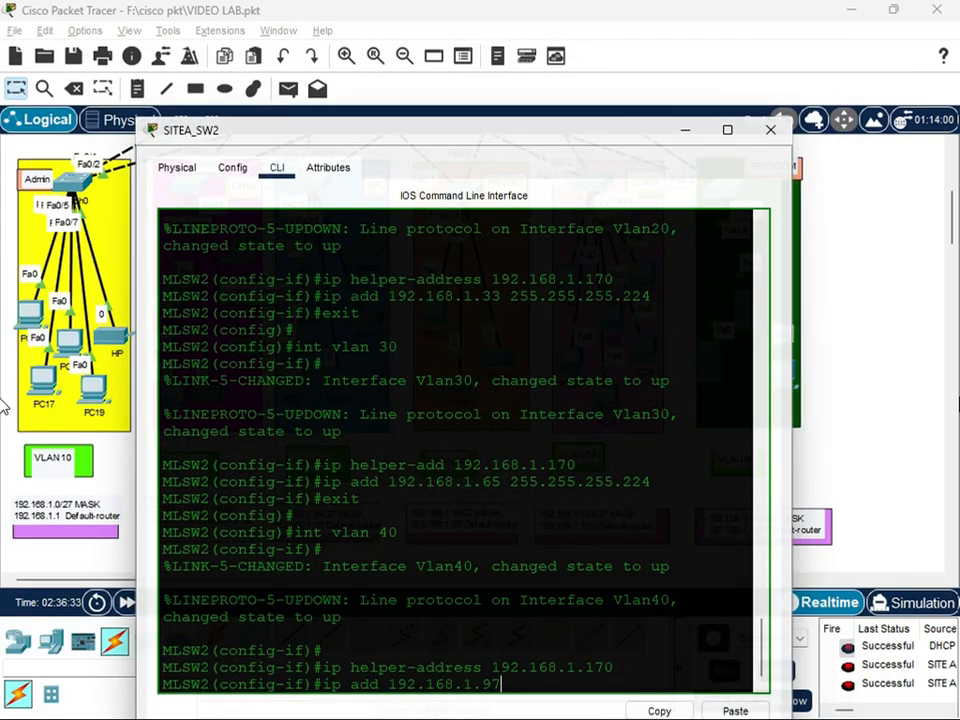
text(255.255.255.224)
key(Return)
text(exit)
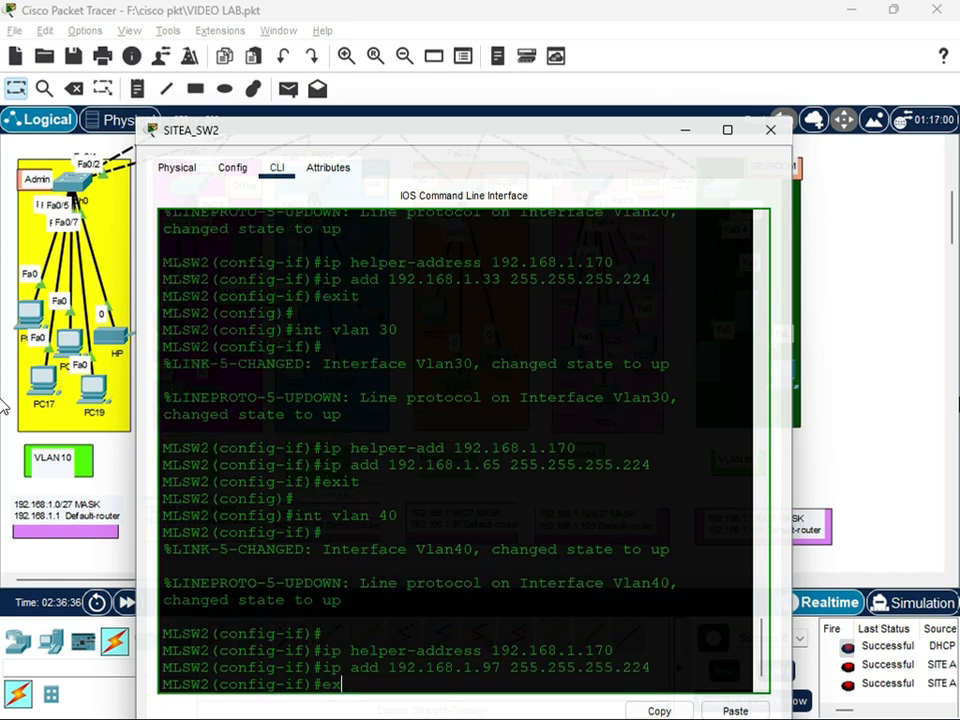
key(Return)
key(Return)
Enter VLAN 50 interface configuration on SITEA_SW2 and set its IP helper address to 192.168.1.170
text(int vlan)
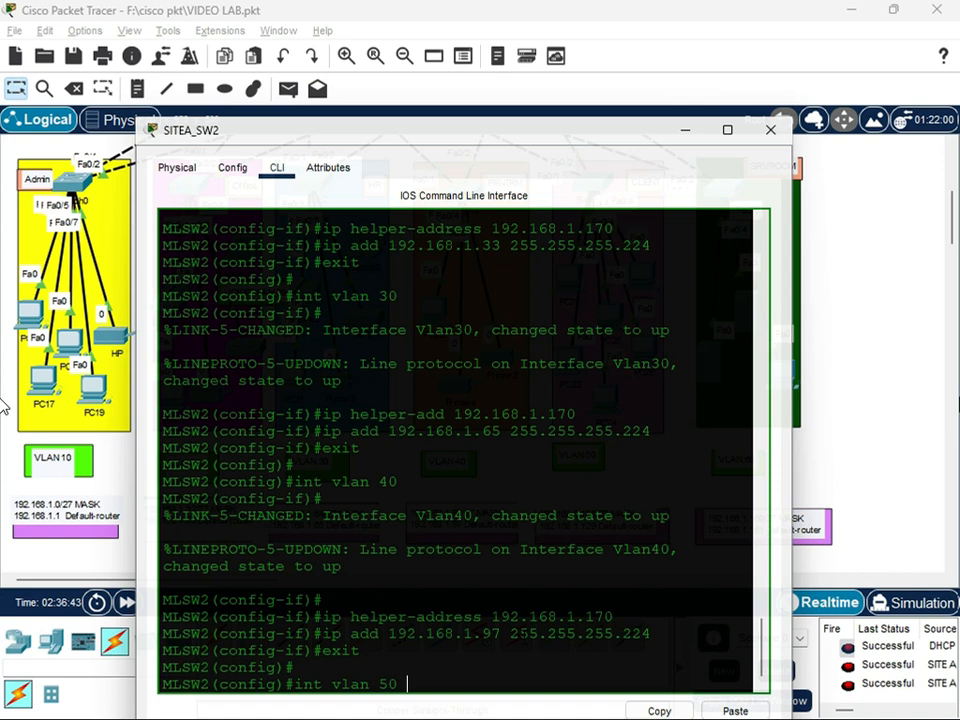
text( 50)
key(Return)
text(ip ad)
key(BackSpace)
key(BackSpace)
key(BackSpace)
text(helper)
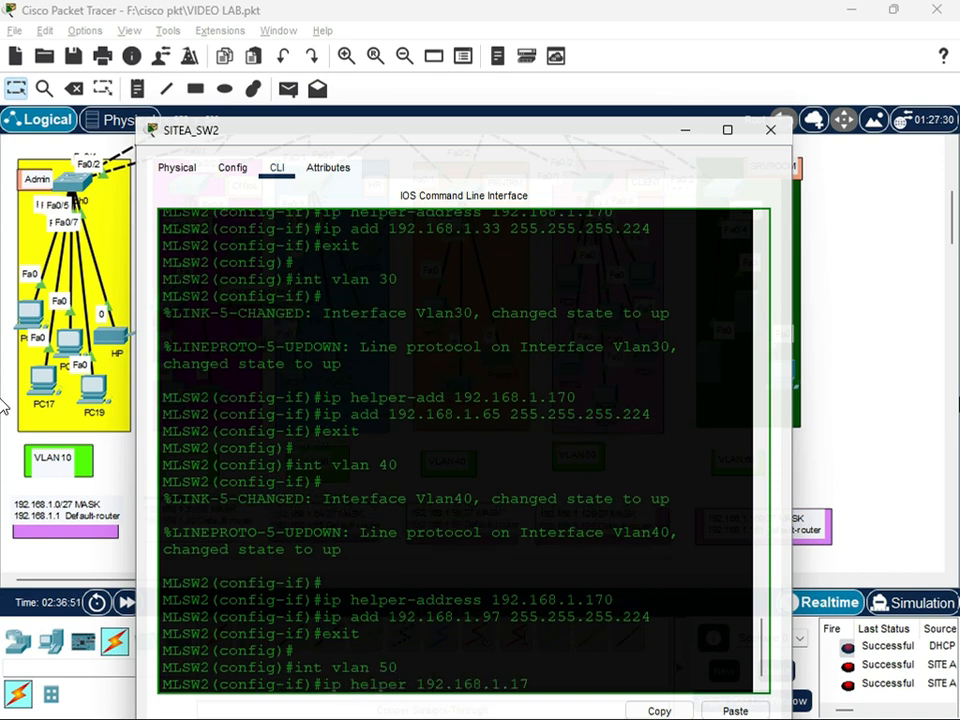
text(-address)
key(Return)
Assign IP address 192.168.1.129 255.255.255.224 to SITEA_SW2's interface VLAN 50 and exit to global configuration mode
text(ip add 192.168.)
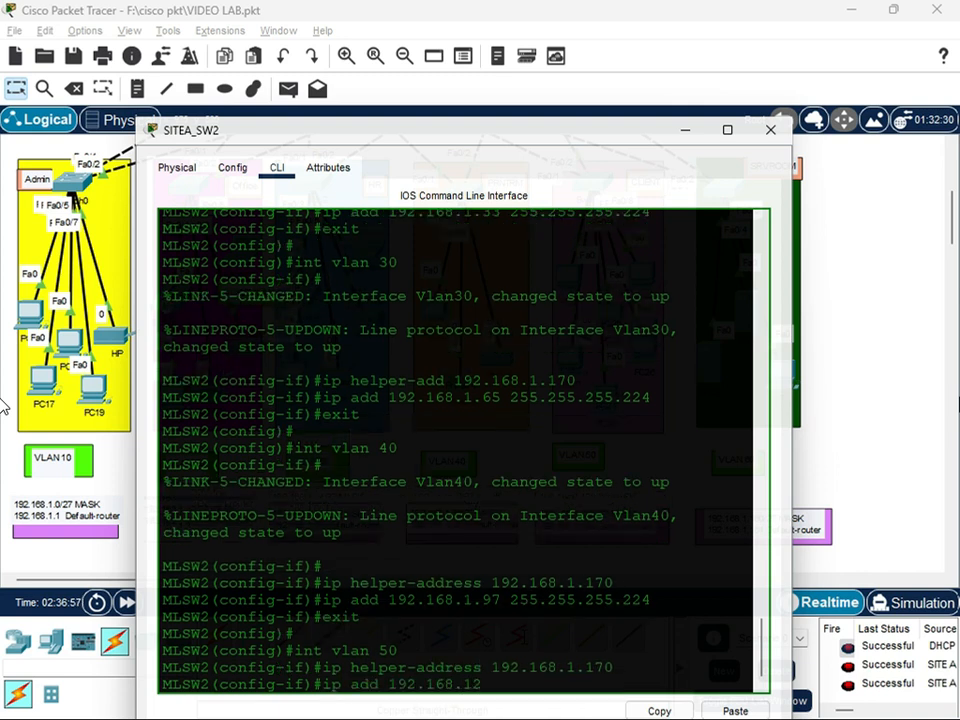
text(1.129 255.255.255.224)
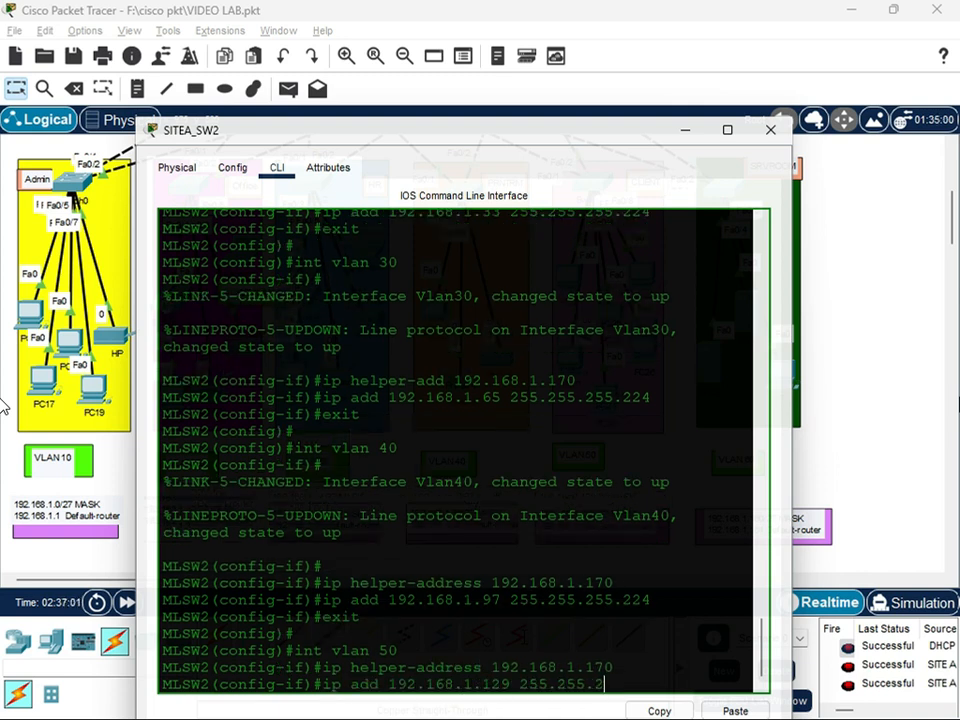
key(Return)
text(exit)
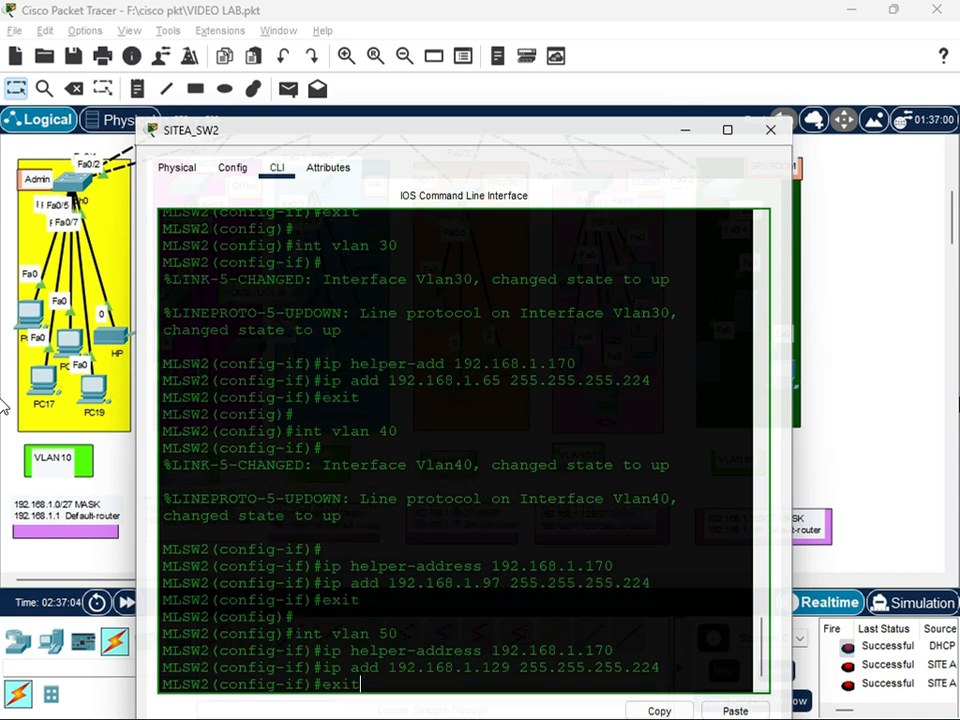
key(Return)
Enter VLAN 60 interface configuration on SITEA_SW2 and set its IP helper address to 192.168.1.170
text(int vlan 60)
key(Return)
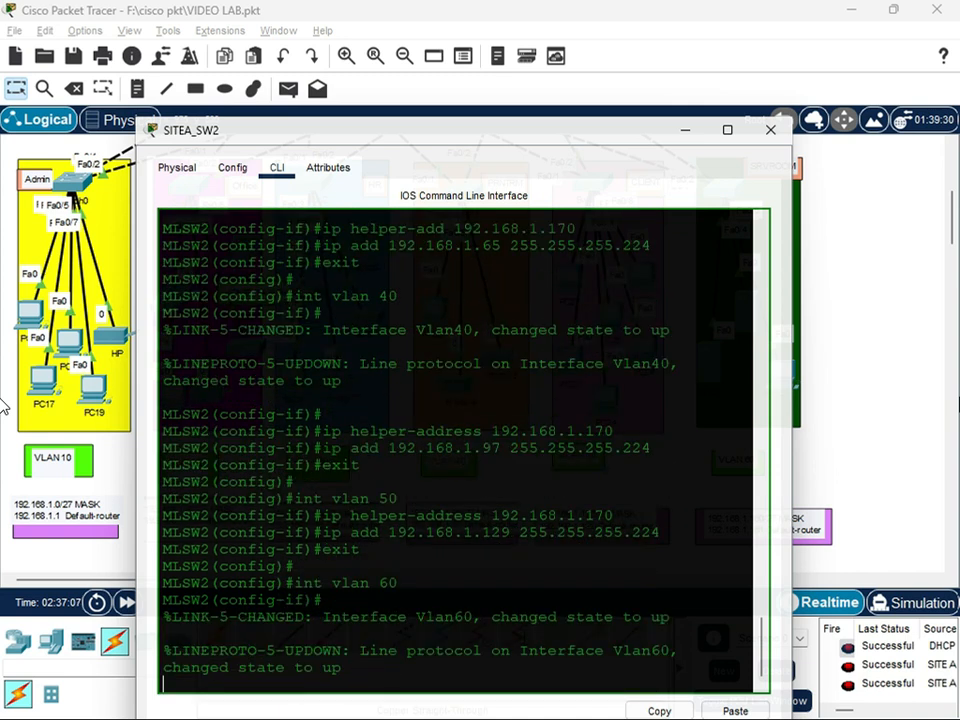
key(Return)
text(ip add 192.168.1.170)
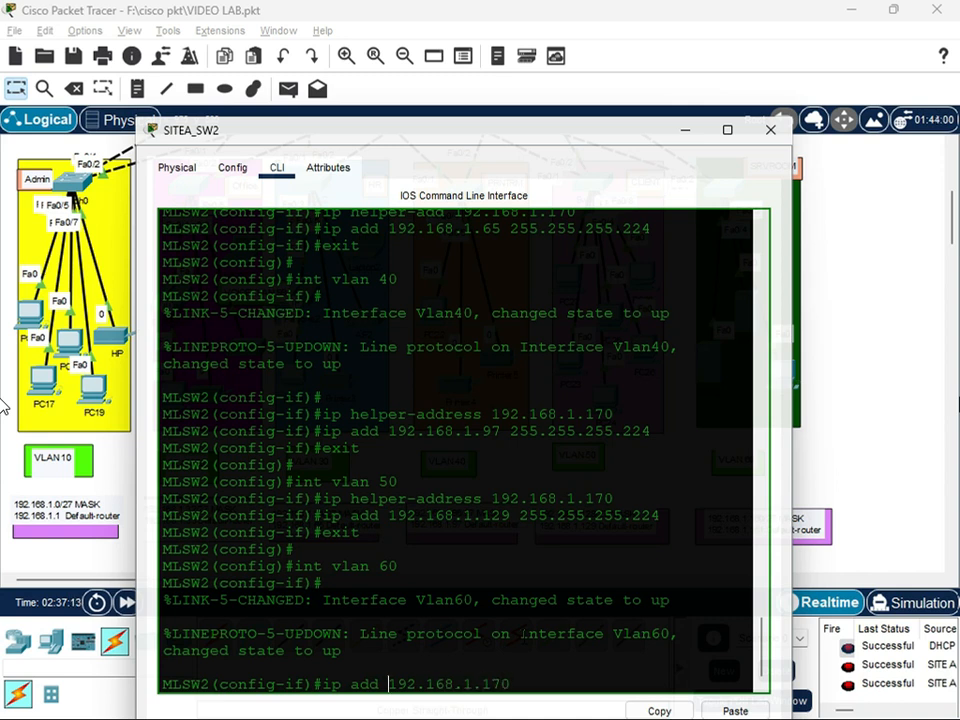
text(helper-)
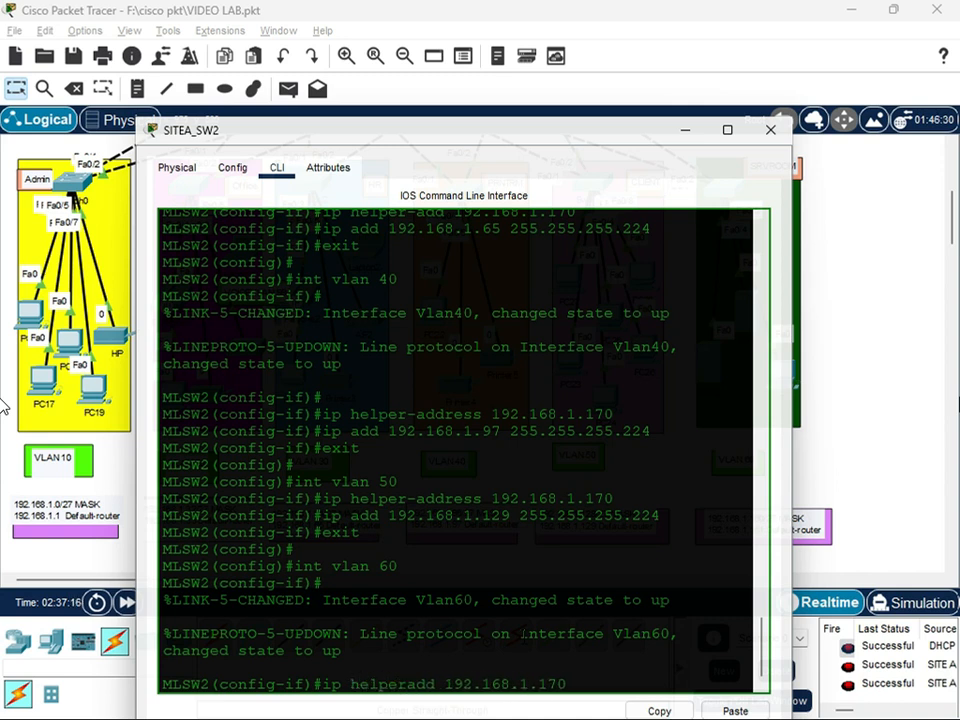
key(Right)
key(Right)
key(Right)
key(Delete)
text(ress)
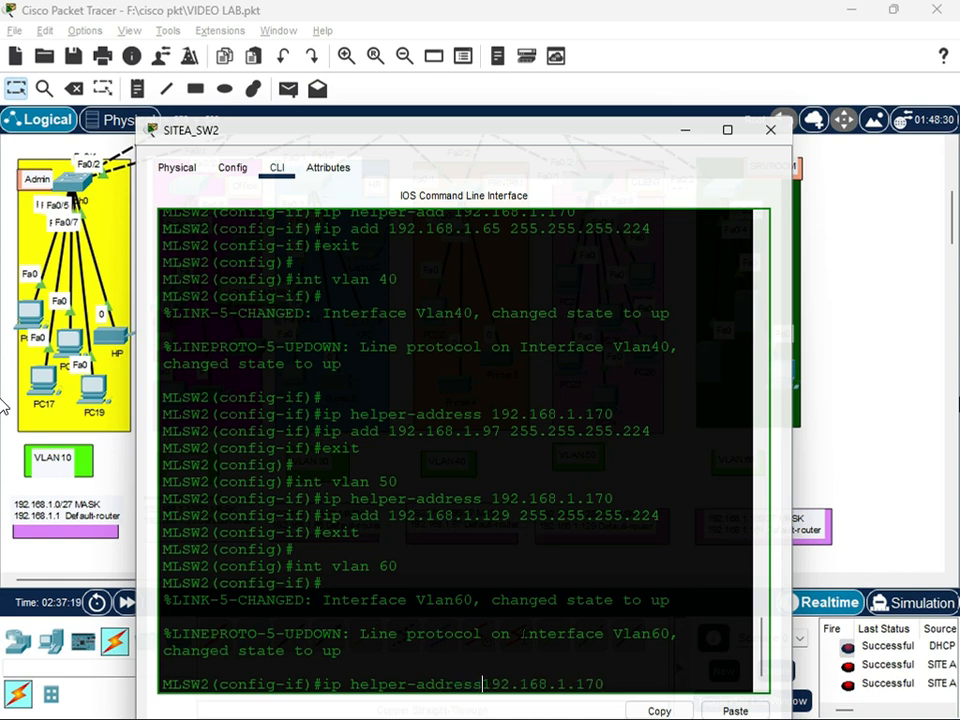
key(Return)
Assign IP address 192.168.1.161 255.255.255.224 to SITEA_SW2's interface VLAN 60 and exit to global configuration mode
text(ip add 192.168.1.)
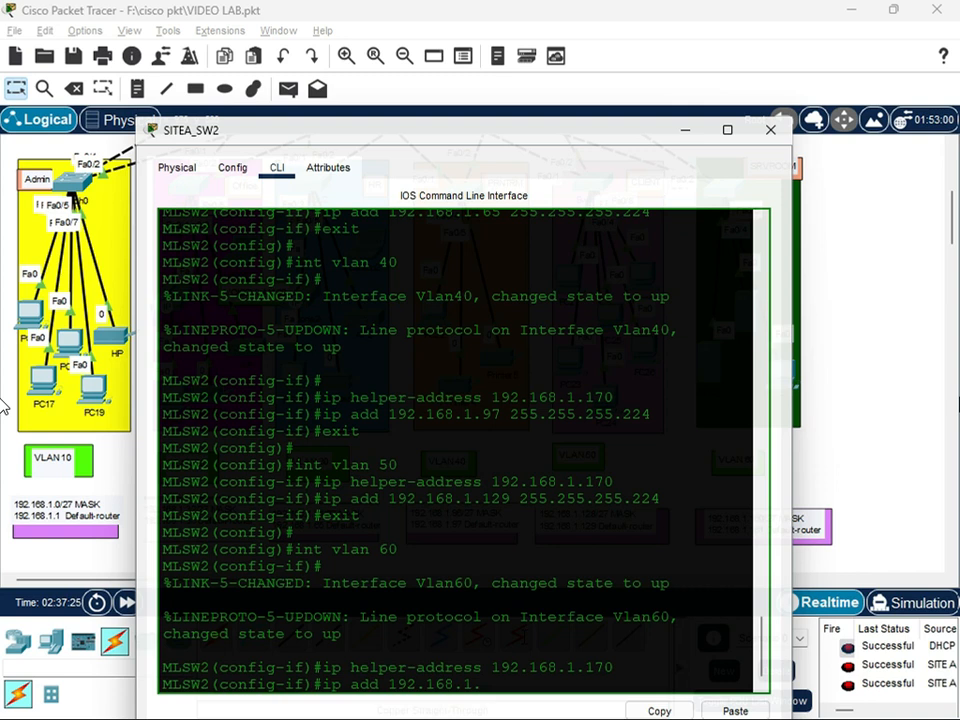
click(528, 150)
text(.168.1.161 255.255.255.224)
key(Return)
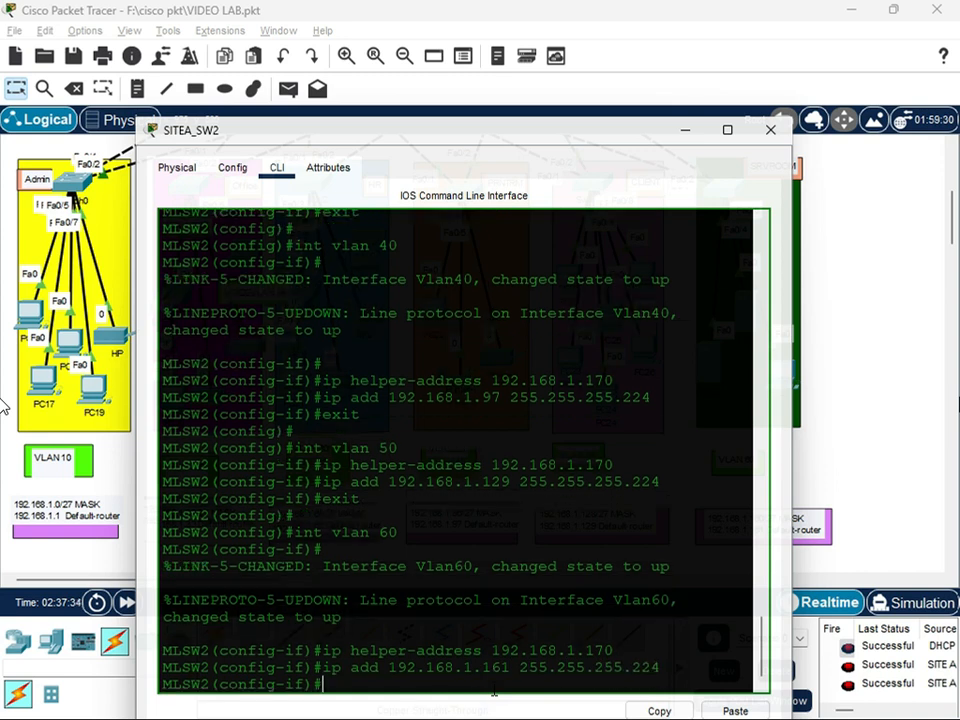
text(exit)
key(Return)
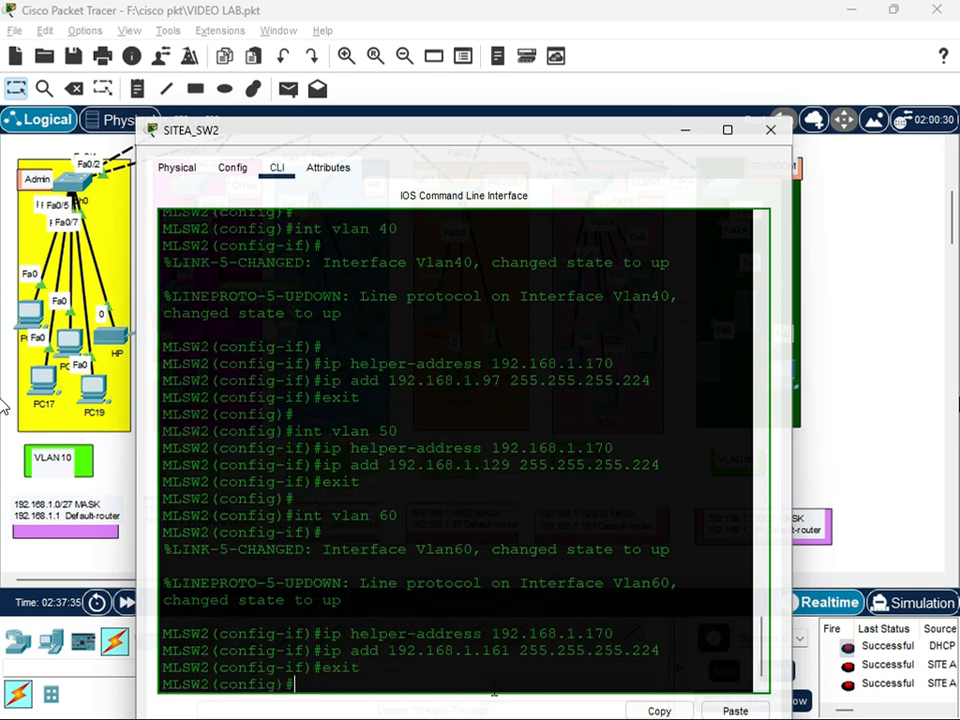
Save SITEA_SW2's running configuration with do wr and close its device window
key(Return)
key(Return)
text(do wr)
key(Return)
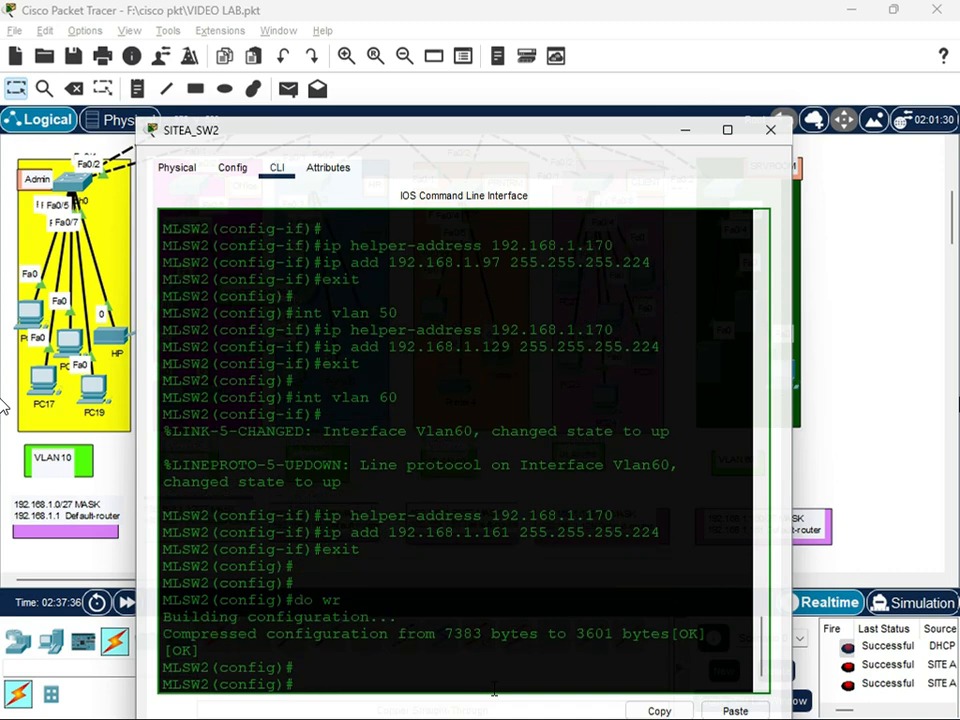
key(Return)
key(Return)
click(771, 130)
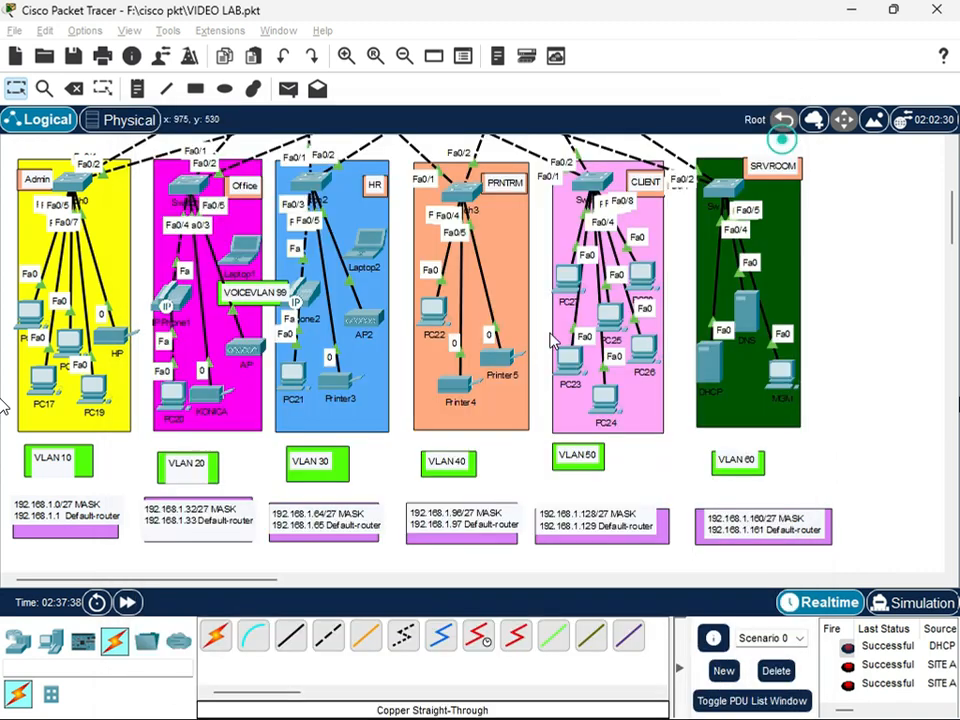
Test connectivity from the SITEA router to each of the two SITE A multilayer switches with simple PDUs
scroll(320, 370, up, 5)
scroll(311, 362, up, 3)
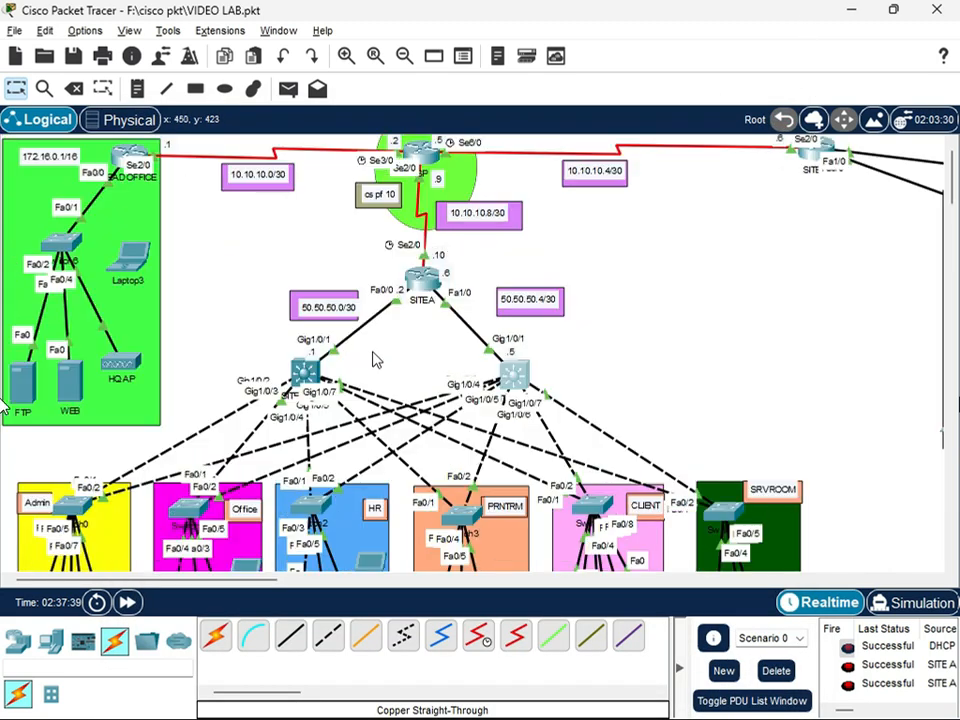
click(288, 89)
click(422, 280)
click(307, 371)
scroll(888, 672, down, 1)
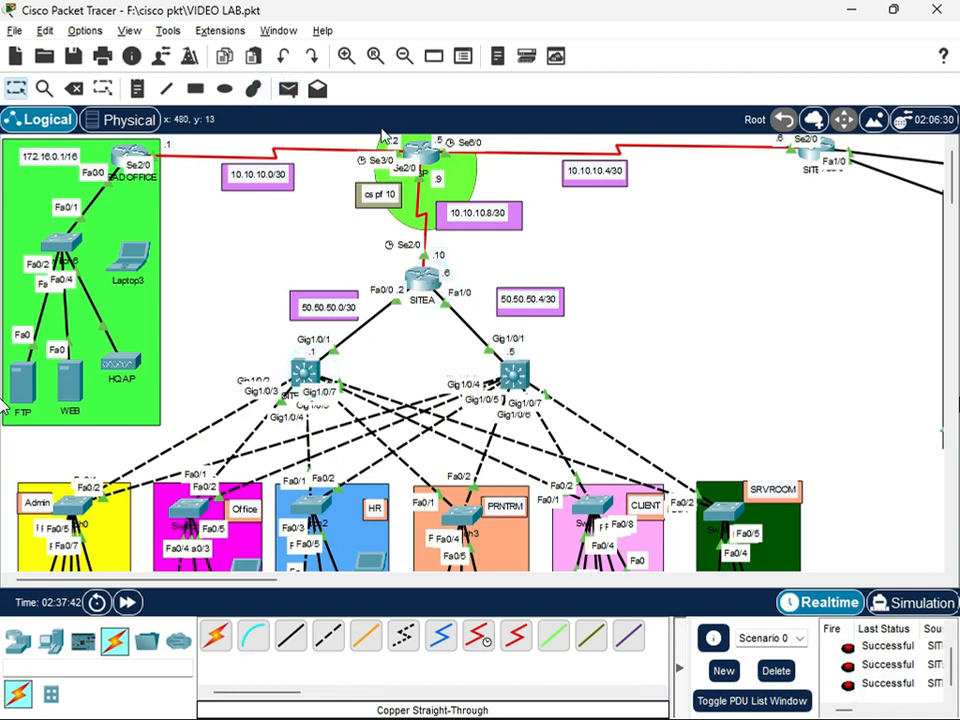
click(288, 89)
click(422, 280)
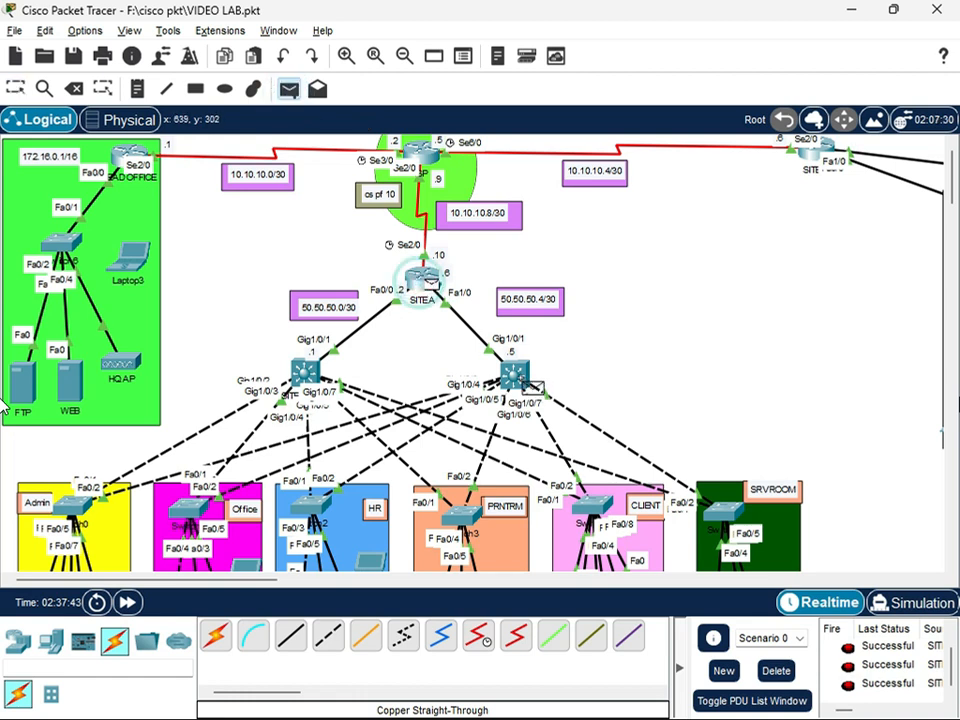
click(516, 378)
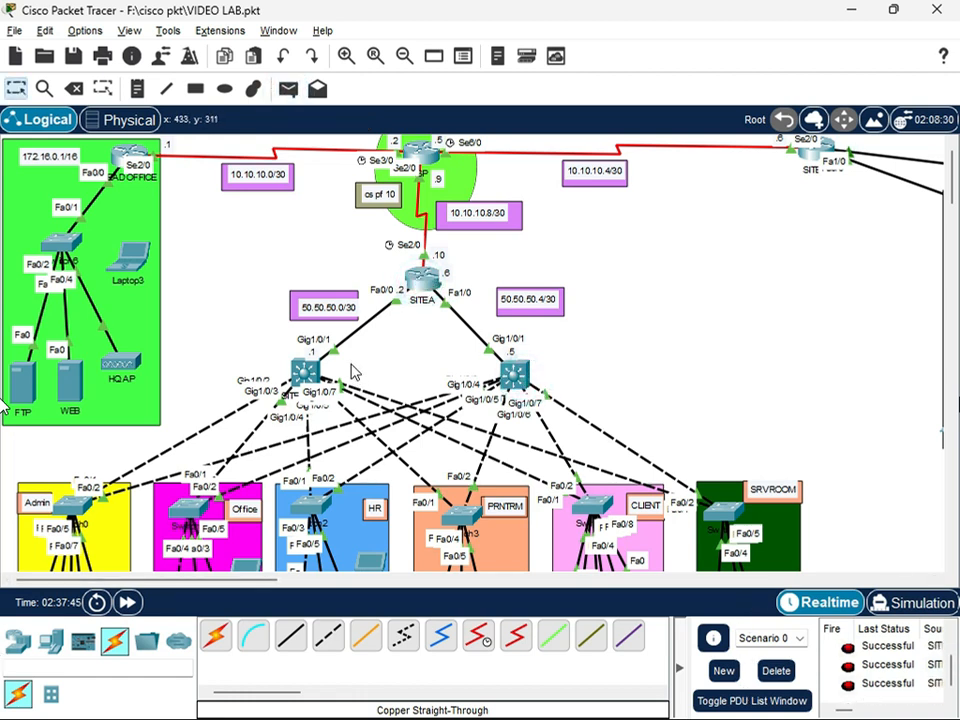
click(288, 89)
key(Escape)
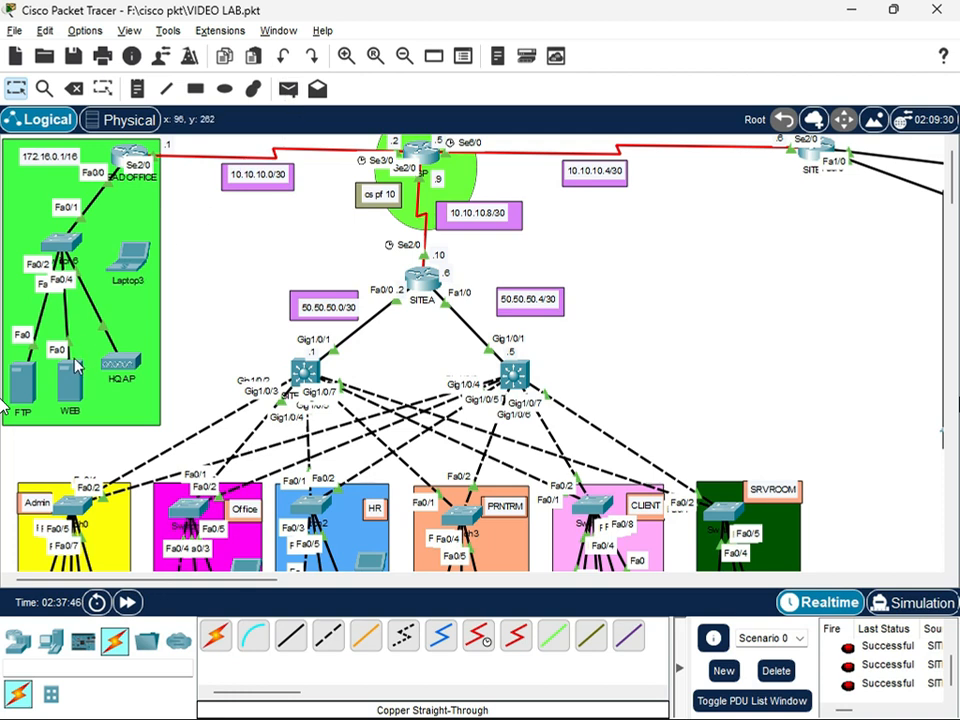
Replace Laptop3's wired network module with a WPC300N wireless module and leave the laptop powered on
click(124, 260)
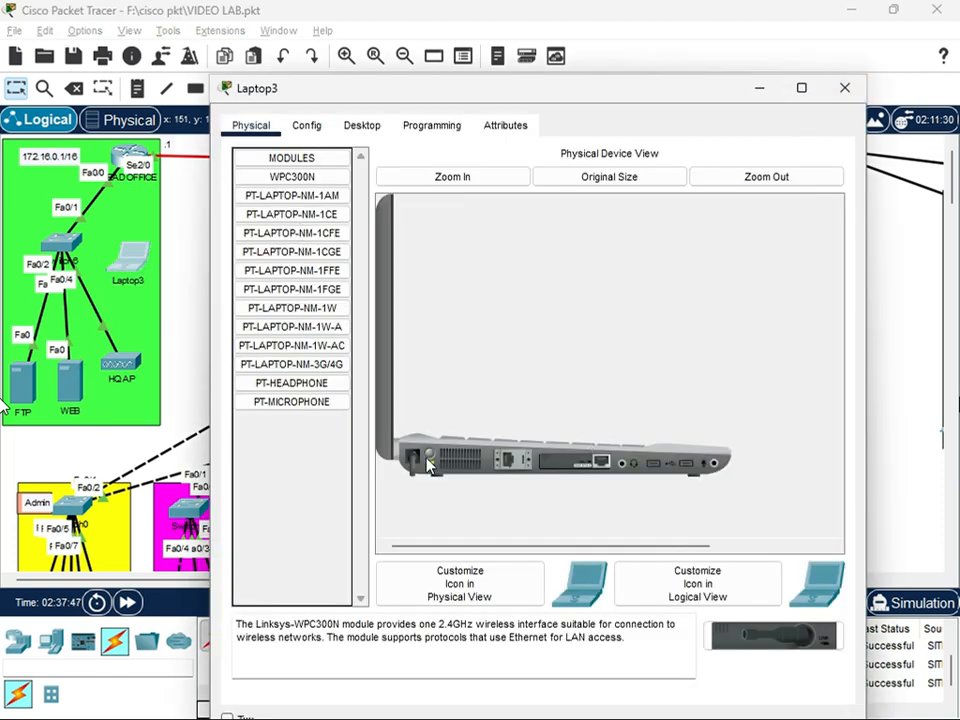
drag(525, 467, 284, 470)
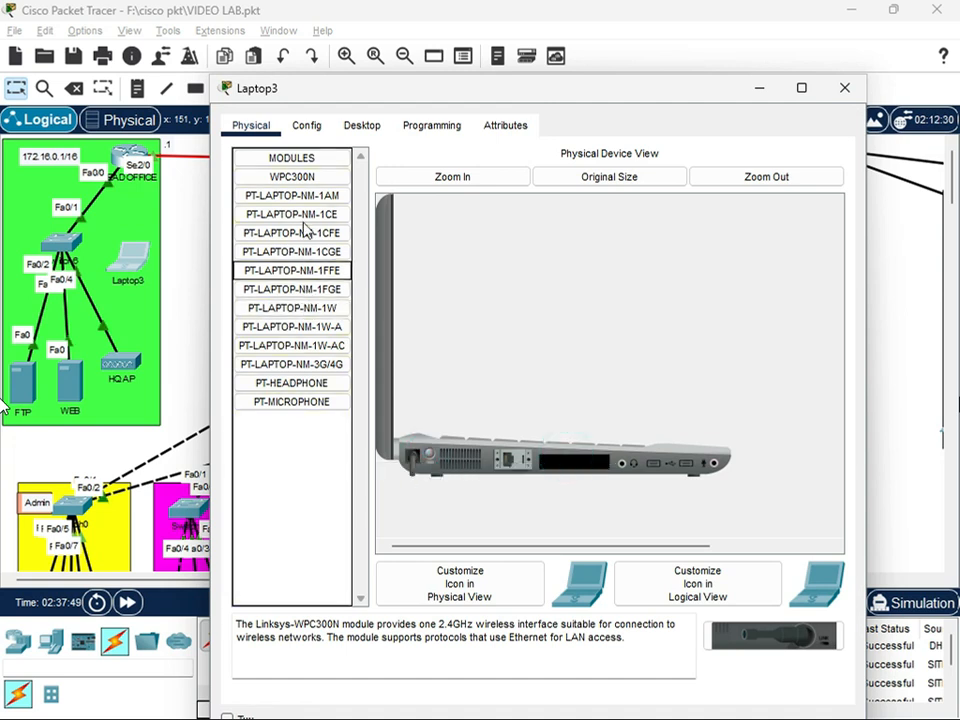
drag(291, 177, 572, 468)
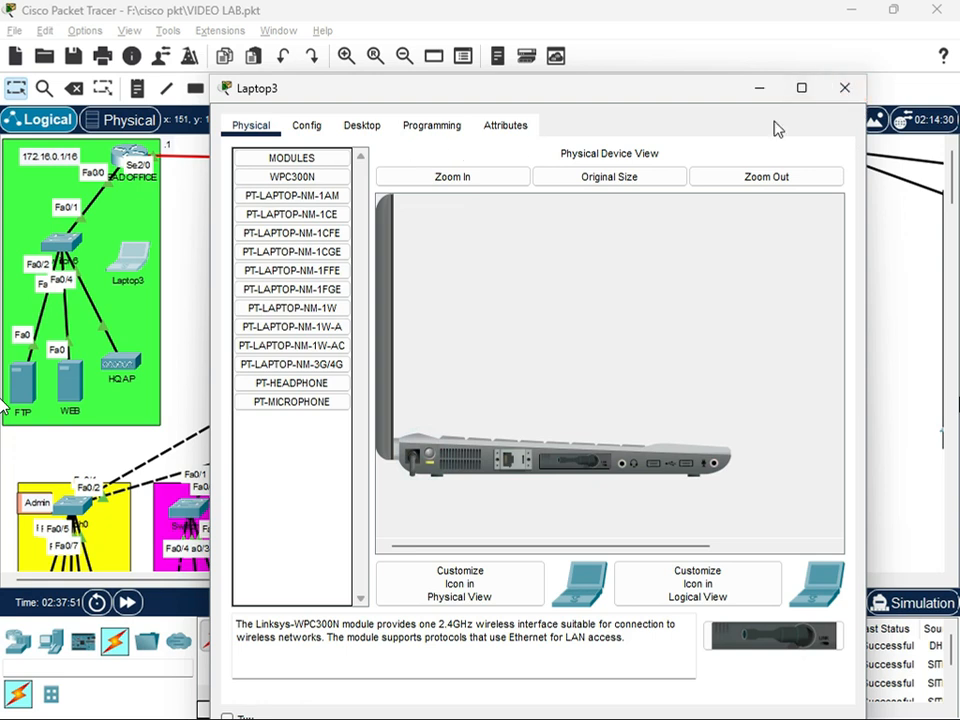
Set the SSID of the HQ AP access point's Port 1 to HQ AP
click(128, 363)
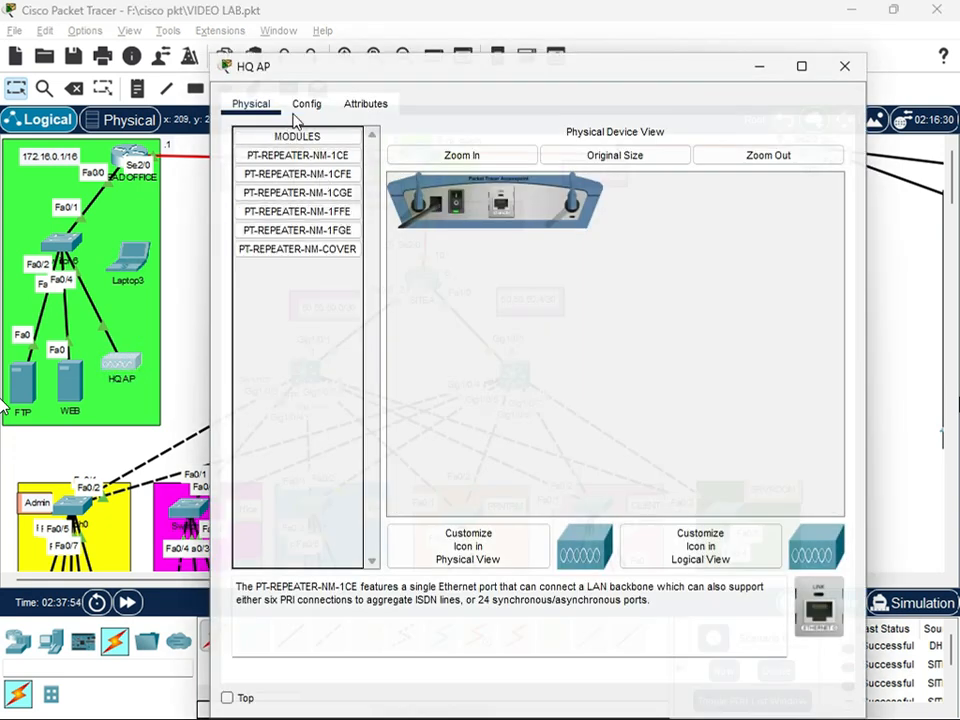
click(304, 104)
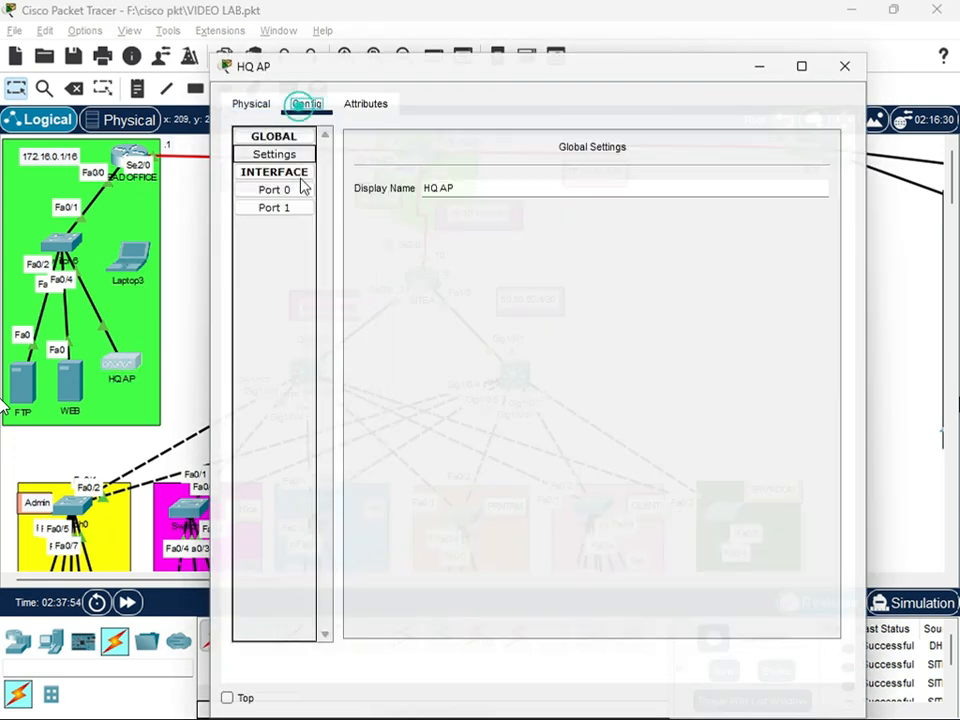
click(278, 208)
click(472, 193)
double_click(630, 184)
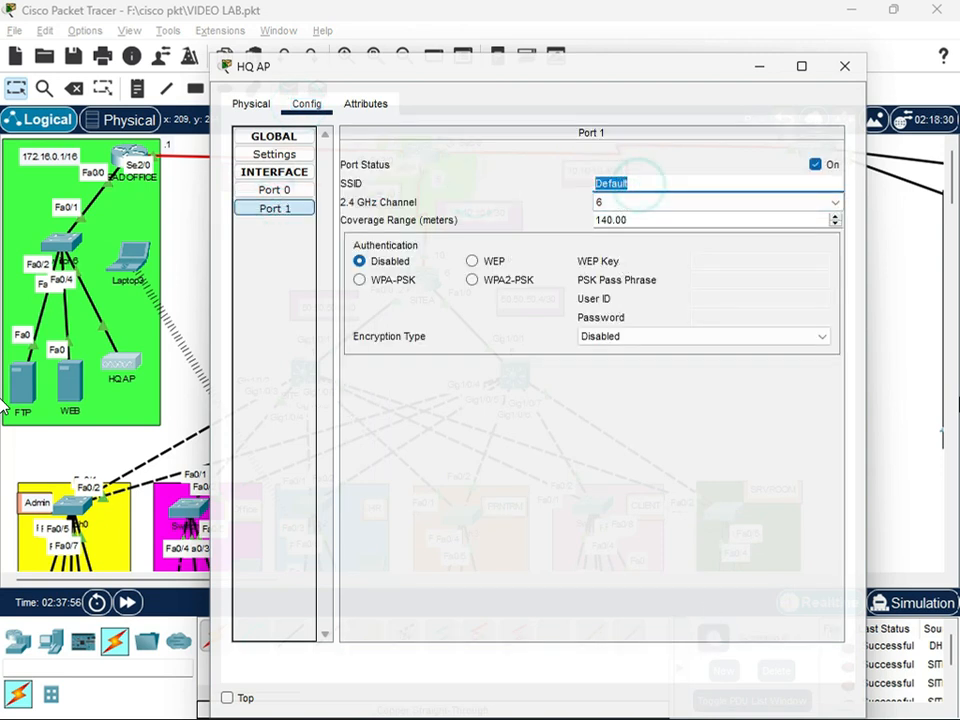
text(hq)
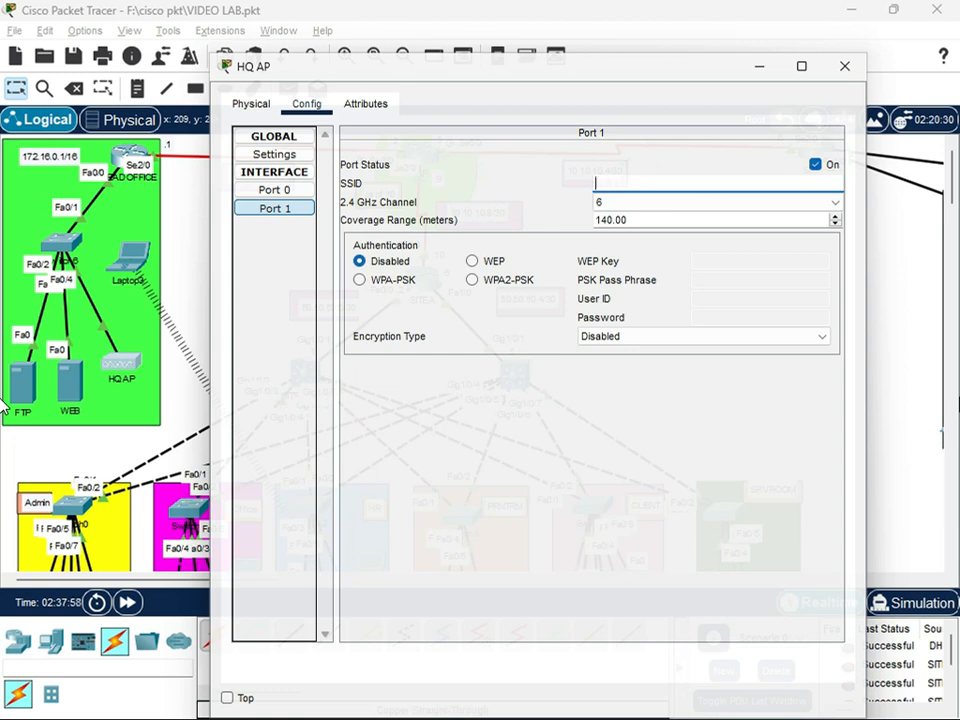
text( AP)
Enable WPA2-PSK authentication on HQ AP's Port 1, enter the PSK pass phrase, and close the access point's window
click(518, 284)
click(708, 283)
text(HQ@123)
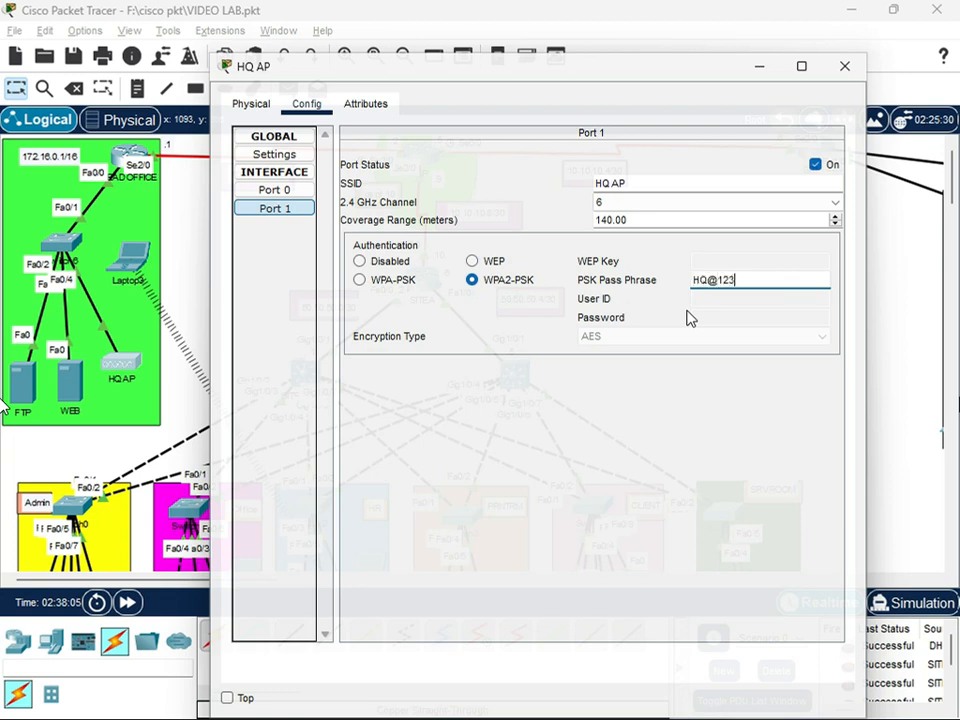
text(EAD)
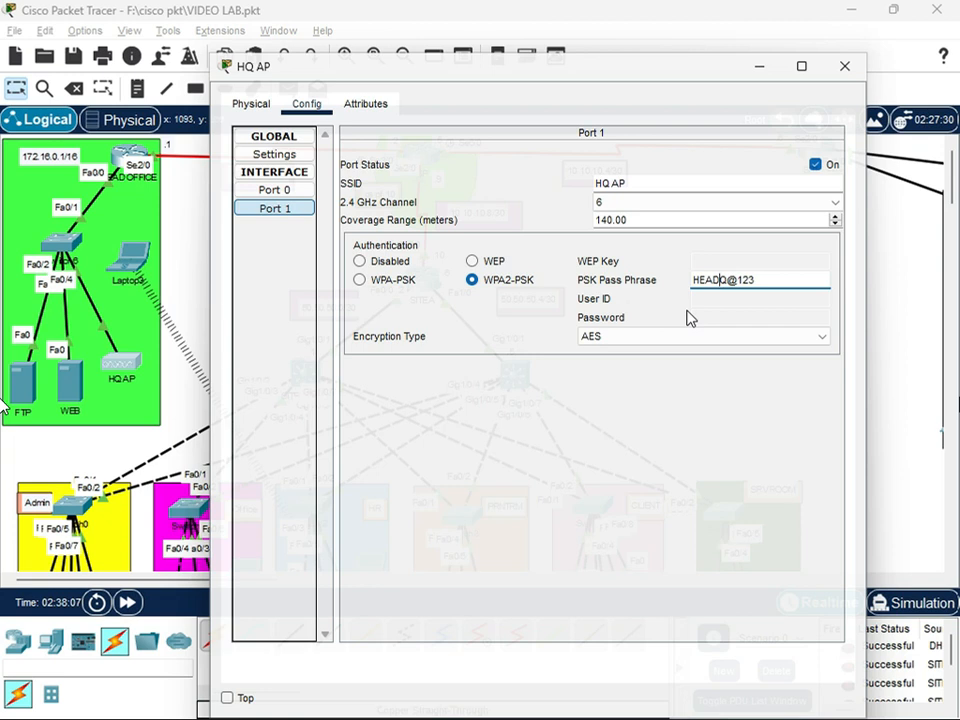
key(BackSpace)
text(Q)
click(485, 512)
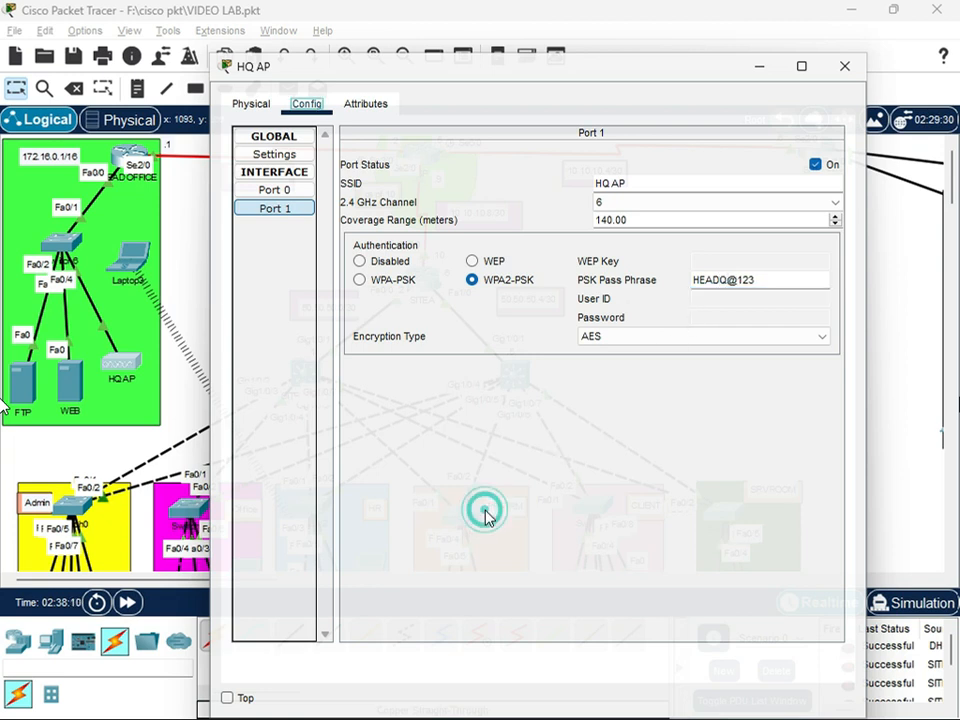
click(845, 66)
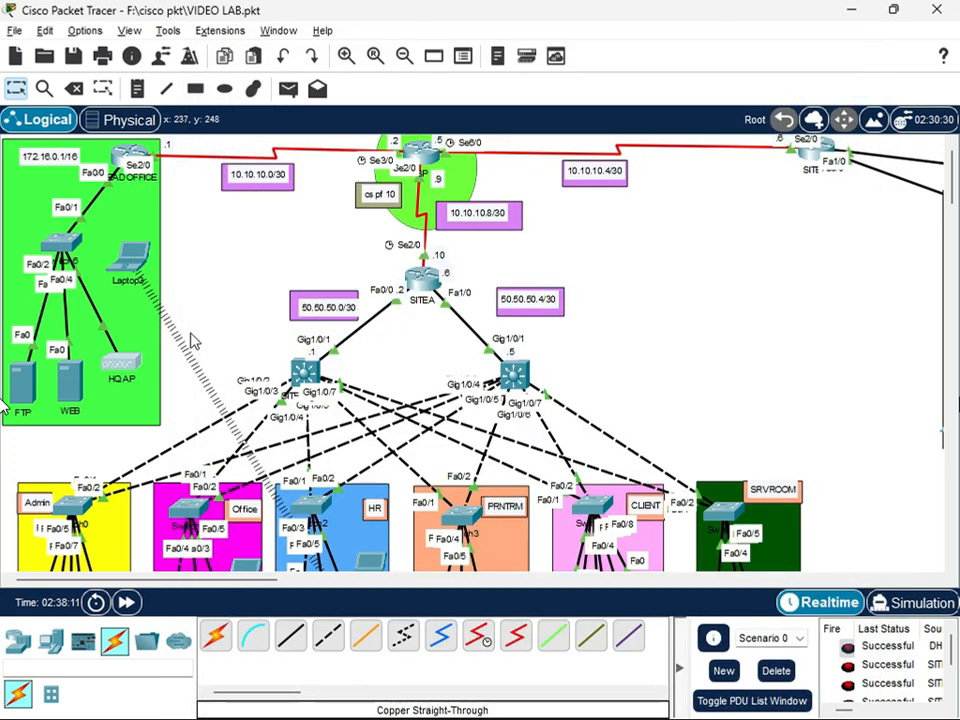
Open Laptop3's PC Wireless utility and refresh its list of available wireless networks
click(138, 262)
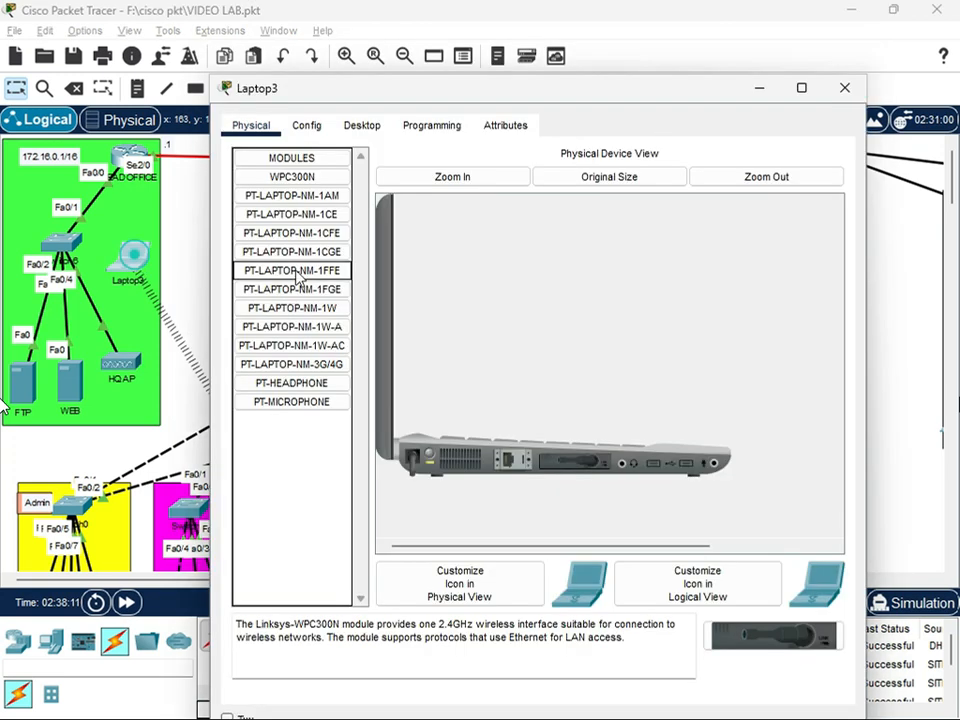
click(362, 125)
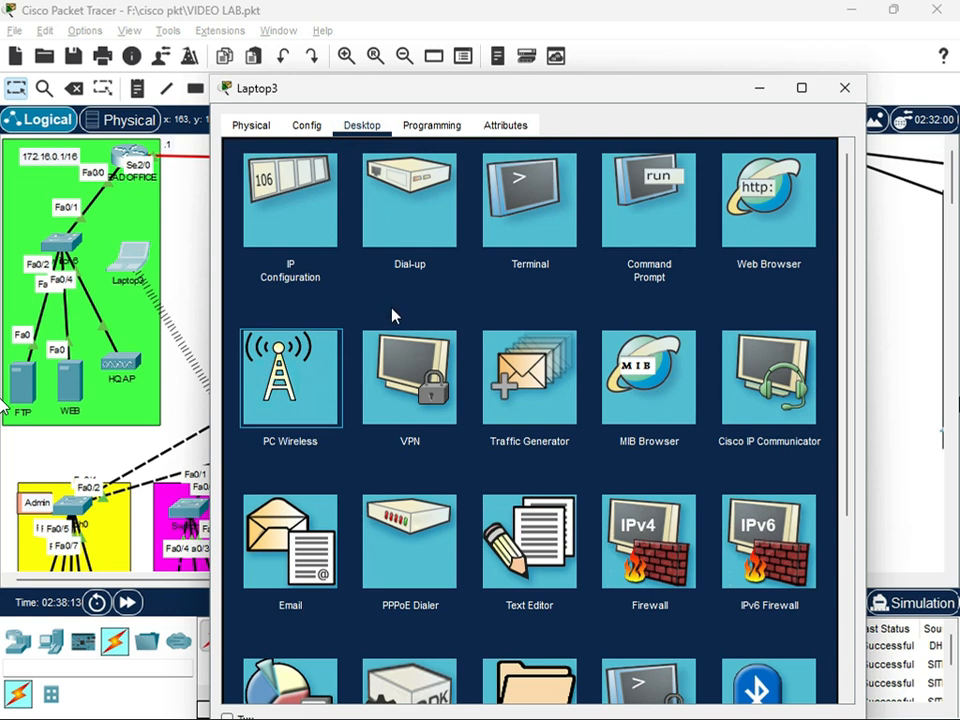
click(332, 362)
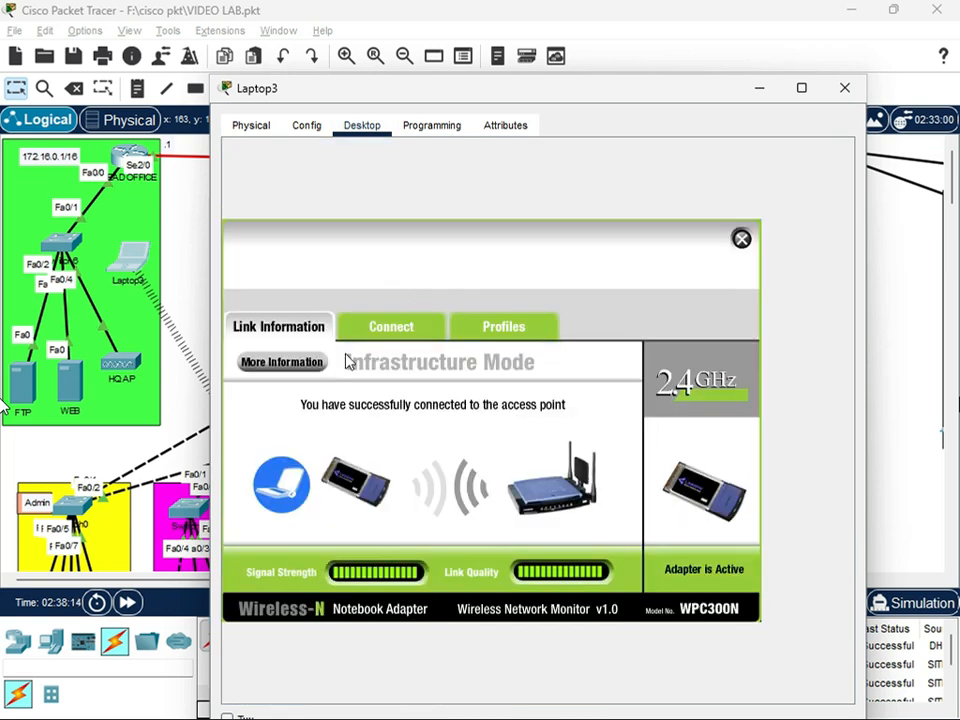
click(393, 326)
click(506, 525)
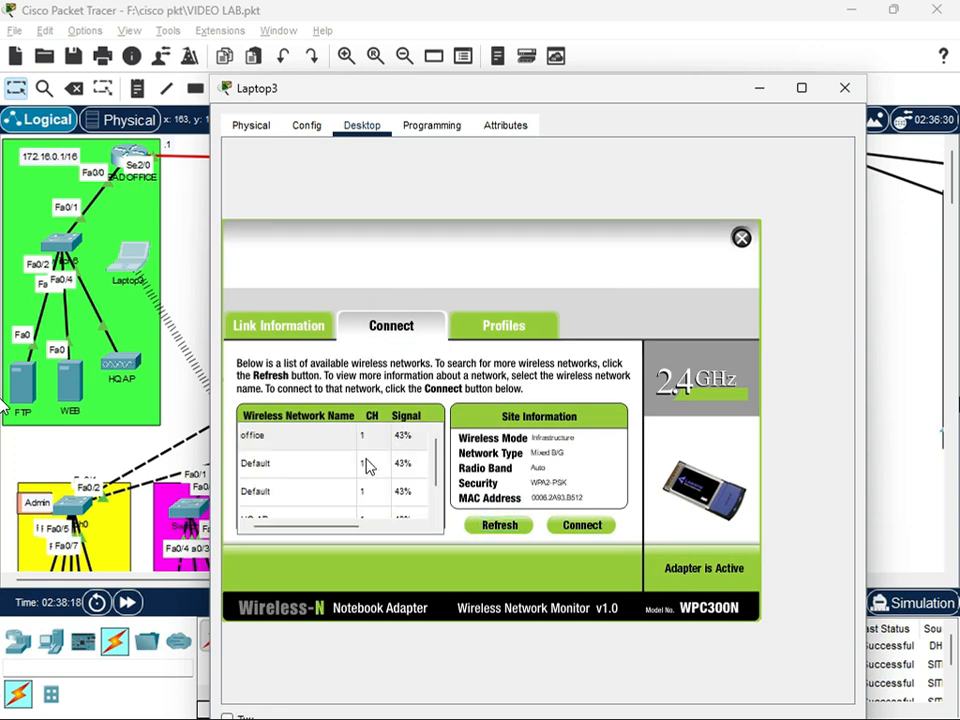
Connect Laptop3 to the HQ AP wireless network with WPA2-Personal security, entering the pre-shared key
scroll(310, 484, down, 1)
click(300, 502)
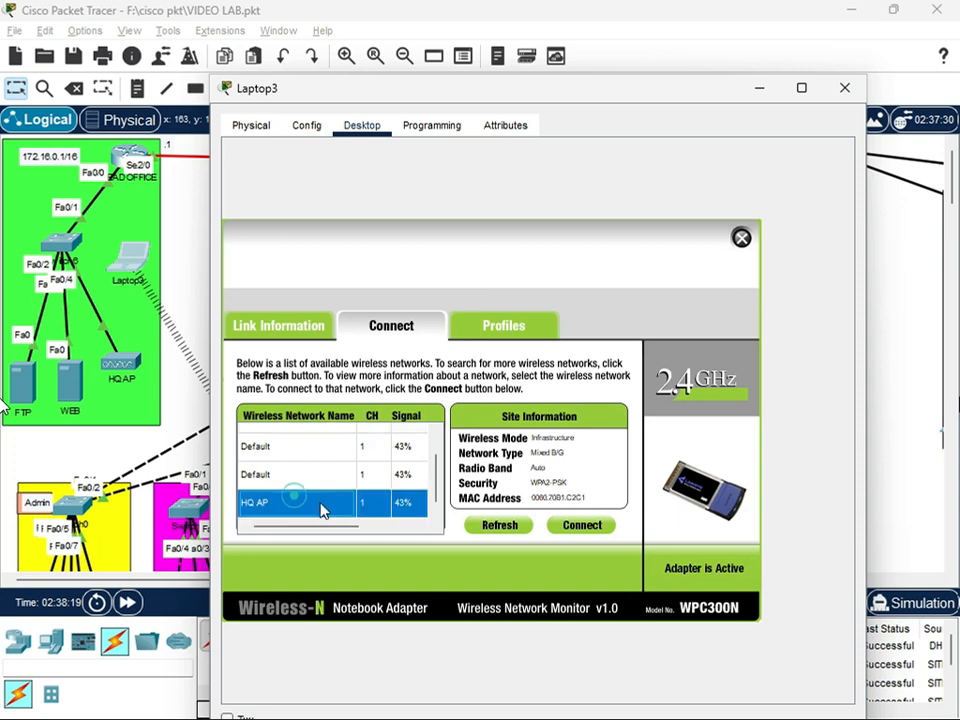
click(576, 523)
click(341, 435)
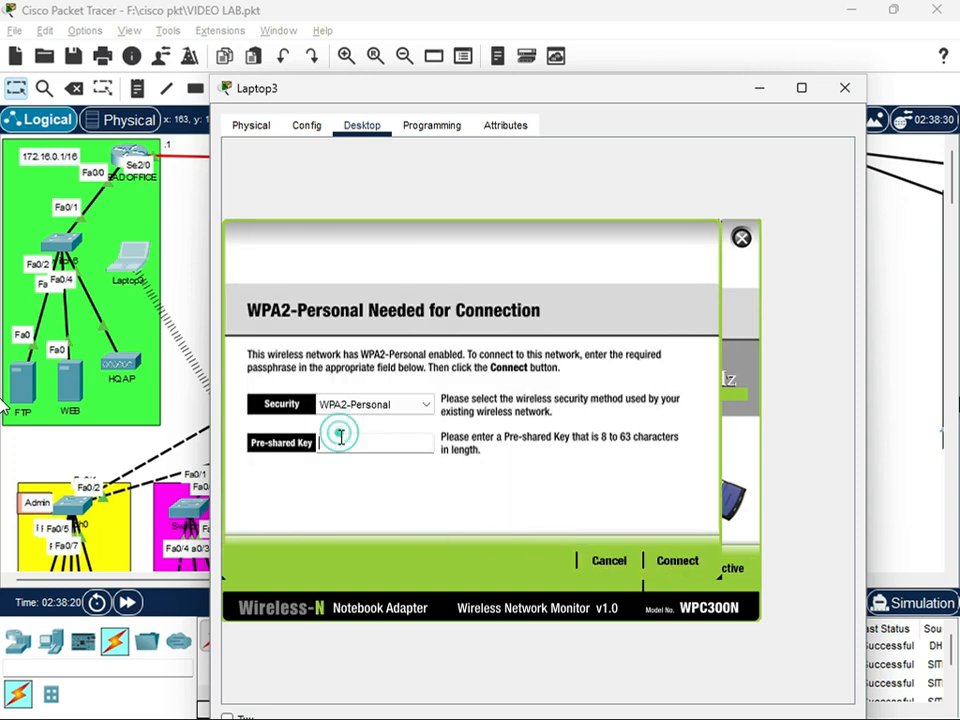
text(HEADQ@123)
click(680, 561)
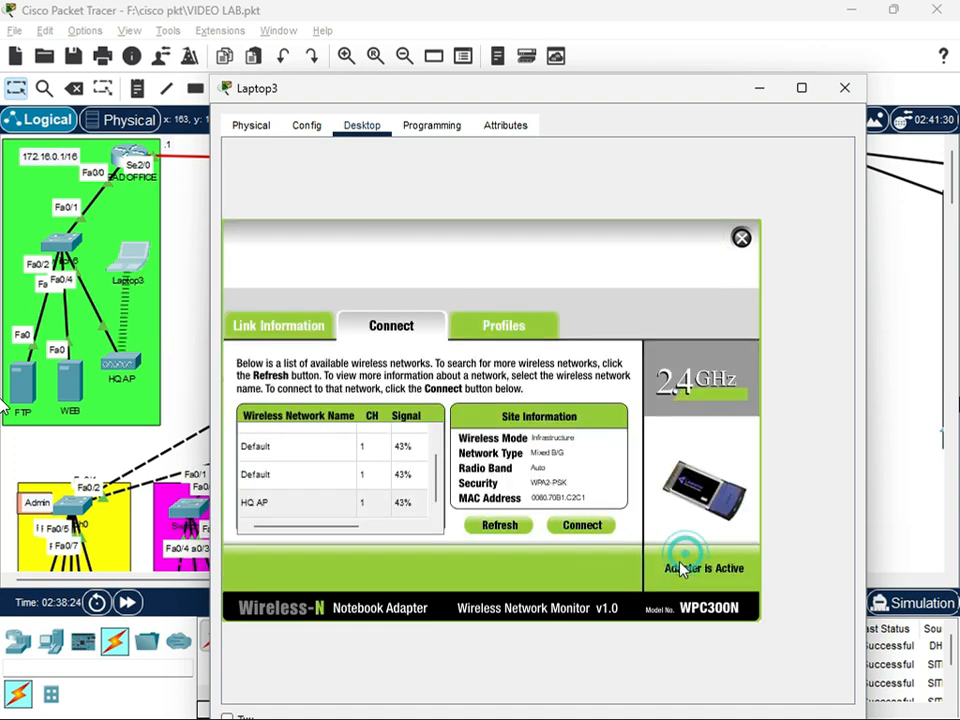
Open the HEAD OFFICE router's command line and bring it to global configuration mode
click(95, 200)
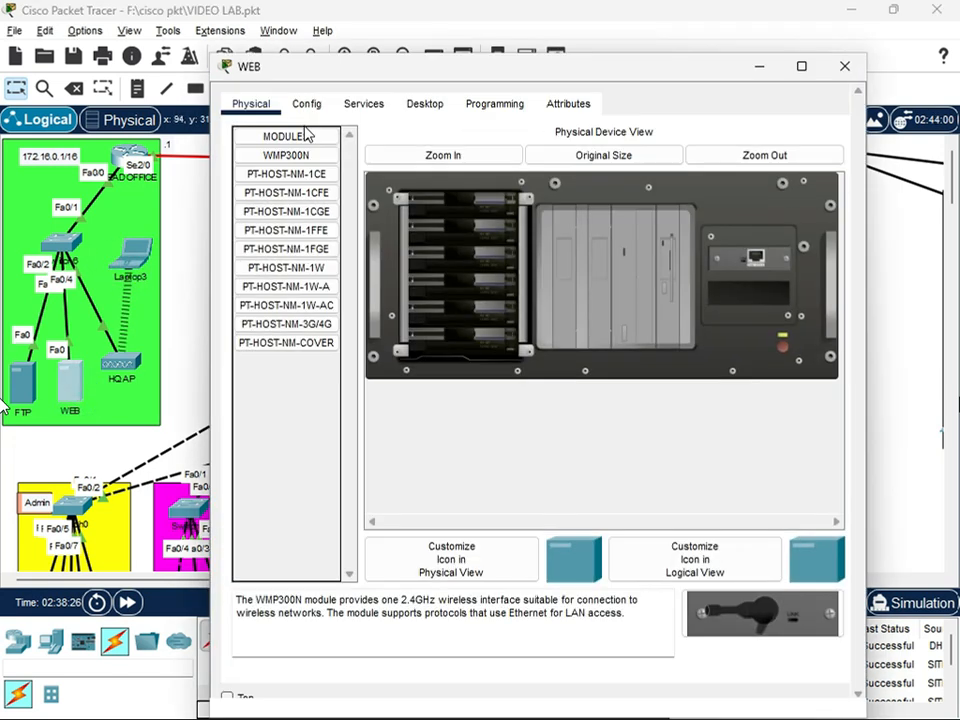
click(828, 76)
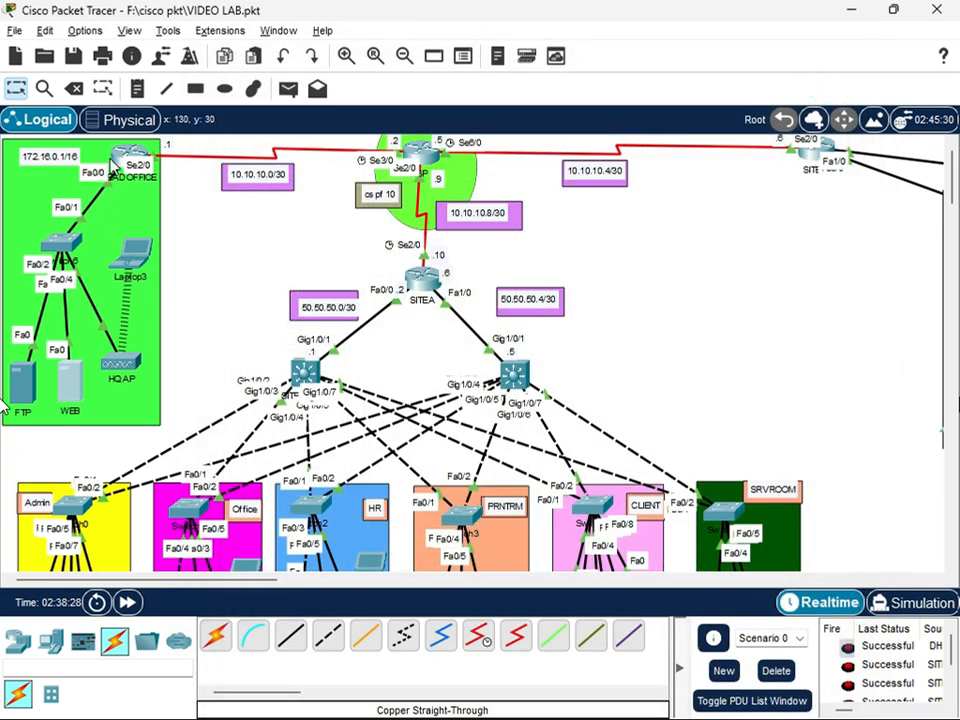
click(130, 162)
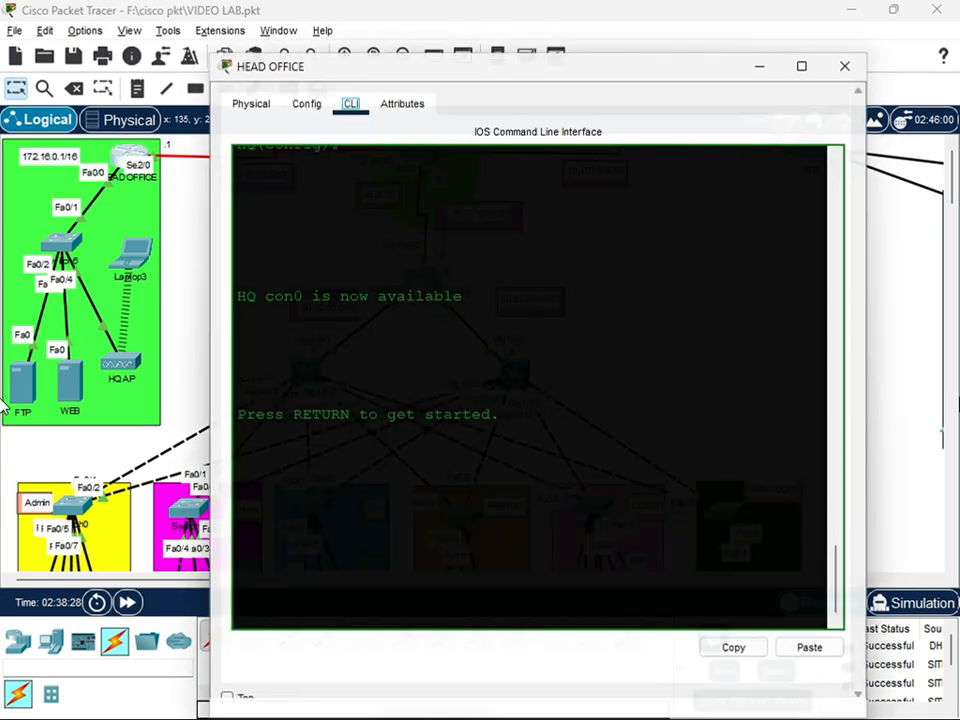
click(345, 551)
click(308, 105)
click(313, 279)
click(351, 104)
click(275, 460)
text(R)
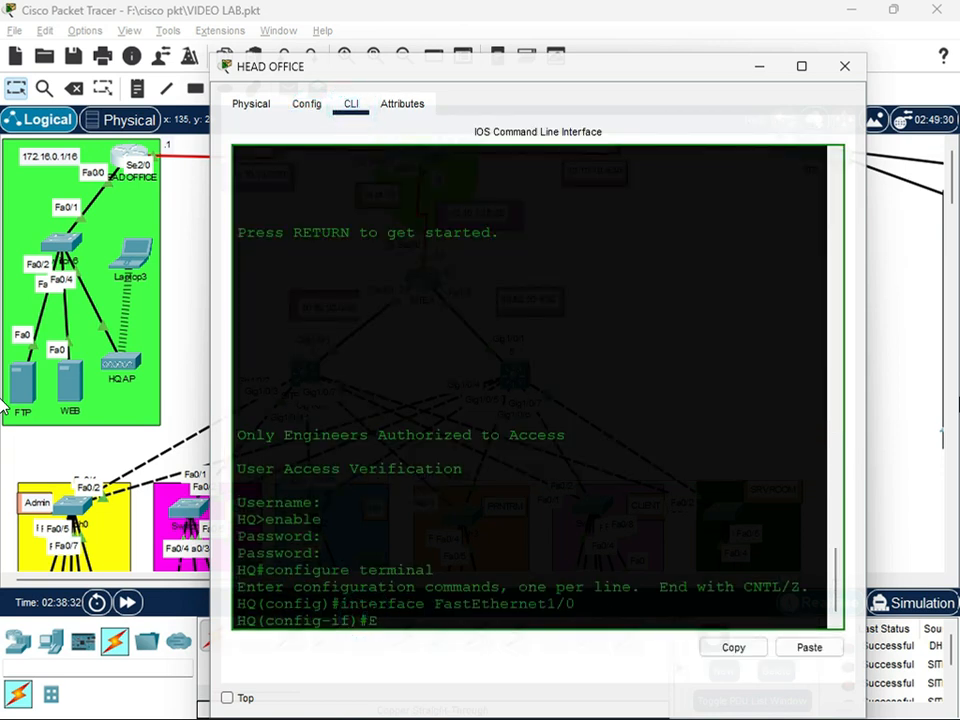
key(Return)
key(Return)
key(Return)
Begin entering an IP DHCP command in the HEAD OFFICE router's global configuration
text(IP DHCP POOL HEA)
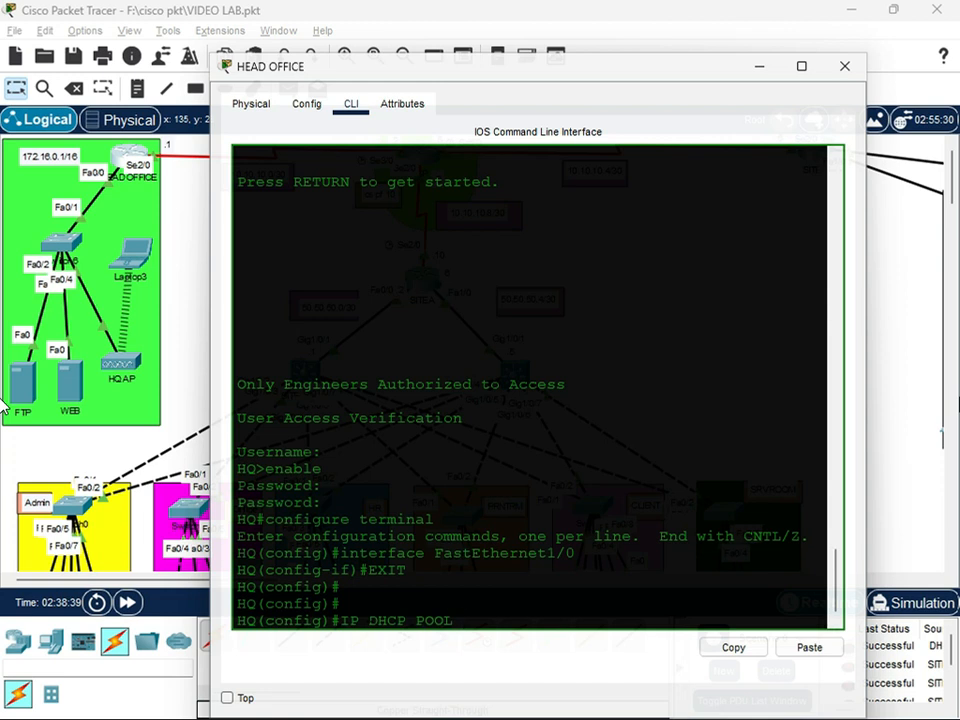
Create the DHCP pool HEADQ on the HEAD OFFICE router for network 172.16.0.0 with mask 255.255.0.0
text(DQ)
key(Return)
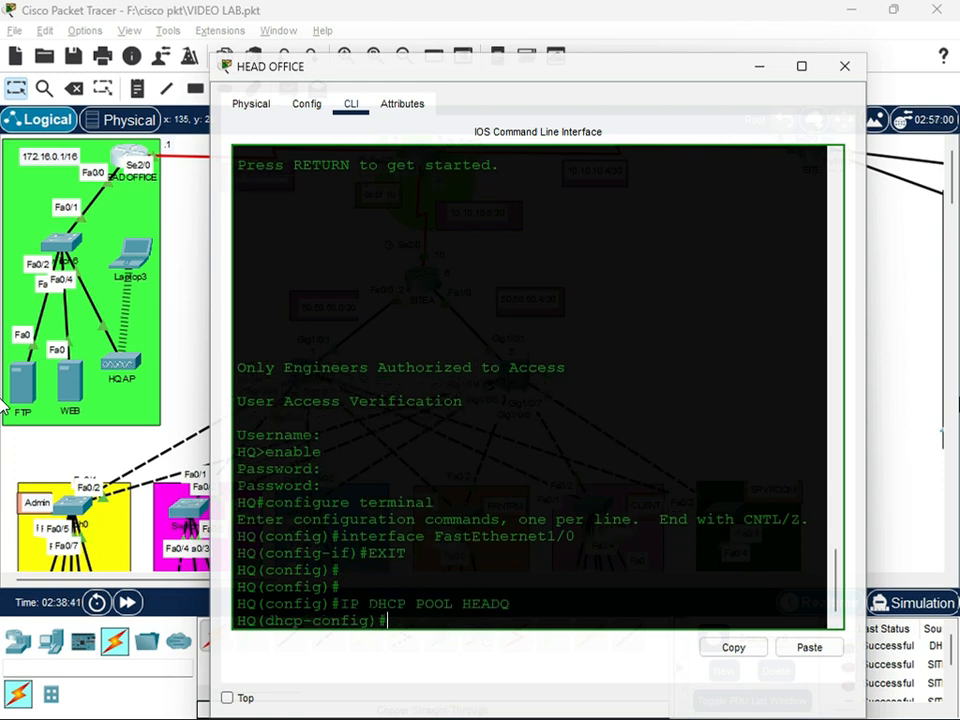
text(network 192.16)
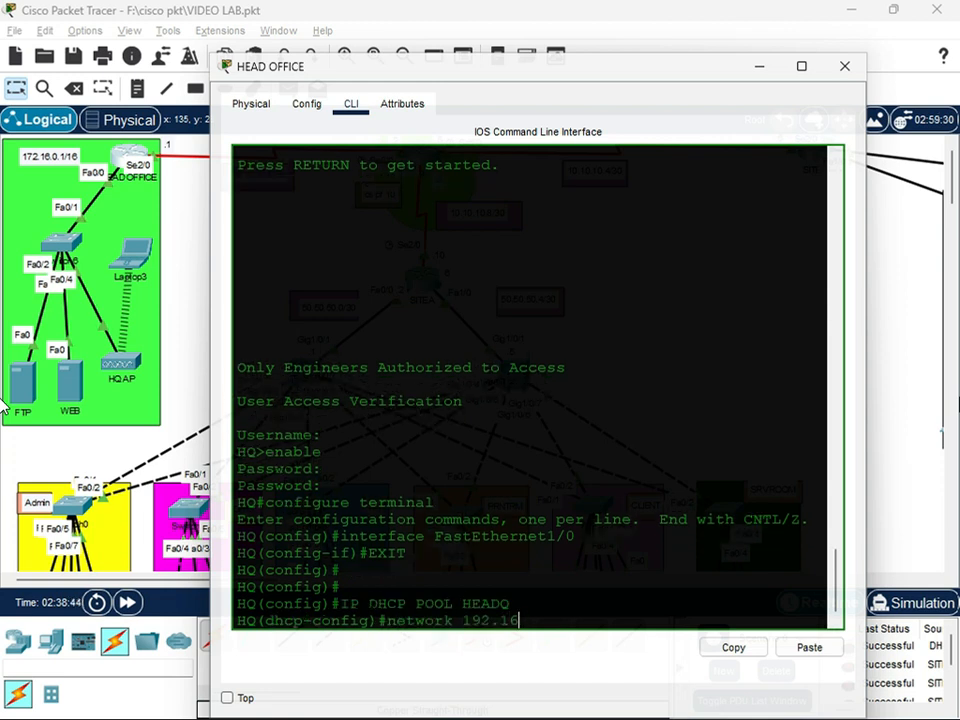
text(.0.0 255.255.0.0)
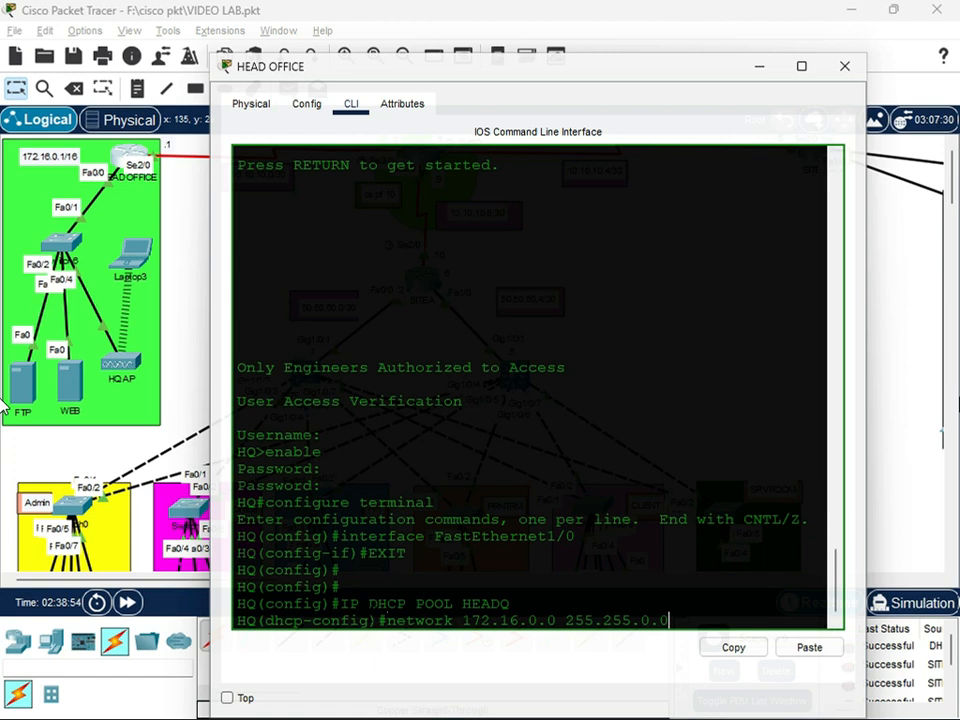
key(Return)
Set the HEADQ pool's default router to 172.16.0.1 and begin its DNS server command
text(default-router 192)
text(2.1)
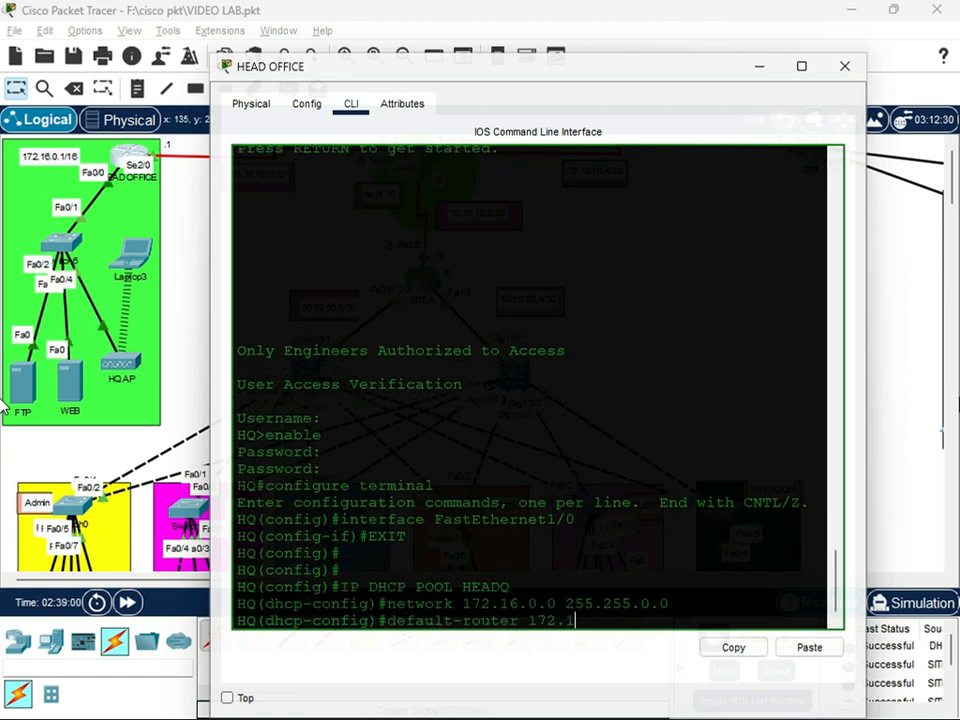
text(6.0.1)
key(Return)
text(dns-server)
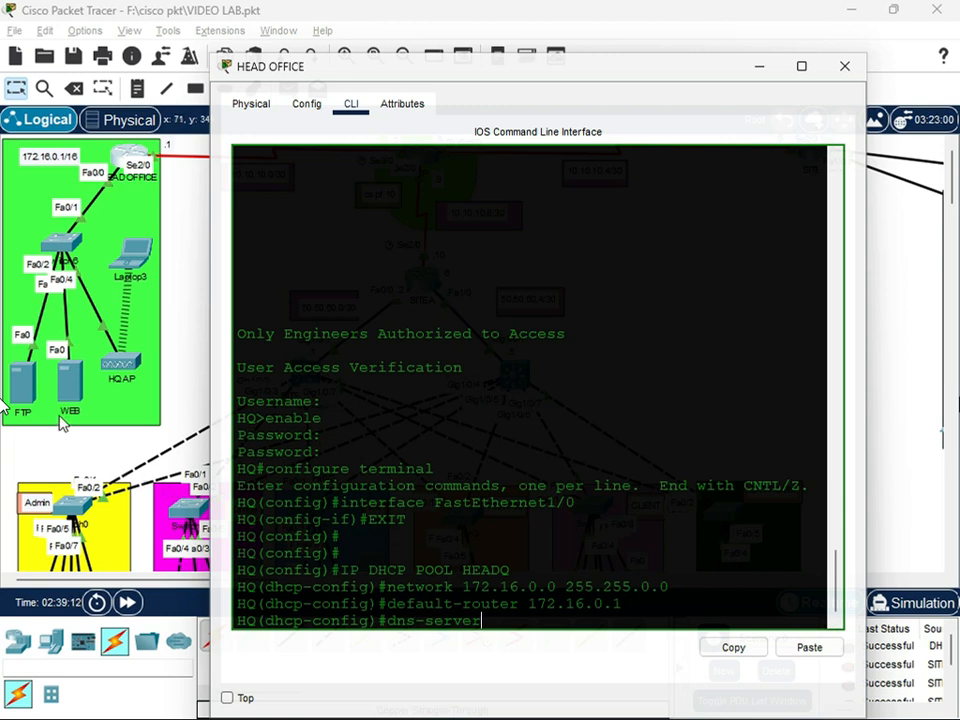
click(20, 415)
click(22, 414)
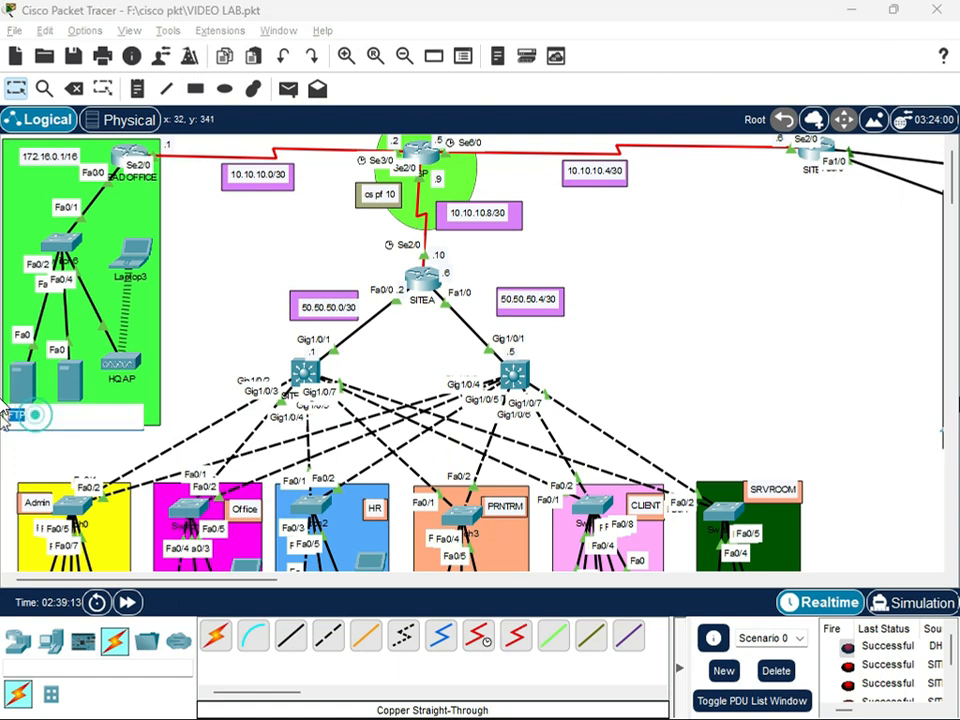
text(dns)
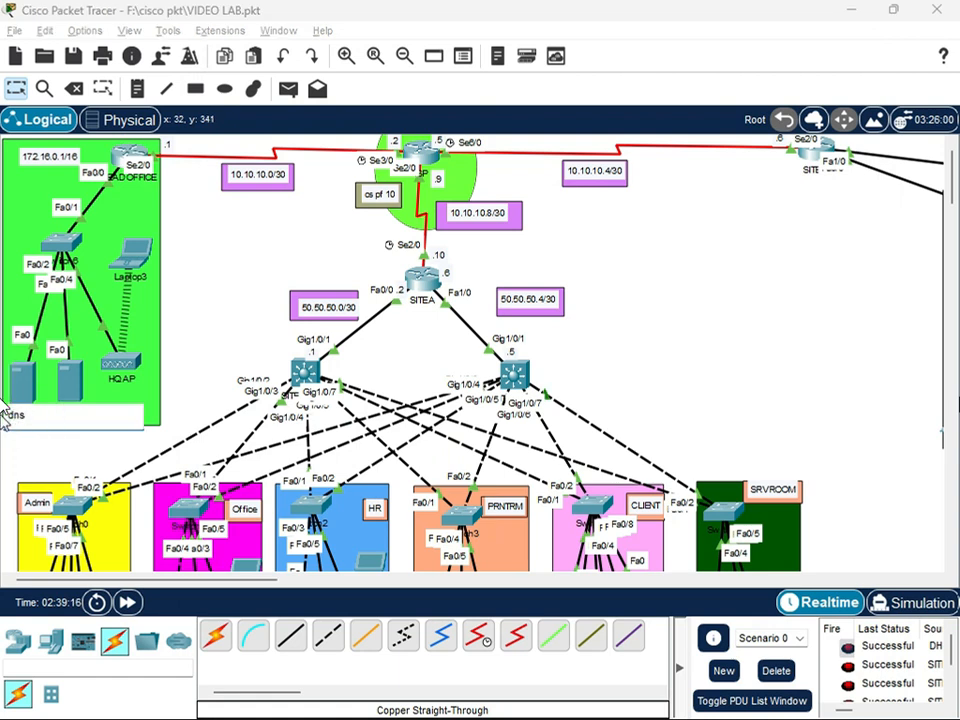
key(Return)
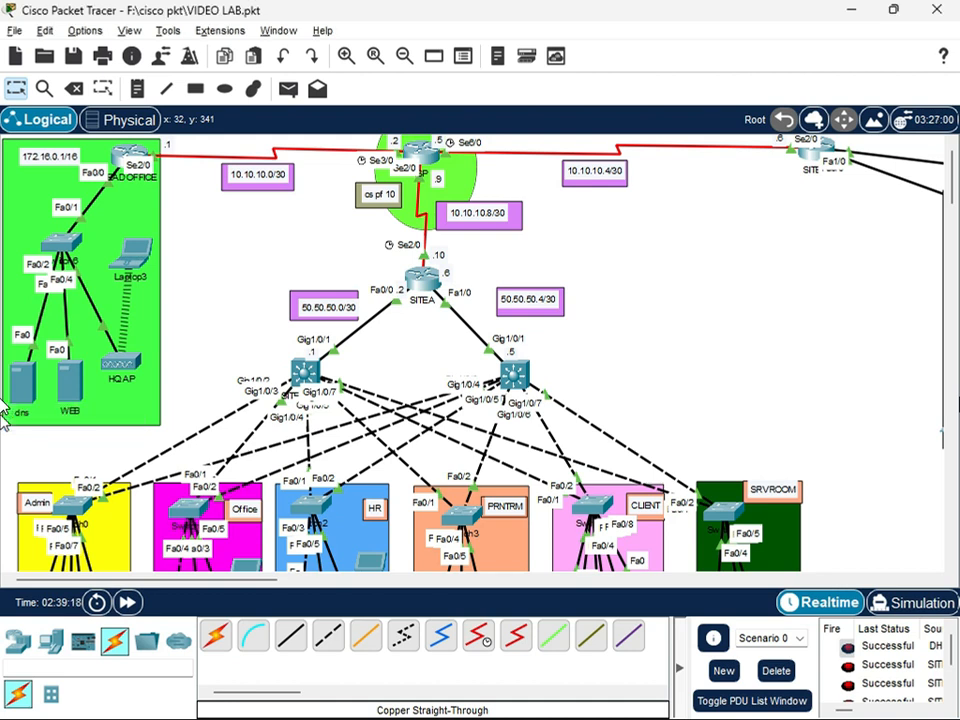
click(16, 412)
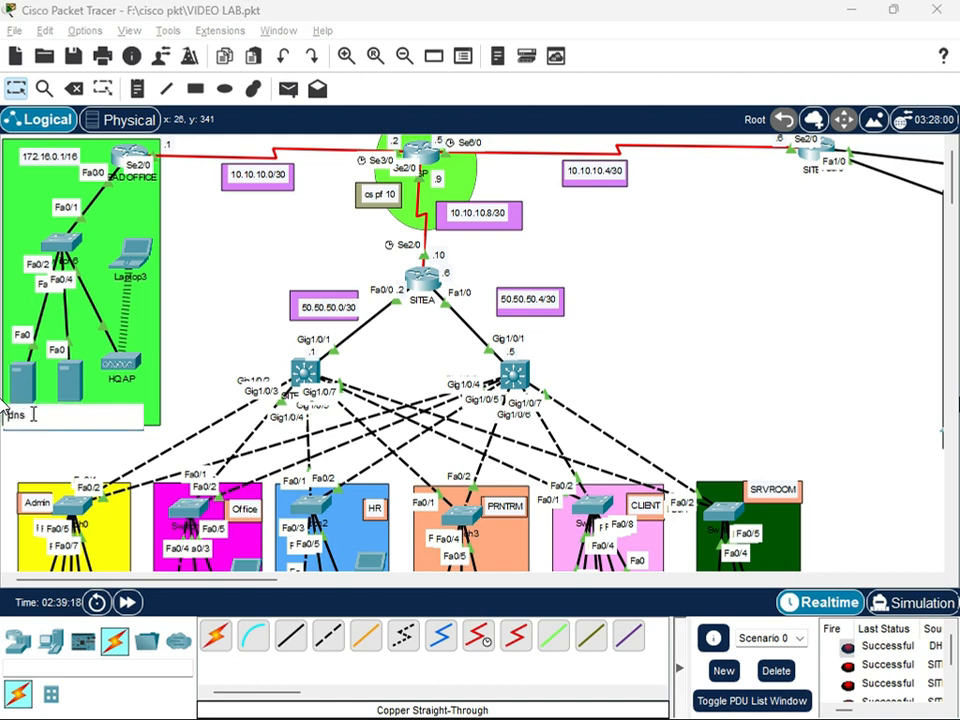
drag(33, 414, 8, 413)
text(FTP)
key(Return)
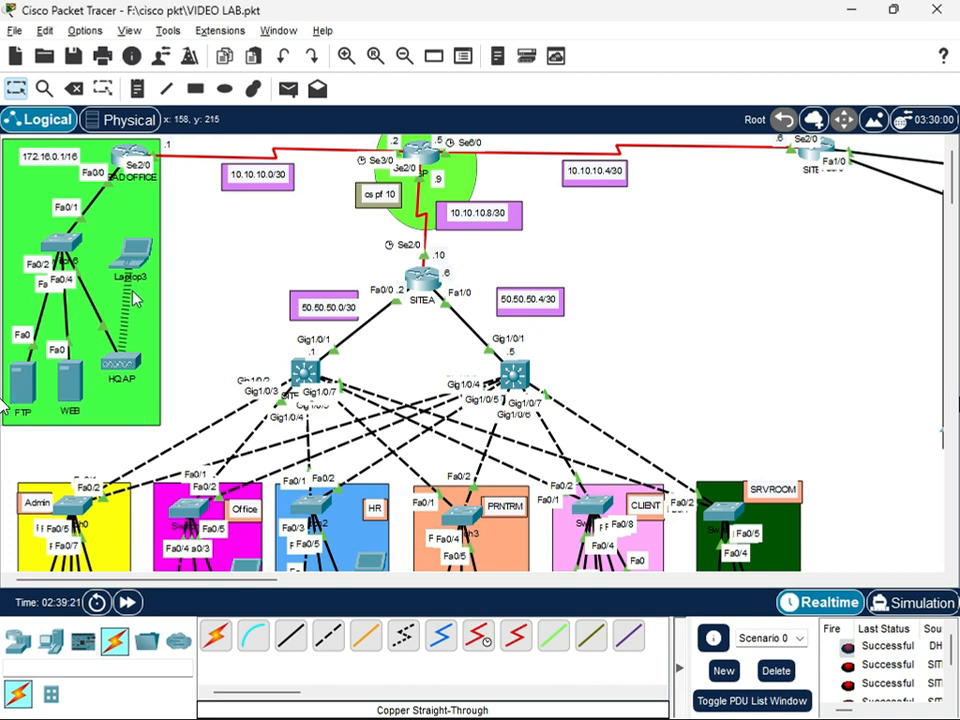
Set the HEADQ pool's DNS server to 172.16.0.1, return to global configuration mode and save the router's configuration
click(128, 166)
click(511, 618)
text(172)
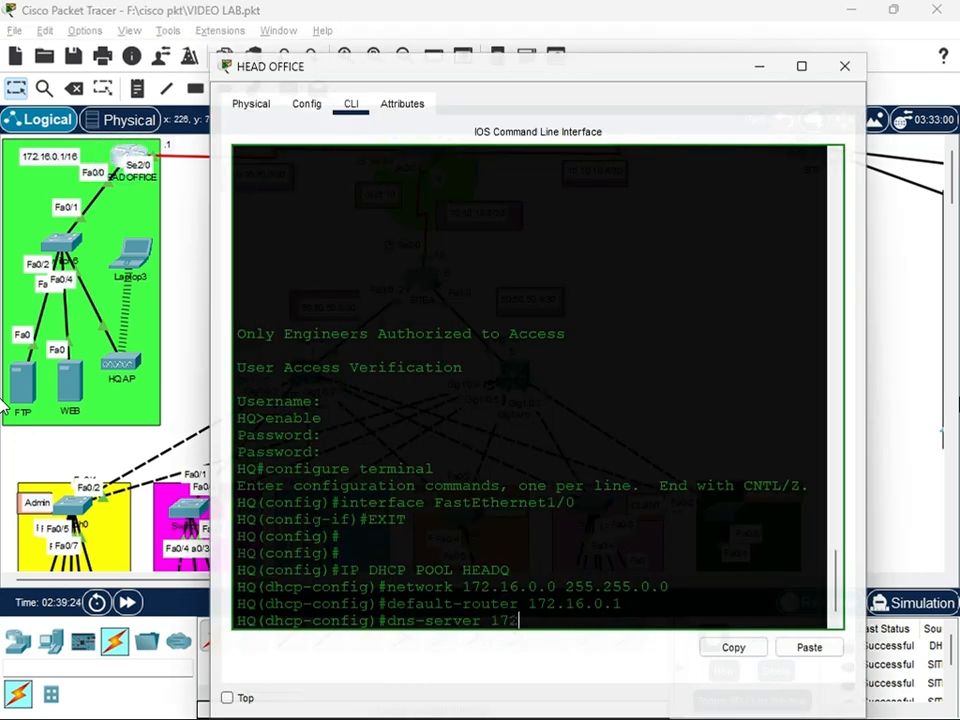
text(.16.0.1)
key(Return)
text(EXIT)
key(Return)
text(Do wr)
key(Return)
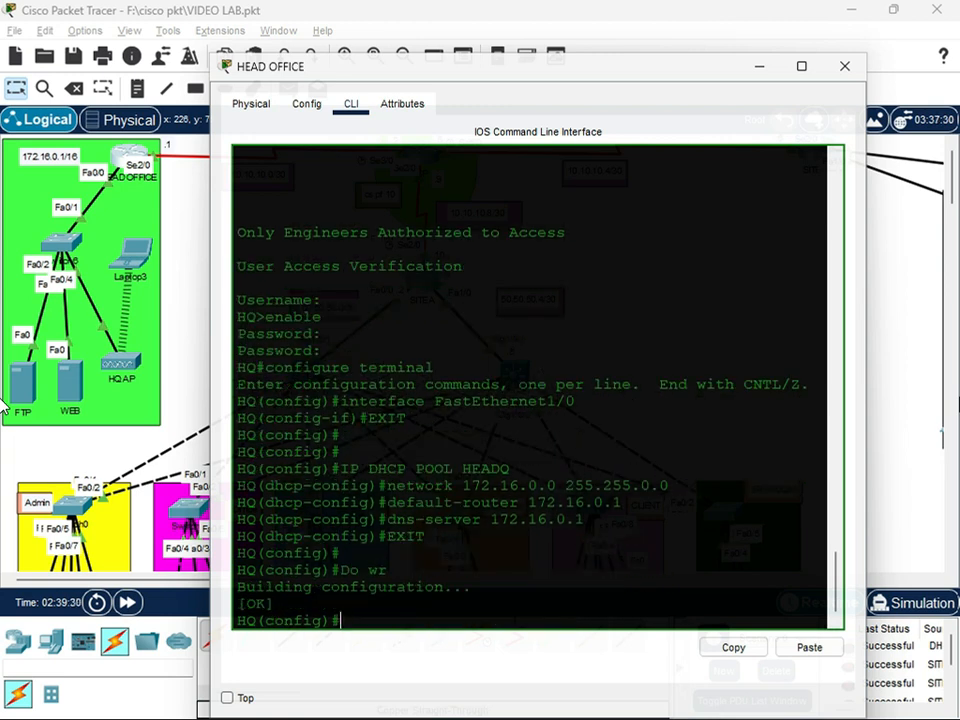
key(Return)
key(Return)
Exclude addresses 172.16.0.100 to 172.16.0.200 from the HEAD OFFICE router's DHCP and leave configuration mode
click(364, 590)
text(ip)
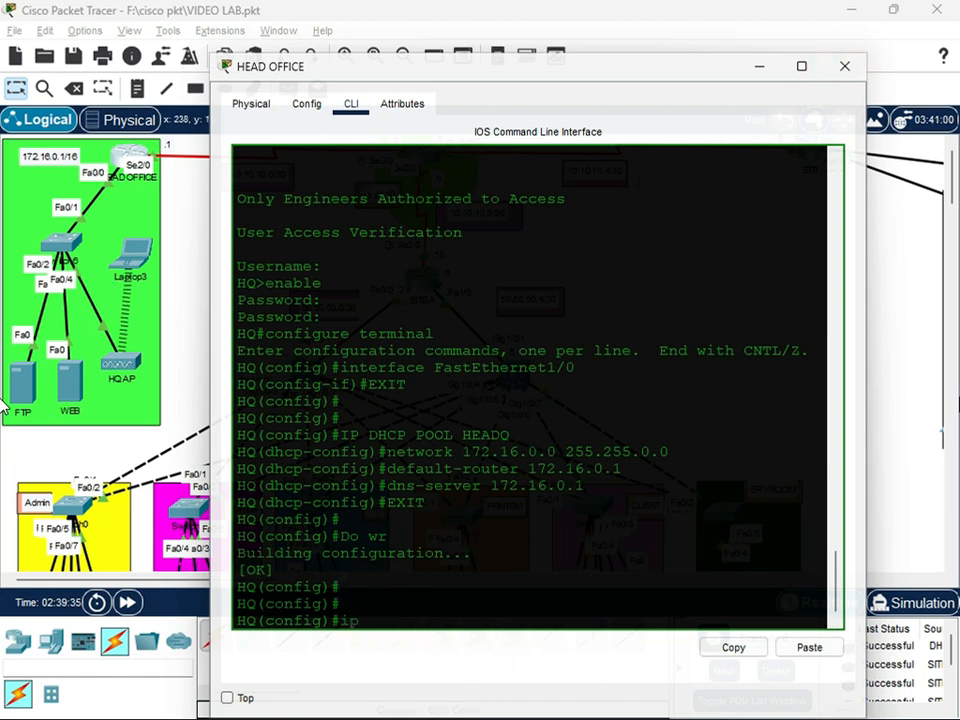
text( dhcp exc;udee)
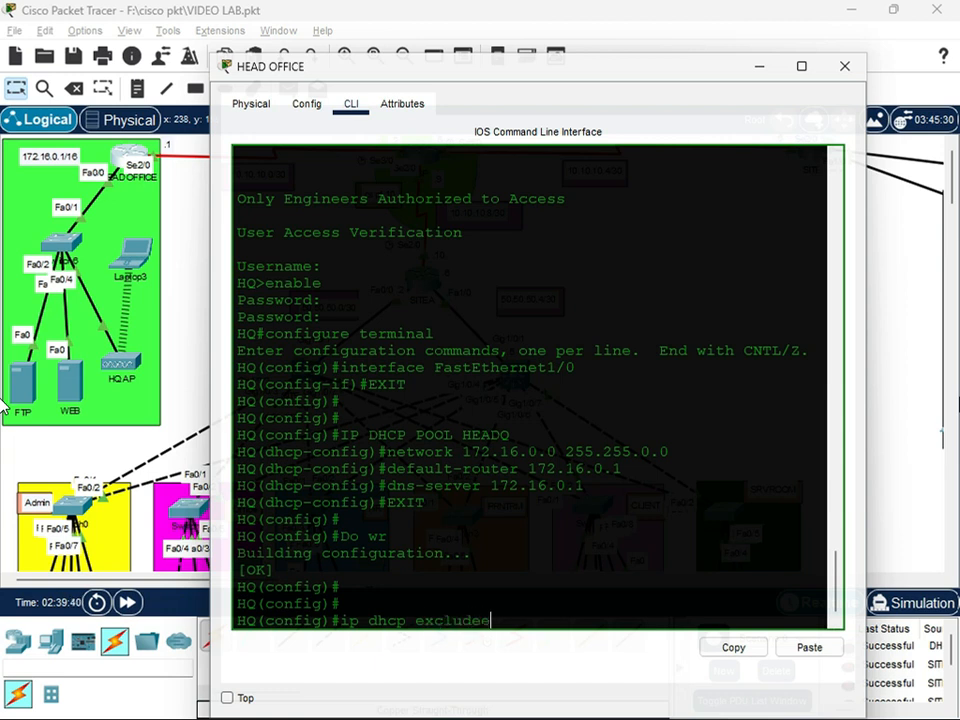
text(d-address 172.16)
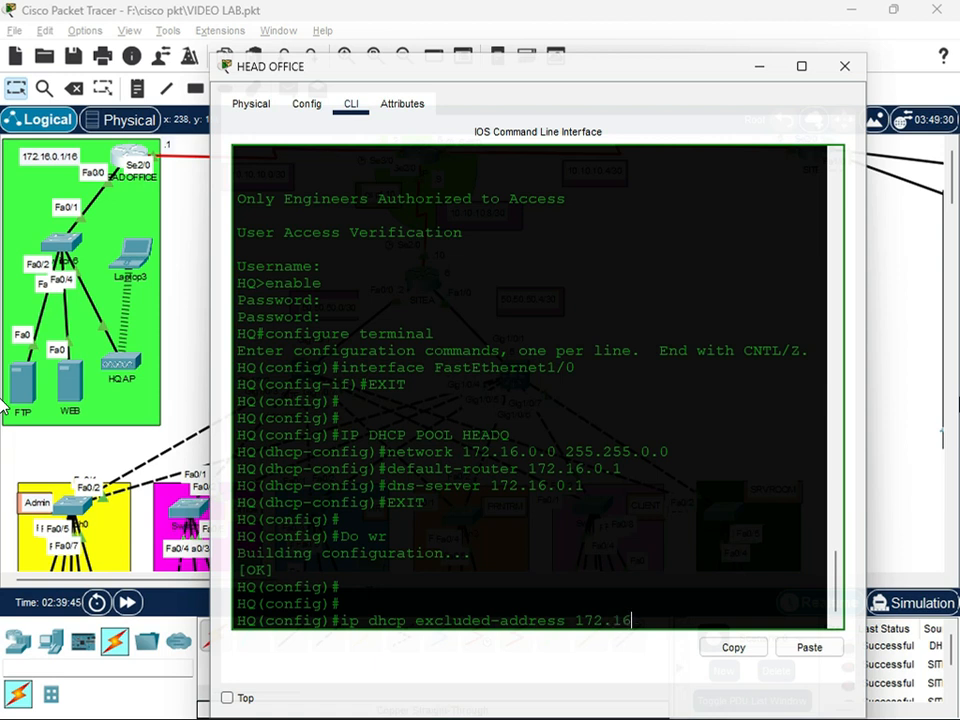
text(.0)
text(172.16.0.200)
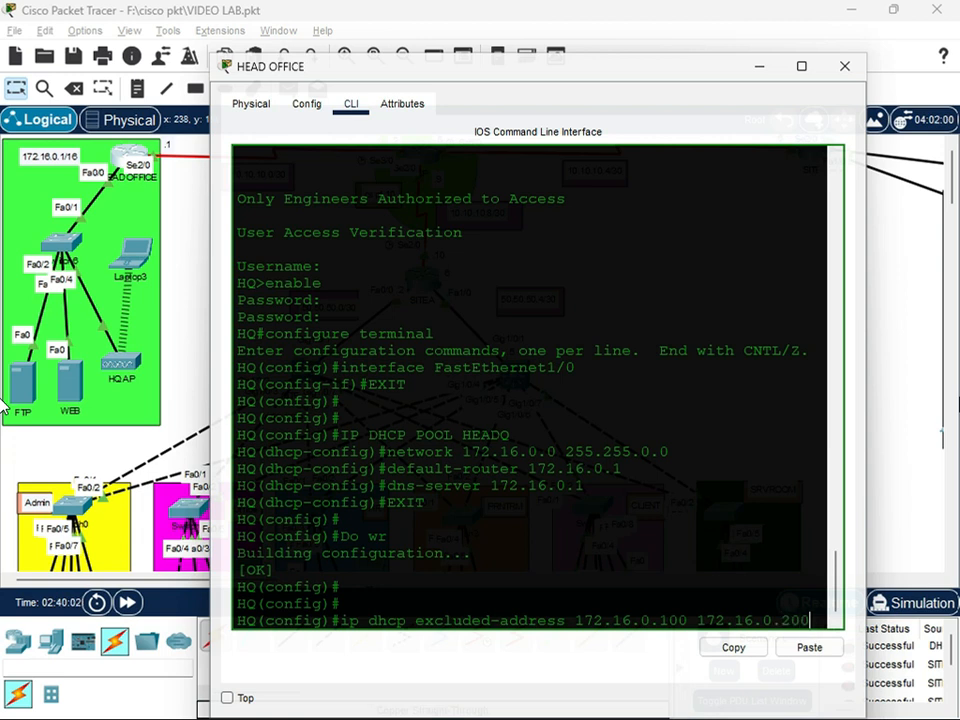
key(Return)
text(exit)
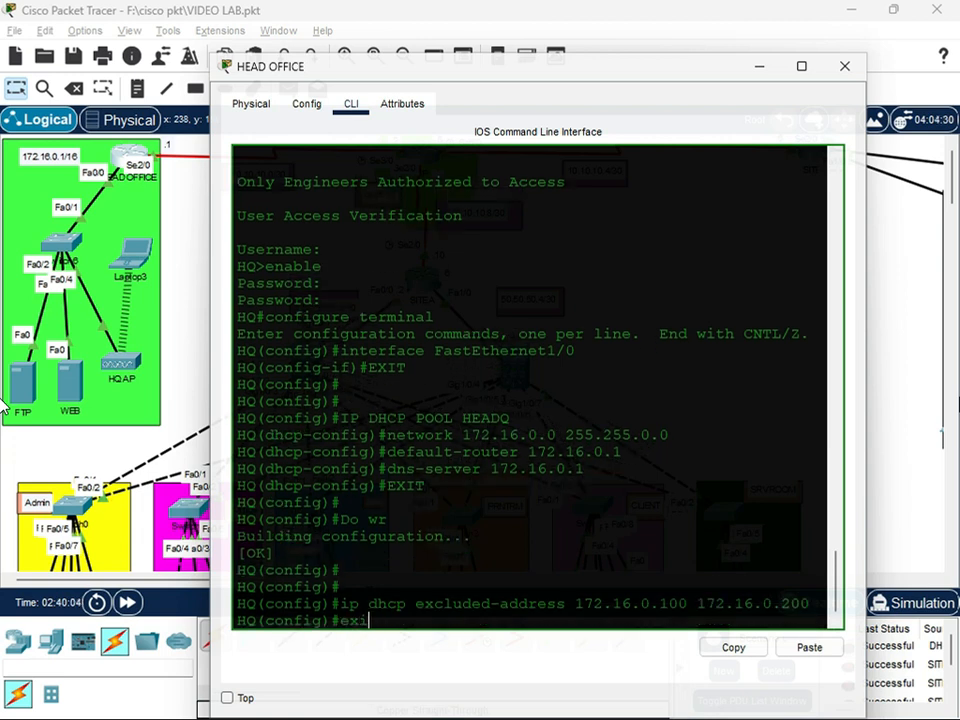
key(Return)
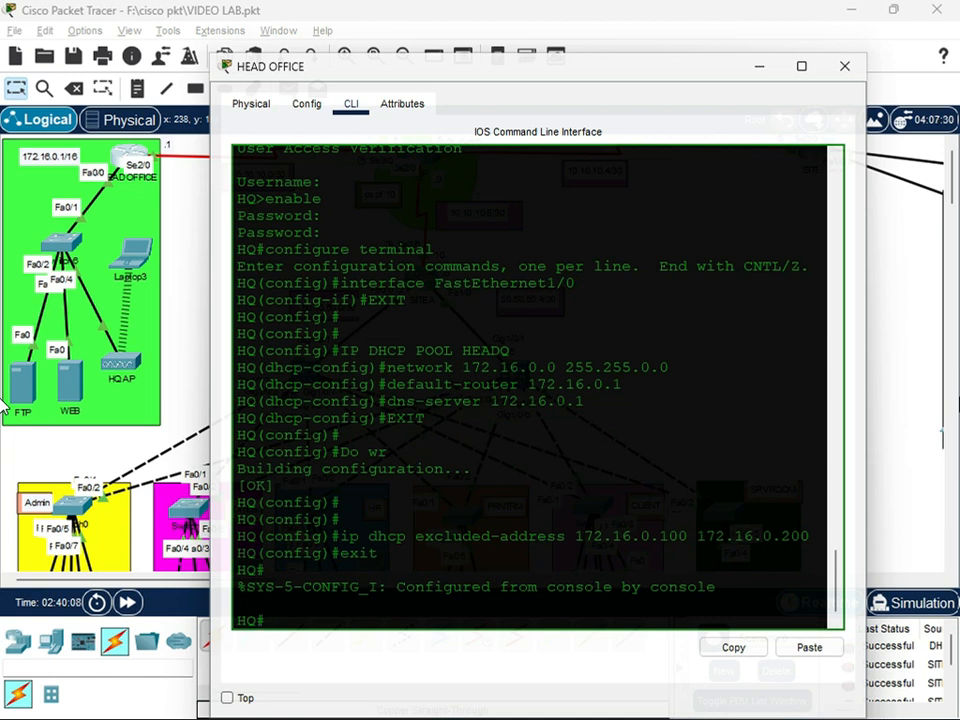
Close the HEAD OFFICE router's window and save the lab file
click(840, 66)
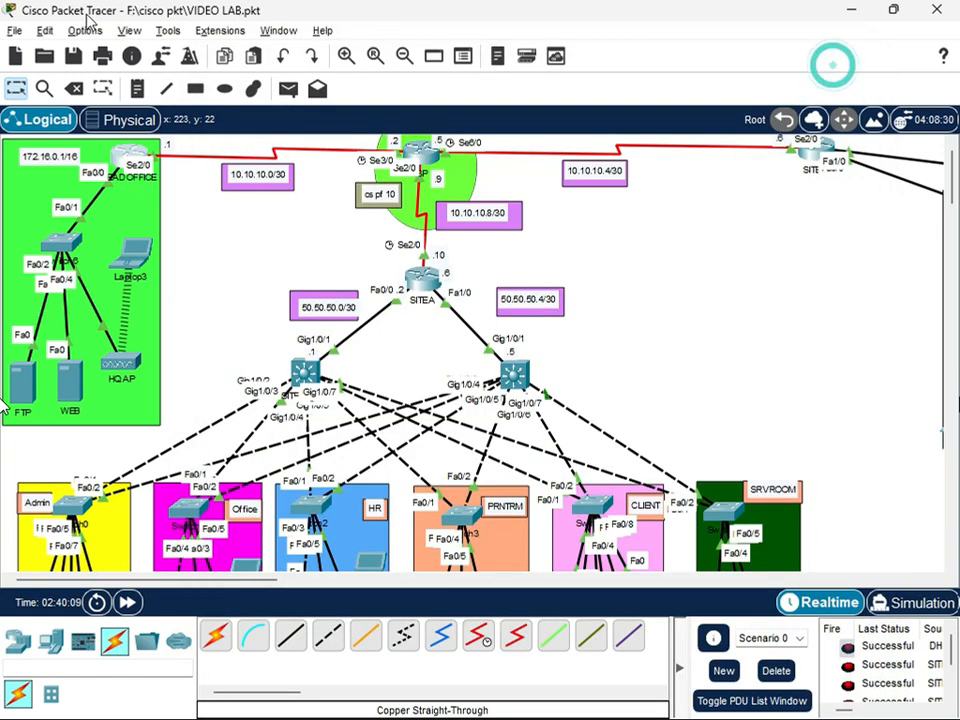
click(14, 30)
click(43, 134)
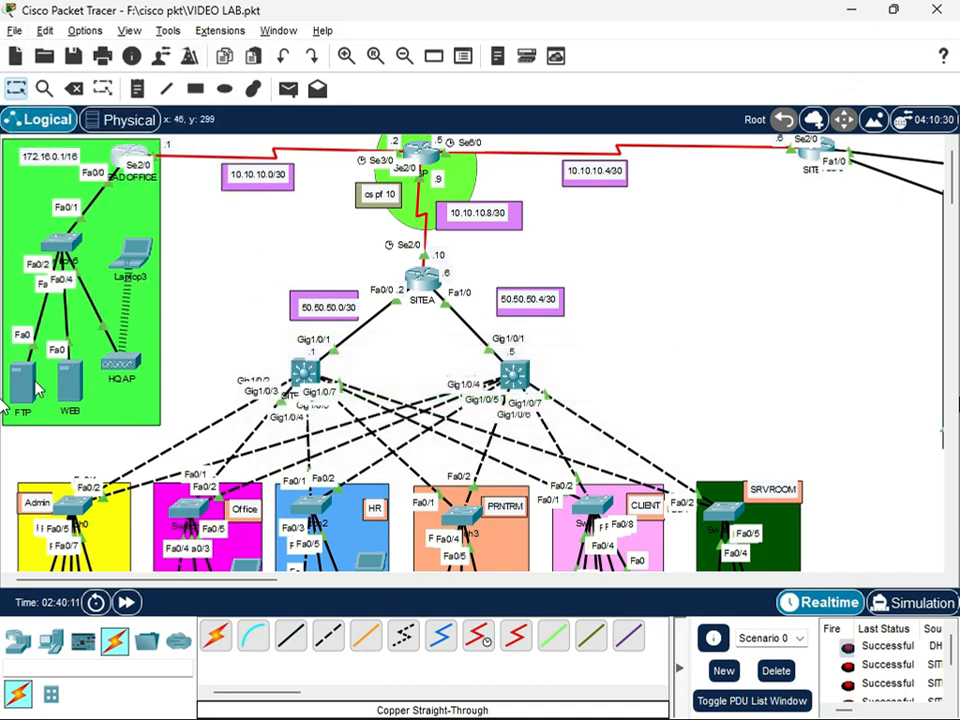
Renew Laptop3's wireless IPv4 settings by switching its IP configuration to static and back to DHCP
click(132, 265)
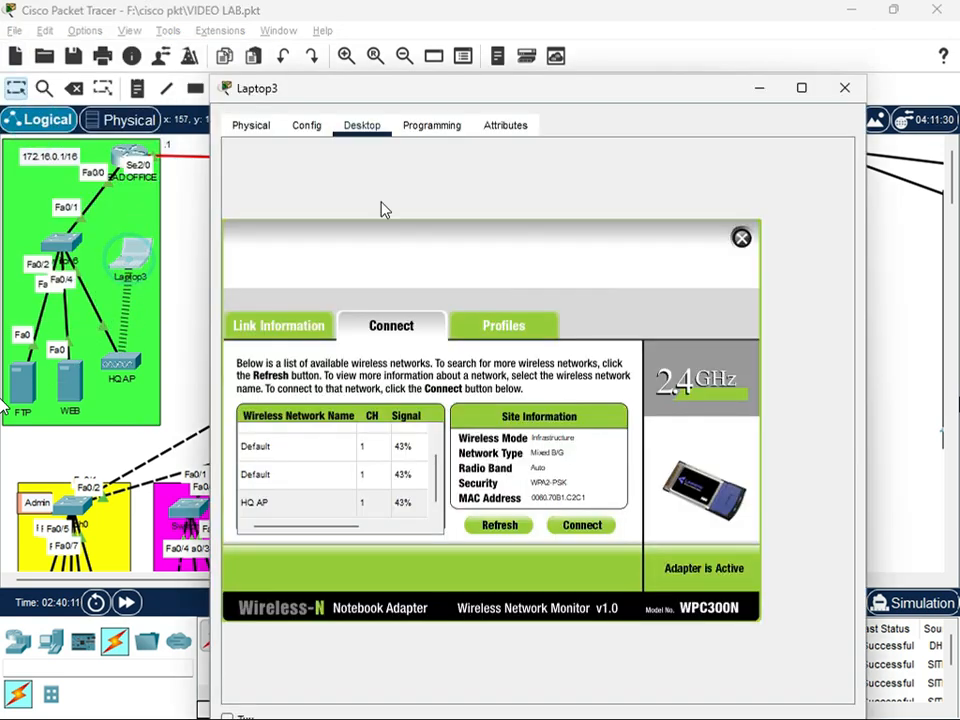
click(292, 127)
click(245, 128)
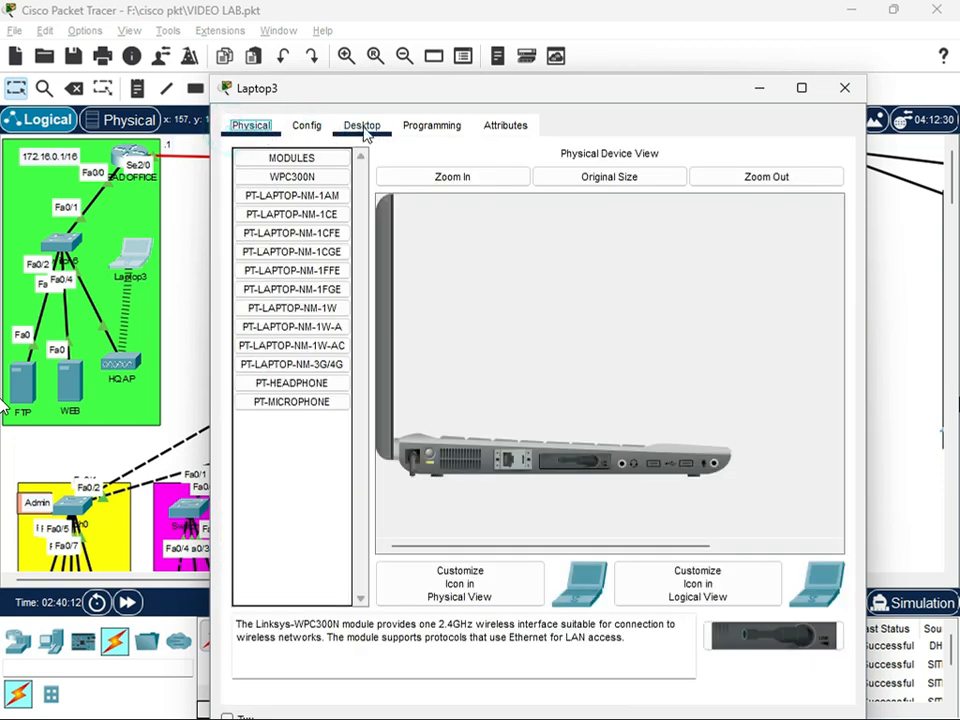
click(362, 127)
click(742, 239)
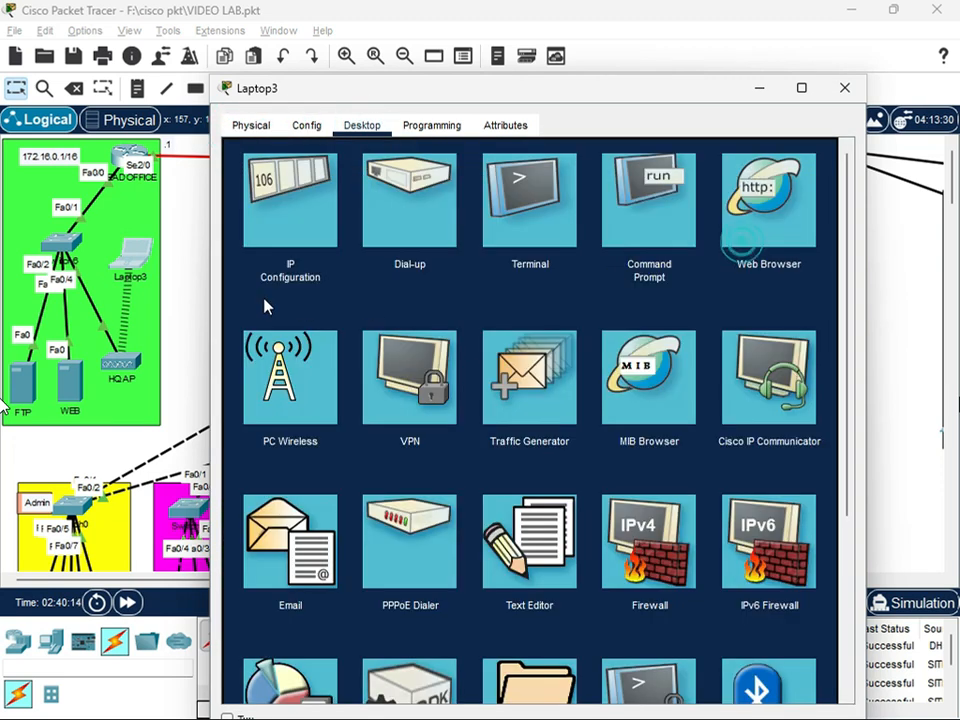
click(279, 200)
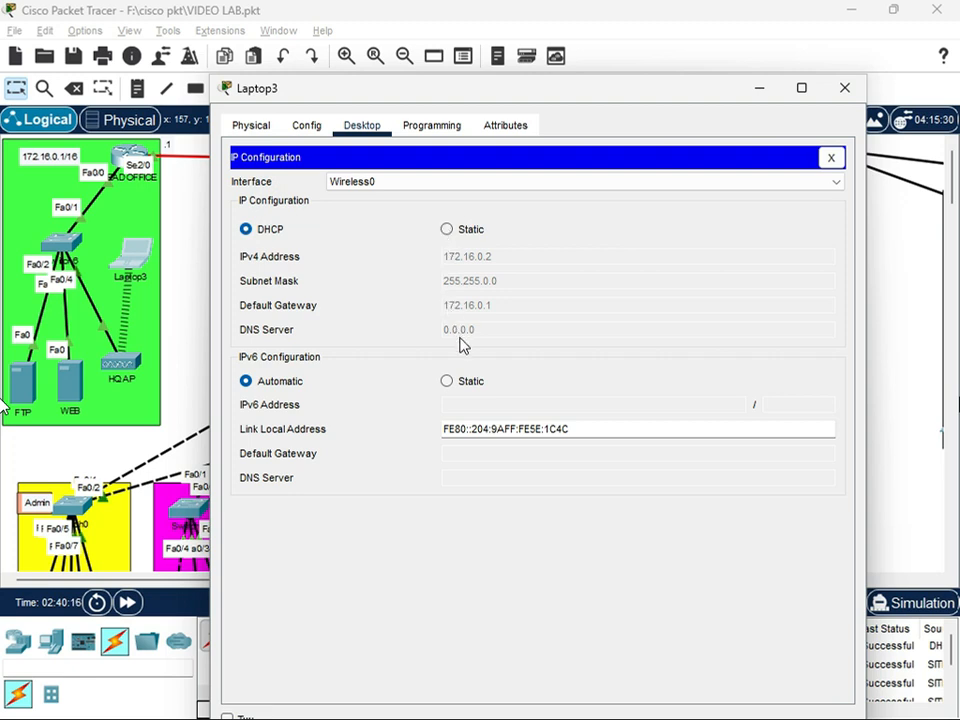
click(449, 230)
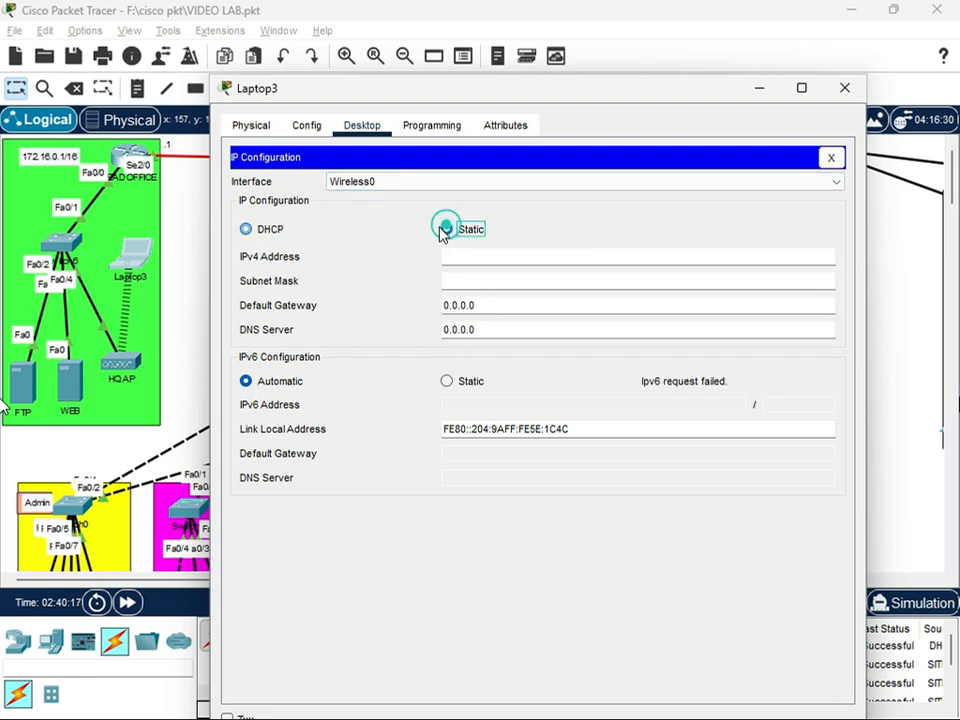
click(248, 230)
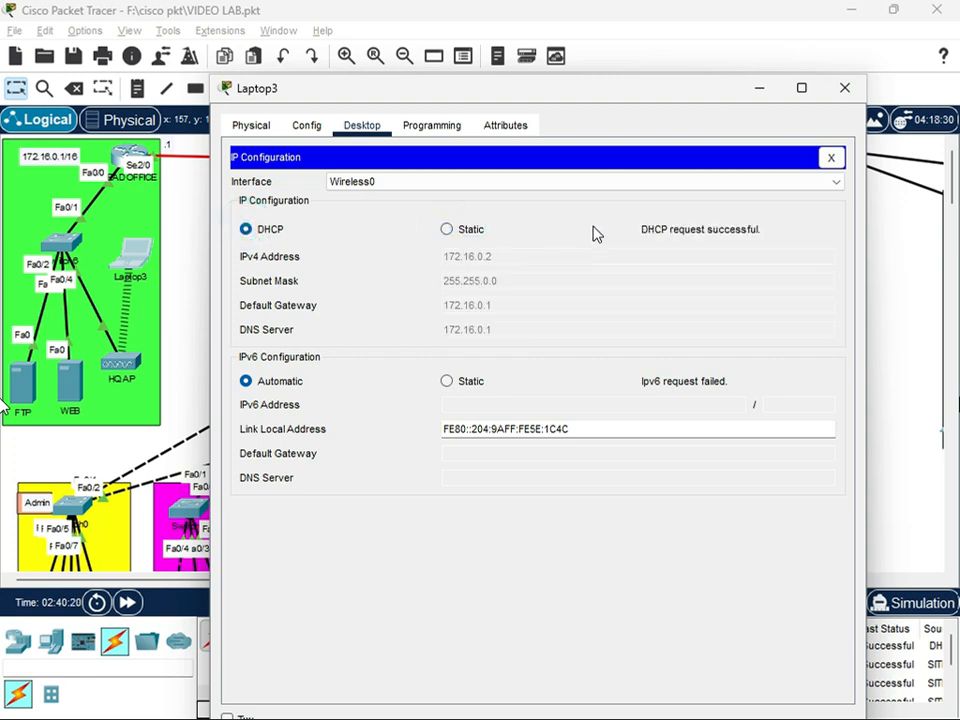
click(844, 88)
Open the WEB server's IP configuration and request its IPv4 settings through DHCP
click(64, 372)
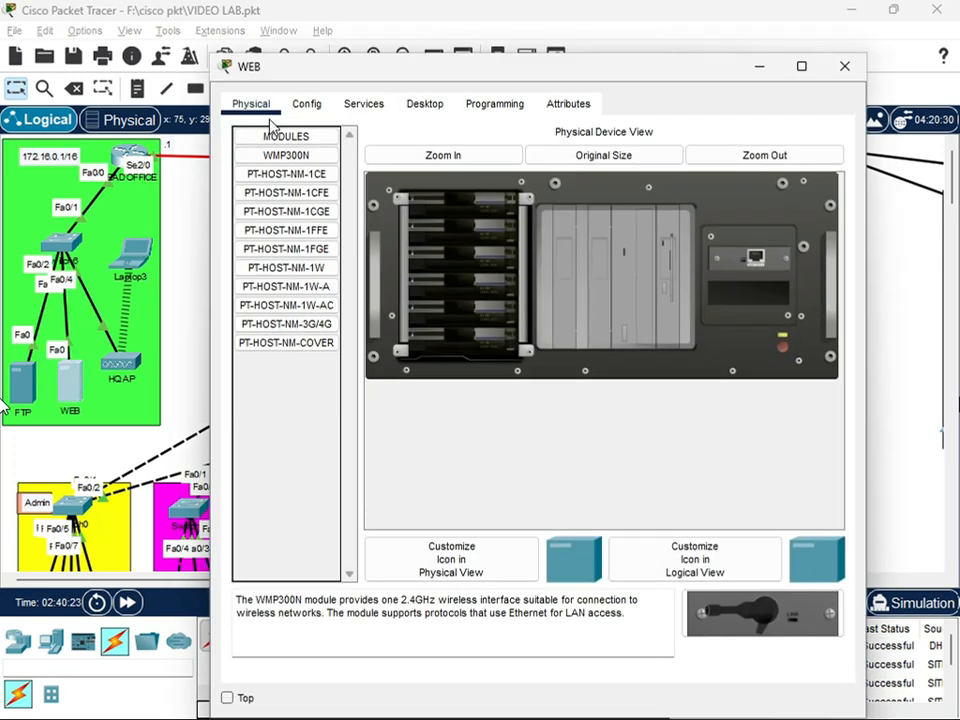
click(424, 103)
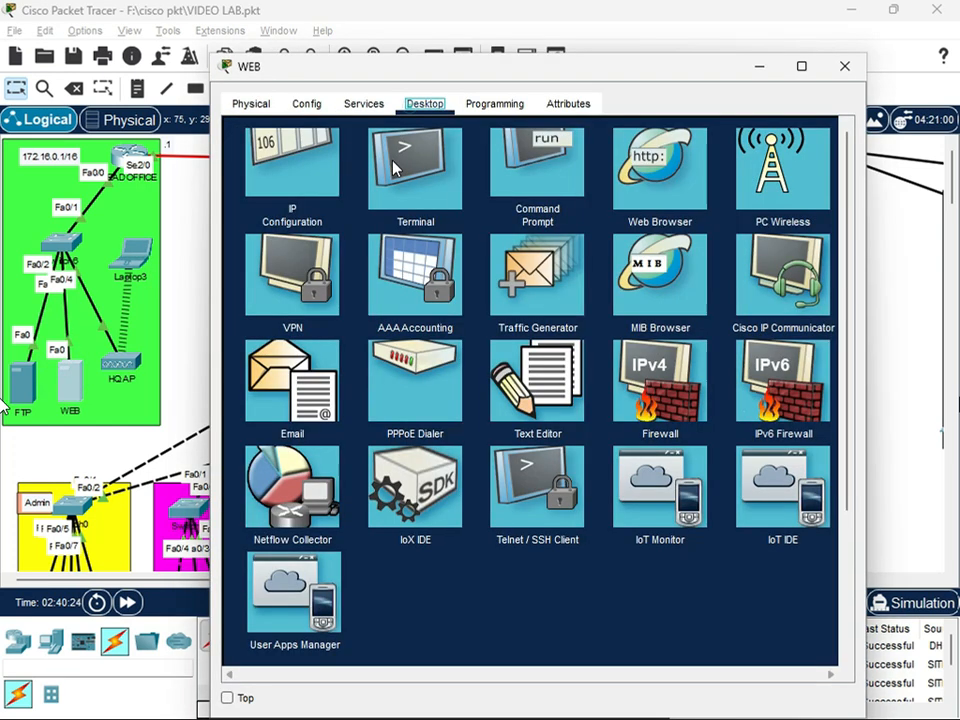
click(266, 184)
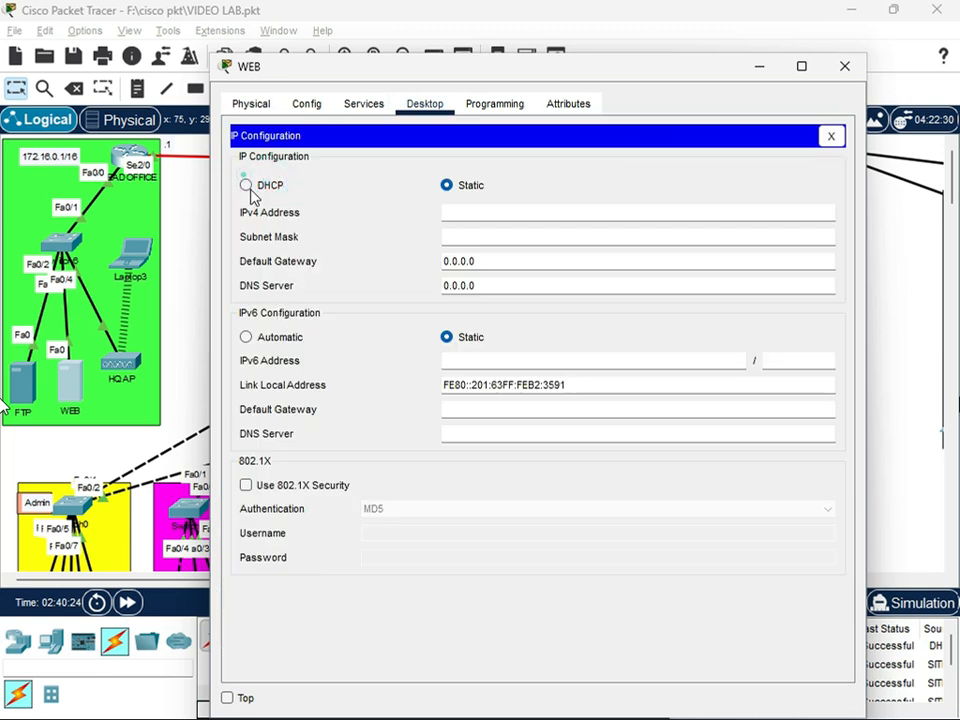
click(247, 186)
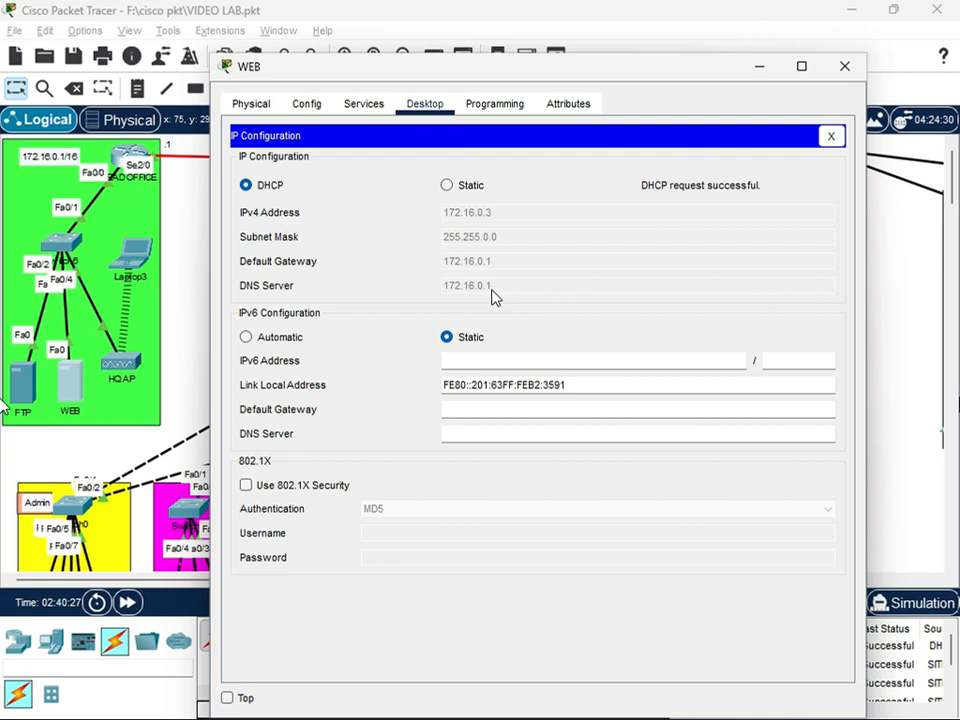
click(851, 71)
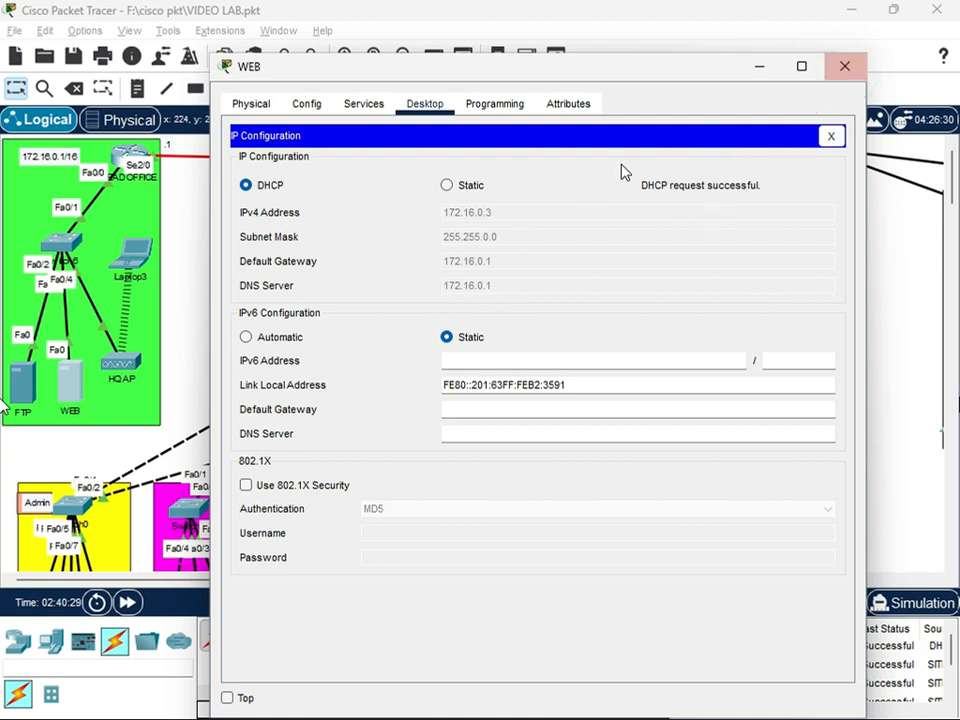
Give the WEB server static IPv4 address 172.16.0.3, mask 255.255.0.0, and 172.16.0.1 as both default gateway and DNS server
click(446, 186)
click(484, 216)
text(172.16.0)
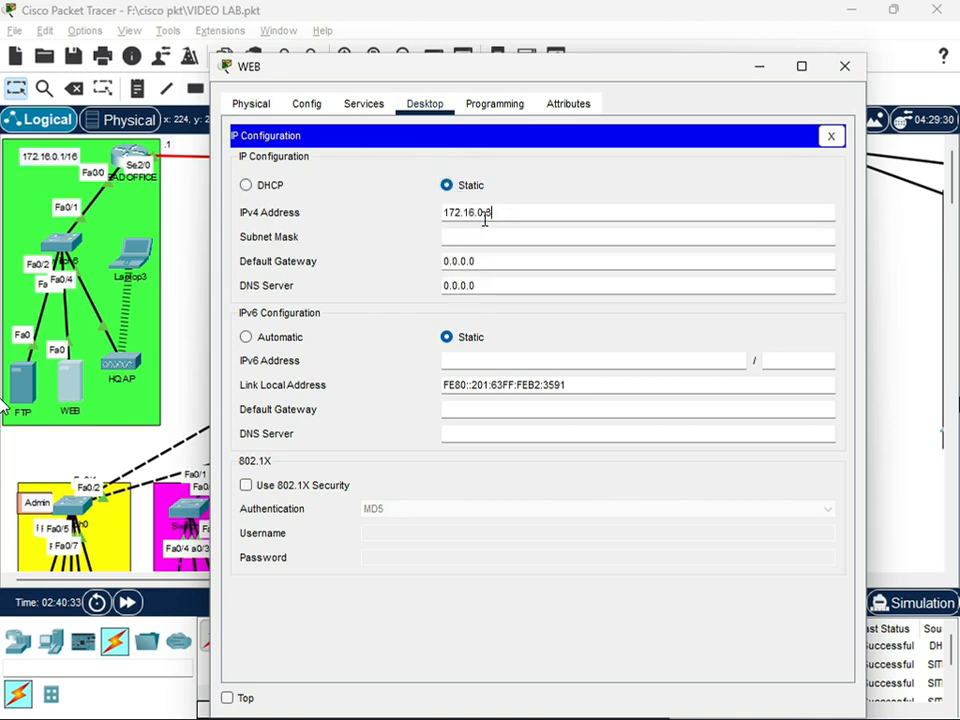
text(.3)
key(Tab)
key(Tab)
text(1)
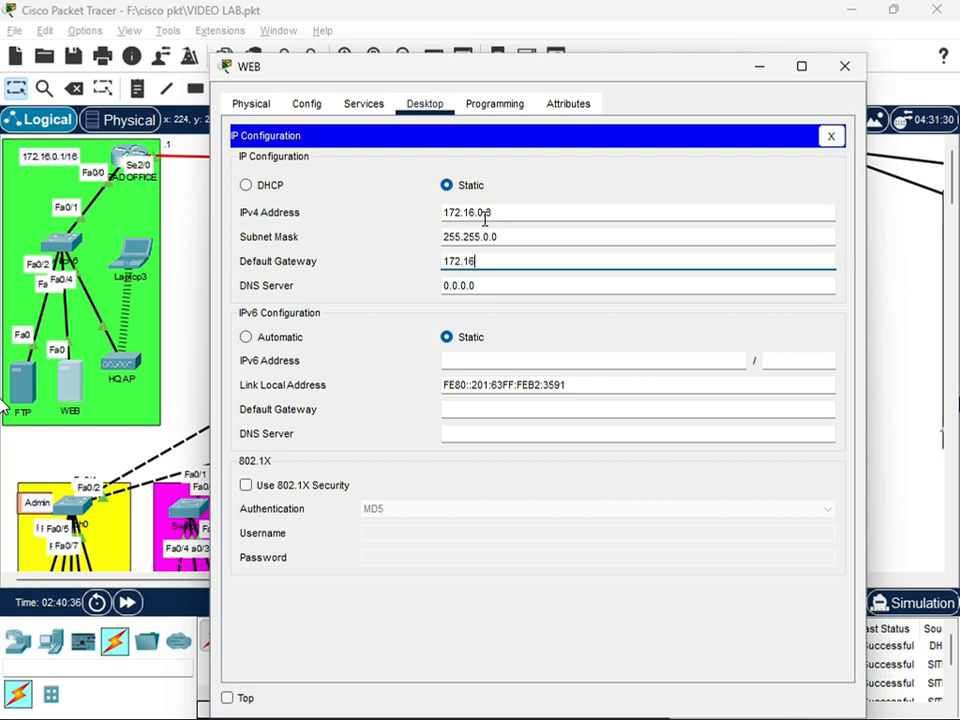
text(72.16.0.1)
key(Tab)
text(1)
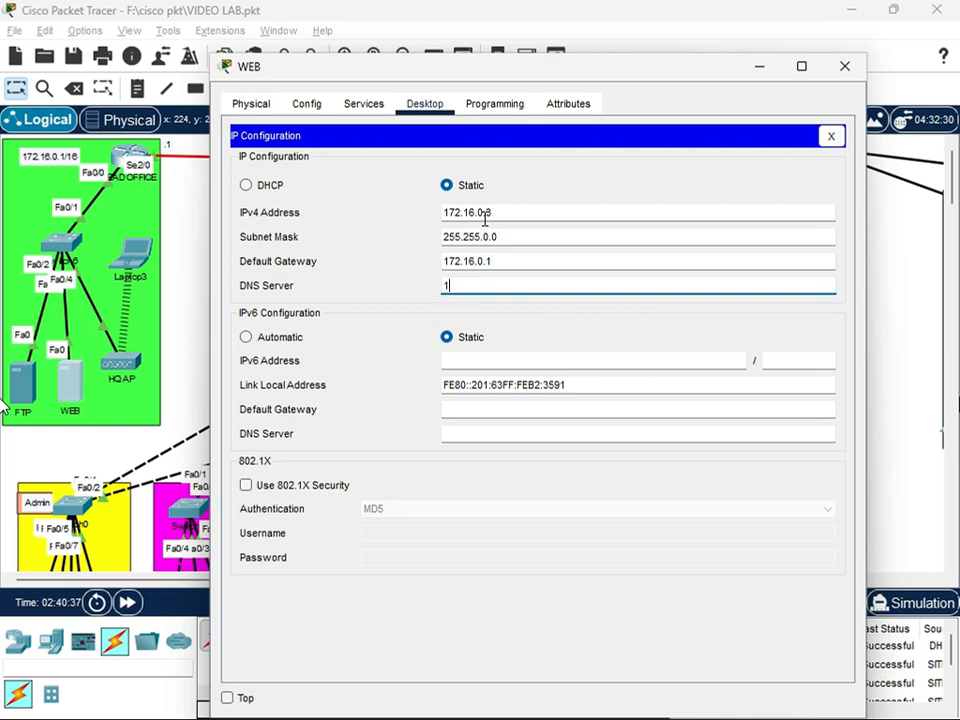
text(72.16.0.1)
Open the WEB server's HTTP service settings to check the HTTP and HTTPS status
click(361, 106)
click(284, 155)
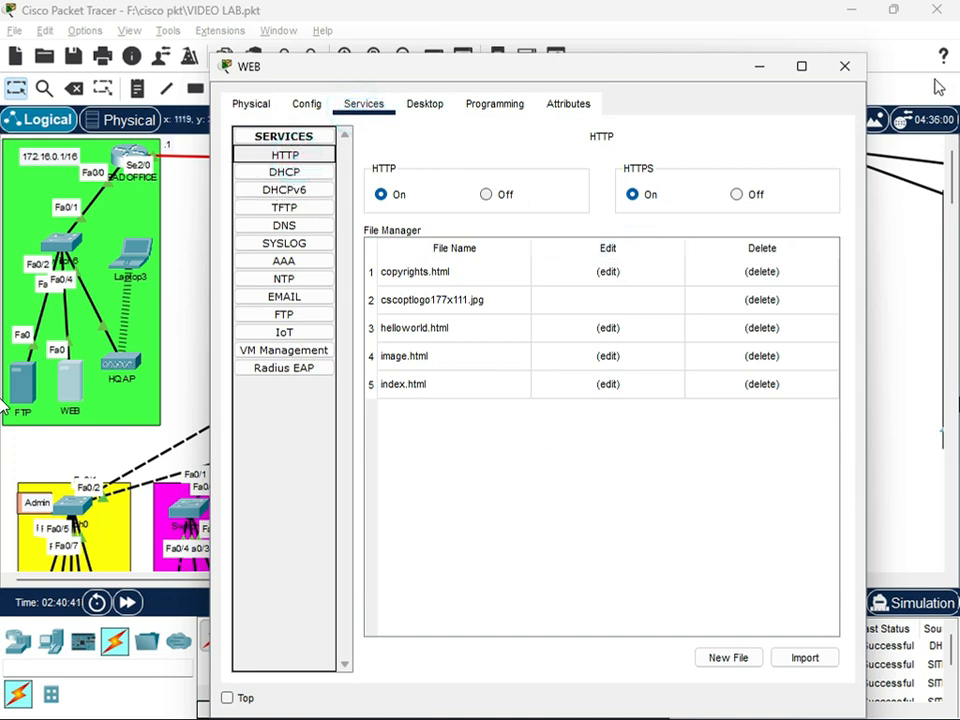
Open the FTP server's IP configuration and request its IPv4 settings through DHCP
click(846, 66)
click(28, 385)
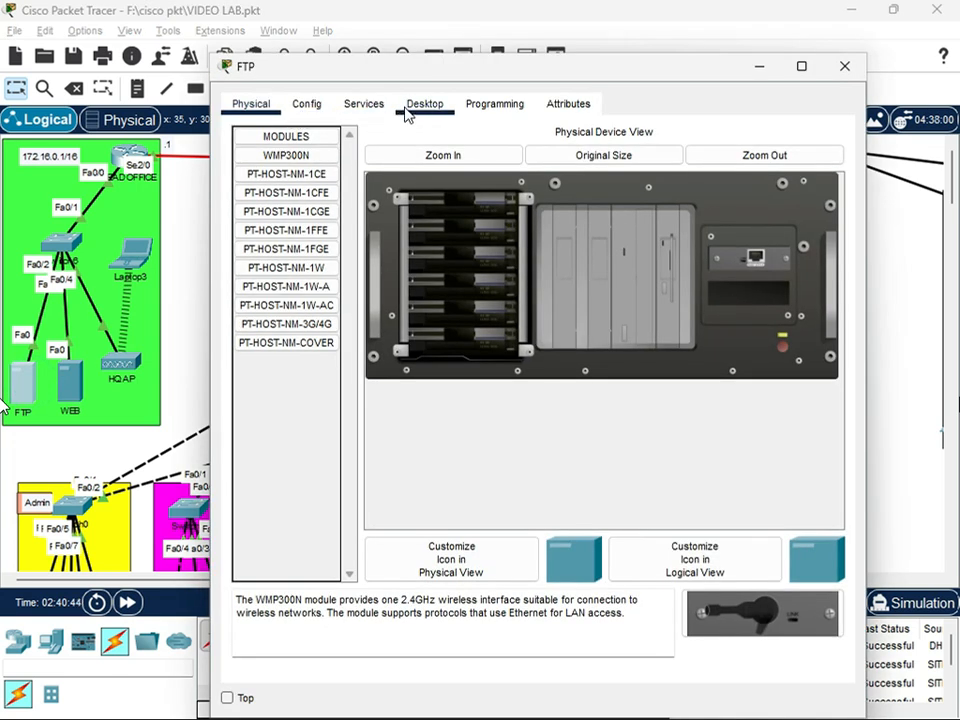
click(420, 104)
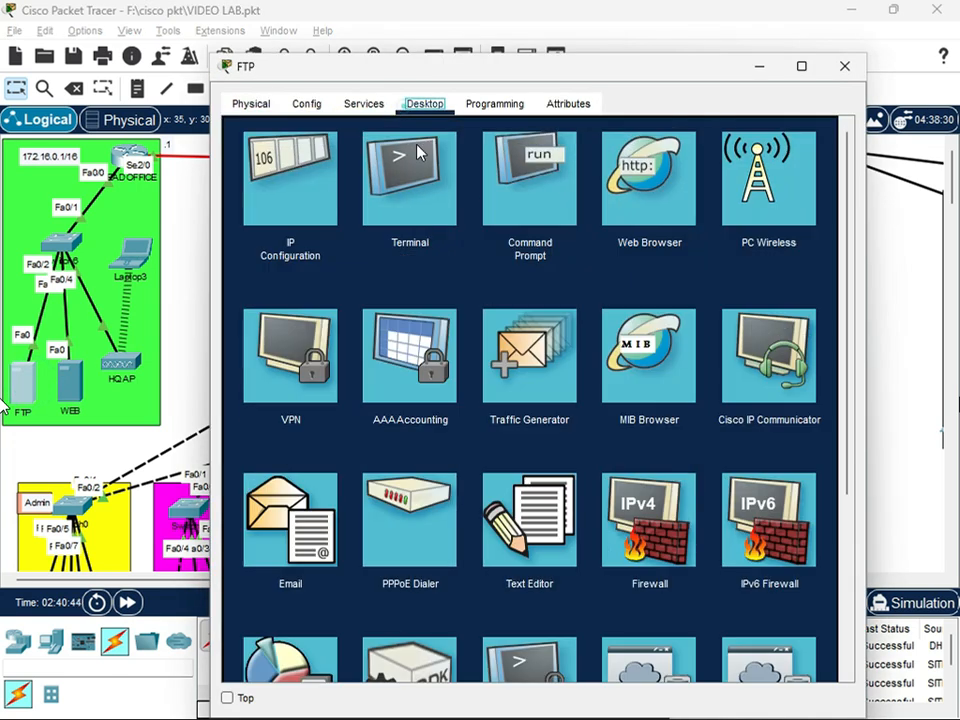
click(291, 238)
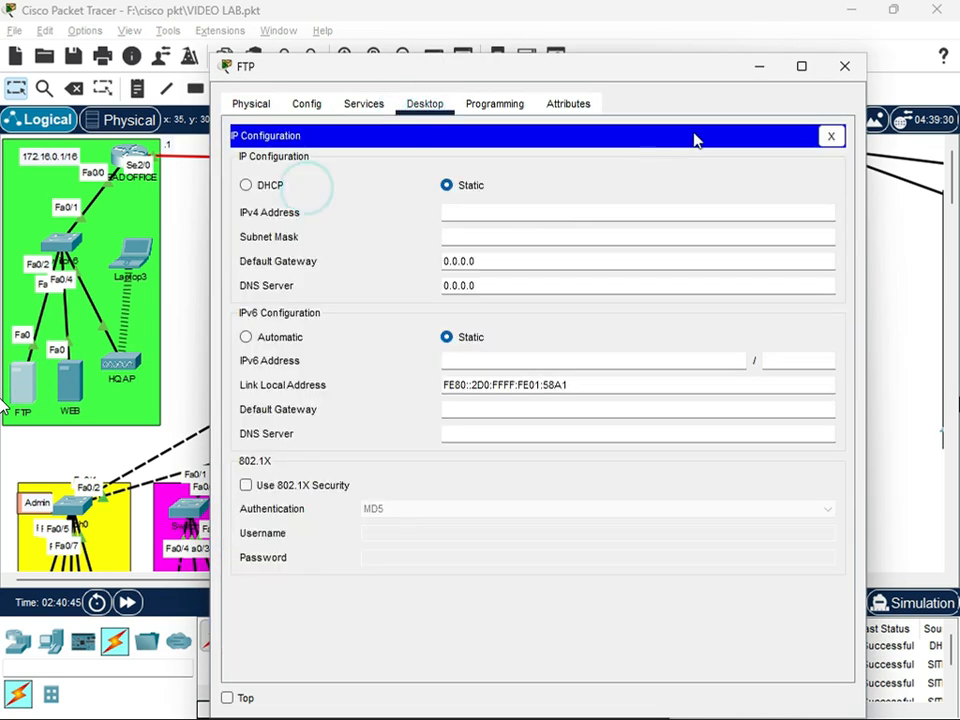
click(844, 72)
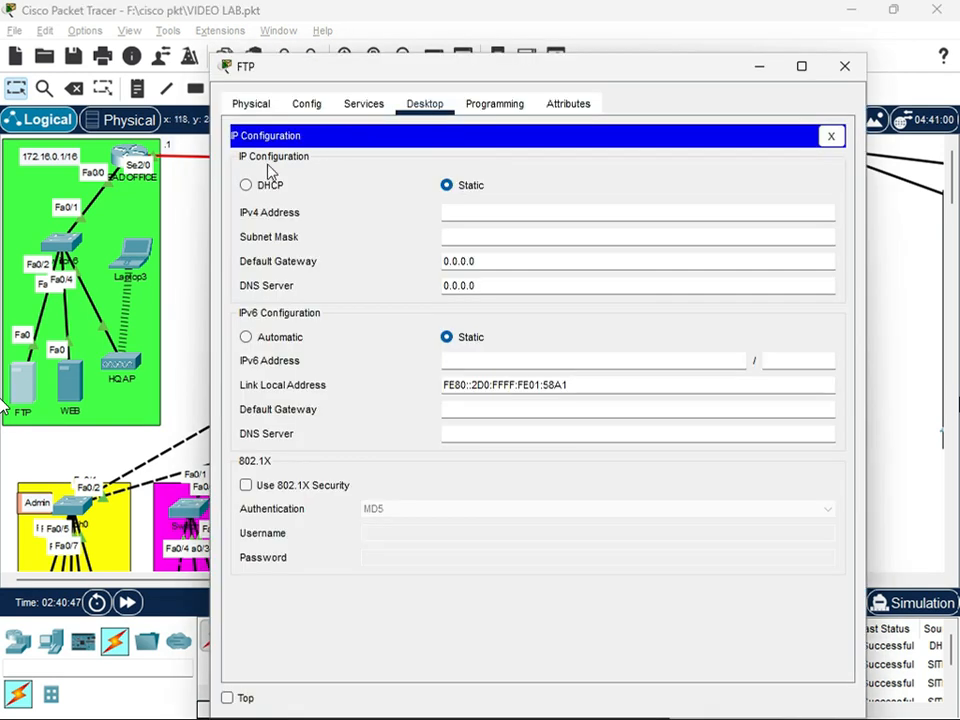
click(271, 186)
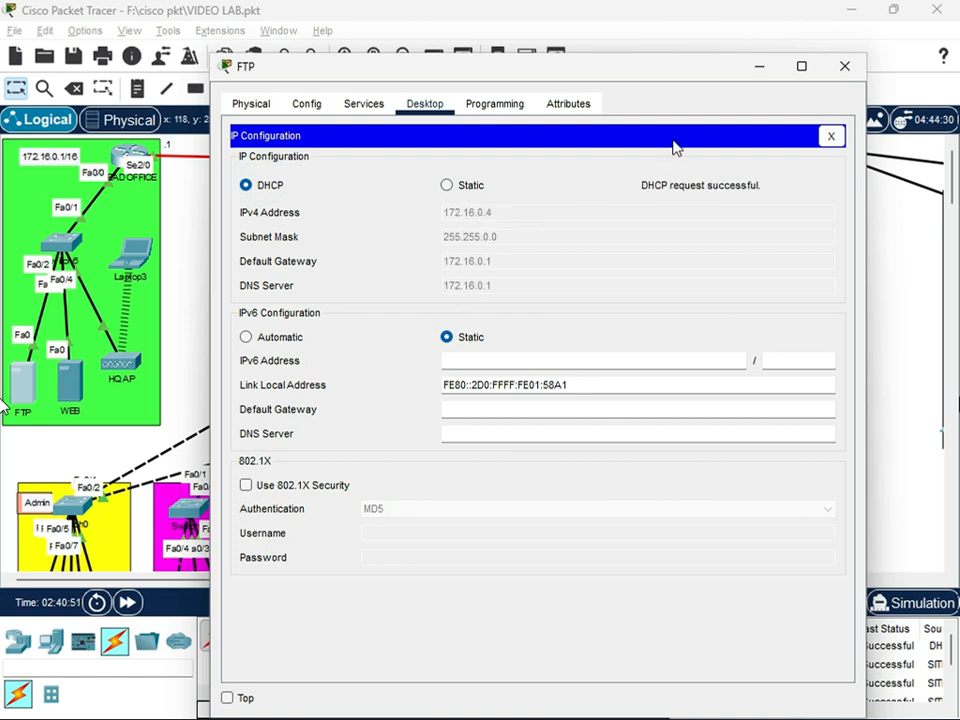
Give the FTP server static IPv4 address 172.16.0.4, mask 255.255.0.0, and 172.16.0.1 as both default gateway and DNS server
click(447, 186)
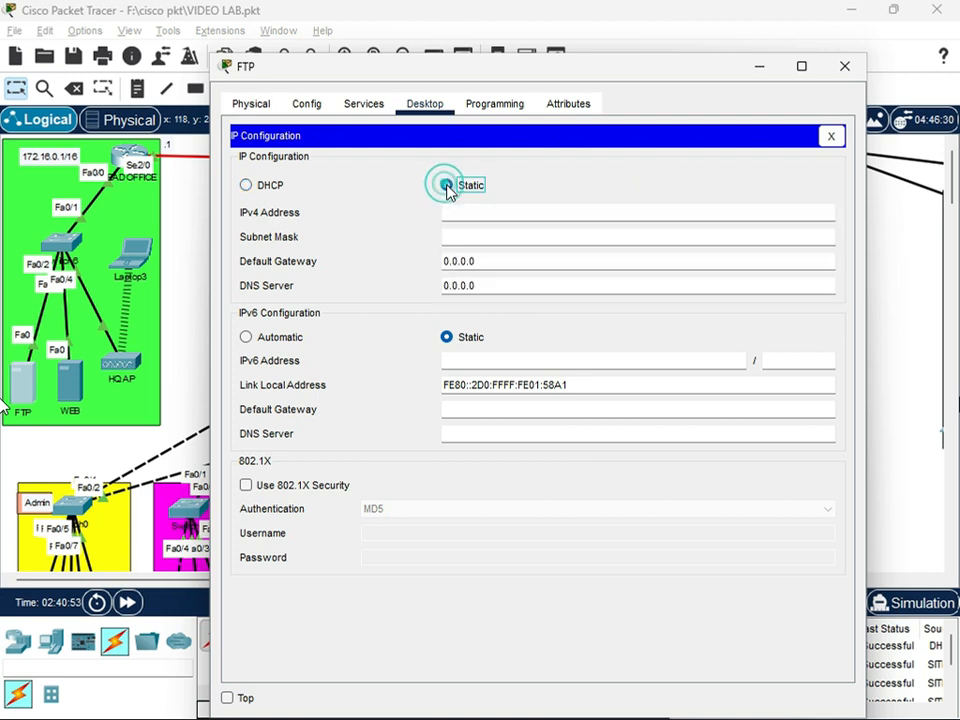
click(462, 212)
text(172.16.0.4)
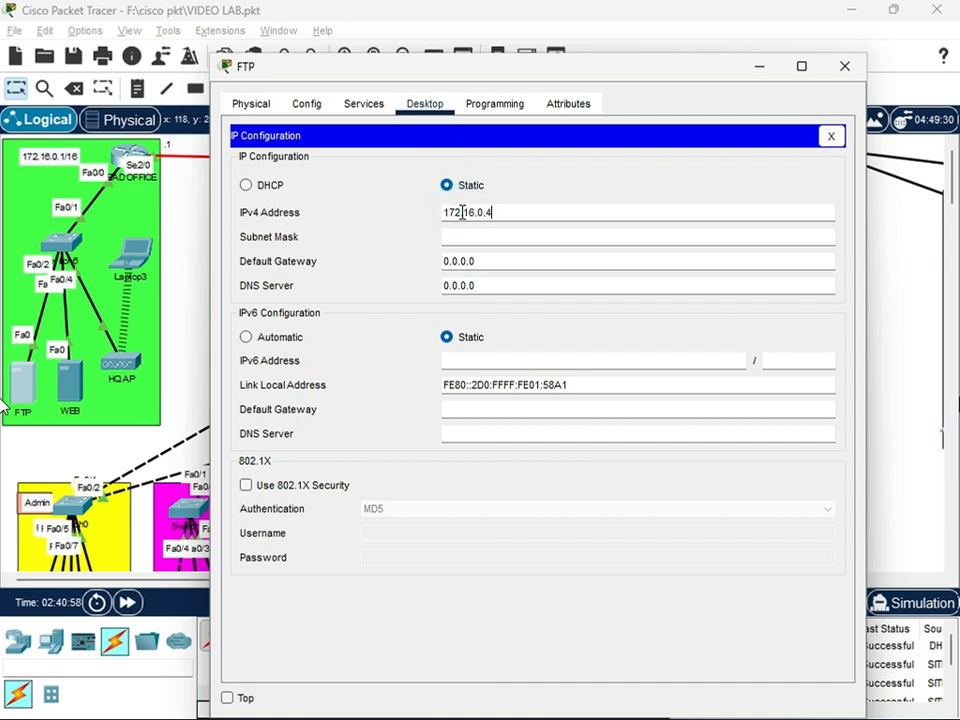
key(Tab)
key(Tab)
text(1)
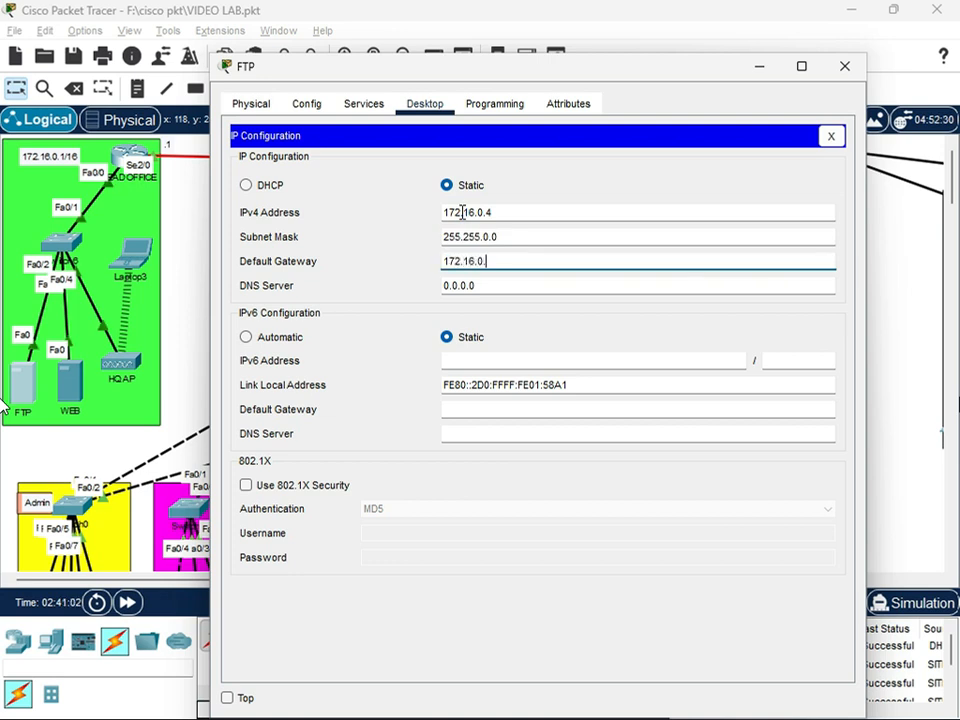
key(Tab)
text(1)
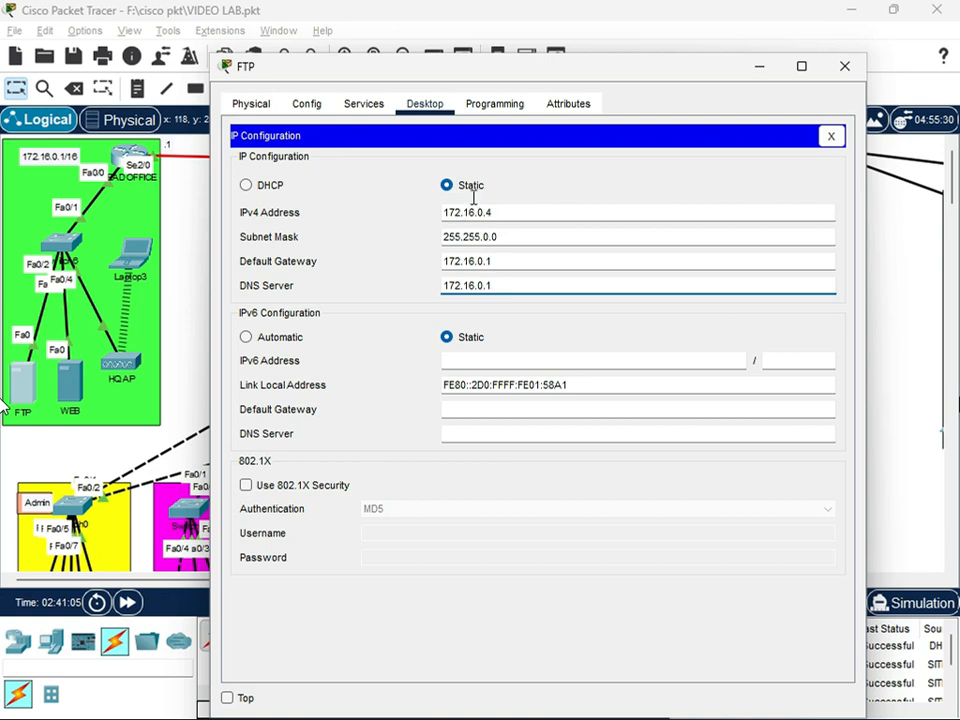
In the FTP server's FTP service, enter a new account password for the existing user and save the entry
click(377, 110)
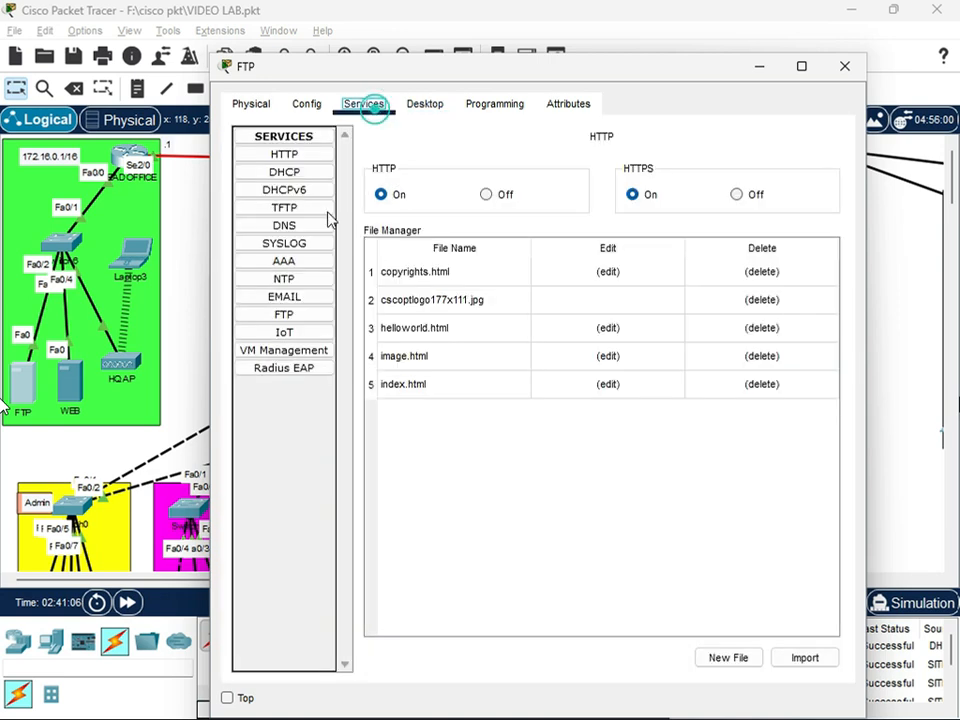
click(290, 315)
click(509, 304)
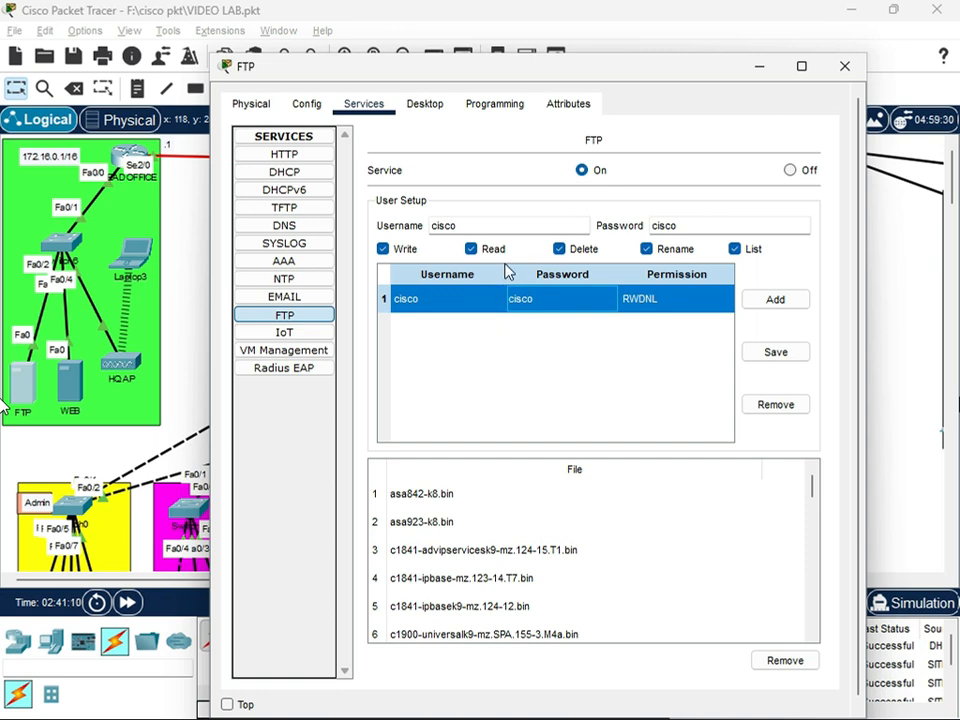
double_click(695, 227)
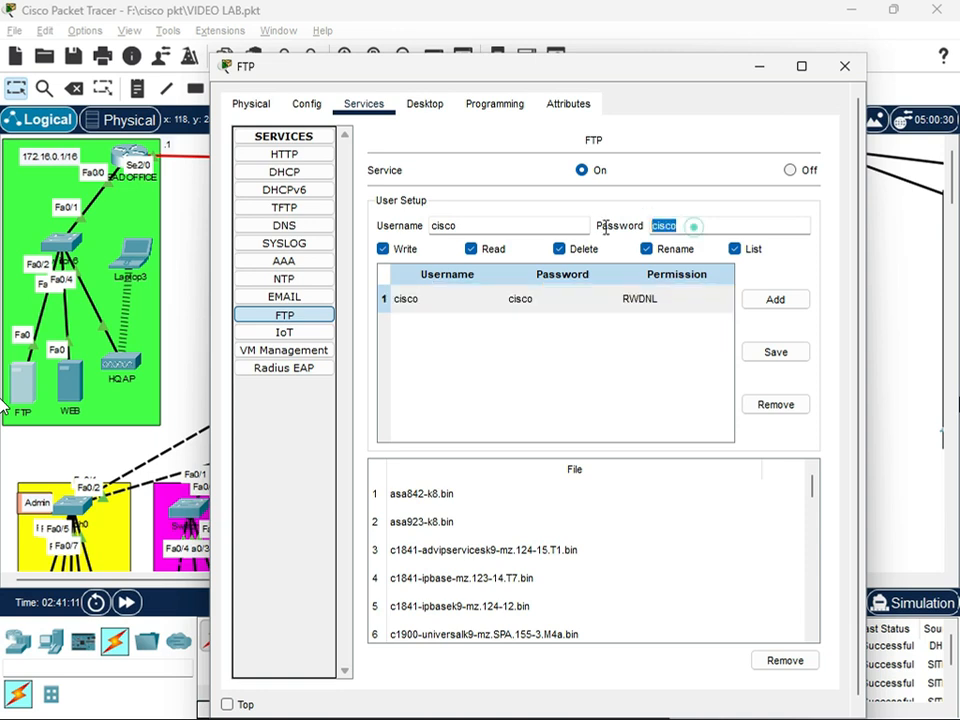
double_click(558, 302)
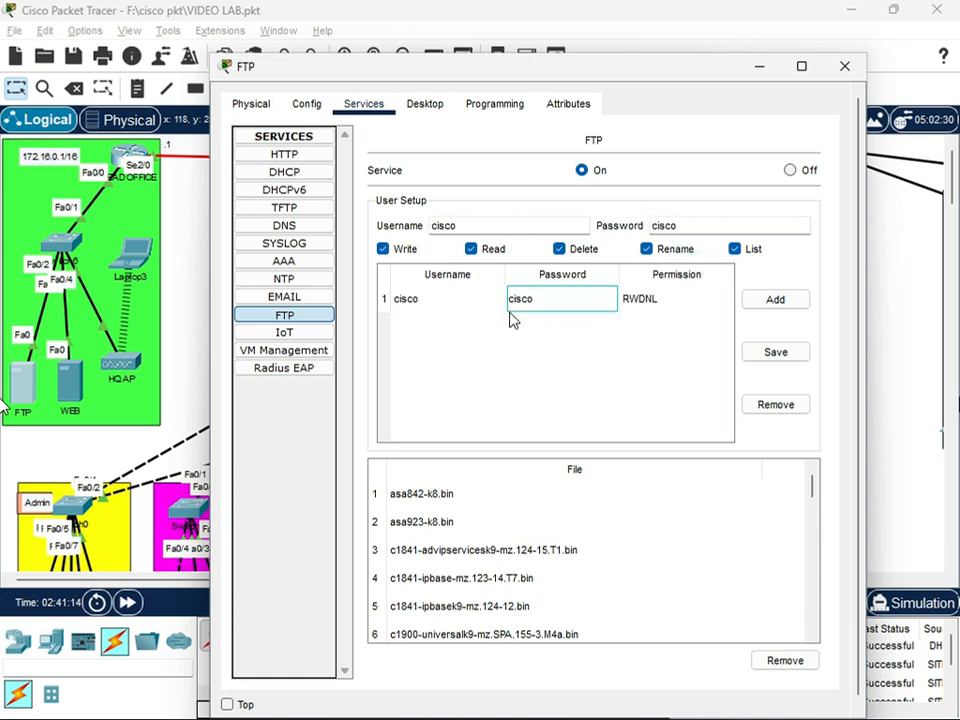
double_click(698, 227)
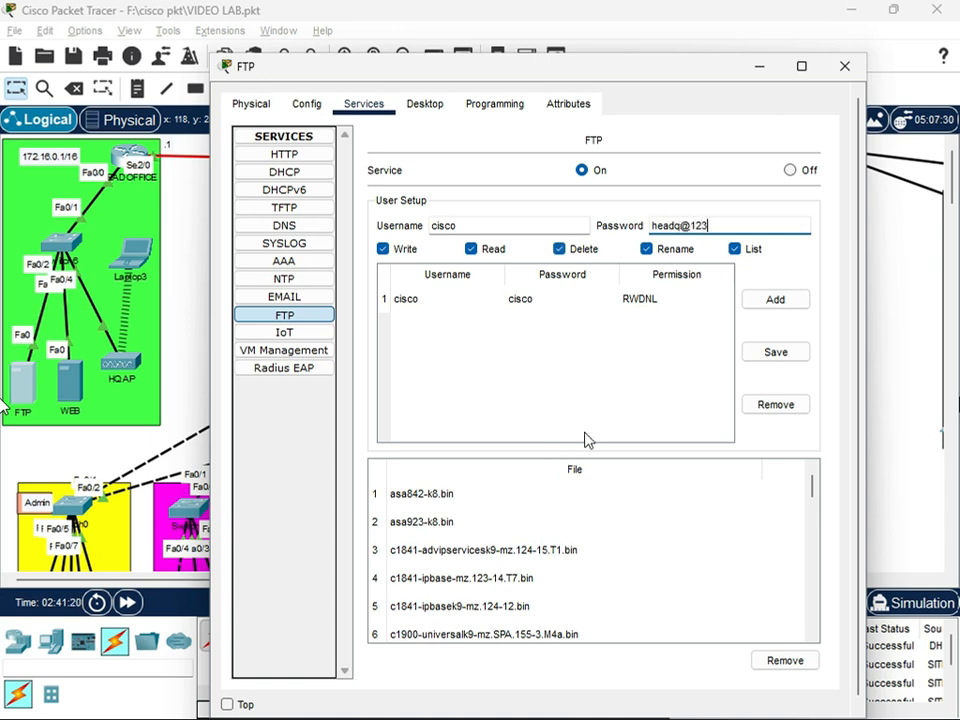
click(776, 354)
click(577, 357)
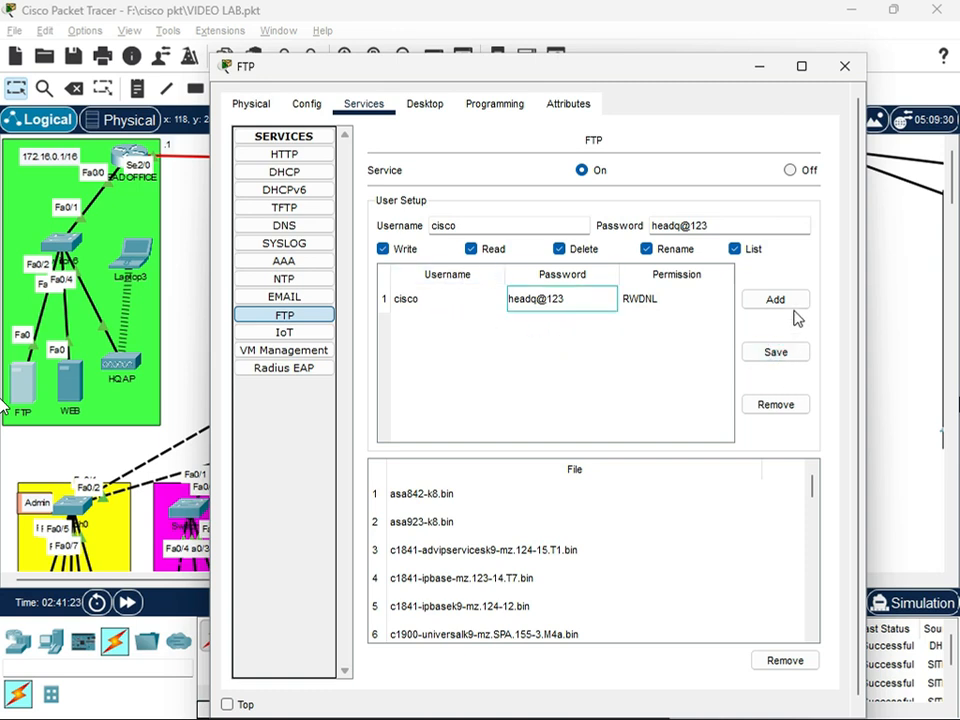
Close the FTP server's settings and save the lab file
click(842, 67)
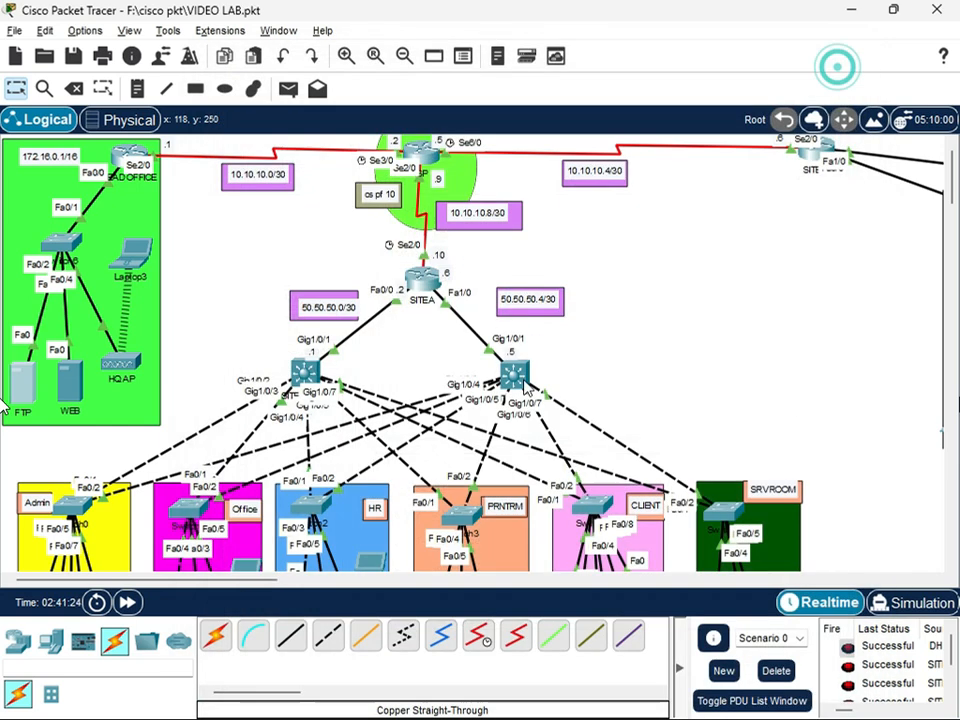
click(18, 31)
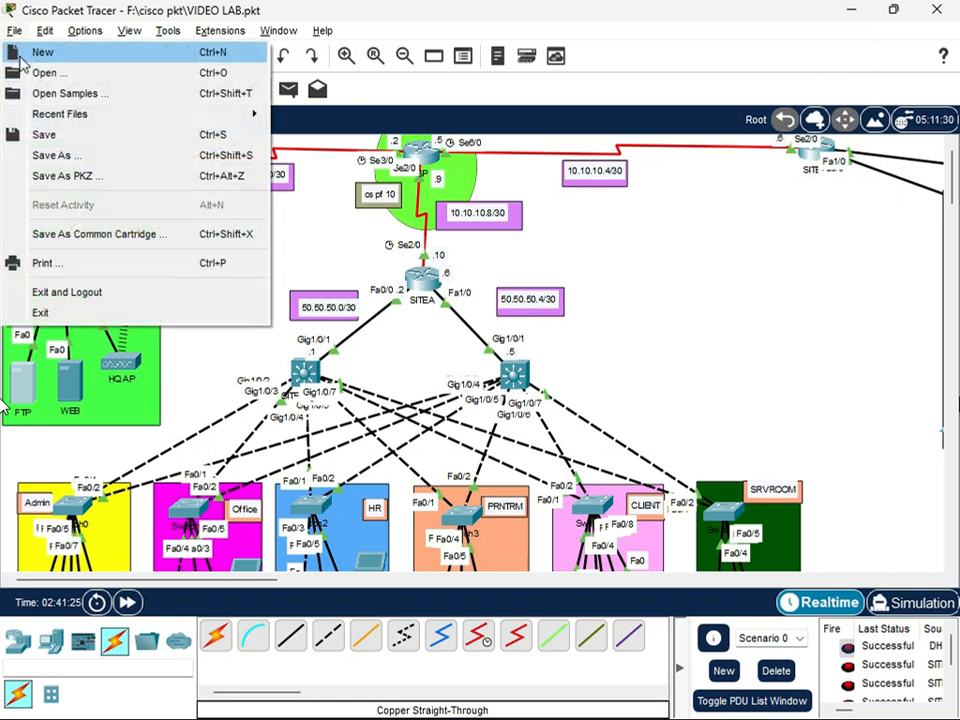
click(45, 133)
Set PC17 in the Admin VLAN 10 area to obtain its IPv4 settings through DHCP
scroll(72, 497, down, 5)
click(44, 443)
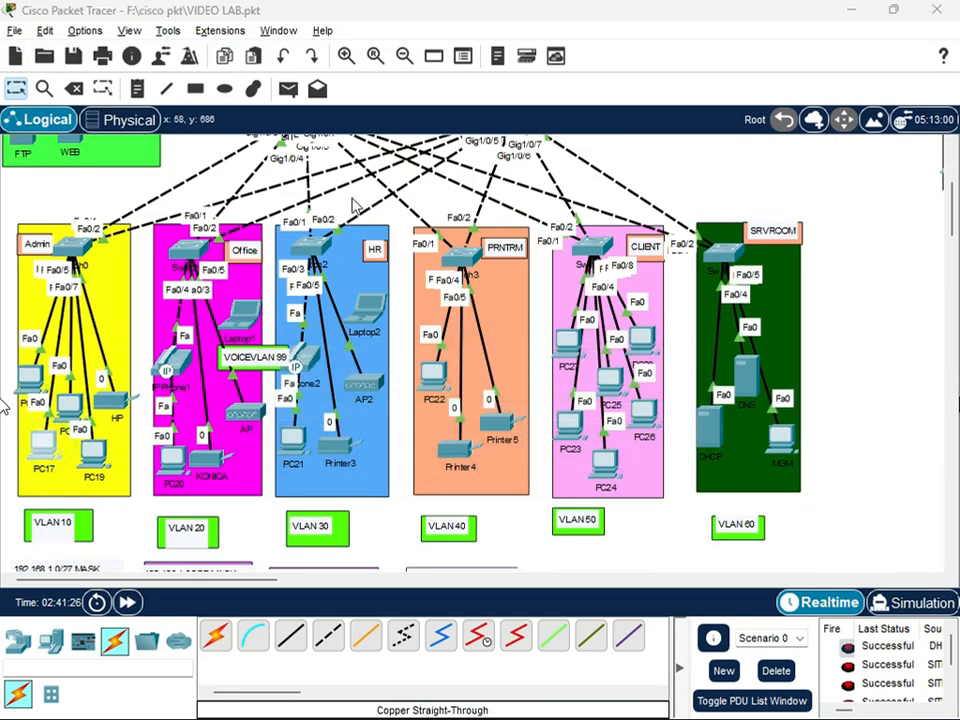
click(285, 180)
click(247, 207)
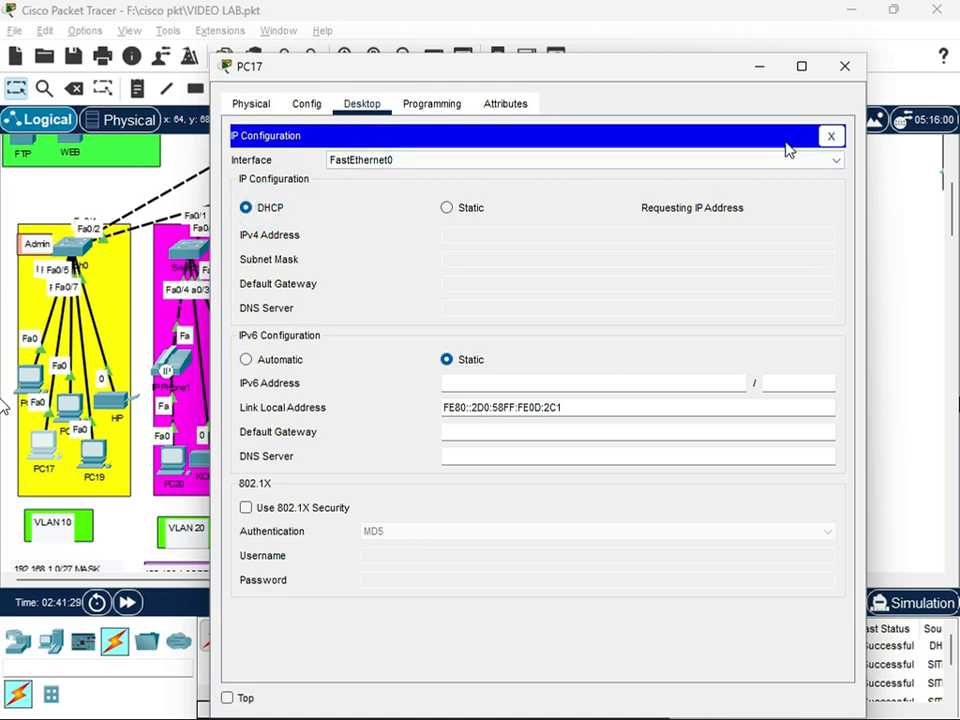
click(838, 70)
click(42, 443)
click(288, 177)
click(836, 66)
Set PC16 in the Admin area to obtain its IPv4 settings through DHCP
click(30, 375)
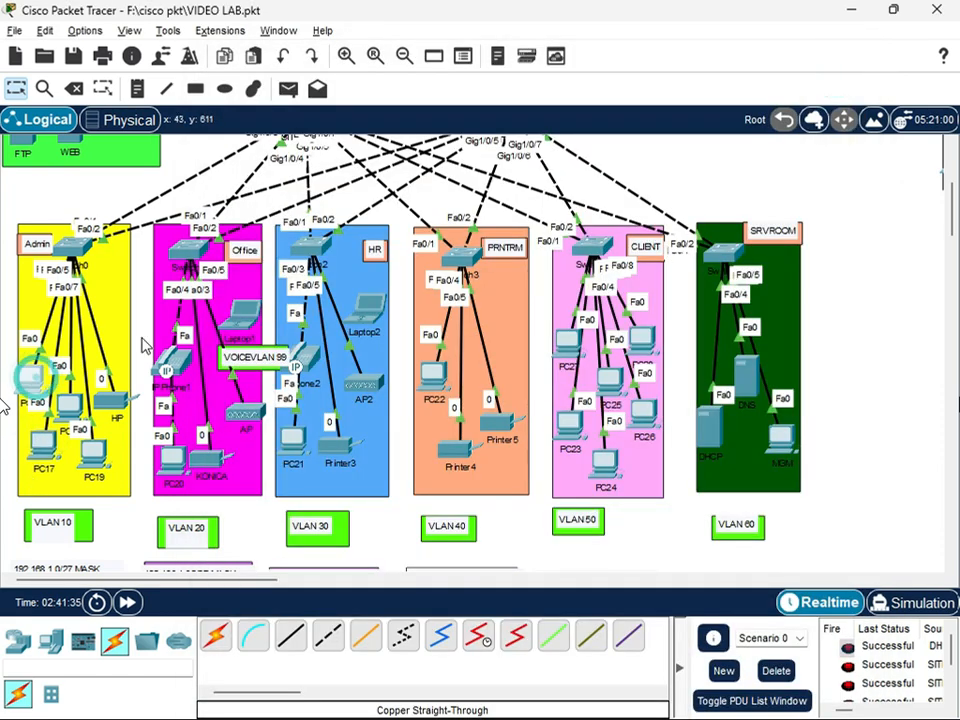
click(360, 104)
click(308, 193)
click(246, 208)
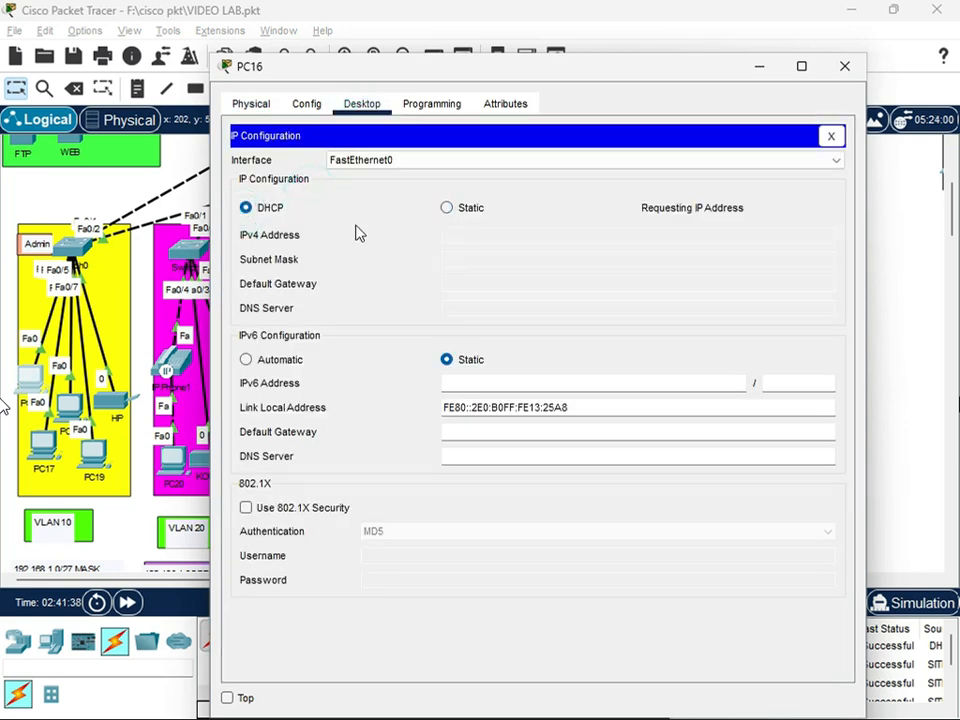
click(844, 66)
Set PC18 in the Admin area to obtain its IPv4 settings through DHCP
click(68, 404)
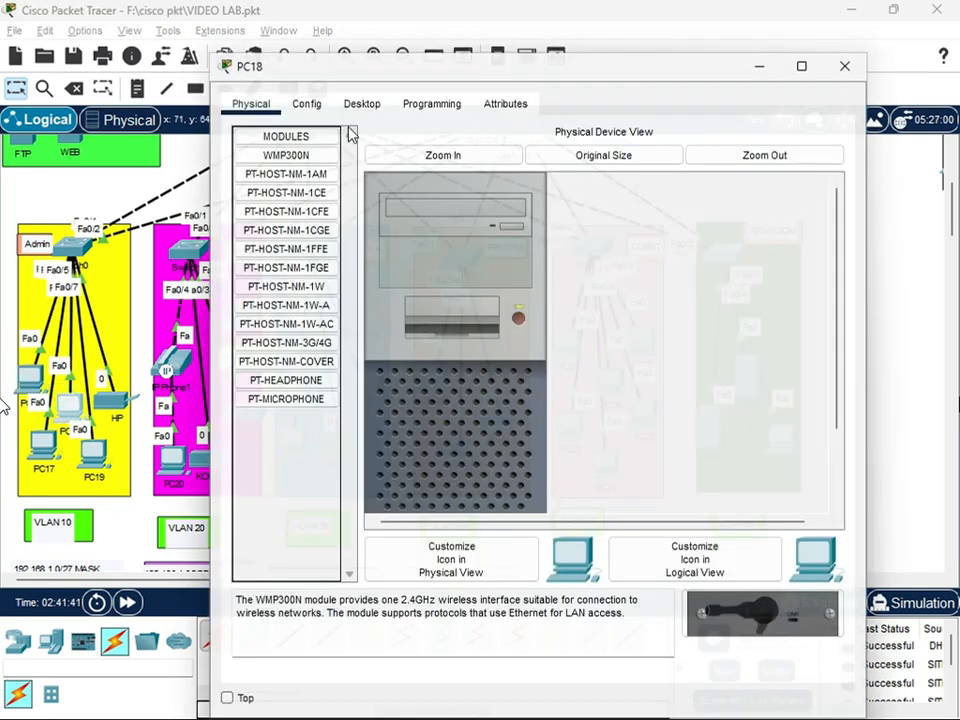
click(362, 104)
click(308, 193)
click(246, 208)
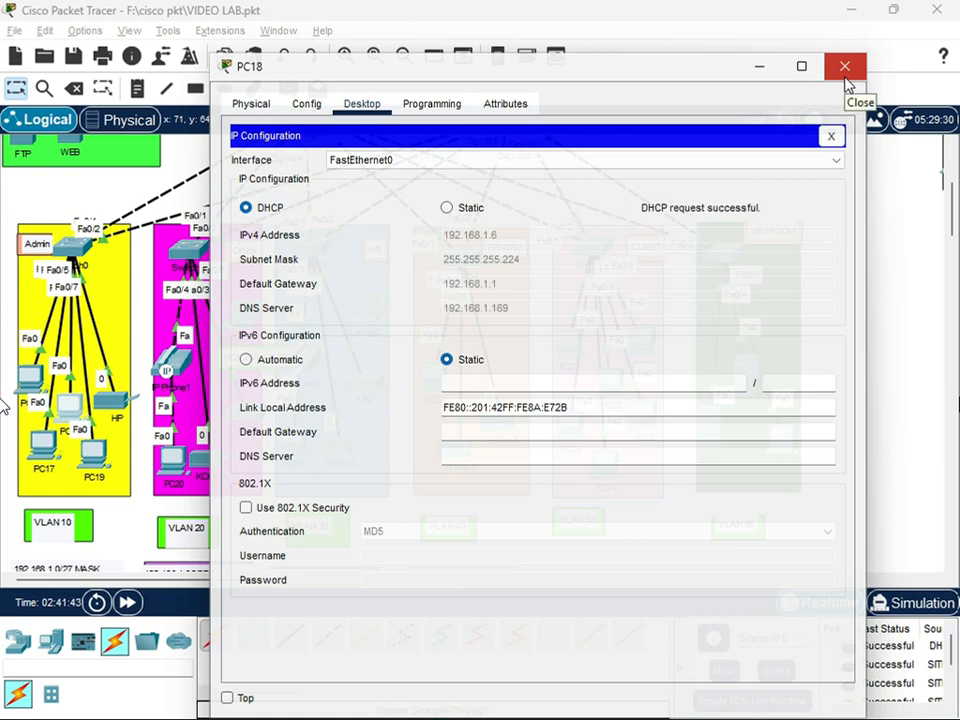
click(844, 66)
Set PC19 in the Admin area to obtain its IPv4 settings through DHCP
click(94, 452)
click(362, 104)
click(302, 192)
click(246, 208)
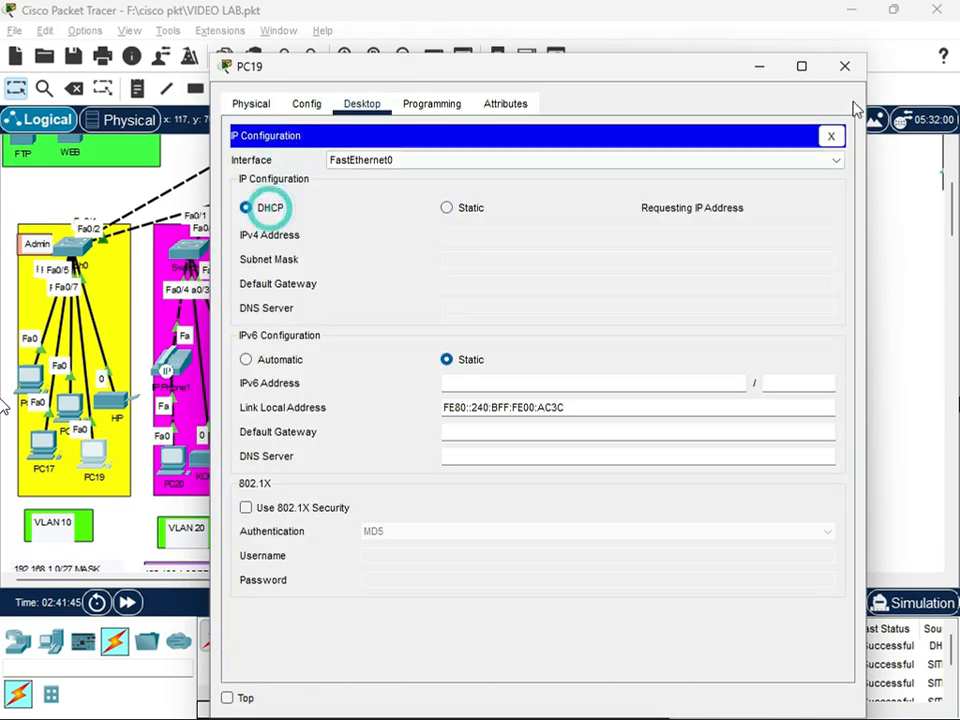
click(844, 66)
Set PC20 in the Office VLAN 20 area to obtain its IPv4 settings through DHCP
click(173, 458)
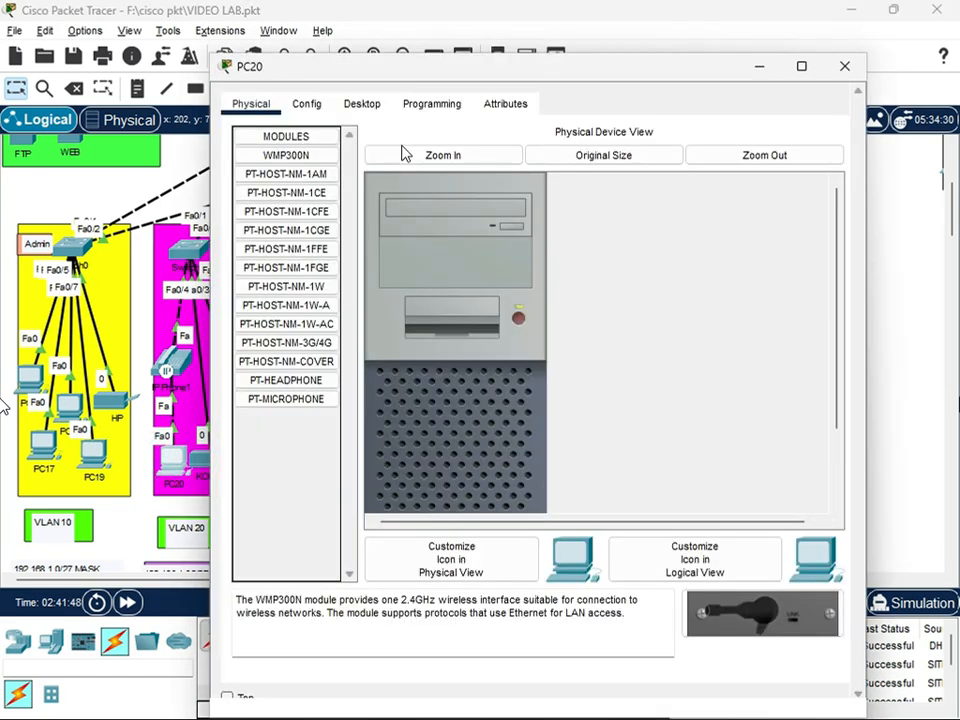
click(362, 104)
click(298, 185)
click(246, 208)
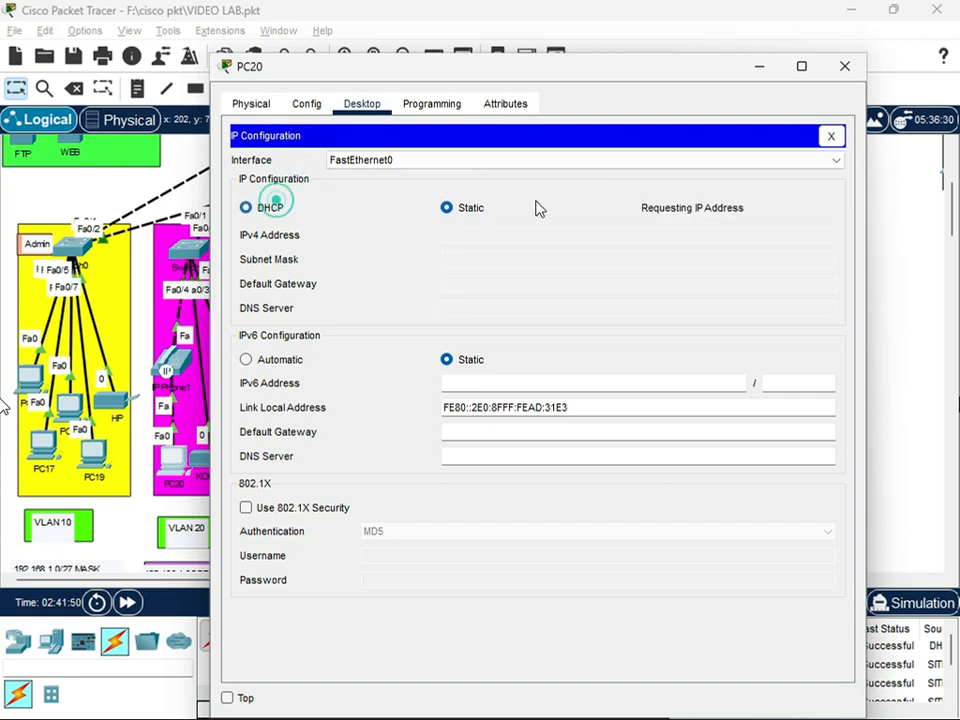
click(844, 66)
Set the KONICA printer's IPv4 gateway and DNS configuration to DHCP
click(228, 455)
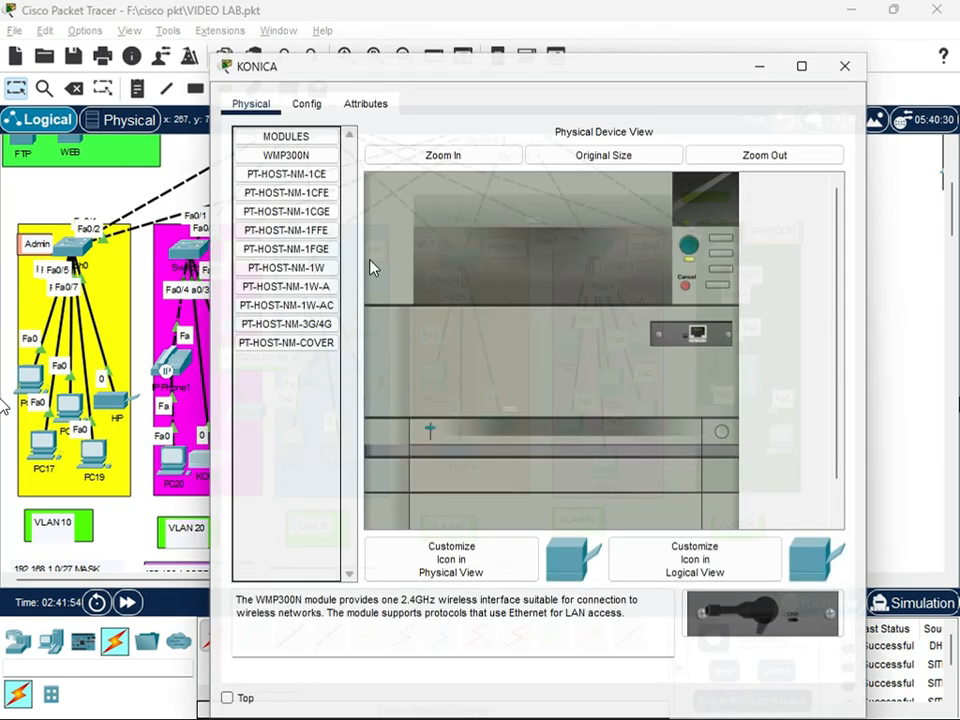
click(307, 104)
click(377, 241)
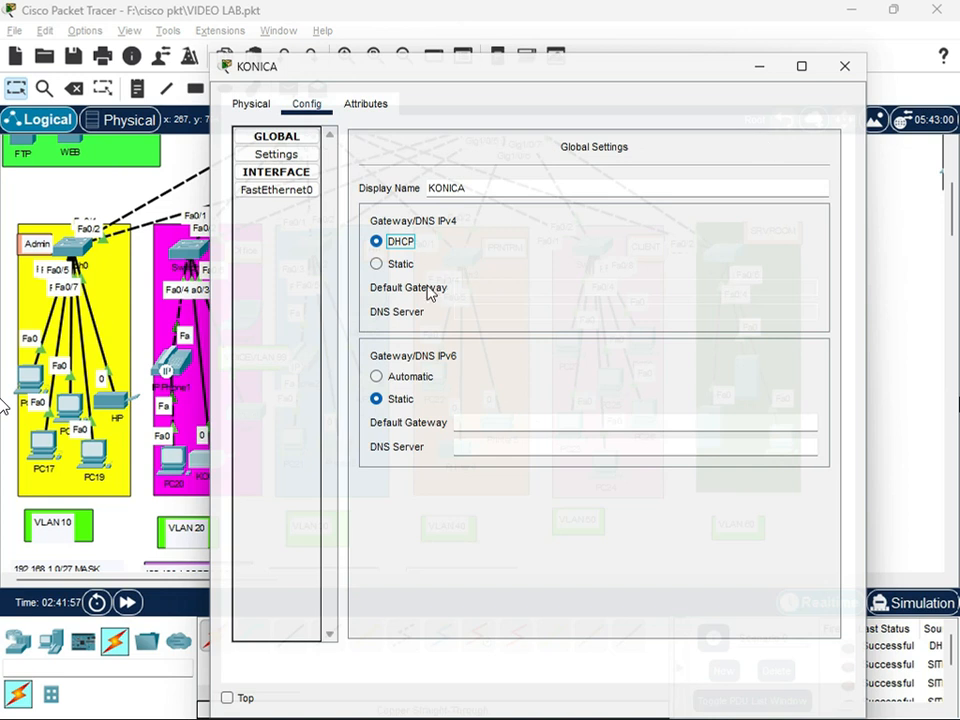
click(844, 66)
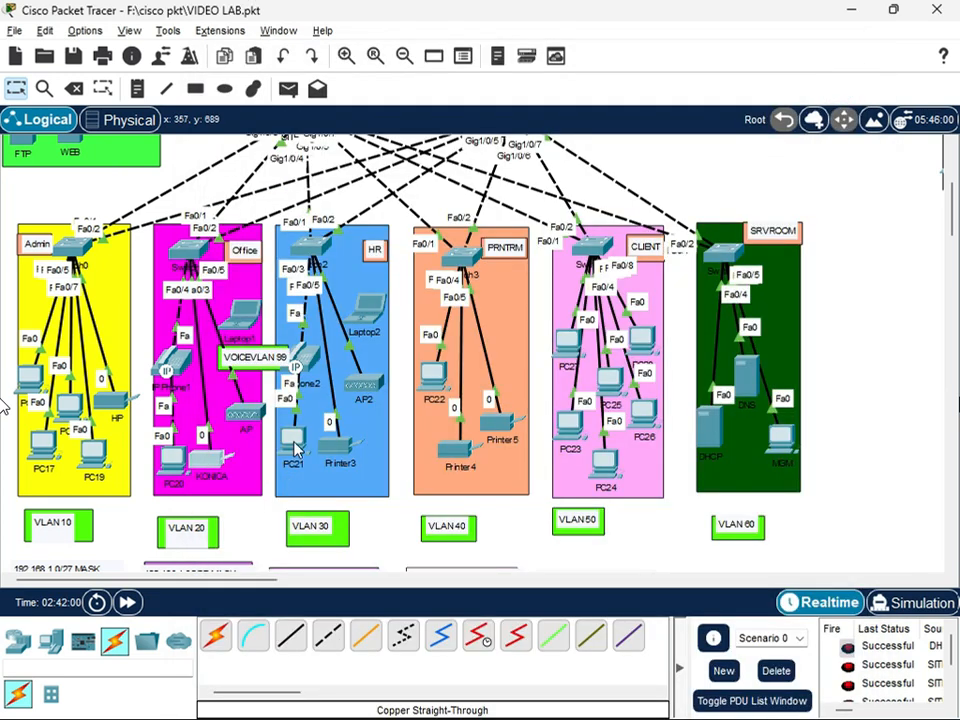
Set PC21 in the HR VLAN 30 area to obtain its IPv4 settings through DHCP
click(604, 455)
click(362, 104)
click(300, 150)
click(246, 207)
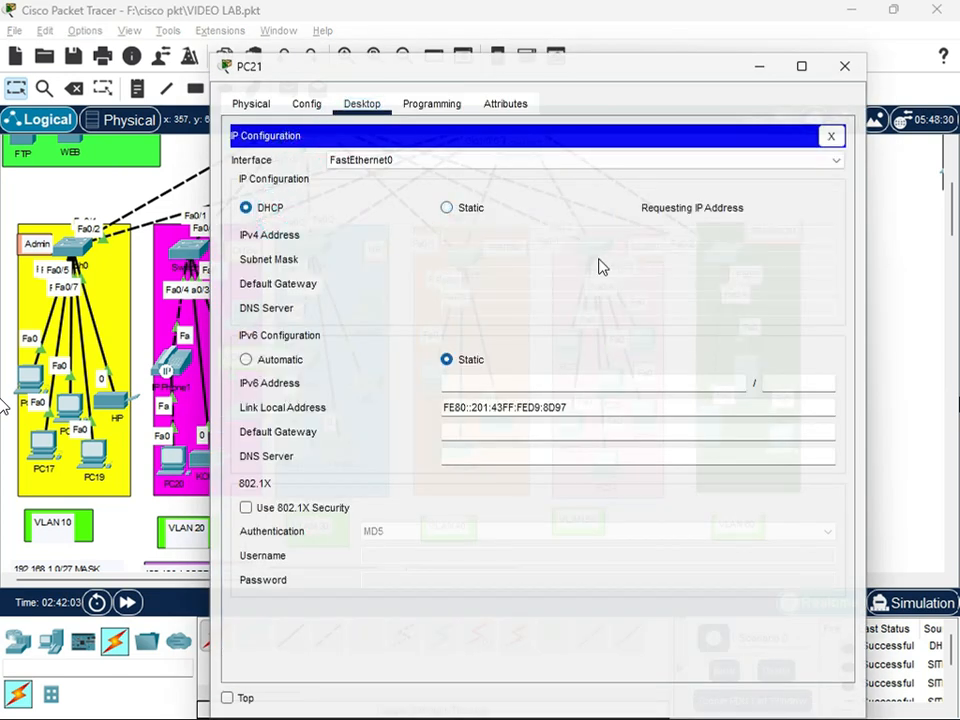
click(844, 66)
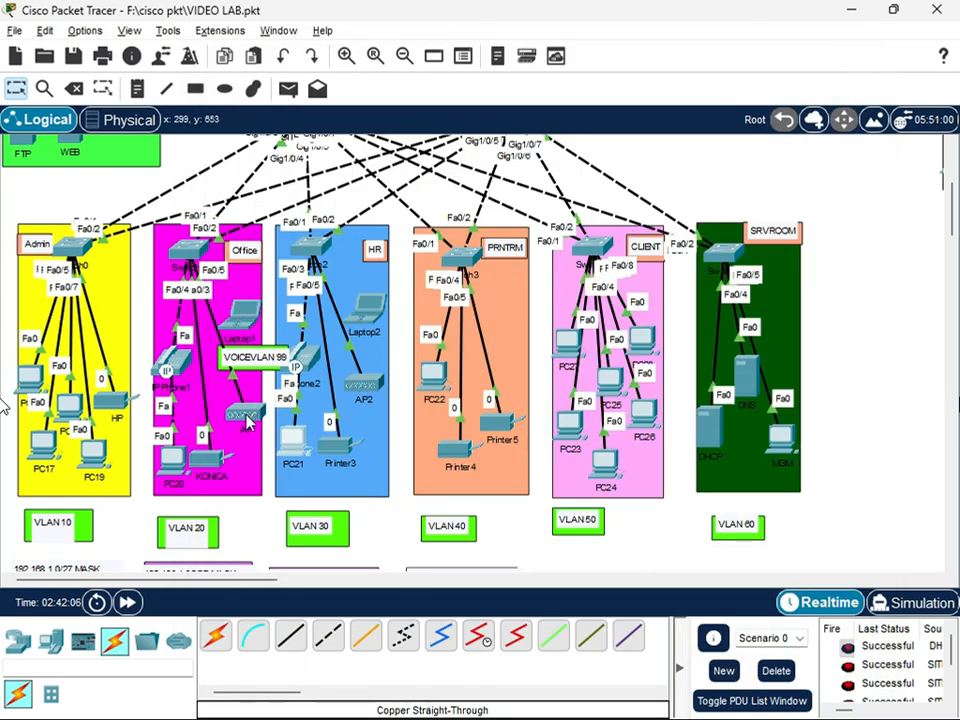
Power off Laptop1 in the Office area and replace its network module with the WPC300N wireless module
click(240, 315)
click(431, 432)
drag(578, 432, 340, 445)
drag(557, 439, 322, 458)
drag(294, 155, 575, 438)
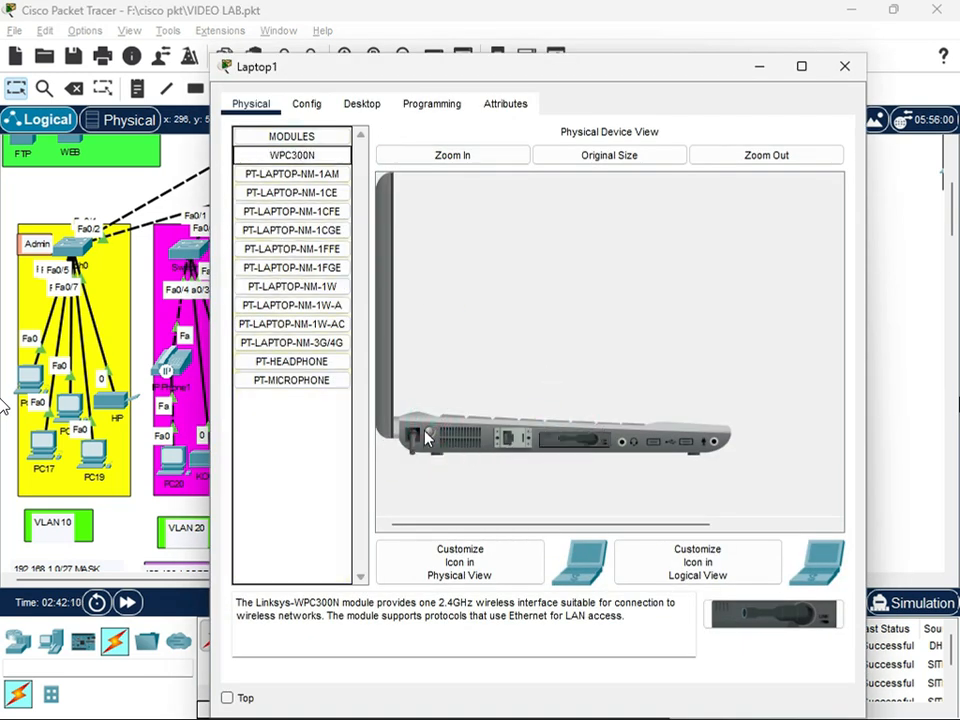
click(847, 72)
Configure Port 1 of the Office access point with SSID office and WPA2-PSK authentication, entering the PSK pass phrase
click(238, 412)
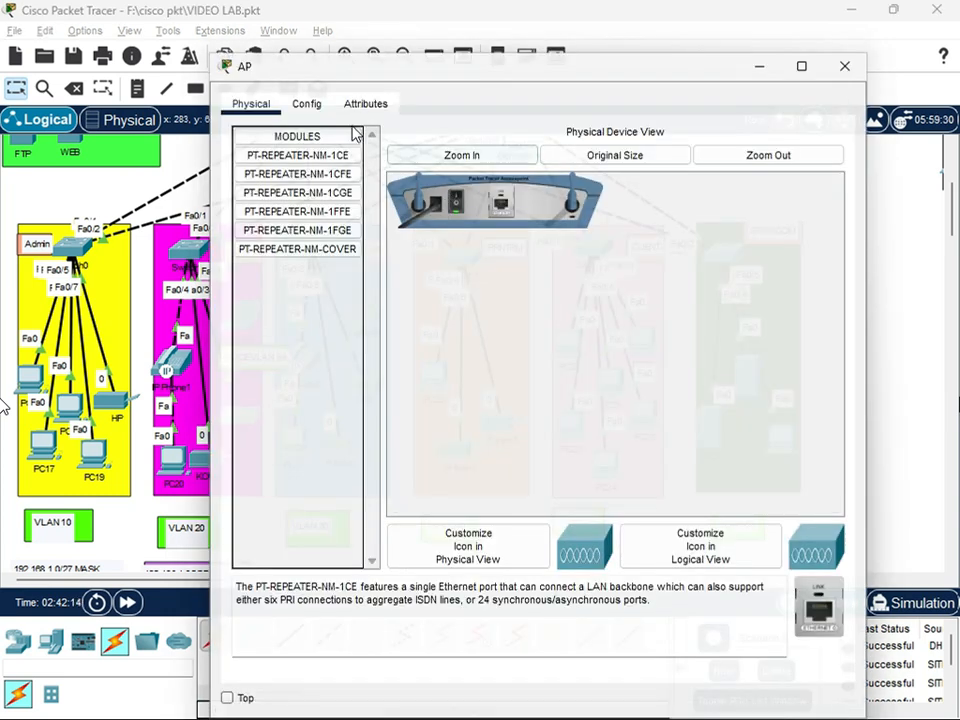
click(306, 103)
click(275, 210)
double_click(649, 181)
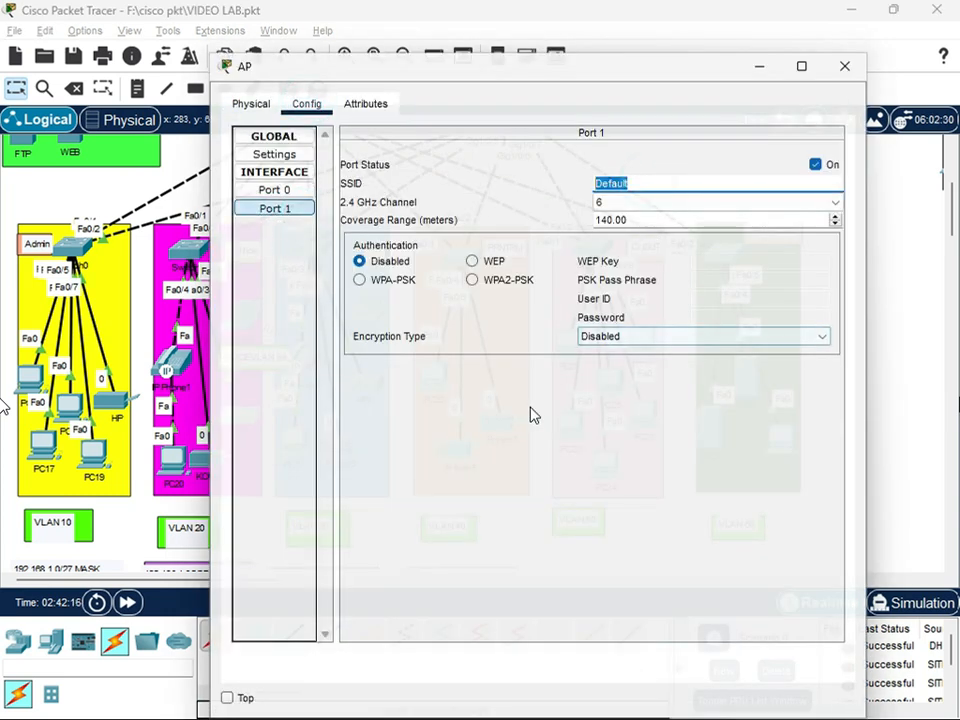
text(office)
click(472, 280)
click(710, 280)
text(office@123)
click(845, 66)
Examine the wireless networks available to Laptop1 in the Office area, selecting the office entry in the list
click(400, 180)
click(362, 104)
click(291, 343)
click(390, 304)
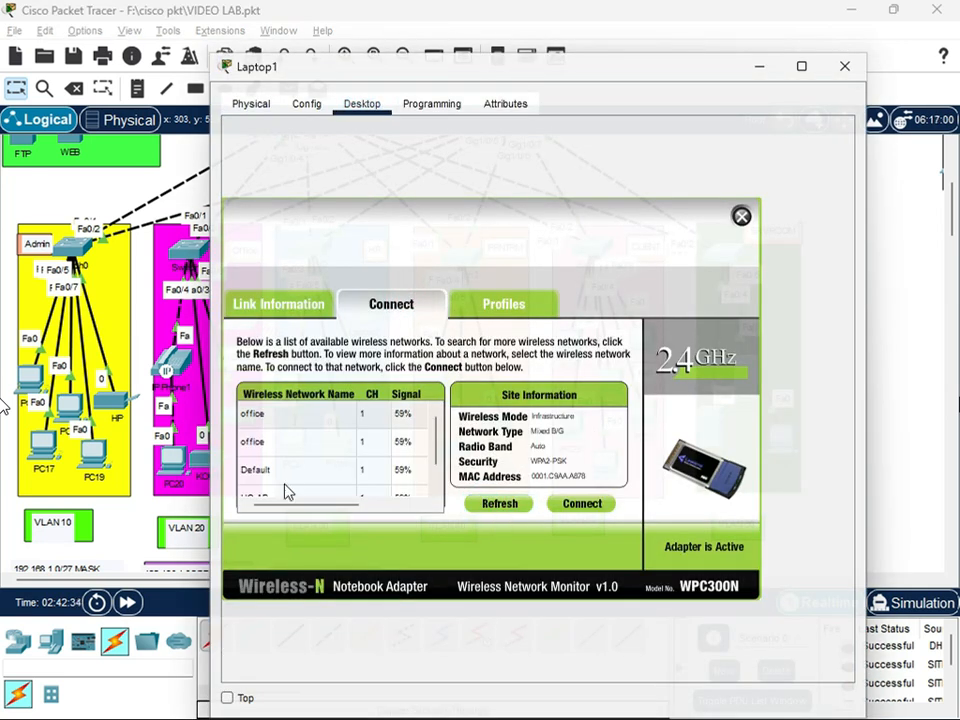
click(291, 441)
click(291, 413)
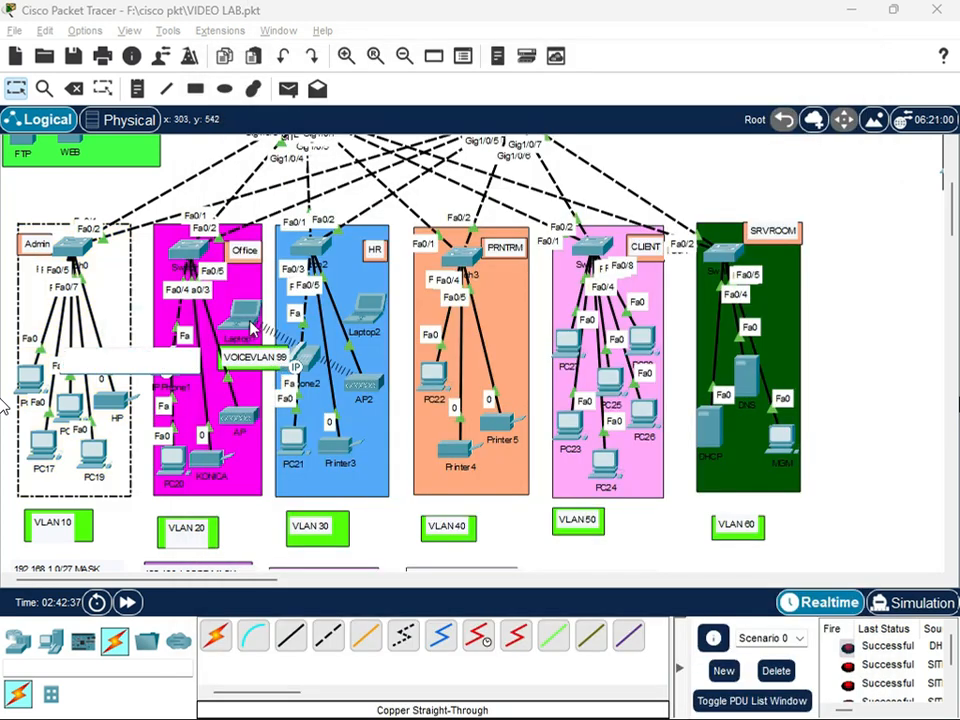
click(253, 328)
click(253, 102)
click(842, 64)
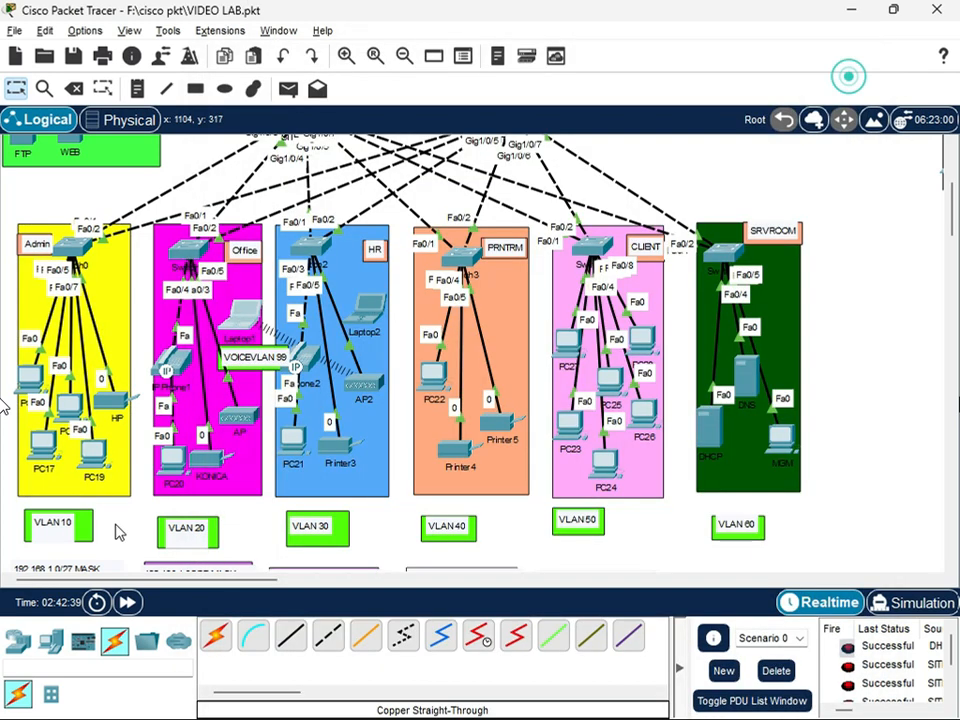
Change the SSID on Port 1 of the Office access point to office sitea
click(238, 415)
click(296, 208)
click(623, 184)
text(sitaa)
click(845, 66)
Connect Laptop1 to the office sitea wireless network by entering its WPA2 pre-shared key, and check the laptop's IP configuration
click(250, 330)
click(360, 107)
click(325, 363)
click(391, 304)
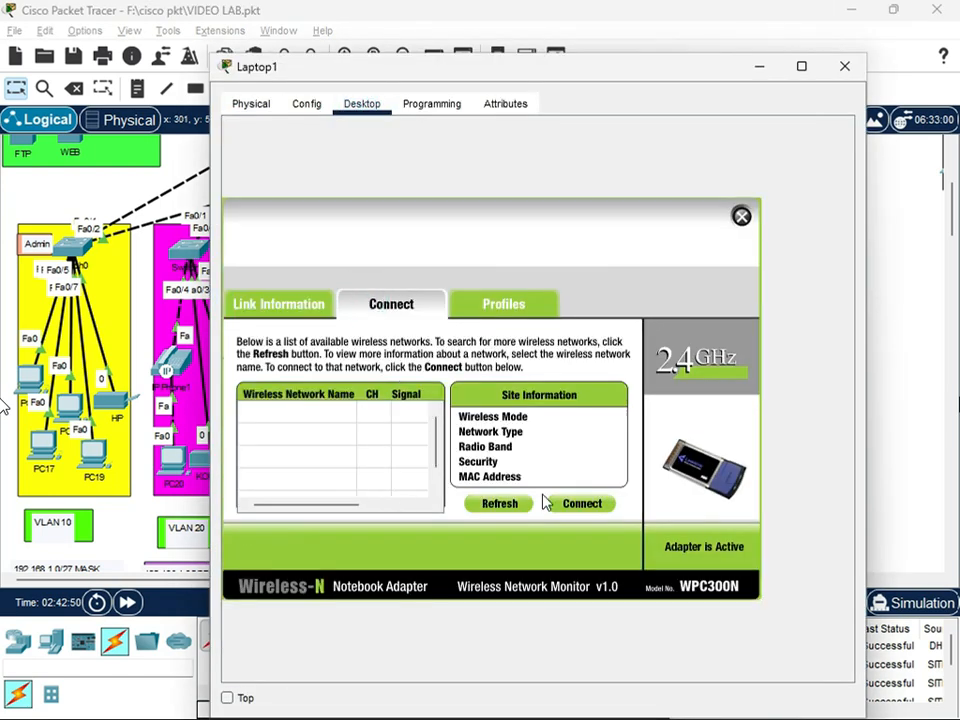
click(268, 470)
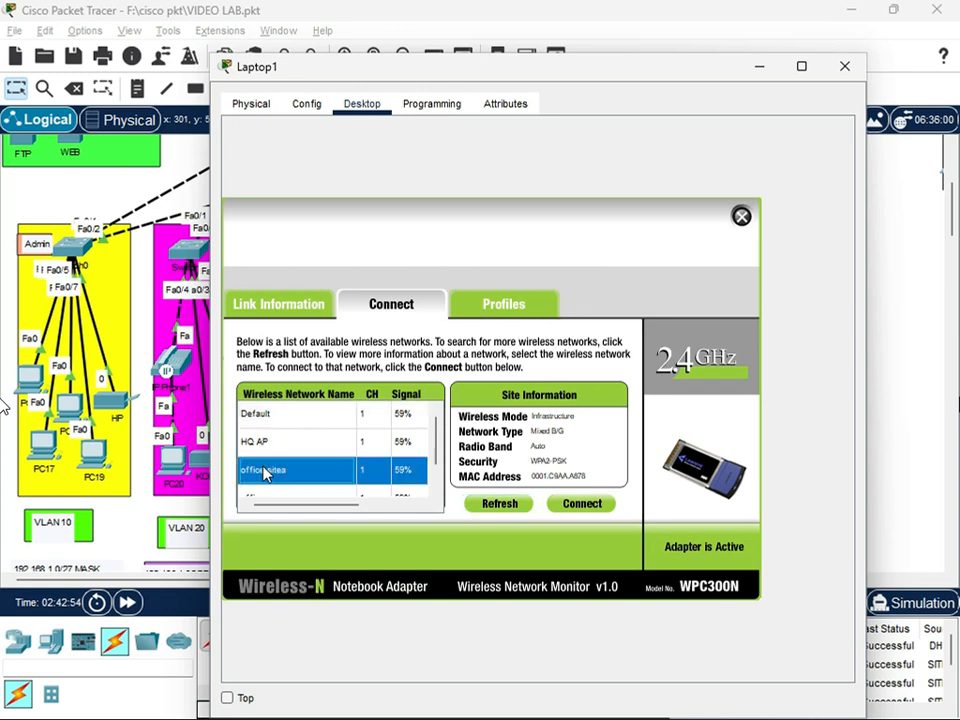
click(578, 503)
click(332, 424)
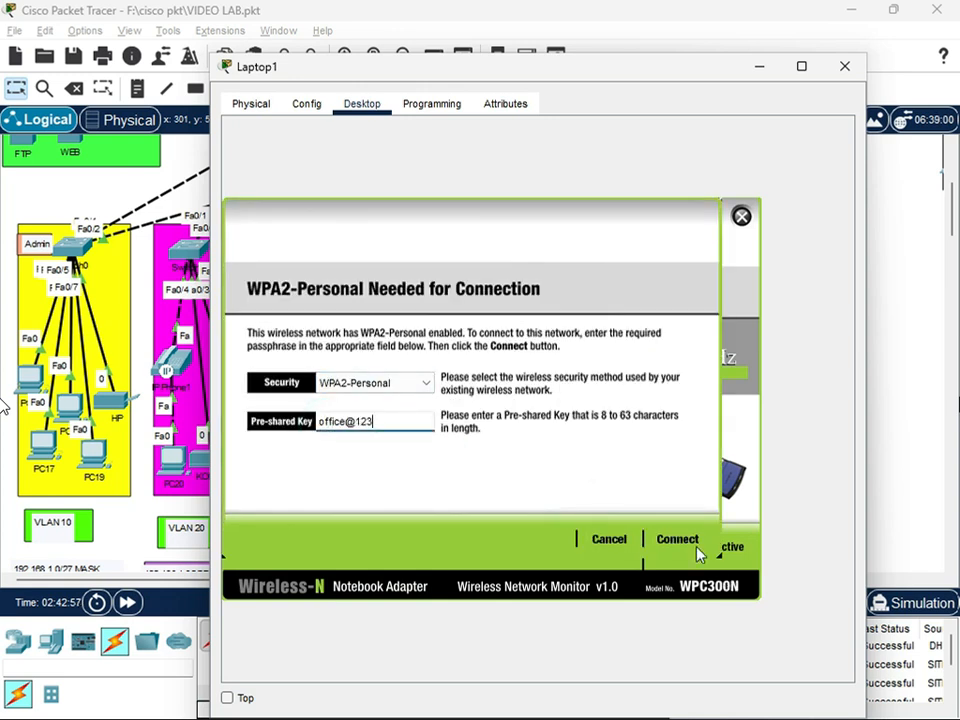
click(690, 541)
click(741, 217)
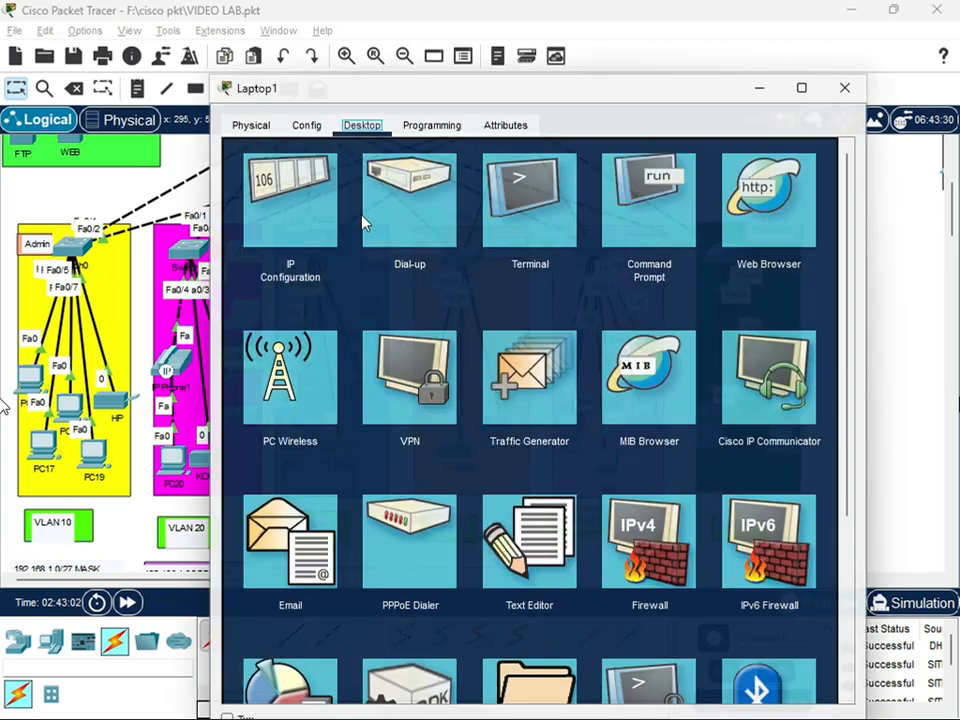
click(358, 220)
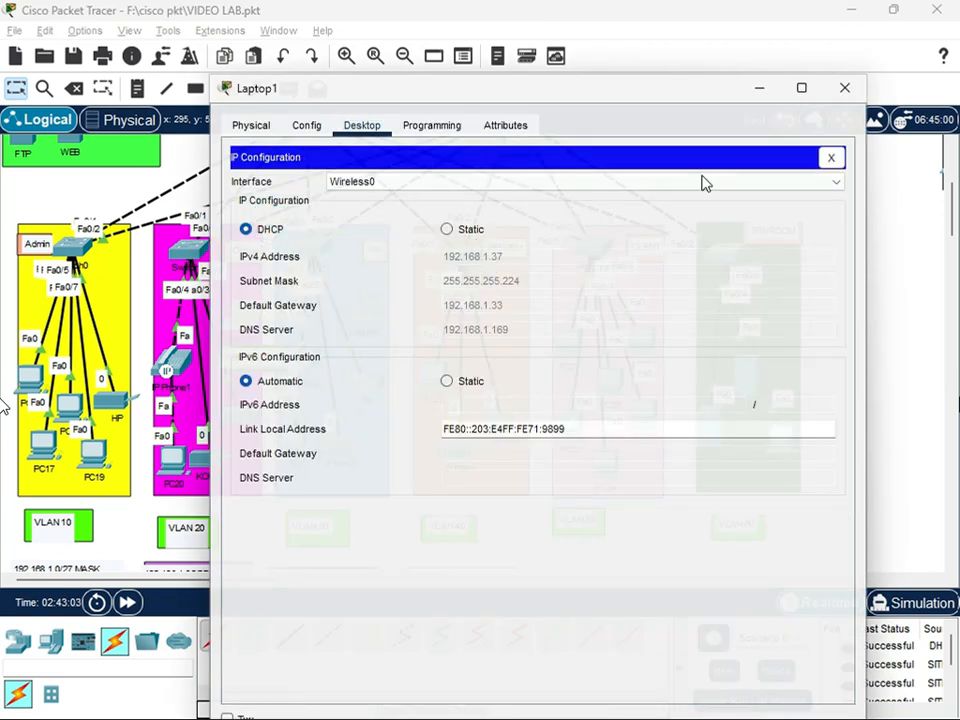
click(845, 88)
Configure Port 1 of AP2 in the HR area with SSID HR AP and WPA2-PSK authentication, entering the PSK pass phrase
click(362, 378)
click(307, 103)
click(274, 207)
double_click(640, 184)
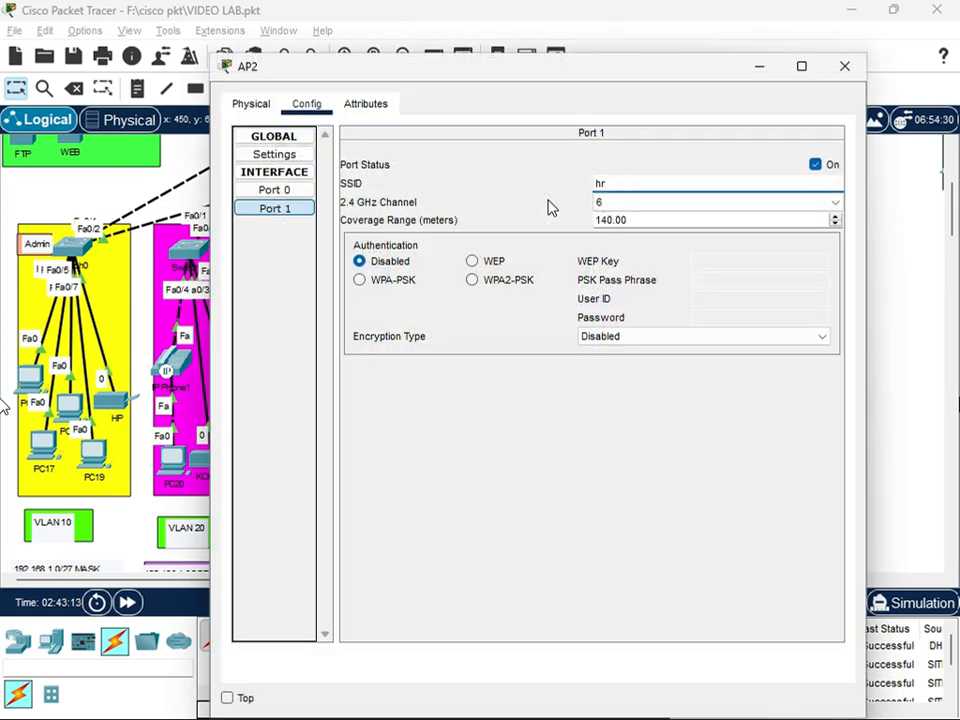
click(472, 280)
click(705, 285)
text(Hunab)
text(r@123)
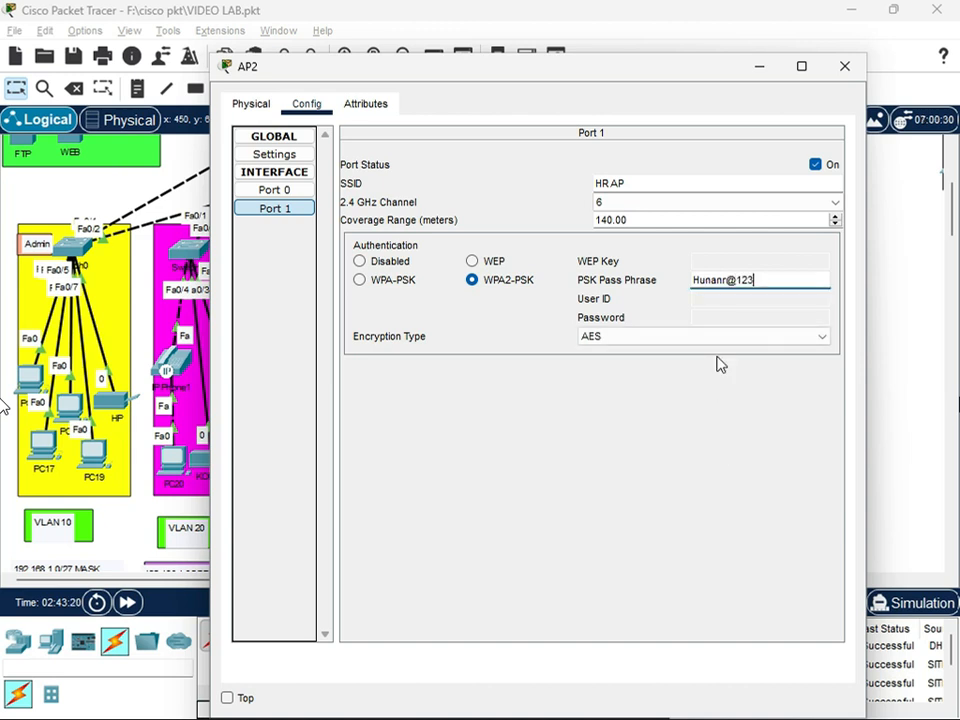
key(BackSpace)
key(BackSpace)
text(man)
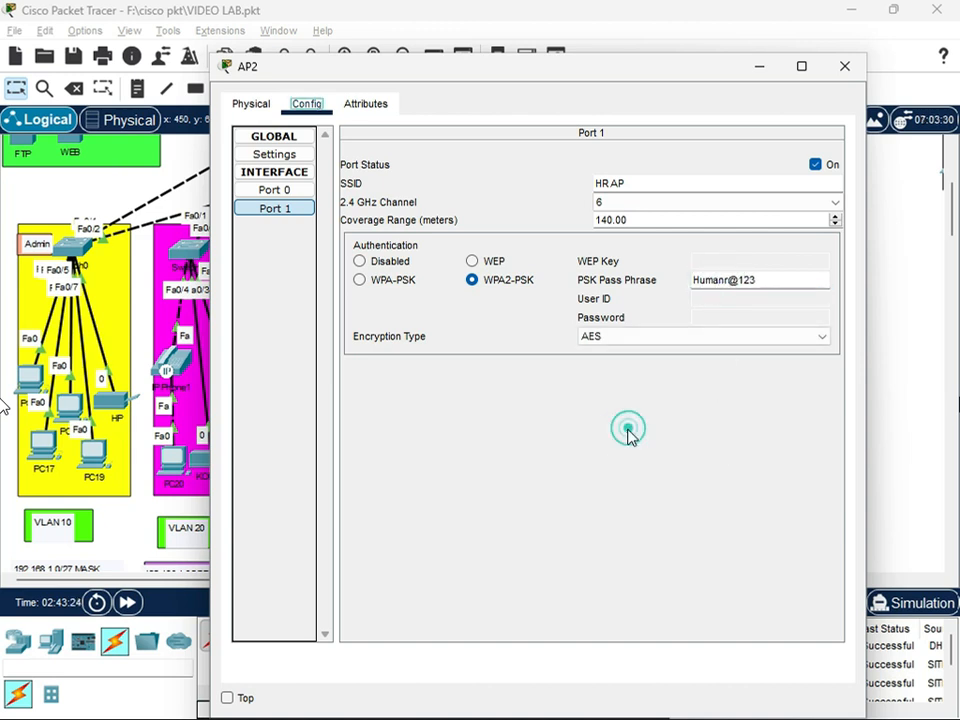
click(845, 66)
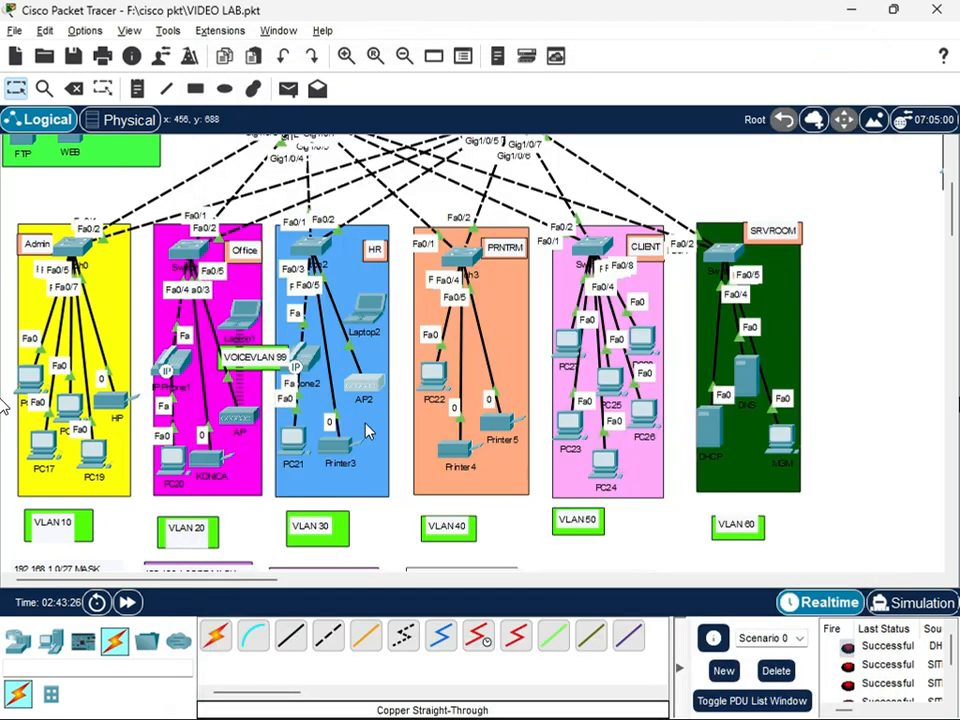
Power off Laptop2 in the HR area, replace its network module with the WPC300N wireless module, and power it on
click(370, 306)
drag(577, 434, 313, 438)
click(429, 432)
drag(319, 155, 583, 450)
click(429, 435)
Open Laptop2's PC Wireless connection page and refresh the list of available networks
click(362, 103)
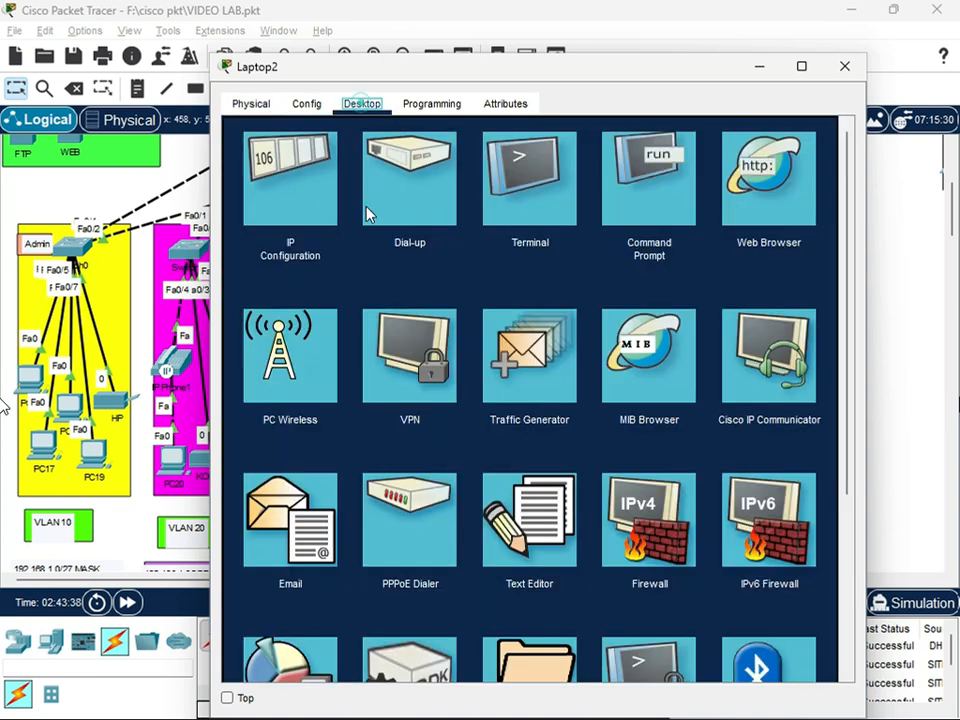
click(296, 345)
click(391, 304)
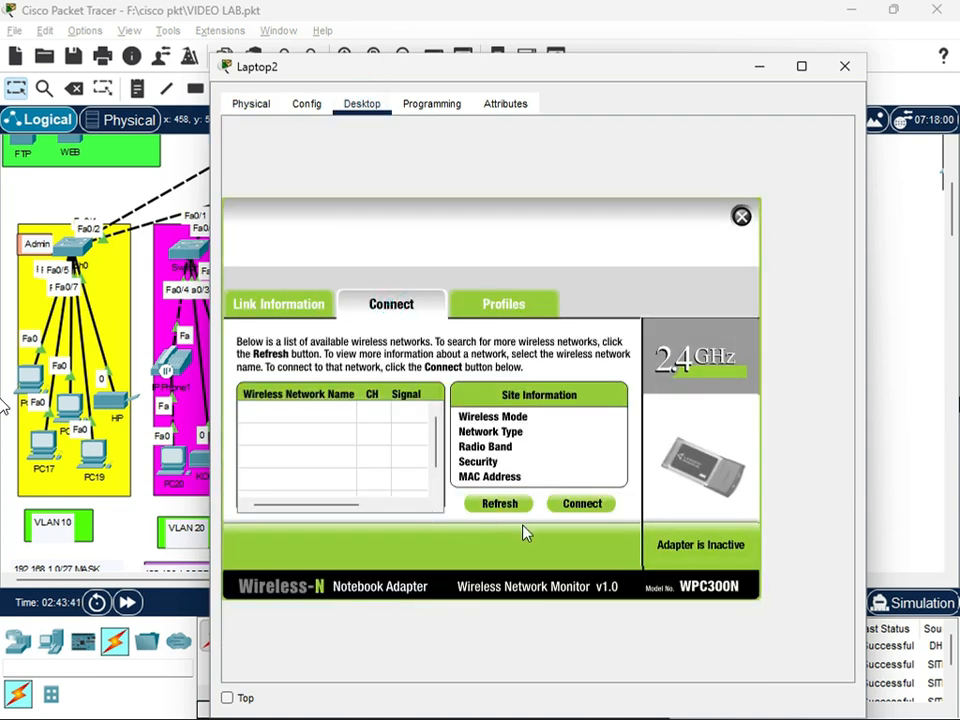
click(503, 505)
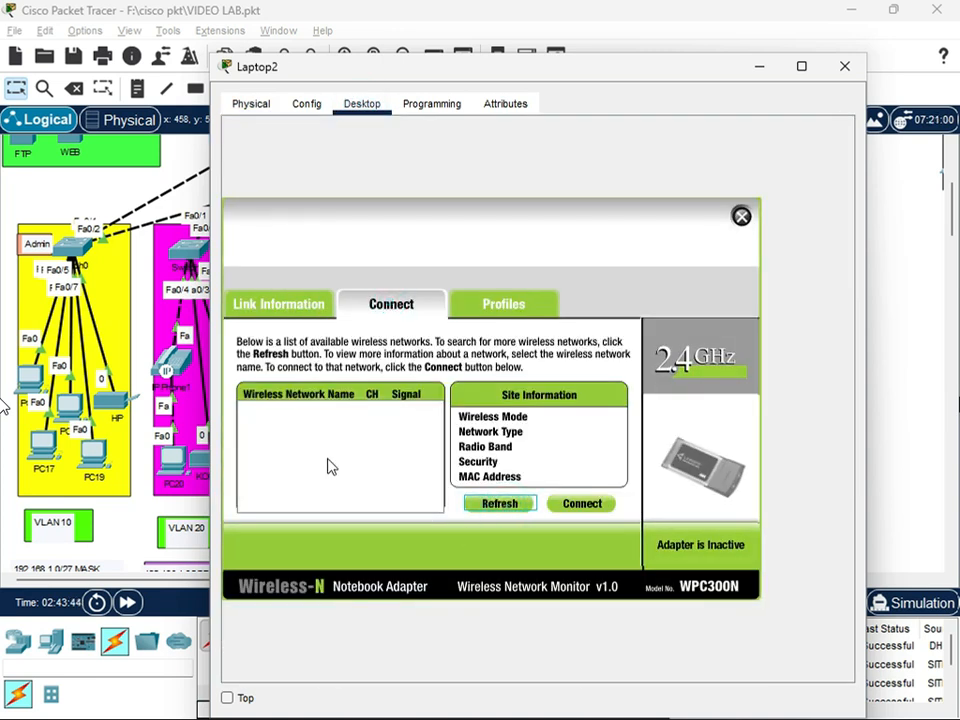
Try to connect Laptop2 to the HR AP wireless network by entering a WPA2 pre-shared key
click(279, 446)
click(582, 504)
click(377, 421)
text(humanr@123)
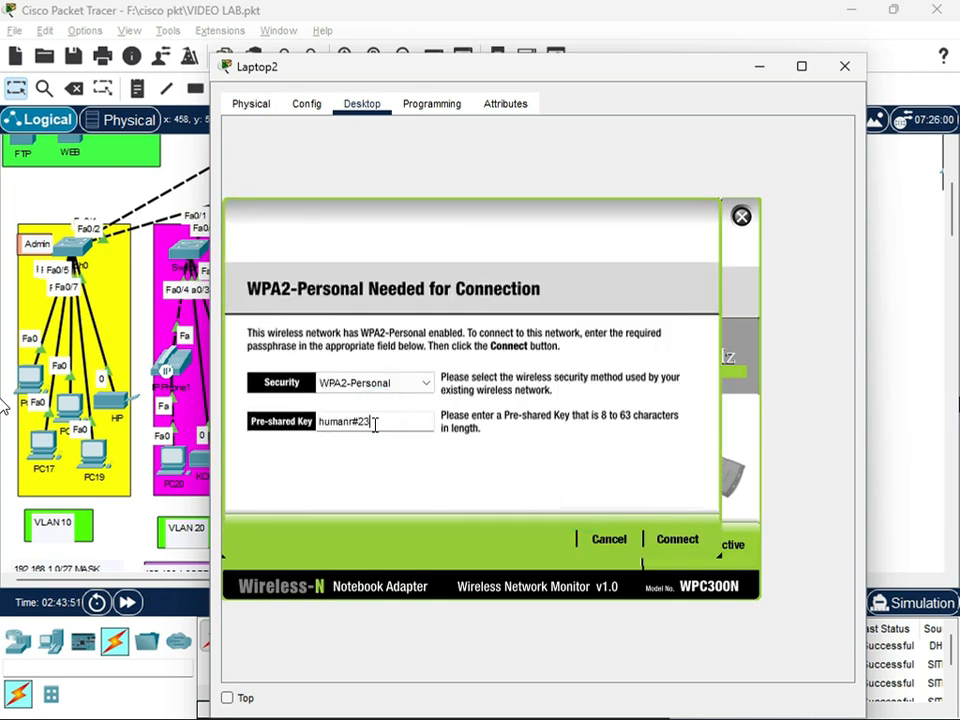
click(673, 545)
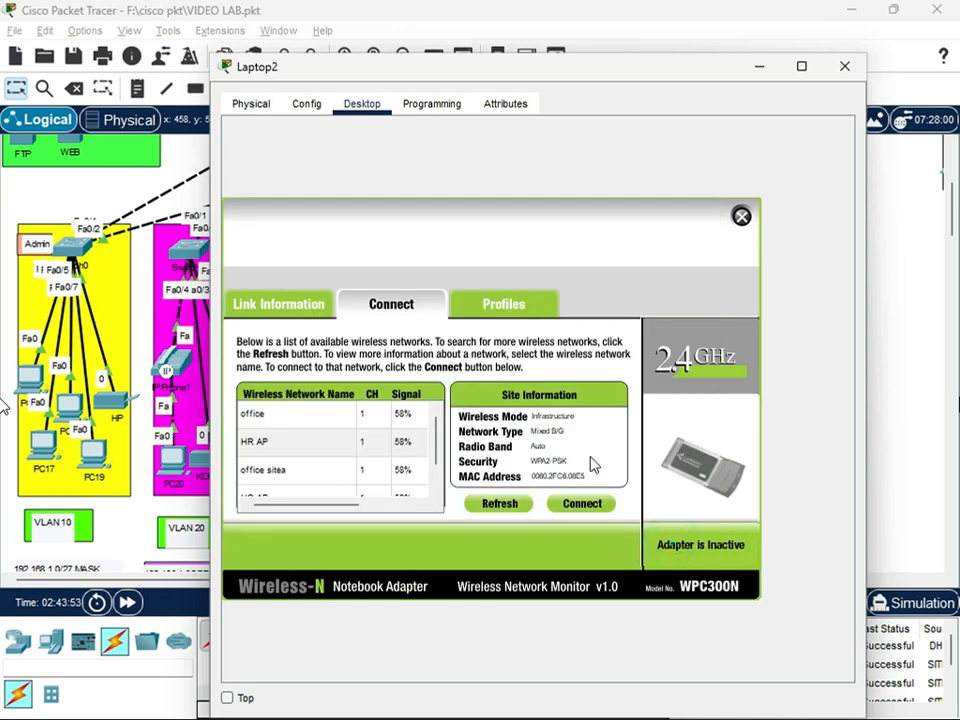
Connect Laptop2 to HR AP, entering the pre-shared key exactly as configured on AP2
click(397, 449)
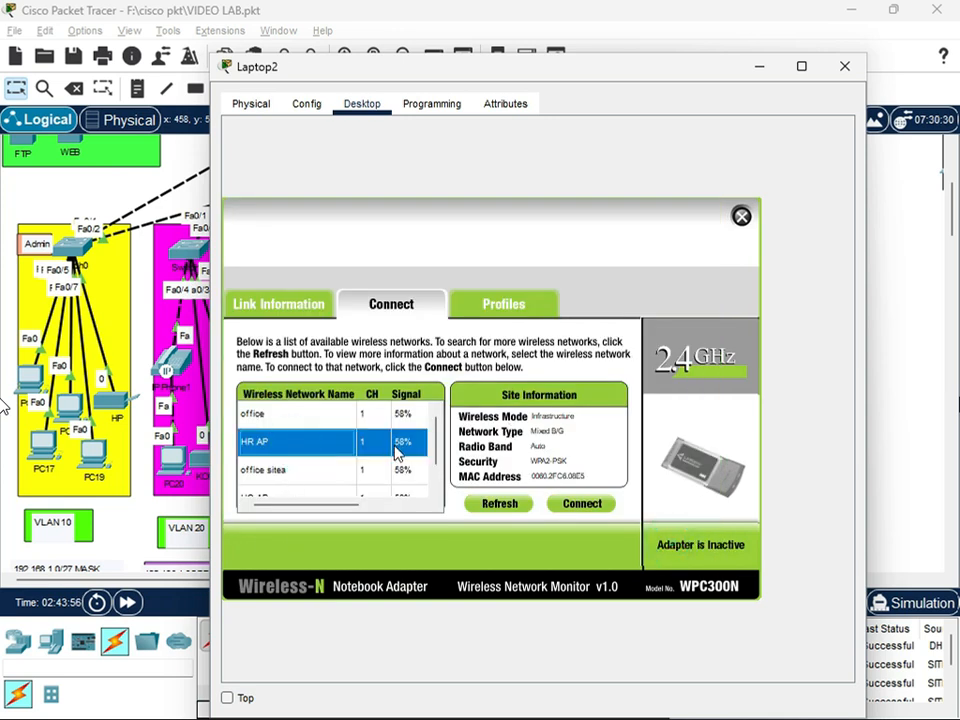
click(561, 503)
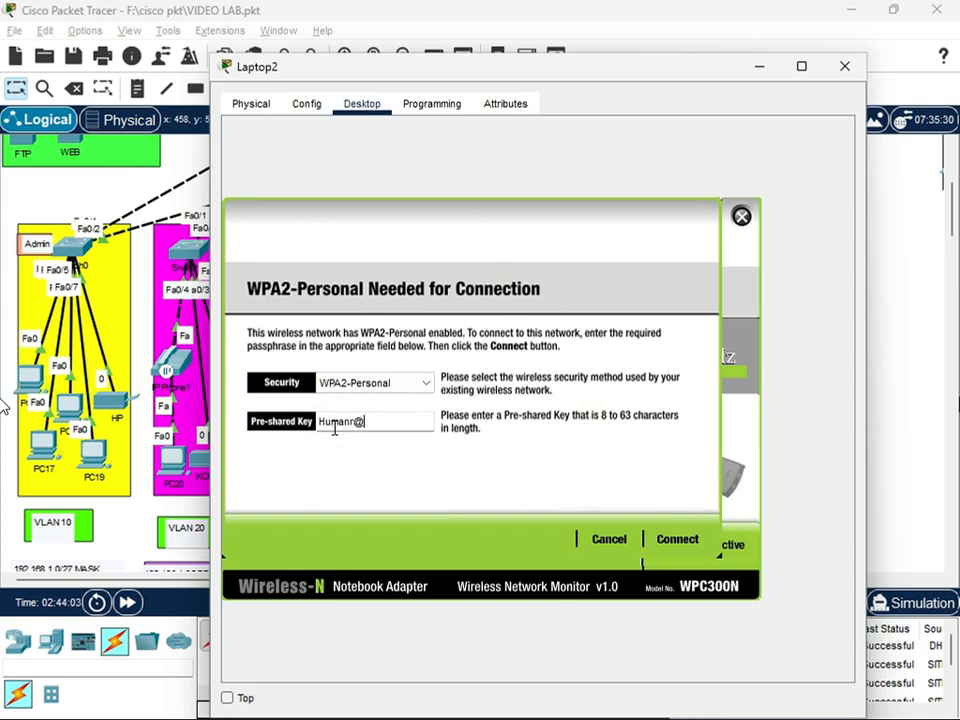
click(677, 540)
click(741, 216)
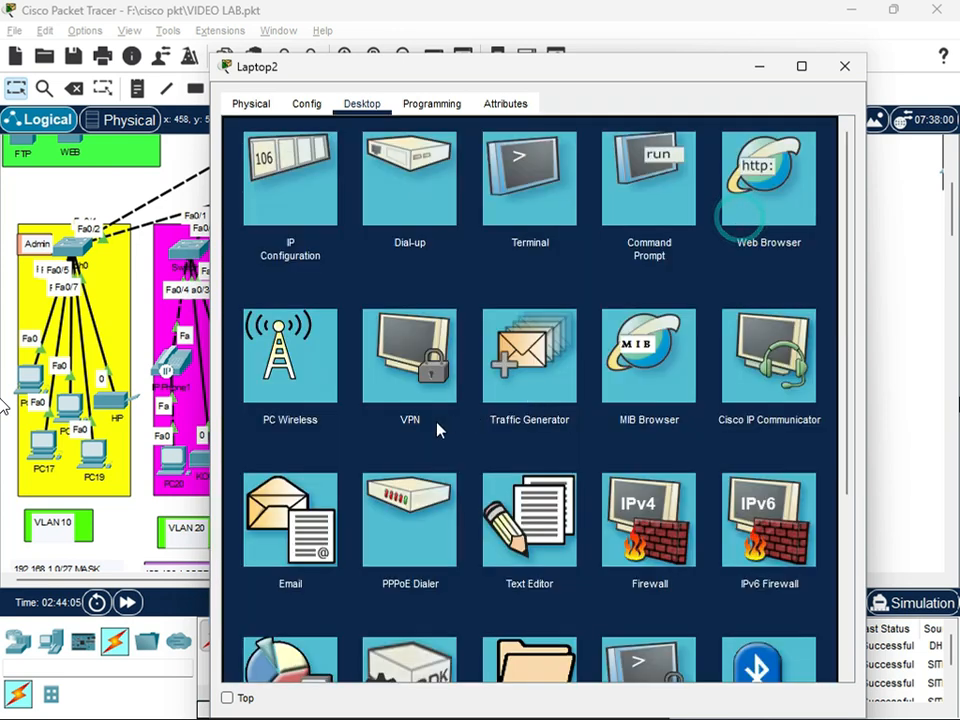
click(844, 66)
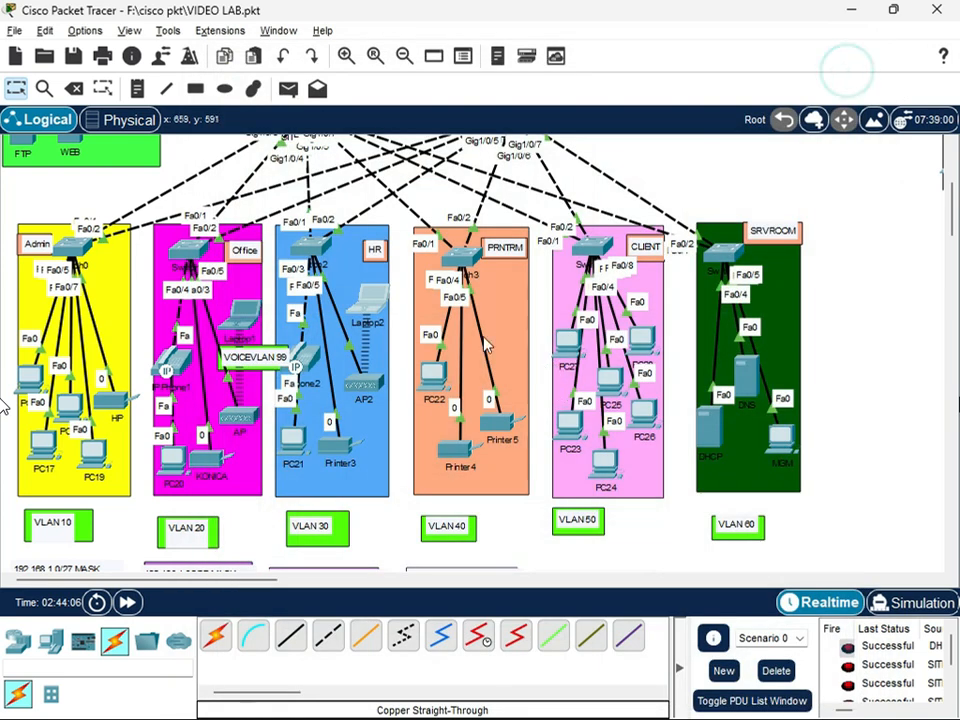
Set Printer3's IPv4 gateway and DNS configuration in the HR area to DHCP
click(343, 466)
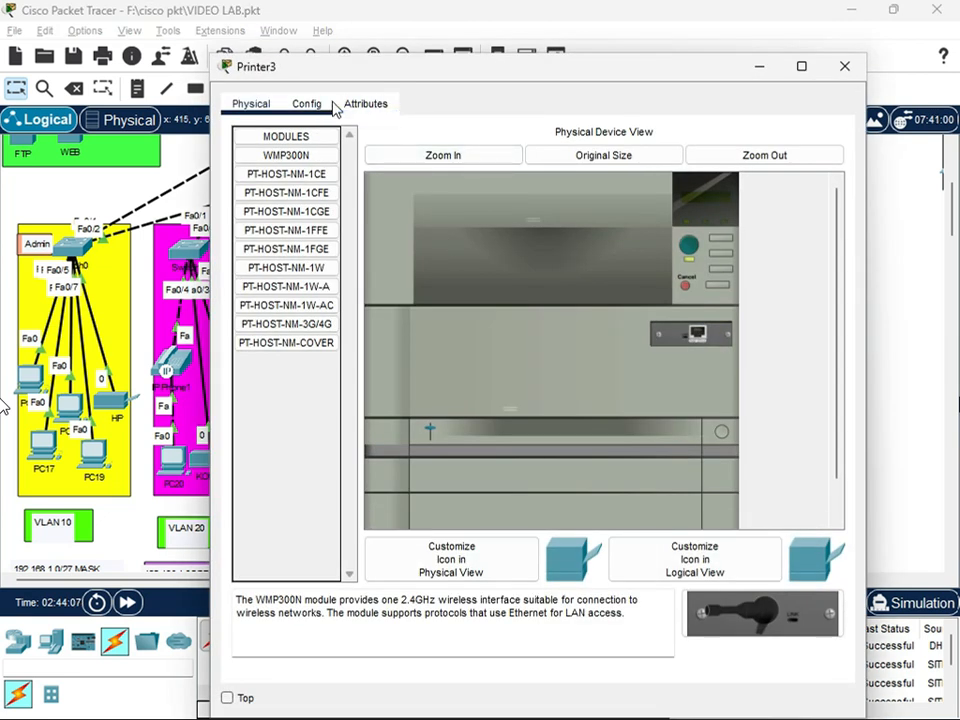
click(306, 104)
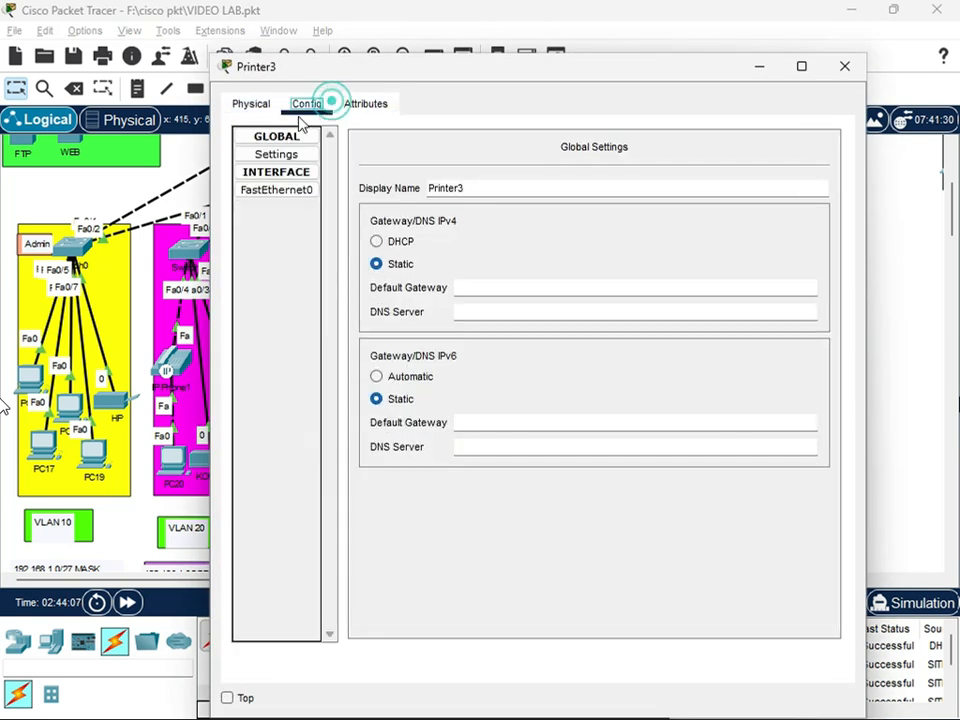
click(377, 240)
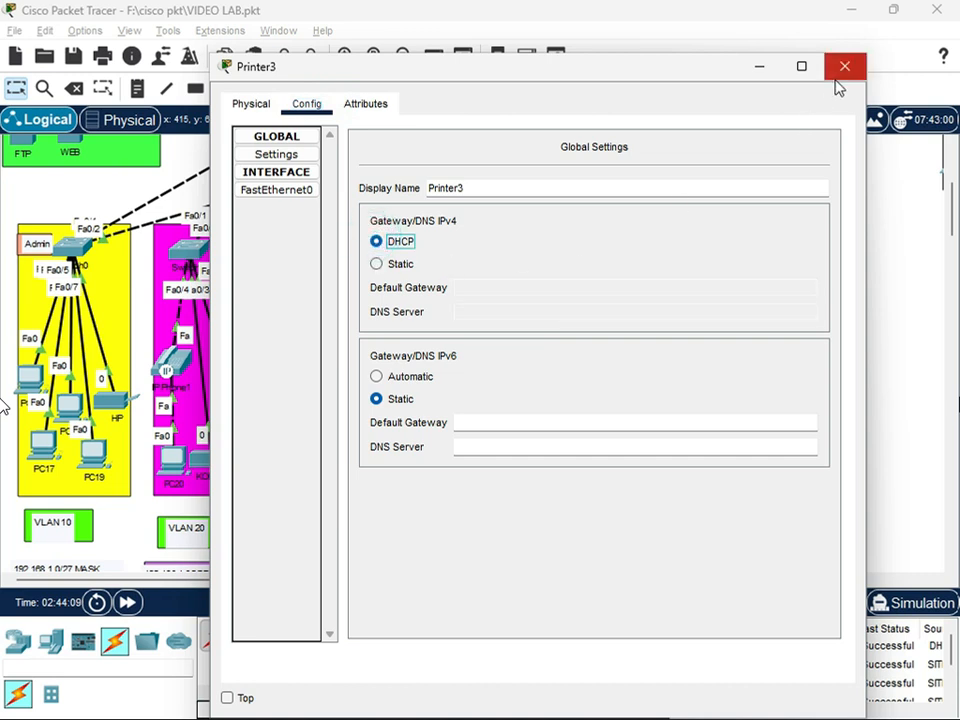
click(838, 86)
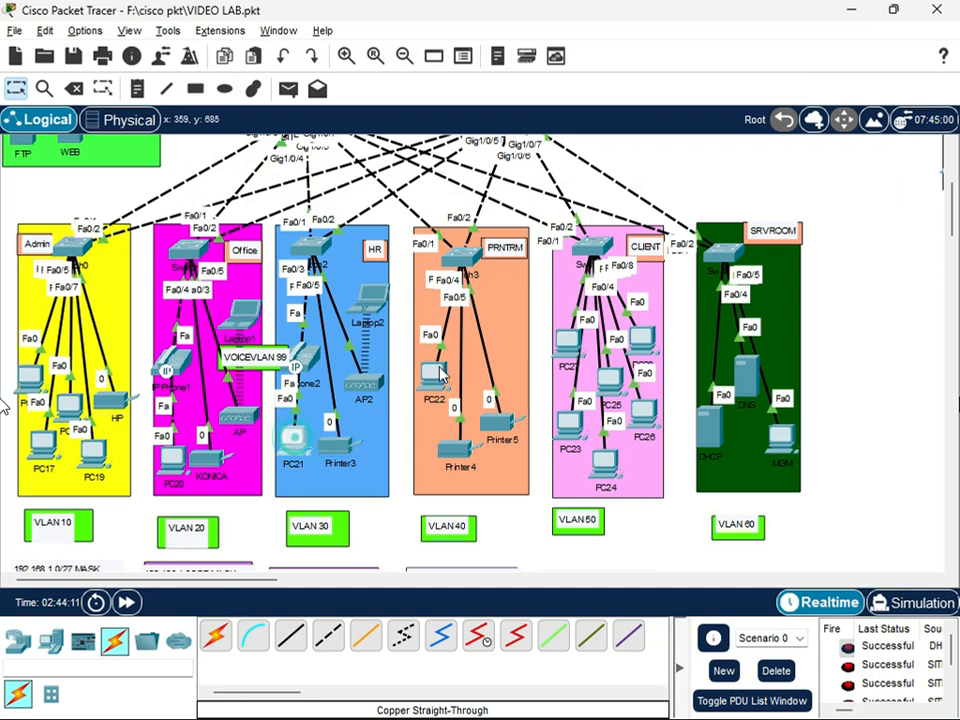
Check the IP configuration of PC21 in the HR area
click(305, 455)
click(290, 207)
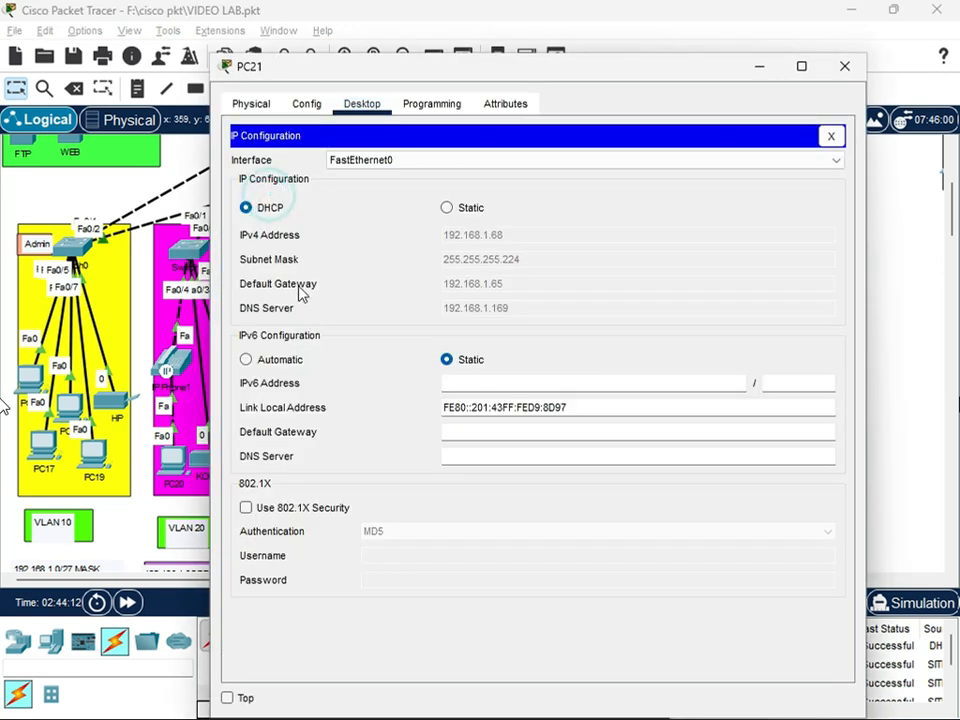
click(845, 67)
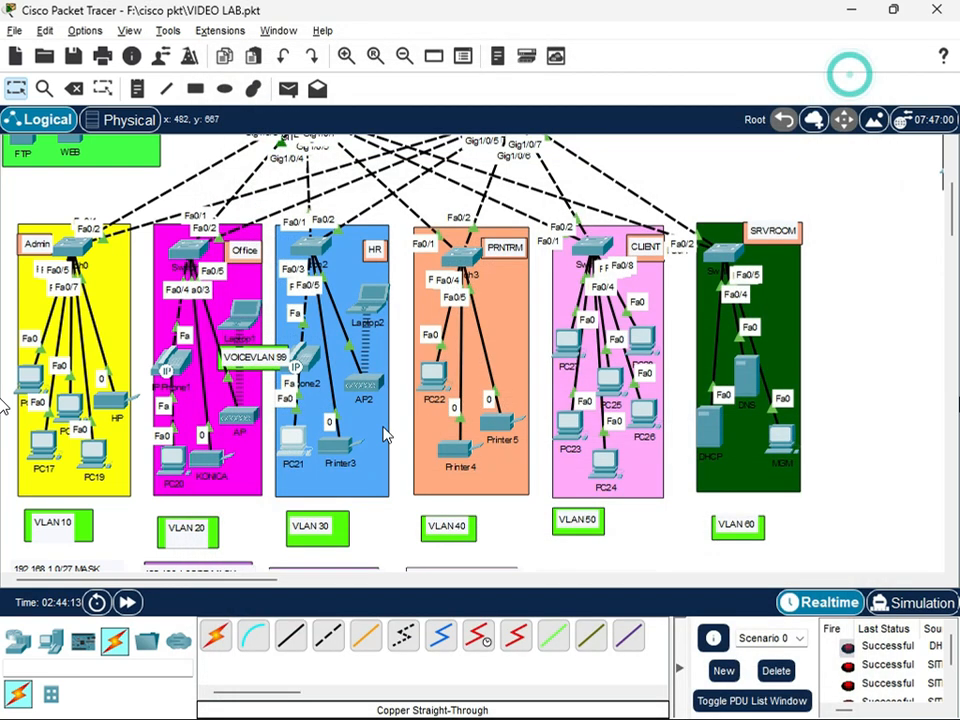
Set PC22 in the PRNTRM VLAN 40 area to obtain its IPv4 settings through DHCP
click(432, 375)
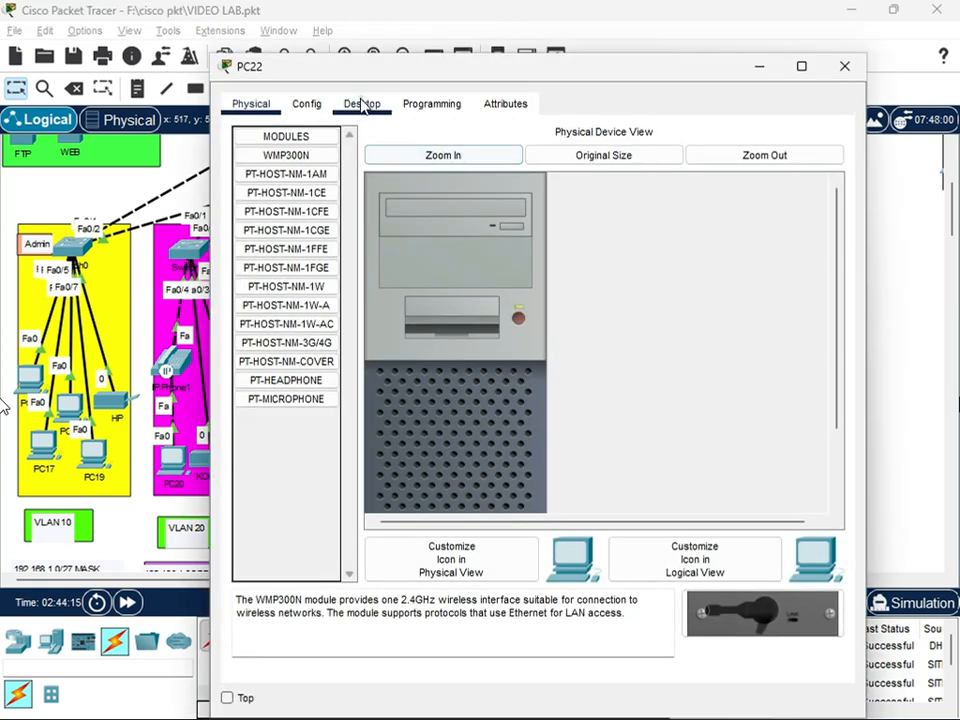
click(362, 103)
click(316, 203)
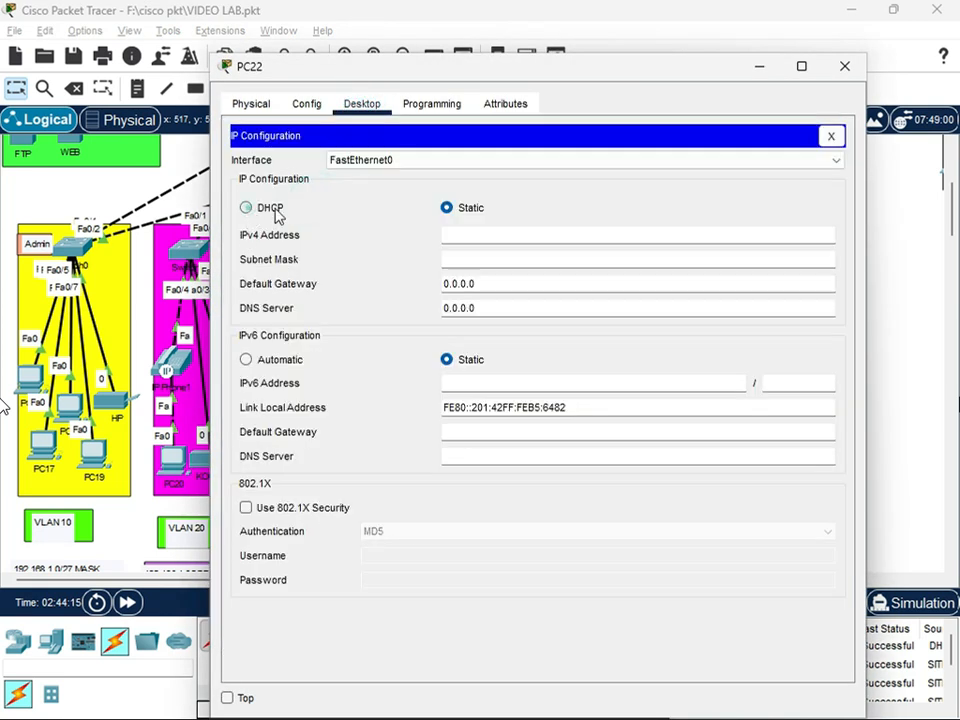
click(272, 208)
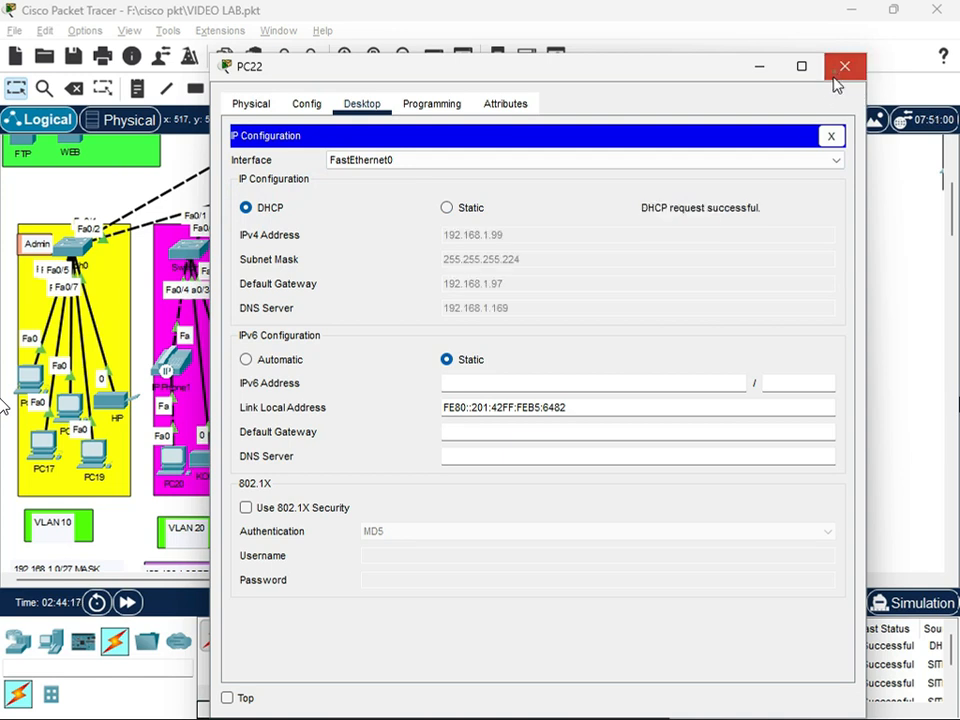
click(837, 75)
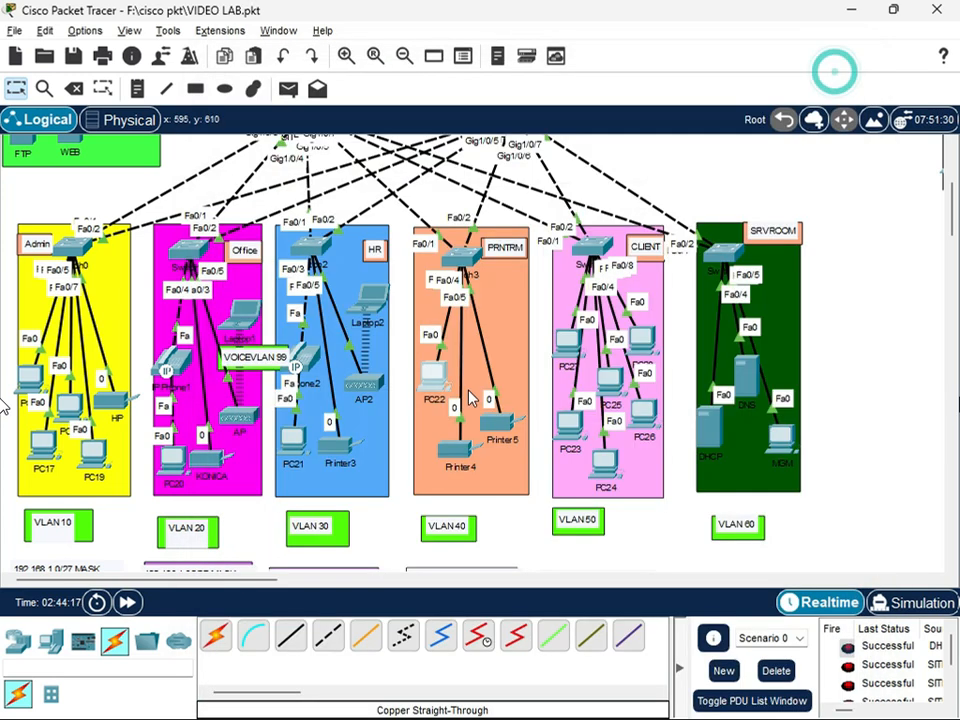
Set Printer4's IPv4 gateway and DNS configuration in the PRNTRM area to DHCP
click(449, 440)
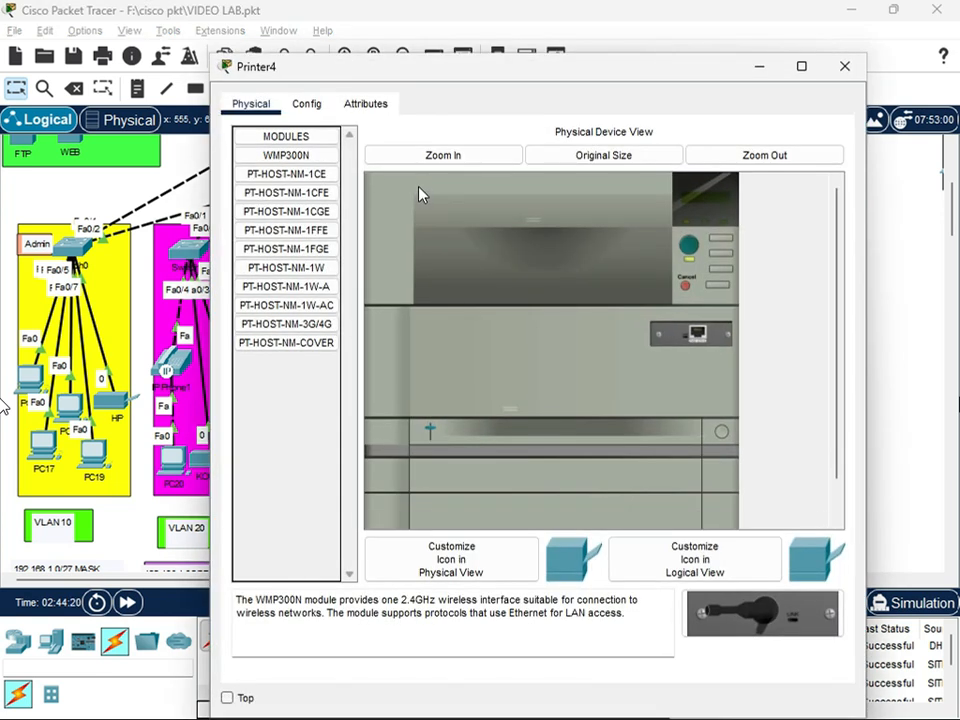
click(310, 106)
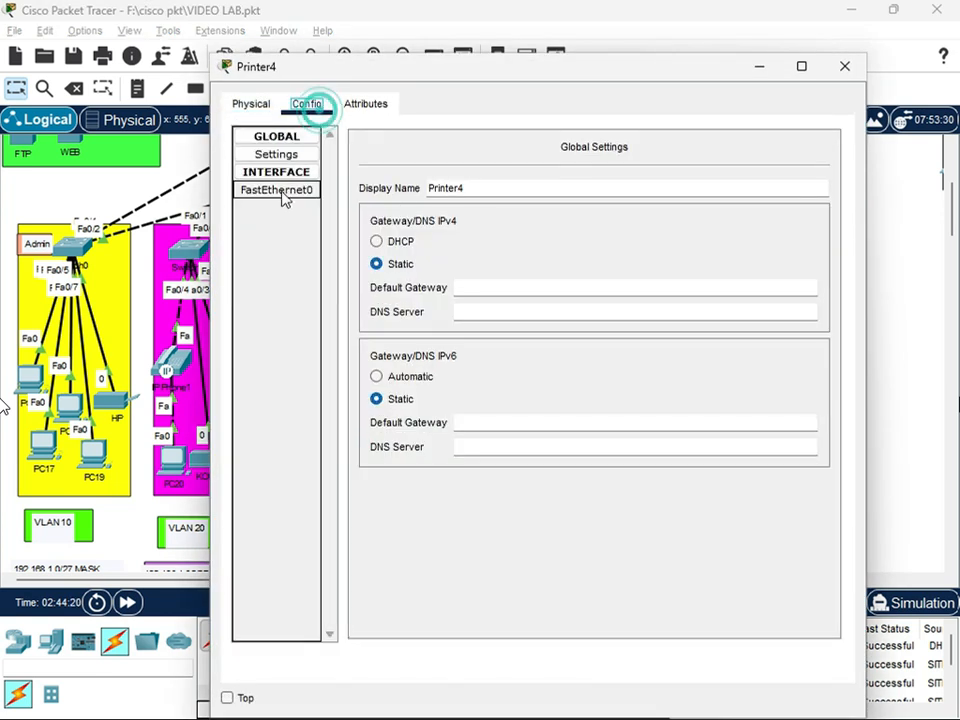
click(388, 242)
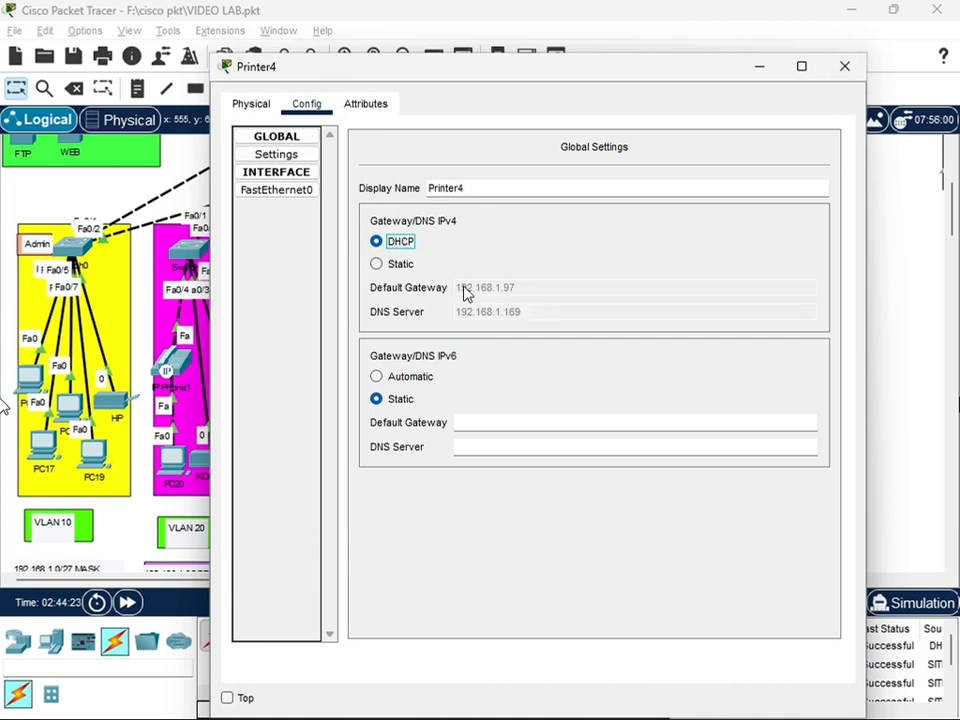
click(843, 67)
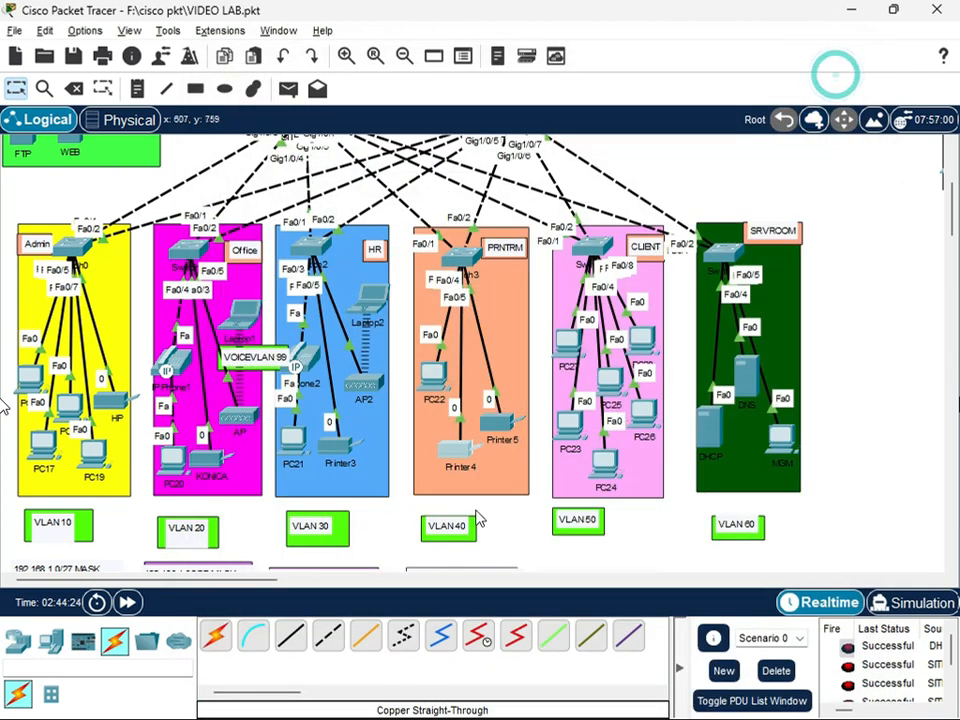
Set Printer5's IPv4 gateway and DNS configuration in the PRNTRM area to DHCP
click(500, 405)
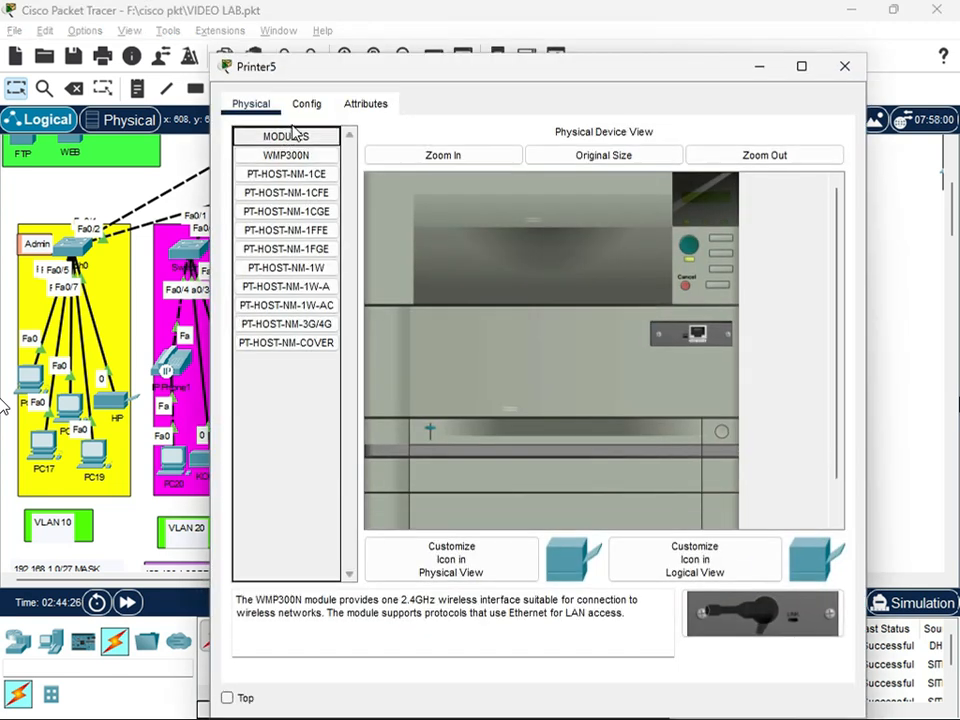
click(306, 103)
click(384, 241)
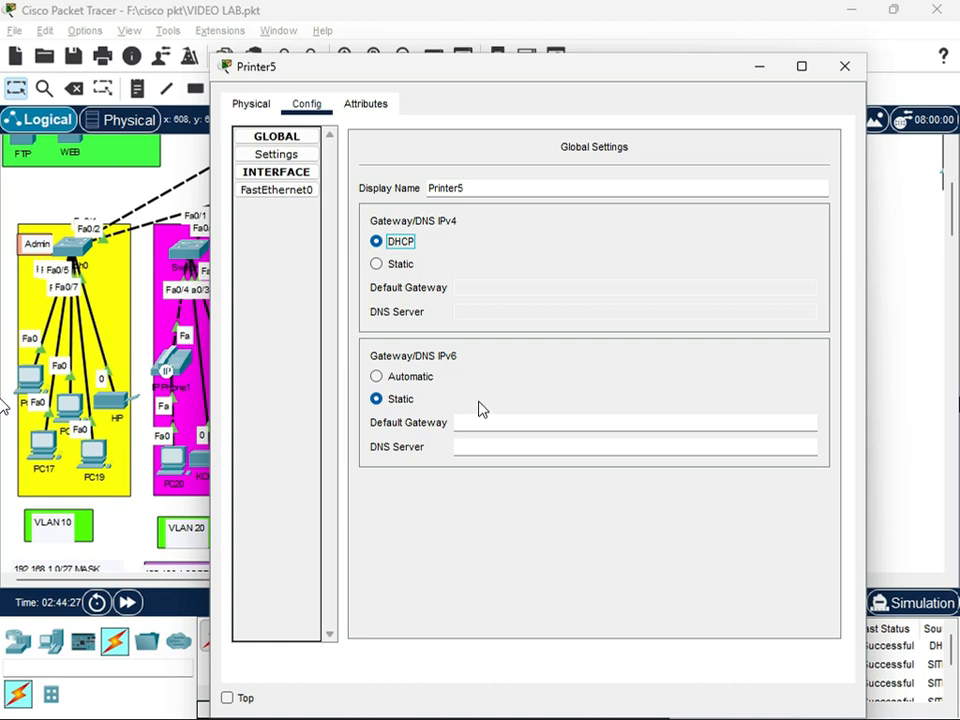
click(844, 66)
Check the GigabitEthernet1/0/3 port settings of SITEA_SW1, then return its command line to global configuration mode
scroll(290, 230, up, 1)
click(290, 232)
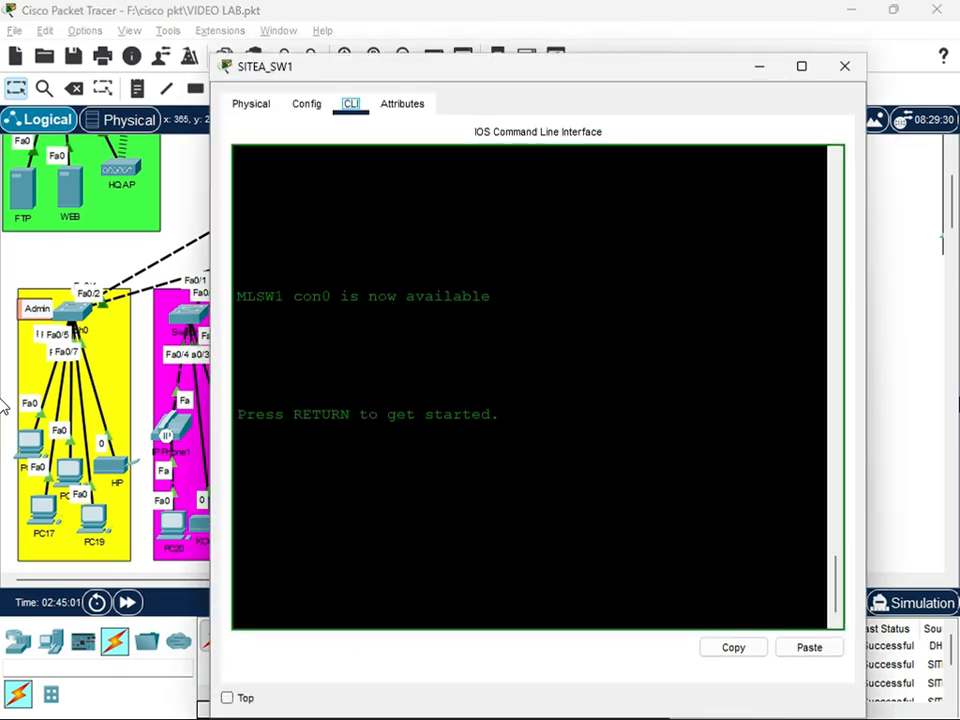
click(306, 104)
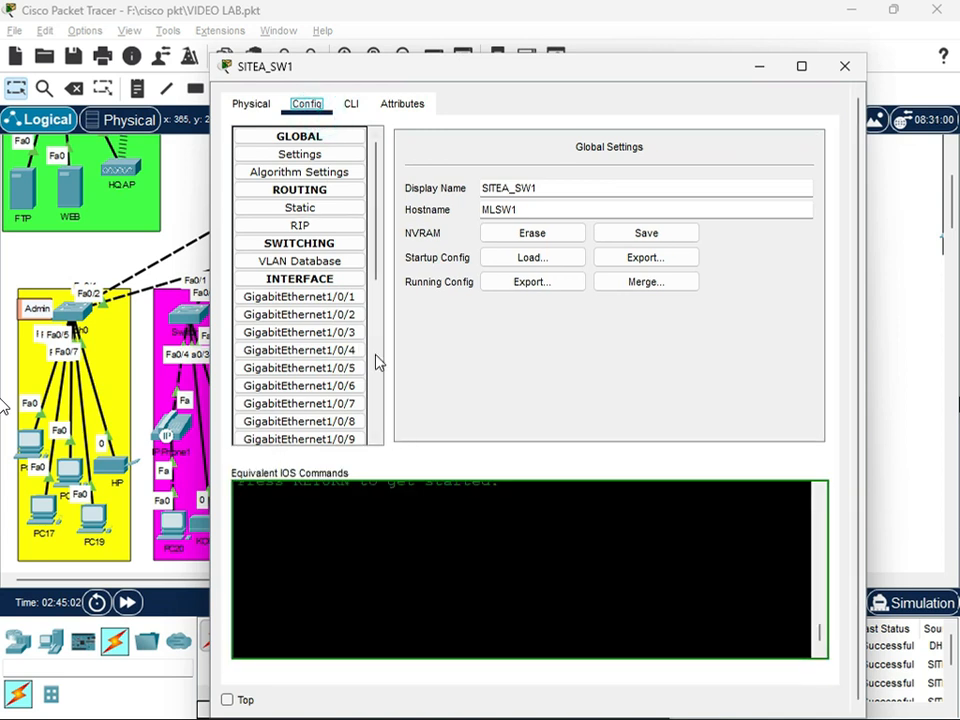
click(340, 332)
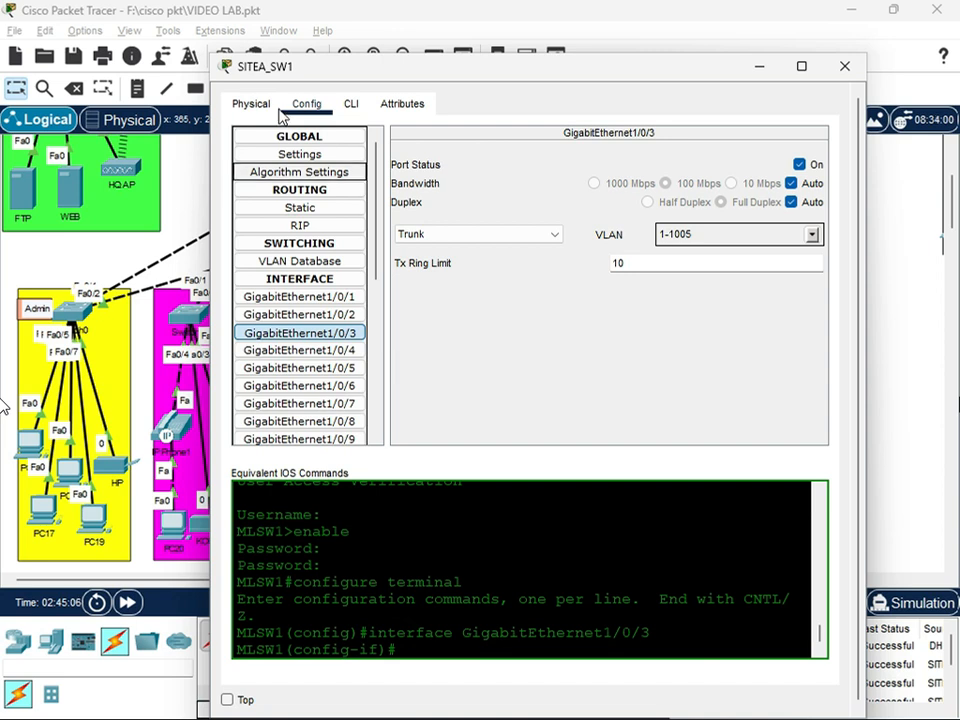
click(349, 102)
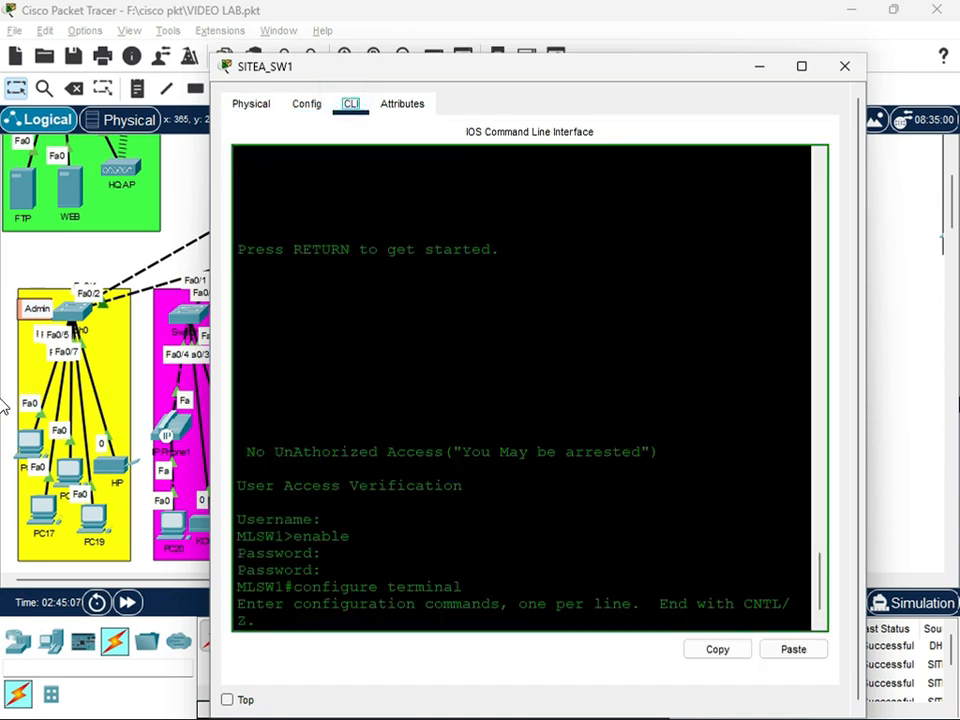
text(interface GigabitEthernet1/0/3)
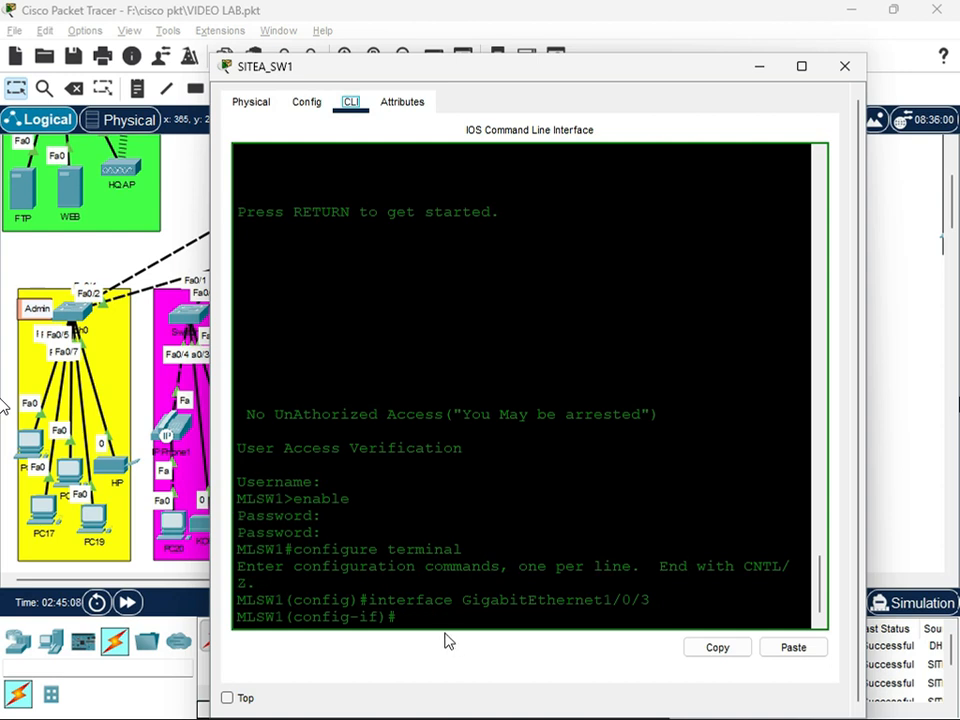
text(exit)
key(Return)
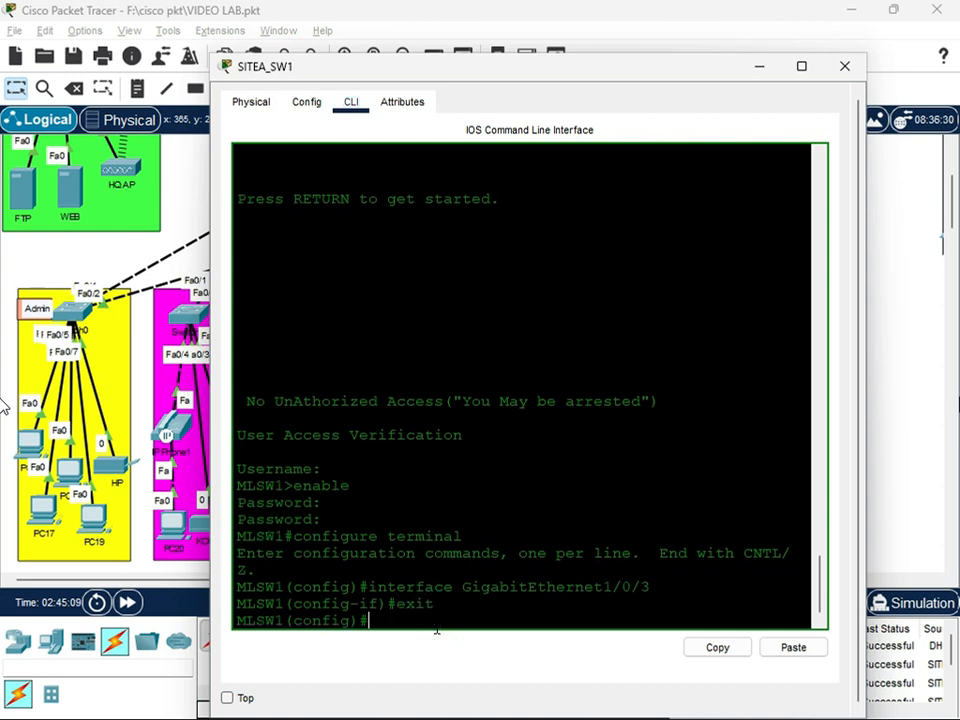
key(Return)
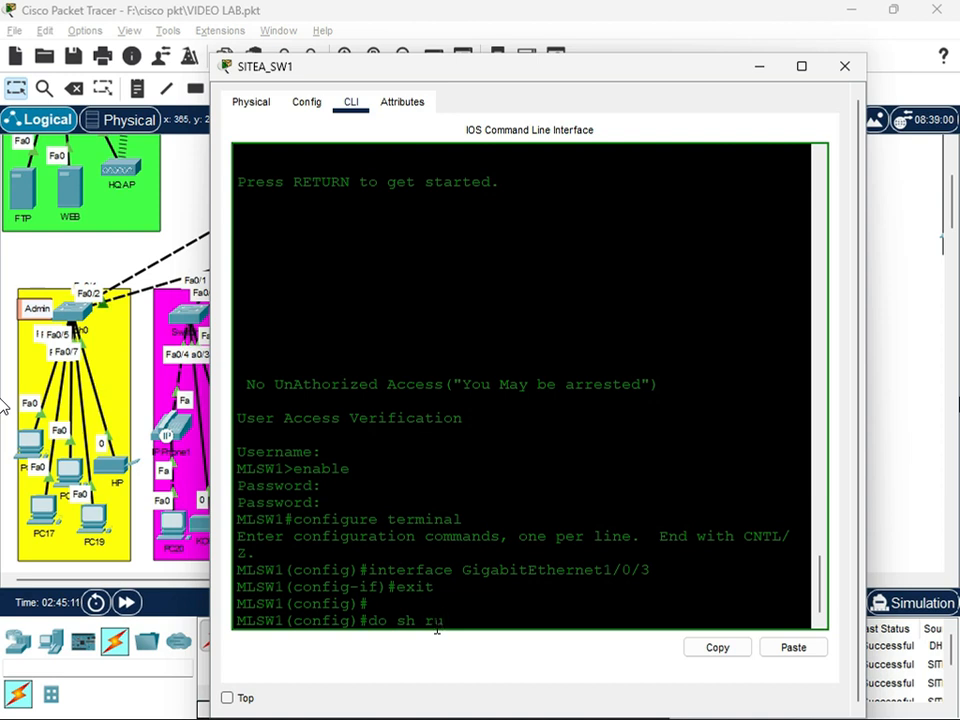
Run do sh run on SITEA_SW1 and examine the switchport configuration of its GigabitEthernet interfaces
text(do sh run)
key(Return)
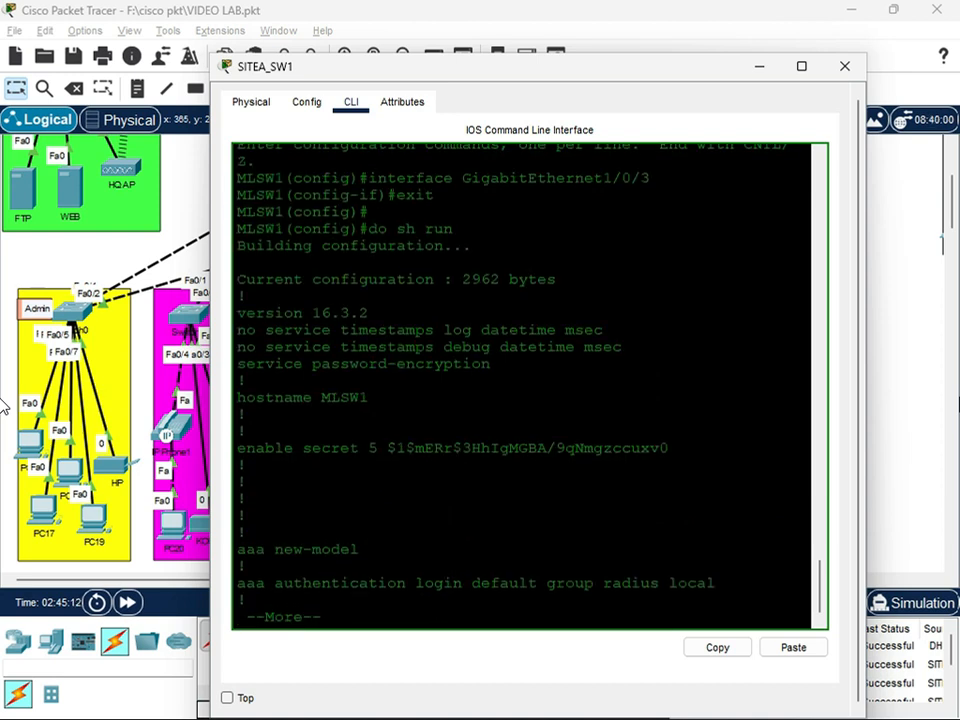
key(Return)
key(Return)
key(Return)
key(Return)
key(Return)
key(Return)
key(Return)
key(Return)
key(Return)
key(Return)
key(Return)
key(Return)
key(Return)
key(Return)
key(Return)
key(Return)
key(Return)
key(Return)
key(Return)
key(Return)
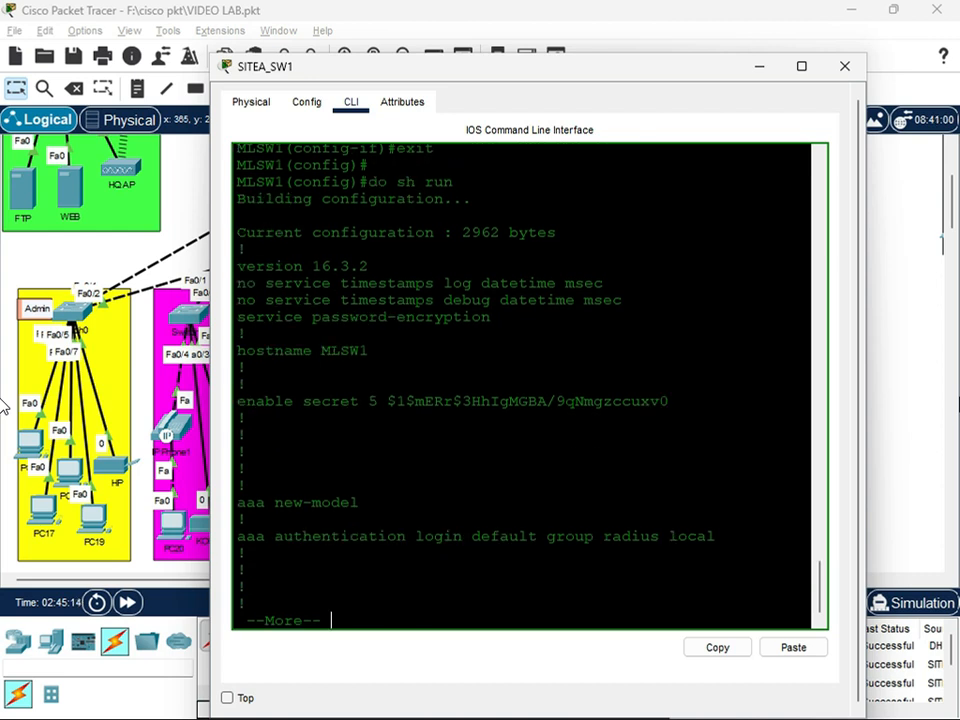
key(Return)
key(Return)
key(Return)
key(Return)
key(Return)
key(Return)
key(Return)
key(Return)
key(Return)
key(Return)
key(Return)
key(Return)
key(Return)
key(Return)
key(Return)
key(Return)
key(Return)
key(Return)
key(Return)
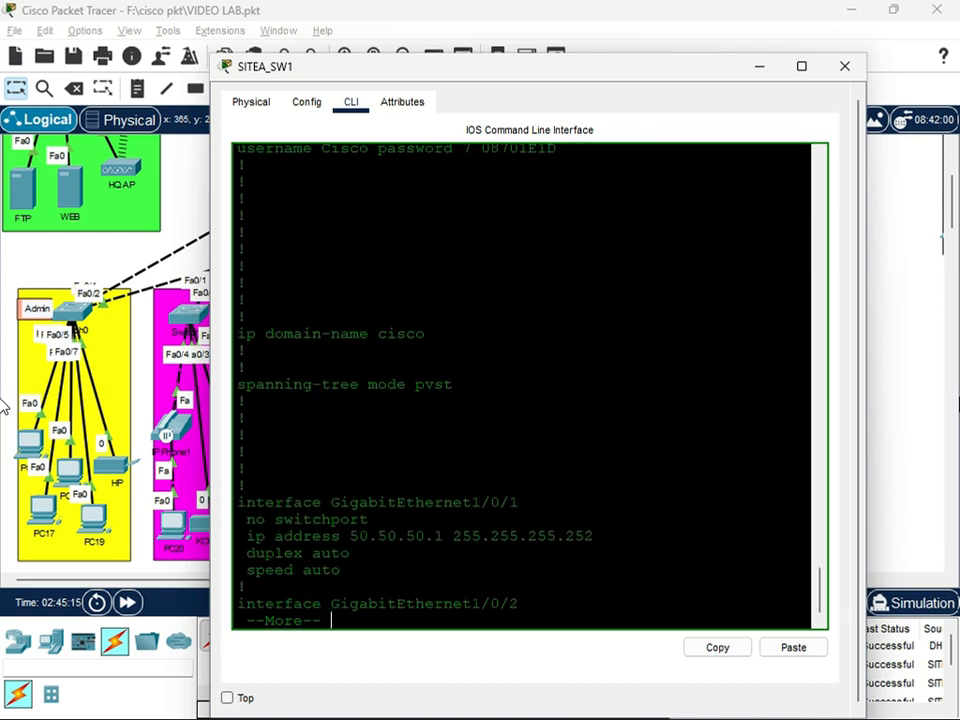
key(Return)
key(Return)
key(Return)
key(Return)
key(Return)
key(Return)
key(Return)
key(Return)
key(Return)
key(Return)
key(Return)
key(Return)
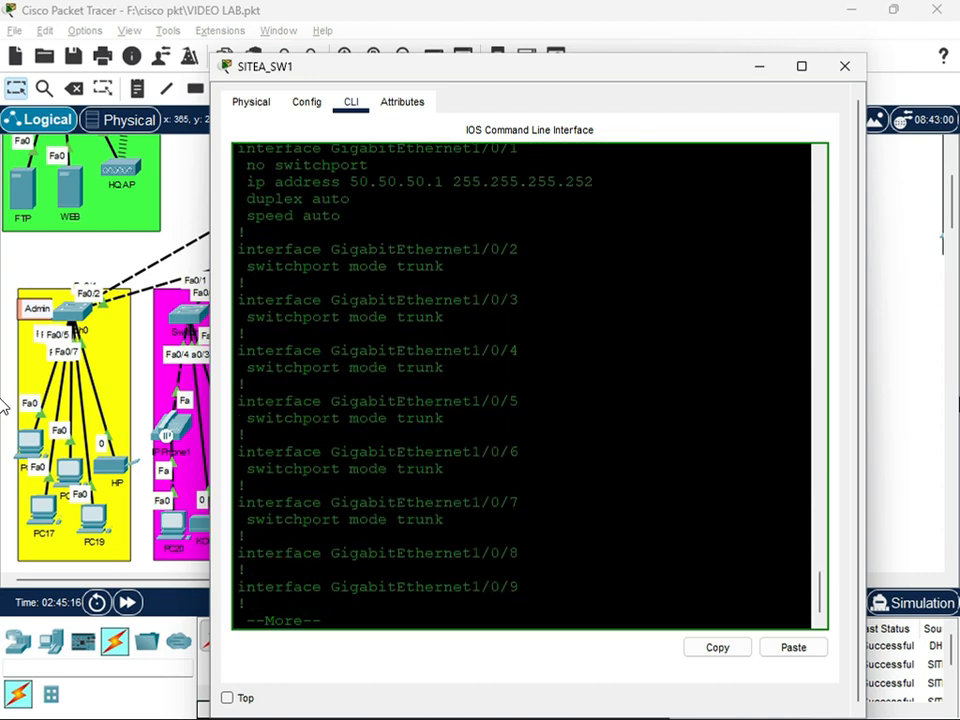
key(Return)
key(Return)
key(Return)
key(Return)
key(Return)
key(Return)
key(Return)
key(Return)
key(Return)
key(Return)
key(Return)
key(Return)
key(Return)
key(Return)
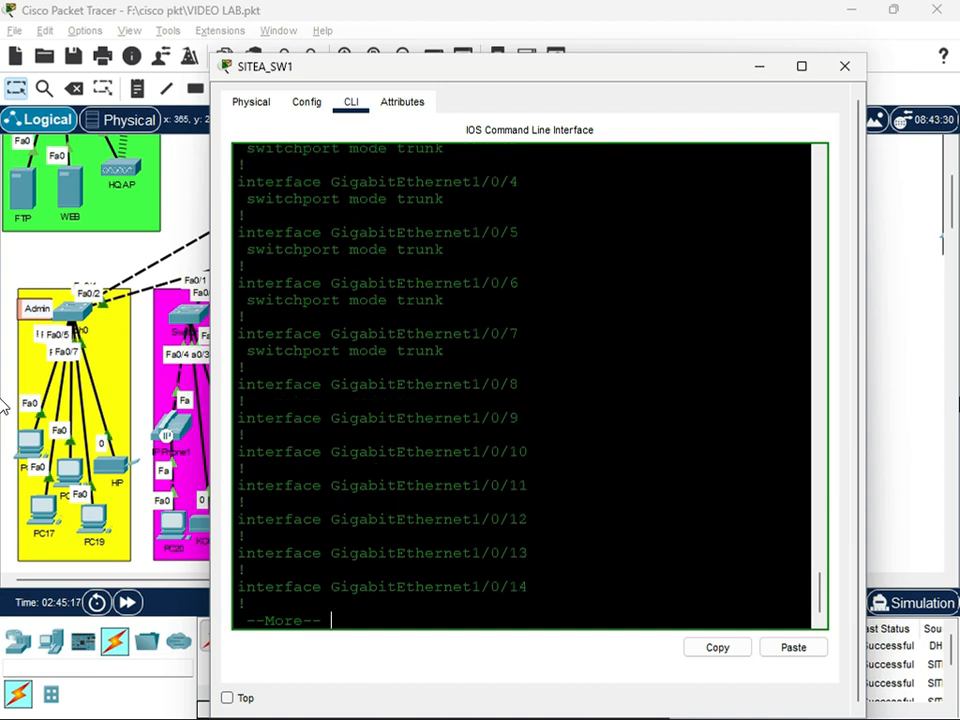
key(q)
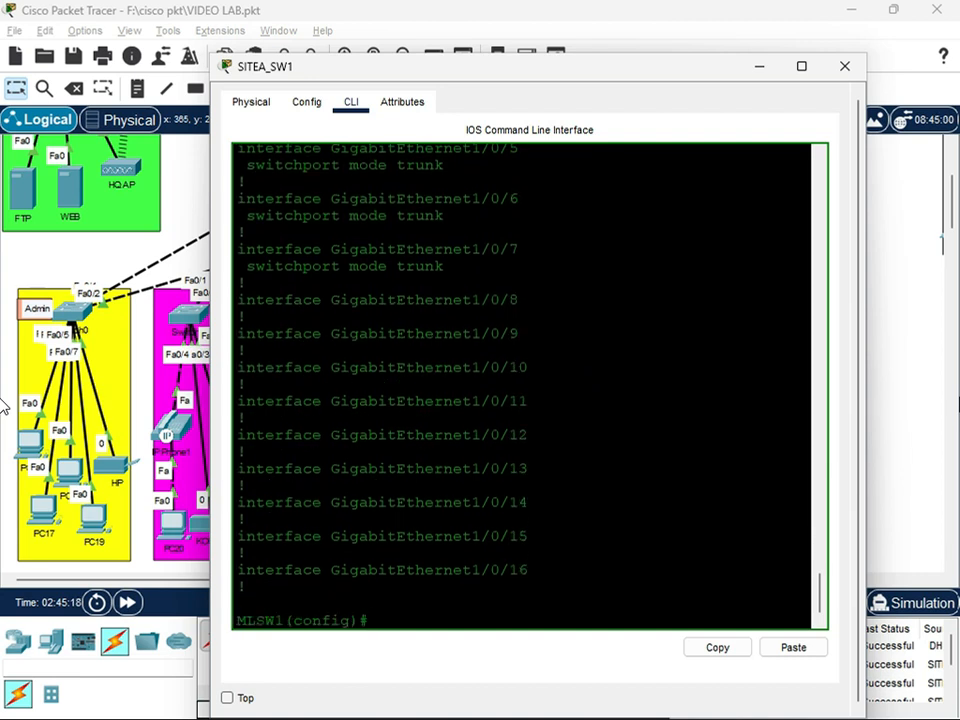
Rerun do sh run on SITEA_SW1 and examine the IP and helper addresses of the VLAN 10 to VLAN 60 interfaces
key(Return)
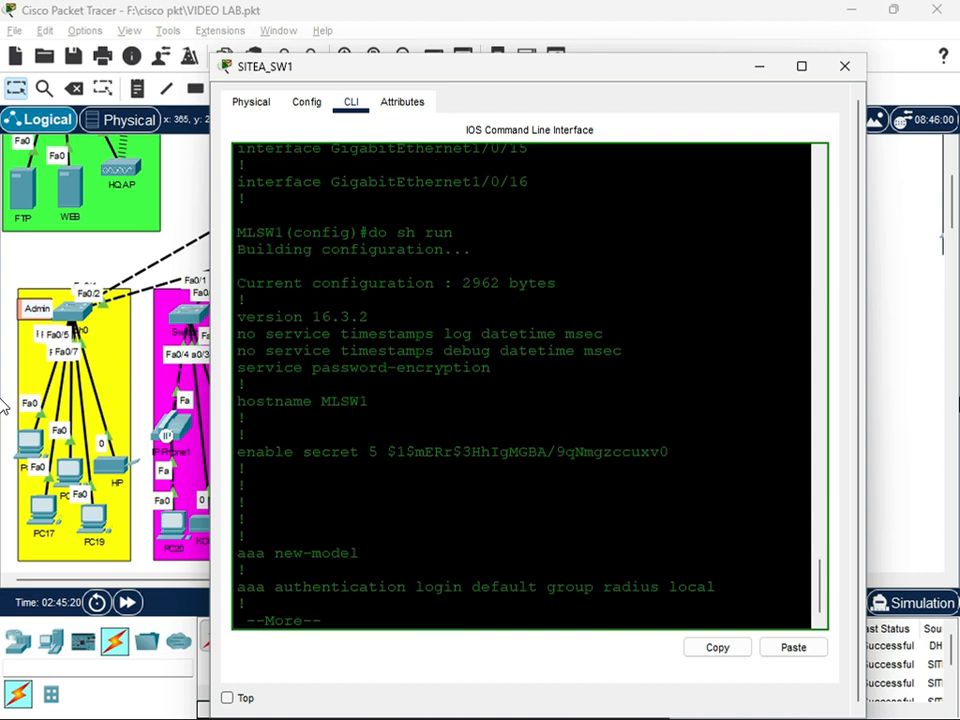
key(q)
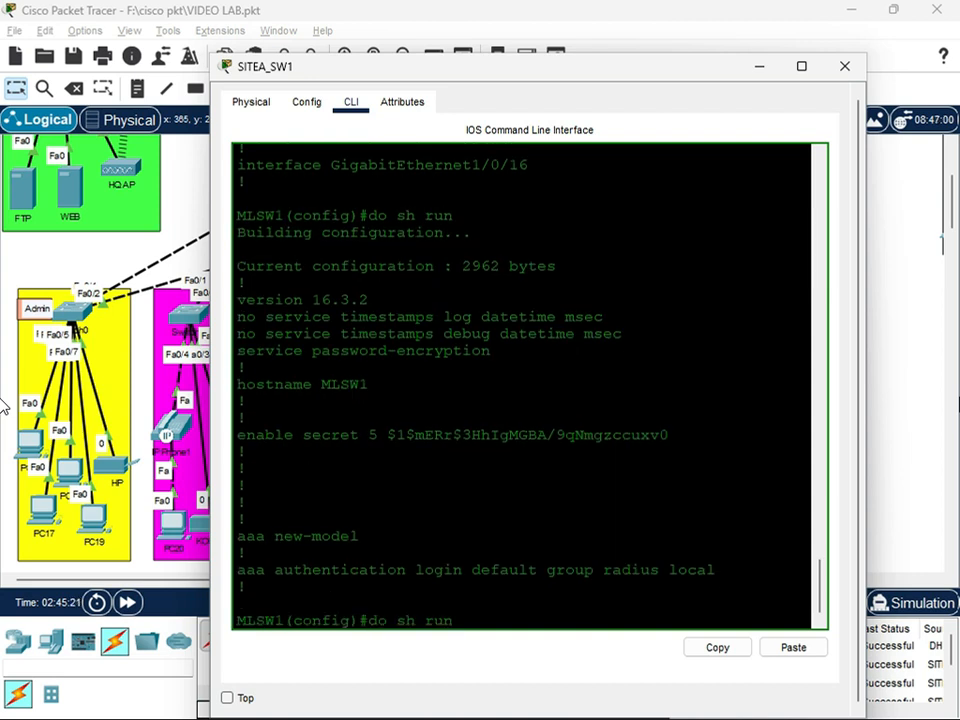
key(Return)
key(Return)
key(Return)
key(Return)
key(Return)
key(Return)
key(Return)
key(Return)
key(Return)
key(Return)
key(Return)
key(Return)
key(Return)
key(Return)
key(Return)
key(Return)
key(Return)
key(Return)
key(Return)
key(Return)
key(Return)
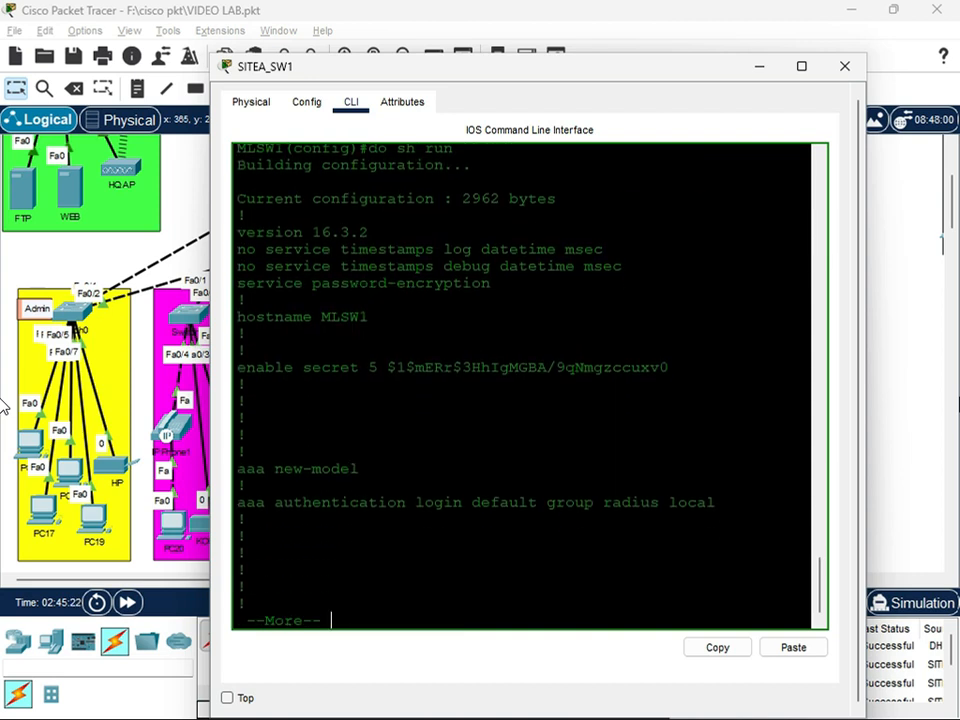
key(Return)
key(Return)
key(Return)
key(Return)
key(Return)
key(Return)
key(Return)
key(Return)
key(Return)
key(Return)
key(Return)
key(Return)
key(Return)
key(Return)
key(Return)
key(Return)
key(Return)
key(Return)
key(Return)
key(Return)
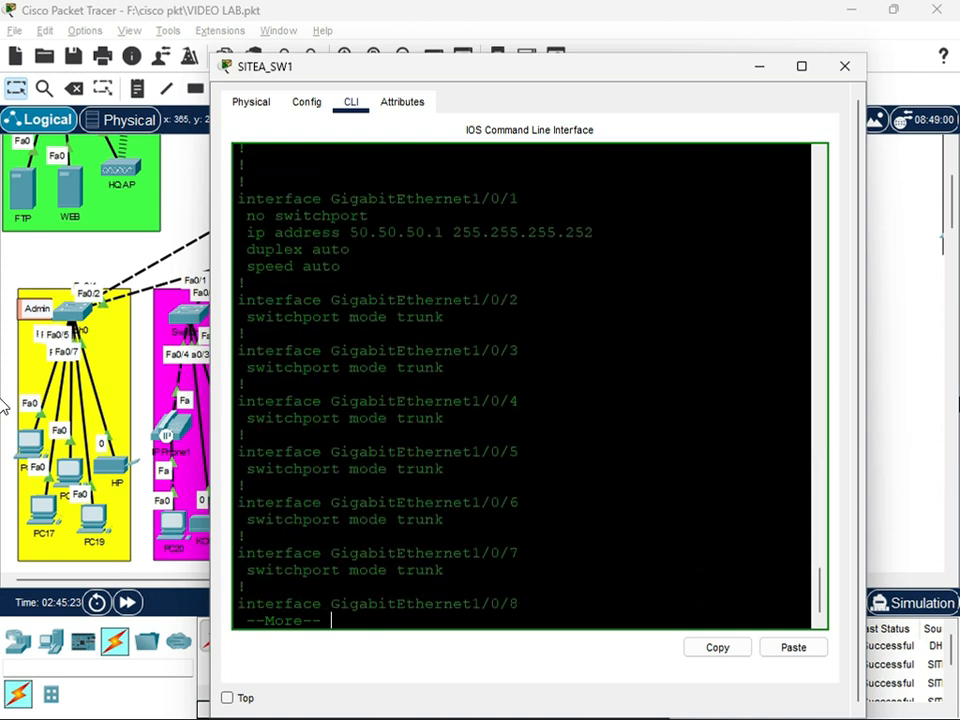
key(Return)
key(Return)
key(Return)
key(Return)
key(Return)
key(Return)
key(Return)
key(Return)
key(Return)
key(Return)
key(Return)
key(Return)
key(Return)
key(Return)
key(Return)
key(Return)
key(Return)
key(Return)
key(Return)
key(Return)
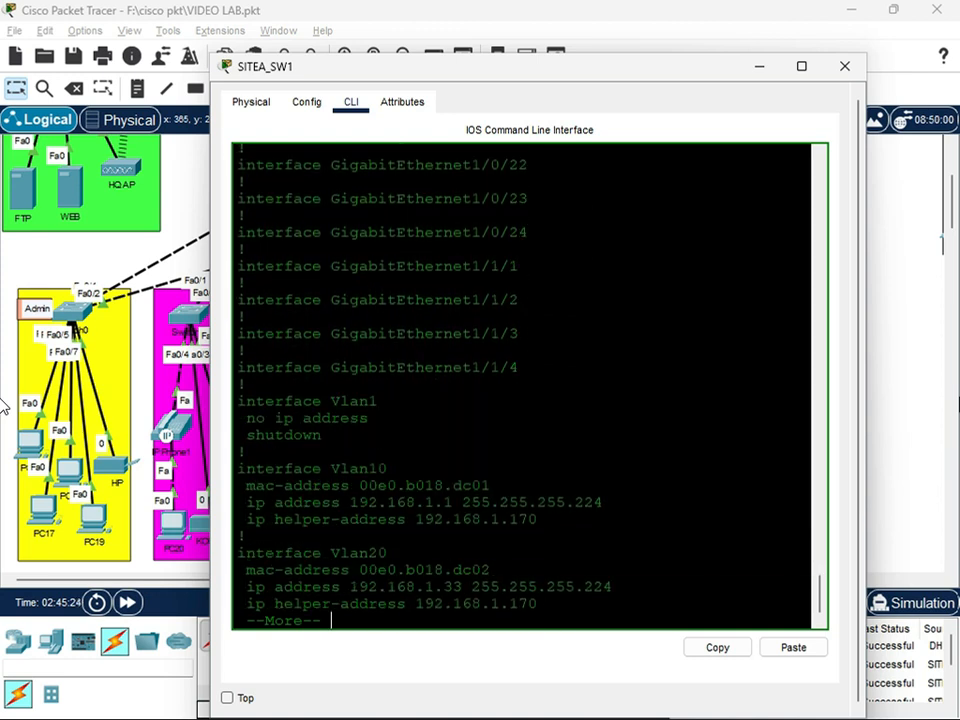
key(Return)
key(Return)
key(Return)
key(Return)
key(Return)
key(Return)
key(Return)
key(Return)
key(Return)
key(Return)
key(Return)
key(Return)
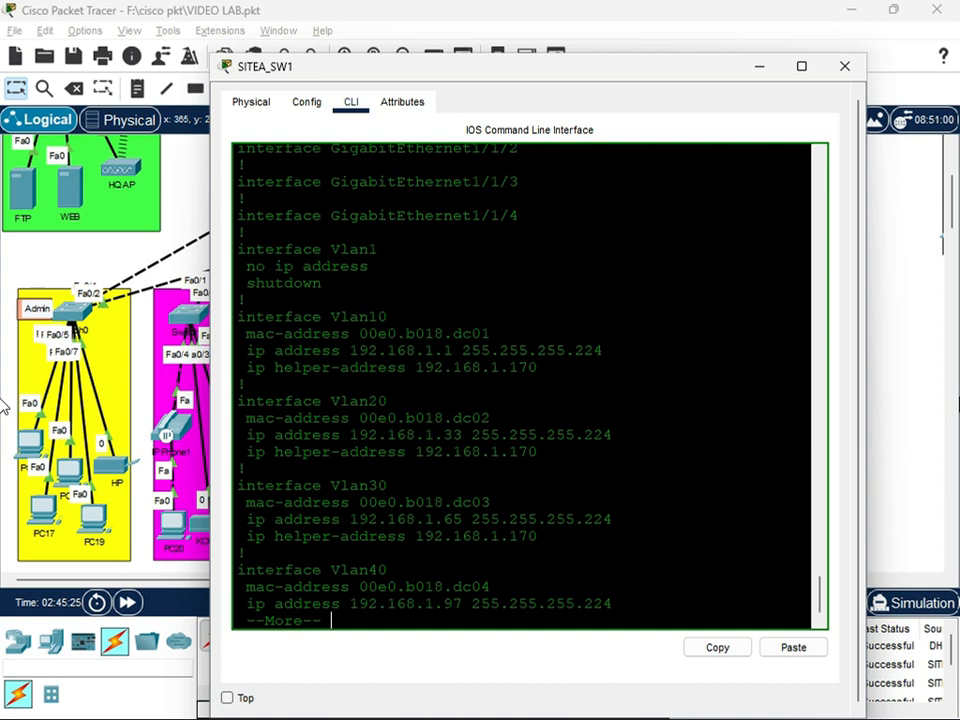
key(Return)
key(Return)
key(Return)
key(Return)
key(Return)
key(Return)
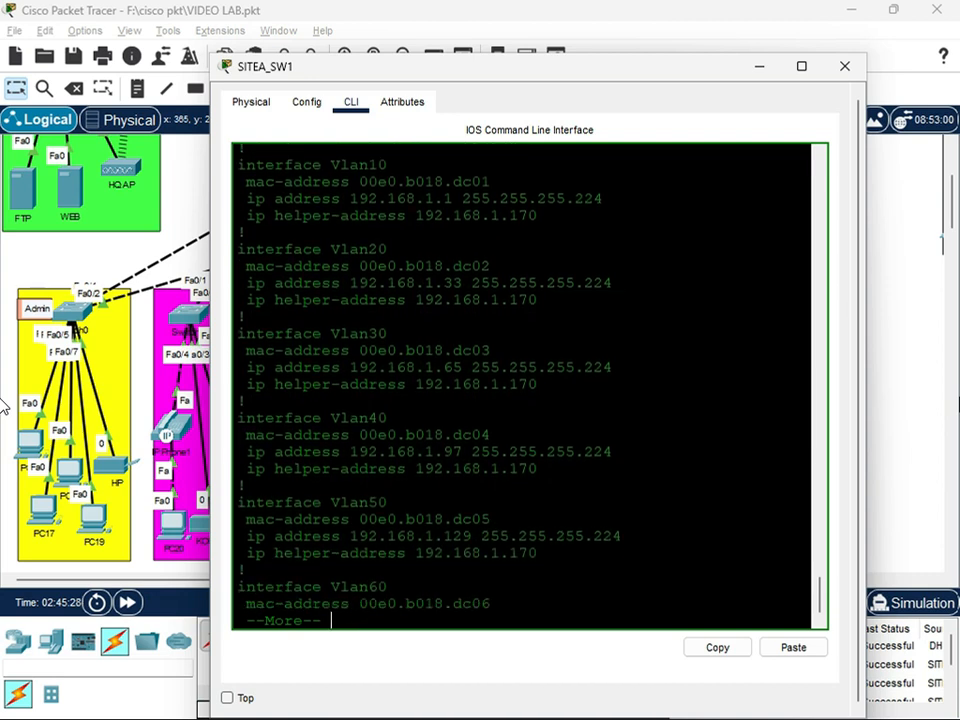
key(Return)
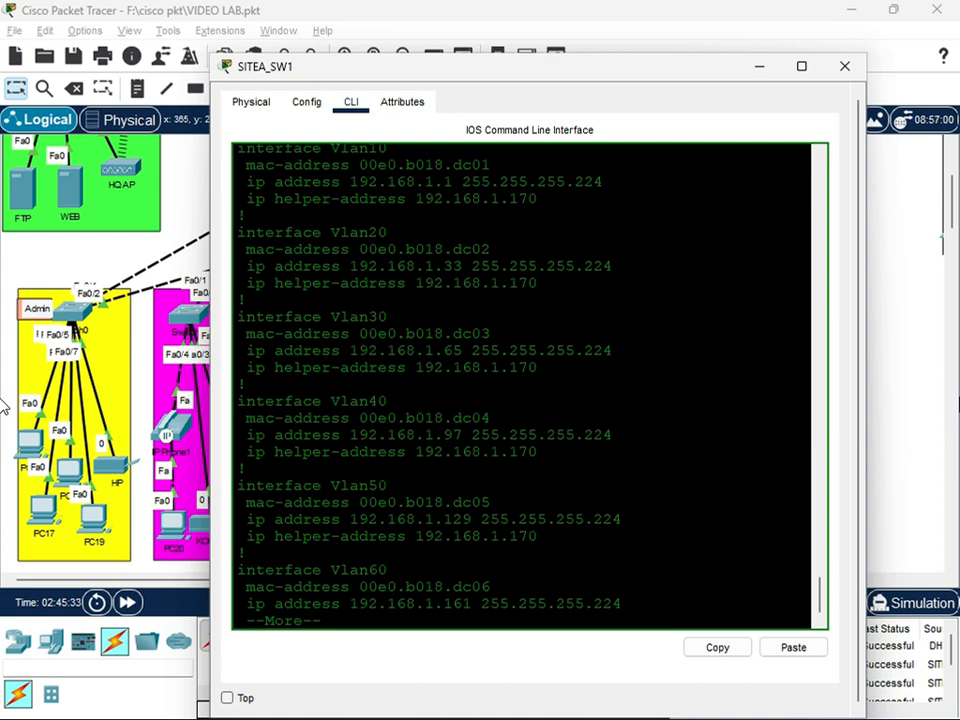
Mark the Vlan50 IP address line in the SITEA_SW1 output and compare it with the CLIENT VLAN 50 area of the topology
drag(617, 519, 247, 519)
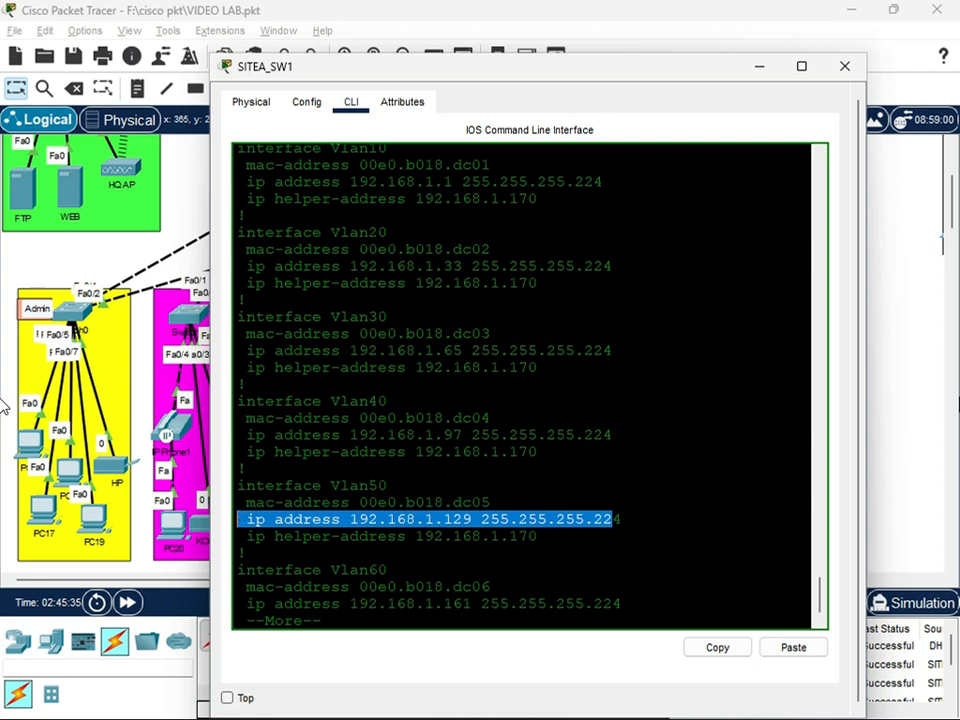
drag(582, 76, 217, 208)
scroll(596, 478, down, 5)
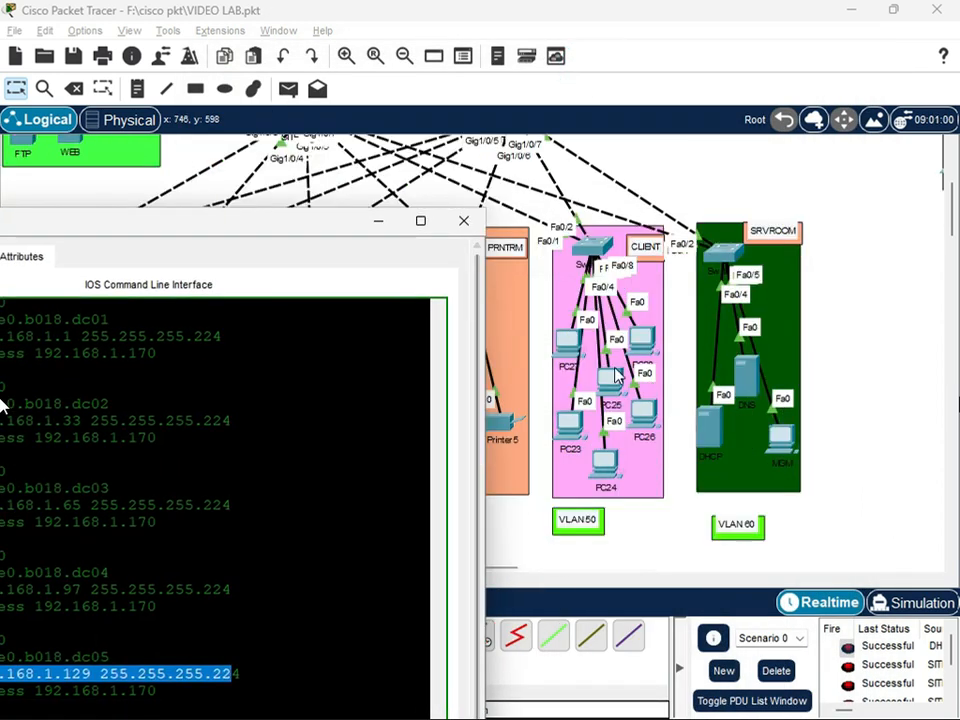
drag(310, 230, 579, 101)
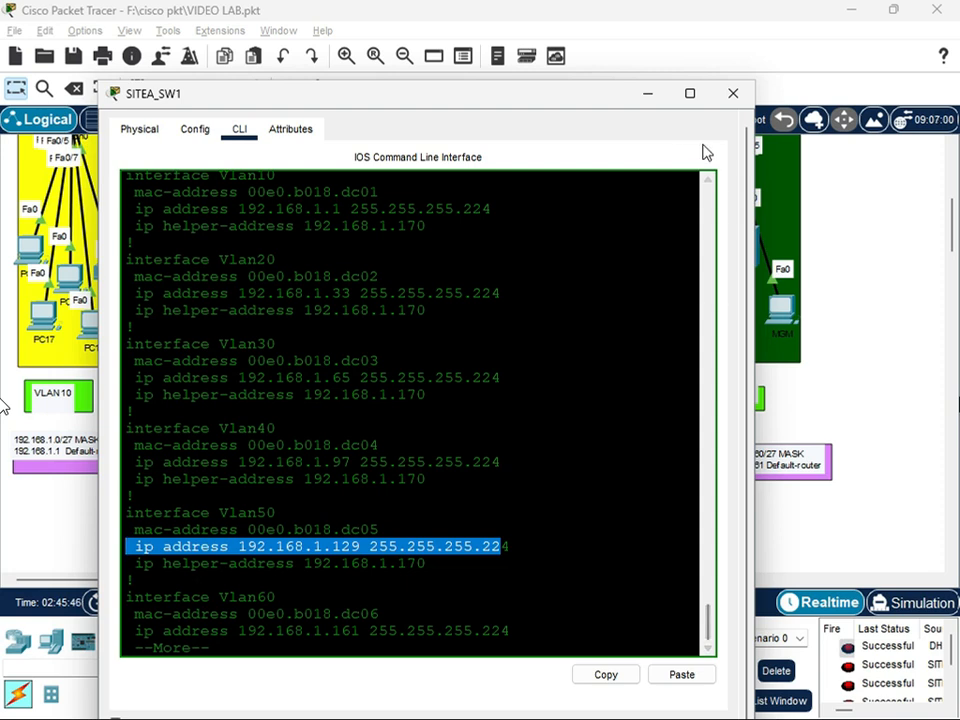
scroll(420, 400, down, 1)
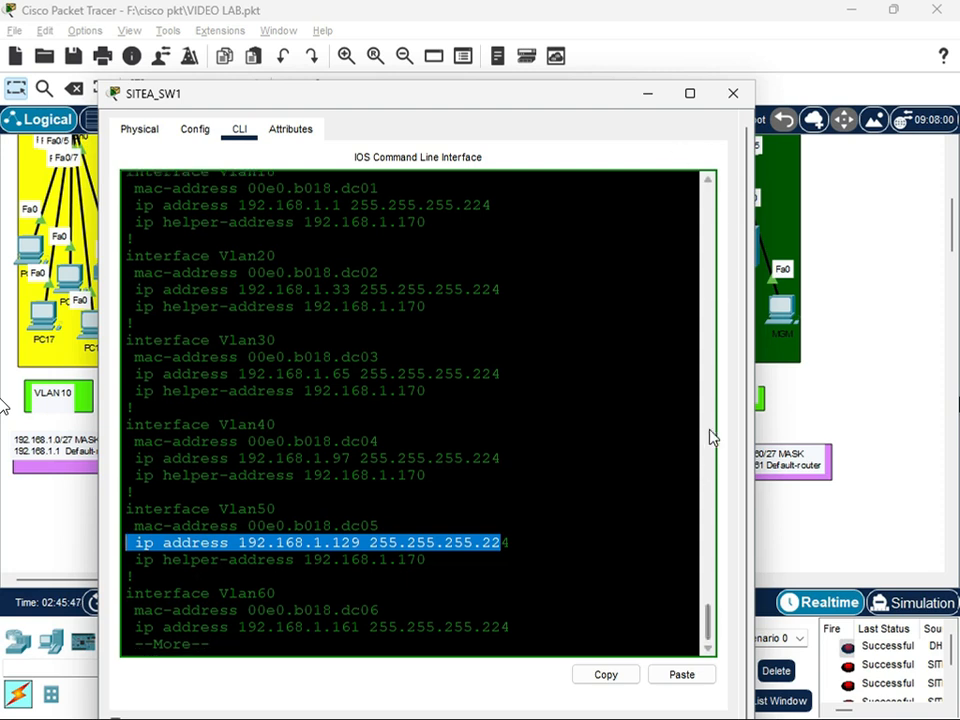
Read the rest of the SITEA_SW1 running configuration, covering OSPF 10, the default route, the banner and the line settings
click(200, 645)
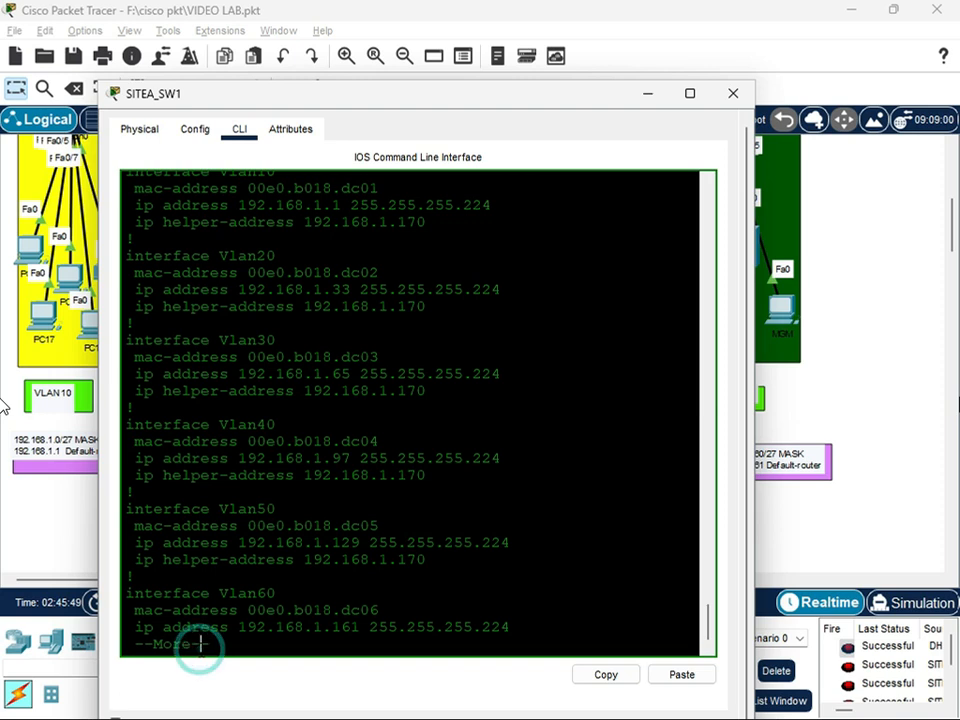
key(Return)
key(Return)
key(Return)
key(Return)
key(Return)
key(Return)
key(Return)
key(Return)
key(Return)
key(Return)
key(Return)
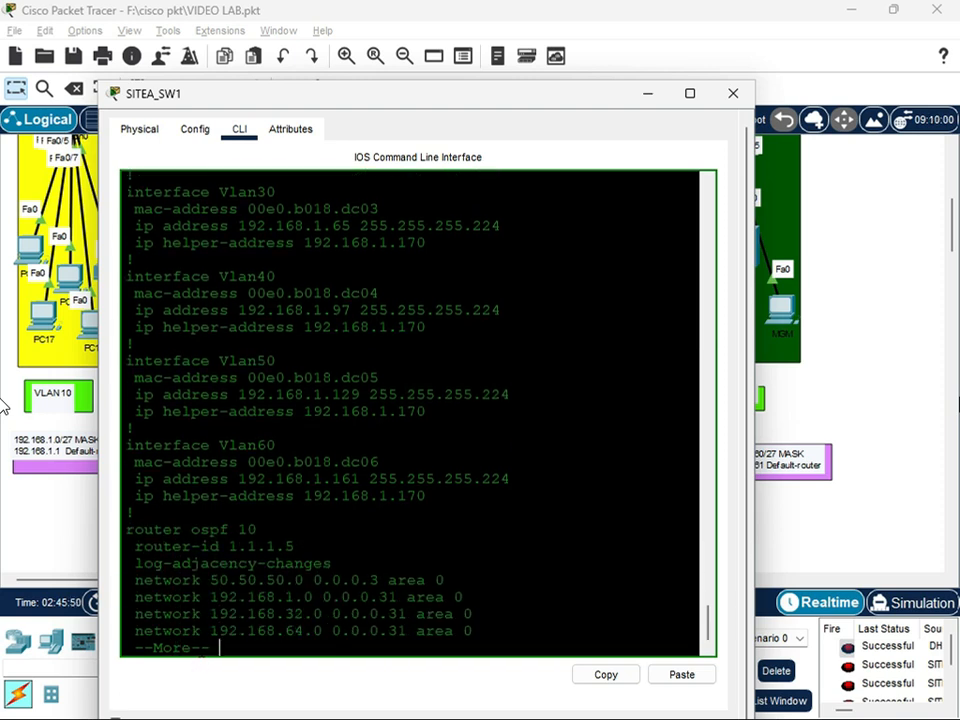
key(Return)
key(Return)
key(Return)
key(Return)
key(Return)
key(Return)
key(Return)
key(Return)
key(Return)
key(Return)
key(Return)
key(Return)
key(Return)
key(Return)
key(Return)
key(Return)
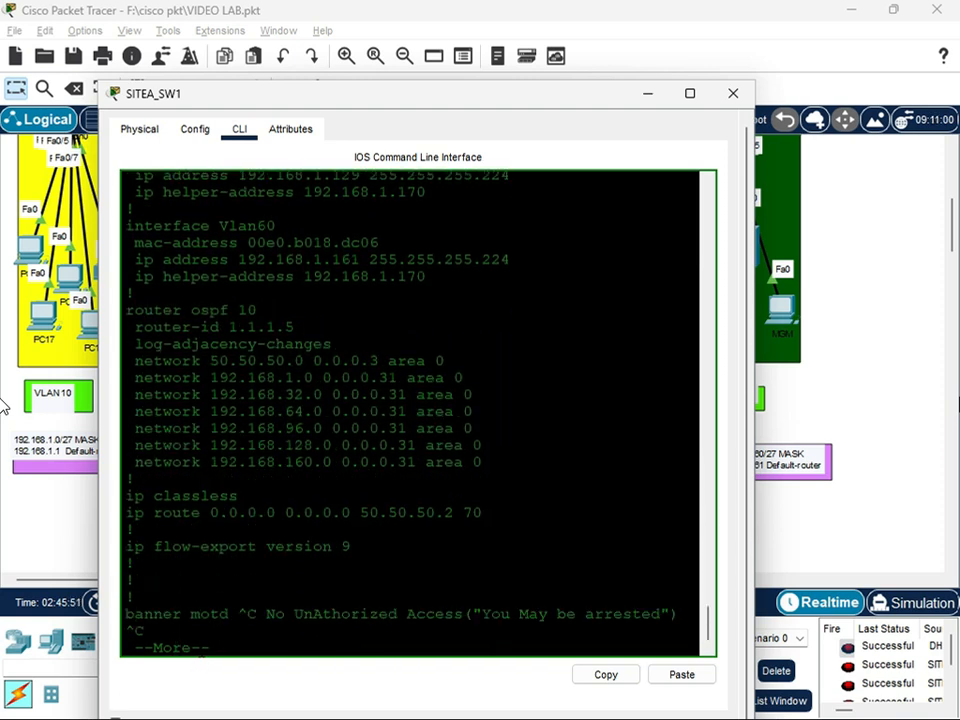
key(Return)
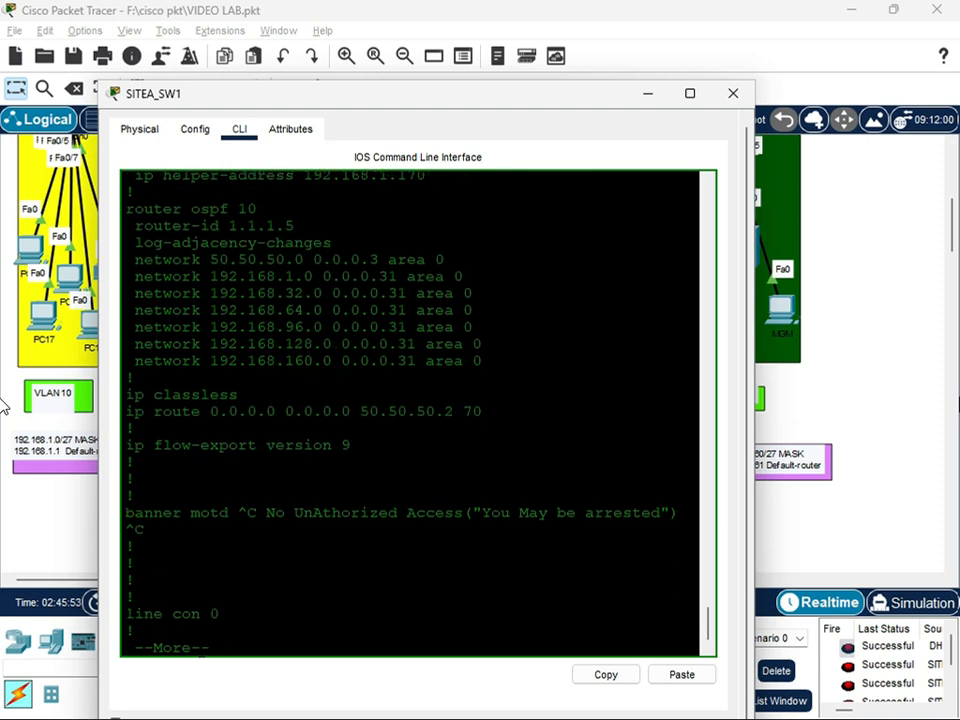
key(Return)
key(Return)
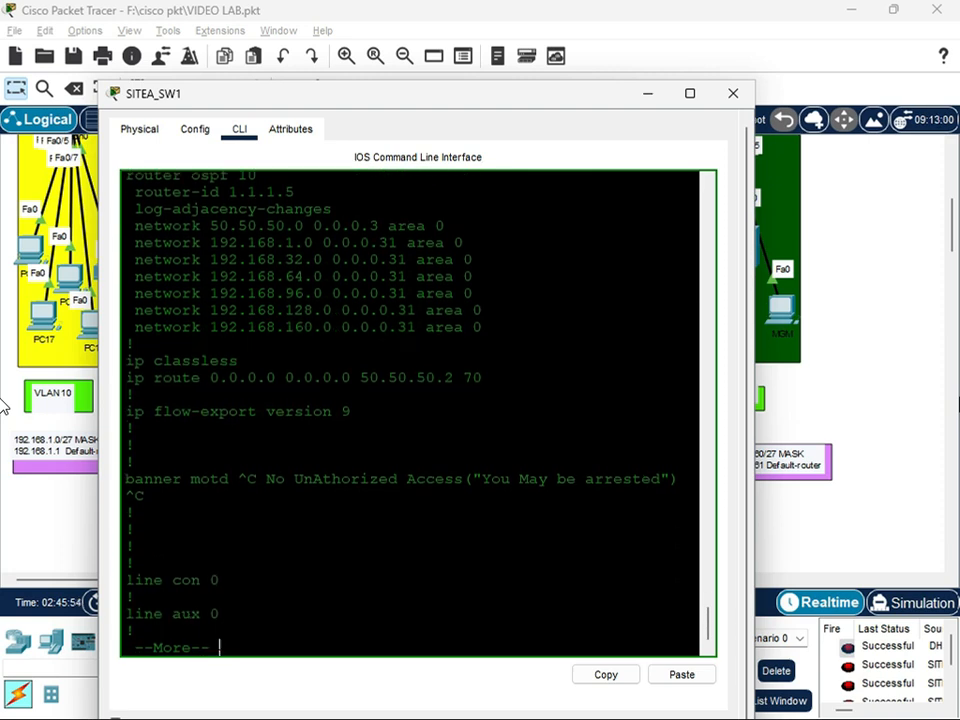
key(space)
key(Return)
key(Return)
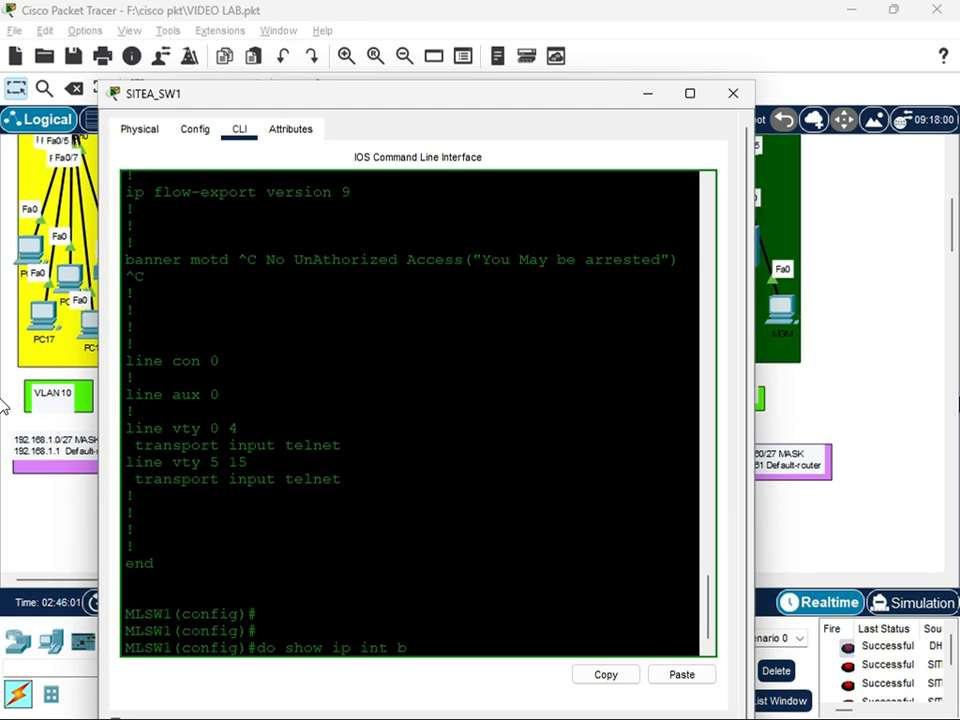
Run do show ip int br on SITEA_SW1 and look through the interface addresses and status
key(Return)
scroll(410, 410, up, 10)
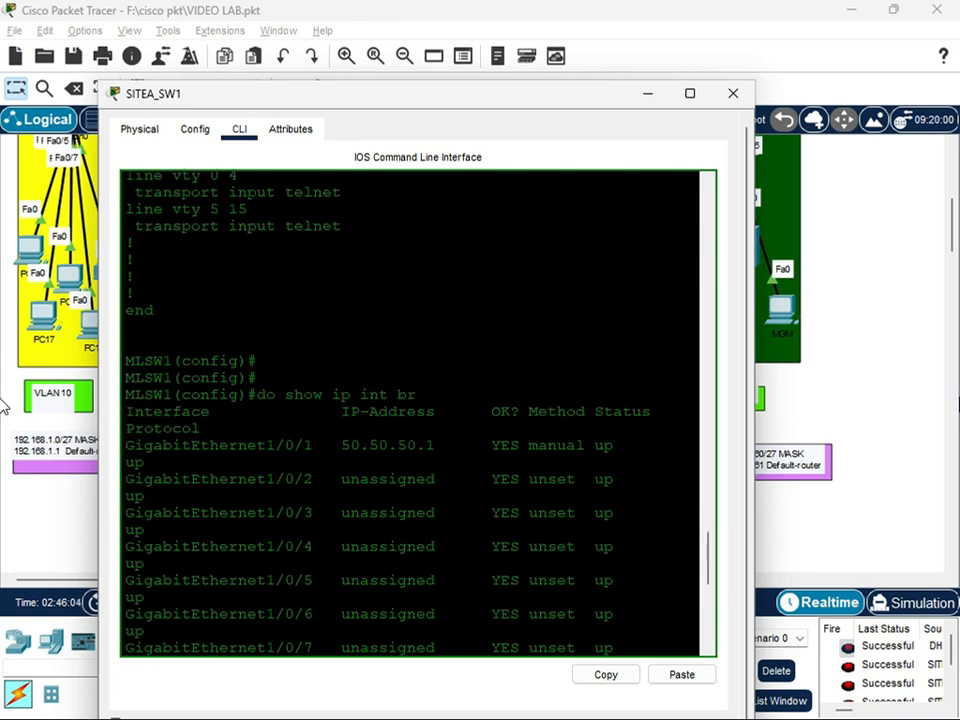
scroll(410, 412, down, 9)
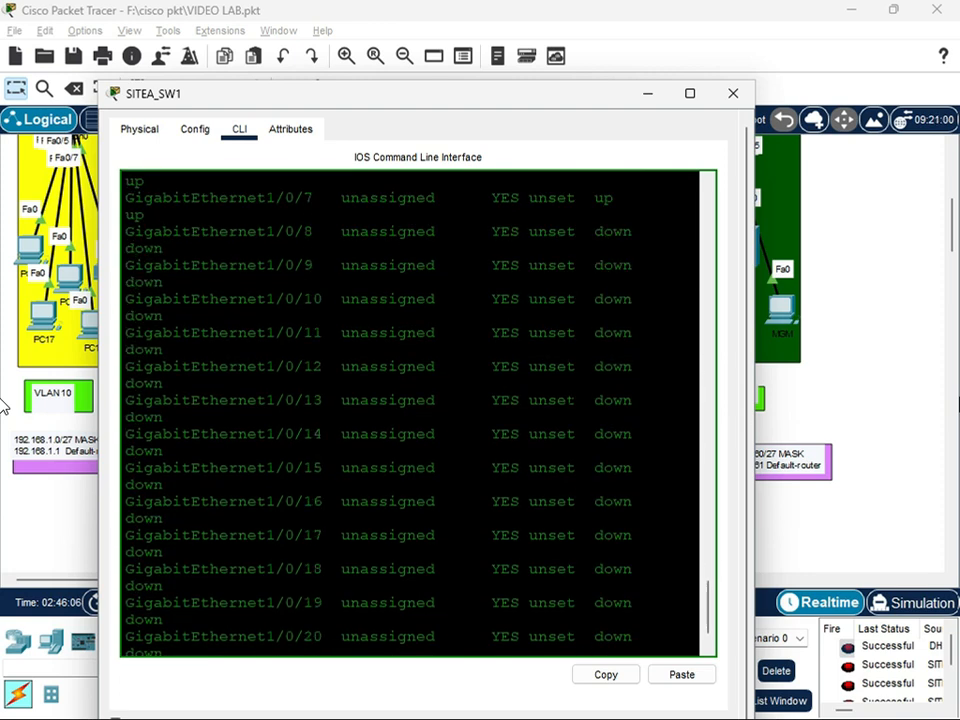
Mark the Vlan50 line in the SITEA_SW1 interface summary, check its address and status, and close the switch window
key(Return)
key(Return)
key(Return)
key(Return)
key(Return)
key(Return)
key(Return)
key(Return)
key(Return)
key(Return)
key(Return)
key(Return)
key(Return)
key(Return)
key(Return)
key(Return)
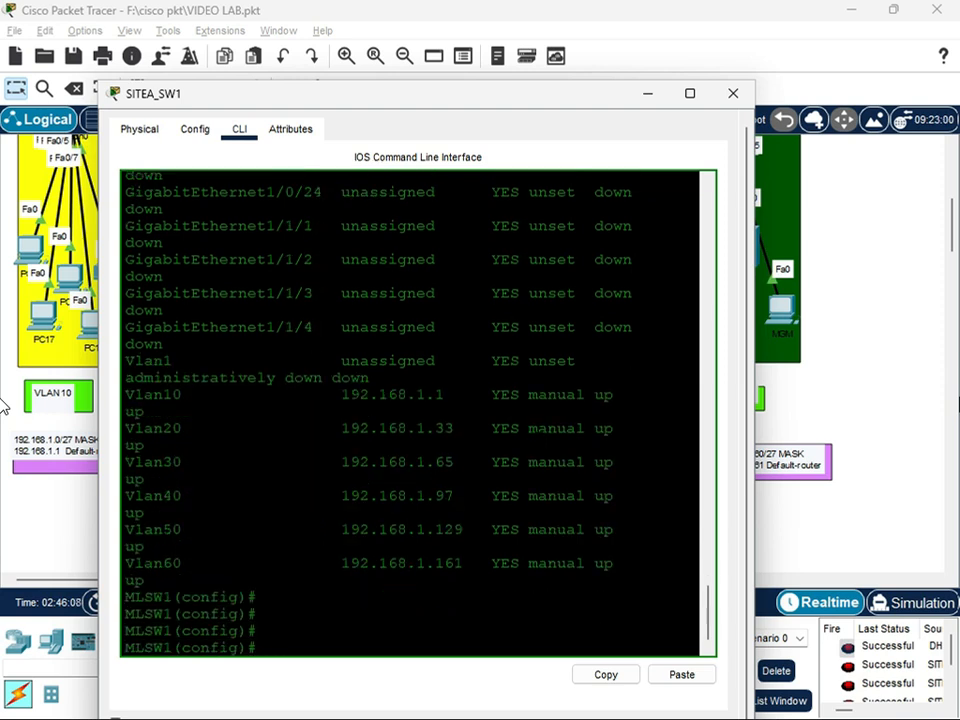
drag(613, 536, 99, 535)
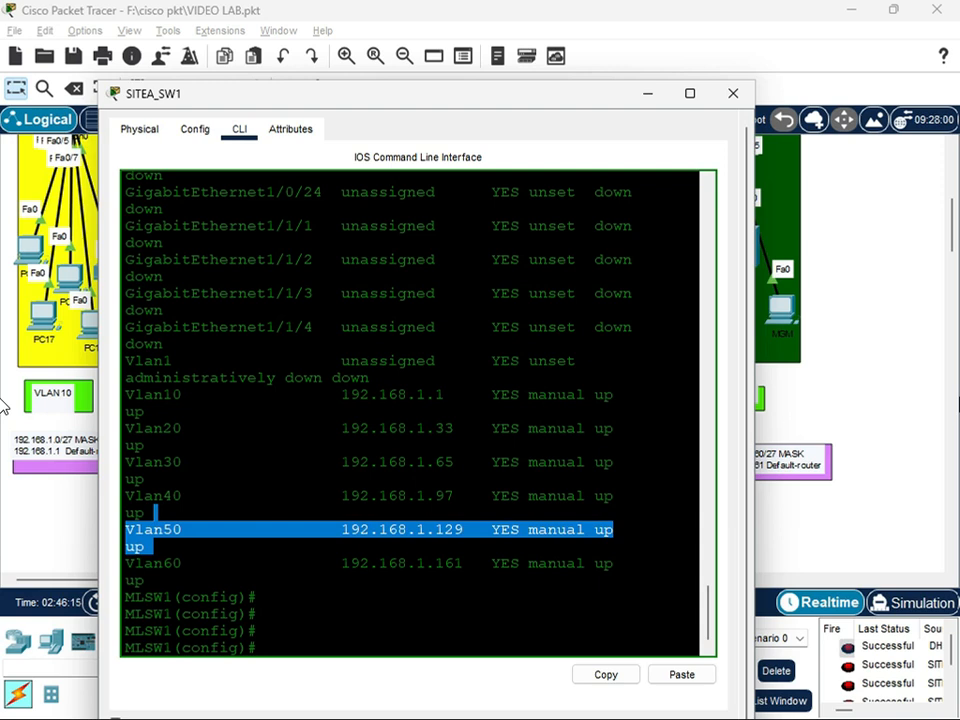
click(733, 93)
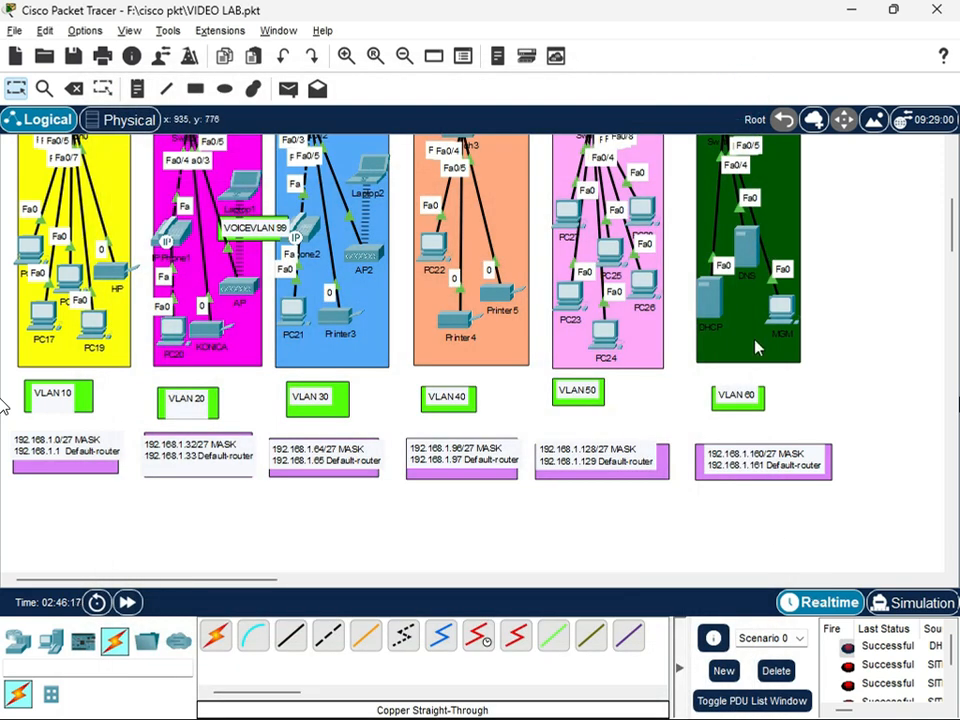
Open the DHCP service settings of the DHCP server in the SRVROOM area and examine the vlan 50 pool
click(712, 308)
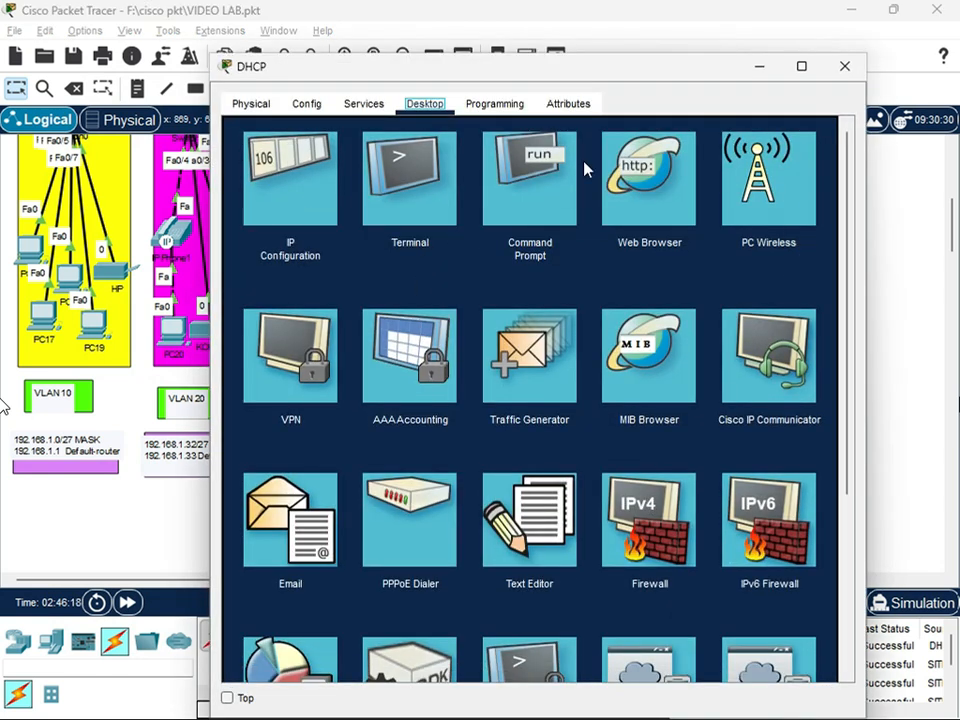
click(363, 103)
click(285, 172)
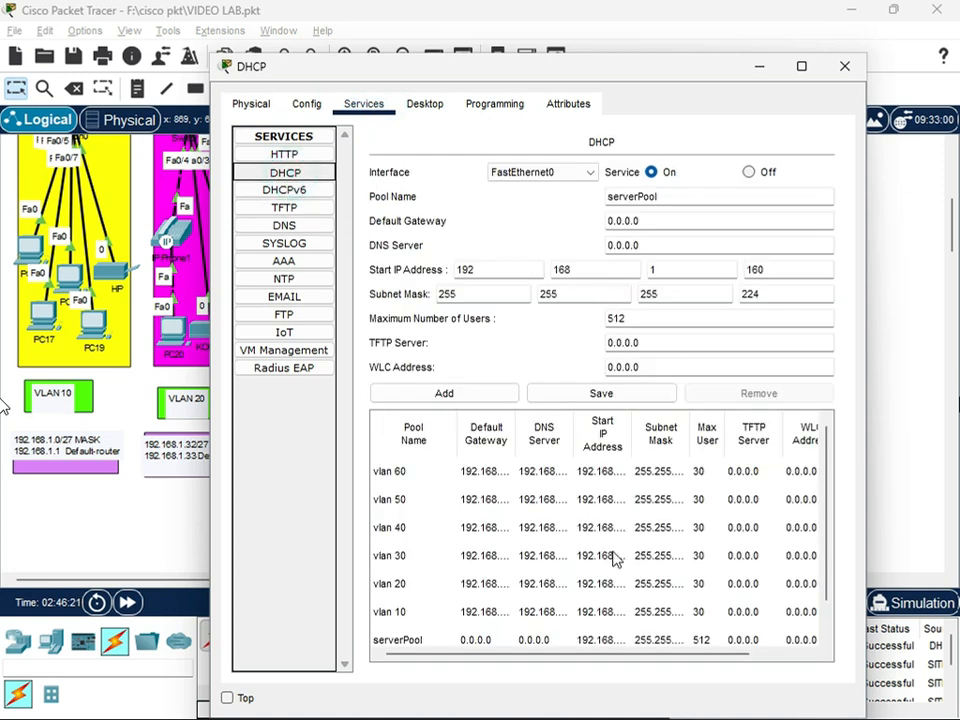
click(465, 499)
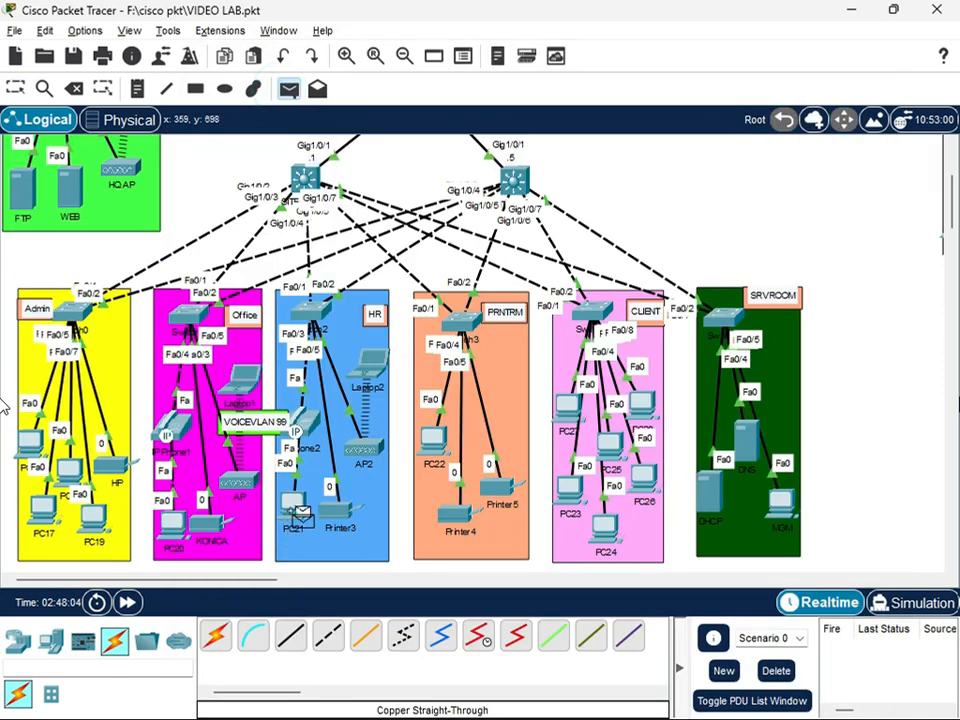
Test connectivity with simple PDUs from PC21 to Printer3 in HR and from PC20 to Laptop1 in Office
click(296, 504)
click(338, 512)
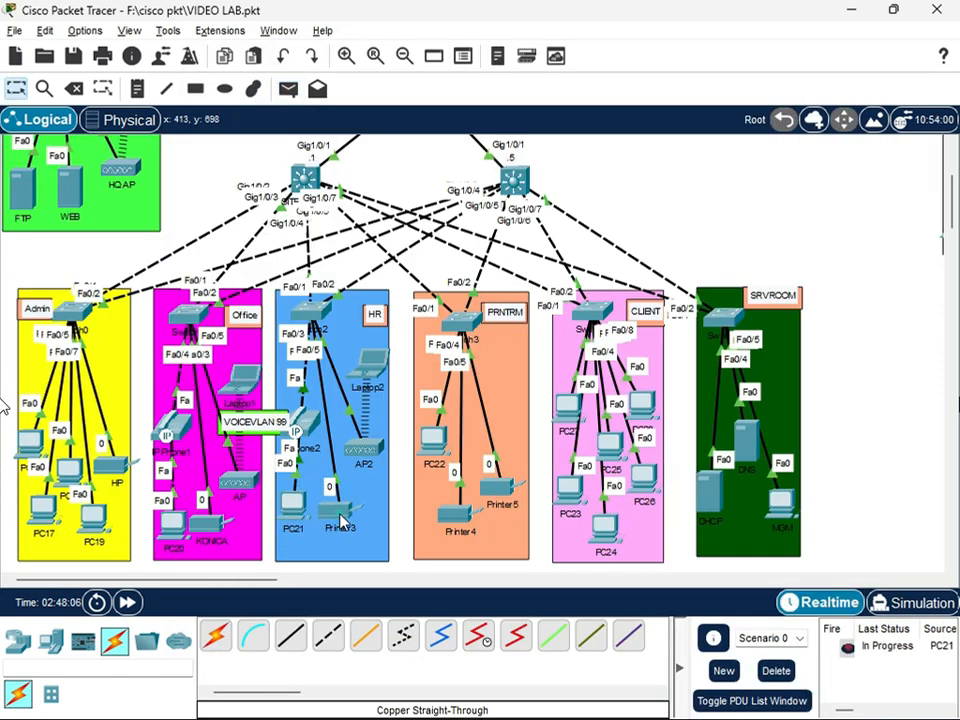
click(288, 88)
click(176, 534)
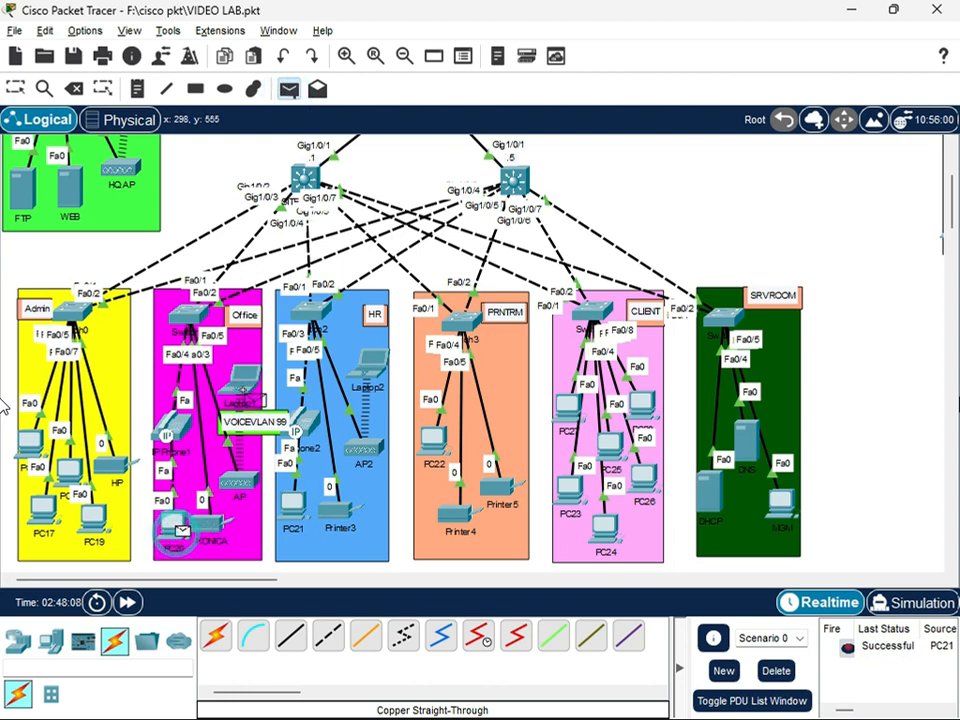
click(247, 385)
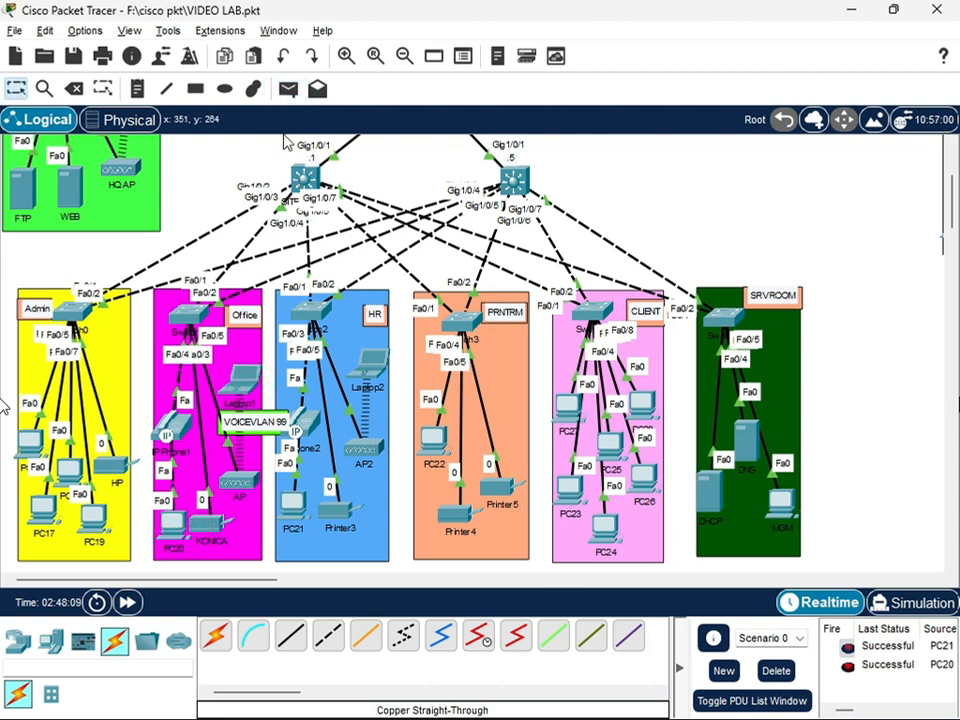
Send a simple PDU from PC19 in Admin to PC20 in Office twice to test inter-VLAN connectivity
click(288, 88)
click(95, 518)
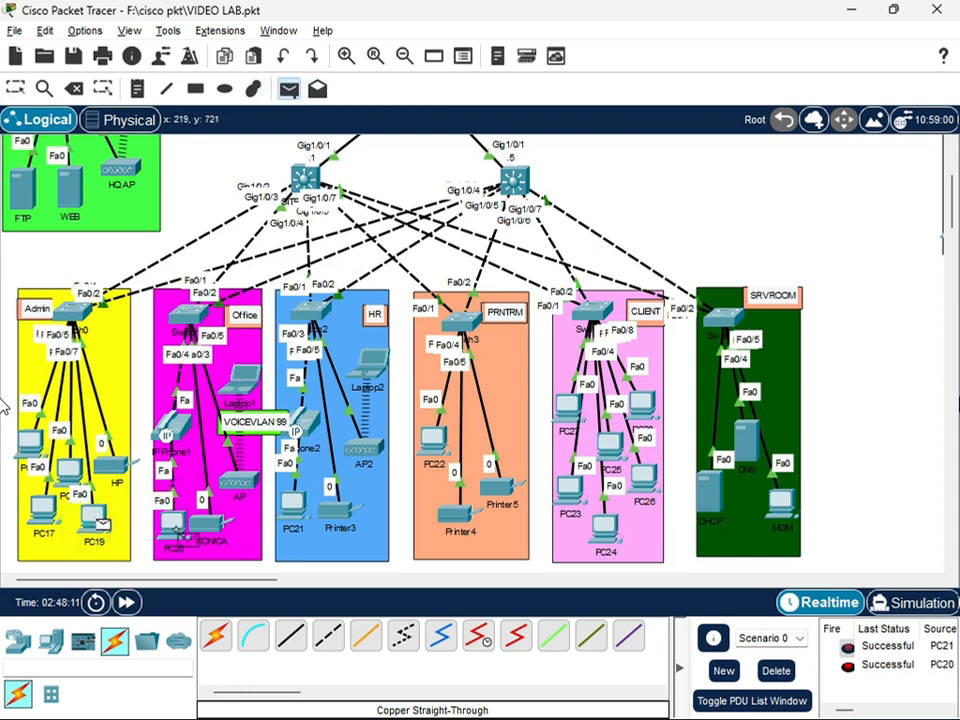
click(178, 528)
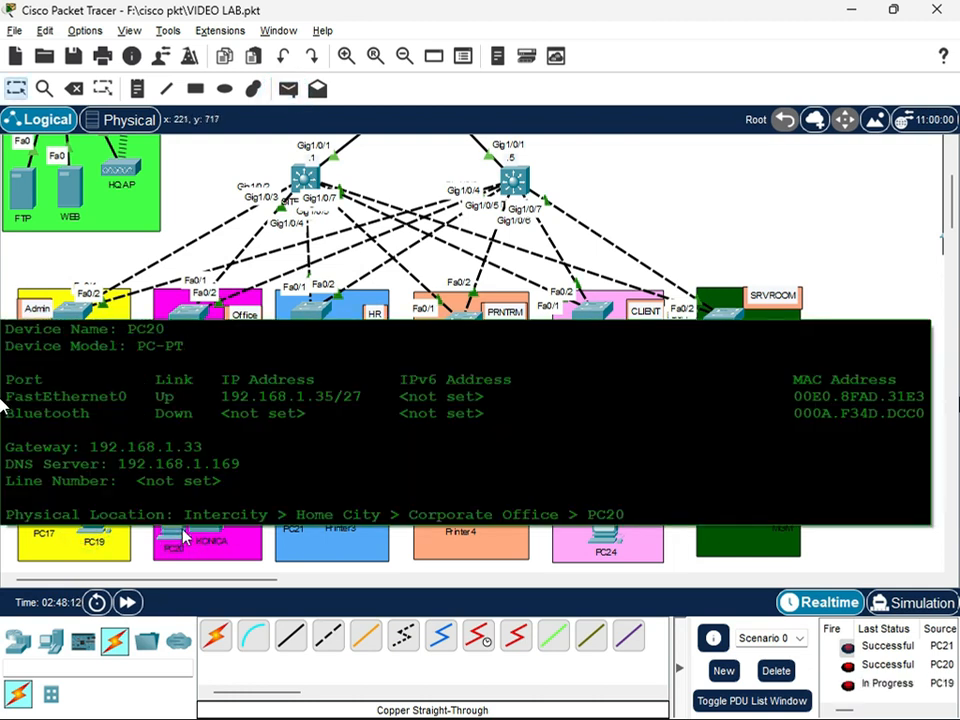
click(287, 91)
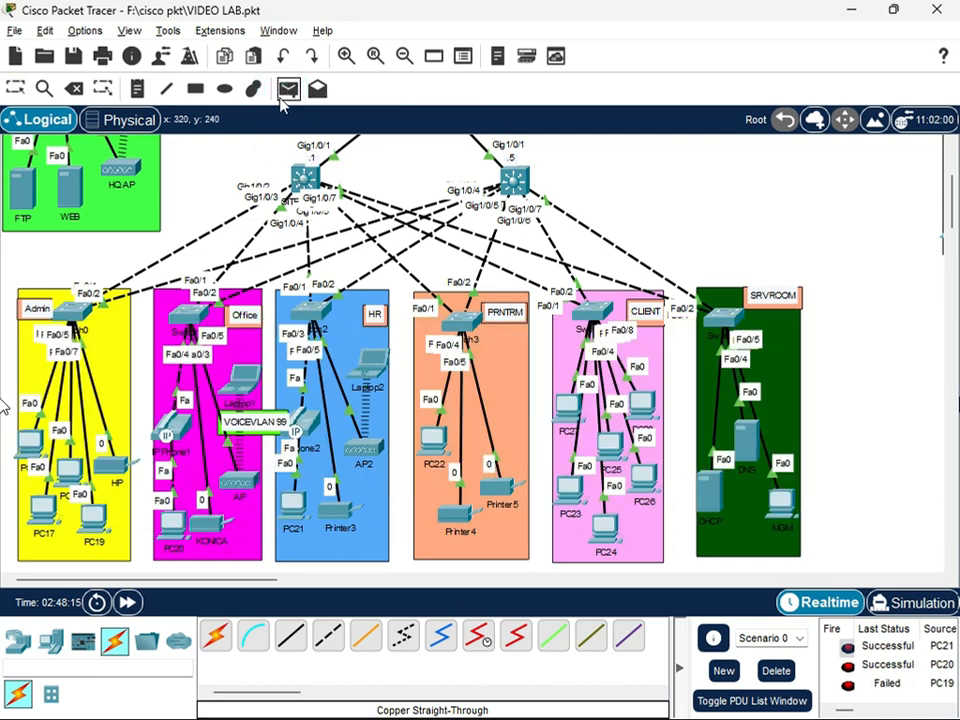
click(95, 517)
click(182, 527)
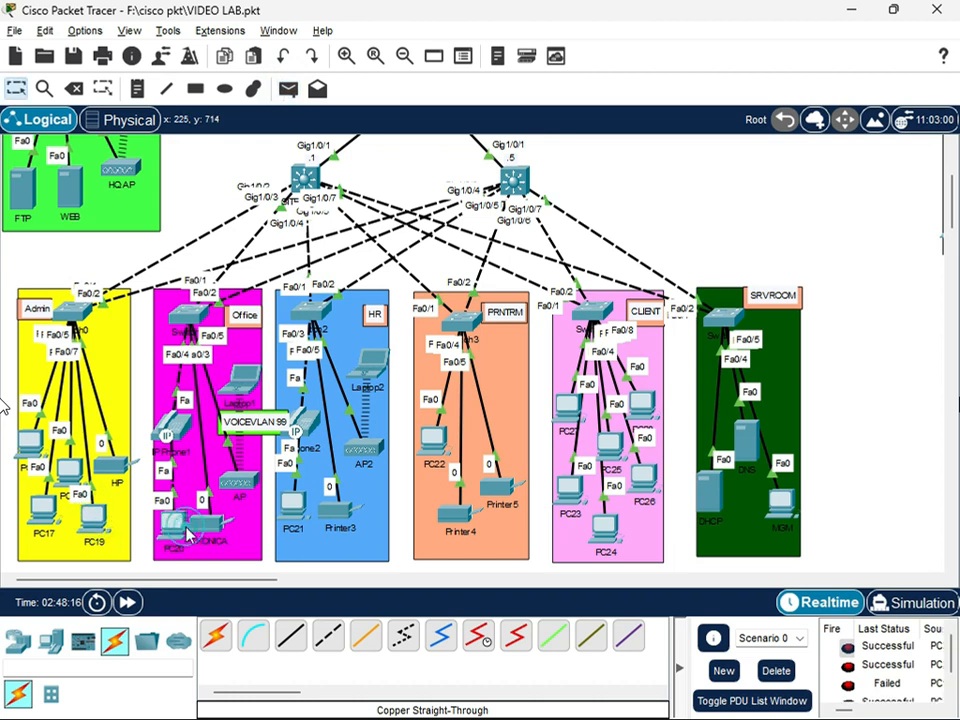
Send simple PDUs from Printer4 to the head office WEB server and from the DHCP server to Printer4, and check their status
click(288, 90)
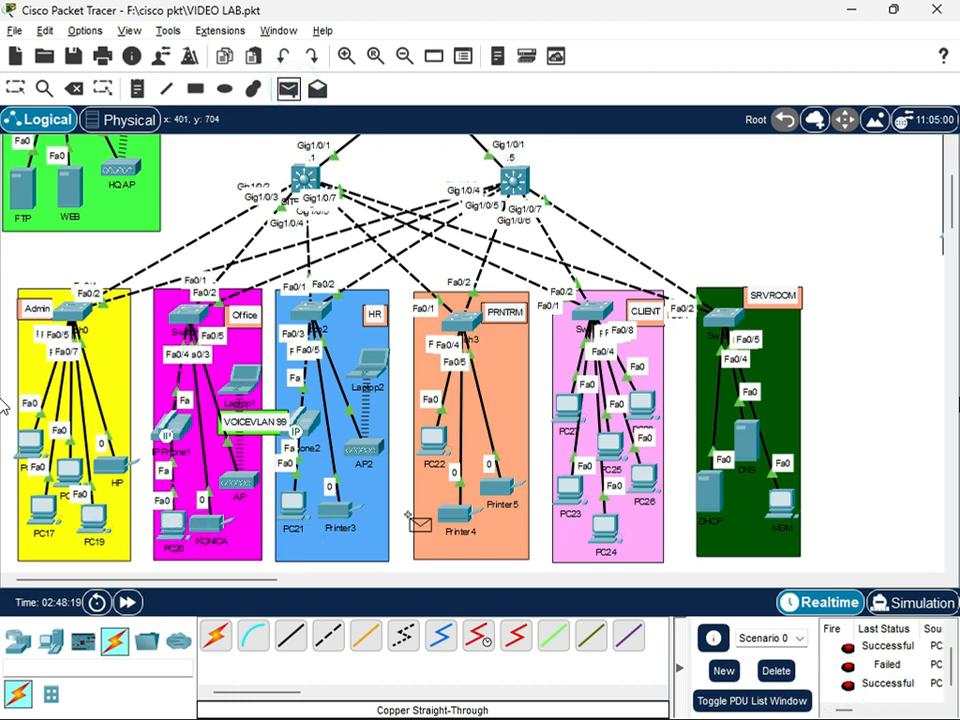
click(464, 520)
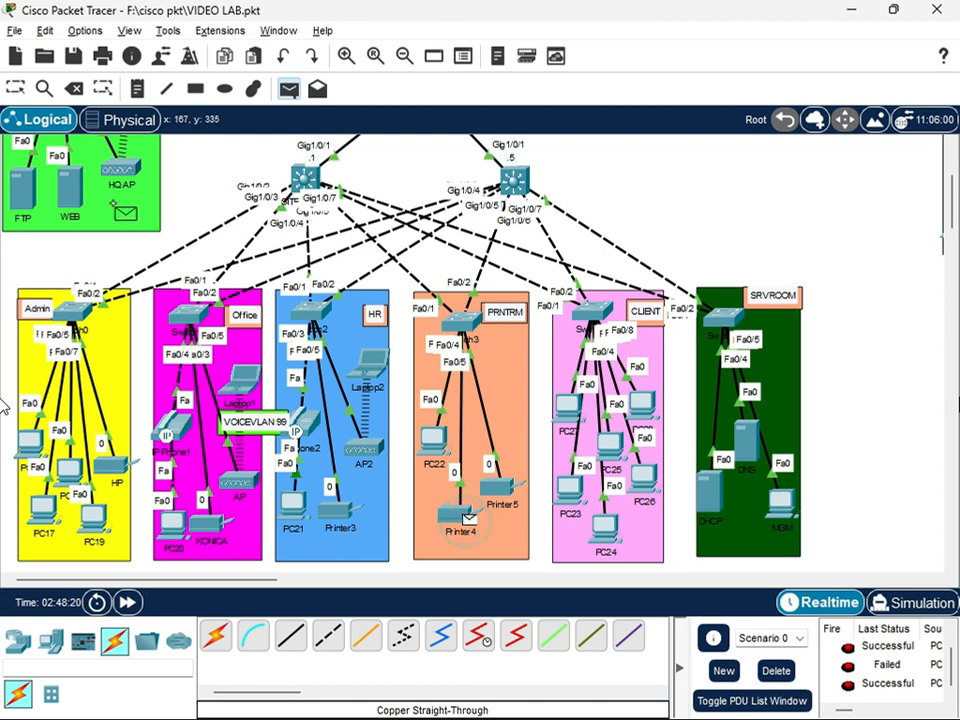
click(80, 188)
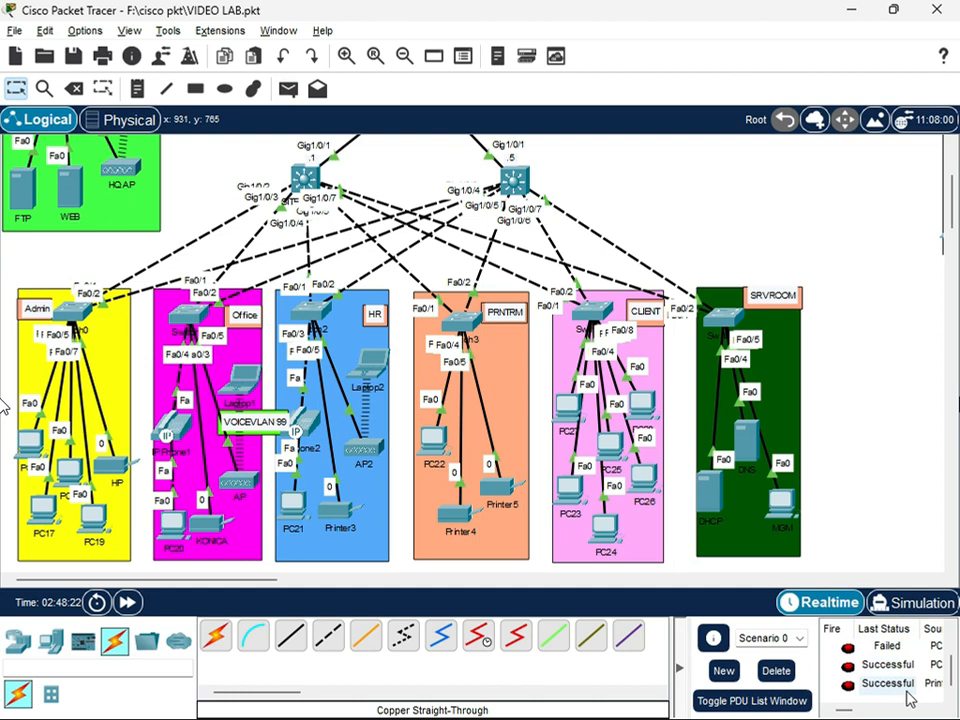
click(288, 89)
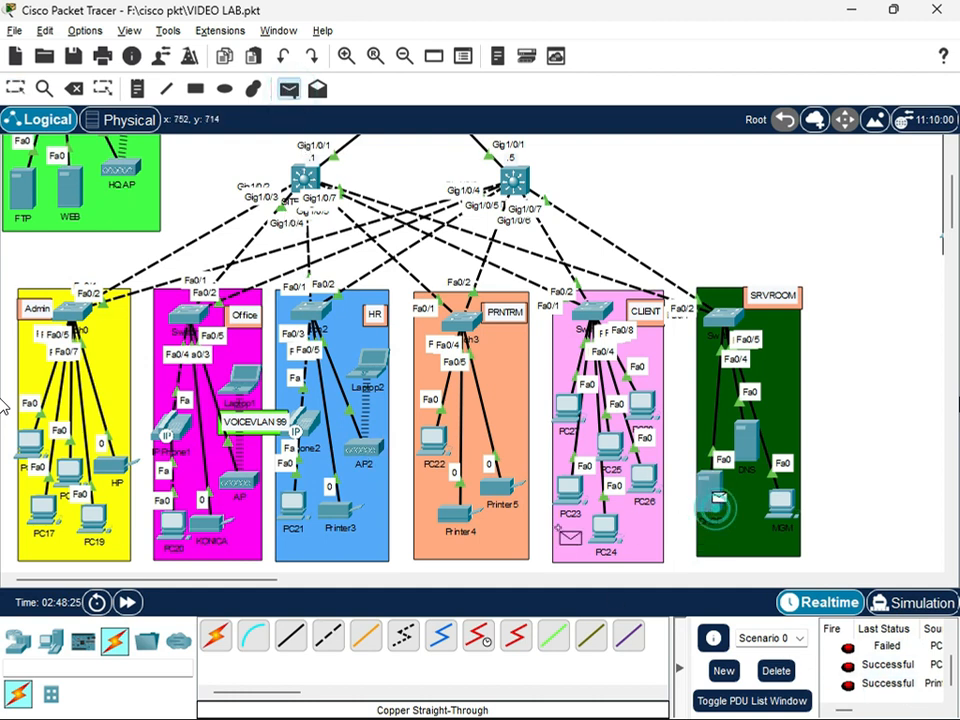
click(462, 519)
scroll(929, 684, down, 2)
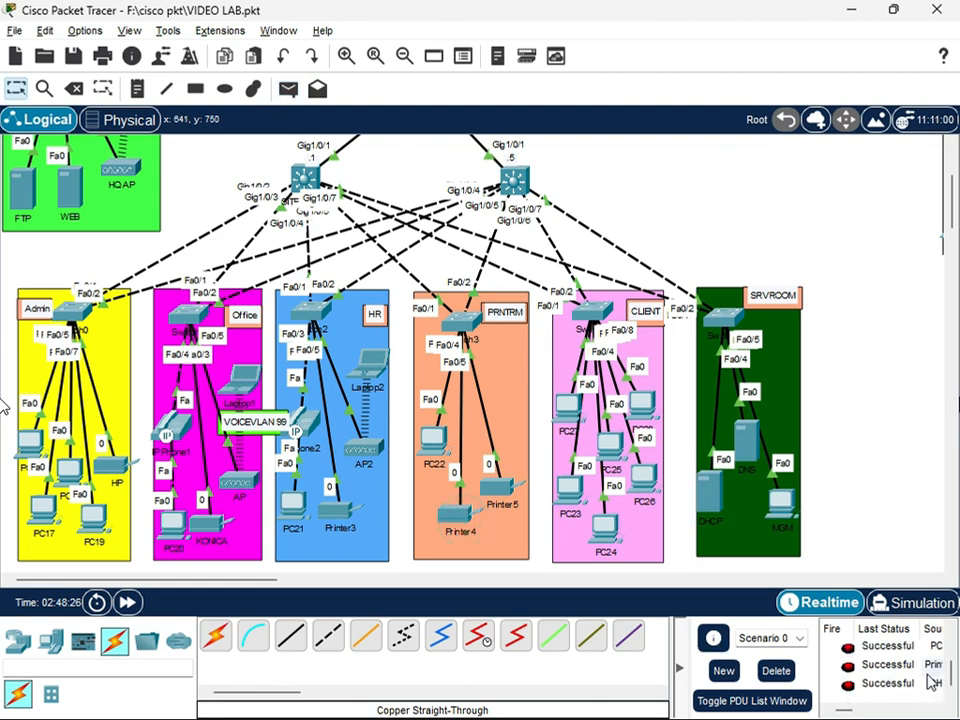
Clear the PDU list of Scenario 0 and send a simple PDU from the DHCP server to Printer4
click(776, 671)
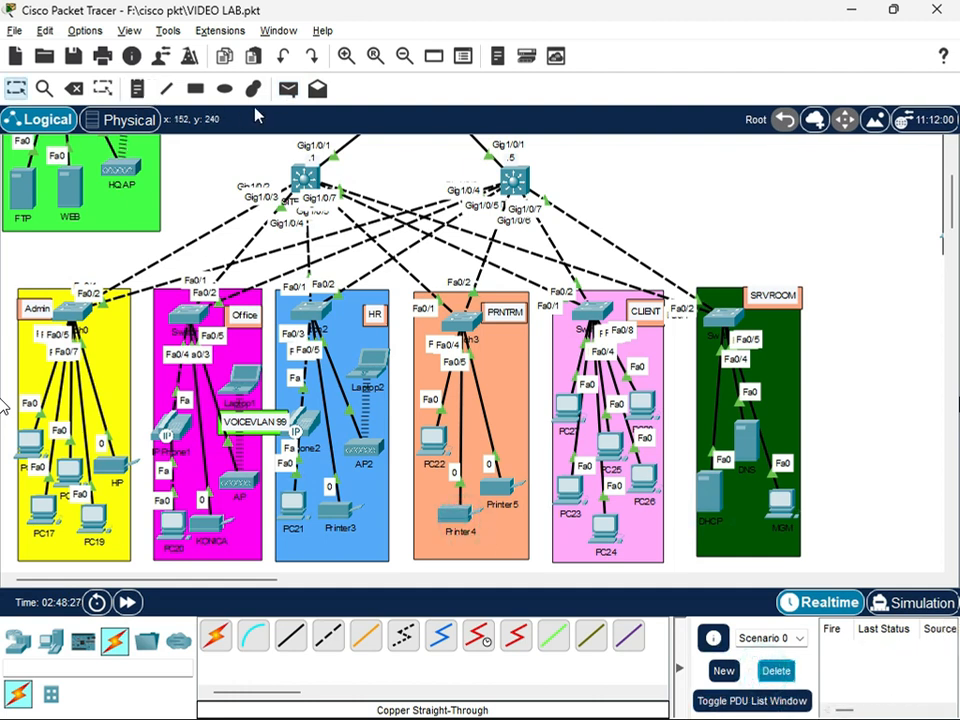
click(288, 89)
click(708, 492)
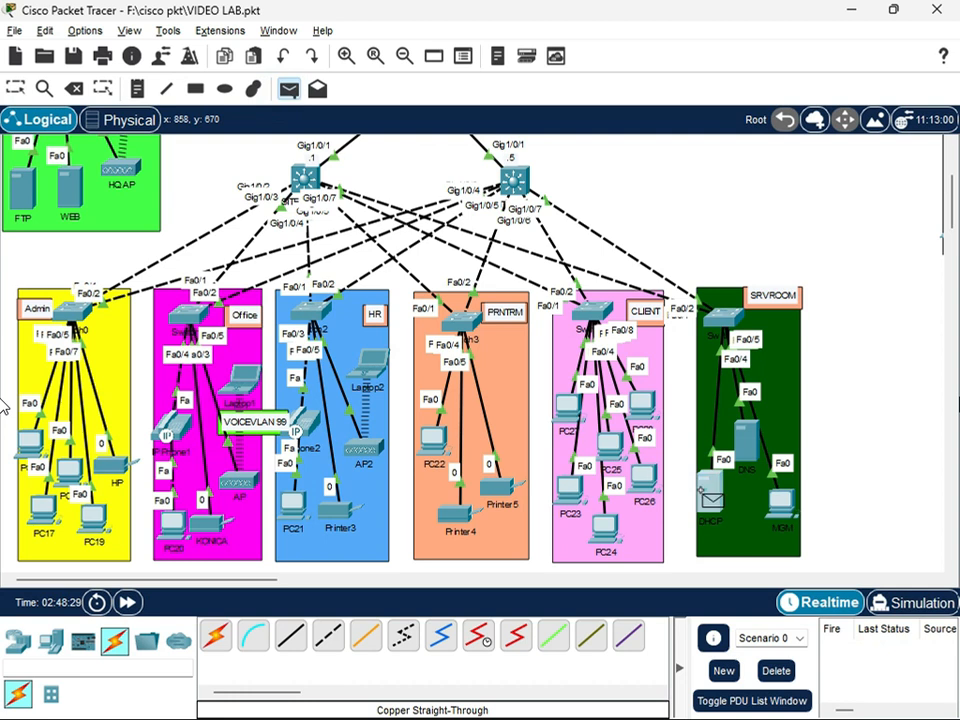
click(458, 514)
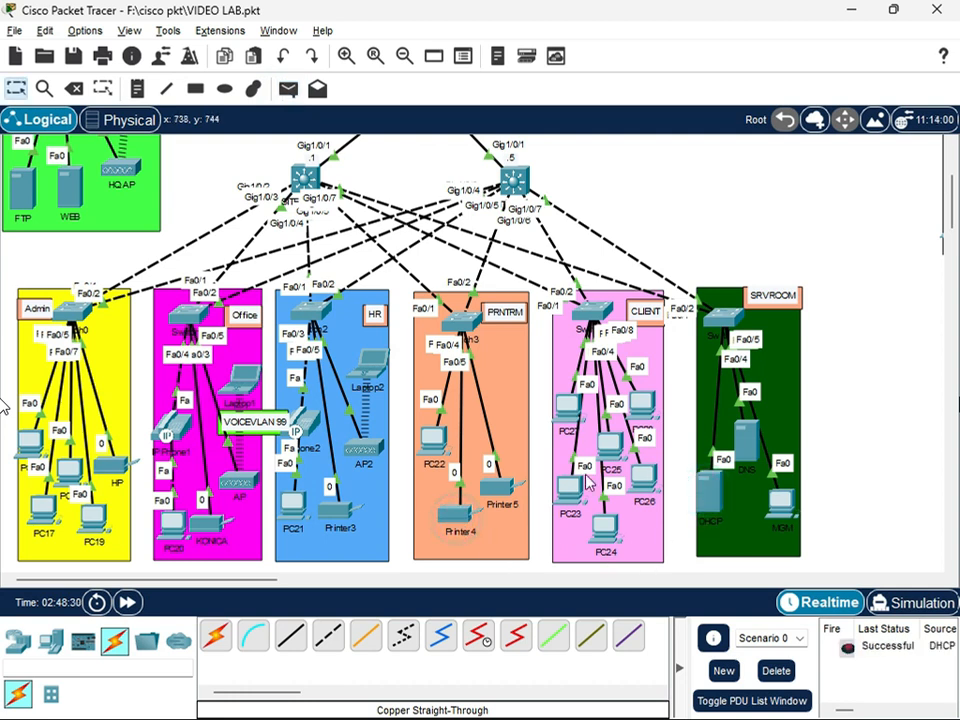
Send a simple PDU from Printer4 in the PRNTRM area to the head office WEB server
click(288, 89)
click(462, 515)
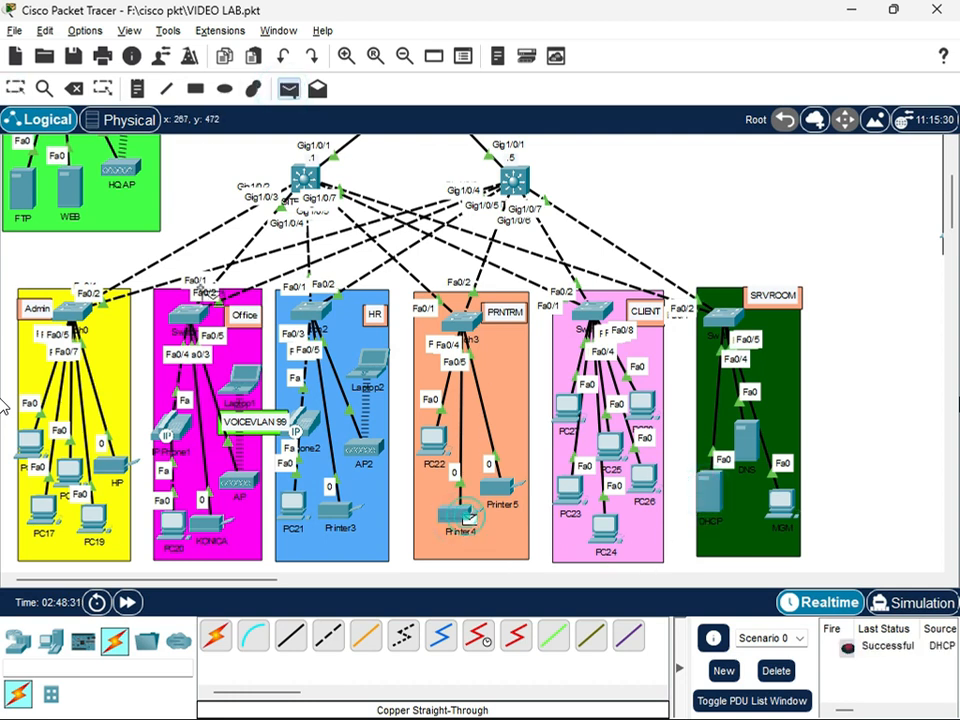
click(78, 192)
Send a simple PDU from head office Laptop3 to Laptop0 in VLAN 70, and check Laptop0's IP configuration
scroll(335, 367, up, 5)
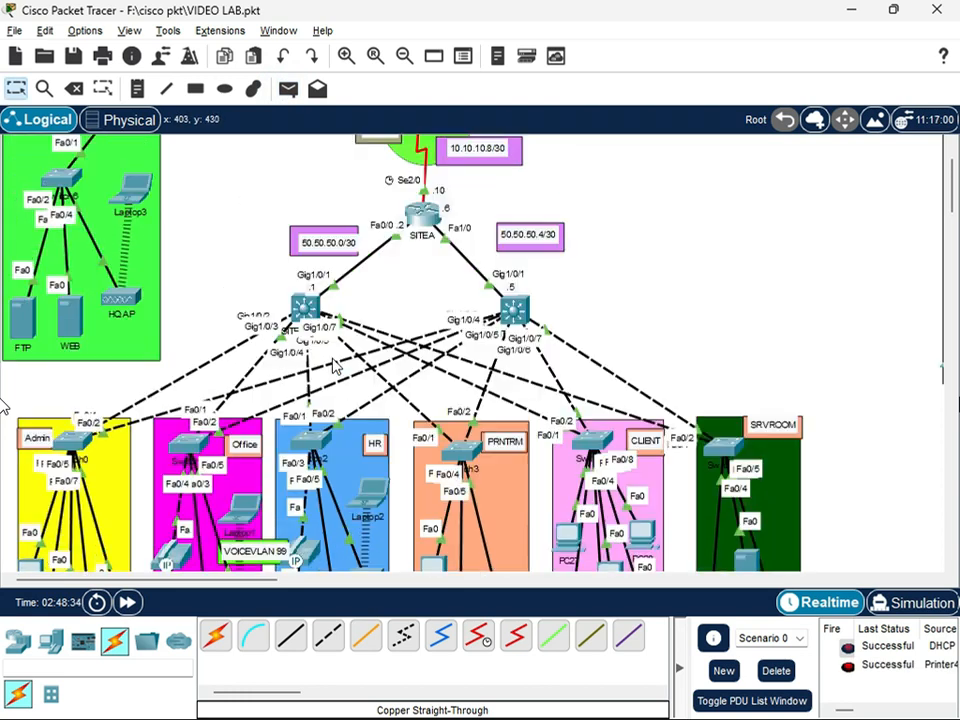
click(288, 89)
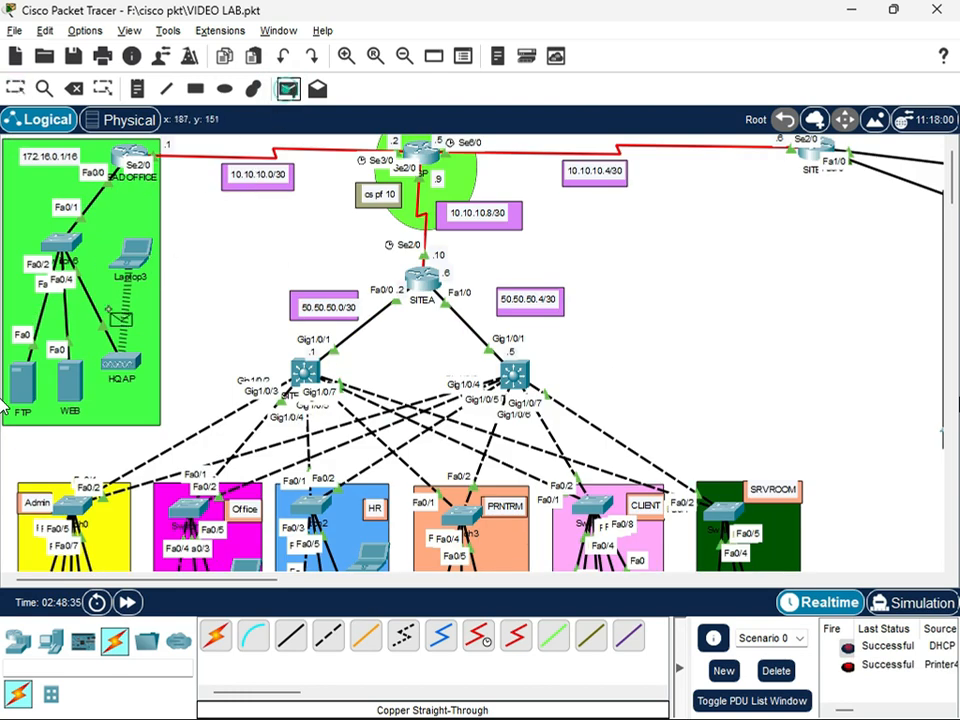
click(137, 270)
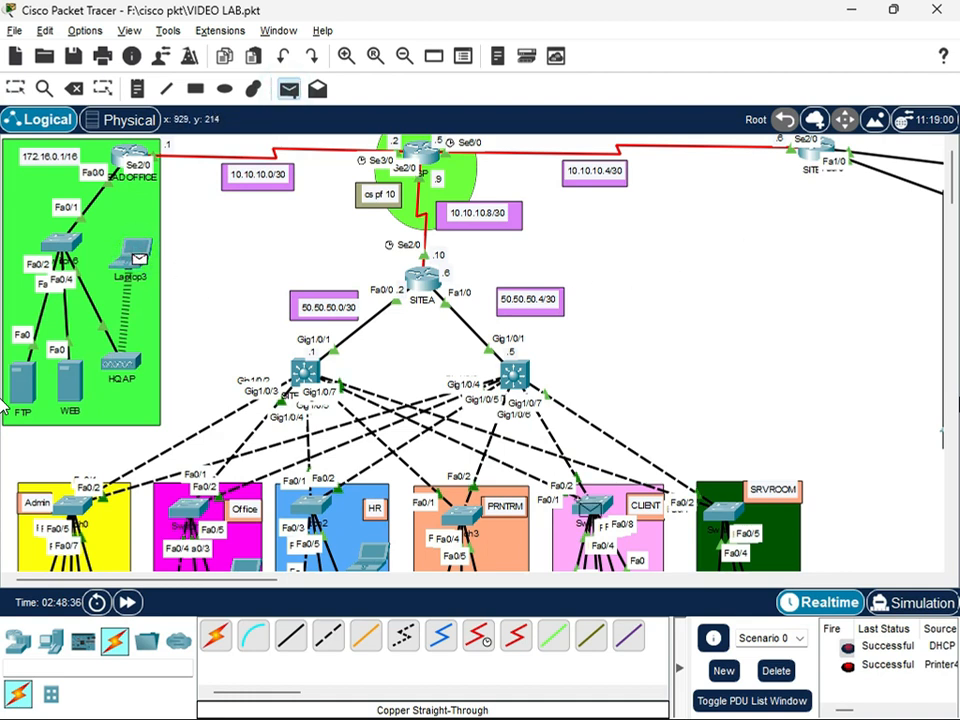
drag(275, 580, 400, 580)
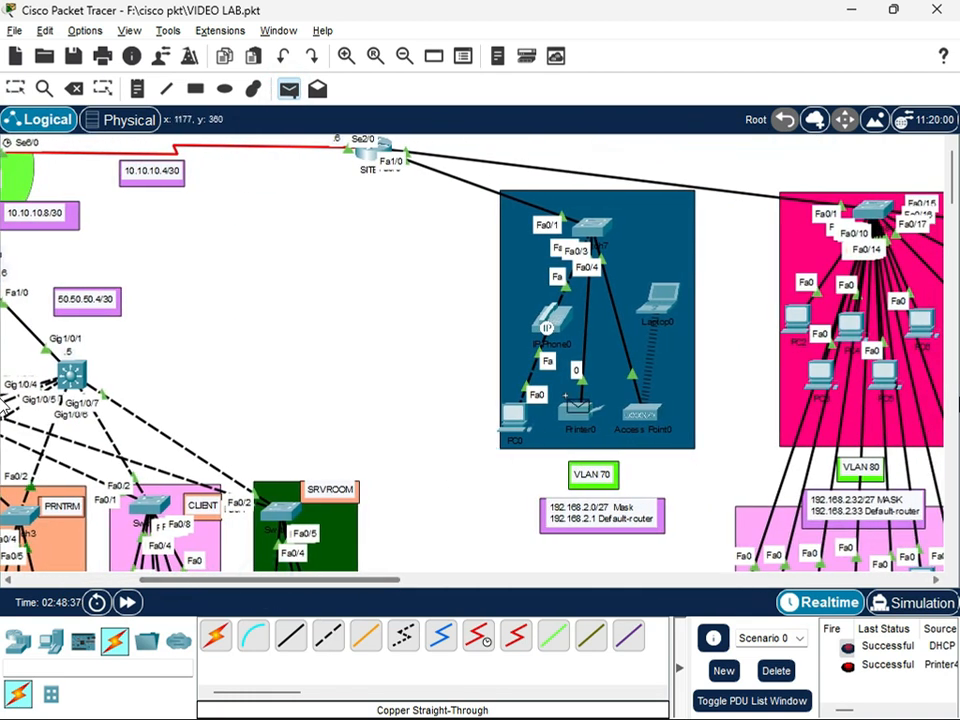
click(660, 316)
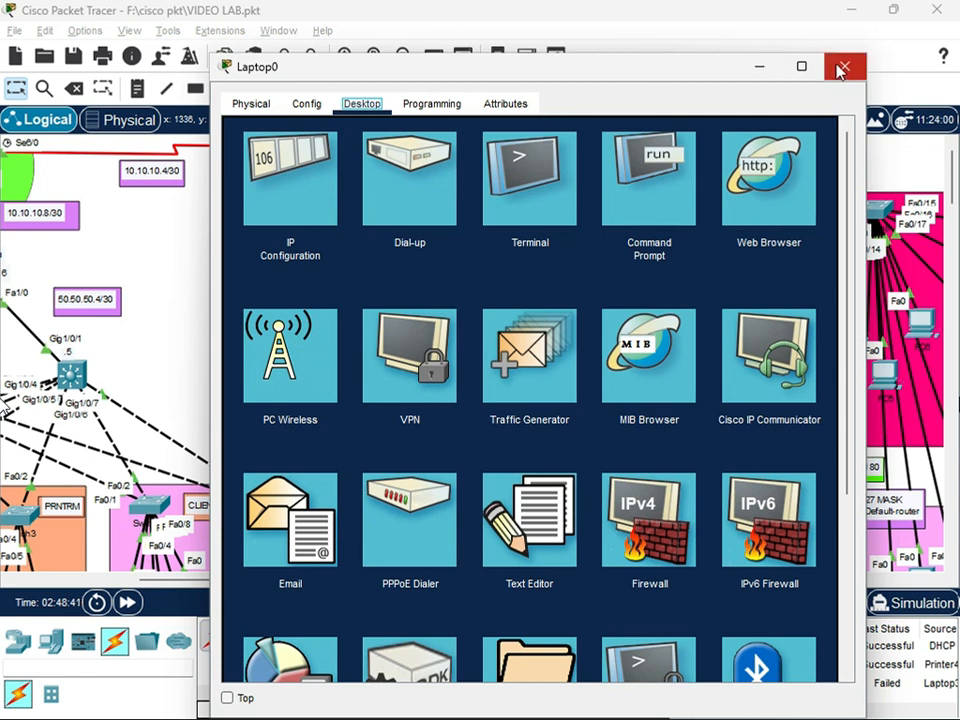
click(280, 206)
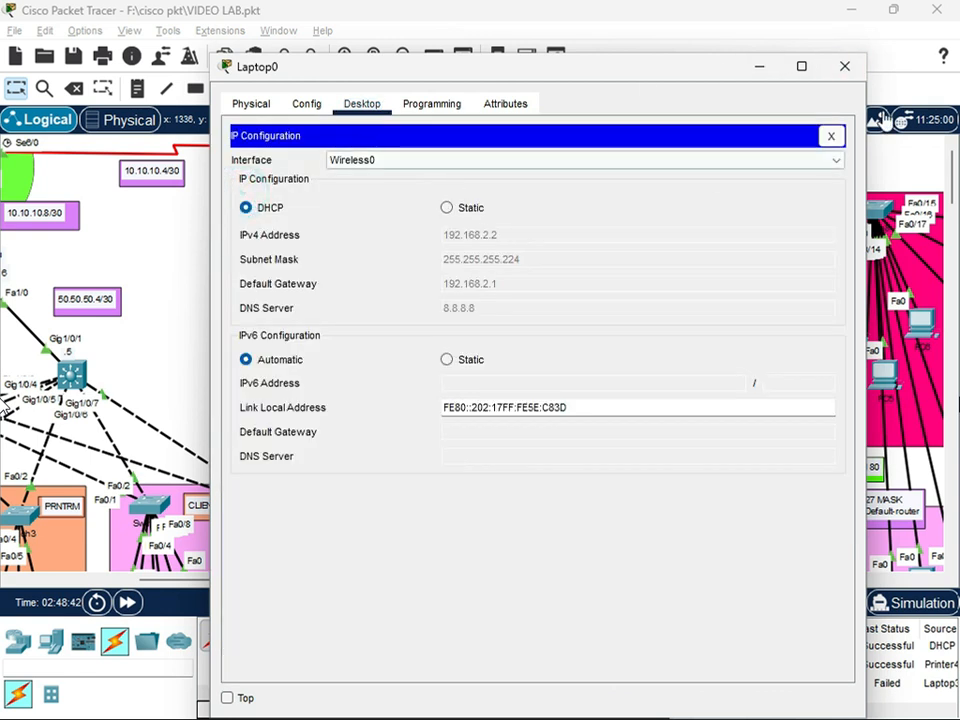
click(845, 67)
Resend the simple PDU from head office Laptop3 to Laptop0 in VLAN 70 and check its status in the PDU list
drag(296, 584, 167, 586)
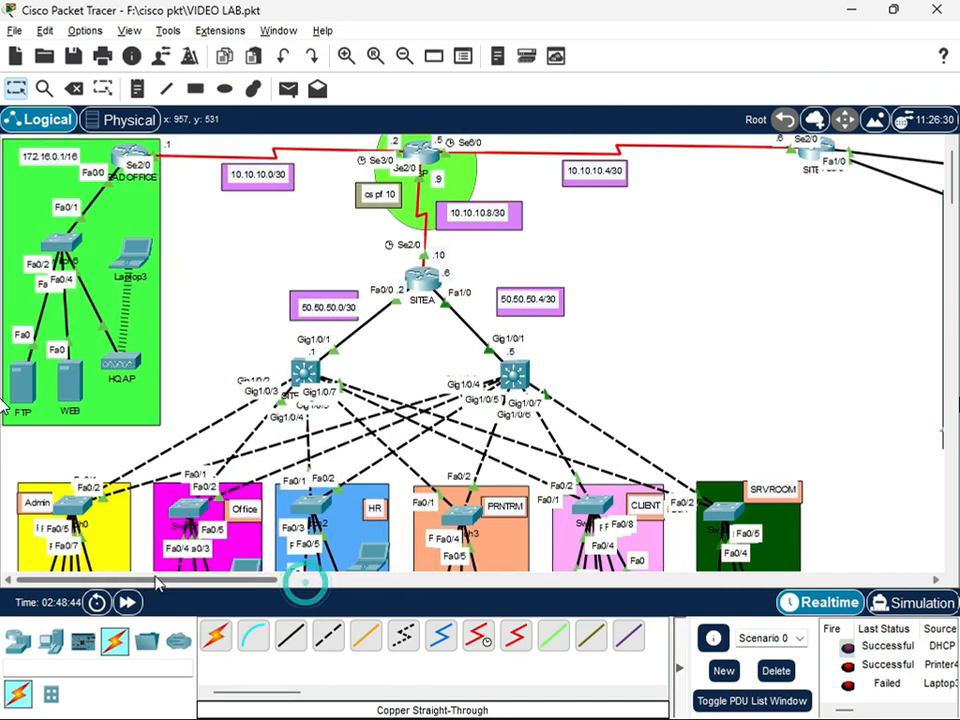
click(287, 88)
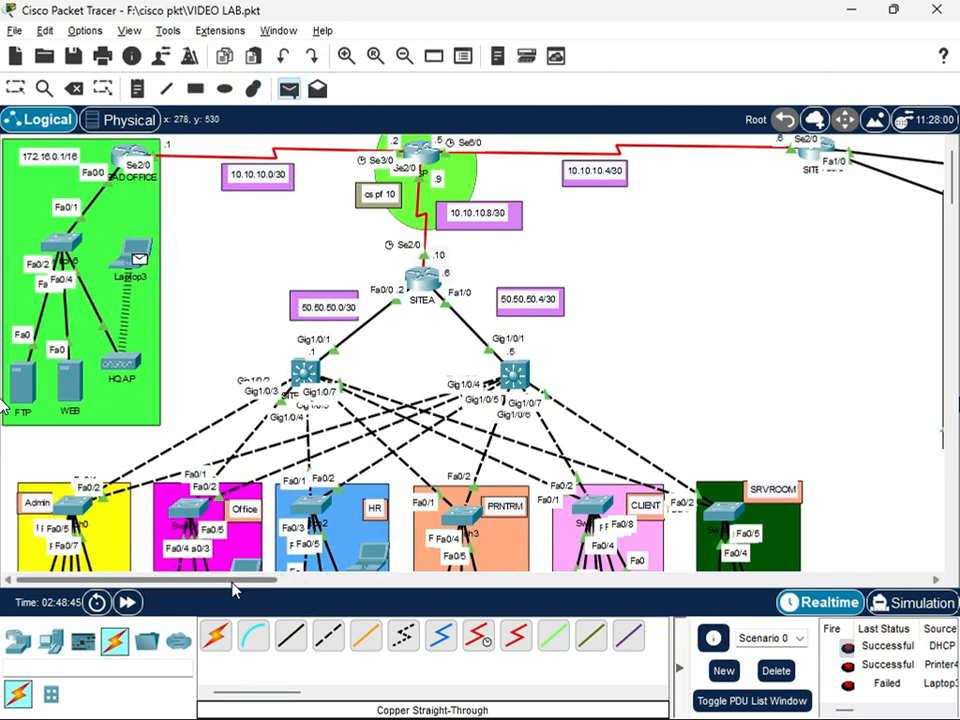
drag(236, 580, 348, 581)
drag(438, 596, 395, 594)
click(534, 298)
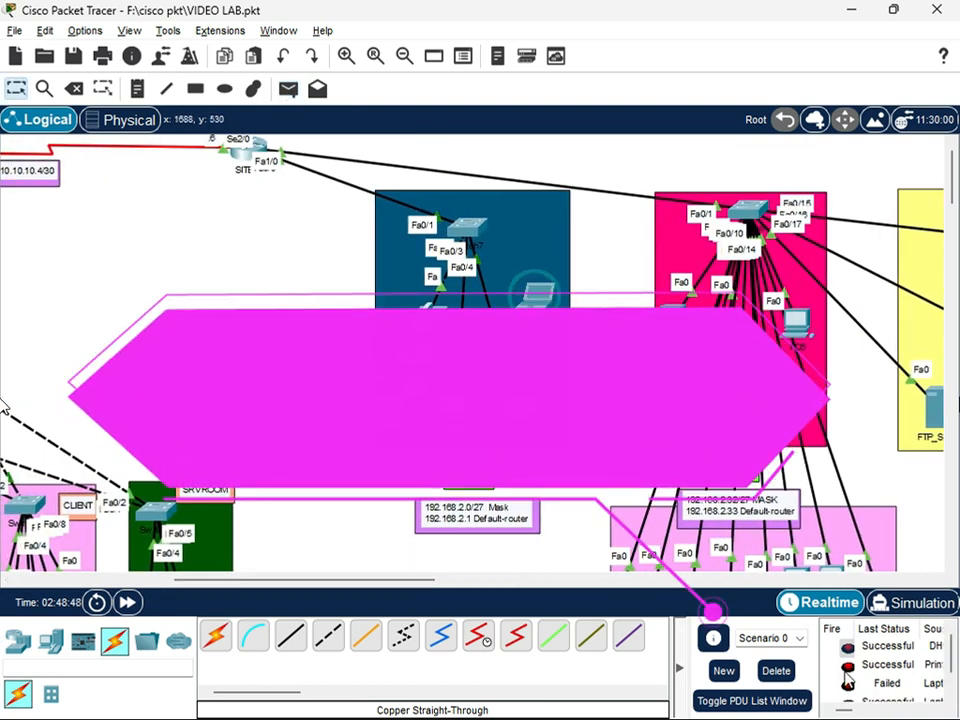
scroll(867, 675, down, 1)
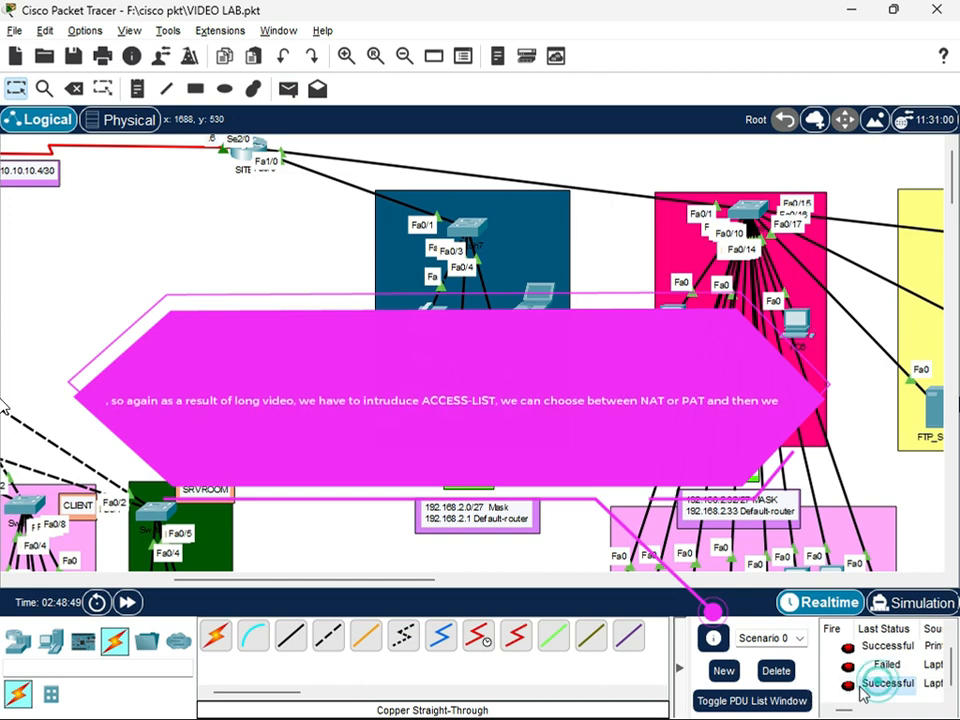
Look over the whole topology, covering the Site A VLAN areas, the head office, the serial links and the second site
drag(373, 584, 205, 582)
scroll(260, 416, down, 4)
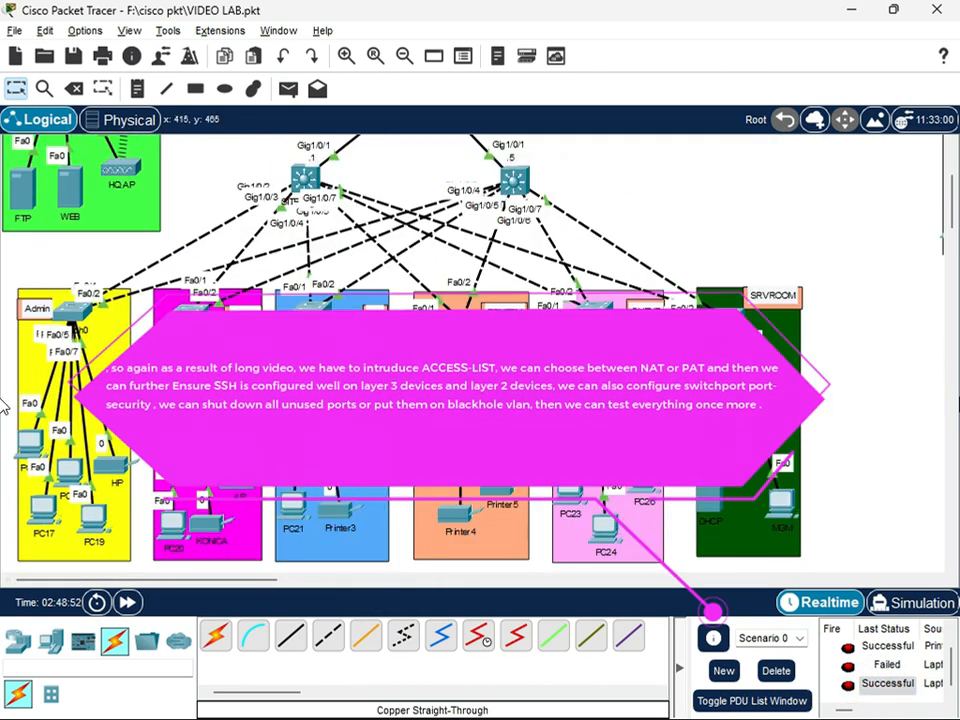
scroll(351, 320, down, 1)
scroll(350, 306, down, 2)
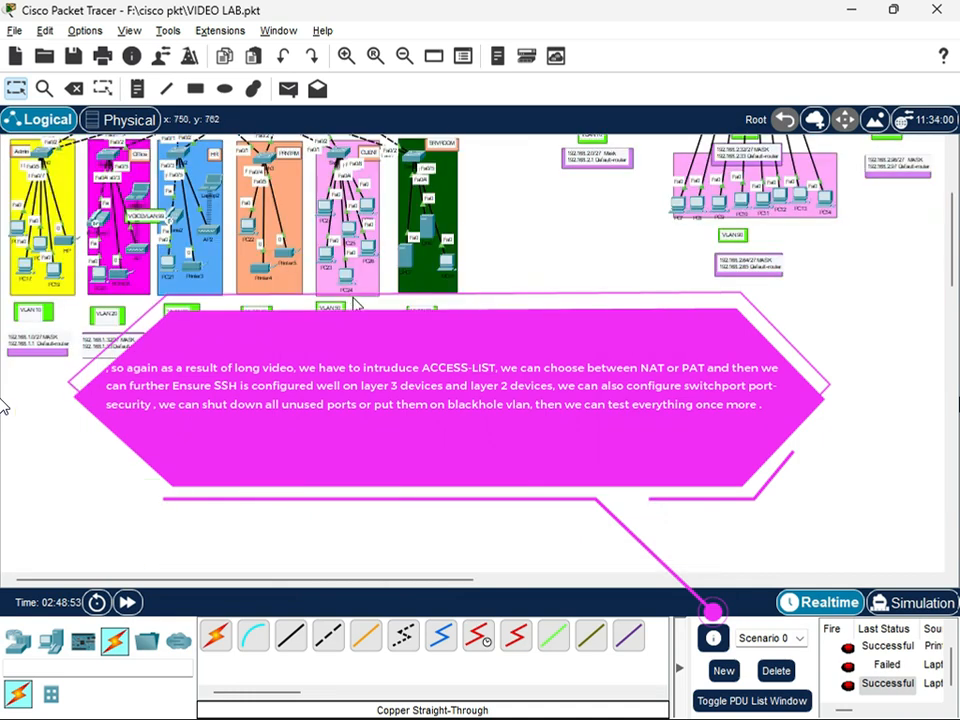
scroll(355, 303, up, 3)
scroll(3, 405, down, 1)
scroll(3, 405, up, 1)
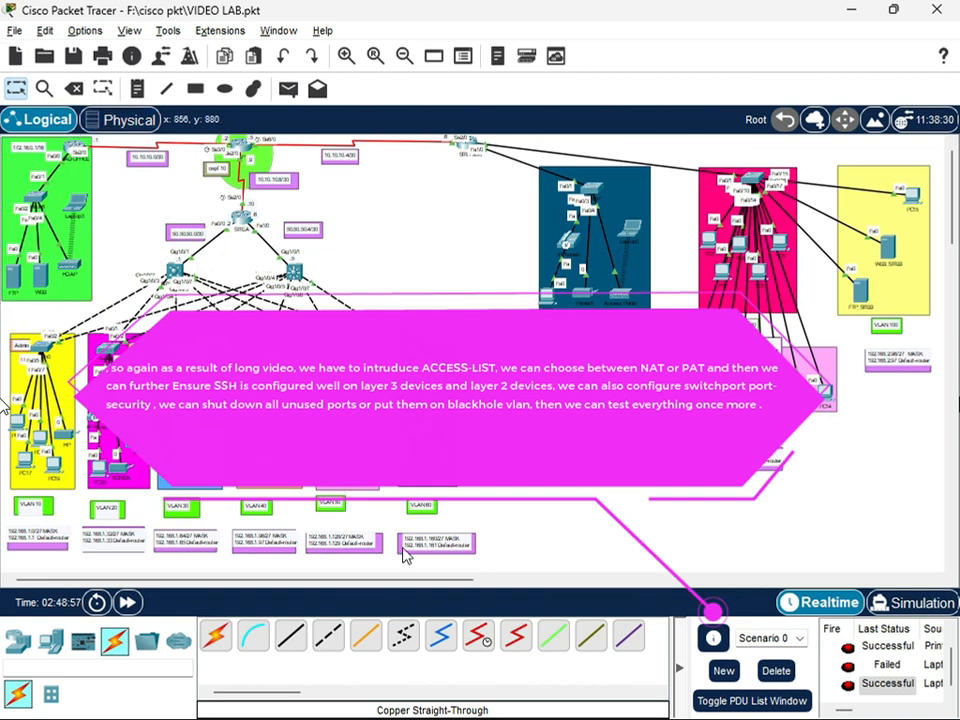
scroll(3, 405, up, 2)
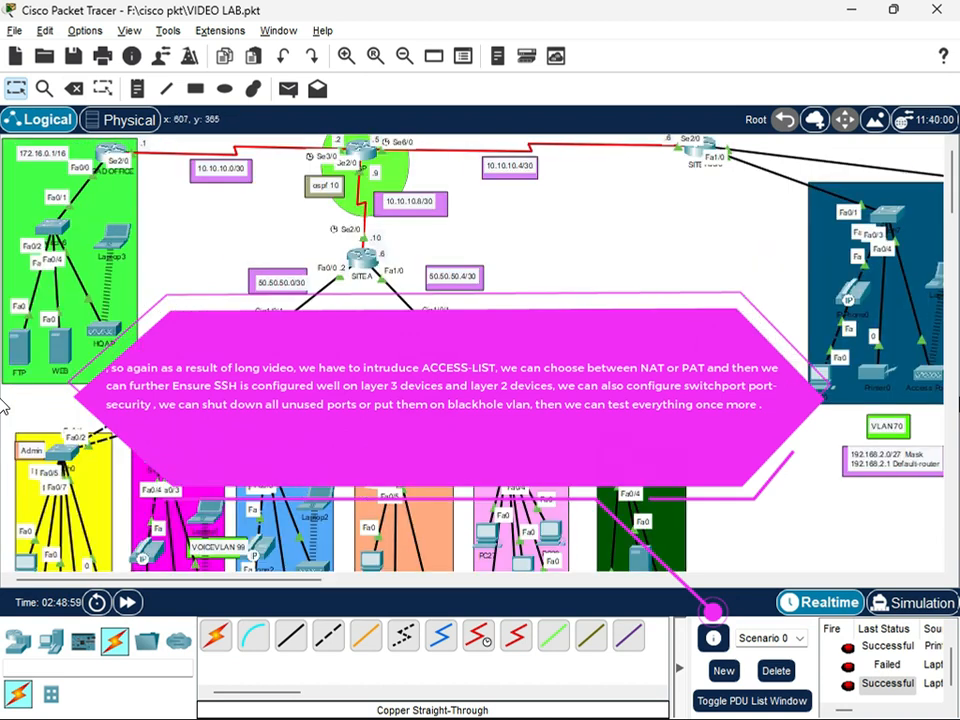
scroll(3, 405, up, 1)
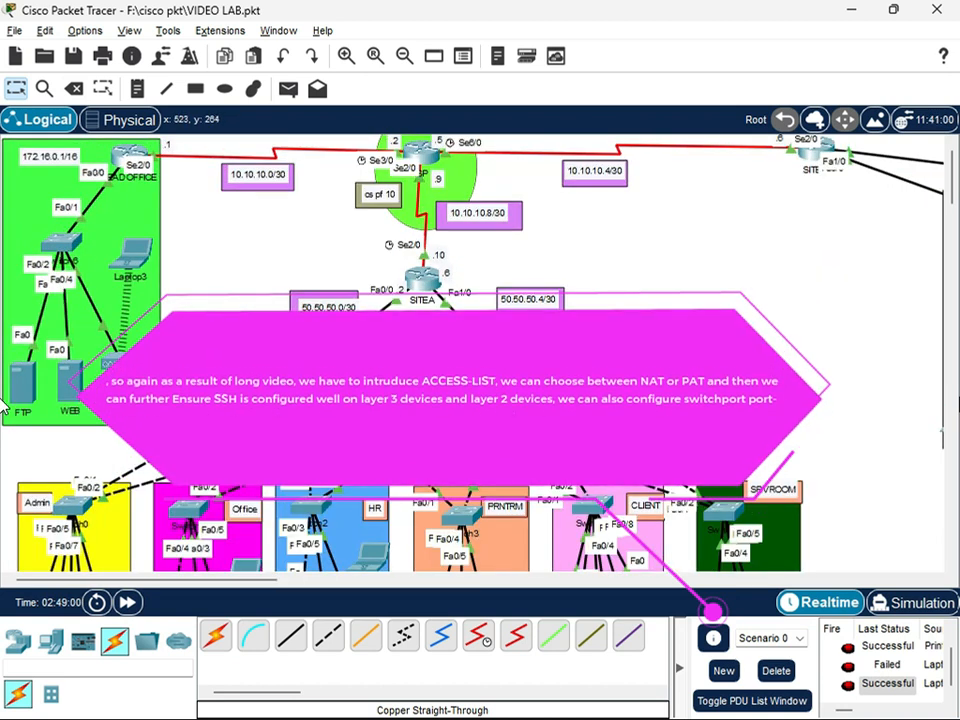